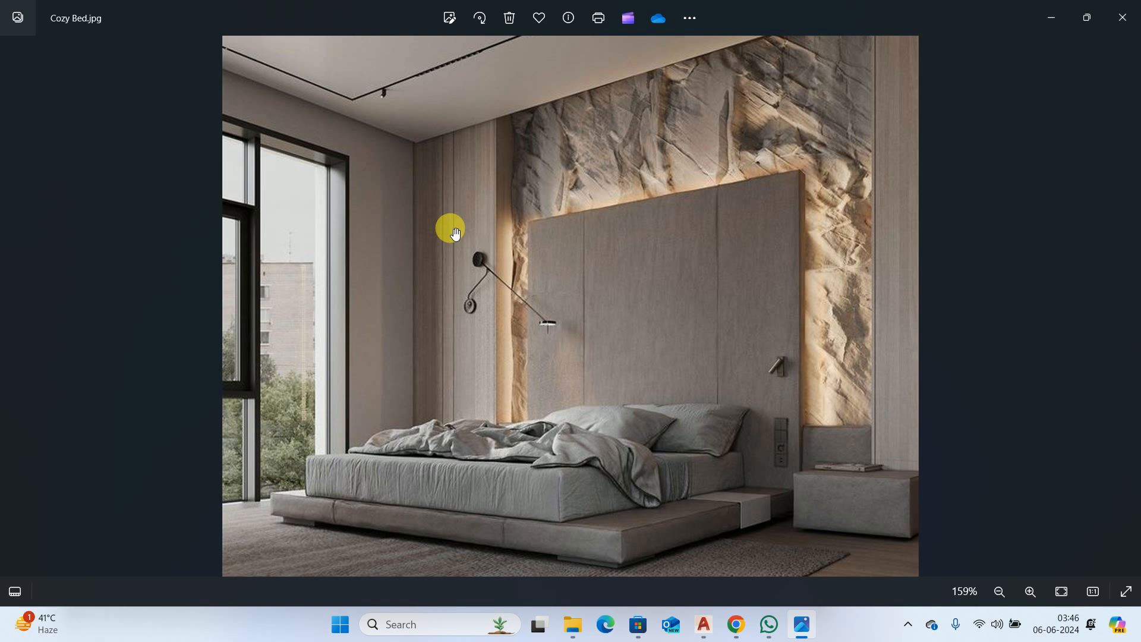
- Switch from the reference photo to the AutoCAD floor plan and examine the horizontal interior wall above the large room
{"action": "left_click", "coordinate": [1059, 9]}
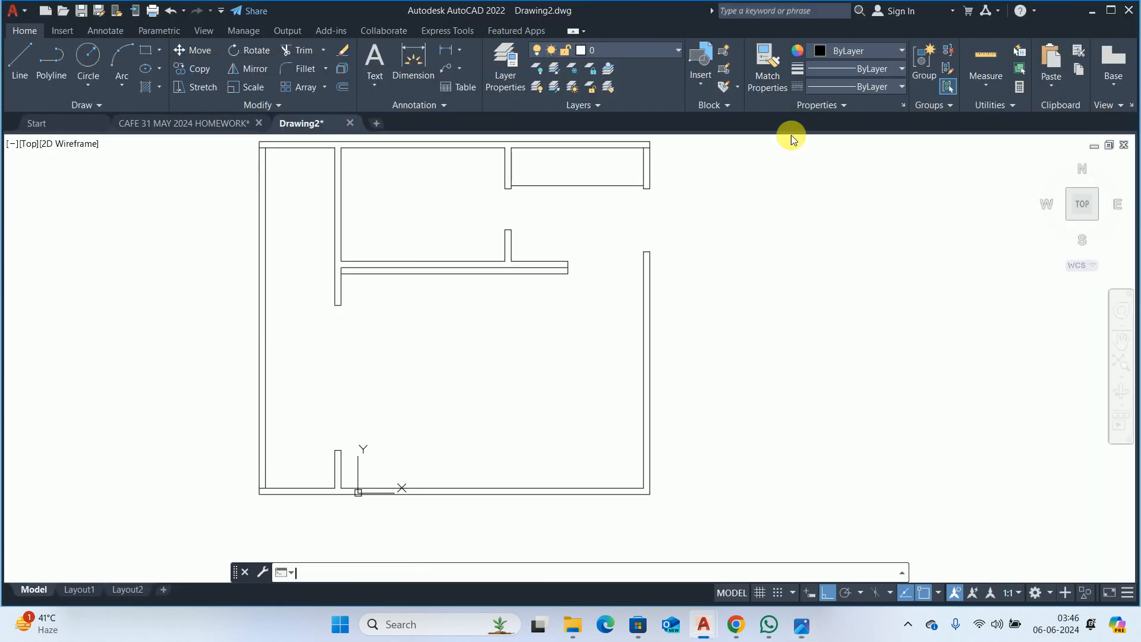
{"action": "key", "text": "Escape"}
{"action": "key", "text": "Escape"}
{"action": "key", "text": "Escape"}
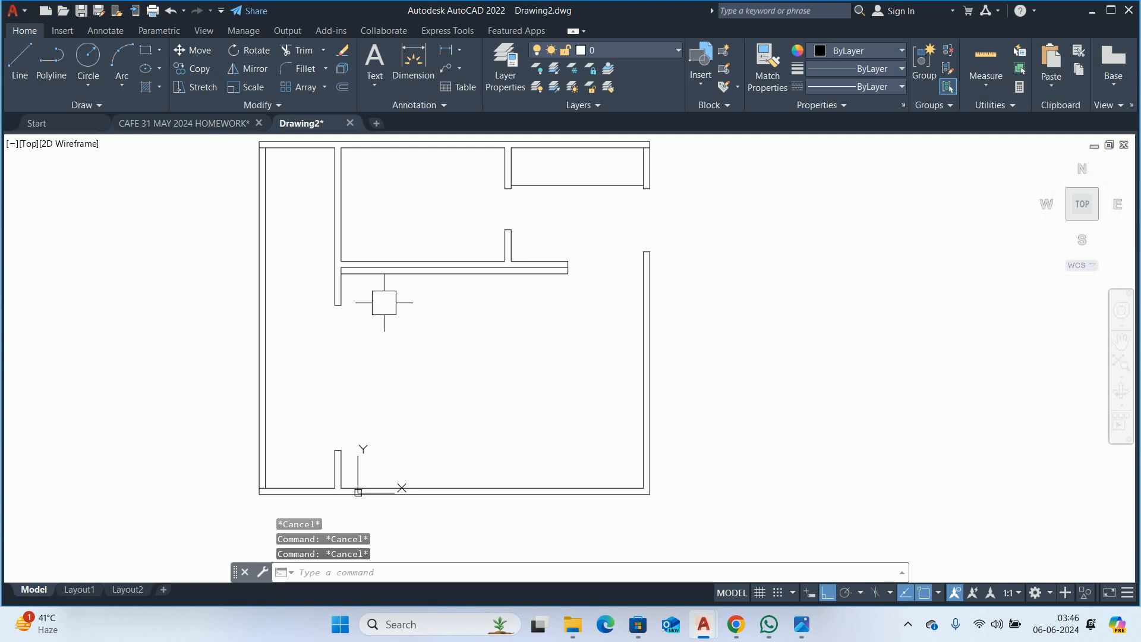
{"action": "scroll", "coordinate": [394, 264], "scroll_direction": "up", "scroll_amount": 5}
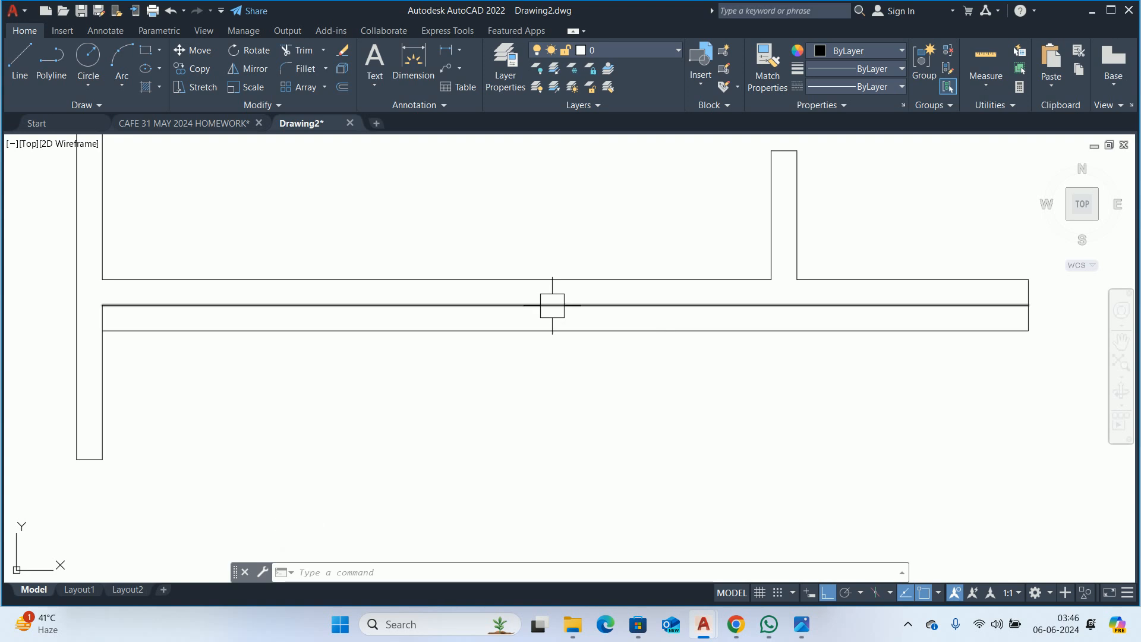
{"action": "key", "text": "Escape"}
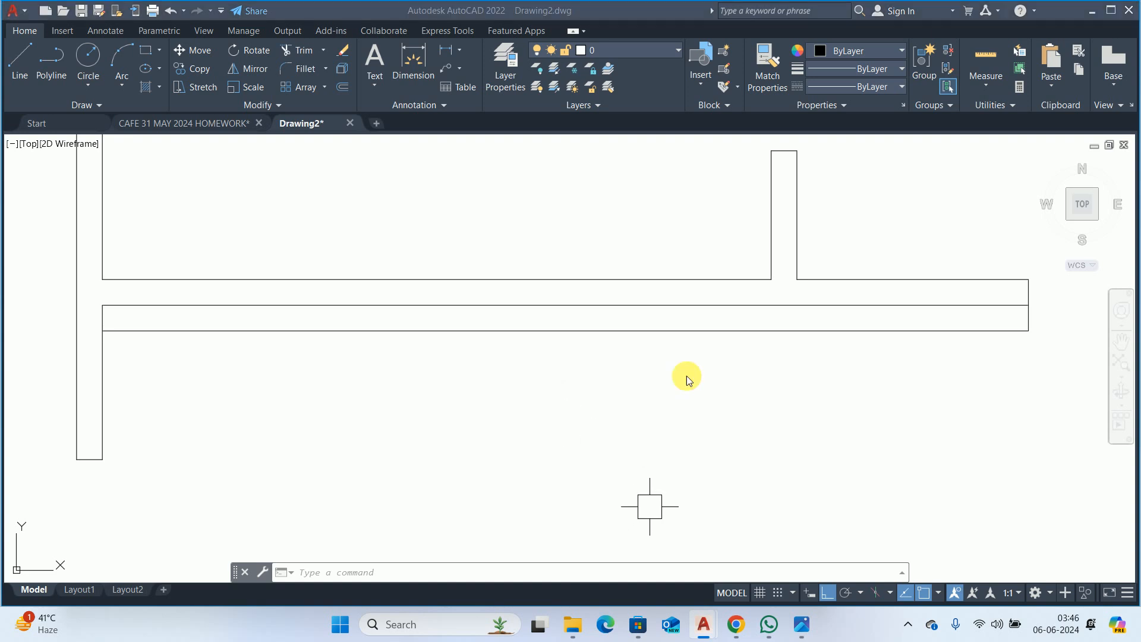
- Open the Cadd Blocks folder under Desktop on the DATA (E:) drive in File Explorer and show its contents as extra large icons
{"action": "key", "text": "super+e"}
{"action": "left_click", "coordinate": [61, 442]}
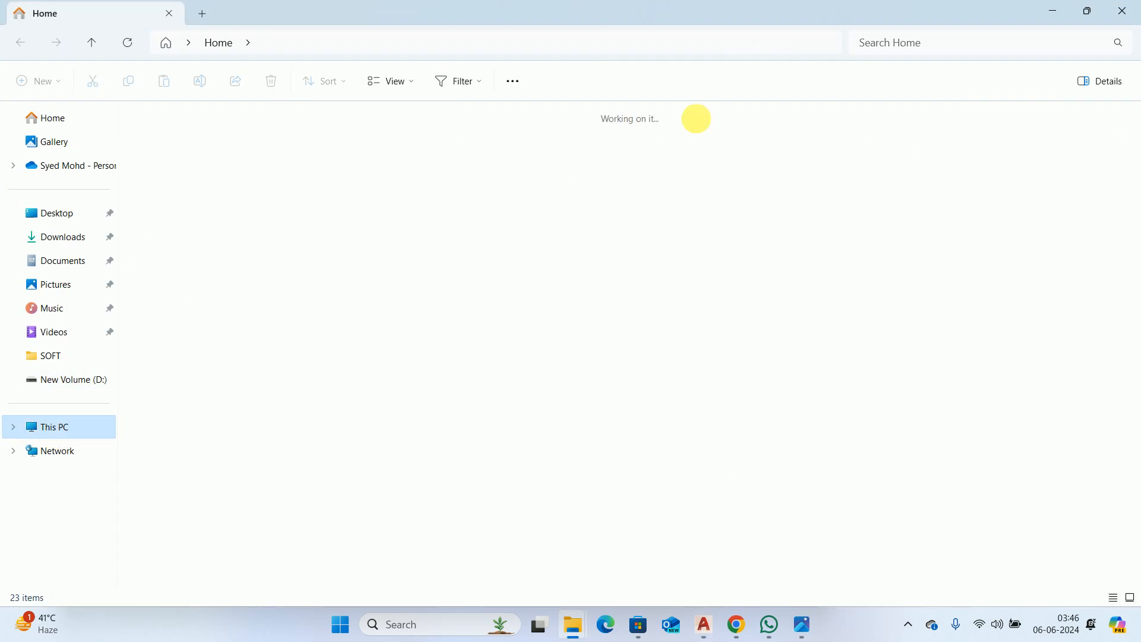
{"action": "double_click", "coordinate": [603, 153]}
{"action": "double_click", "coordinate": [878, 185]}
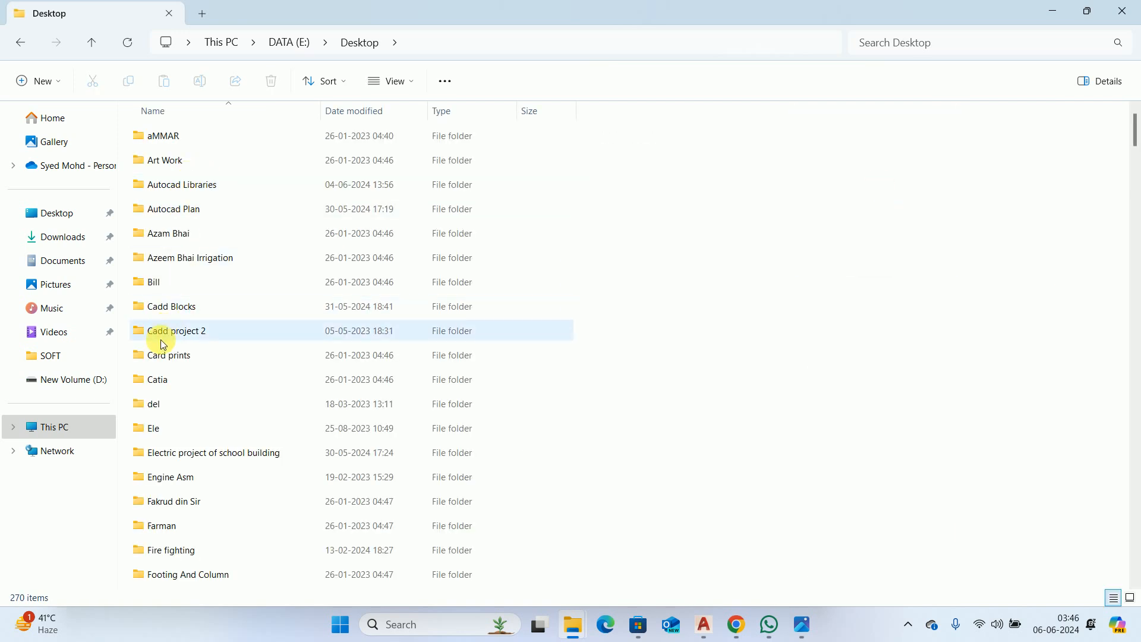
{"action": "double_click", "coordinate": [189, 307]}
{"action": "left_click", "coordinate": [400, 82]}
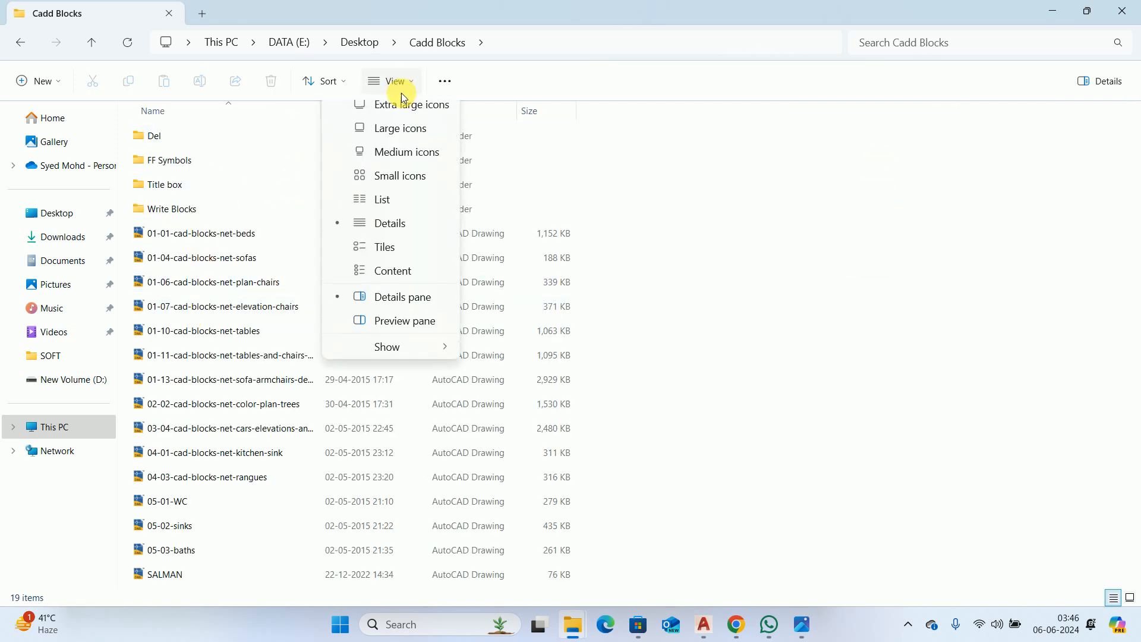
{"action": "left_click", "coordinate": [403, 112]}
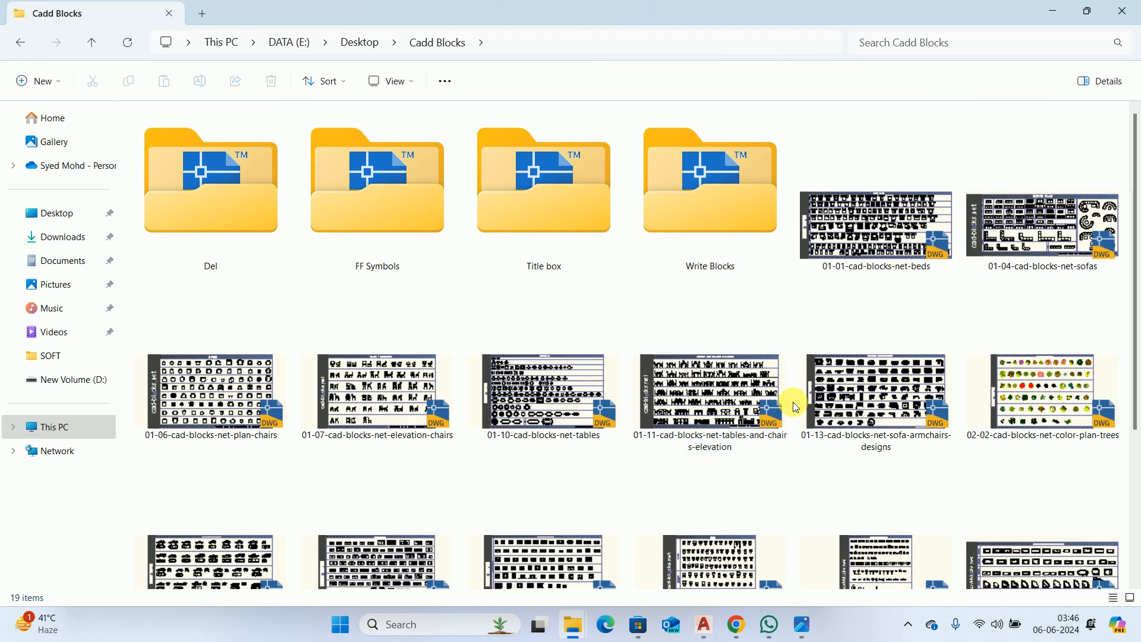
- Open the beds folder inside Write Blocks and show its drawing files as extra large icons
{"action": "scroll", "coordinate": [885, 418], "scroll_direction": "down", "scroll_amount": 1}
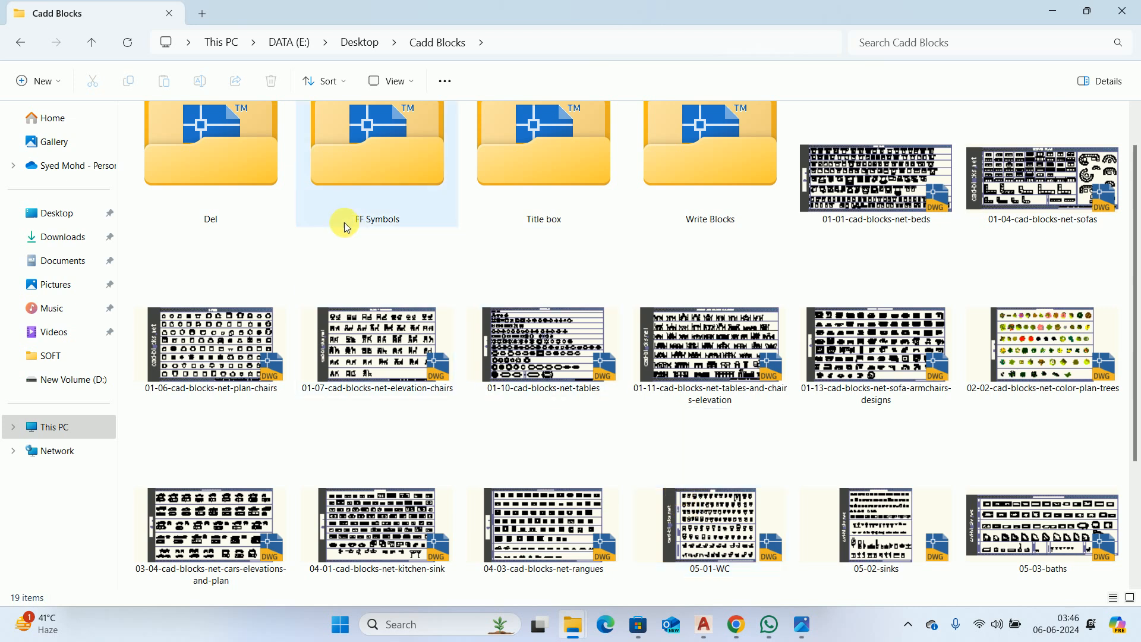
{"action": "double_click", "coordinate": [668, 172]}
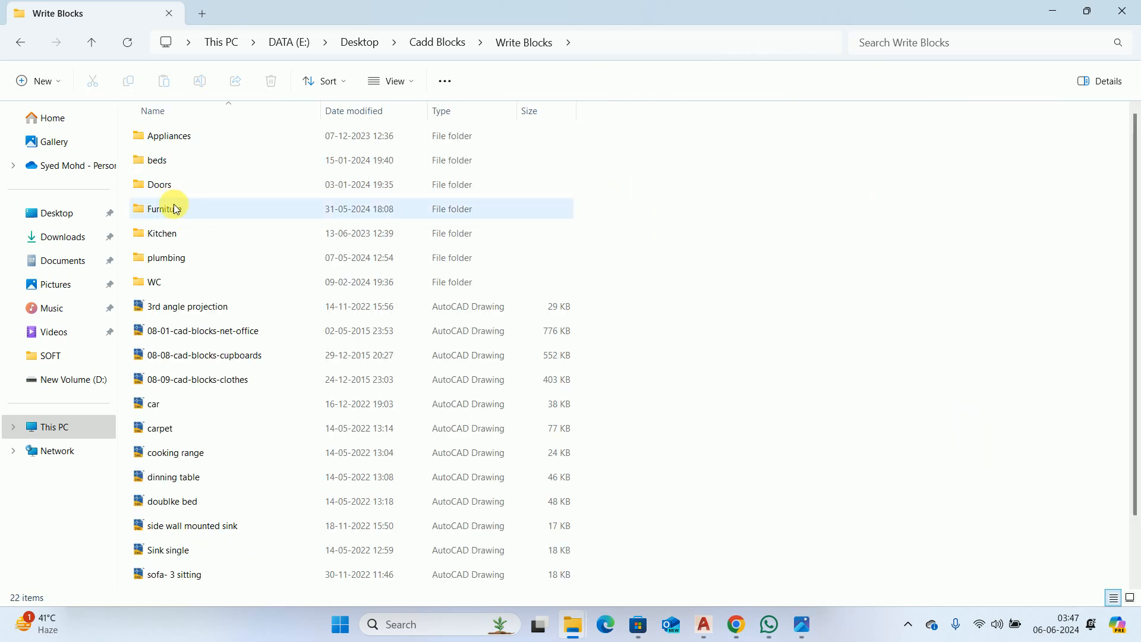
{"action": "double_click", "coordinate": [177, 169]}
{"action": "left_click", "coordinate": [393, 81]}
{"action": "left_click", "coordinate": [384, 115]}
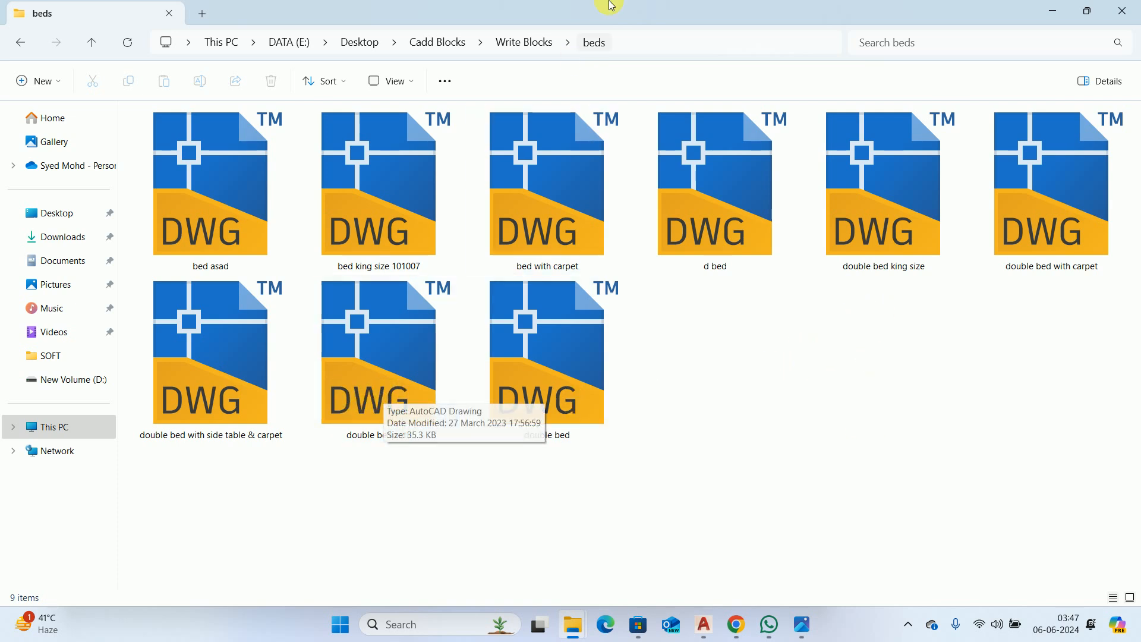
- Return to the Cadd Blocks folder, look through its block drawings, and go back to the AutoCAD floor plan
{"action": "left_click", "coordinate": [437, 42]}
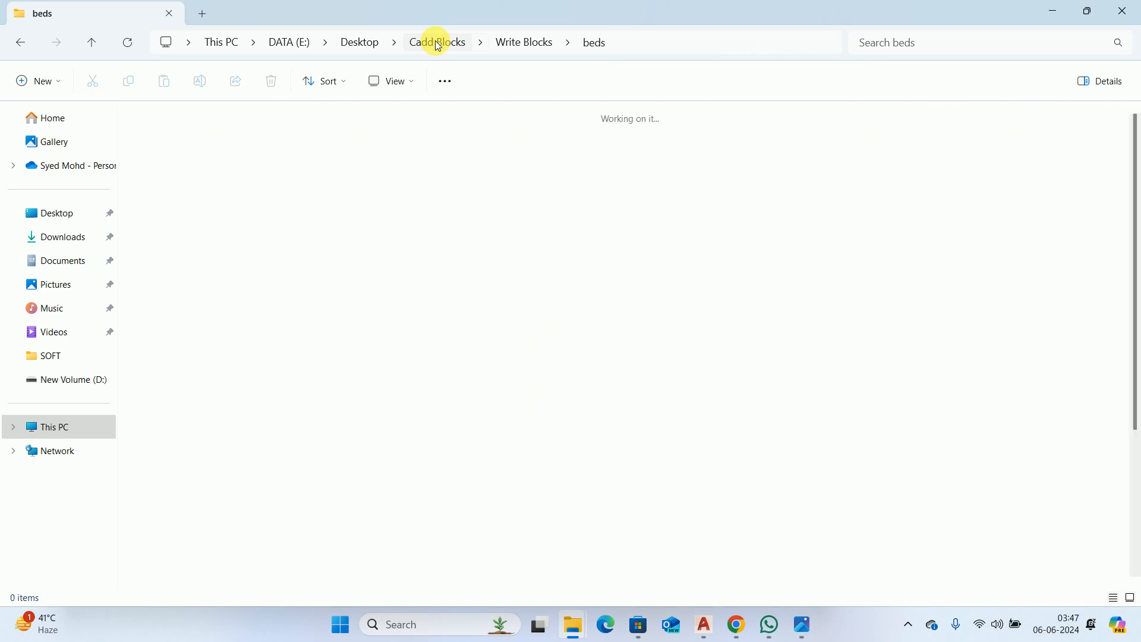
{"action": "scroll", "coordinate": [422, 107], "scroll_direction": "down", "scroll_amount": 3}
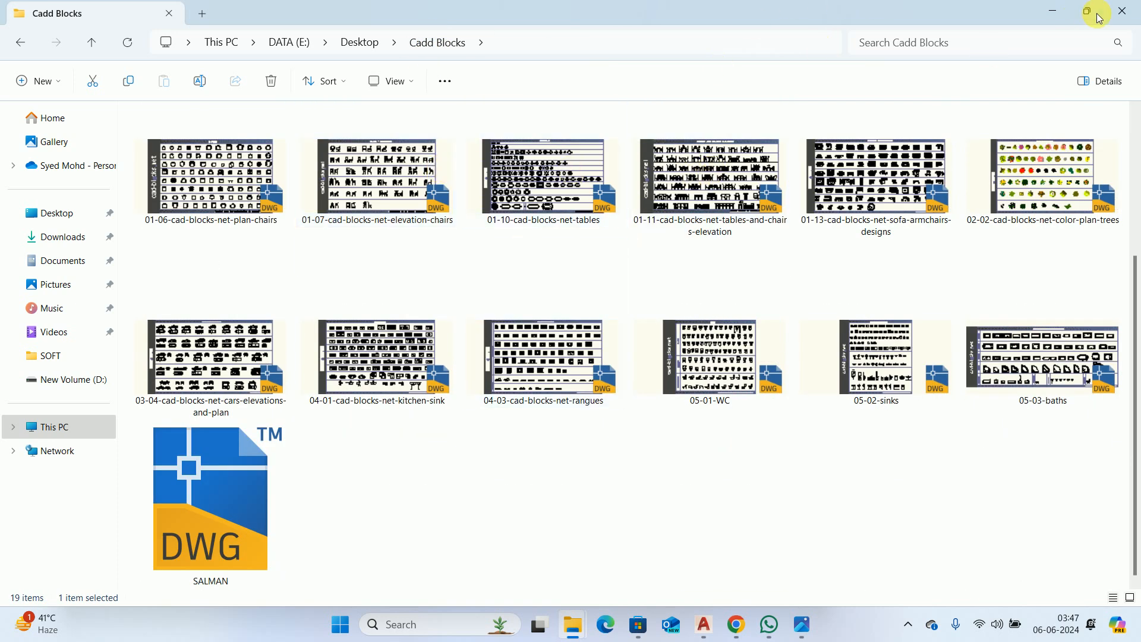
{"action": "left_click", "coordinate": [1054, 10]}
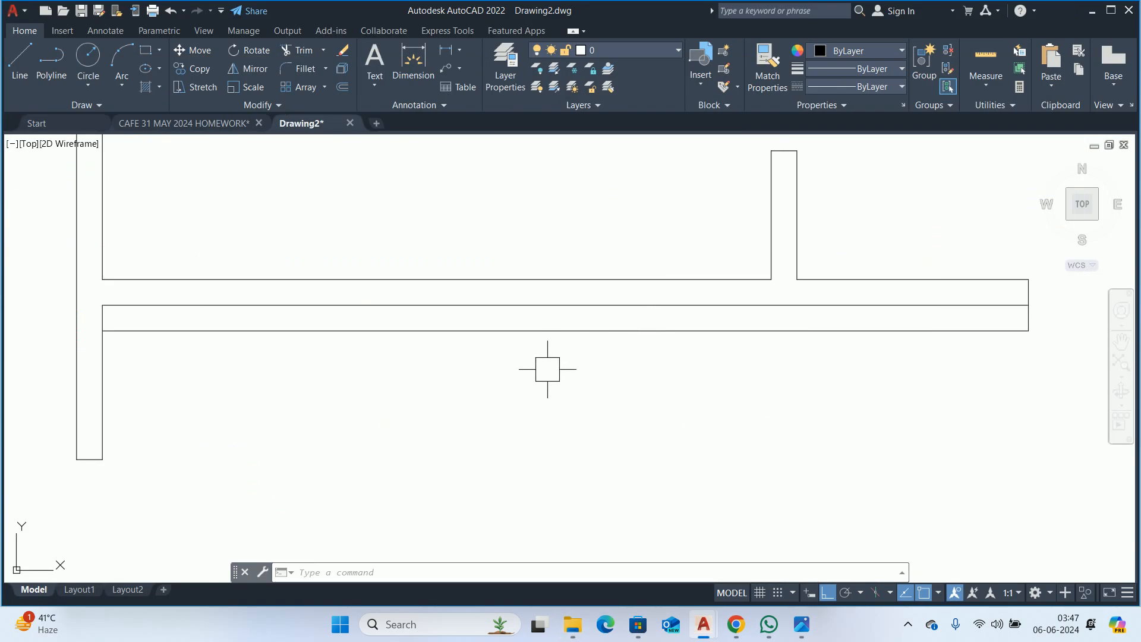
- Start the Insert command and open the file selection for inserting a drawing as a block from the current drawing's blocks
{"action": "type", "text": "i"}
{"action": "key", "text": "Return"}
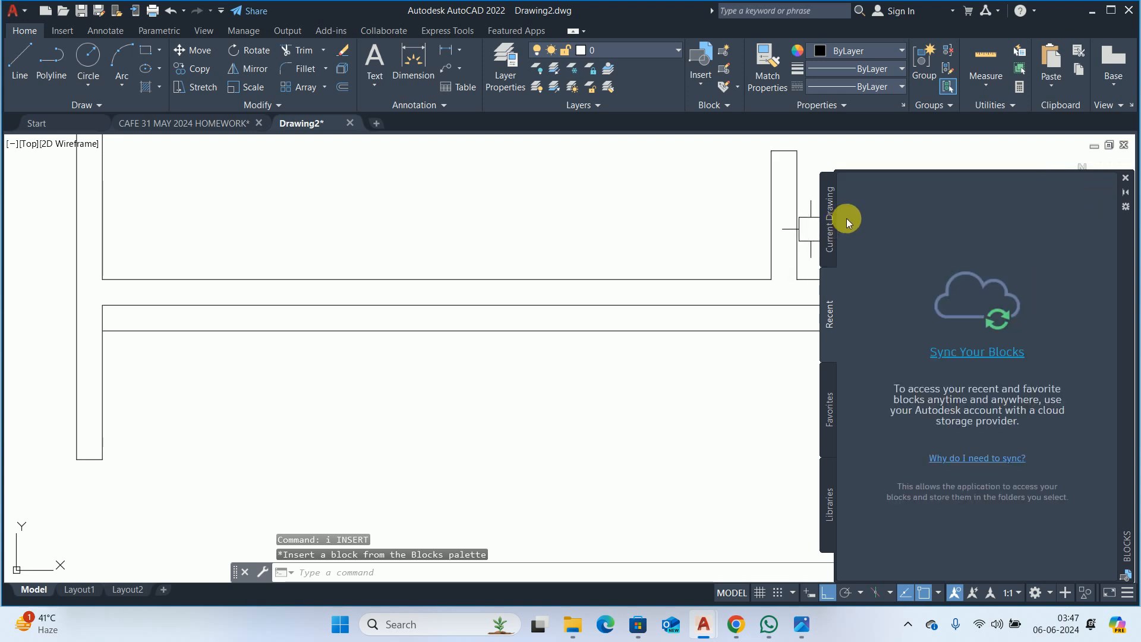
{"action": "left_click", "coordinate": [833, 230]}
{"action": "left_click", "coordinate": [1066, 193]}
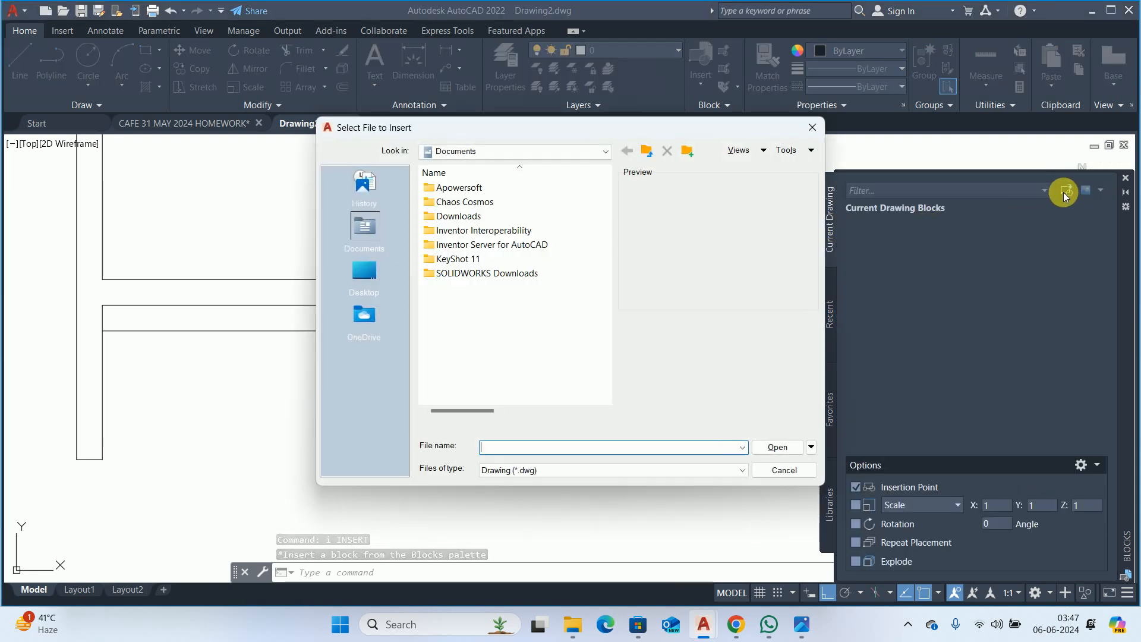
- Browse to the beds folder under DATA (E:) > Desktop > Cadd Blocks > Write Blocks
{"action": "left_click", "coordinate": [362, 275]}
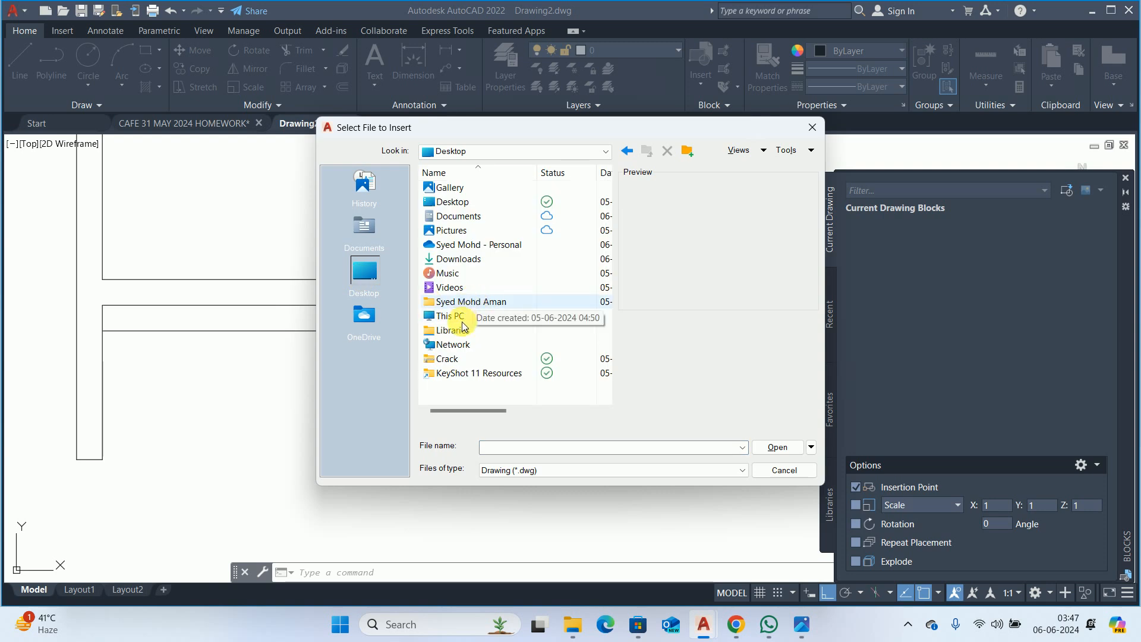
{"action": "left_click", "coordinate": [463, 325]}
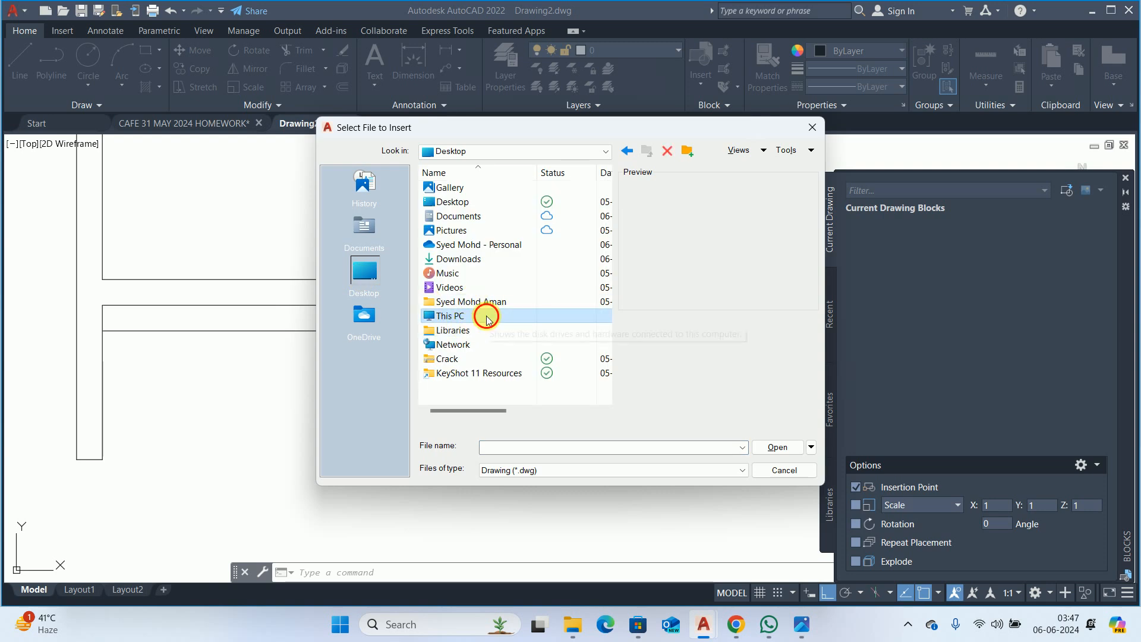
{"action": "double_click", "coordinate": [483, 317]}
{"action": "double_click", "coordinate": [447, 234]}
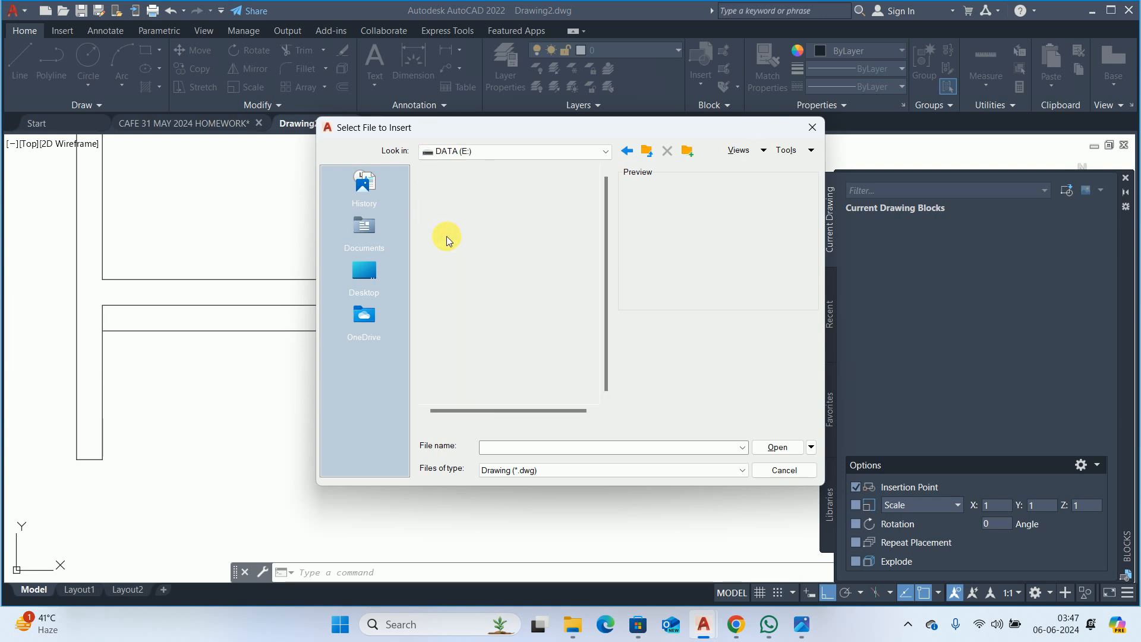
{"action": "left_click", "coordinate": [457, 259]}
{"action": "double_click", "coordinate": [458, 248]}
{"action": "left_click", "coordinate": [442, 272]}
{"action": "double_click", "coordinate": [460, 289]}
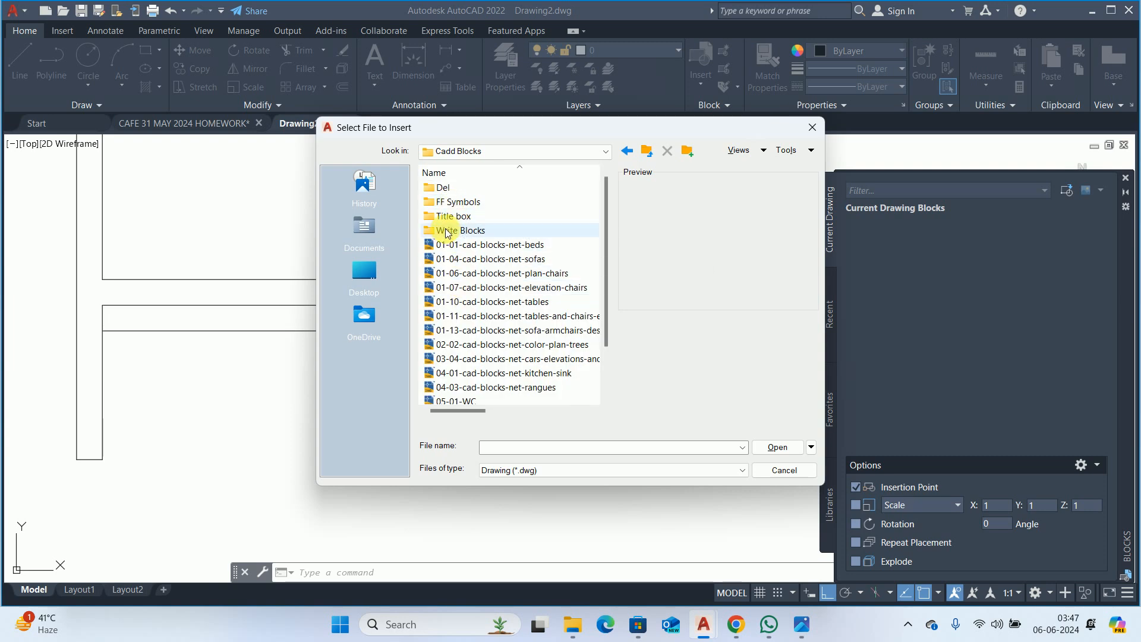
{"action": "double_click", "coordinate": [449, 230]}
{"action": "double_click", "coordinate": [451, 202]}
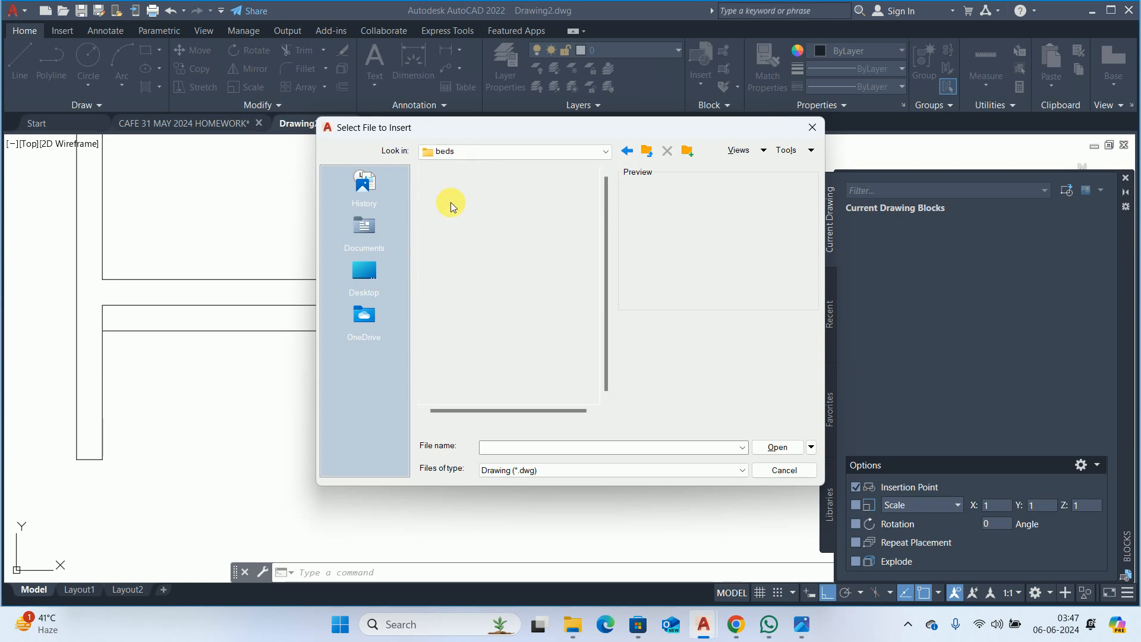
- Preview the bed drawings in the beds folder to compare their designs
{"action": "left_click", "coordinate": [455, 303]}
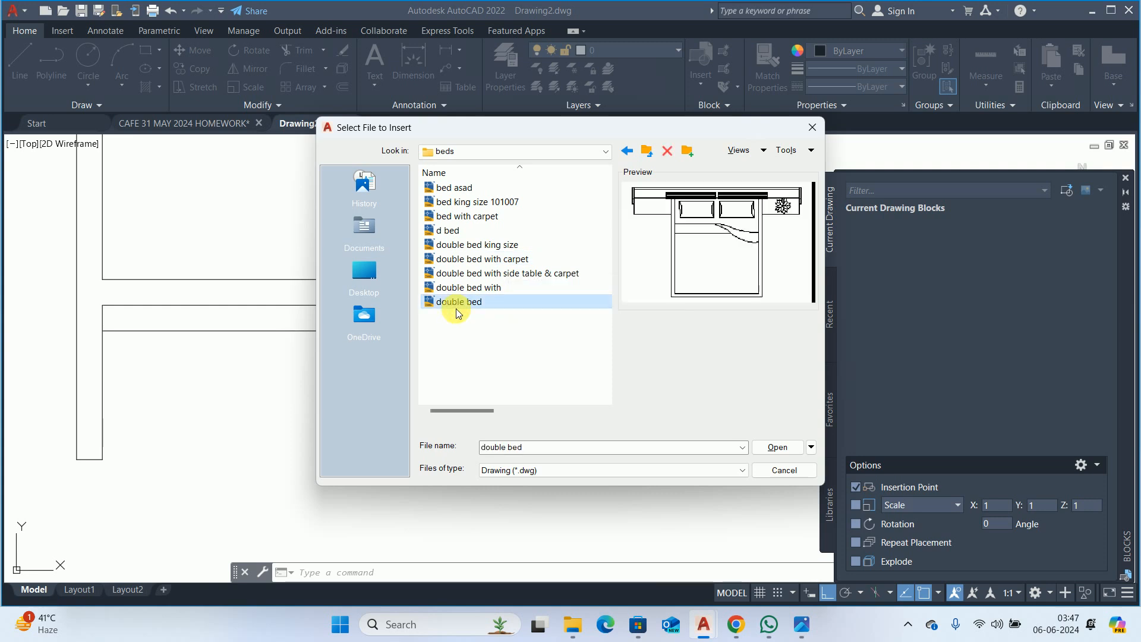
{"action": "left_click", "coordinate": [455, 288]}
{"action": "left_click", "coordinate": [469, 277]}
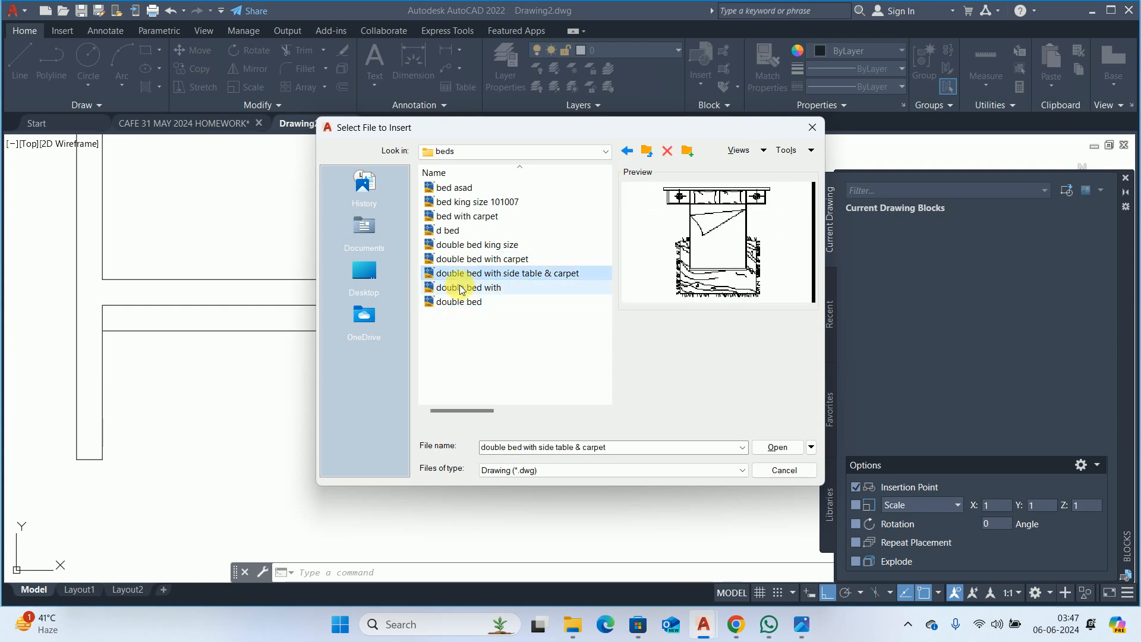
{"action": "left_click", "coordinate": [457, 288]}
{"action": "left_click", "coordinate": [455, 302]}
{"action": "left_click", "coordinate": [463, 275]}
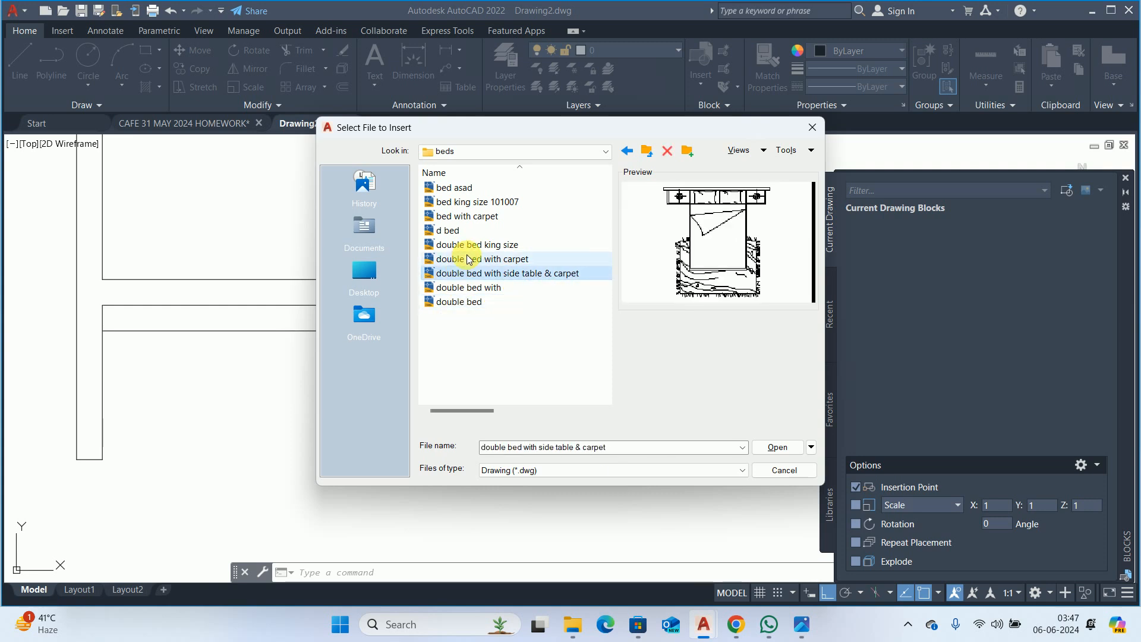
{"action": "left_click", "coordinate": [465, 260]}
{"action": "left_click", "coordinate": [464, 244]}
{"action": "left_click", "coordinate": [452, 231]}
{"action": "left_click", "coordinate": [459, 219]}
{"action": "left_click", "coordinate": [467, 204]}
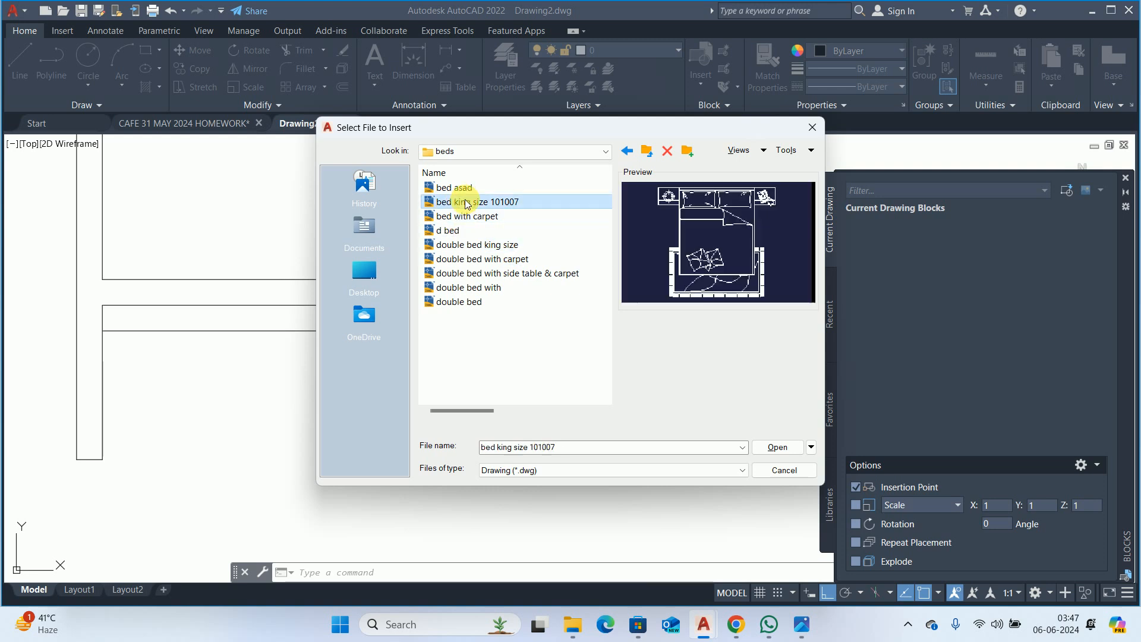
{"action": "left_click", "coordinate": [456, 188]}
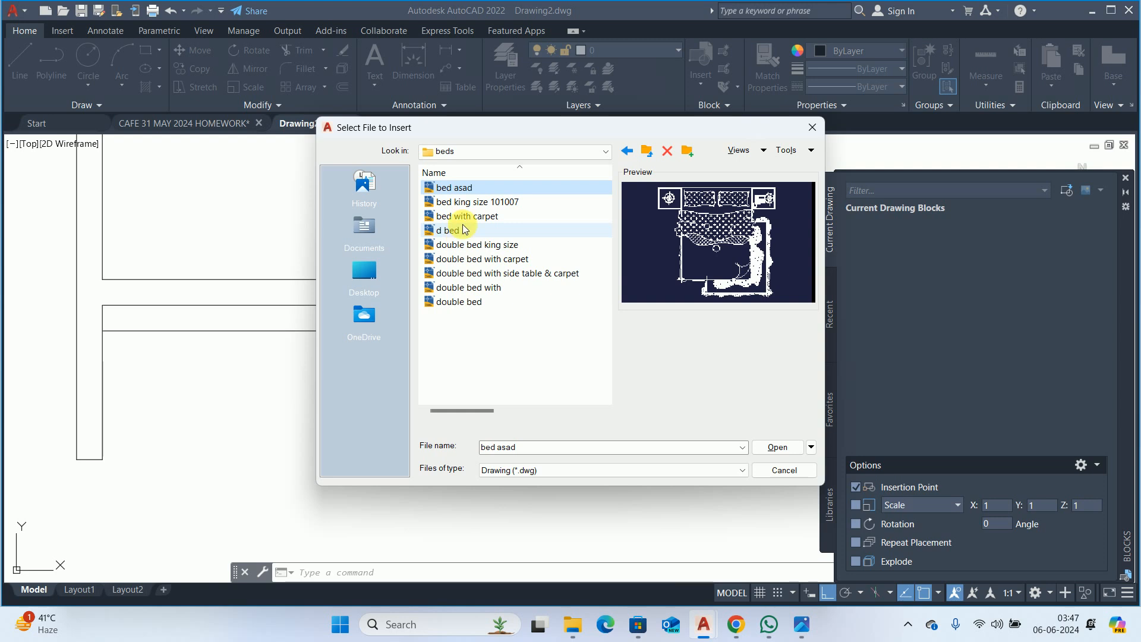
{"action": "left_click", "coordinate": [463, 218]}
{"action": "left_click", "coordinate": [466, 246]}
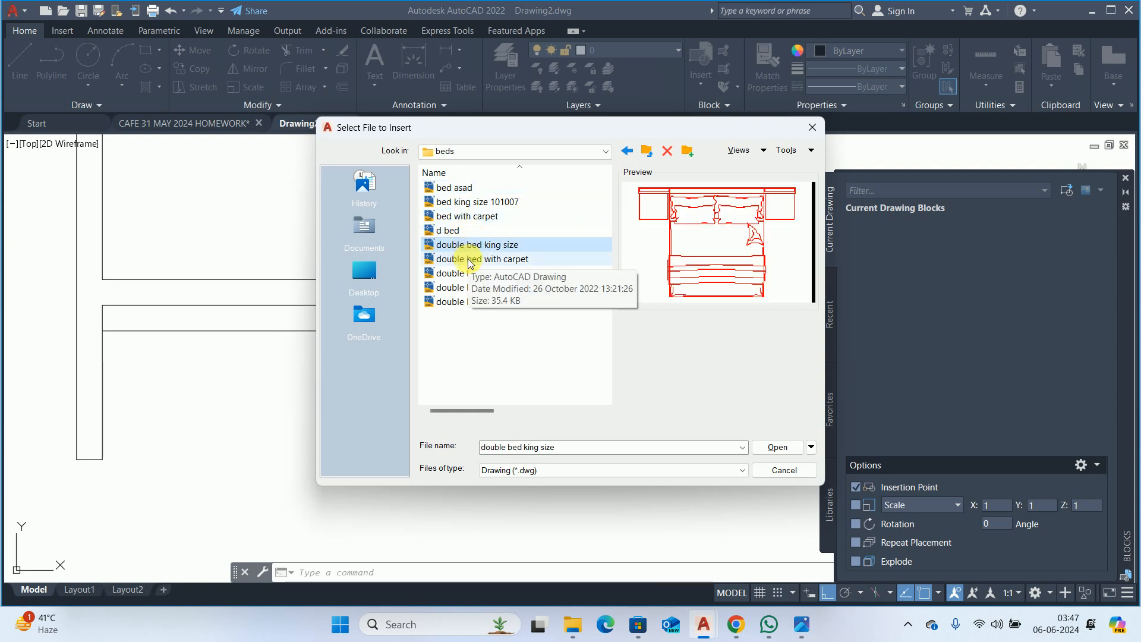
{"action": "left_click", "coordinate": [470, 259]}
{"action": "left_click", "coordinate": [471, 274]}
- Insert the "double bed with carpet" drawing with its headboard centred against the lower face of the interior wall, and close the Blocks palette
{"action": "left_click", "coordinate": [472, 262]}
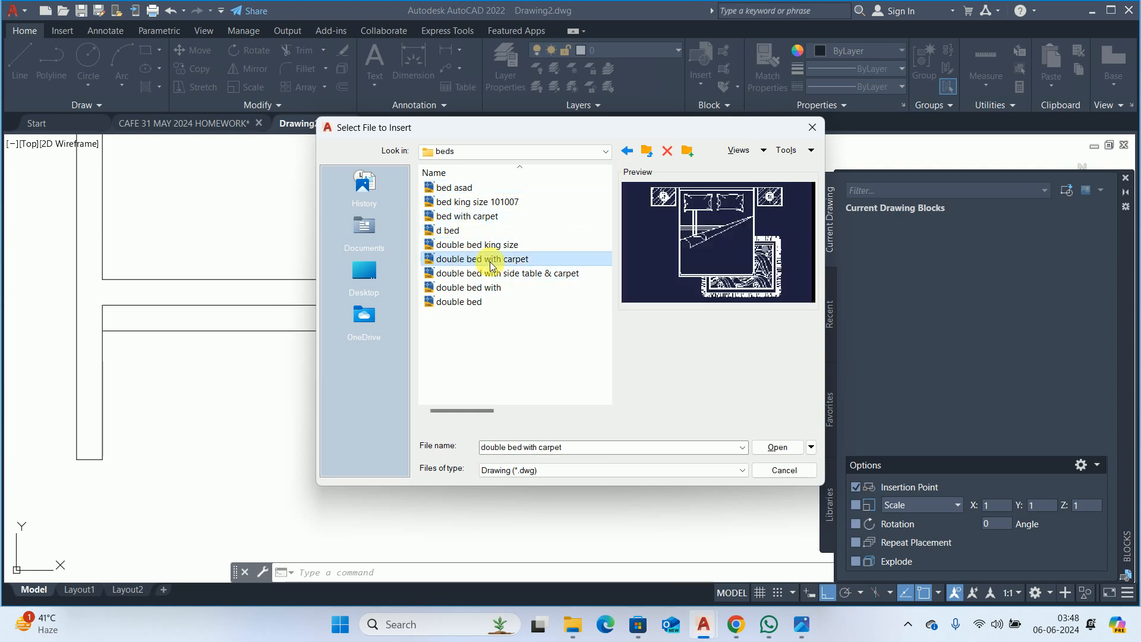
{"action": "left_click", "coordinate": [777, 446]}
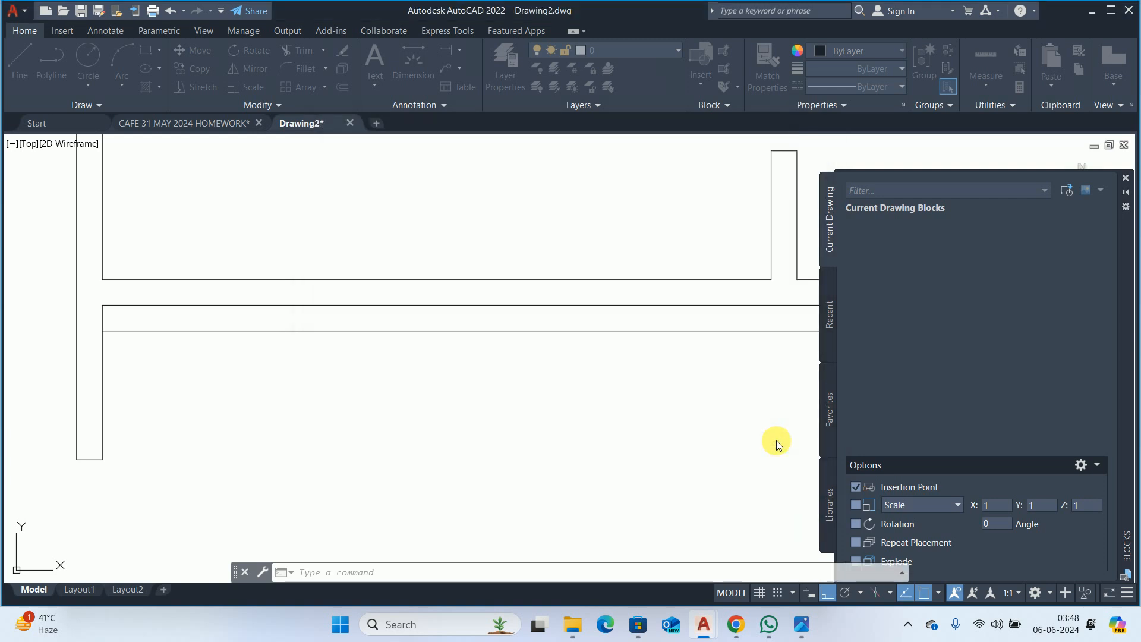
{"action": "scroll", "coordinate": [584, 311], "scroll_direction": "down", "scroll_amount": 6}
{"action": "middle_click_drag", "start_coordinate": [602, 325], "coordinate": [539, 328]}
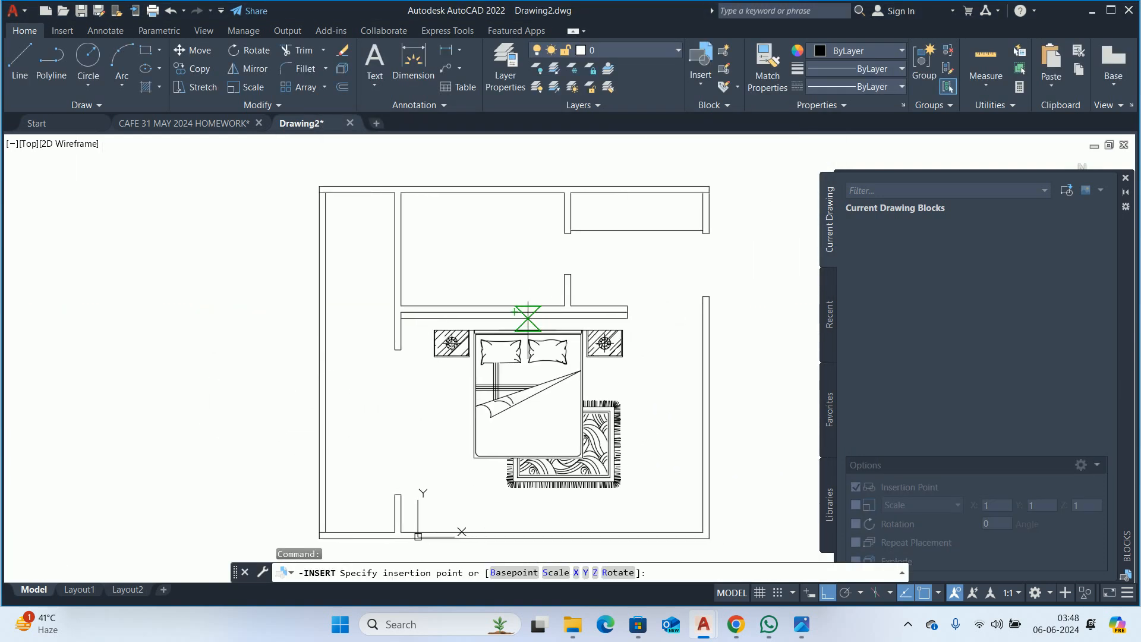
{"action": "left_click", "coordinate": [519, 319]}
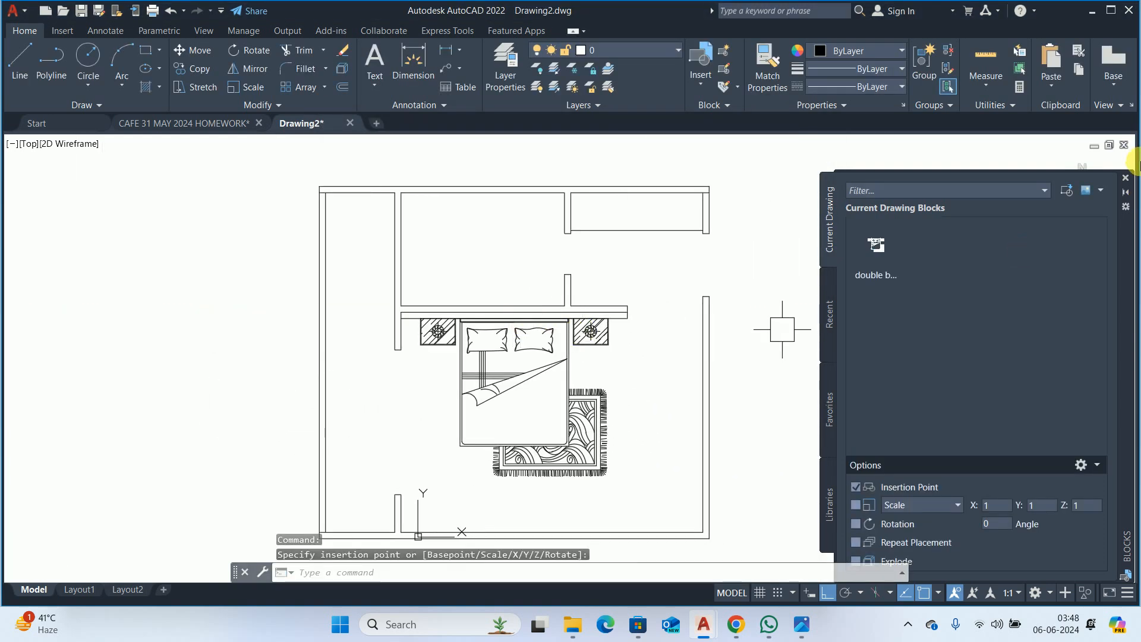
{"action": "left_click", "coordinate": [1126, 178]}
- Examine the inserted bed's fit against the wall and switch to the Cozy Bed.jpg reference photo in Photos
{"action": "scroll", "coordinate": [573, 361], "scroll_direction": "up", "scroll_amount": 4}
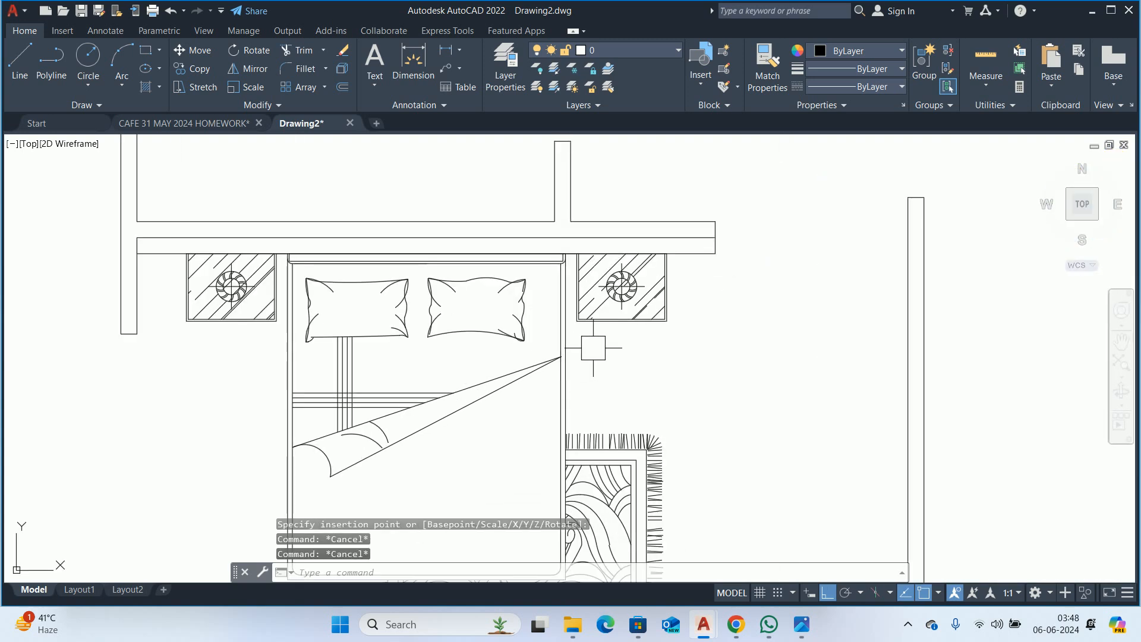
{"action": "key", "text": "Escape"}
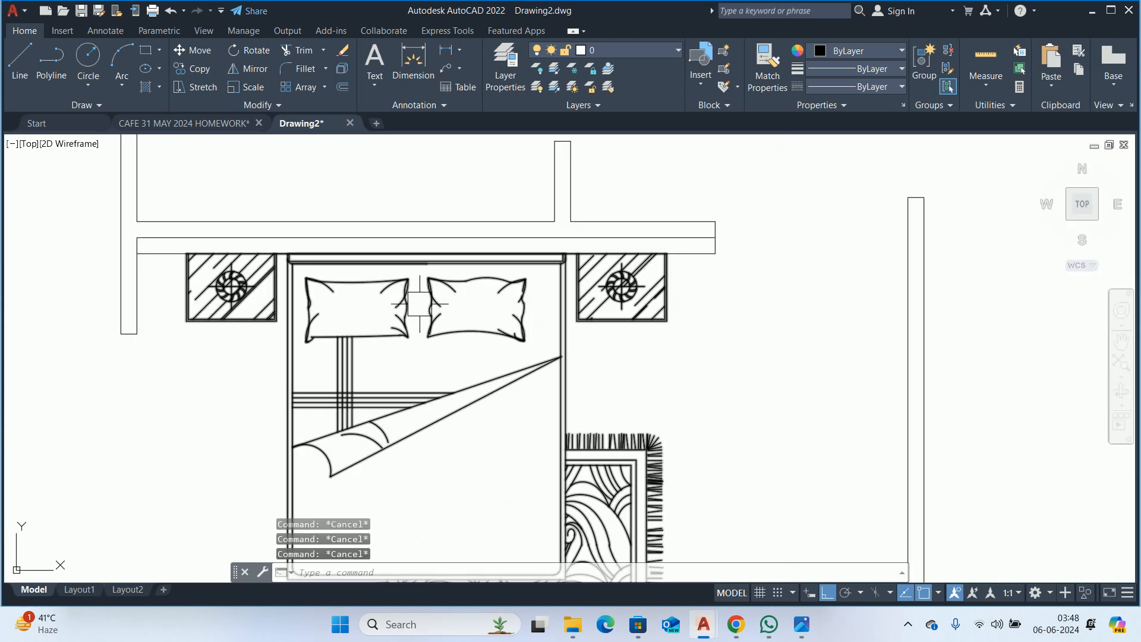
{"action": "scroll", "coordinate": [440, 306], "scroll_direction": "down", "scroll_amount": 6}
{"action": "scroll", "coordinate": [423, 305], "scroll_direction": "up", "scroll_amount": 4}
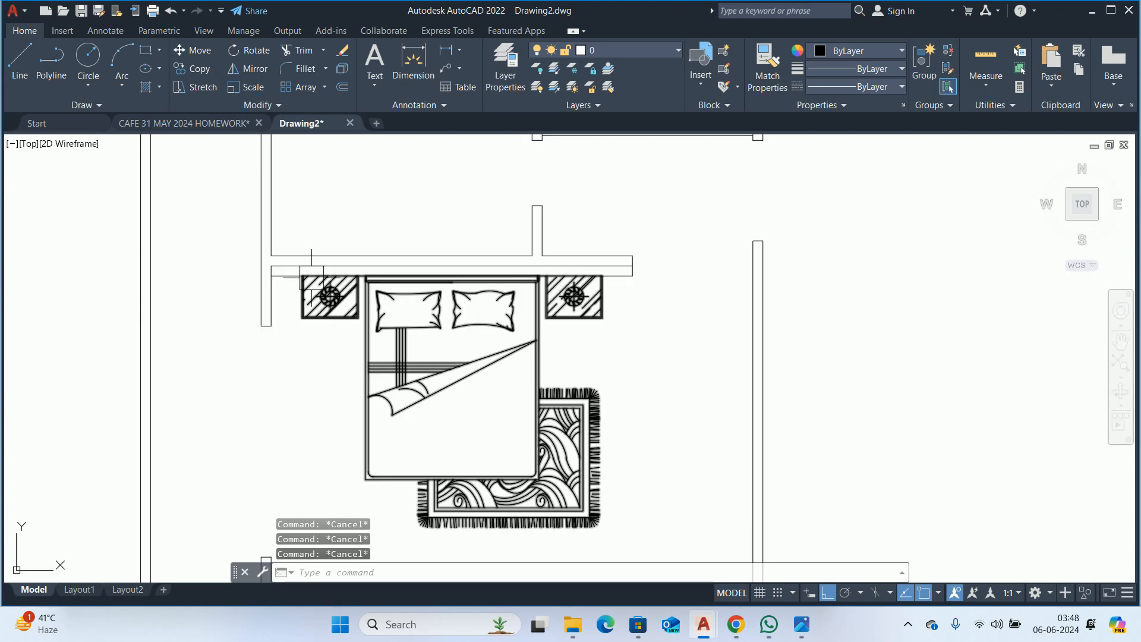
{"action": "left_click", "coordinate": [801, 624]}
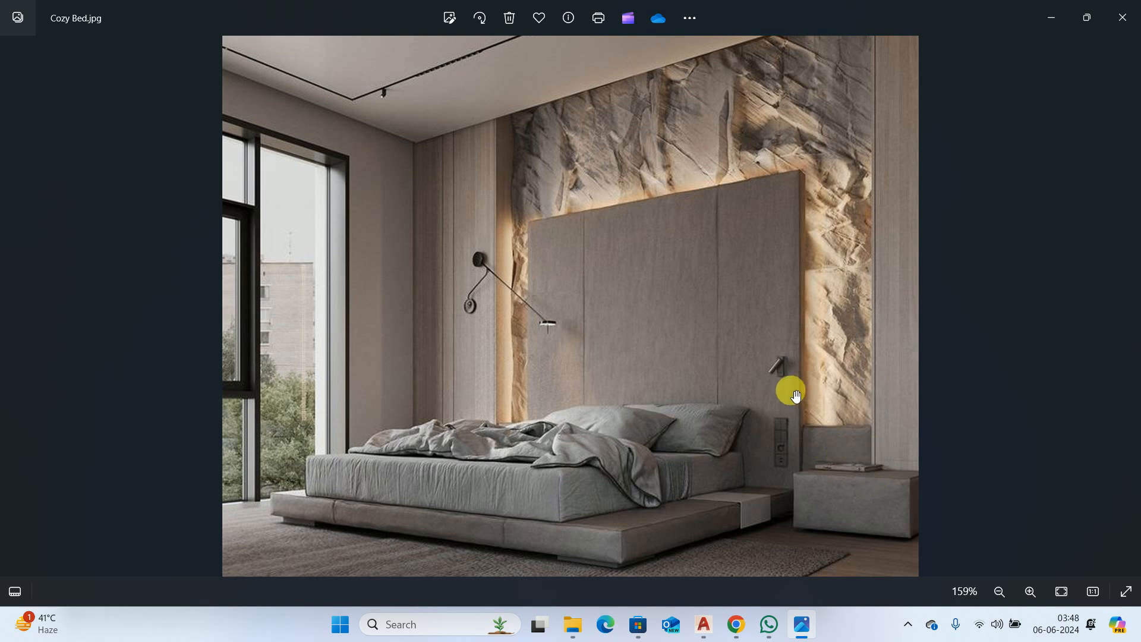
- Return to the AutoCAD floor plan and open the double bed block in the Block Editor
{"action": "left_click", "coordinate": [1050, 16]}
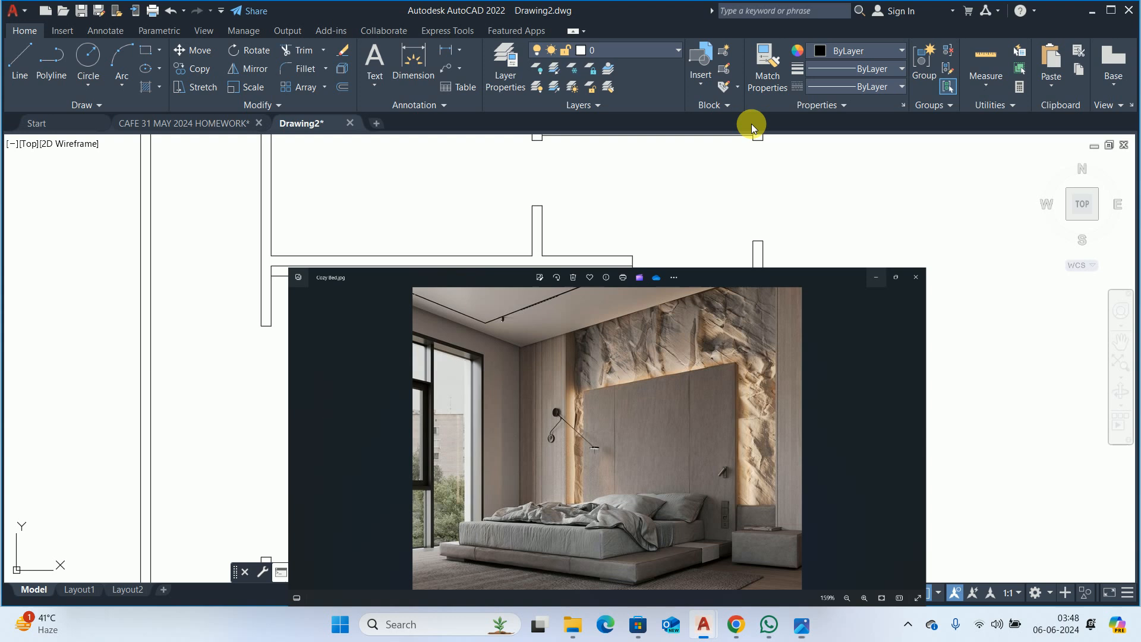
{"action": "key", "text": "Escape"}
{"action": "key", "text": "Escape"}
{"action": "key", "text": "Escape"}
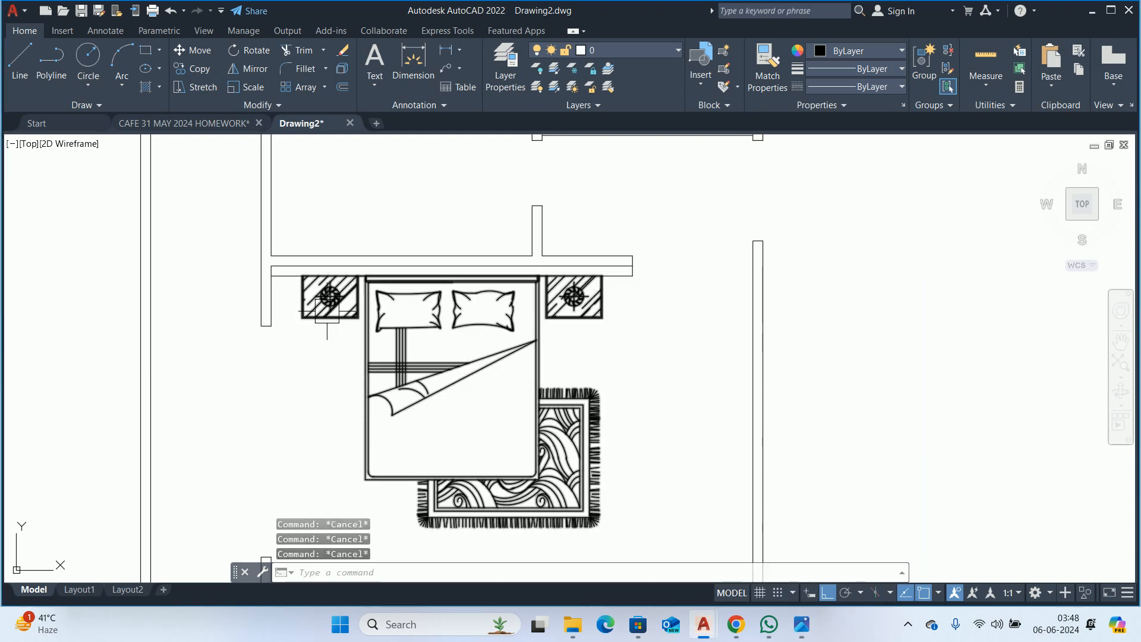
{"action": "left_click", "coordinate": [380, 309]}
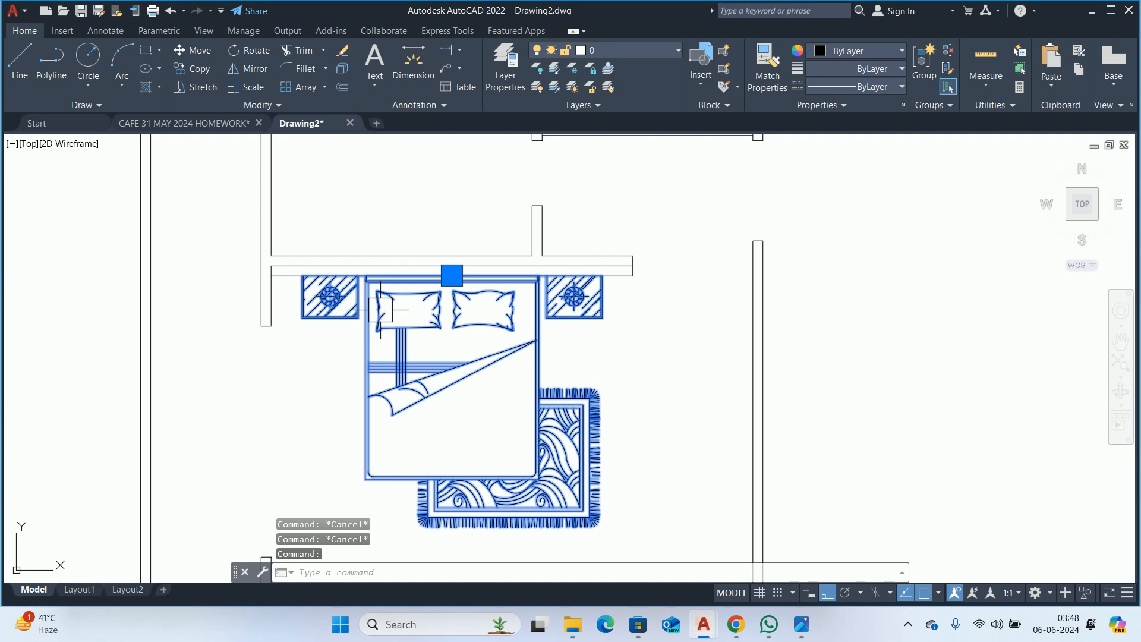
{"action": "double_click", "coordinate": [391, 329]}
{"action": "left_click", "coordinate": [565, 407]}
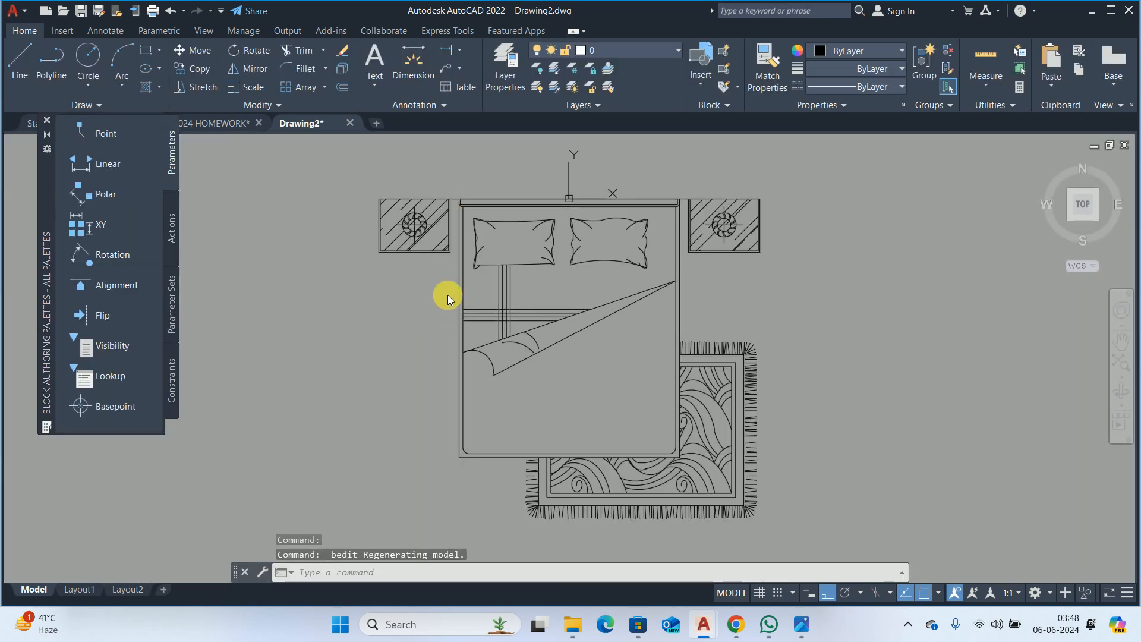
- Trim away the line segments bridging the gaps between the headboard and the two bedside tables
{"action": "type", "text": "tr"}
{"action": "key", "text": "Return"}
{"action": "scroll", "coordinate": [463, 333], "scroll_direction": "up", "scroll_amount": 3}
{"action": "left_click_drag", "start_coordinate": [467, 357], "coordinate": [476, 395]}
{"action": "key", "text": "Escape"}
{"action": "key", "text": "Escape"}
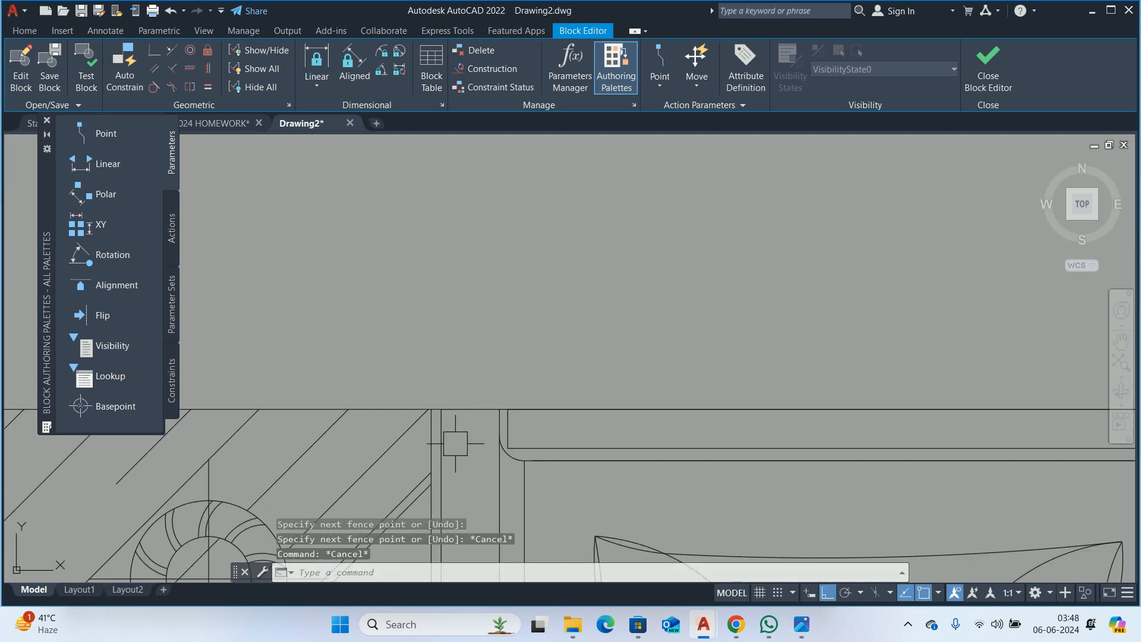
{"action": "key", "text": "Return"}
{"action": "scroll", "coordinate": [452, 436], "scroll_direction": "down", "scroll_amount": 4}
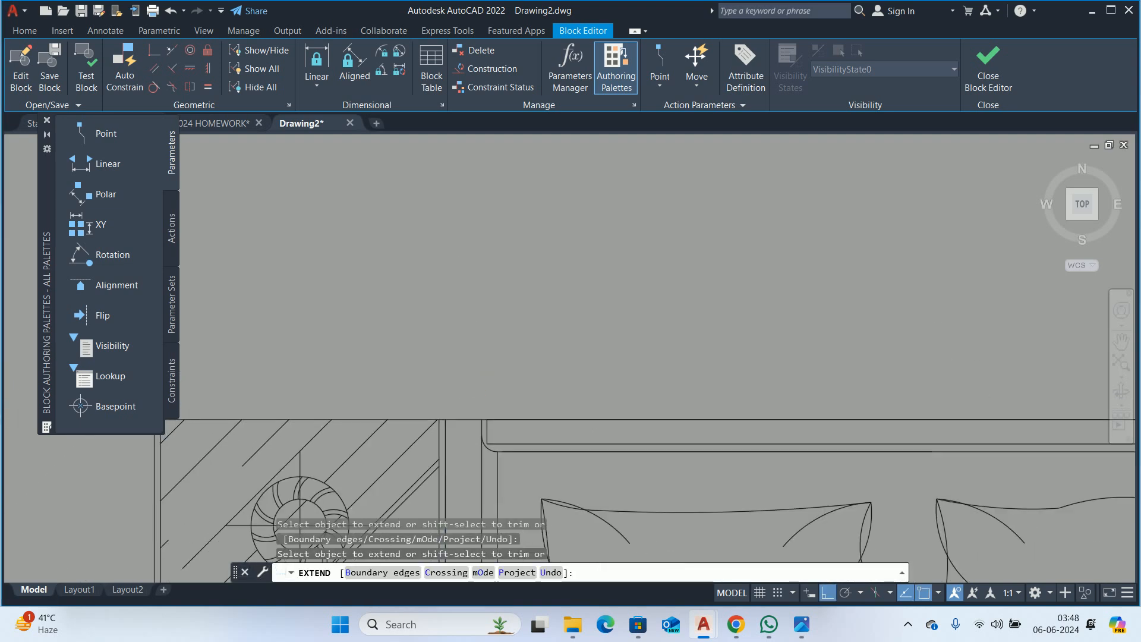
{"action": "scroll", "coordinate": [855, 446], "scroll_direction": "up", "scroll_amount": 4}
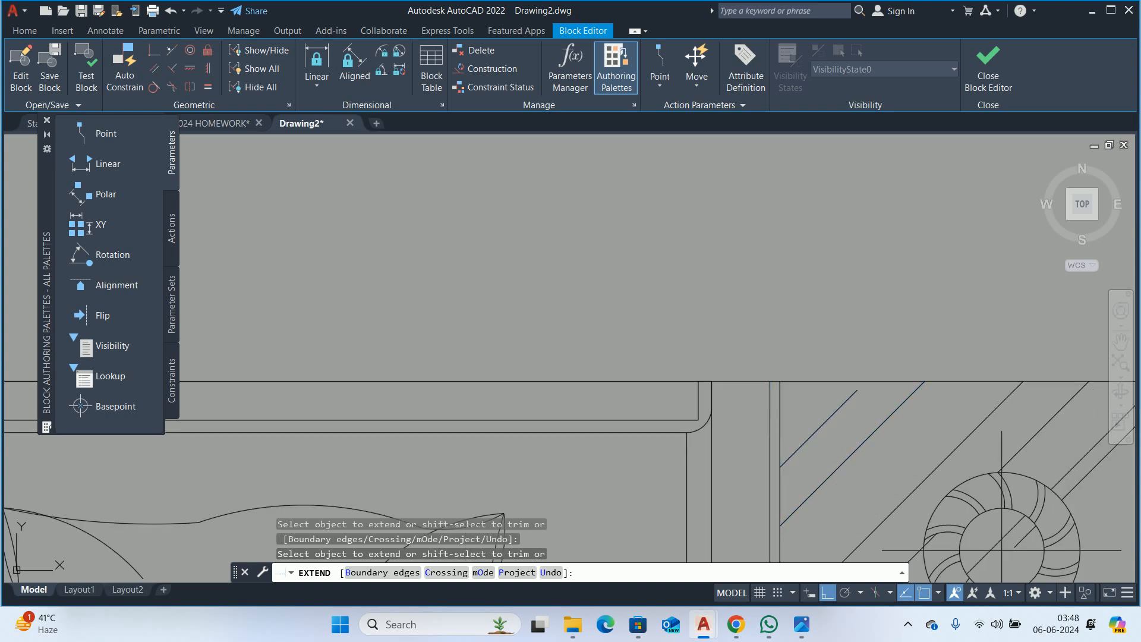
{"action": "scroll", "coordinate": [767, 423], "scroll_direction": "down", "scroll_amount": 5}
{"action": "scroll", "coordinate": [511, 396], "scroll_direction": "up", "scroll_amount": 6}
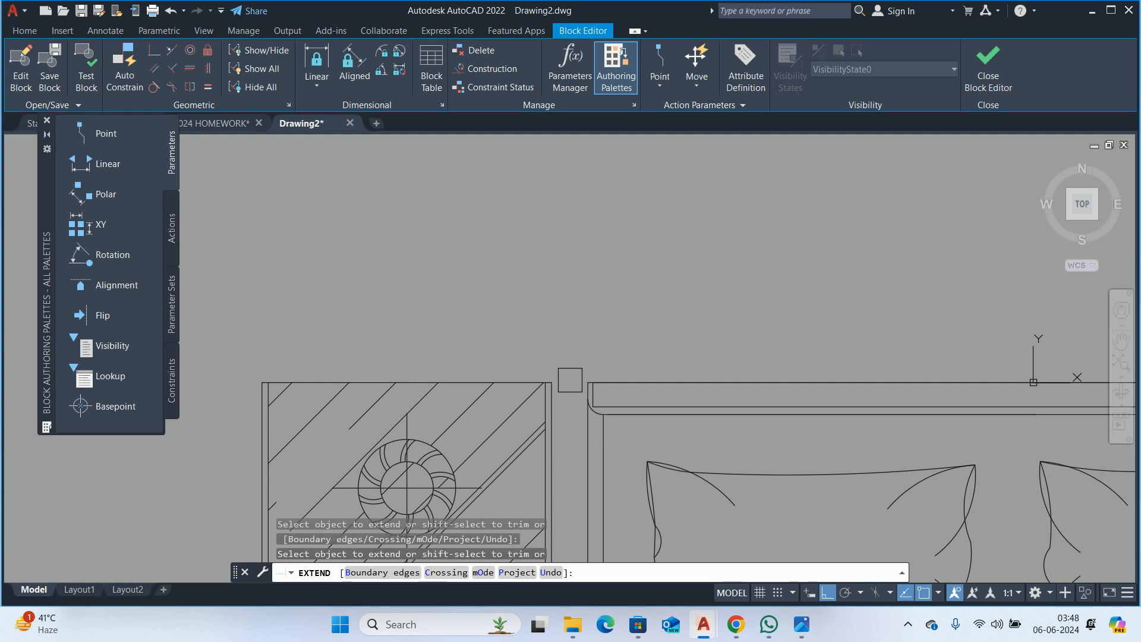
{"action": "scroll", "coordinate": [570, 380], "scroll_direction": "down", "scroll_amount": 7}
{"action": "key", "text": "Escape"}
{"action": "key", "text": "Escape"}
- Move both bedside tables 100 units straight down from the headboard line
{"action": "key", "text": "Return"}
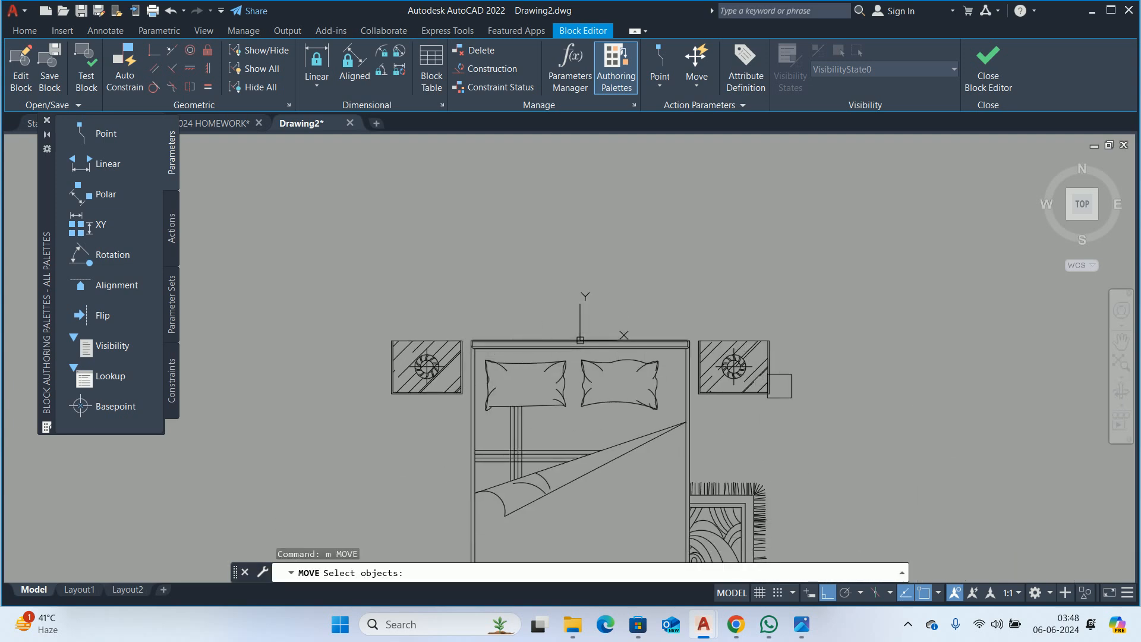
{"action": "left_click", "coordinate": [805, 394]}
{"action": "left_click", "coordinate": [693, 326]}
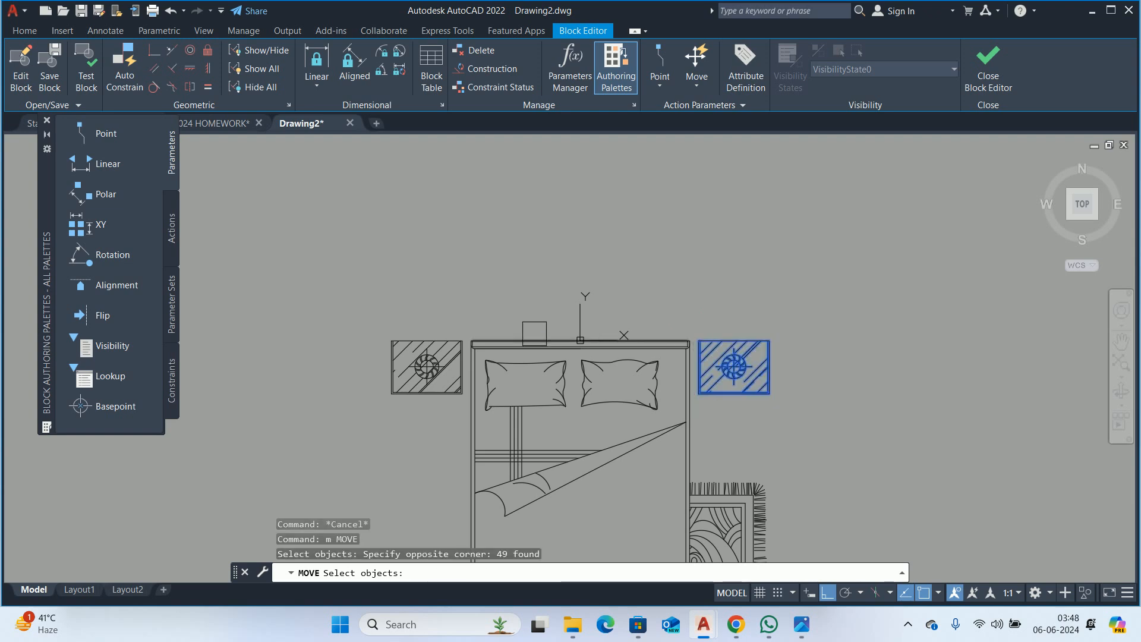
{"action": "left_click", "coordinate": [374, 330]}
{"action": "scroll", "coordinate": [467, 387], "scroll_direction": "up", "scroll_amount": 5}
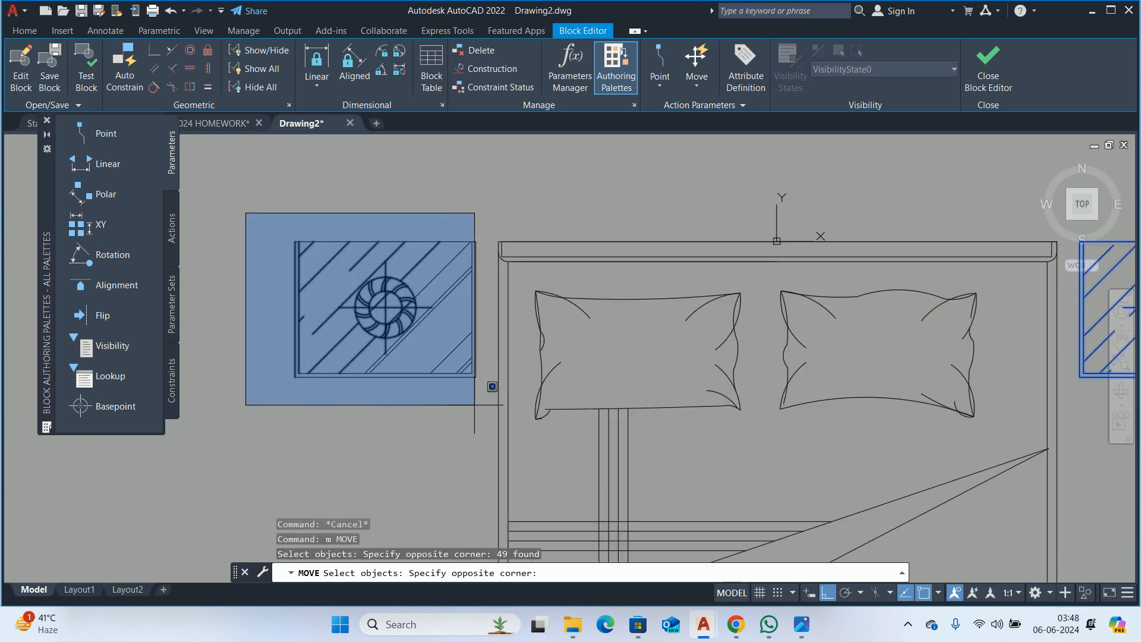
{"action": "left_click", "coordinate": [481, 403]}
{"action": "scroll", "coordinate": [481, 403], "scroll_direction": "down", "scroll_amount": 2}
{"action": "key", "text": "Return"}
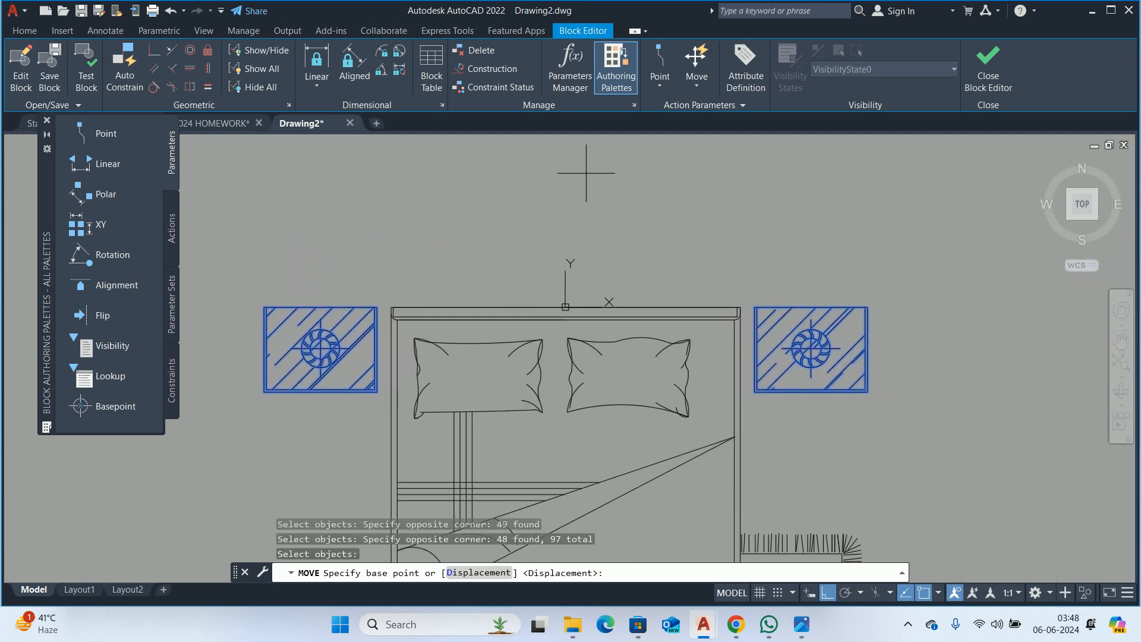
{"action": "type", "text": "1"}
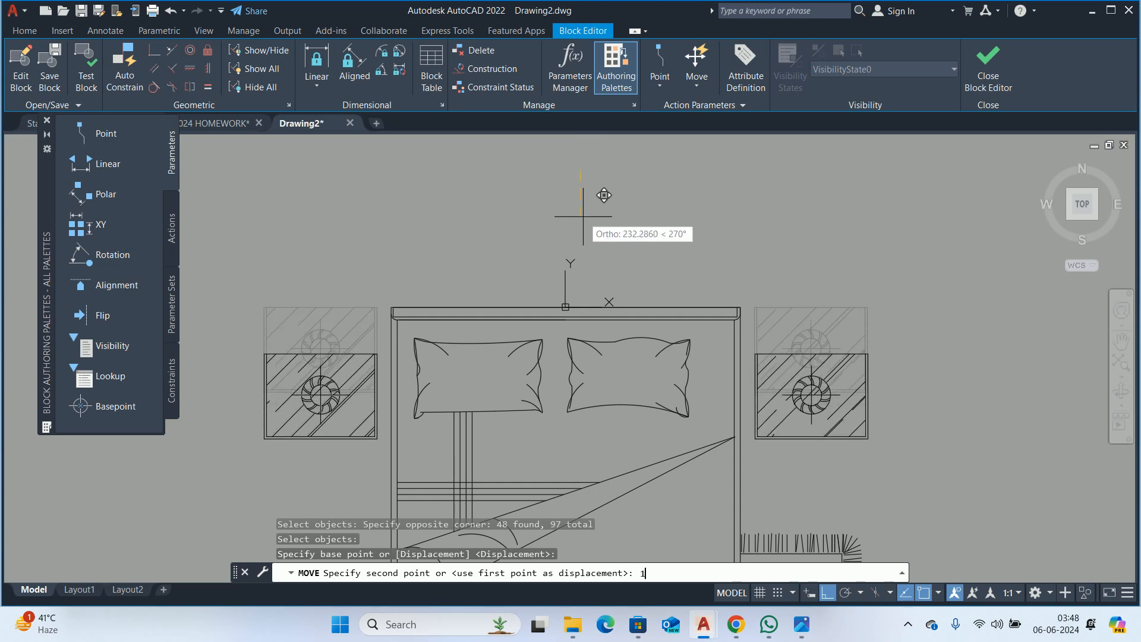
{"action": "type", "text": "00"}
{"action": "key", "text": "Return"}
{"action": "key", "text": "Escape"}
{"action": "key", "text": "Escape"}
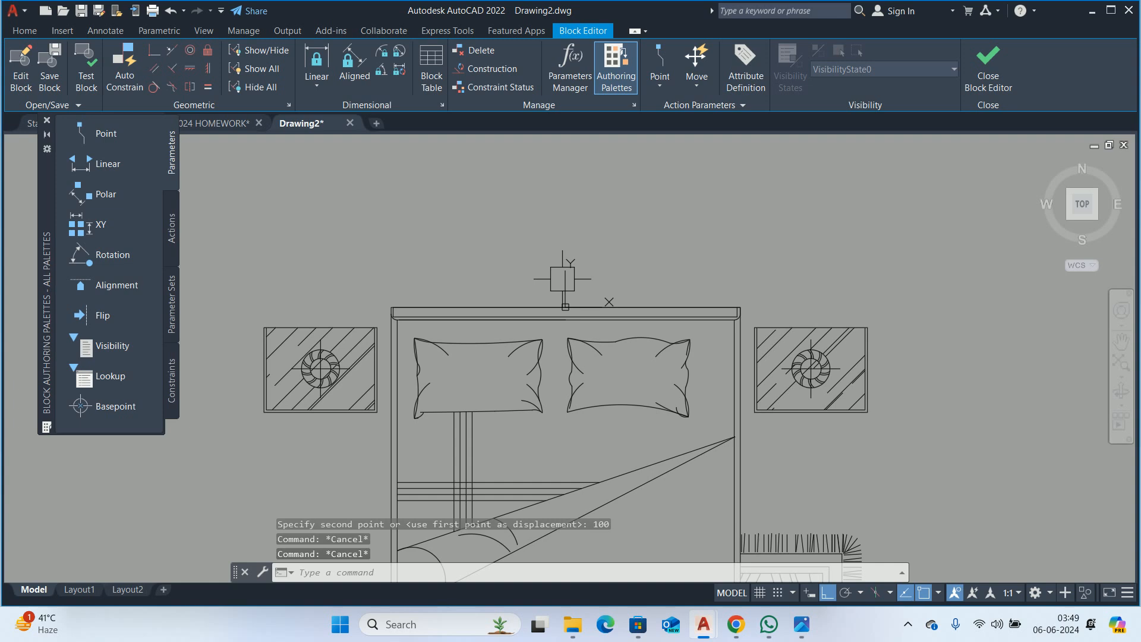
- Measure the top edge of the right-hand bedside table with a linear dimension without placing it
{"action": "scroll", "coordinate": [716, 305], "scroll_direction": "down", "scroll_amount": 1}
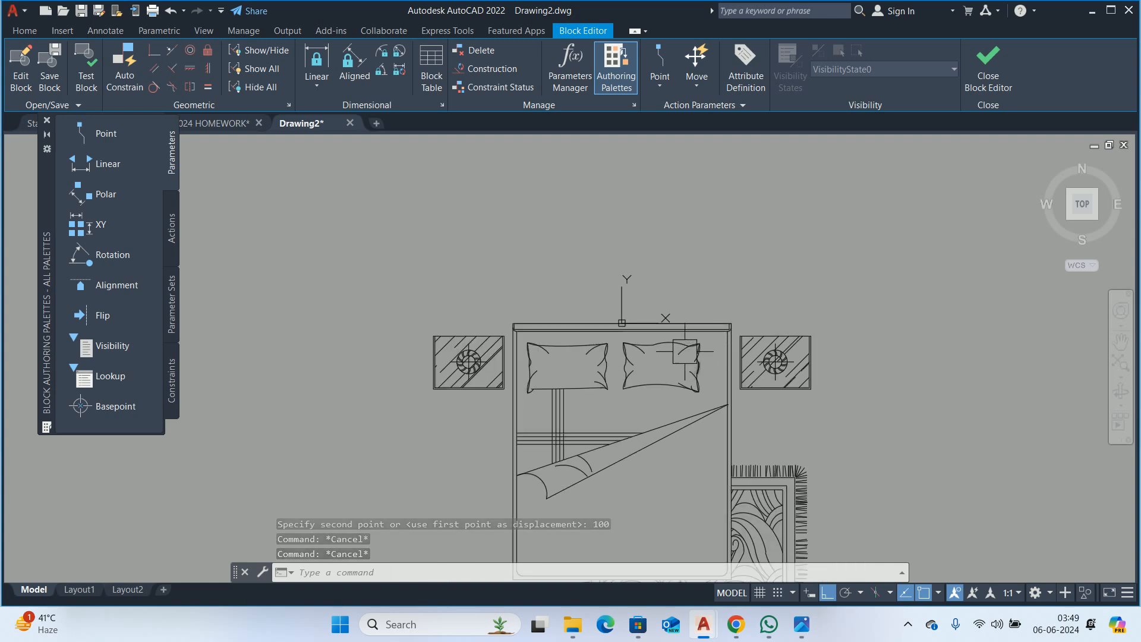
{"action": "key", "text": "Escape"}
{"action": "type", "text": "dli"}
{"action": "key", "text": "Return"}
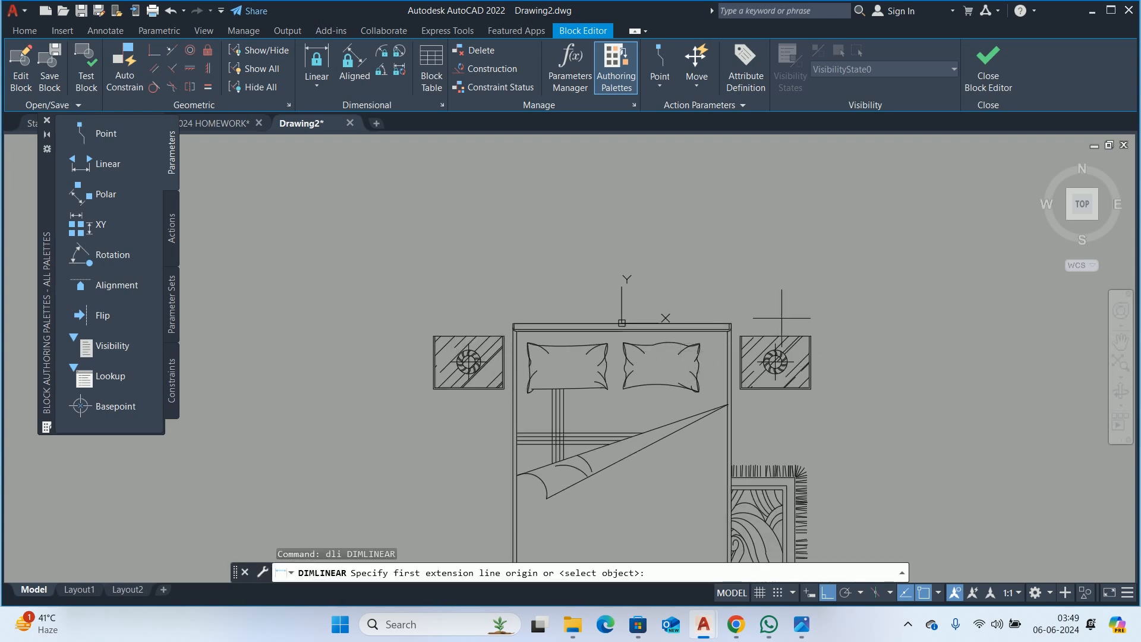
{"action": "key", "text": "Return"}
{"action": "scroll", "coordinate": [779, 321], "scroll_direction": "up", "scroll_amount": 2}
{"action": "scroll", "coordinate": [796, 380], "scroll_direction": "up", "scroll_amount": 2}
{"action": "left_click", "coordinate": [776, 351]}
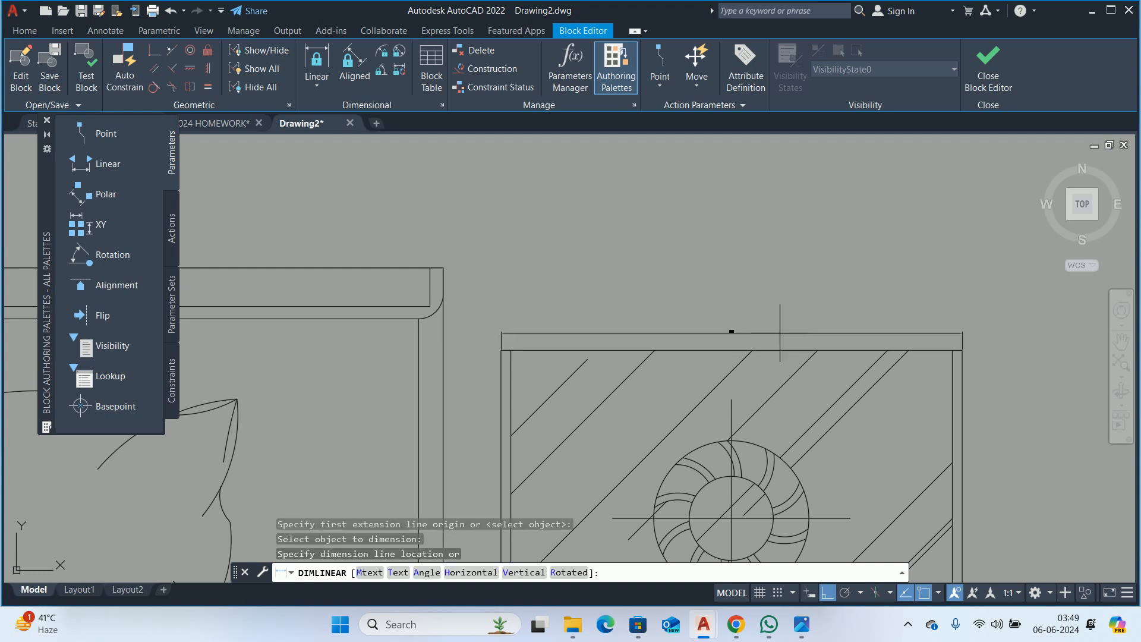
{"action": "scroll", "coordinate": [779, 309], "scroll_direction": "up", "scroll_amount": 2}
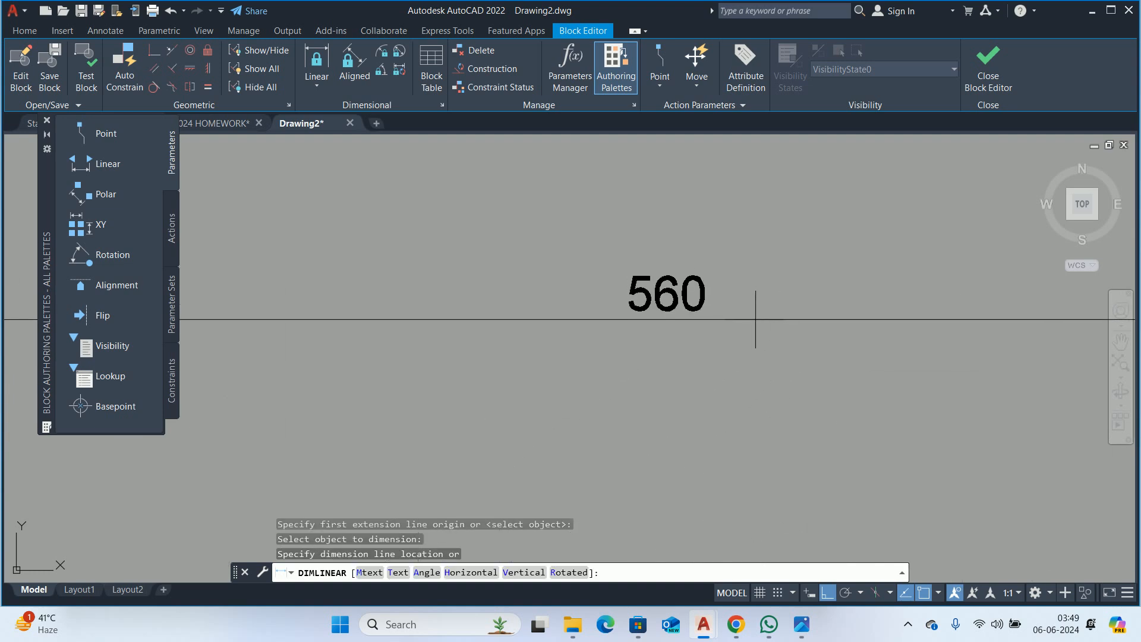
{"action": "key", "text": "Escape"}
{"action": "key", "text": "Escape"}
{"action": "scroll", "coordinate": [729, 324], "scroll_direction": "down", "scroll_amount": 3}
- Compare the bedside table with the one in the Cozy Bed.jpg photo in Photos, and return to AutoCAD
{"action": "key", "text": "alt+Tab"}
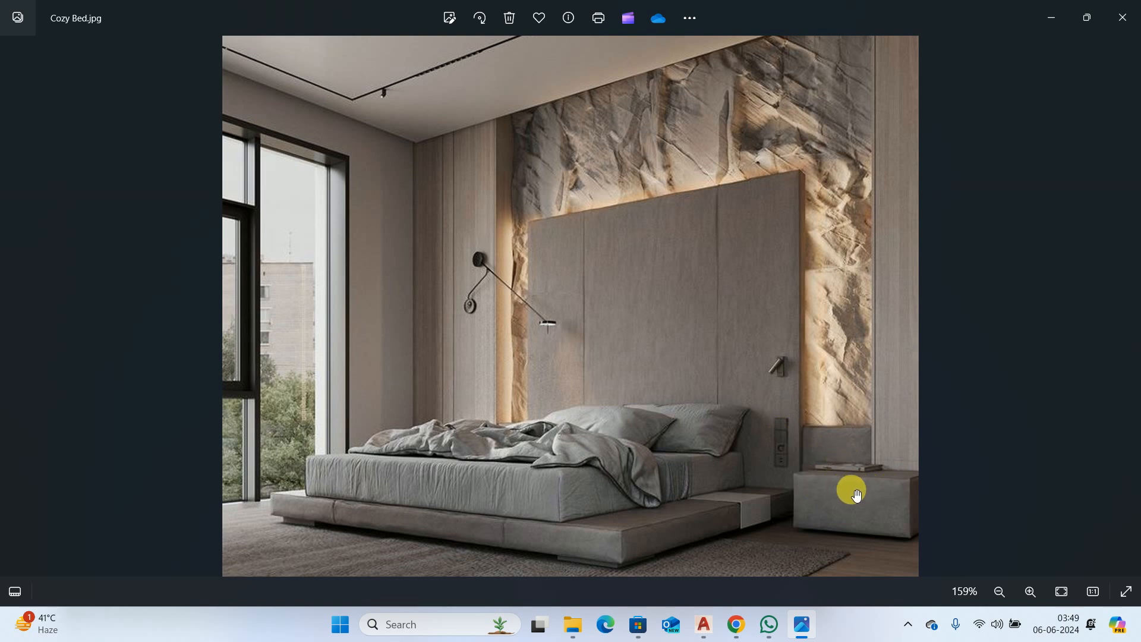
{"action": "key", "text": "alt+Tab"}
{"action": "left_click", "coordinate": [1127, 7]}
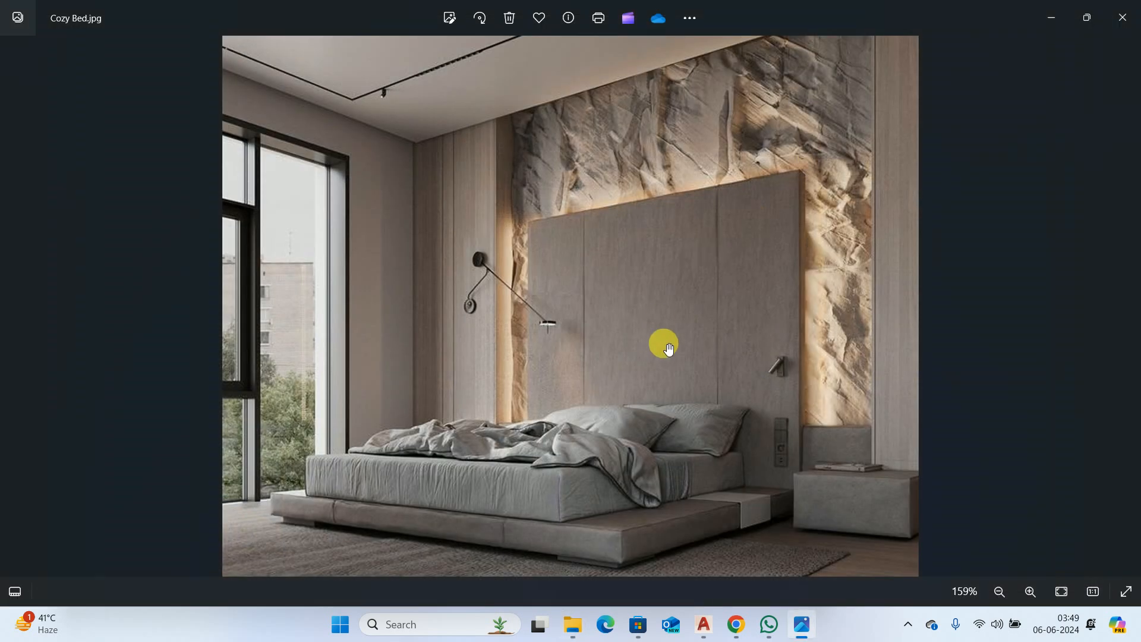
{"action": "key", "text": "alt+Tab"}
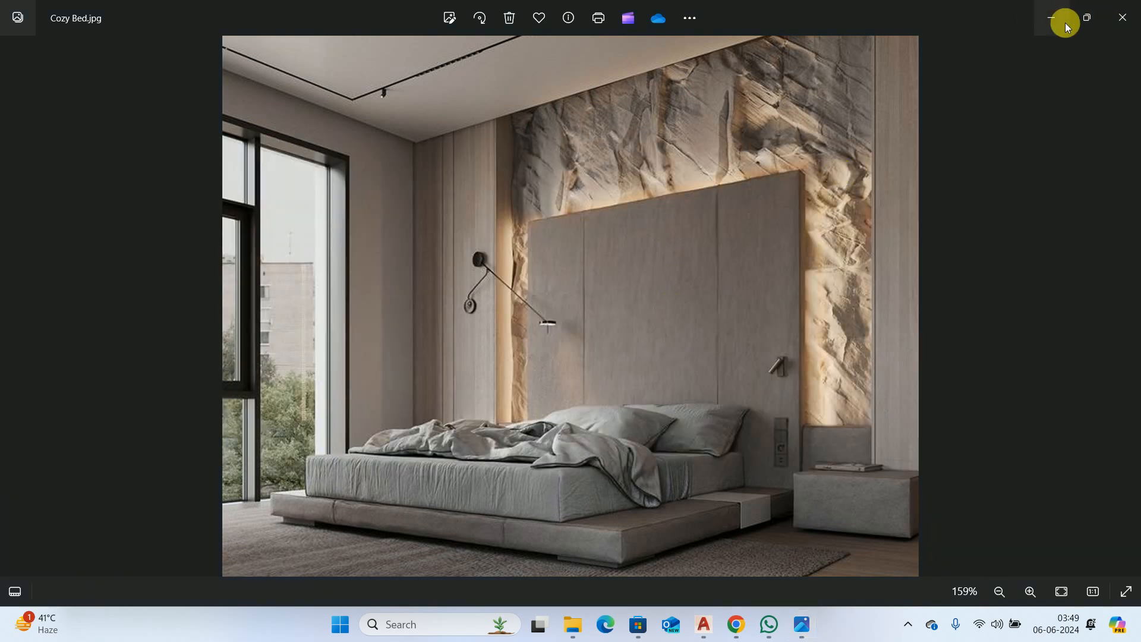
{"action": "left_click", "coordinate": [1065, 23]}
- Stretch the right-hand bedside table's outer edge 40 units outward, excluding the diagonal hatch lines from the selection
{"action": "type", "text": "s"}
{"action": "key", "text": "Return"}
{"action": "scroll", "coordinate": [691, 341], "scroll_direction": "up", "scroll_amount": 4}
{"action": "mouse_move", "coordinate": [611, 156]}
{"action": "middle_mouse_down"}
{"action": "mouse_move", "coordinate": [618, 196]}
{"action": "mouse_move", "coordinate": [634, 193]}
{"action": "middle_mouse_up"}
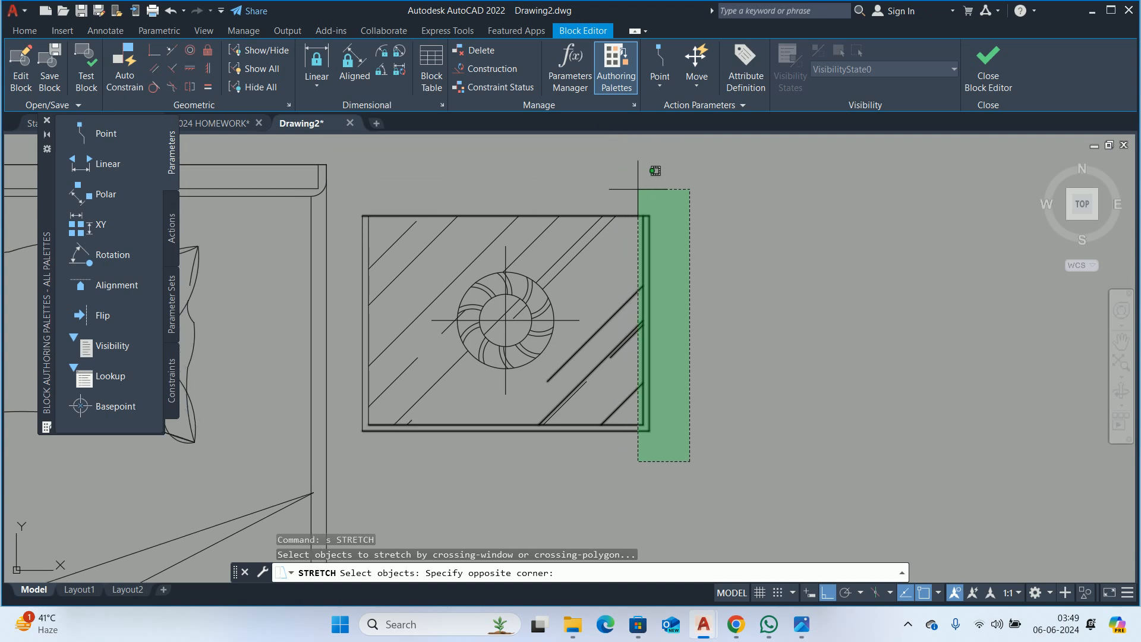
{"action": "left_click", "coordinate": [639, 189]}
{"action": "scroll", "coordinate": [621, 411], "scroll_direction": "up", "scroll_amount": 4}
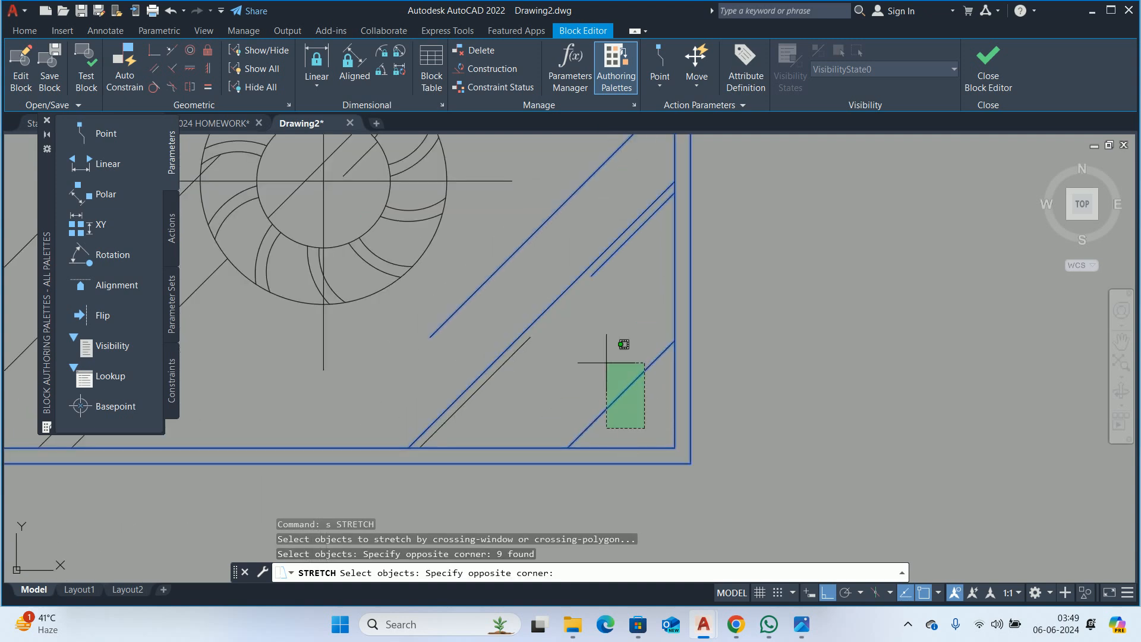
{"action": "left_click", "coordinate": [544, 234], "text": "shift"}
{"action": "scroll", "coordinate": [552, 242], "scroll_direction": "down", "scroll_amount": 5}
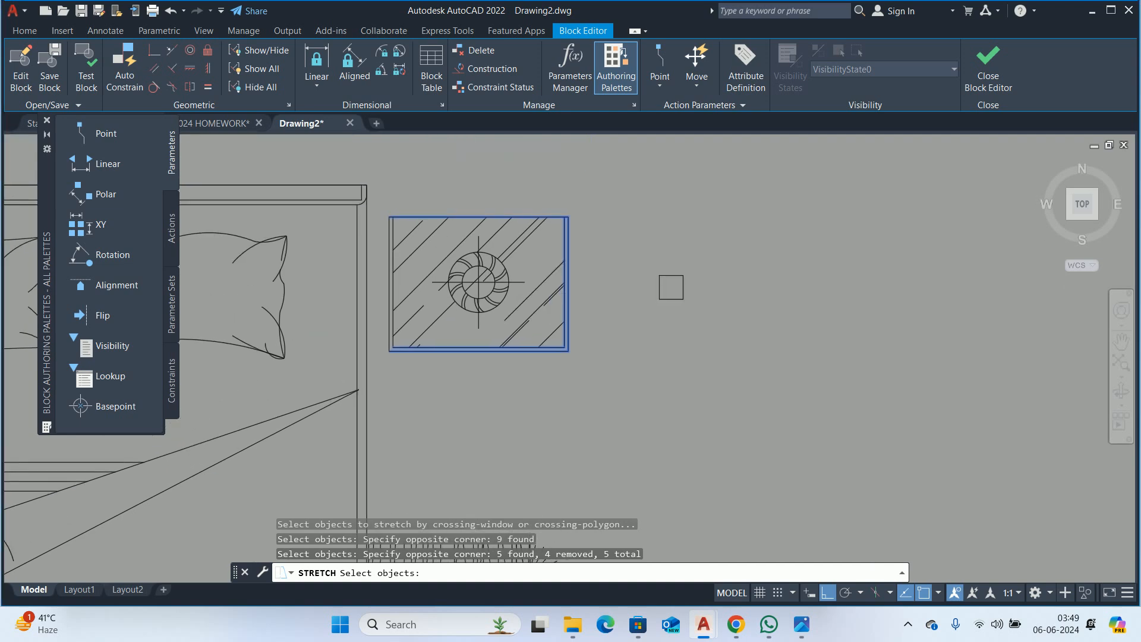
{"action": "key", "text": "Return"}
{"action": "left_click", "coordinate": [670, 285]}
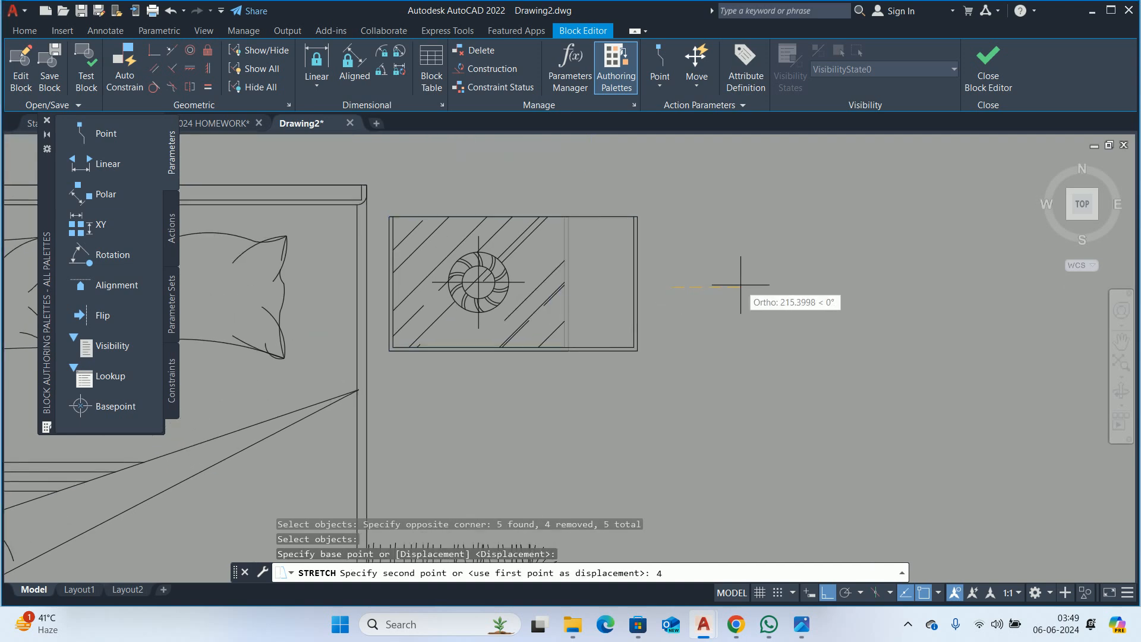
{"action": "key", "text": "Return"}
{"action": "key", "text": "Escape"}
{"action": "key", "text": "Escape"}
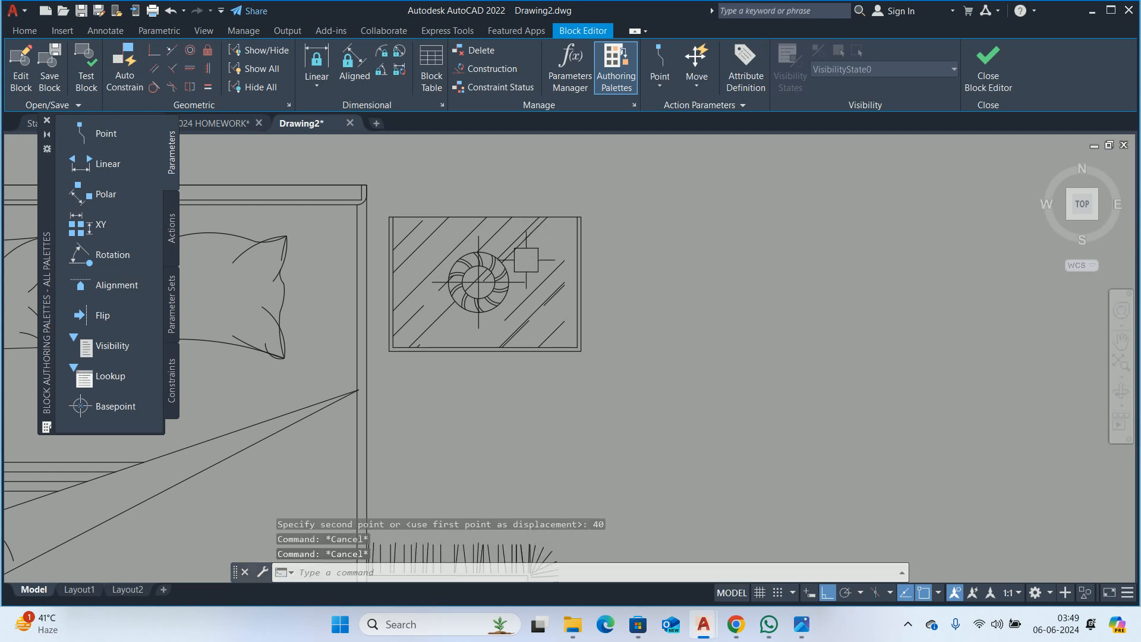
- Stretch the left-hand bedside table's outer edge 40 units away from the bed, leaving its diagonal hatch lines out
{"action": "middle_click_drag", "start_coordinate": [519, 277], "coordinate": [955, 219]}
{"action": "middle_click_drag", "start_coordinate": [343, 250], "coordinate": [768, 262]}
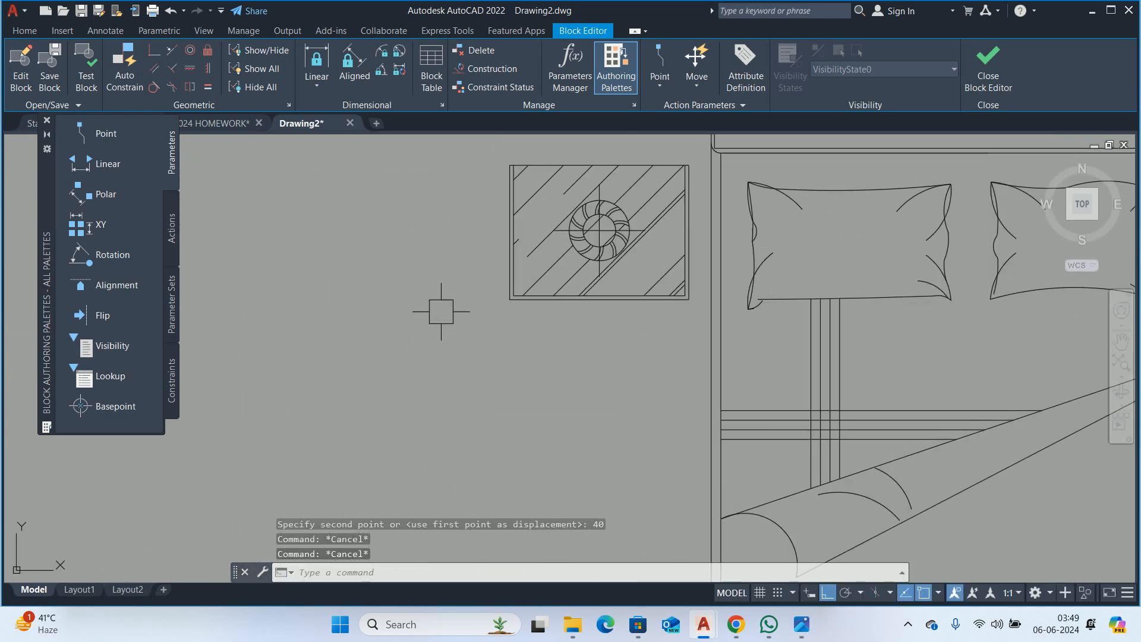
{"action": "type", "text": "s"}
{"action": "key", "text": "Return"}
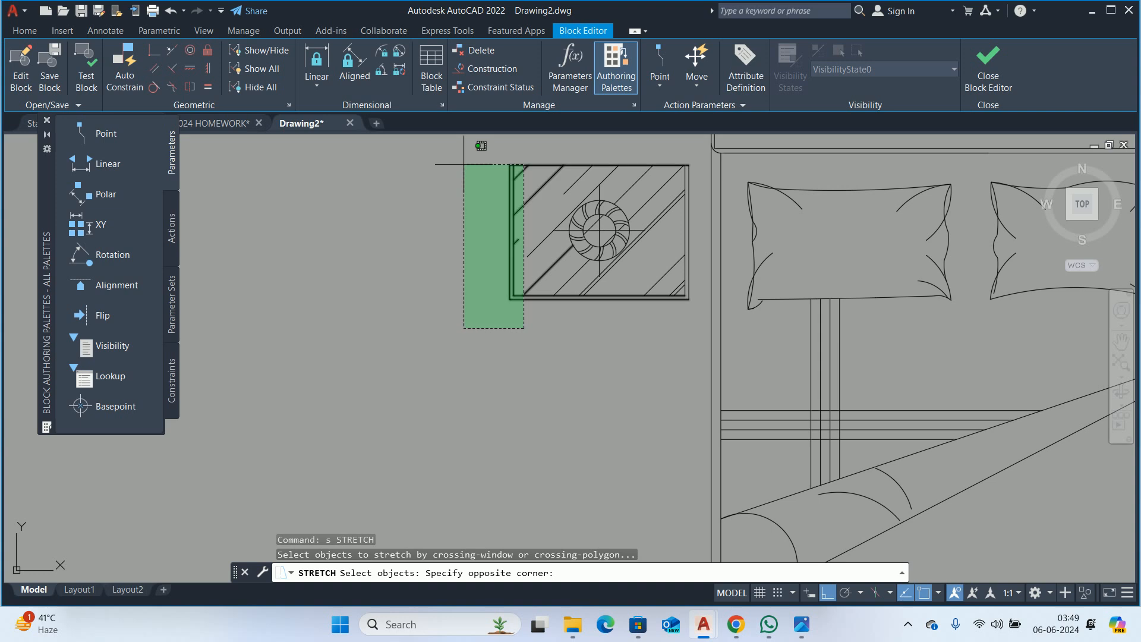
{"action": "left_click", "coordinate": [463, 162]}
{"action": "scroll", "coordinate": [558, 261], "scroll_direction": "up", "scroll_amount": 5}
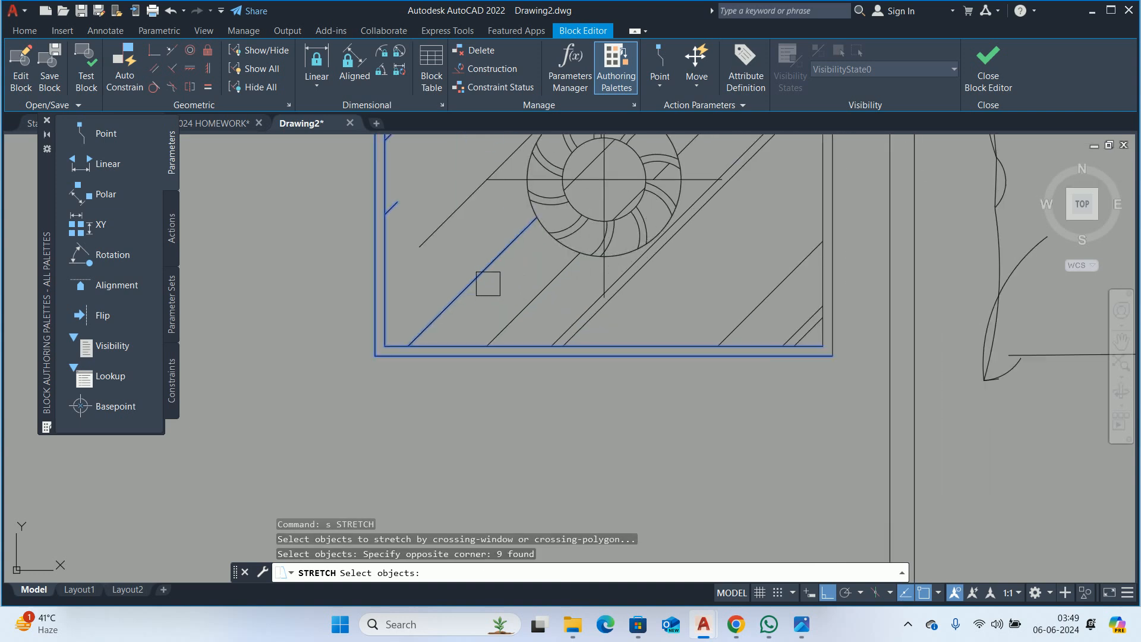
{"action": "left_click", "coordinate": [476, 279], "text": "shift"}
{"action": "middle_click_drag", "start_coordinate": [401, 247], "coordinate": [430, 327]}
{"action": "scroll", "coordinate": [427, 279], "scroll_direction": "up", "scroll_amount": 2}
{"action": "left_click", "coordinate": [424, 278], "text": "shift"}
{"action": "middle_click_drag", "start_coordinate": [443, 236], "coordinate": [429, 494]}
{"action": "left_click", "coordinate": [474, 351], "text": "shift"}
{"action": "key", "text": "Return"}
{"action": "left_click", "coordinate": [480, 170]}
{"action": "type", "text": "4"}
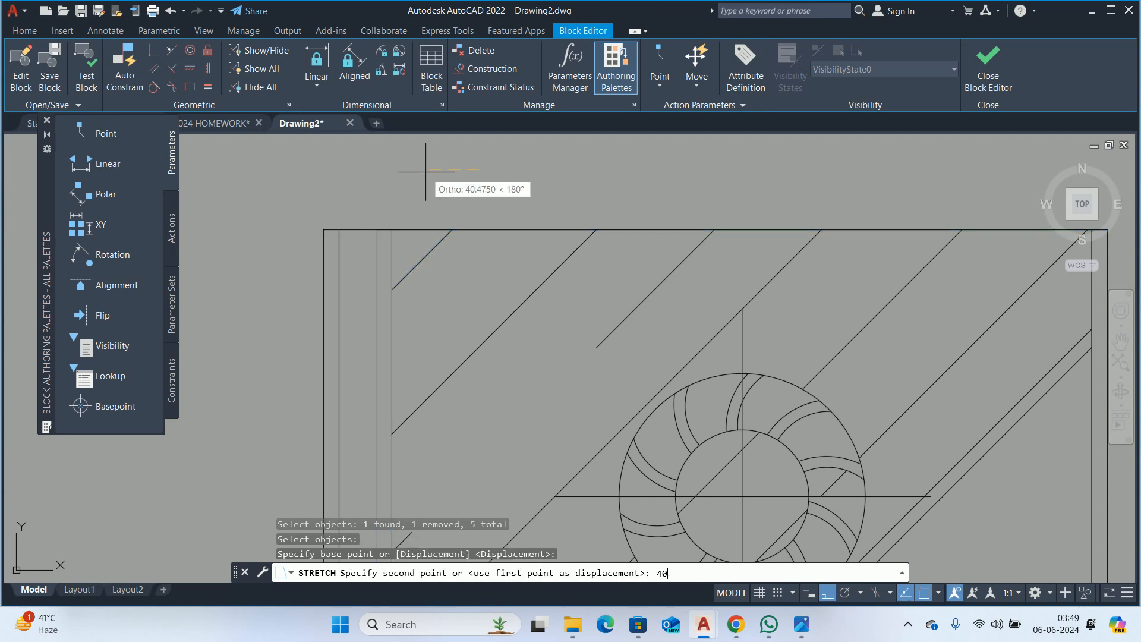
{"action": "type", "text": "0"}
{"action": "key", "text": "Return"}
{"action": "key", "text": "Escape"}
{"action": "key", "text": "Escape"}
- Extend the left-hand bedside table's diagonal hatch lines to its widened inner frame
{"action": "scroll", "coordinate": [420, 173], "scroll_direction": "down", "scroll_amount": 4}
{"action": "middle_click_drag", "start_coordinate": [413, 305], "coordinate": [408, 226]}
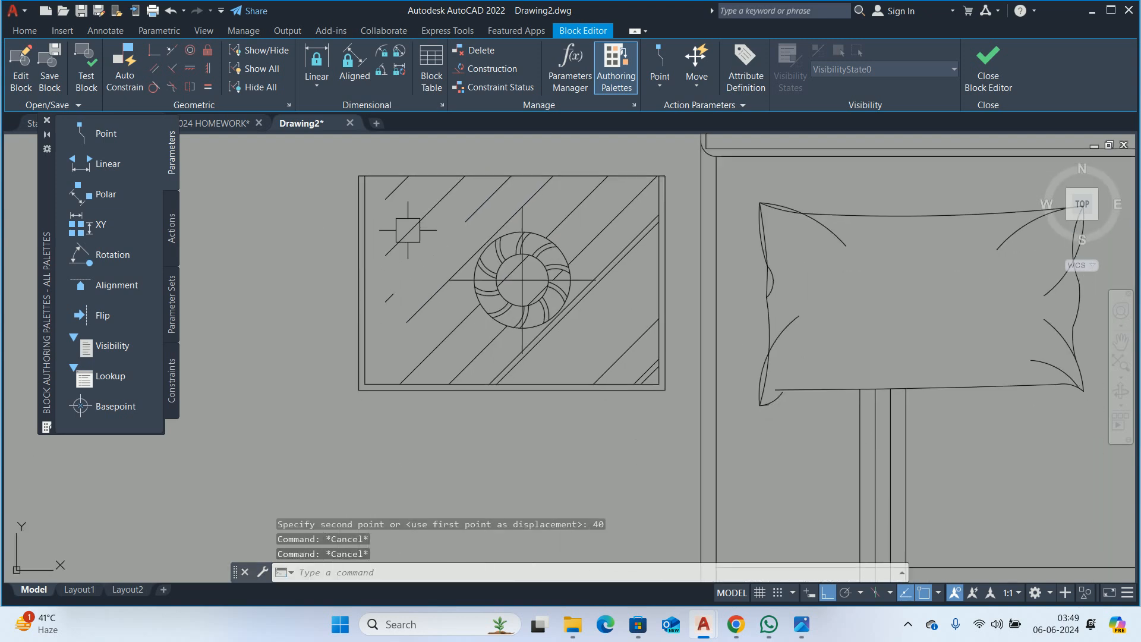
{"action": "key", "text": "Escape"}
{"action": "type", "text": "ex"}
{"action": "key", "text": "Return"}
{"action": "left_click", "coordinate": [407, 320]}
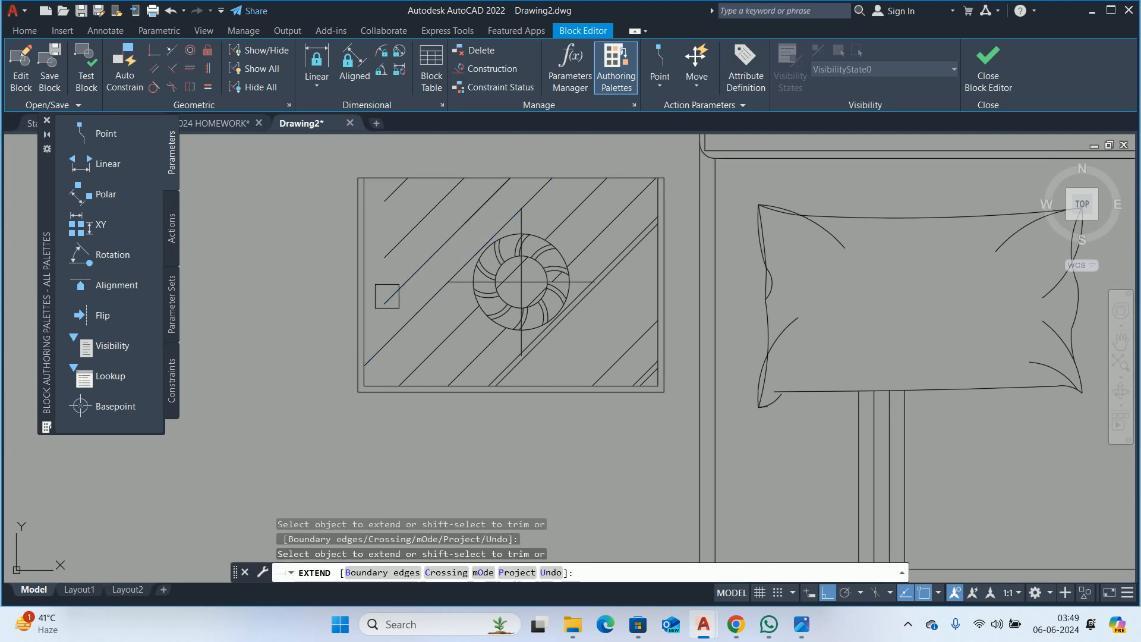
{"action": "key", "text": "ctrl+z"}
{"action": "scroll", "coordinate": [387, 296], "scroll_direction": "up", "scroll_amount": 4}
{"action": "scroll", "coordinate": [392, 342], "scroll_direction": "down", "scroll_amount": 2}
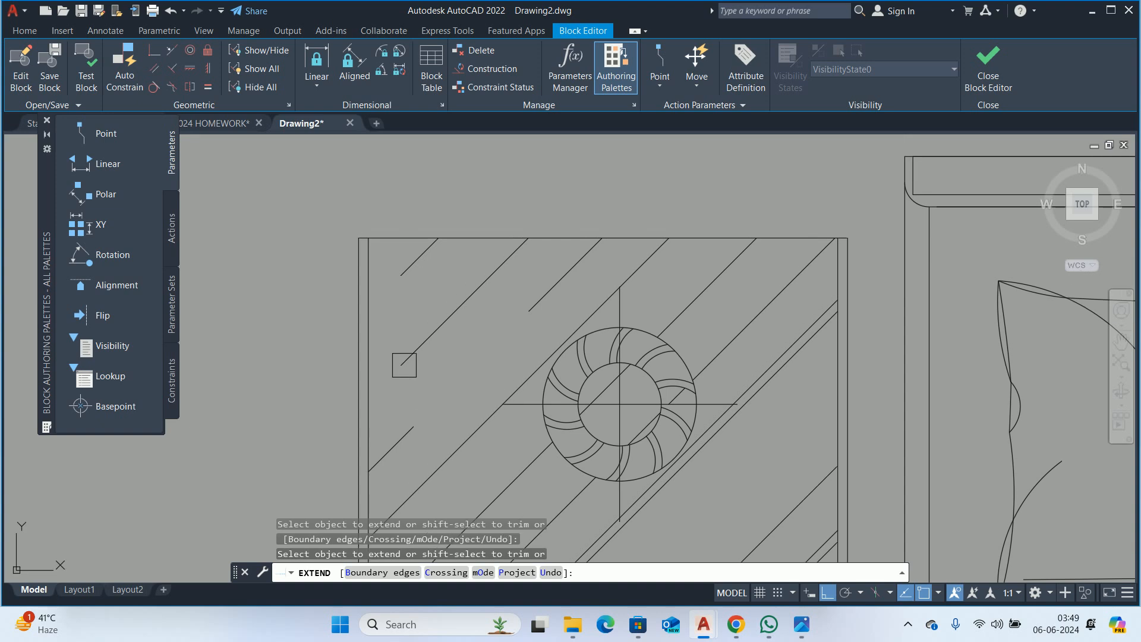
{"action": "scroll", "coordinate": [418, 312], "scroll_direction": "down", "scroll_amount": 4}
{"action": "middle_click_drag", "start_coordinate": [418, 313], "coordinate": [373, 239]}
- Extend the right-hand bedside table's diagonal hatch lines to its widened inner frame, and end the Extend command
{"action": "middle_click_drag", "start_coordinate": [652, 326], "coordinate": [10, 301]}
{"action": "left_click", "coordinate": [631, 308]}
{"action": "middle_click_drag", "start_coordinate": [631, 308], "coordinate": [494, 315]}
{"action": "scroll", "coordinate": [488, 302], "scroll_direction": "up", "scroll_amount": 2}
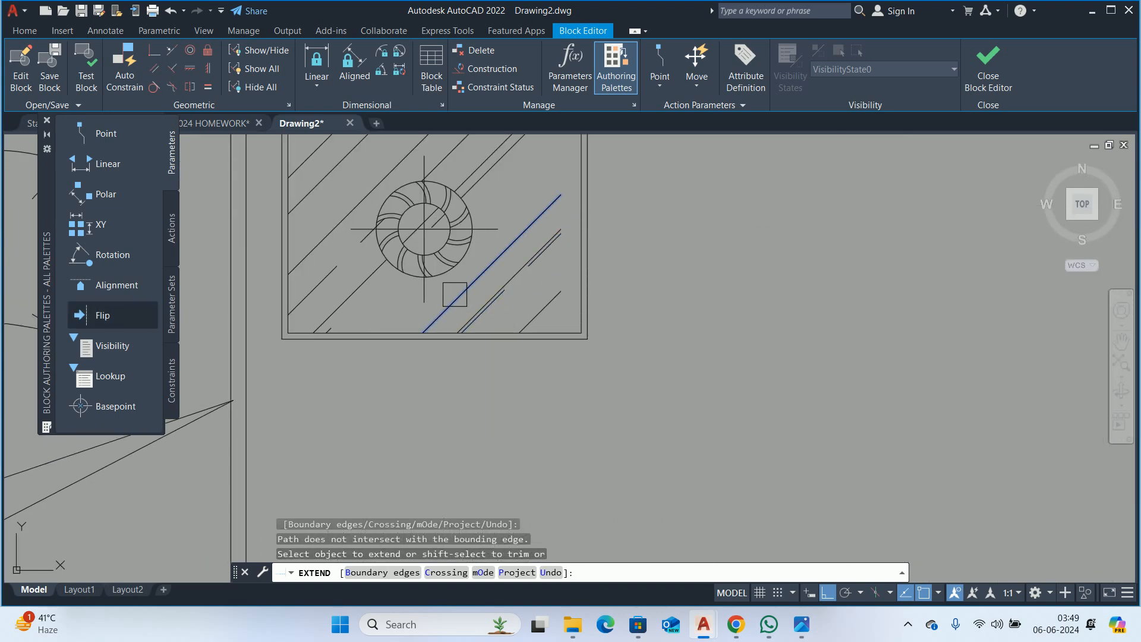
{"action": "left_click", "coordinate": [451, 302]}
{"action": "left_click", "coordinate": [479, 273]}
{"action": "key", "text": "Return"}
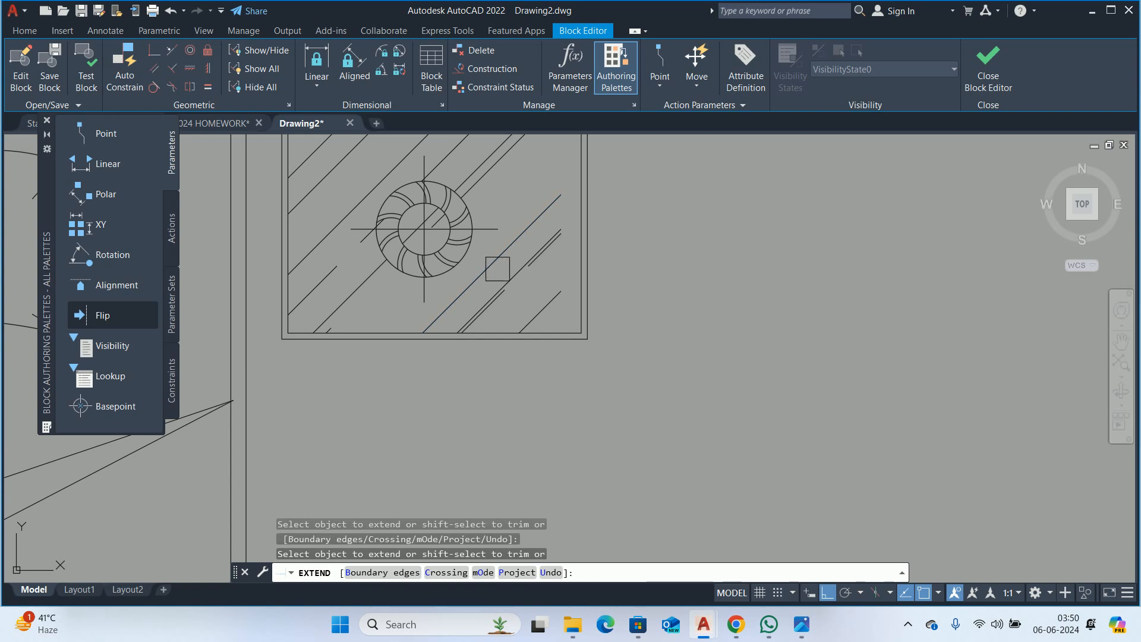
{"action": "scroll", "coordinate": [539, 213], "scroll_direction": "up", "scroll_amount": 3}
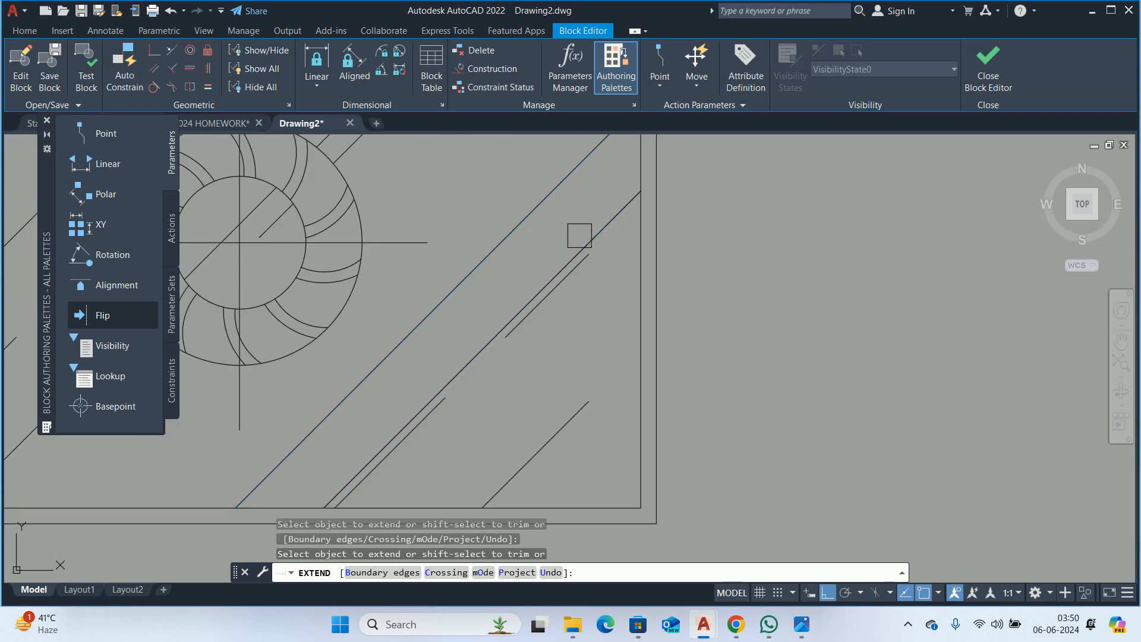
{"action": "scroll", "coordinate": [572, 418], "scroll_direction": "down", "scroll_amount": 4}
{"action": "key", "text": "Escape"}
{"action": "key", "text": "Escape"}
{"action": "key", "text": "Escape"}
{"action": "key", "text": "Escape"}
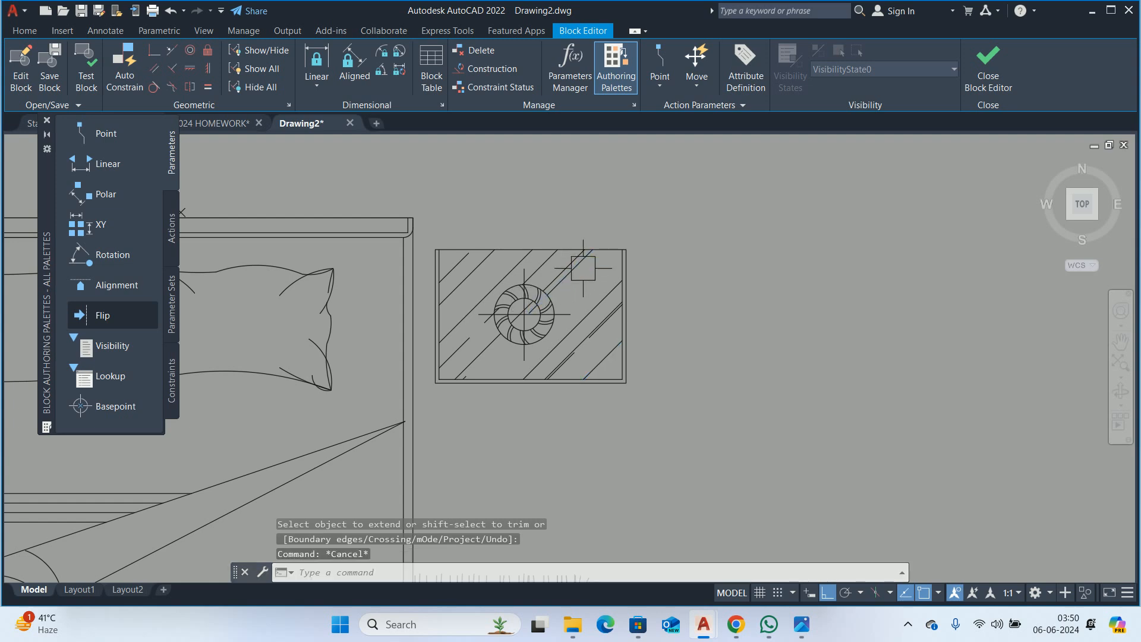
- Close the Block Editor and save the changes to the bed block
{"action": "scroll", "coordinate": [594, 291], "scroll_direction": "down", "scroll_amount": 3}
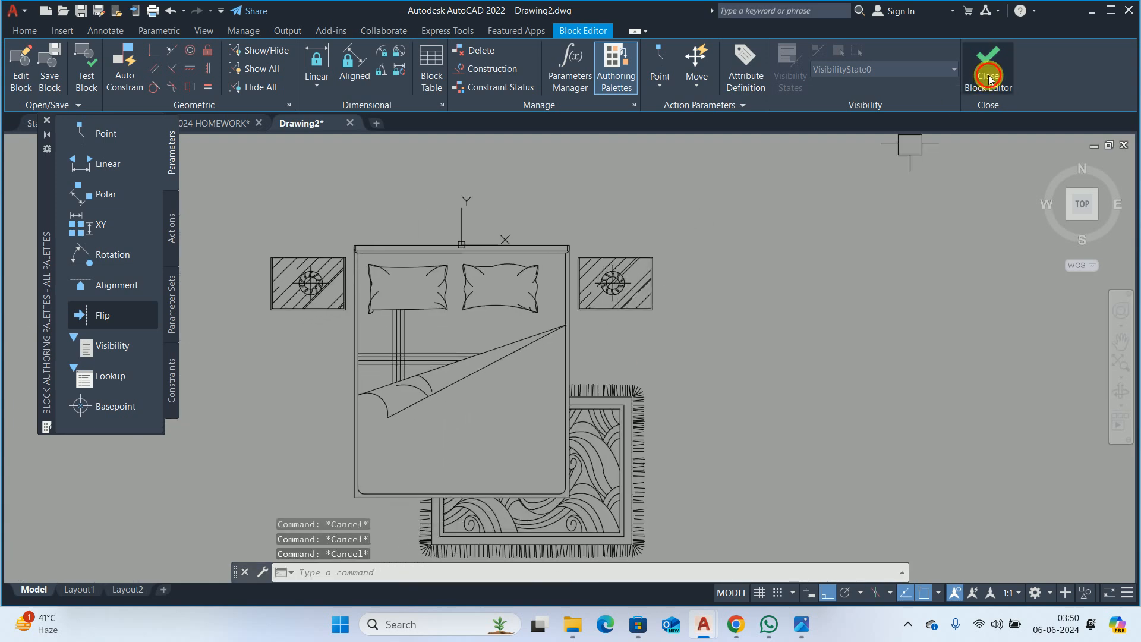
{"action": "left_click", "coordinate": [988, 71]}
{"action": "left_click", "coordinate": [544, 280]}
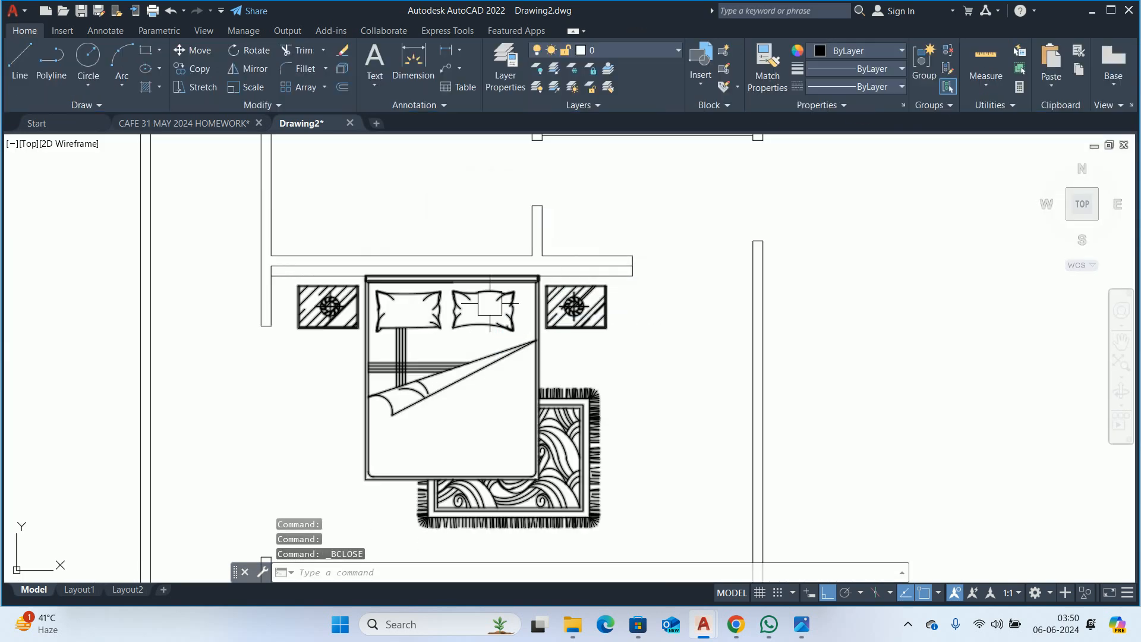
- Move the bed block straight up so the headboard's back edge meets the line behind the lower wall panel
{"action": "type", "text": "m"}
{"action": "key", "text": "Return"}
{"action": "left_click", "coordinate": [430, 294]}
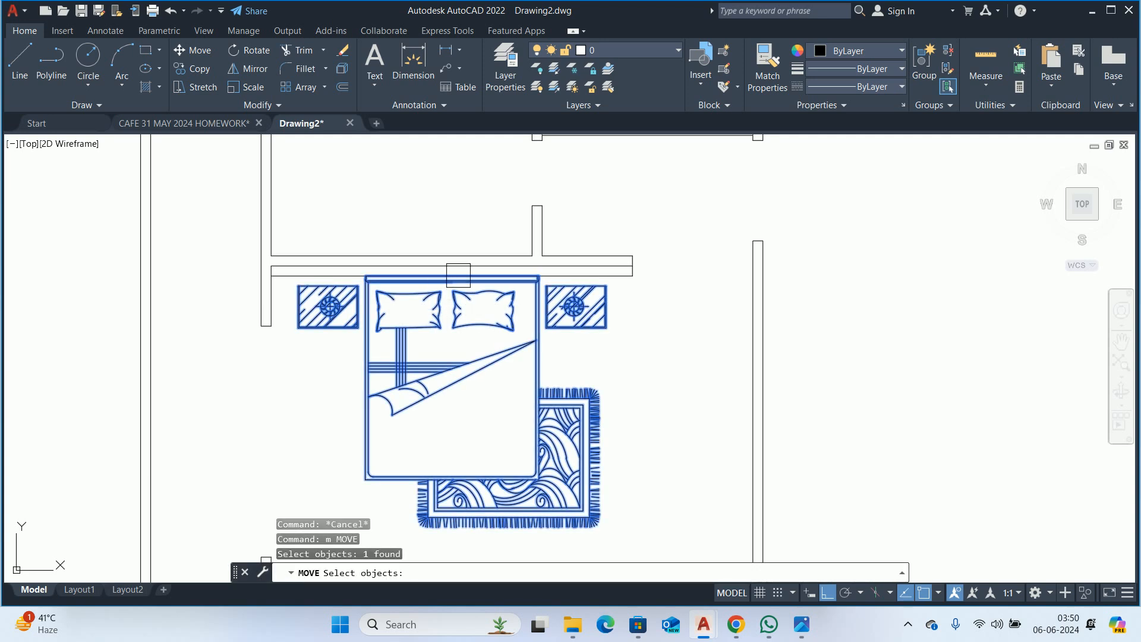
{"action": "key", "text": "Return"}
{"action": "scroll", "coordinate": [470, 261], "scroll_direction": "up", "scroll_amount": 4}
{"action": "left_click", "coordinate": [423, 307]}
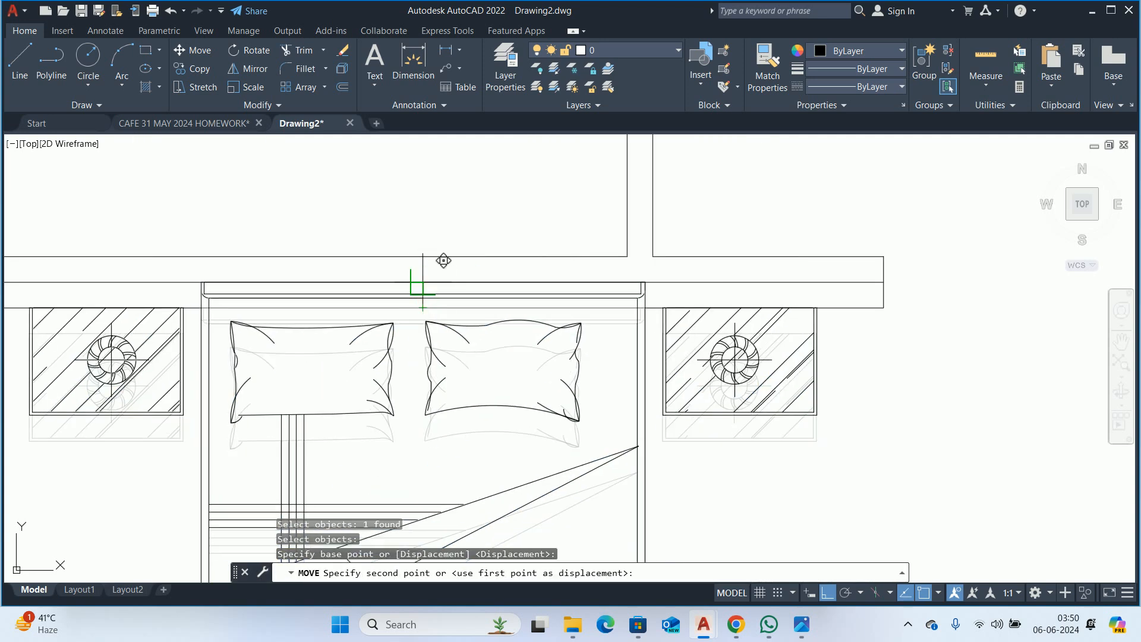
{"action": "key", "text": "Escape"}
{"action": "key", "text": "Escape"}
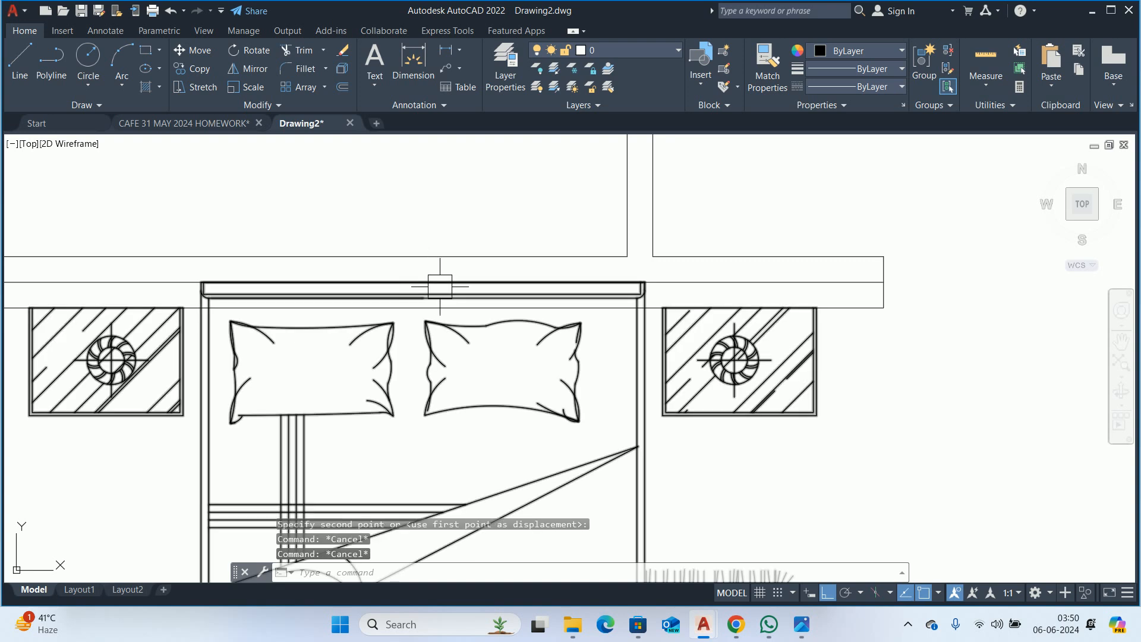
{"action": "key", "text": "Escape"}
{"action": "scroll", "coordinate": [440, 287], "scroll_direction": "down", "scroll_amount": 5}
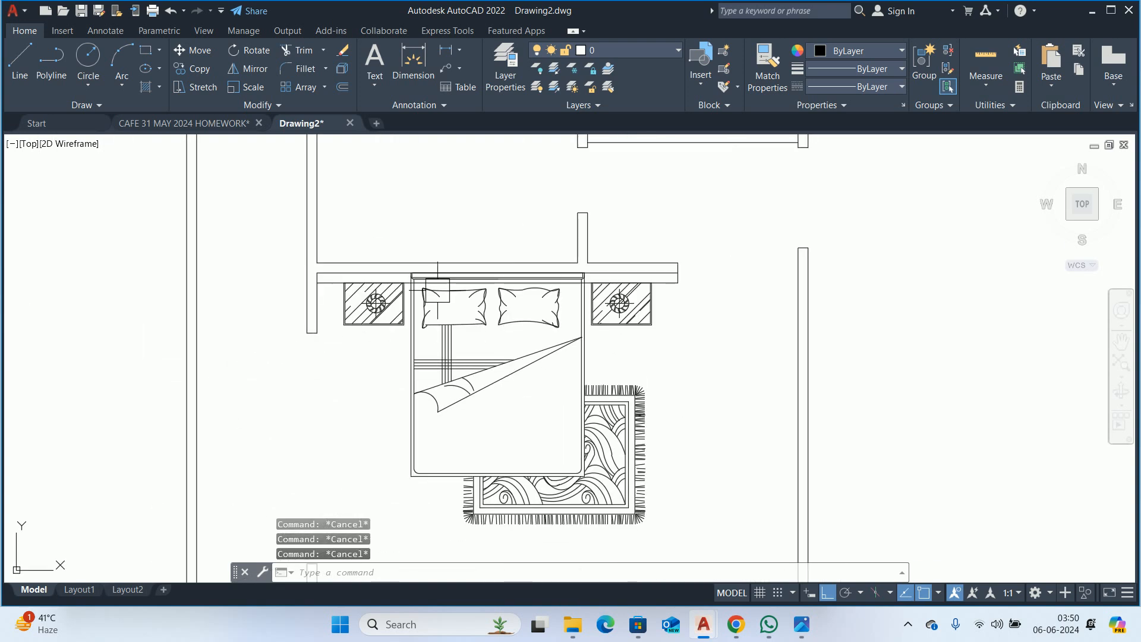
- Draw a vertical line across the lower wall panel at each bedside table's inner top corner, up to the line behind it
{"action": "scroll", "coordinate": [433, 290], "scroll_direction": "up", "scroll_amount": 4}
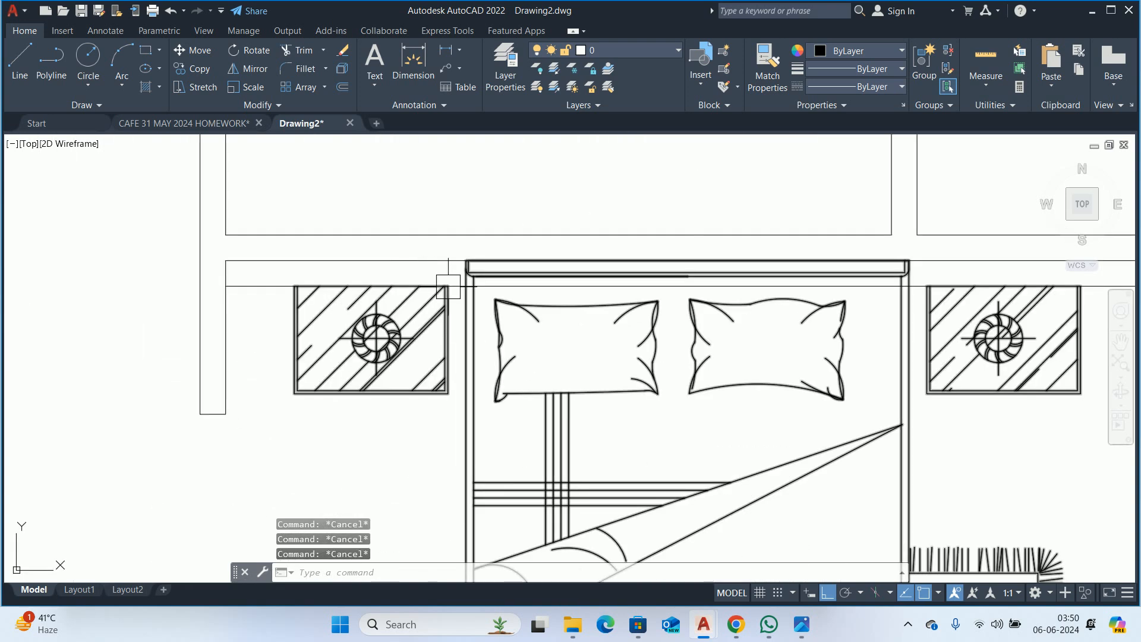
{"action": "type", "text": "l"}
{"action": "key", "text": "Return"}
{"action": "scroll", "coordinate": [449, 286], "scroll_direction": "up", "scroll_amount": 4}
{"action": "left_click", "coordinate": [449, 287]}
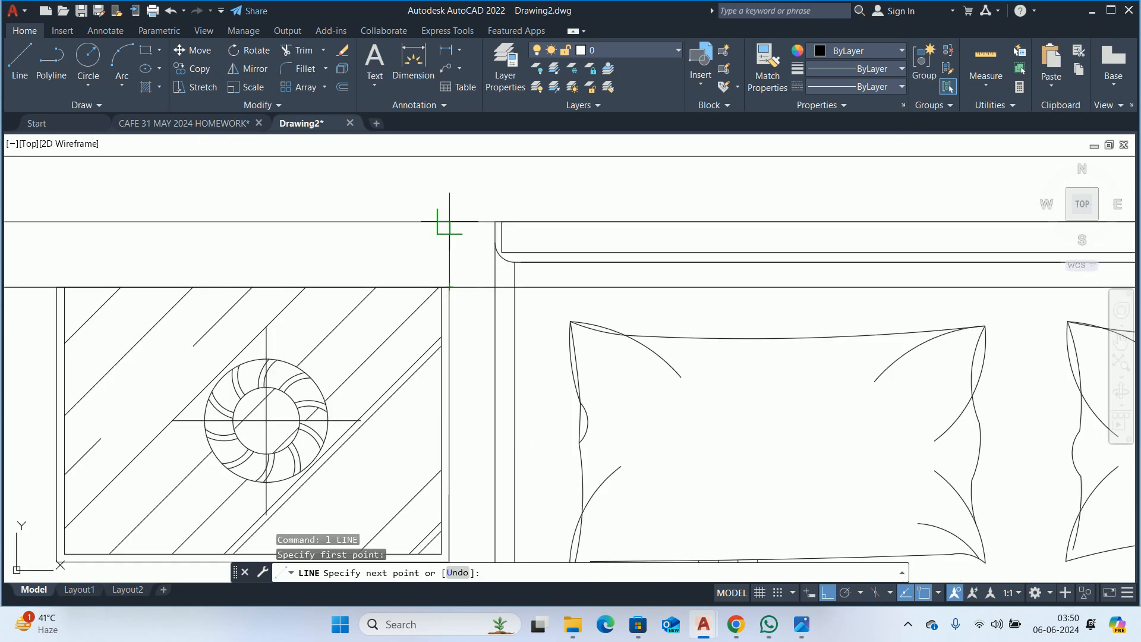
{"action": "key", "text": "Escape"}
{"action": "key", "text": "Escape"}
{"action": "scroll", "coordinate": [447, 220], "scroll_direction": "down", "scroll_amount": 6}
{"action": "scroll", "coordinate": [782, 262], "scroll_direction": "up", "scroll_amount": 4}
{"action": "scroll", "coordinate": [782, 262], "scroll_direction": "up", "scroll_amount": 2}
{"action": "key", "text": "Return"}
{"action": "left_click", "coordinate": [730, 299]}
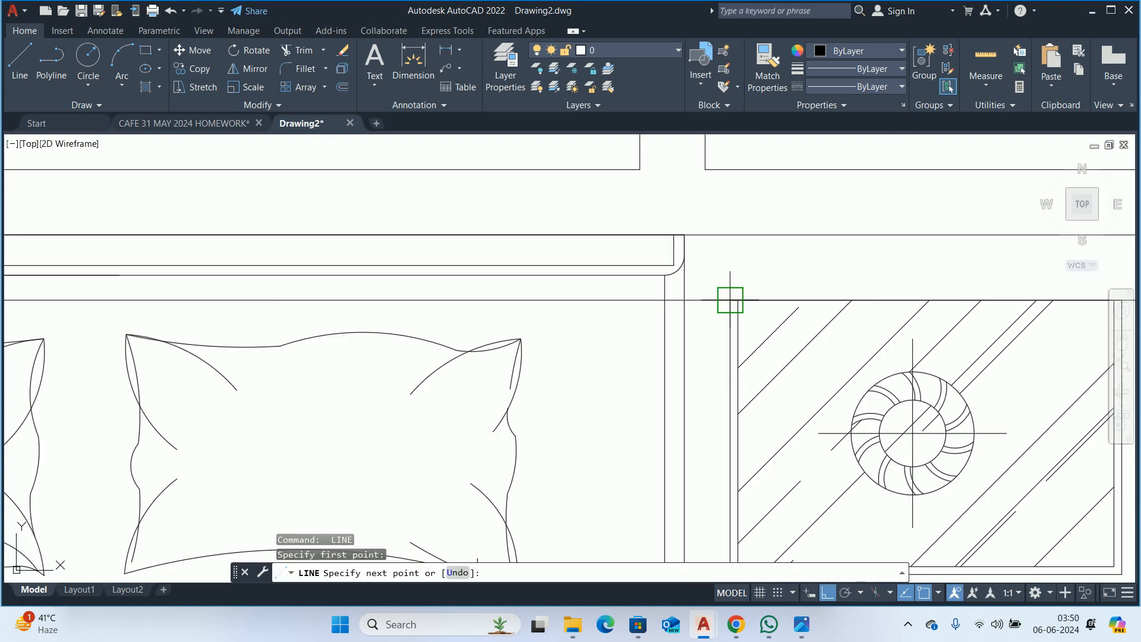
{"action": "left_click", "coordinate": [730, 235]}
{"action": "key", "text": "Return"}
- Trim the wall panel's front line between the bed and both bedside tables, and delete the leftover segment across the bed
{"action": "type", "text": "tr"}
{"action": "scroll", "coordinate": [708, 297], "scroll_direction": "up", "scroll_amount": 4}
{"action": "key", "text": "Return"}
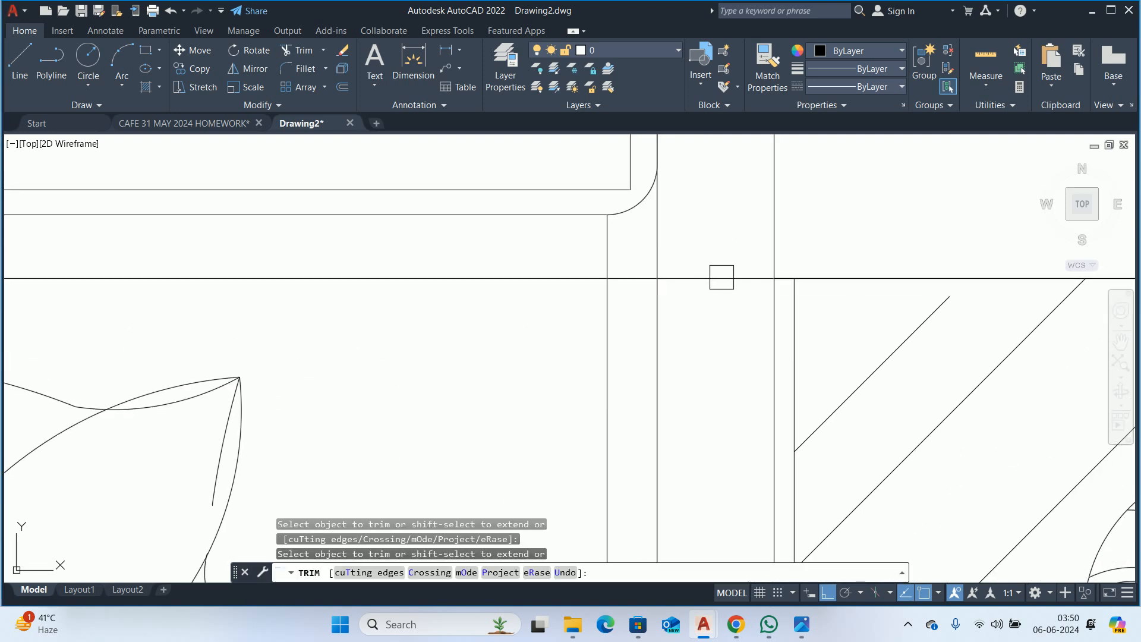
{"action": "scroll", "coordinate": [721, 282], "scroll_direction": "down", "scroll_amount": 4}
{"action": "scroll", "coordinate": [505, 270], "scroll_direction": "up", "scroll_amount": 4}
{"action": "left_click", "coordinate": [505, 270]}
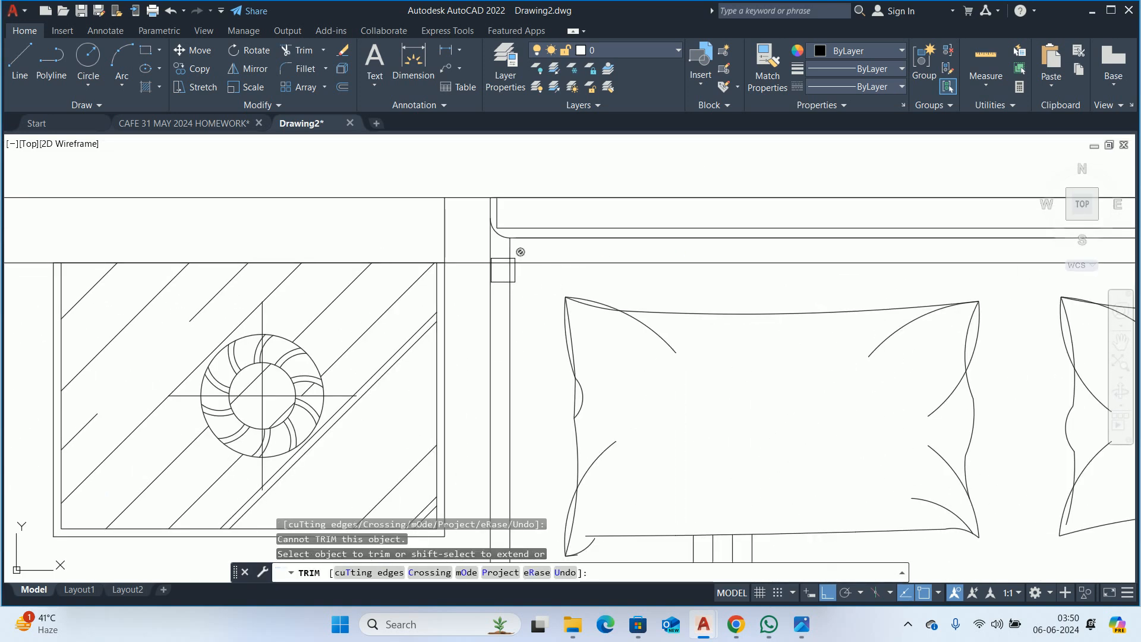
{"action": "key", "text": "Escape"}
{"action": "left_click", "coordinate": [576, 269]}
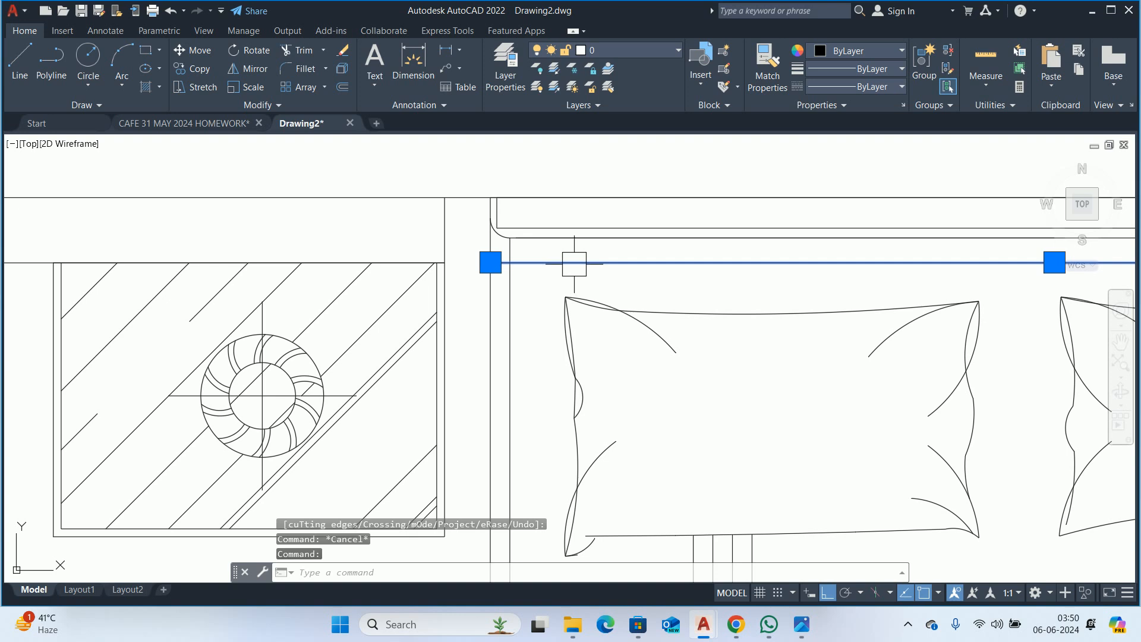
{"action": "key", "text": "Delete"}
{"action": "scroll", "coordinate": [572, 263], "scroll_direction": "down", "scroll_amount": 5}
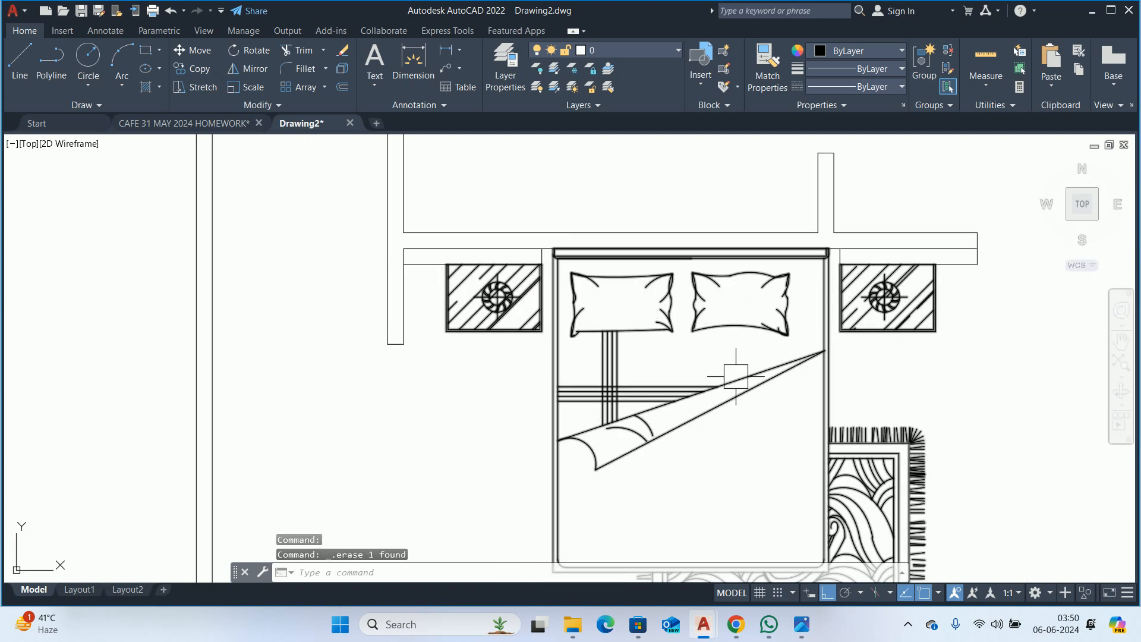
- Move the bed block 20 units straight down, away from the wall
{"action": "middle_click_drag", "start_coordinate": [731, 372], "coordinate": [583, 363]}
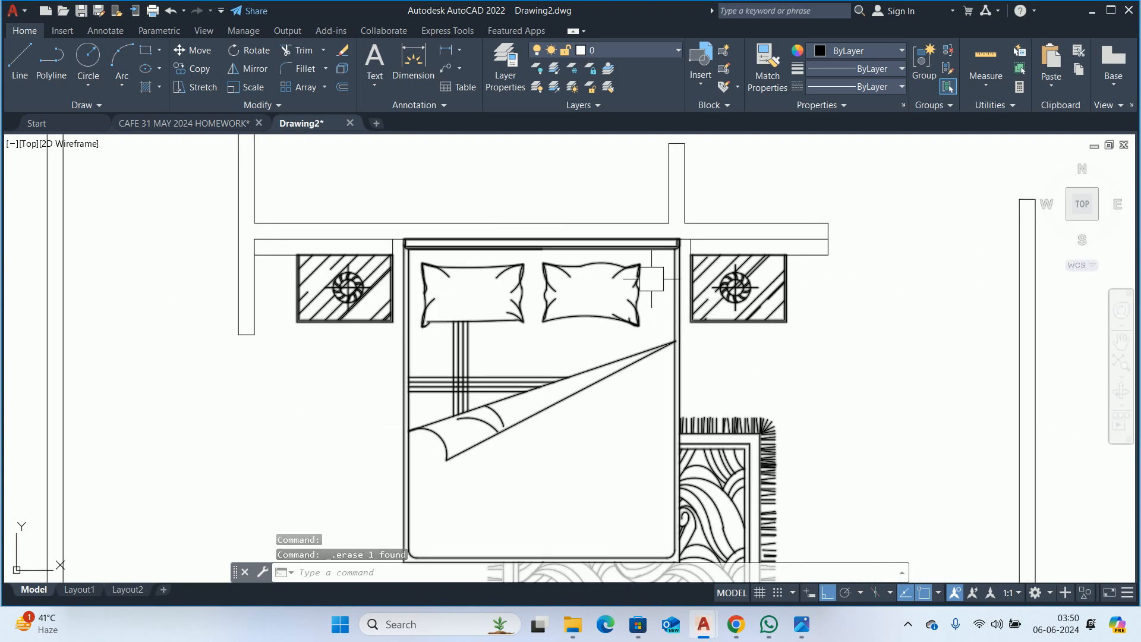
{"action": "type", "text": "m"}
{"action": "key", "text": "Return"}
{"action": "left_click", "coordinate": [452, 245]}
{"action": "key", "text": "Return"}
{"action": "left_click", "coordinate": [530, 161]}
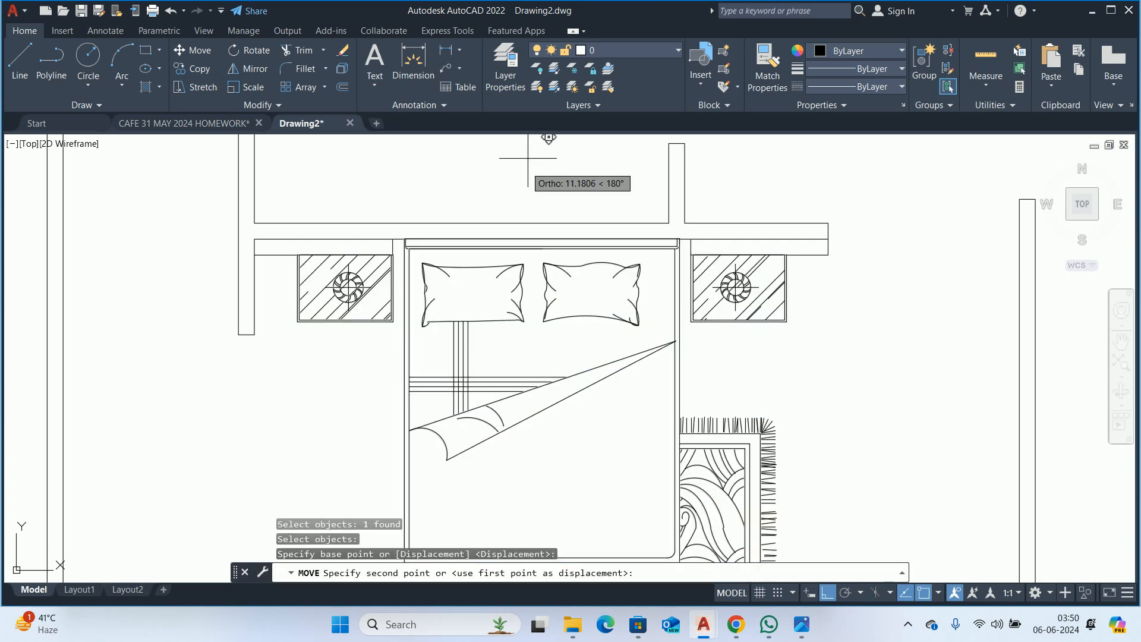
{"action": "type", "text": "20"}
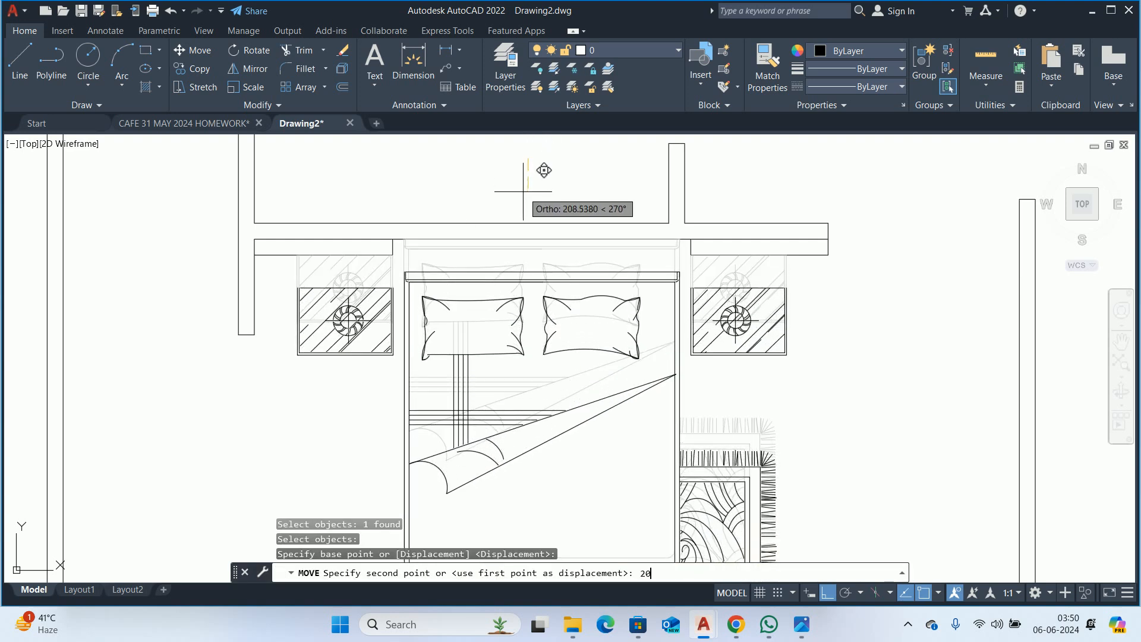
{"action": "key", "text": "Return"}
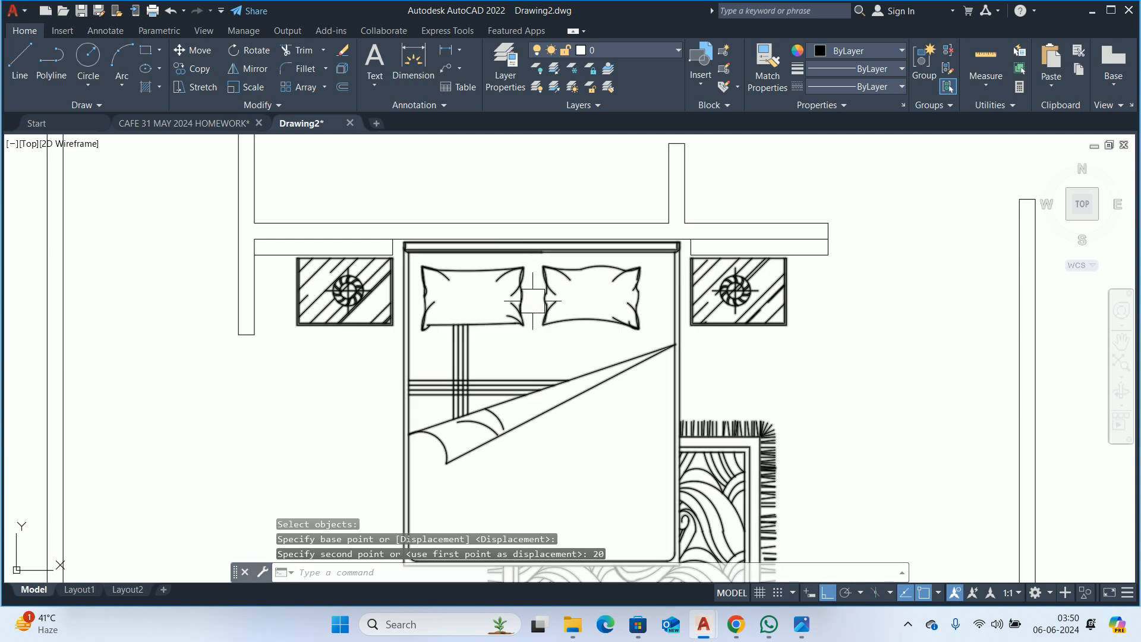
{"action": "key", "text": "Escape"}
{"action": "key", "text": "Escape"}
{"action": "key", "text": "Escape"}
{"action": "scroll", "coordinate": [516, 289], "scroll_direction": "up", "scroll_amount": 2}
{"action": "middle_click_drag", "start_coordinate": [503, 281], "coordinate": [491, 342]}
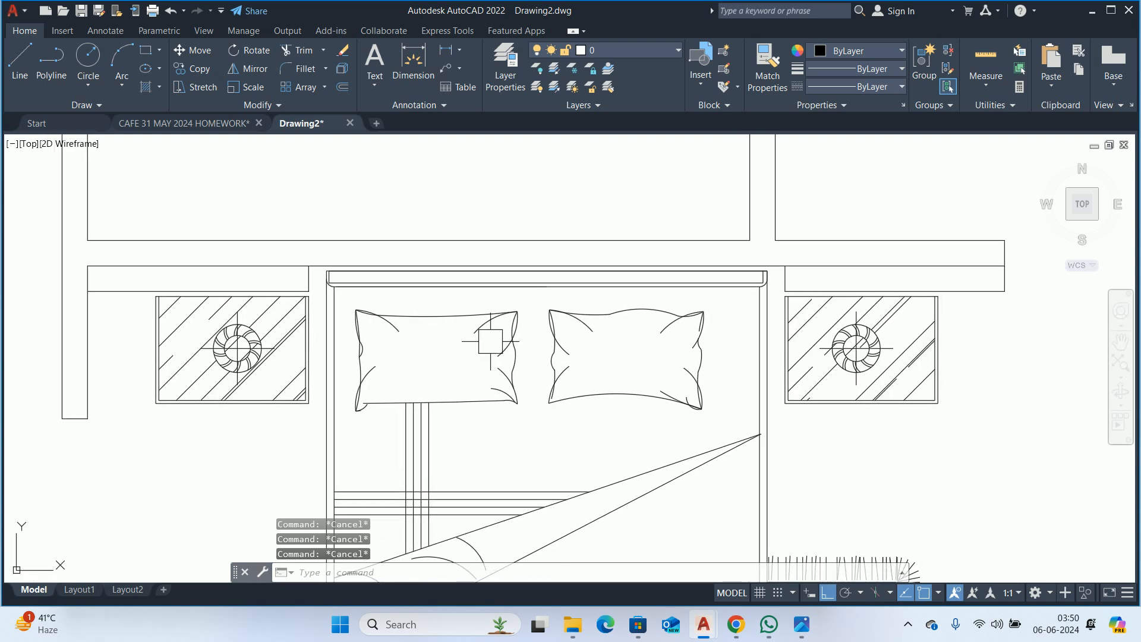
{"action": "scroll", "coordinate": [448, 266], "scroll_direction": "up", "scroll_amount": 2}
{"action": "type", "text": "m"}
{"action": "key", "text": "Return"}
{"action": "left_click", "coordinate": [441, 312]}
{"action": "key", "text": "Escape"}
{"action": "key", "text": "Escape"}
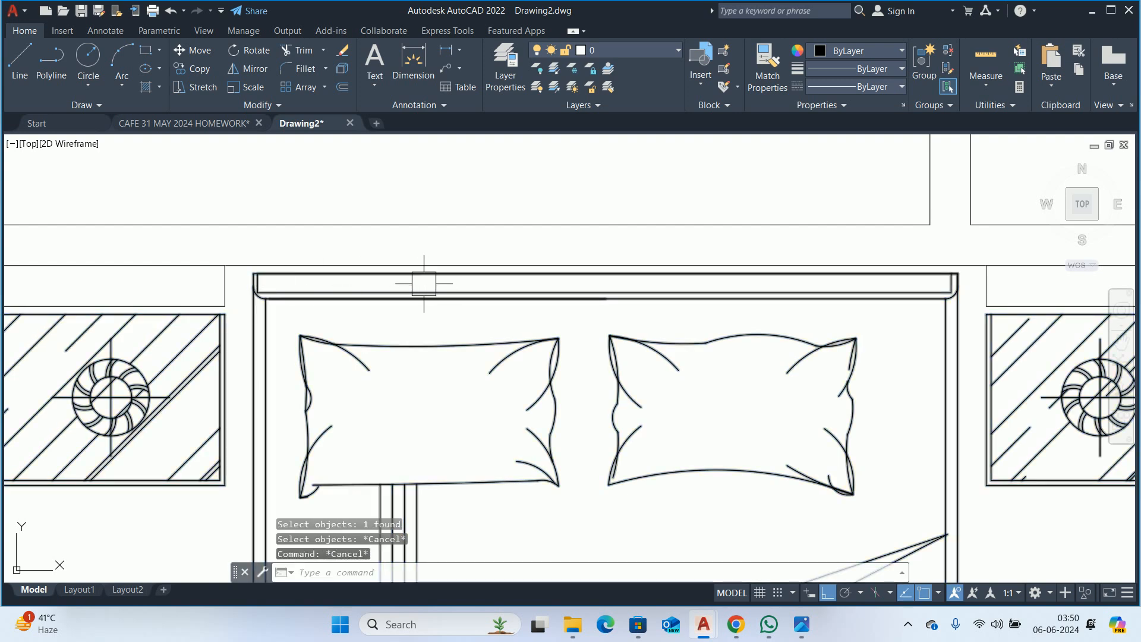
- Compare the headboard, wall panels and bed base with the Cozy Bed.jpg photo in Photos, returning to AutoCAD after each check
{"action": "scroll", "coordinate": [410, 278], "scroll_direction": "up", "scroll_amount": 4}
{"action": "left_click", "coordinate": [801, 625]}
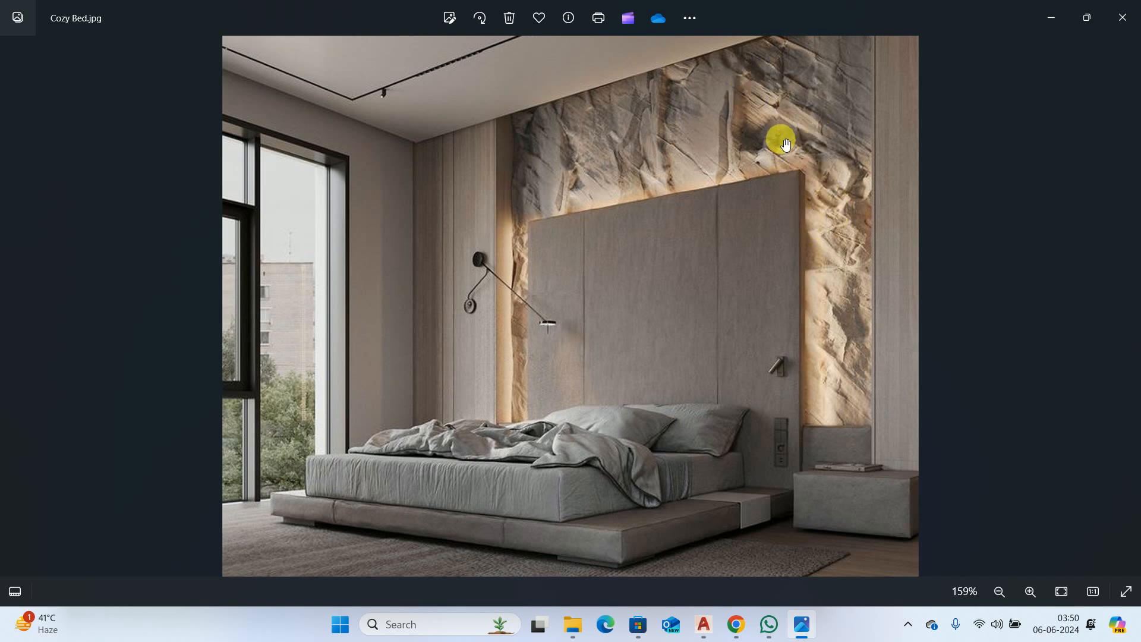
{"action": "left_click", "coordinate": [1051, 17]}
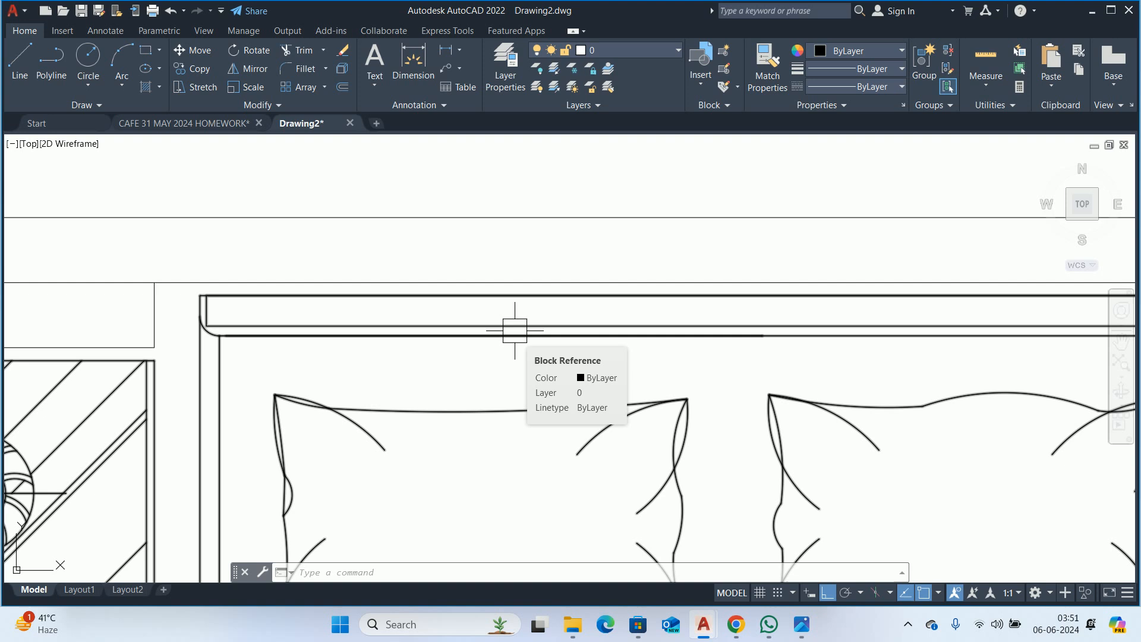
{"action": "scroll", "coordinate": [515, 331], "scroll_direction": "down", "scroll_amount": 5}
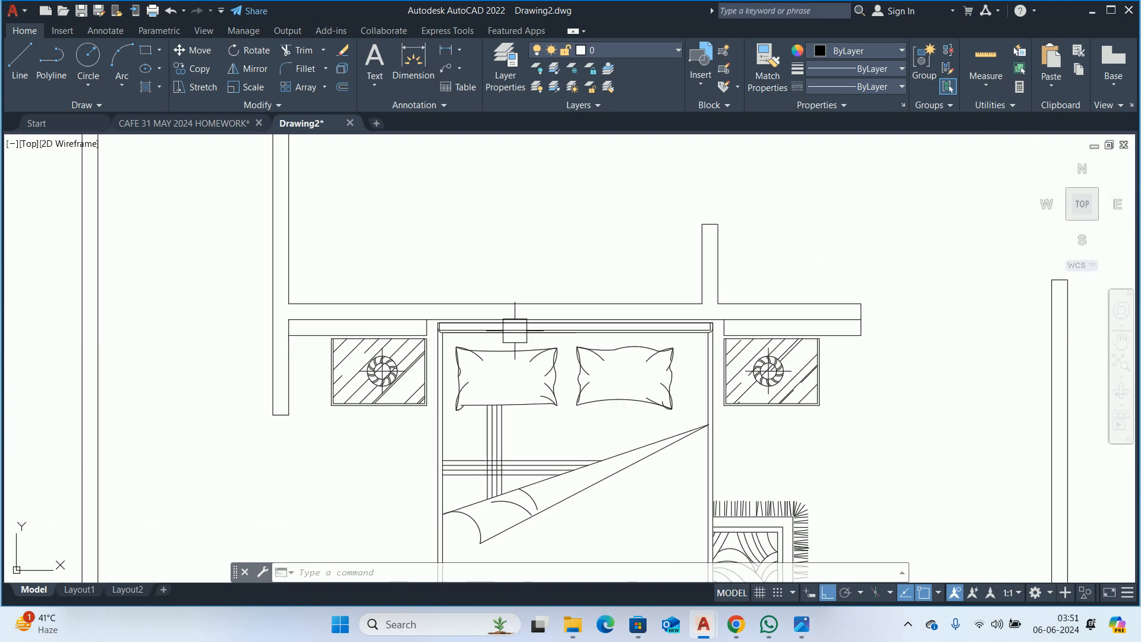
{"action": "left_click", "coordinate": [802, 625]}
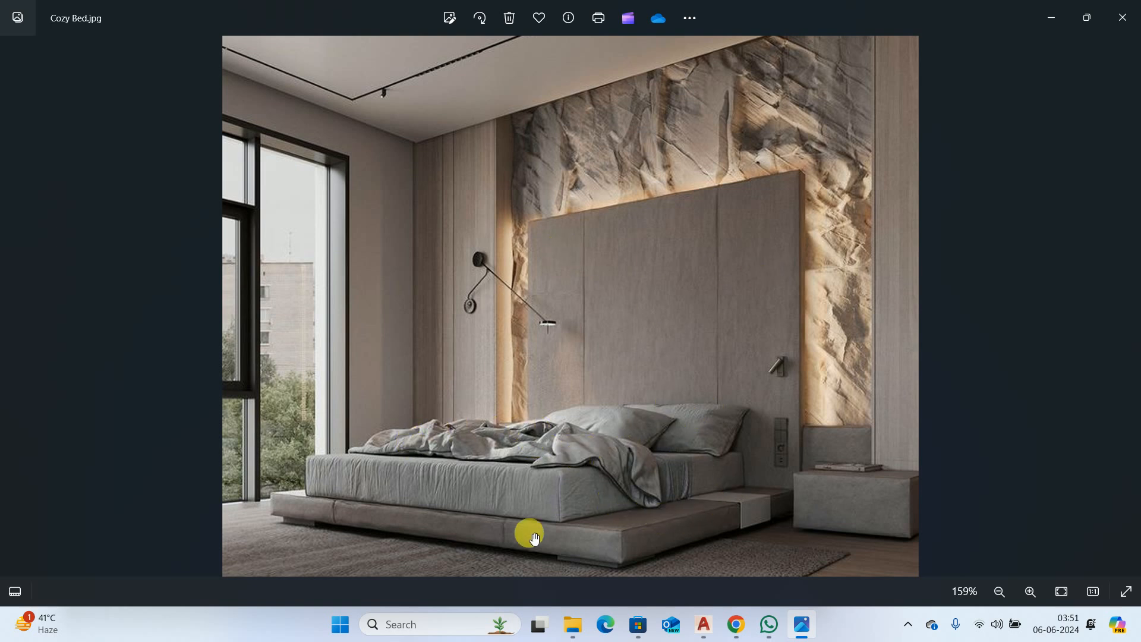
{"action": "left_click", "coordinate": [1047, 26]}
{"action": "scroll", "coordinate": [617, 343], "scroll_direction": "down", "scroll_amount": 5}
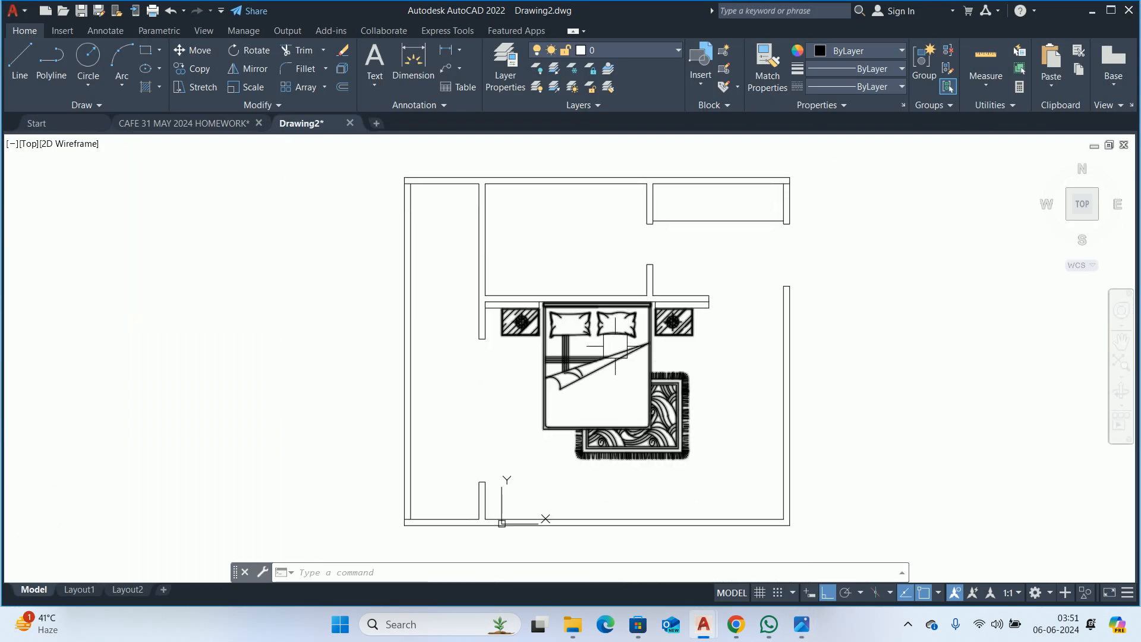
- Measure the horizontal distance from the wall panel's right end to the right-hand bedside table with a linear dimension, without placing it
{"action": "scroll", "coordinate": [645, 350], "scroll_direction": "up", "scroll_amount": 3}
{"action": "middle_click_drag", "start_coordinate": [638, 326], "coordinate": [564, 410]}
{"action": "type", "text": "li"}
{"action": "key", "text": "Return"}
{"action": "scroll", "coordinate": [668, 323], "scroll_direction": "up", "scroll_amount": 3}
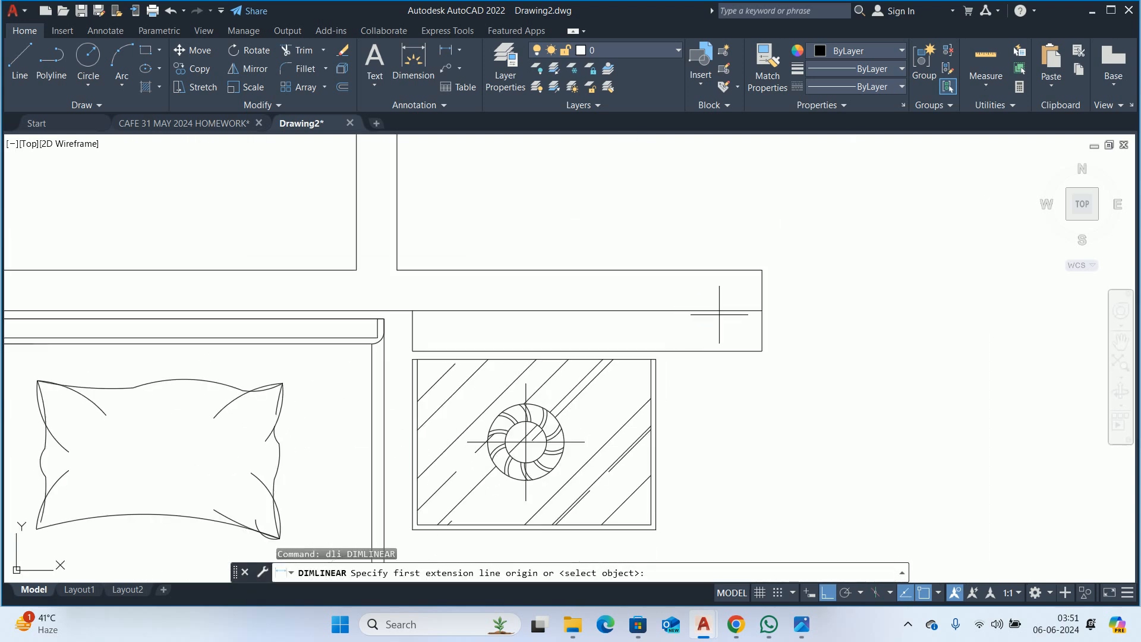
{"action": "left_click", "coordinate": [761, 350]}
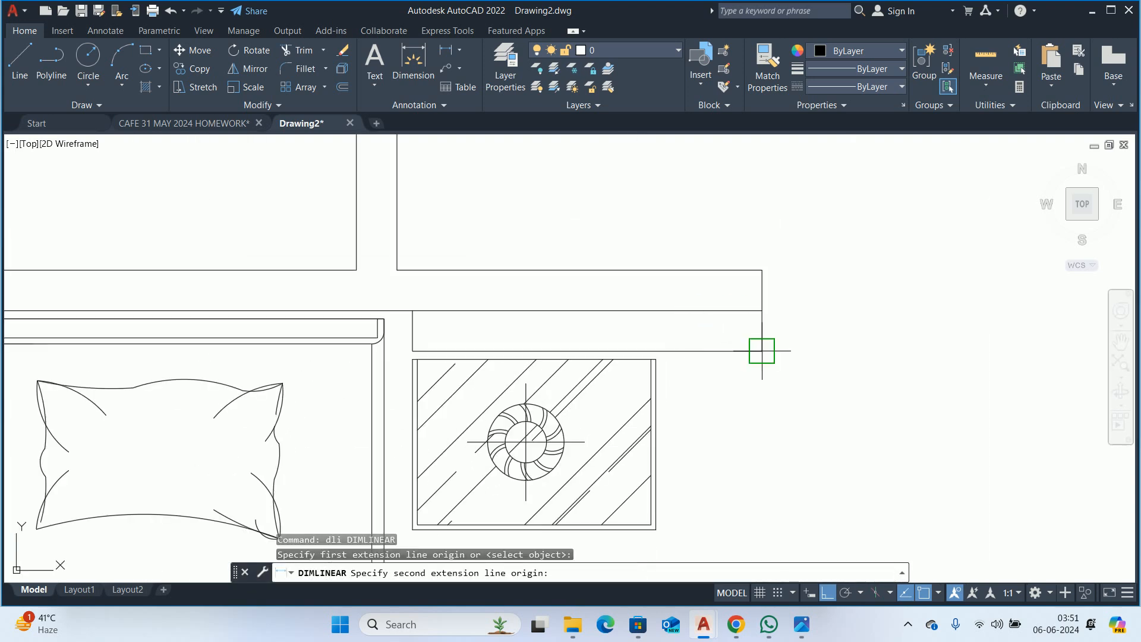
{"action": "left_click", "coordinate": [650, 359]}
{"action": "scroll", "coordinate": [732, 327], "scroll_direction": "up", "scroll_amount": 5}
{"action": "scroll", "coordinate": [723, 328], "scroll_direction": "down", "scroll_amount": 8}
{"action": "key", "text": "Escape"}
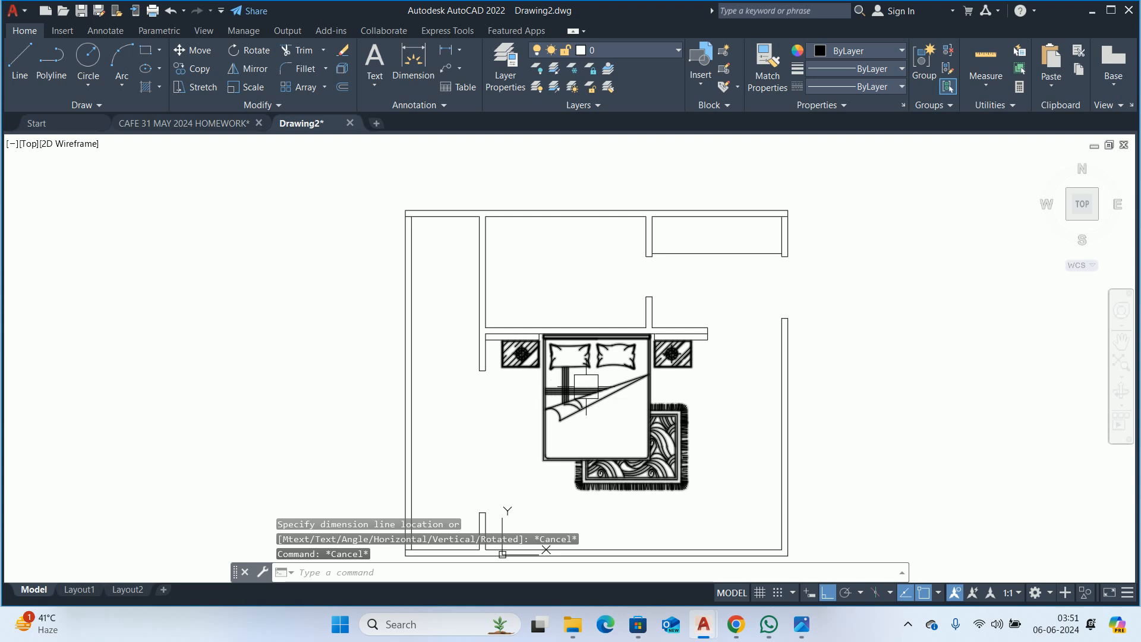
- Open the bed block in the Block Editor
{"action": "scroll", "coordinate": [613, 377], "scroll_direction": "up", "scroll_amount": 2}
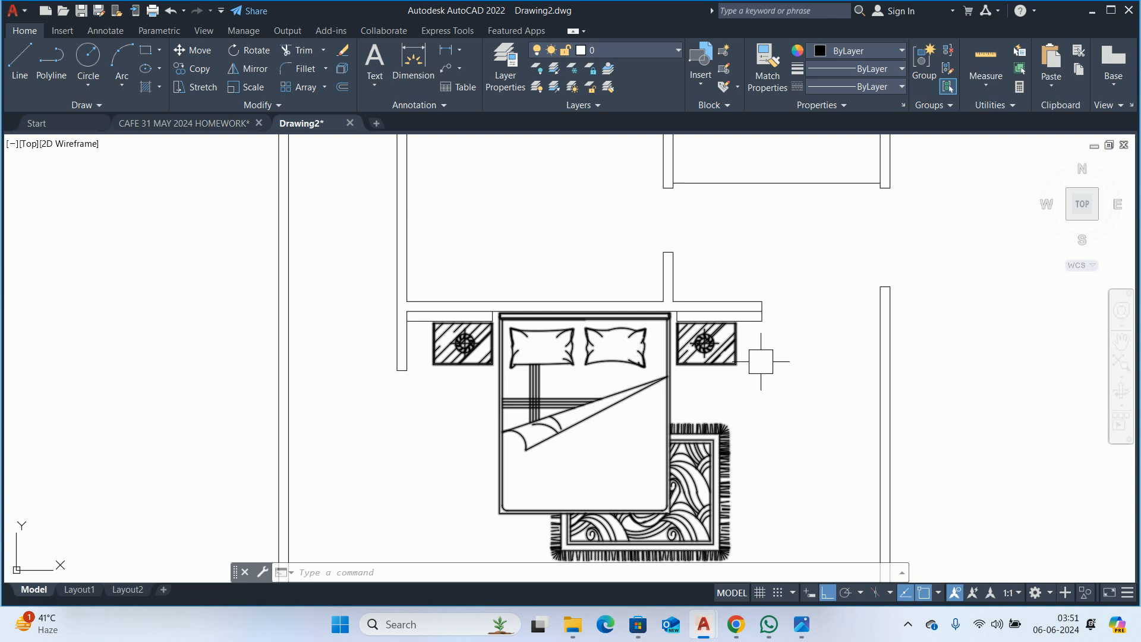
{"action": "left_click", "coordinate": [492, 368]}
{"action": "type", "text": "be"}
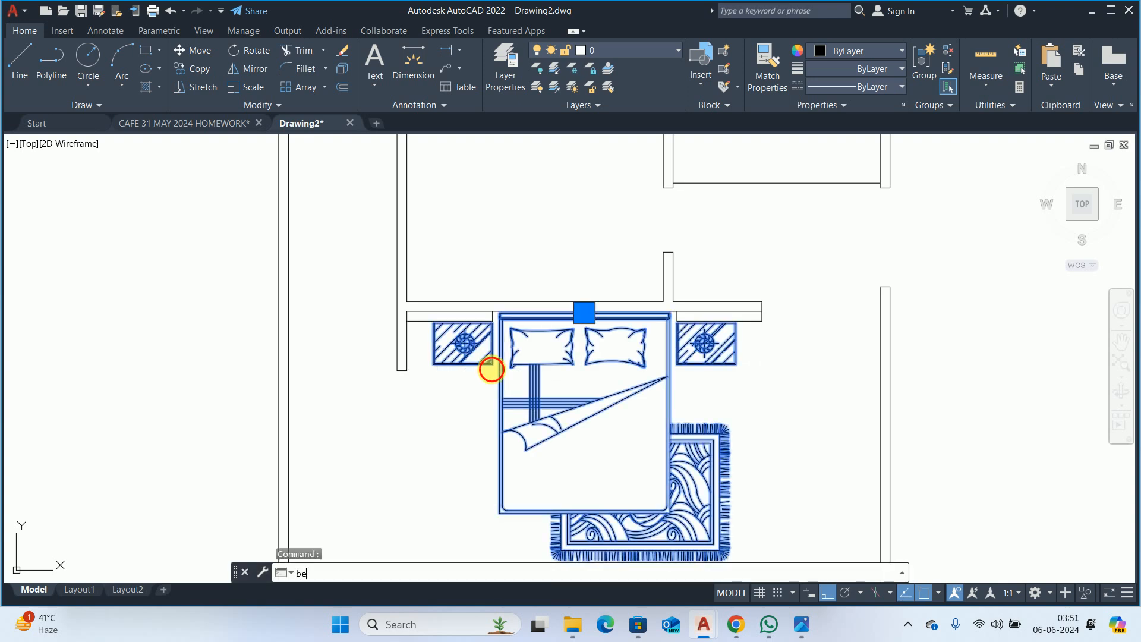
{"action": "key", "text": "Return"}
{"action": "left_click", "coordinate": [544, 409]}
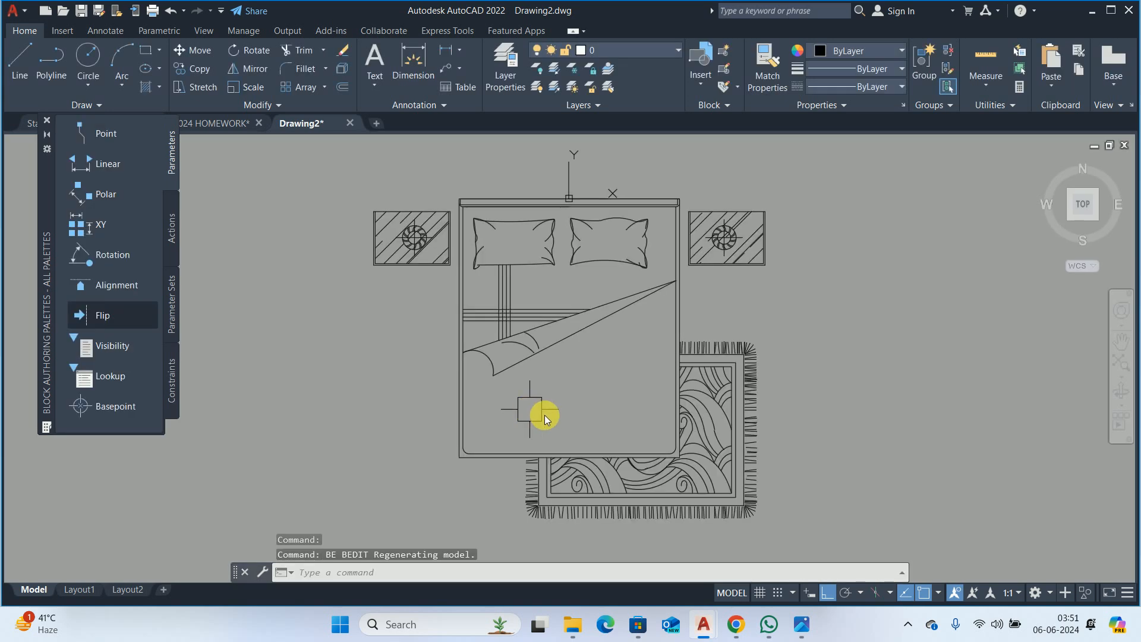
- Move the left bedside table with its lamp 250 units straight left, away from the bed
{"action": "type", "text": "m"}
{"action": "key", "text": "Return"}
{"action": "scroll", "coordinate": [363, 197], "scroll_direction": "up", "scroll_amount": 4}
{"action": "left_click", "coordinate": [353, 215]}
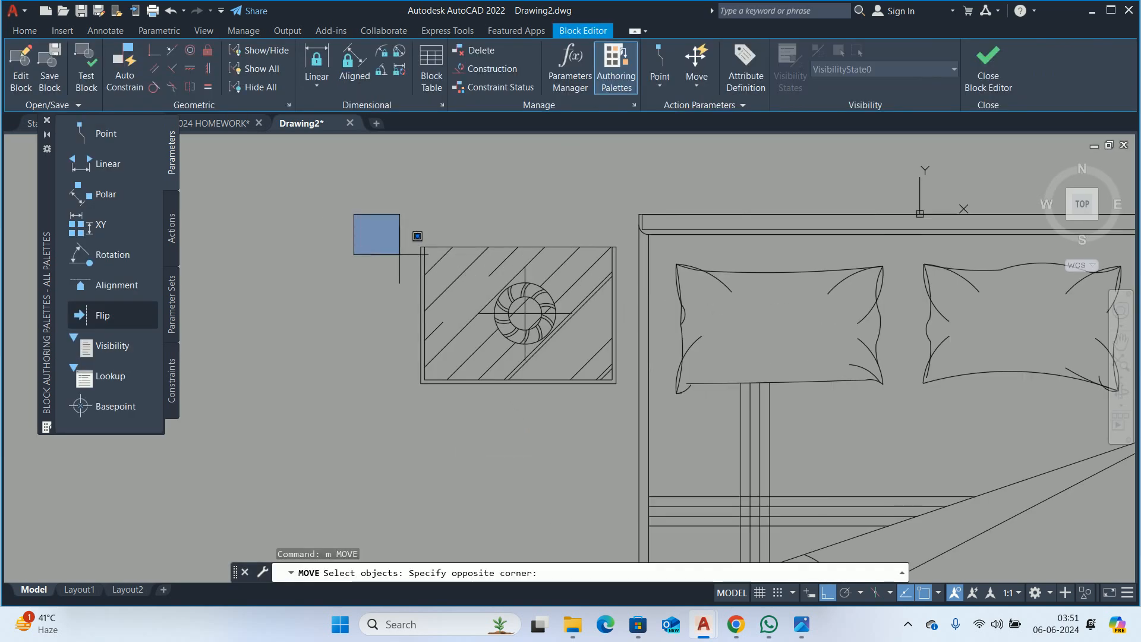
{"action": "left_click", "coordinate": [636, 416]}
{"action": "key", "text": "Return"}
{"action": "left_click", "coordinate": [594, 423]}
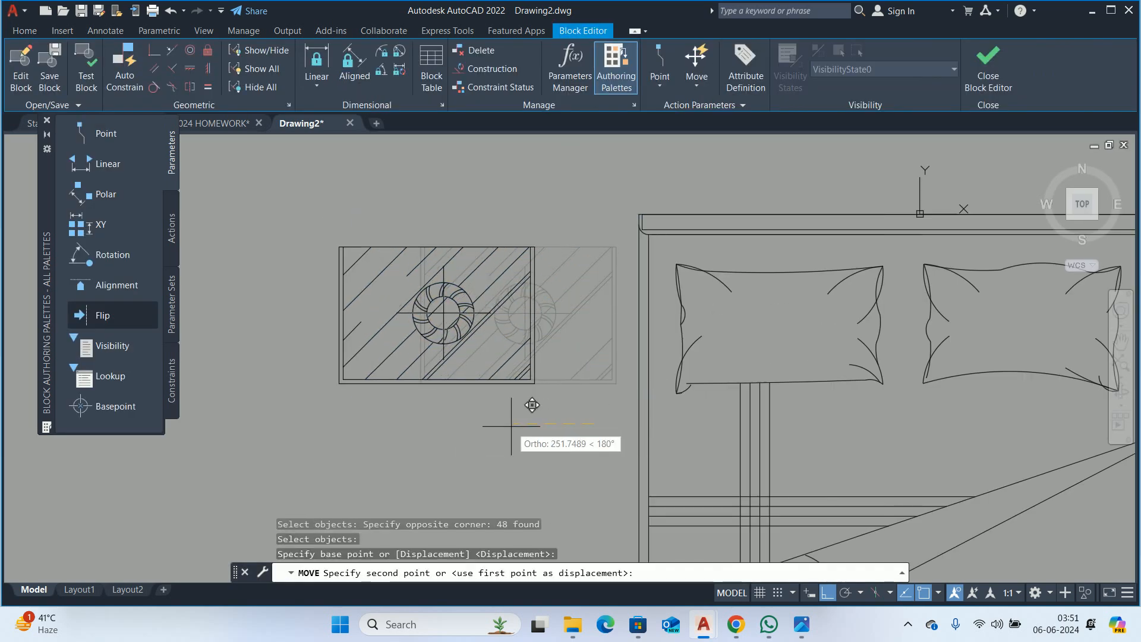
{"action": "type", "text": "250"}
{"action": "key", "text": "Return"}
{"action": "key", "text": "Escape"}
{"action": "key", "text": "Escape"}
- Move the right bedside table with its lamp 250 units straight right, away from the bed
{"action": "scroll", "coordinate": [633, 383], "scroll_direction": "down", "scroll_amount": 5}
{"action": "type", "text": "m"}
{"action": "key", "text": "Return"}
{"action": "left_click", "coordinate": [634, 408]}
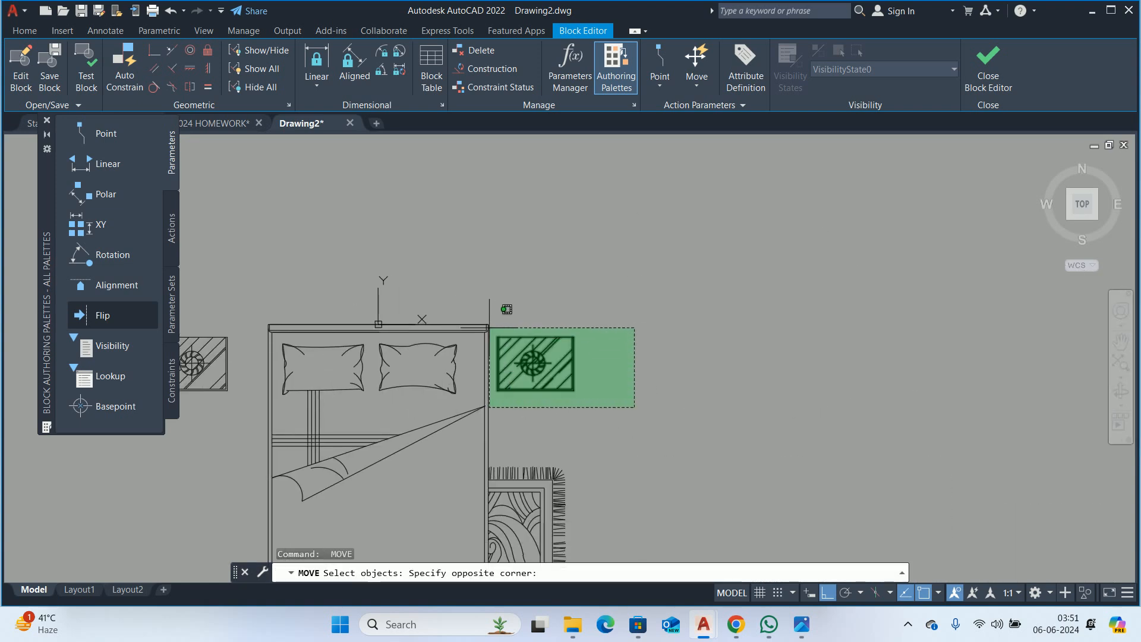
{"action": "left_click", "coordinate": [495, 331]}
{"action": "key", "text": "Return"}
{"action": "left_click", "coordinate": [513, 294]}
{"action": "type", "text": "250"}
{"action": "key", "text": "Return"}
{"action": "key", "text": "Escape"}
{"action": "key", "text": "Escape"}
- Delete the whole fringed rug under the lower right part of the bed
{"action": "scroll", "coordinate": [560, 387], "scroll_direction": "down", "scroll_amount": 3}
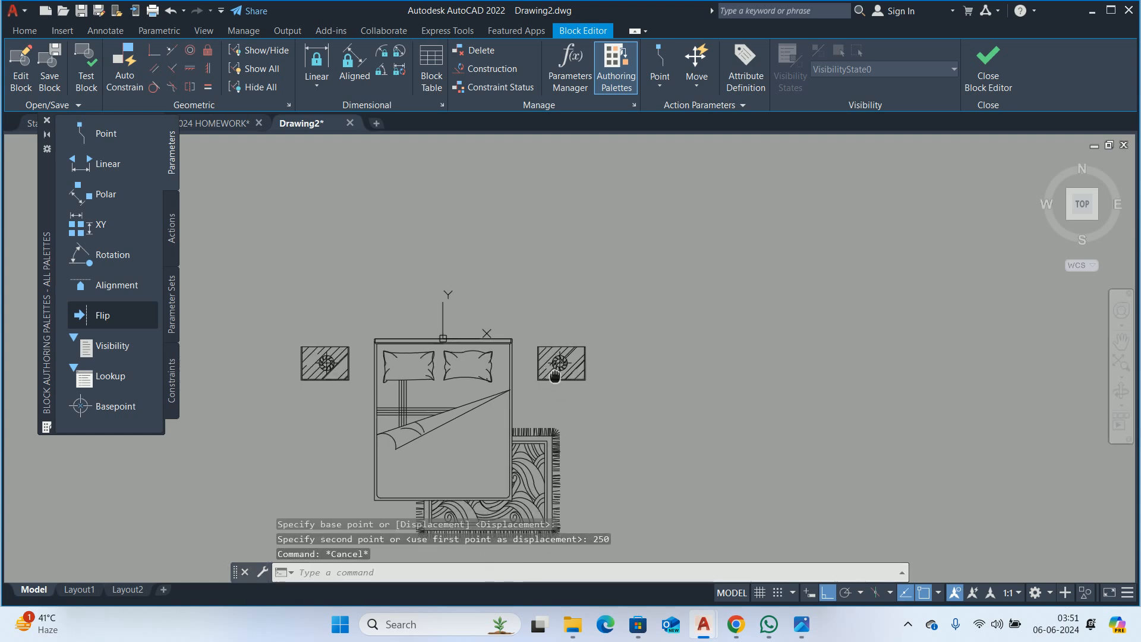
{"action": "scroll", "coordinate": [454, 326], "scroll_direction": "up", "scroll_amount": 3}
{"action": "left_click", "coordinate": [446, 325]}
{"action": "middle_click_drag", "start_coordinate": [568, 489], "coordinate": [541, 398]}
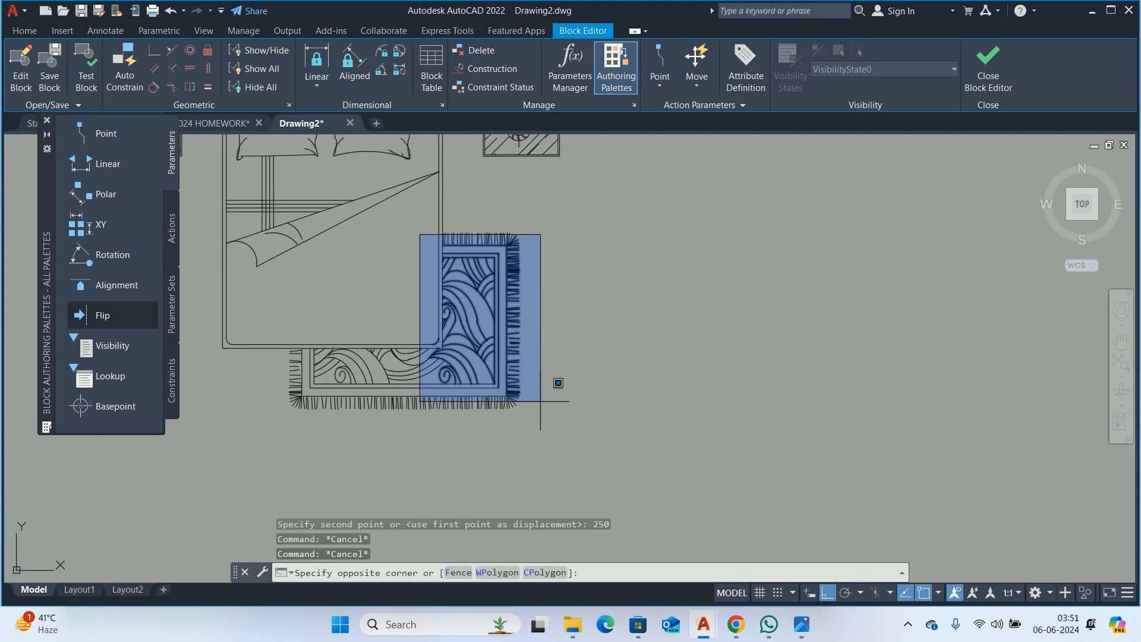
{"action": "key", "text": "Escape"}
{"action": "key", "text": "Escape"}
{"action": "left_click", "coordinate": [416, 231]}
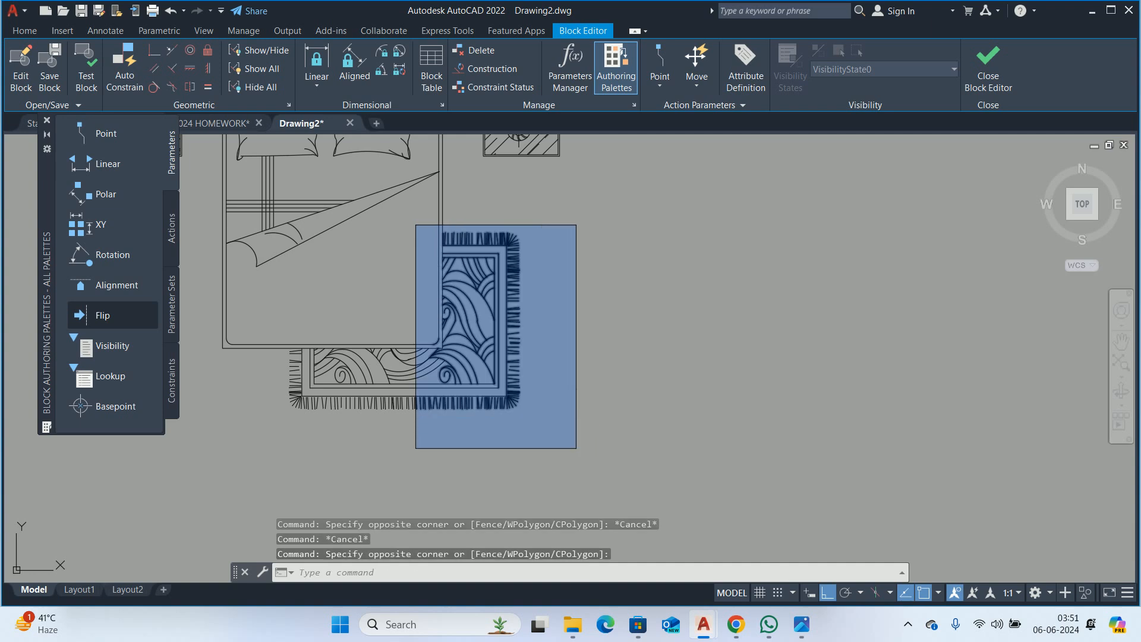
{"action": "key", "text": "Delete"}
{"action": "middle_click_drag", "start_coordinate": [447, 432], "coordinate": [564, 401]}
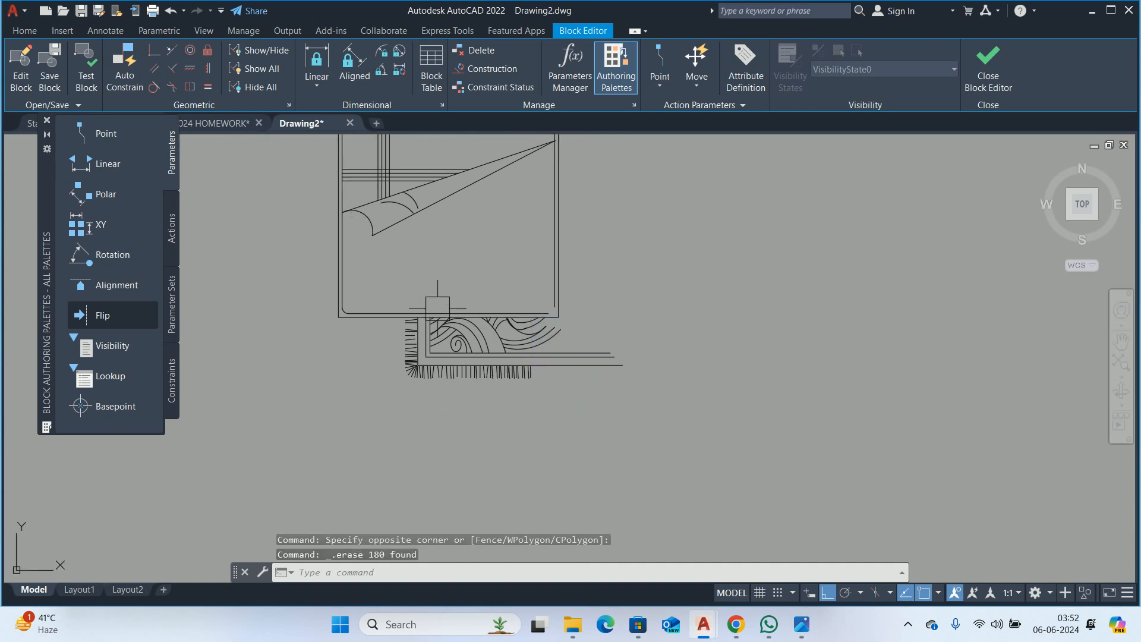
{"action": "left_click", "coordinate": [380, 286]}
{"action": "left_click", "coordinate": [645, 389]}
{"action": "key", "text": "Delete"}
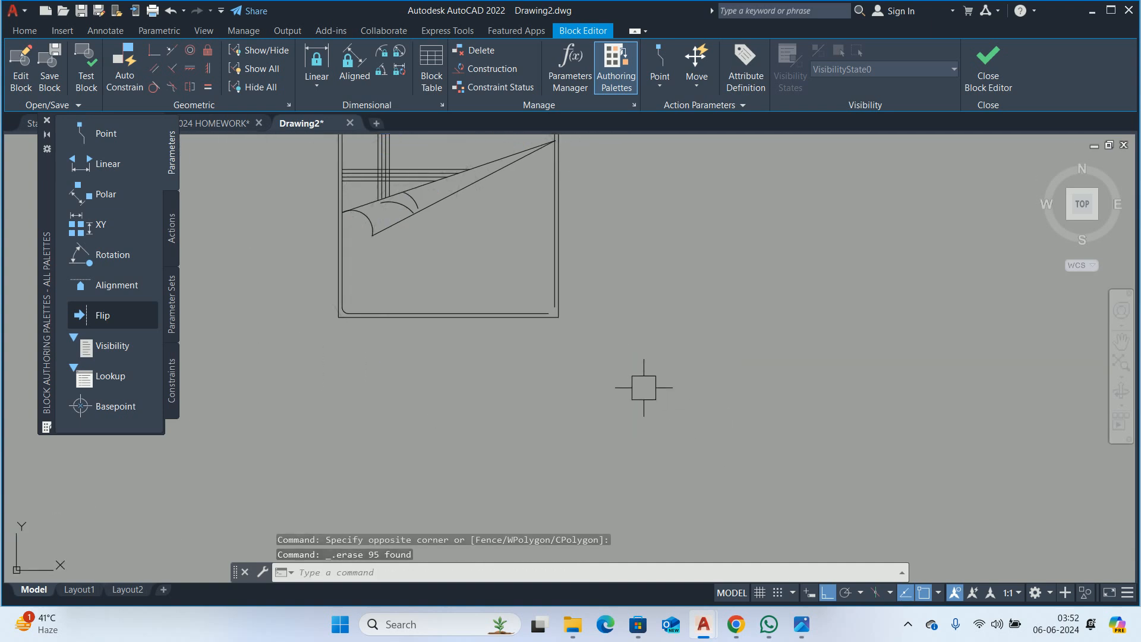
- Mirror the mattress outline's lower left rounded corner about the bed's vertical centreline, keeping the original arc
{"action": "middle_click_drag", "start_coordinate": [454, 384], "coordinate": [511, 519]}
{"action": "key", "text": "Escape"}
{"action": "key", "text": "Escape"}
{"action": "type", "text": "mi"}
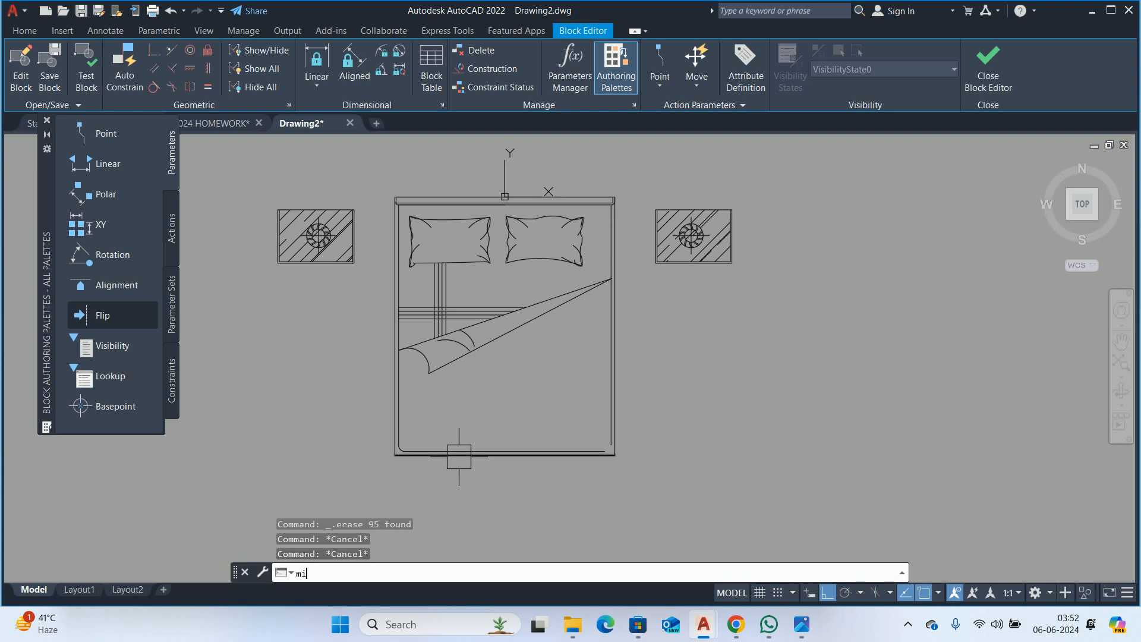
{"action": "key", "text": "Return"}
{"action": "scroll", "coordinate": [396, 457], "scroll_direction": "up", "scroll_amount": 4}
{"action": "left_click", "coordinate": [410, 421]}
{"action": "key", "text": "Return"}
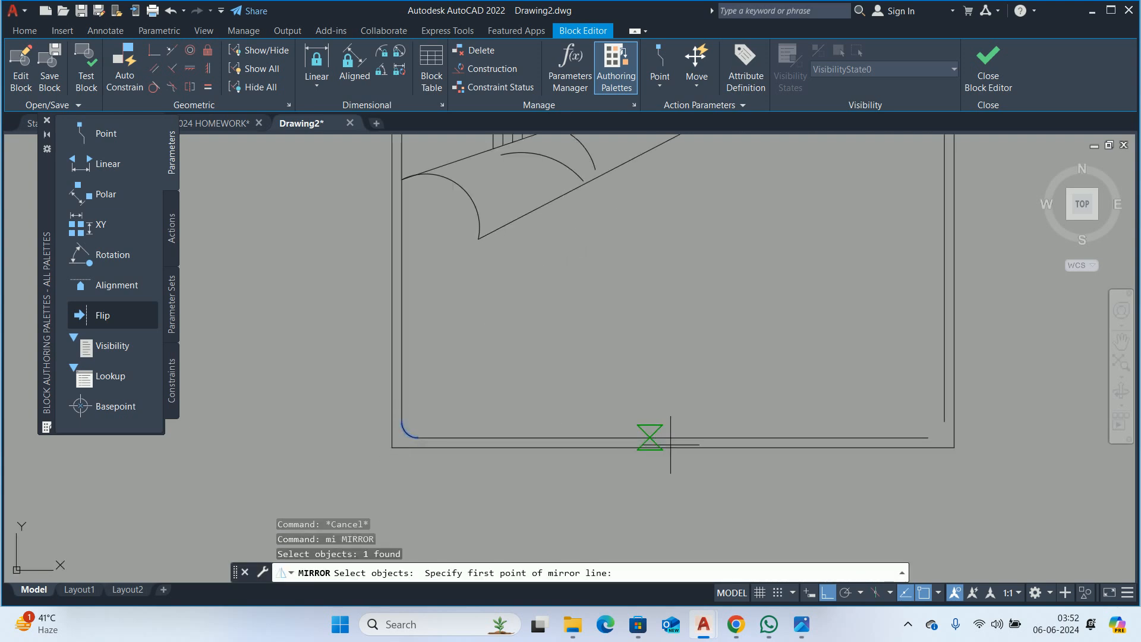
{"action": "scroll", "coordinate": [663, 443], "scroll_direction": "down", "scroll_amount": 2}
{"action": "left_click", "coordinate": [674, 448]}
{"action": "left_click", "coordinate": [675, 496]}
{"action": "key", "text": "Return"}
{"action": "key", "text": "Escape"}
{"action": "scroll", "coordinate": [693, 489], "scroll_direction": "down", "scroll_amount": 3}
{"action": "middle_click_drag", "start_coordinate": [693, 489], "coordinate": [640, 473]}
{"action": "key", "text": "Escape"}
{"action": "key", "text": "Escape"}
- Join the mattress outline's bottom edge with its rounded lower corners
{"action": "scroll", "coordinate": [636, 463], "scroll_direction": "up", "scroll_amount": 2}
{"action": "scroll", "coordinate": [667, 462], "scroll_direction": "up", "scroll_amount": 2}
{"action": "type", "text": "j"}
{"action": "key", "text": "Return"}
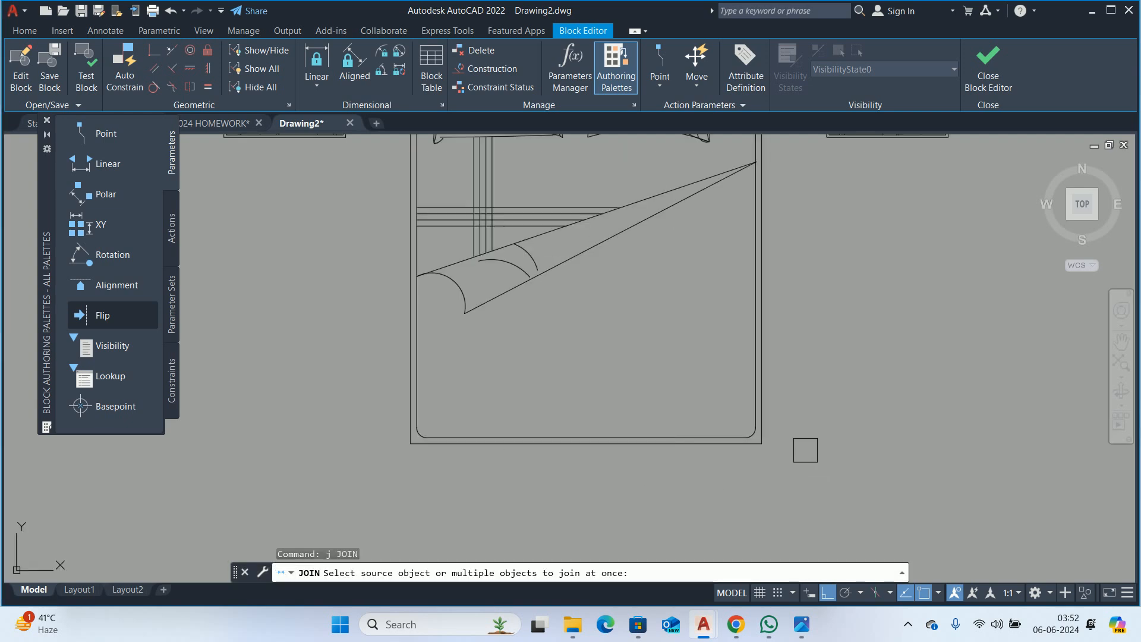
{"action": "scroll", "coordinate": [719, 433], "scroll_direction": "up", "scroll_amount": 3}
{"action": "left_click", "coordinate": [705, 438]}
{"action": "left_click", "coordinate": [672, 448]}
{"action": "scroll", "coordinate": [630, 450], "scroll_direction": "down", "scroll_amount": 3}
{"action": "middle_click_drag", "start_coordinate": [487, 468], "coordinate": [654, 490]}
{"action": "scroll", "coordinate": [615, 448], "scroll_direction": "up", "scroll_amount": 3}
{"action": "left_click", "coordinate": [626, 454]}
{"action": "scroll", "coordinate": [621, 455], "scroll_direction": "down", "scroll_amount": 3}
{"action": "key", "text": "Return"}
{"action": "key", "text": "Escape"}
{"action": "key", "text": "Escape"}
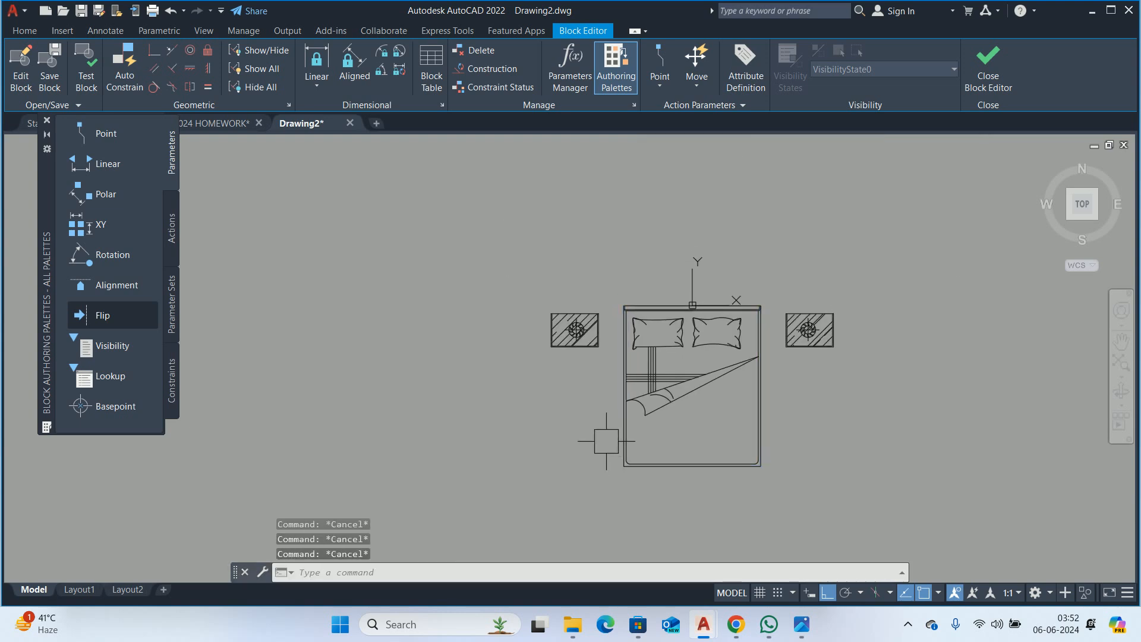
- Offset the bed's outer outline 250 units outward to form a wider bed base
{"action": "type", "text": "o"}
{"action": "key", "text": "Return"}
{"action": "type", "text": "250"}
{"action": "key", "text": "Return"}
{"action": "scroll", "coordinate": [607, 441], "scroll_direction": "up", "scroll_amount": 5}
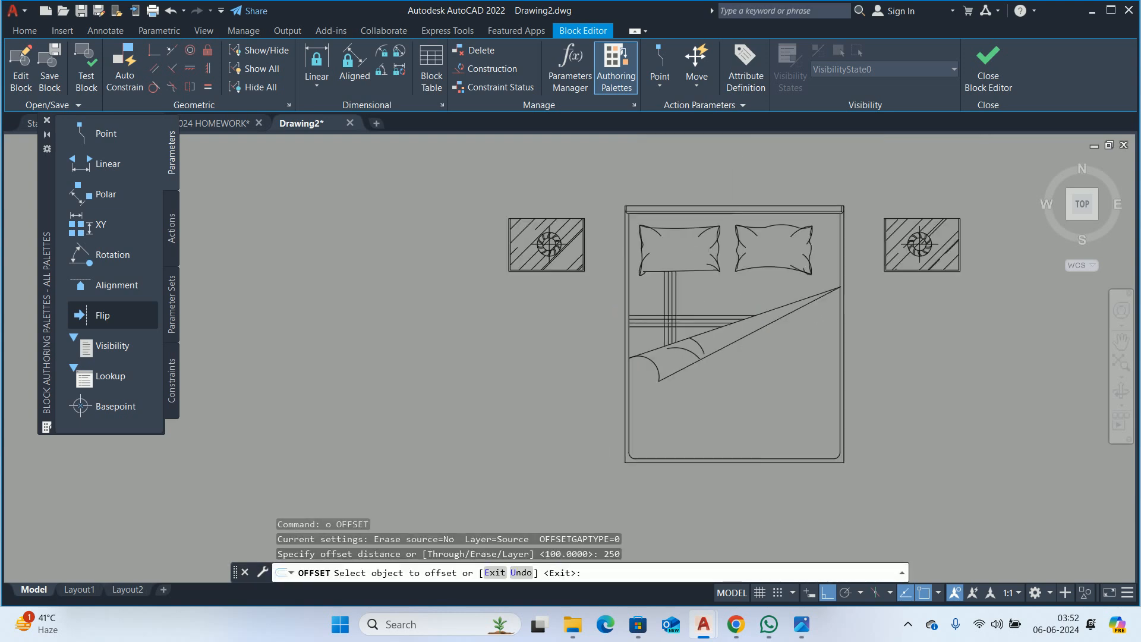
{"action": "left_click", "coordinate": [623, 451]}
{"action": "left_click", "coordinate": [559, 468]}
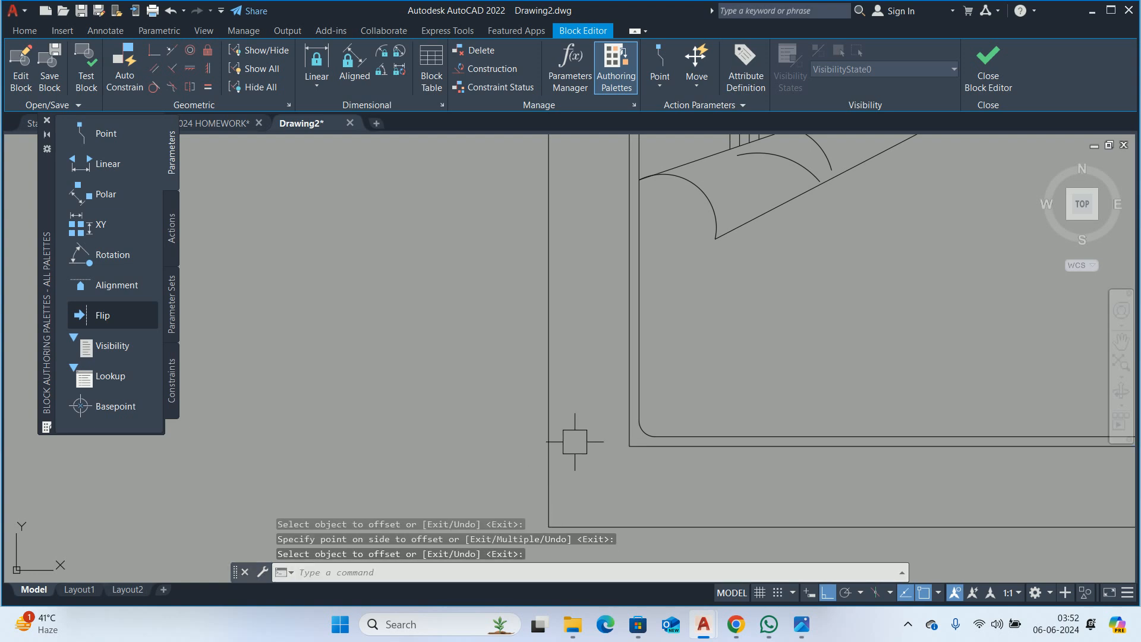
{"action": "scroll", "coordinate": [580, 431], "scroll_direction": "down", "scroll_amount": 5}
{"action": "key", "text": "Escape"}
{"action": "key", "text": "Escape"}
- Delete the original outer bed outline directly around the mattress, keeping the offset base outline
{"action": "scroll", "coordinate": [592, 439], "scroll_direction": "up", "scroll_amount": 4}
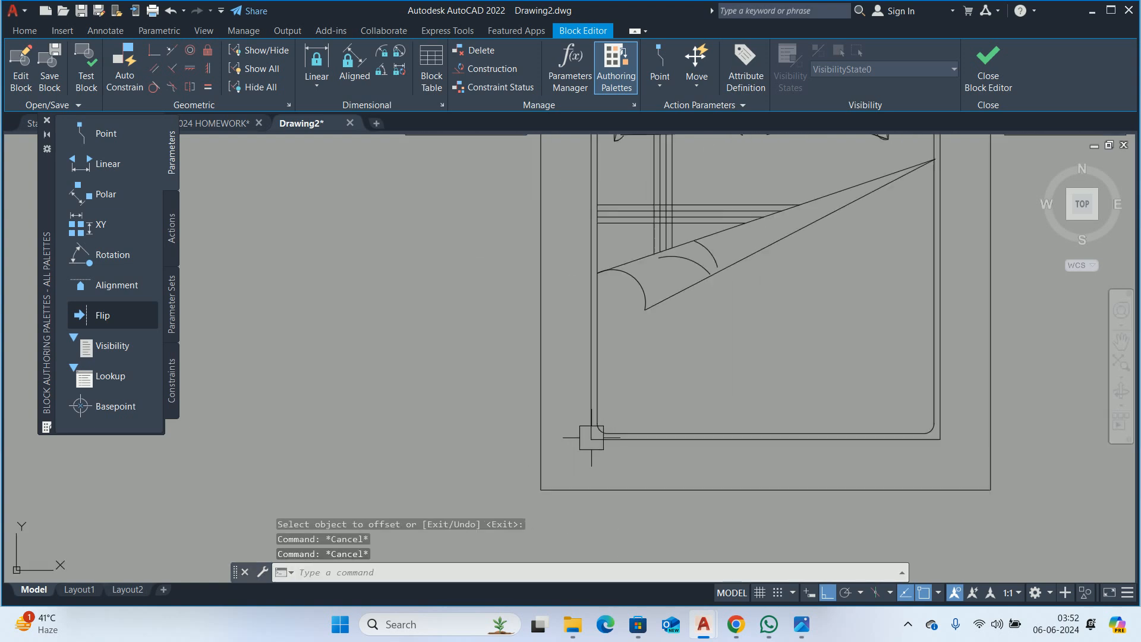
{"action": "left_click", "coordinate": [593, 438]}
{"action": "mouse_move", "coordinate": [591, 440]}
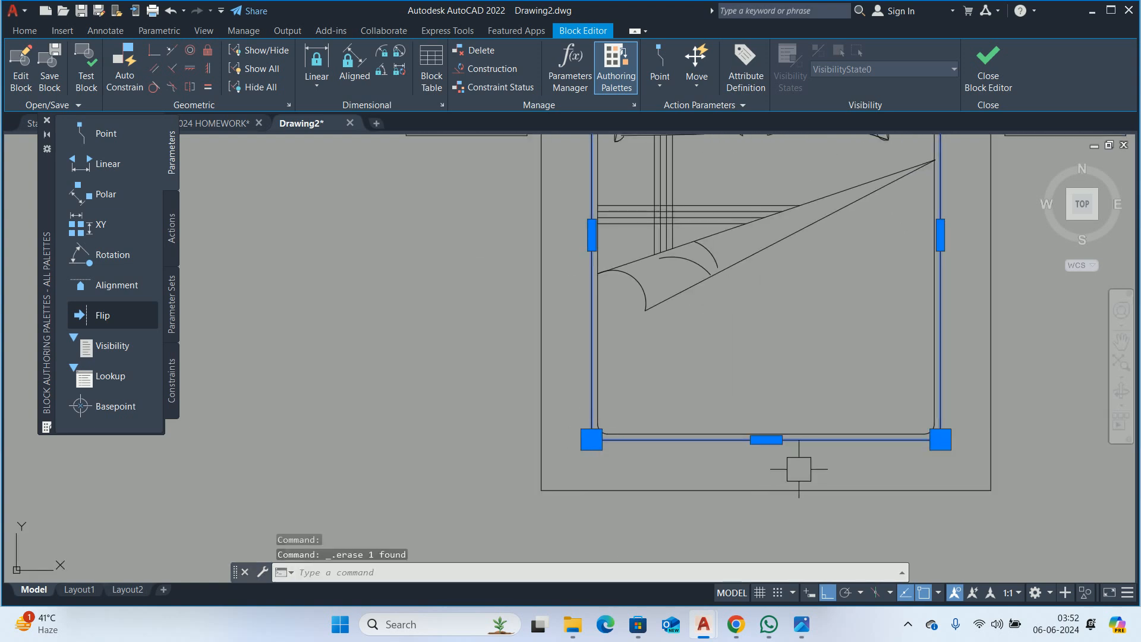
{"action": "key", "text": "Delete"}
{"action": "scroll", "coordinate": [695, 461], "scroll_direction": "down", "scroll_amount": 5}
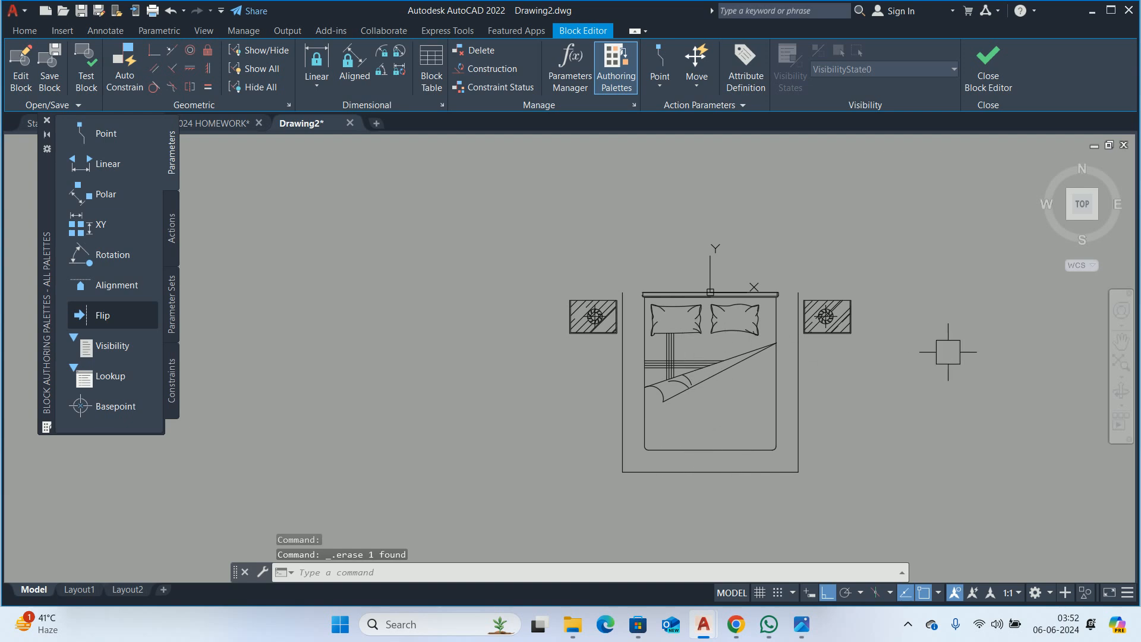
- Extend the headboard's back line on both sides to the wider bed base outline
{"action": "key", "text": "Escape"}
{"action": "key", "text": "Escape"}
{"action": "key", "text": "Escape"}
{"action": "type", "text": "1"}
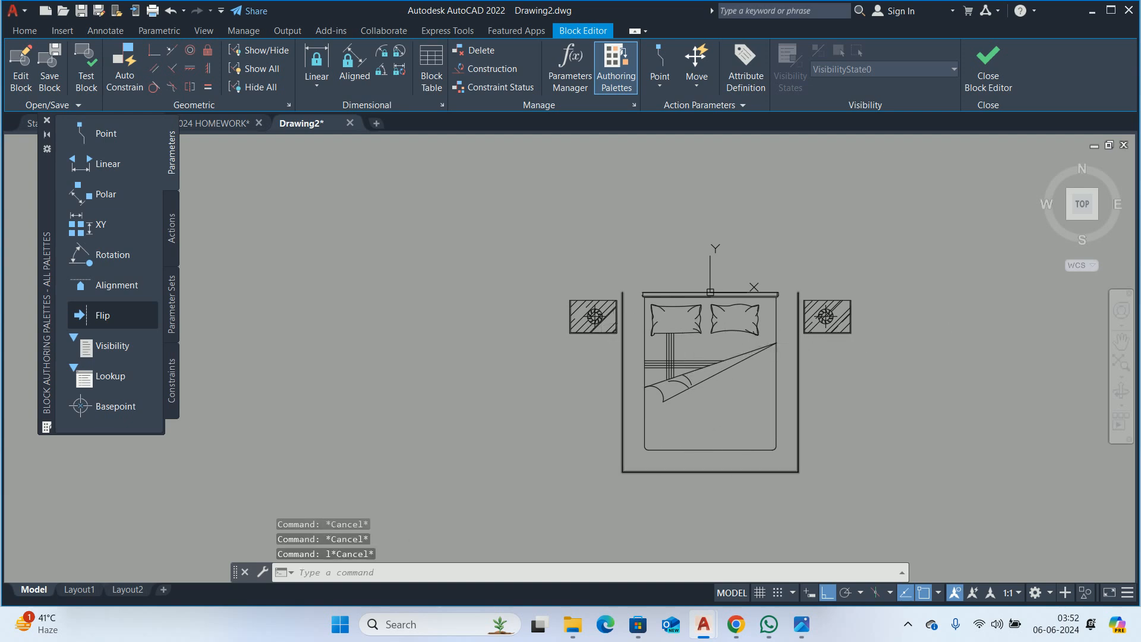
{"action": "type", "text": "ex"}
{"action": "key", "text": "Return"}
{"action": "scroll", "coordinate": [633, 294], "scroll_direction": "up", "scroll_amount": 6}
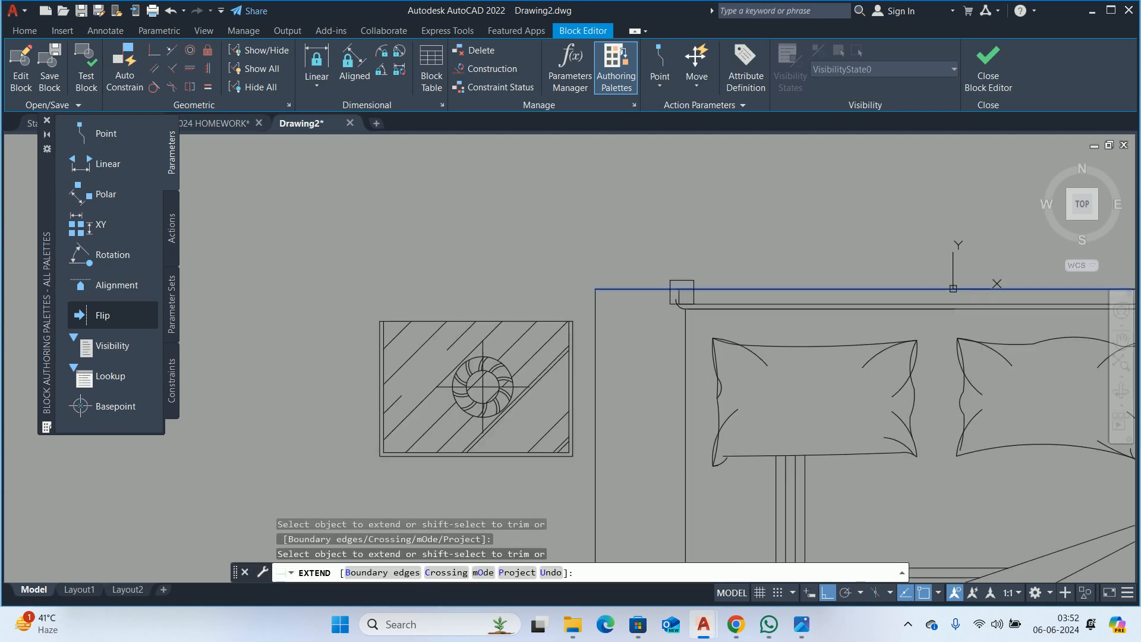
{"action": "middle_click_drag", "start_coordinate": [770, 294], "coordinate": [141, 367]}
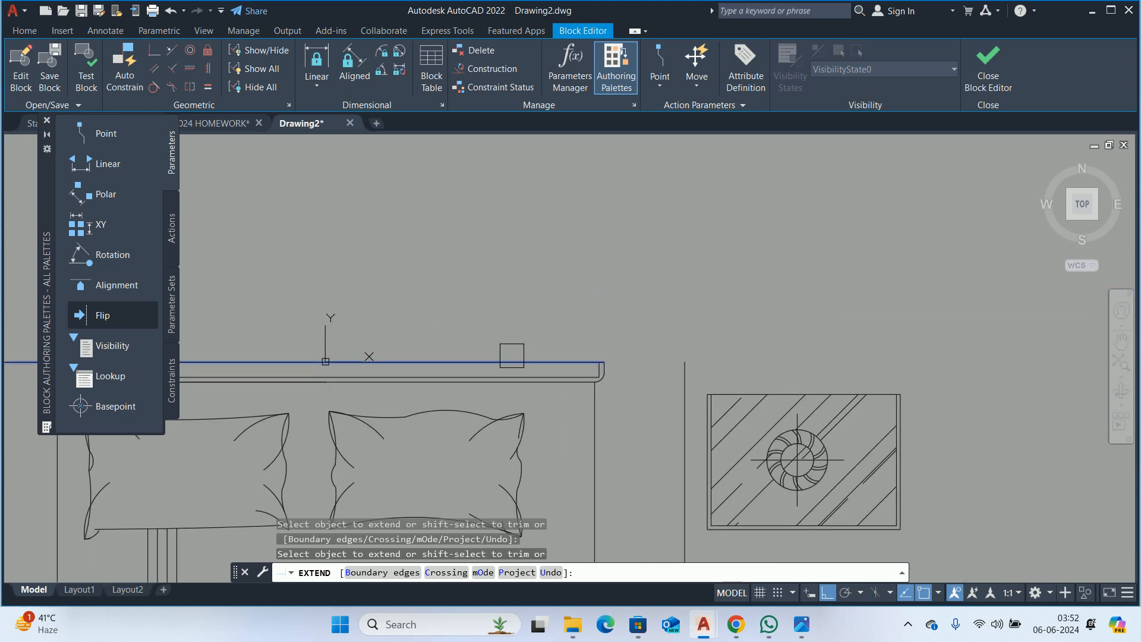
{"action": "scroll", "coordinate": [660, 321], "scroll_direction": "down", "scroll_amount": 4}
{"action": "key", "text": "Escape"}
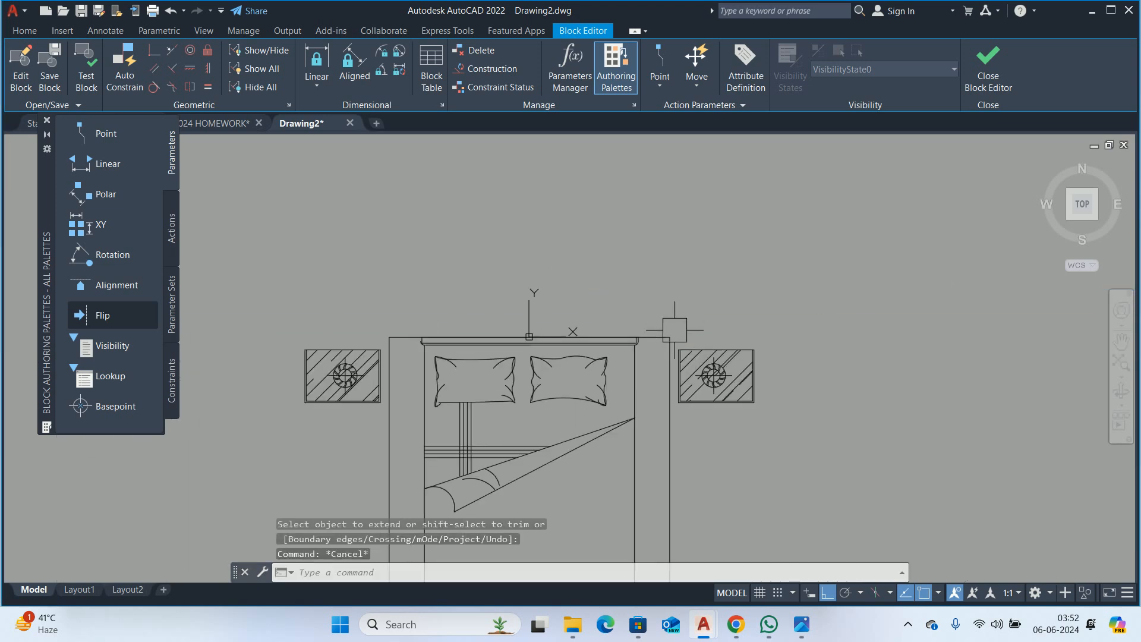
{"action": "scroll", "coordinate": [659, 394], "scroll_direction": "down", "scroll_amount": 2}
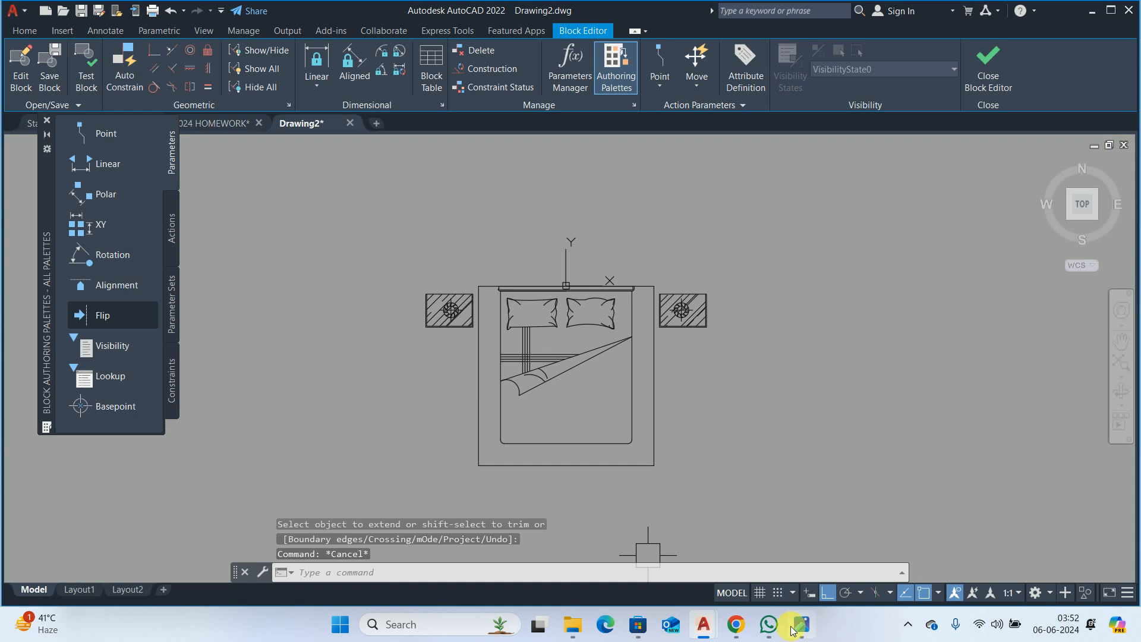
- Compare the bed base and headboard width with the Cozy Bed.jpg photo in Photos, then return to AutoCAD
{"action": "left_click", "coordinate": [797, 628]}
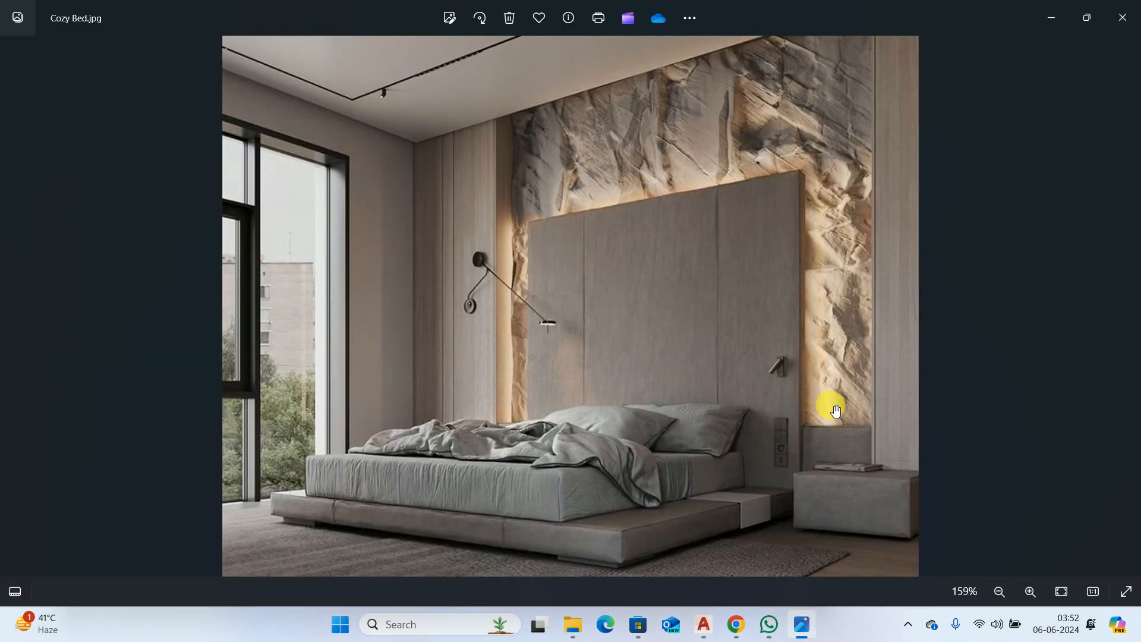
{"action": "left_click", "coordinate": [1048, 20]}
{"action": "left_click", "coordinate": [741, 11]}
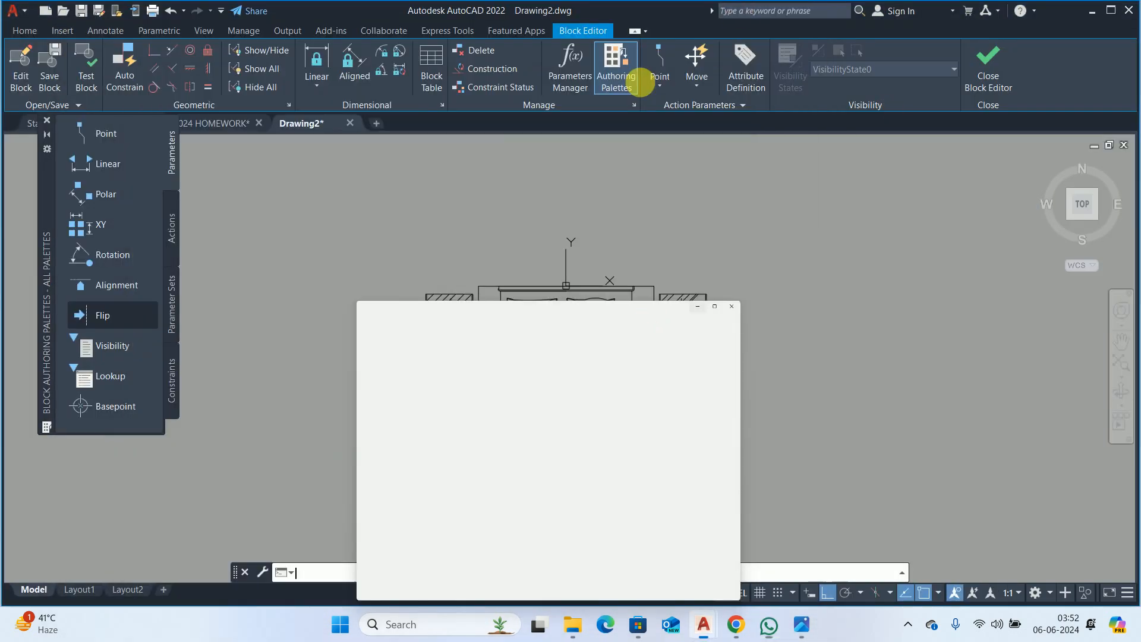
- Stretch the headboard's right end outward to the bed base's right edge, leaving the mattress side line out of the selection
{"action": "scroll", "coordinate": [632, 280], "scroll_direction": "up", "scroll_amount": 6}
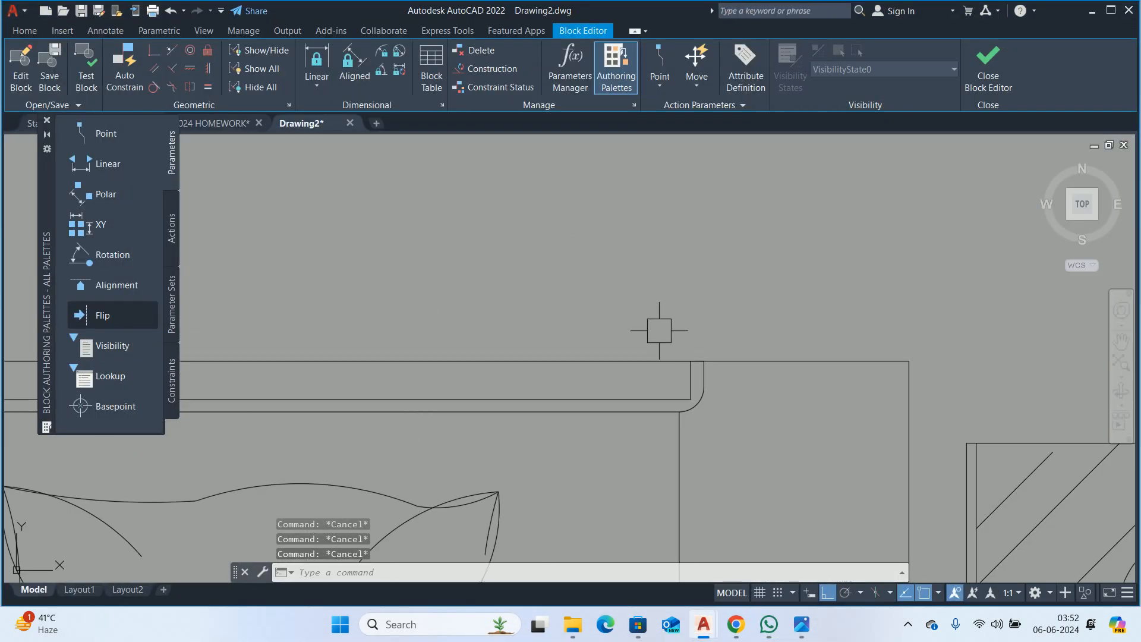
{"action": "type", "text": "s"}
{"action": "key", "text": "Return"}
{"action": "left_click", "coordinate": [760, 289]}
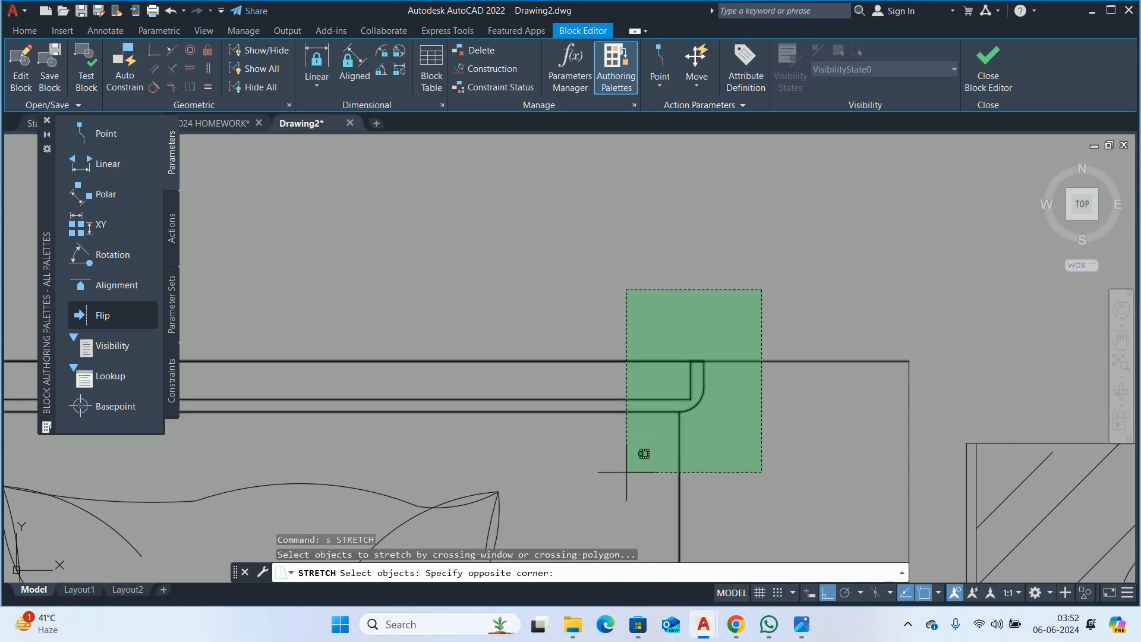
{"action": "left_click", "coordinate": [649, 443]}
{"action": "left_click", "coordinate": [672, 456], "text": "shift"}
{"action": "scroll", "coordinate": [669, 426], "scroll_direction": "down", "scroll_amount": 2}
{"action": "scroll", "coordinate": [690, 392], "scroll_direction": "up", "scroll_amount": 4}
{"action": "key", "text": "Return"}
{"action": "left_click", "coordinate": [690, 382]}
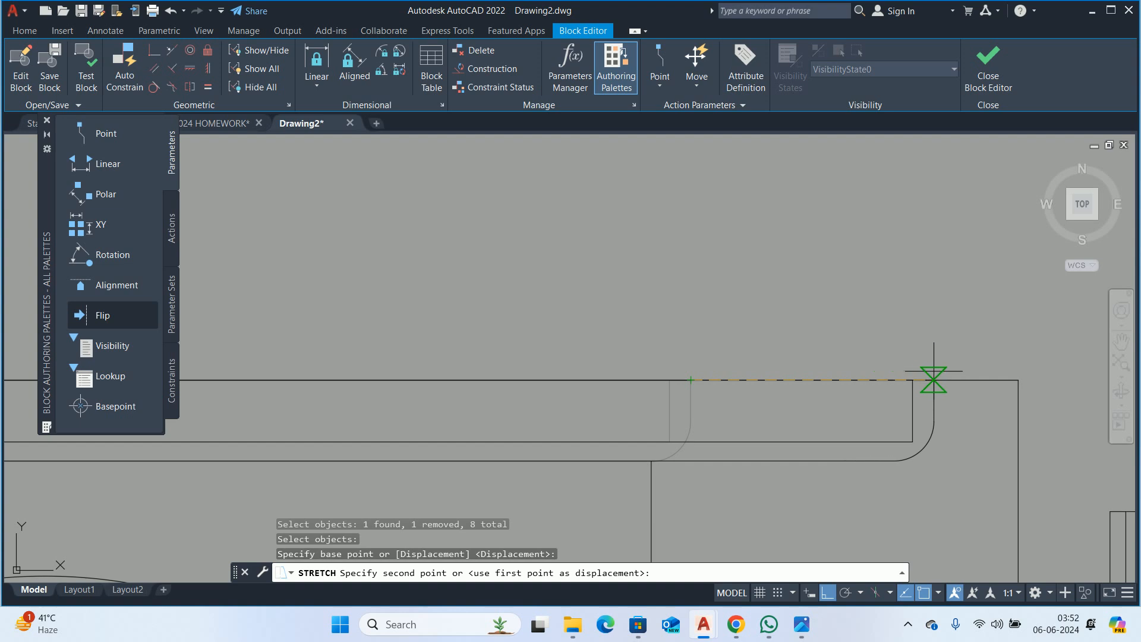
{"action": "key", "text": "Escape"}
{"action": "key", "text": "Escape"}
{"action": "key", "text": "Escape"}
- Stretch the headboard's left end outward to the bed base's left edge, excluding the mattress side line
{"action": "scroll", "coordinate": [1018, 380], "scroll_direction": "down", "scroll_amount": 3}
{"action": "scroll", "coordinate": [587, 362], "scroll_direction": "up", "scroll_amount": 4}
{"action": "key", "text": "Return"}
{"action": "left_click", "coordinate": [564, 270]}
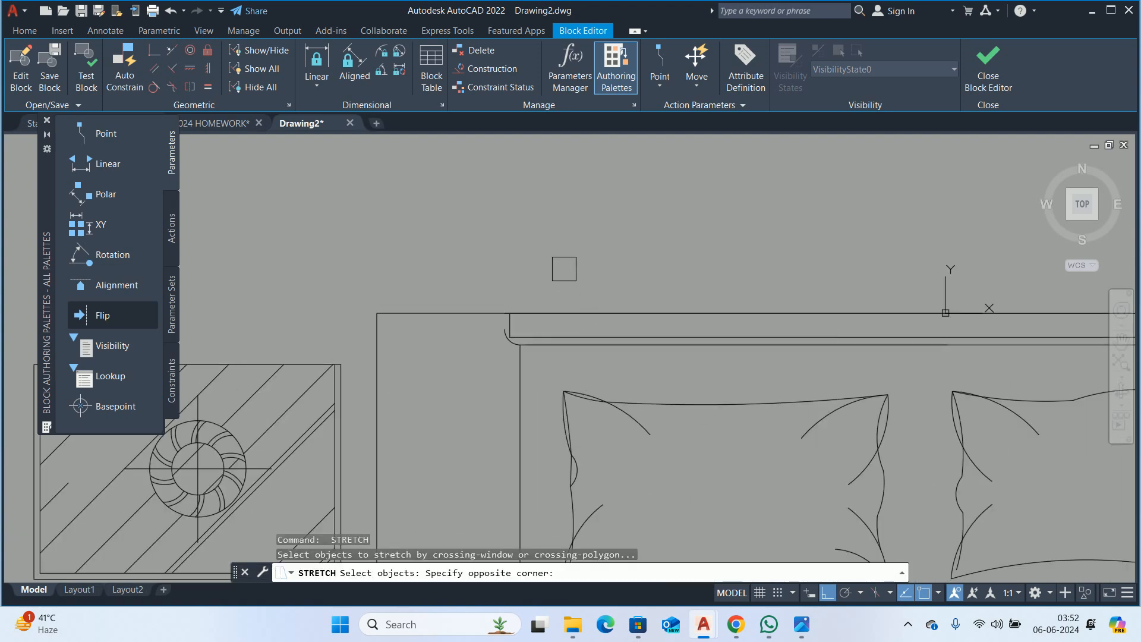
{"action": "left_click", "coordinate": [489, 353]}
{"action": "left_click", "coordinate": [526, 367], "text": "shift"}
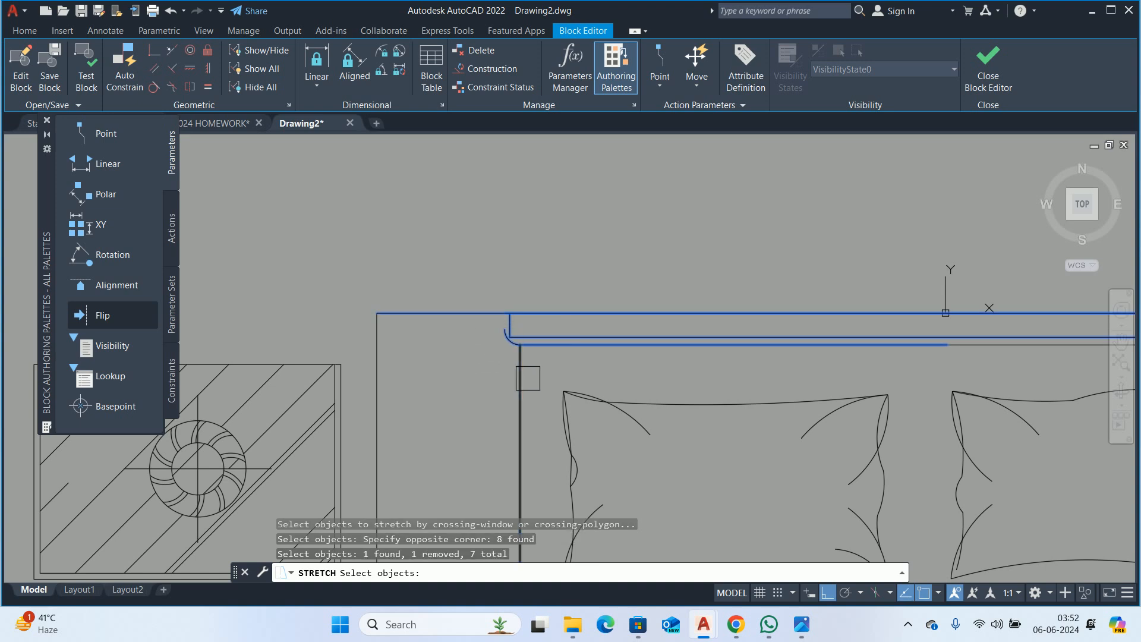
{"action": "scroll", "coordinate": [526, 368], "scroll_direction": "up", "scroll_amount": 3}
{"action": "key", "text": "Return"}
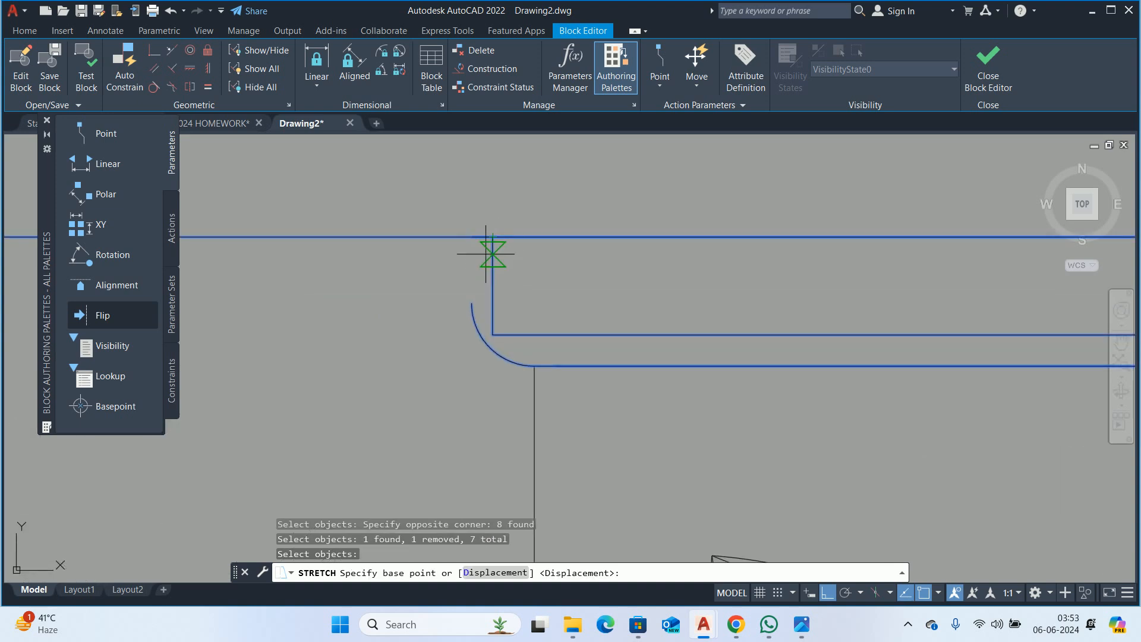
{"action": "left_click", "coordinate": [472, 303]}
{"action": "middle_click_drag", "start_coordinate": [372, 324], "coordinate": [1044, 317]}
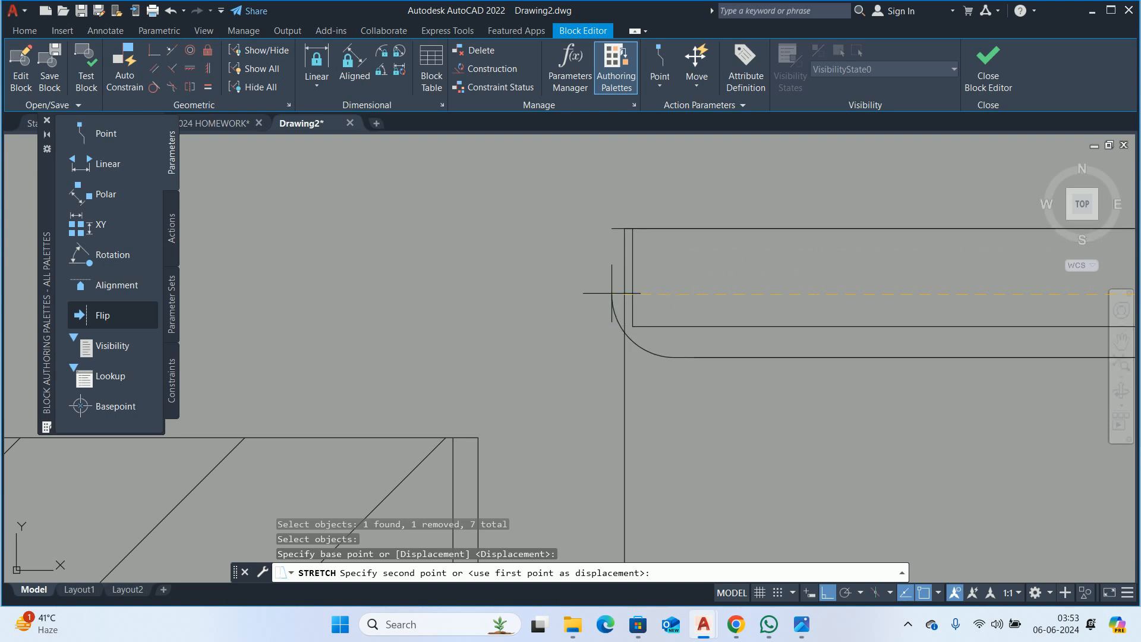
{"action": "key", "text": "Escape"}
{"action": "key", "text": "Escape"}
- Stretch the headboard's left end back so its outer corner meets the upper end of the base's left edge
{"action": "type", "text": "s"}
{"action": "key", "text": "Return"}
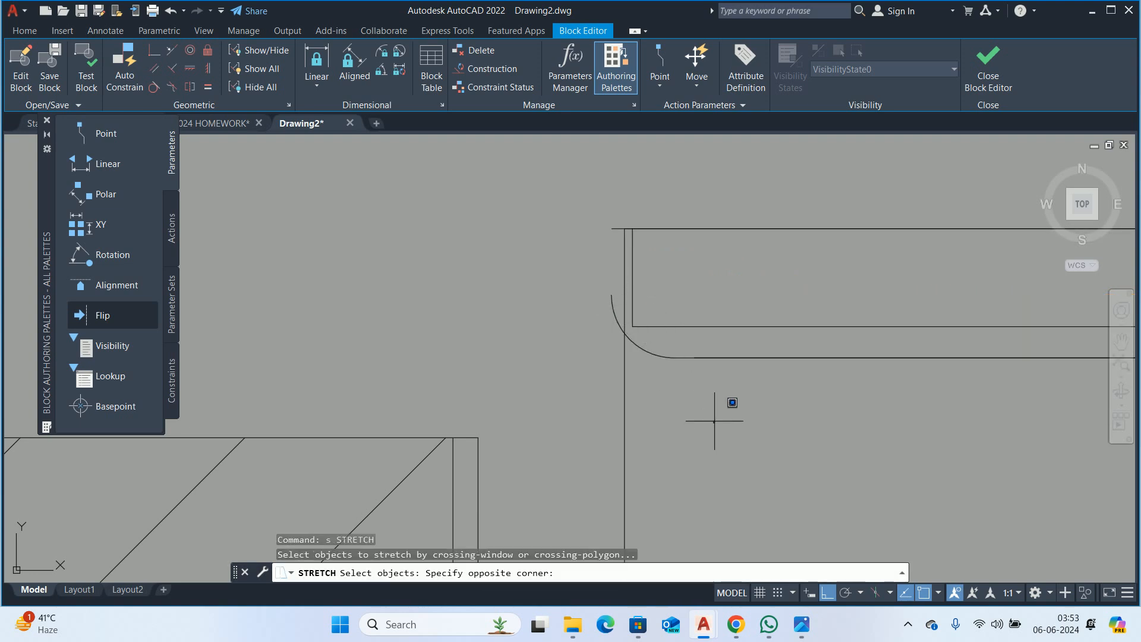
{"action": "left_click", "coordinate": [714, 421]}
{"action": "left_click", "coordinate": [576, 153]}
{"action": "left_click", "coordinate": [624, 400], "text": "shift"}
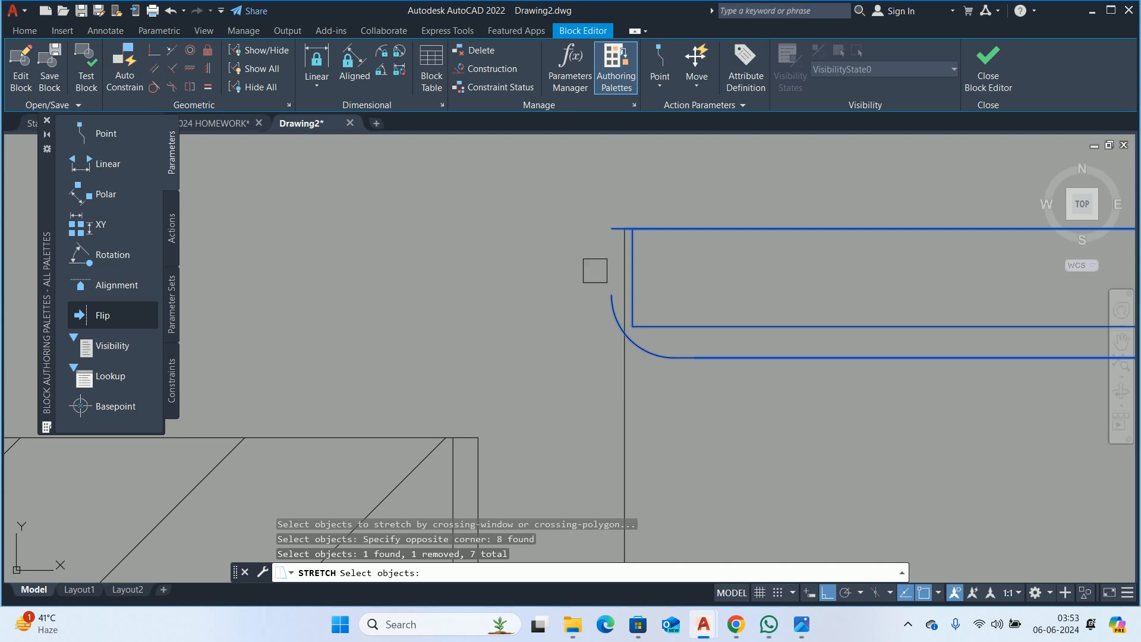
{"action": "key", "text": "Return"}
{"action": "left_click", "coordinate": [619, 230]}
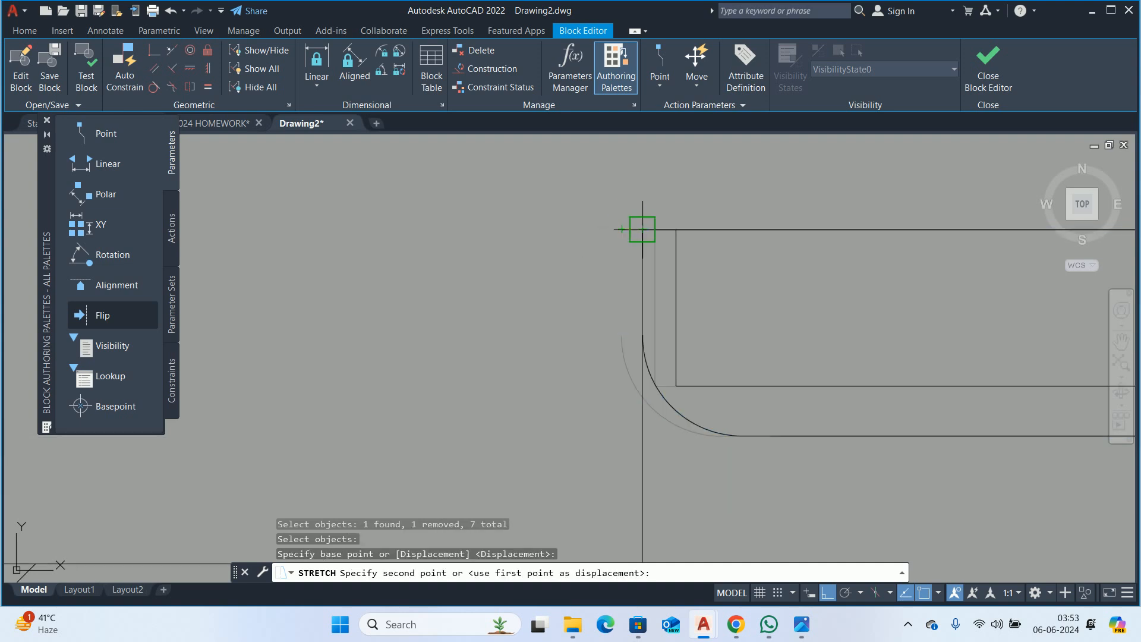
{"action": "left_click", "coordinate": [643, 229]}
{"action": "key", "text": "Escape"}
{"action": "key", "text": "Escape"}
{"action": "scroll", "coordinate": [655, 280], "scroll_direction": "down", "scroll_amount": 4}
{"action": "middle_click_drag", "start_coordinate": [777, 378], "coordinate": [442, 286]}
{"action": "scroll", "coordinate": [773, 286], "scroll_direction": "down", "scroll_amount": 8}
{"action": "key", "text": "Escape"}
{"action": "scroll", "coordinate": [772, 285], "scroll_direction": "up", "scroll_amount": 4}
{"action": "middle_click_drag", "start_coordinate": [773, 286], "coordinate": [675, 315]}
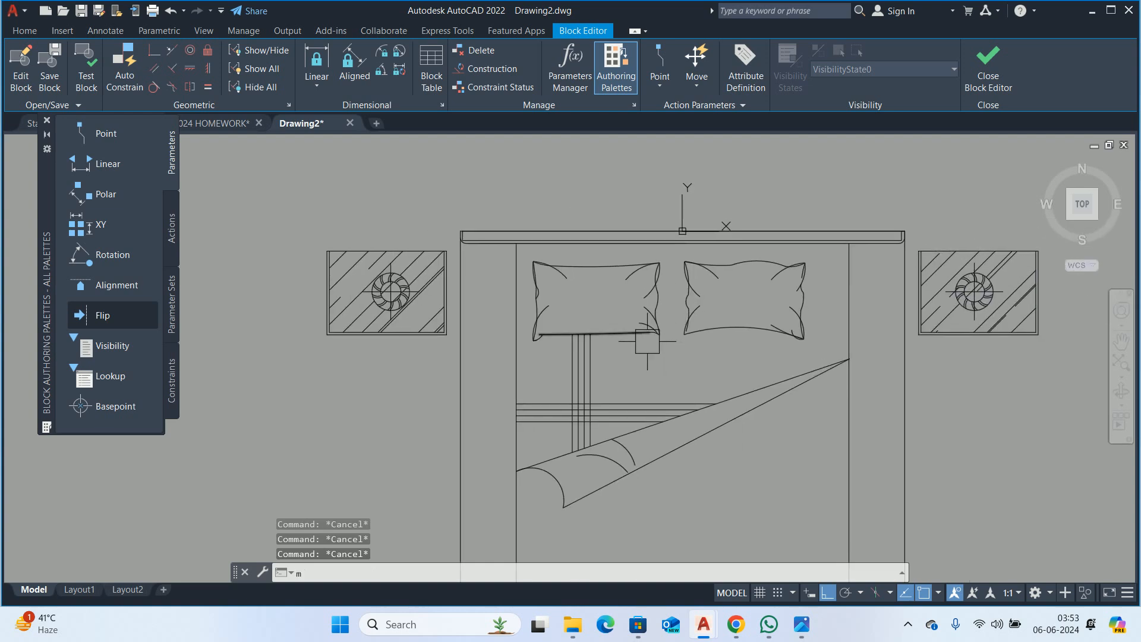
- Move both pillows about 40 units horizontally to the right, toward the middle of the mattress
{"action": "type", "text": "m"}
{"action": "key", "text": "Return"}
{"action": "scroll", "coordinate": [535, 250], "scroll_direction": "up", "scroll_amount": 5}
{"action": "scroll", "coordinate": [562, 229], "scroll_direction": "down", "scroll_amount": 5}
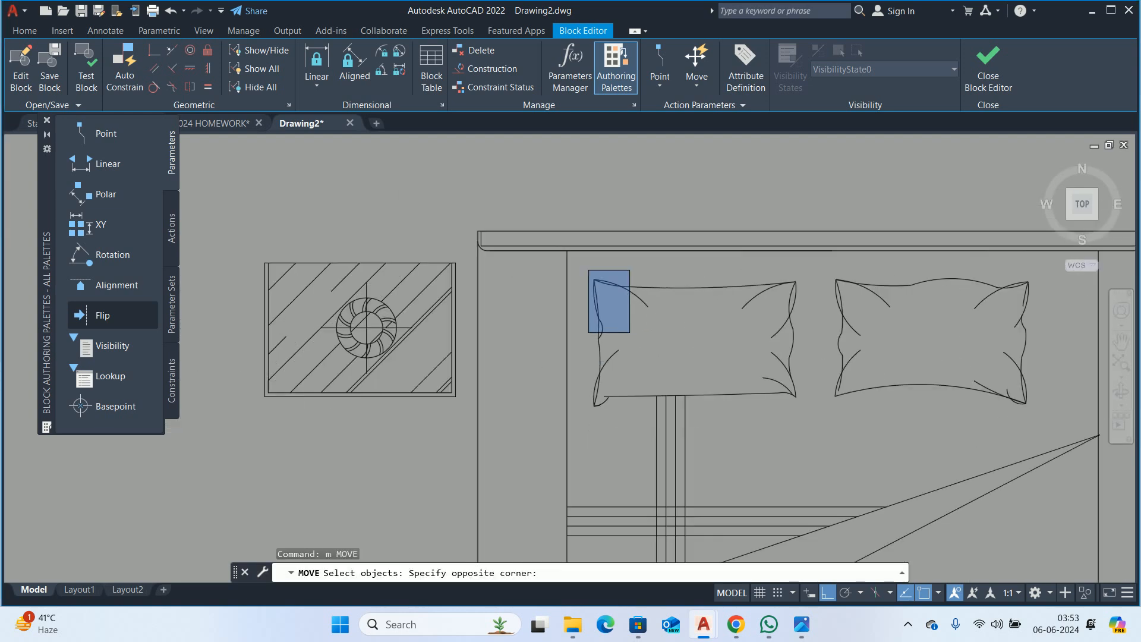
{"action": "left_click", "coordinate": [751, 370]}
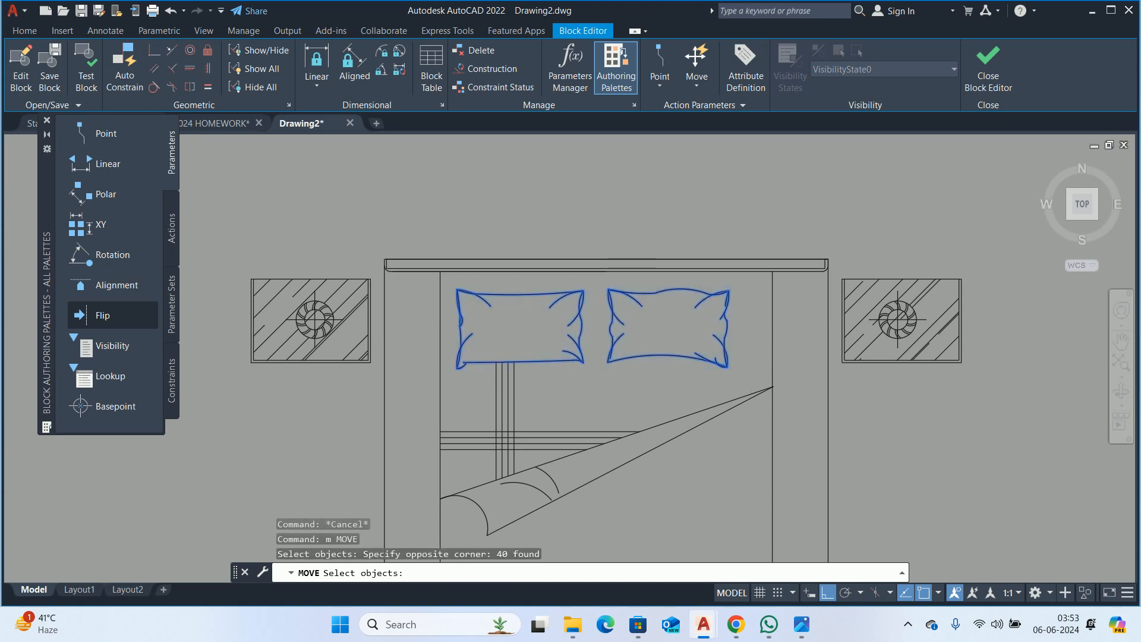
{"action": "key", "text": "Return"}
{"action": "scroll", "coordinate": [588, 396], "scroll_direction": "up", "scroll_amount": 3}
{"action": "left_click", "coordinate": [591, 397]}
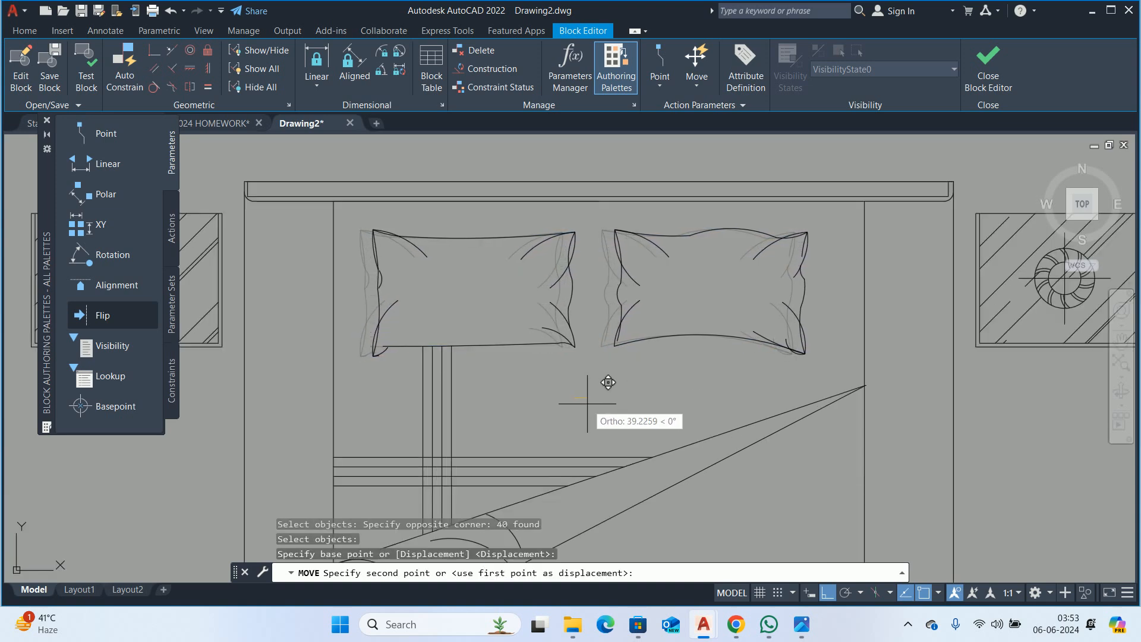
{"action": "left_click", "coordinate": [591, 400]}
{"action": "middle_click_drag", "start_coordinate": [580, 401], "coordinate": [574, 305]}
{"action": "key", "text": "Escape"}
{"action": "key", "text": "Escape"}
{"action": "scroll", "coordinate": [573, 304], "scroll_direction": "down", "scroll_amount": 4}
{"action": "key", "text": "Escape"}
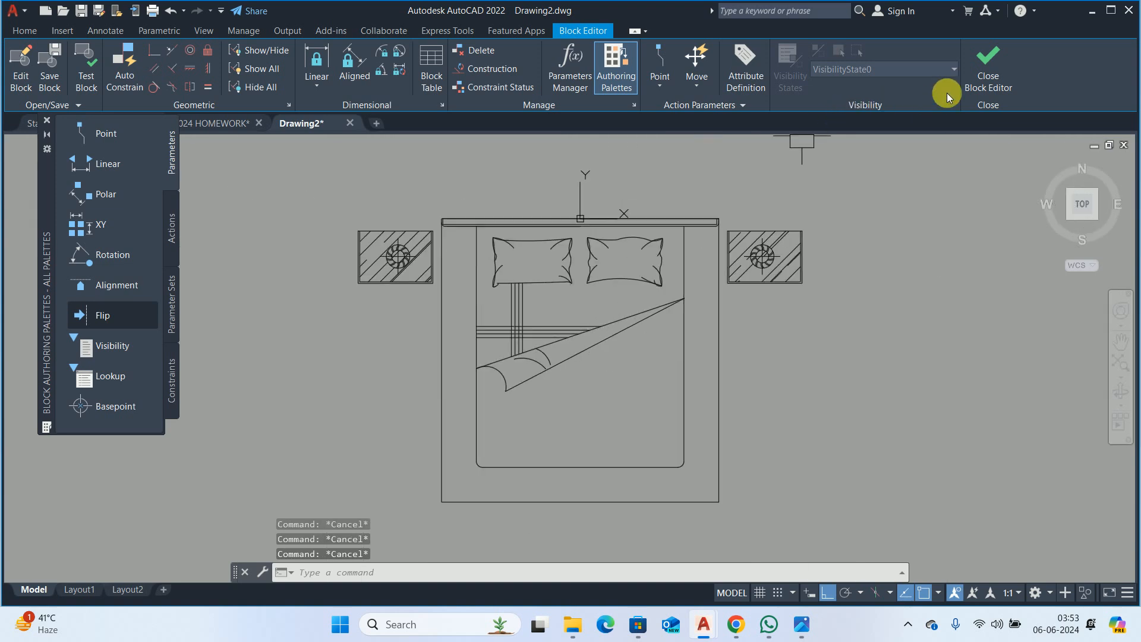
- Close the block editor, saving the changes to the bed block, and return to the floor plan
{"action": "left_click", "coordinate": [980, 70]}
{"action": "left_click", "coordinate": [508, 281]}
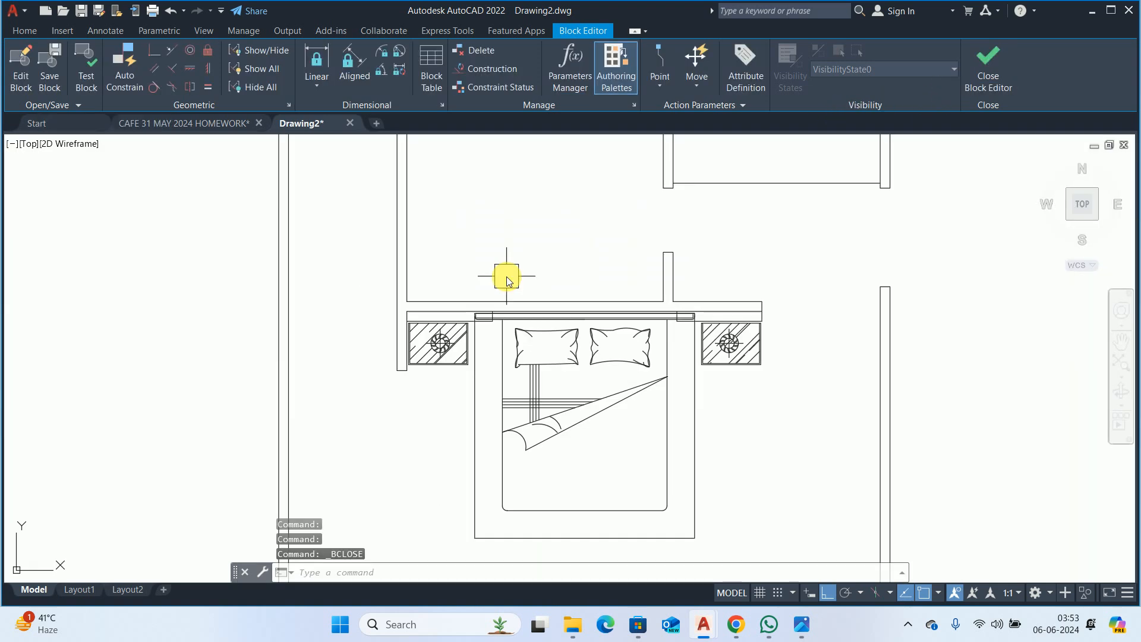
{"action": "key", "text": "Escape"}
{"action": "key", "text": "Escape"}
- Stretch the inner end of the wall strip above the left bedside table 250 to the left, away from the headboard
{"action": "scroll", "coordinate": [459, 324], "scroll_direction": "up", "scroll_amount": 3}
{"action": "scroll", "coordinate": [458, 324], "scroll_direction": "up", "scroll_amount": 2}
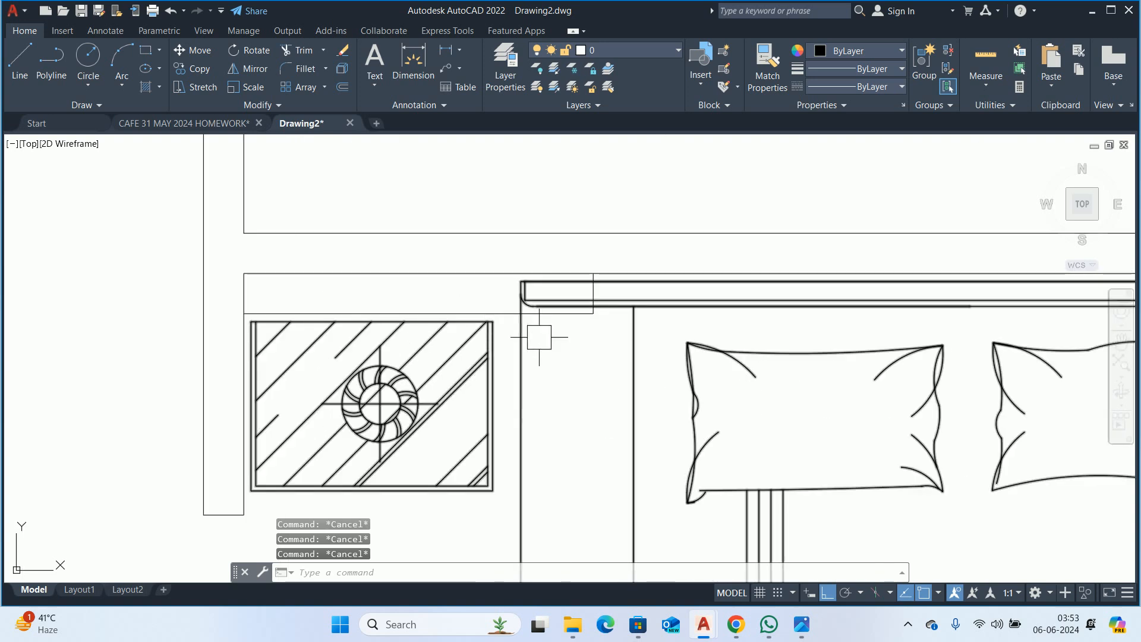
{"action": "type", "text": "s"}
{"action": "key", "text": "Return"}
{"action": "scroll", "coordinate": [592, 330], "scroll_direction": "up", "scroll_amount": 2}
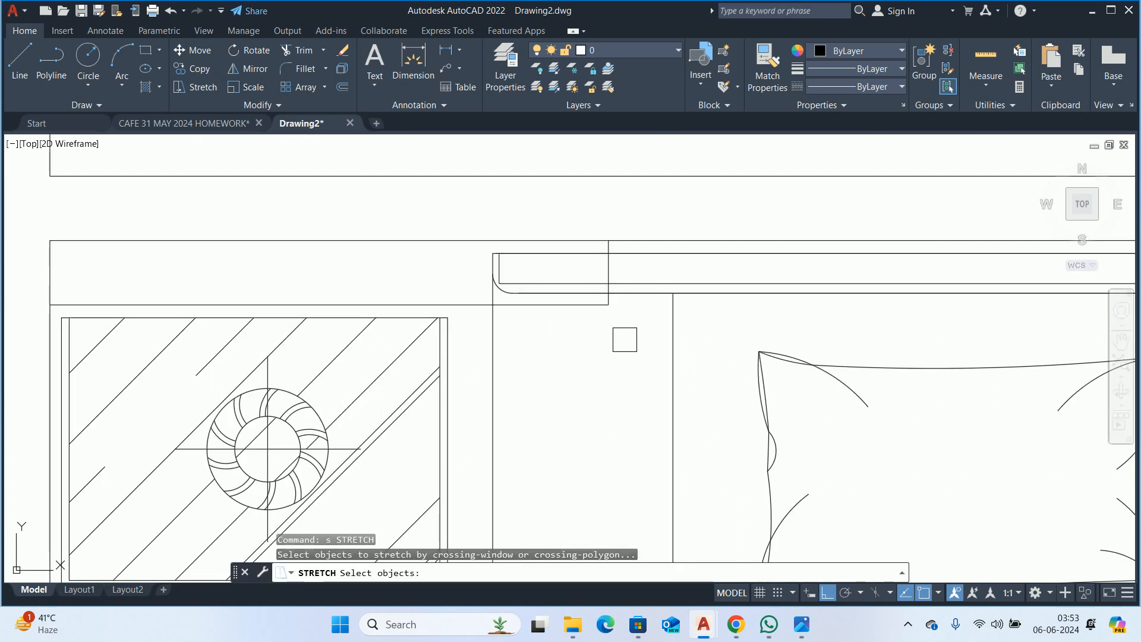
{"action": "left_click", "coordinate": [583, 204]}
{"action": "key", "text": "Return"}
{"action": "left_click", "coordinate": [591, 373]}
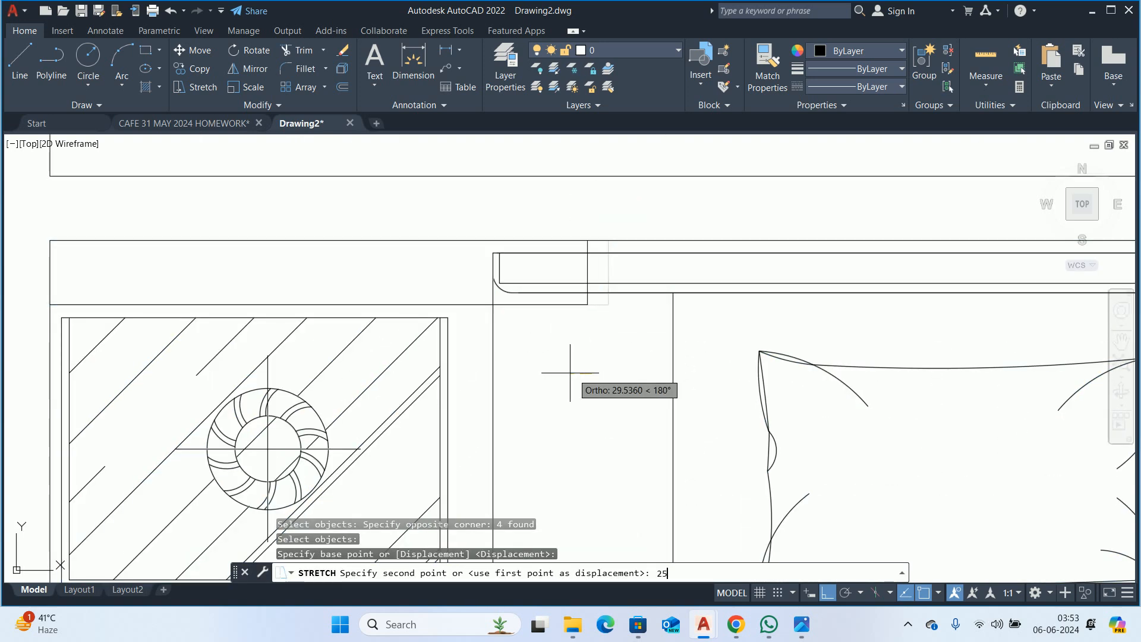
{"action": "type", "text": "250"}
{"action": "key", "text": "Return"}
{"action": "scroll", "coordinate": [571, 373], "scroll_direction": "down", "scroll_amount": 3}
{"action": "key", "text": "Escape"}
{"action": "key", "text": "Escape"}
{"action": "scroll", "coordinate": [828, 340], "scroll_direction": "up", "scroll_amount": 2}
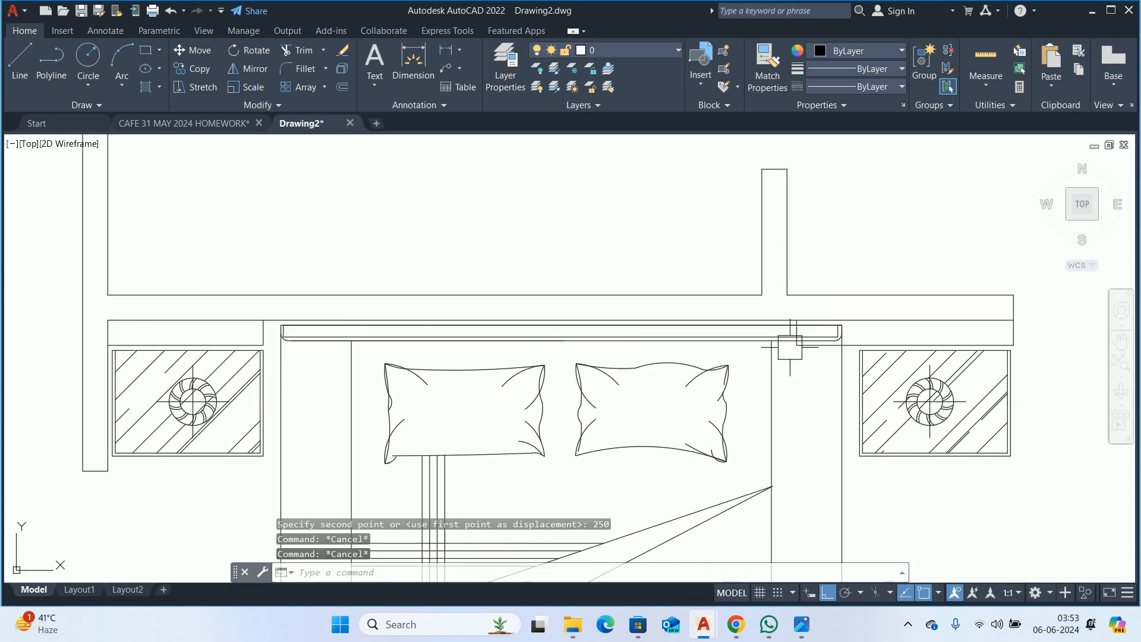
- Stretch the inner end of the wall strip above the right bedside table 250 to the right, away from the headboard
{"action": "scroll", "coordinate": [827, 340], "scroll_direction": "up", "scroll_amount": 2}
{"action": "type", "text": "s"}
{"action": "key", "text": "Return"}
{"action": "left_click", "coordinate": [782, 382]}
{"action": "left_click", "coordinate": [713, 237]}
{"action": "key", "text": "Return"}
{"action": "left_click", "coordinate": [699, 242]}
{"action": "type", "text": "250"}
{"action": "key", "text": "Return"}
{"action": "scroll", "coordinate": [722, 246], "scroll_direction": "down", "scroll_amount": 4}
{"action": "key", "text": "Escape"}
{"action": "key", "text": "Escape"}
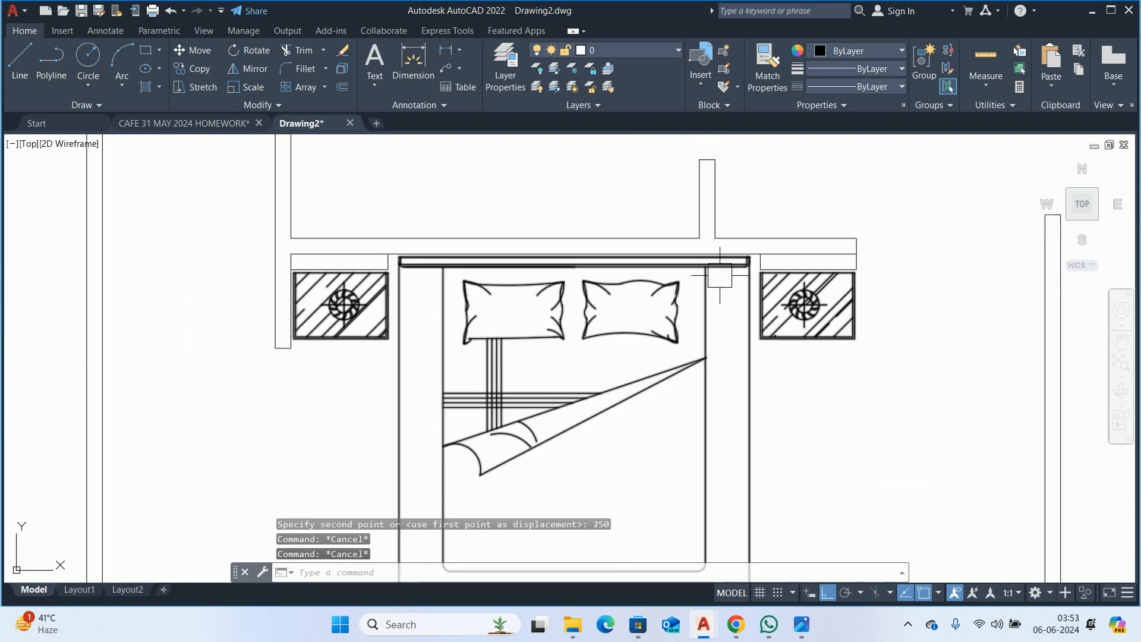
- Compare the recessed headboard wall with the Cozy Bed.jpg photo in Photos, then return to AutoCAD
{"action": "scroll", "coordinate": [447, 346], "scroll_direction": "down", "scroll_amount": 4}
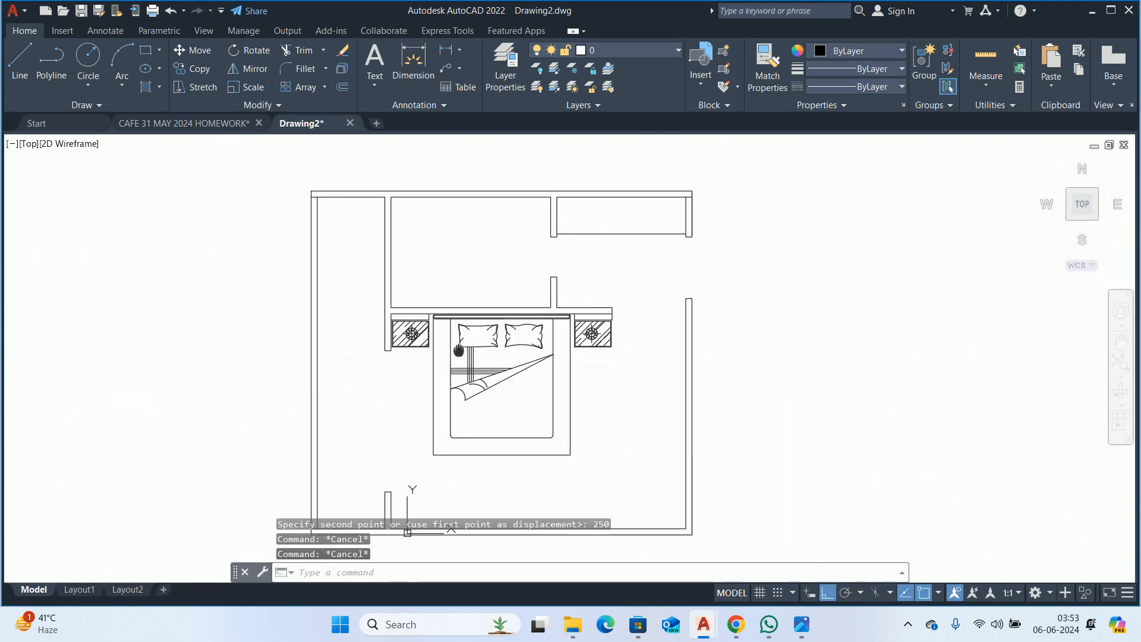
{"action": "middle_click_drag", "start_coordinate": [461, 352], "coordinate": [457, 277]}
{"action": "key", "text": "Escape"}
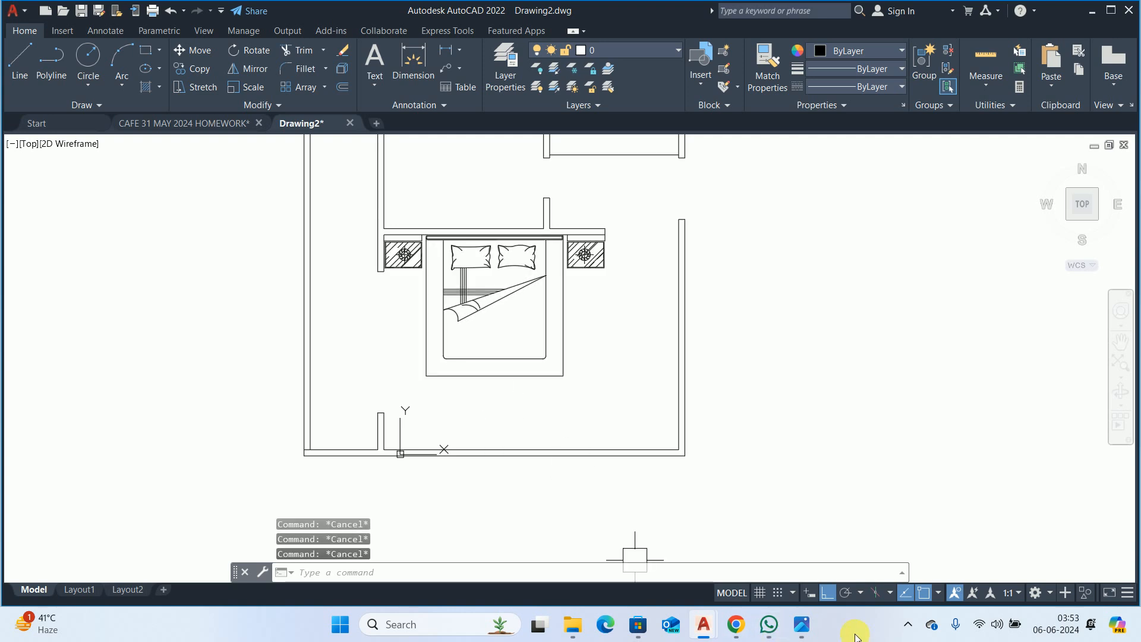
{"action": "left_click", "coordinate": [801, 635]}
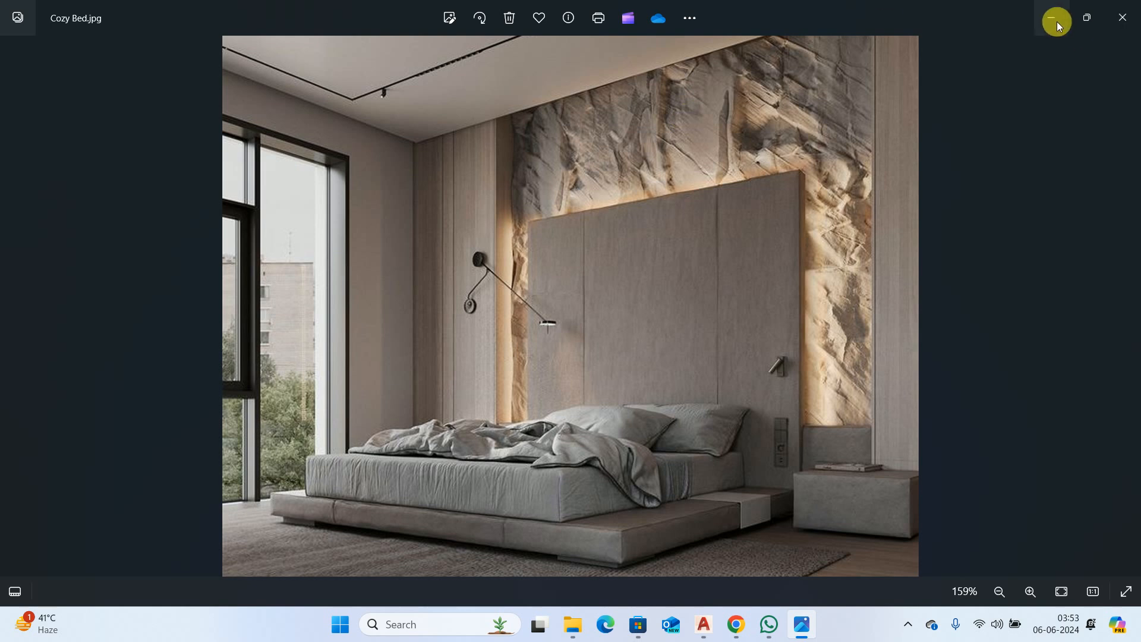
{"action": "left_click", "coordinate": [1054, 20]}
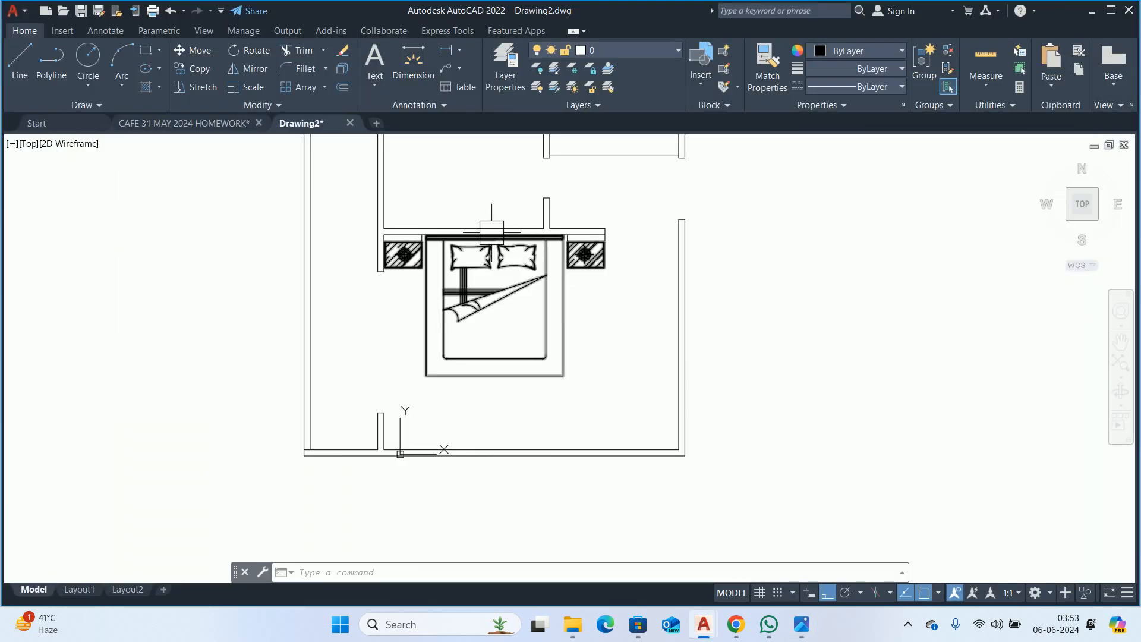
- Trim the lines dividing the main wall from the strips above both bedside tables, joining them into one wall outline
{"action": "scroll", "coordinate": [492, 232], "scroll_direction": "up", "scroll_amount": 6}
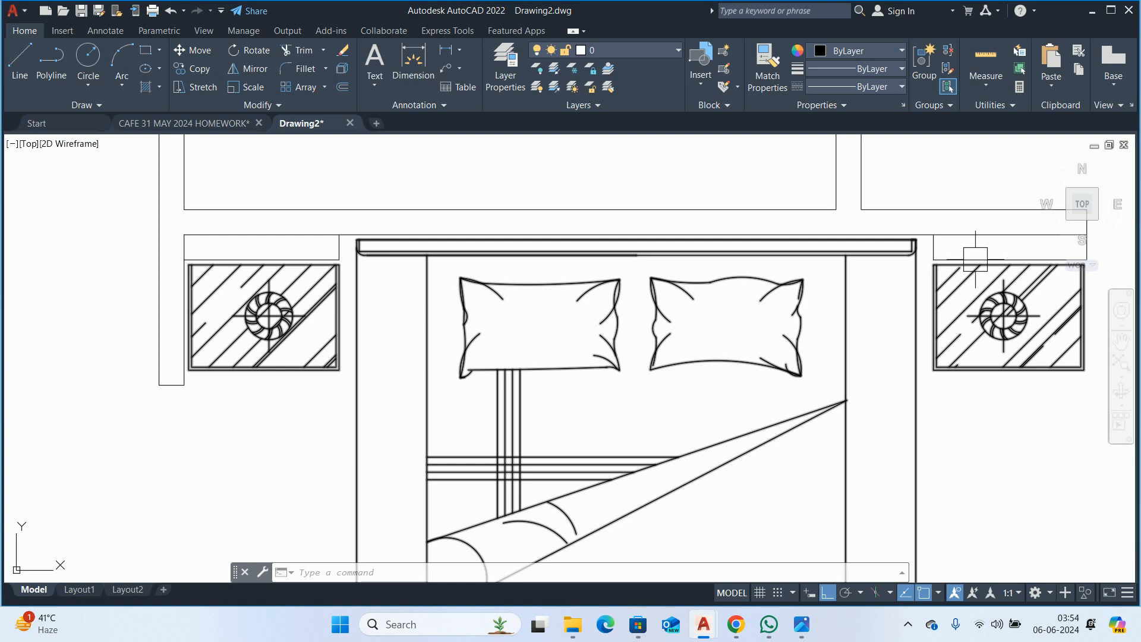
{"action": "key", "text": "Escape"}
{"action": "key", "text": "Escape"}
{"action": "key", "text": "Escape"}
{"action": "type", "text": "tr"}
{"action": "key", "text": "Return"}
{"action": "left_click", "coordinate": [1009, 230]}
{"action": "left_click", "coordinate": [1010, 231]}
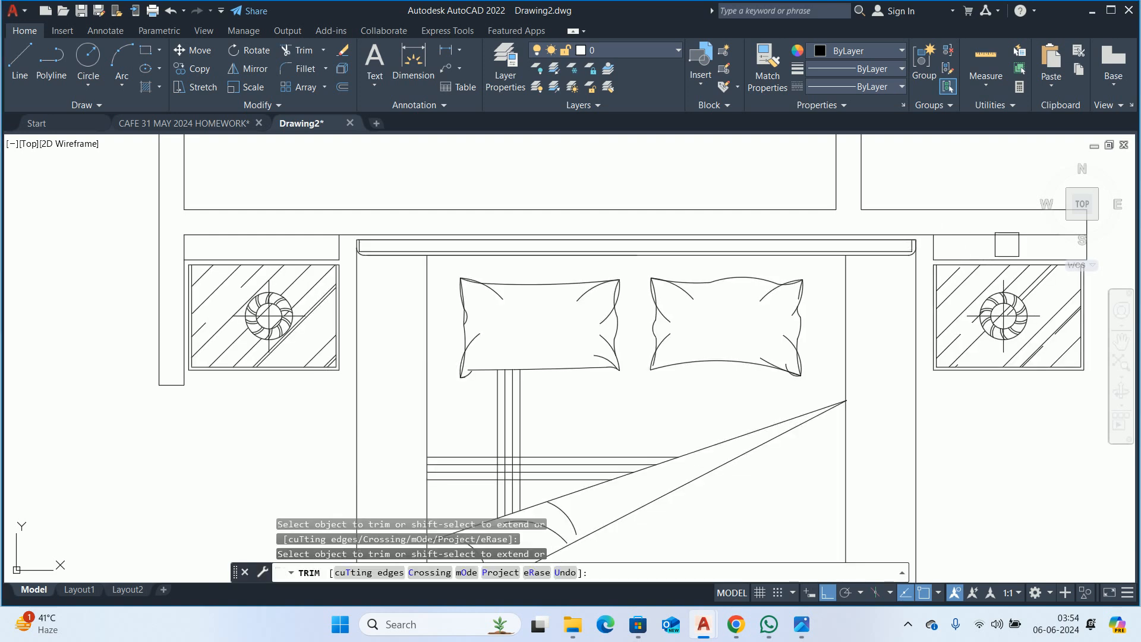
{"action": "left_click", "coordinate": [439, 240]}
{"action": "left_click", "coordinate": [326, 235]}
{"action": "key", "text": "Escape"}
{"action": "key", "text": "Escape"}
- Trim the leftover short line where the left wall strip meets the vertical partition wall
{"action": "type", "text": "tr"}
{"action": "key", "text": "Return"}
{"action": "left_click", "coordinate": [184, 241]}
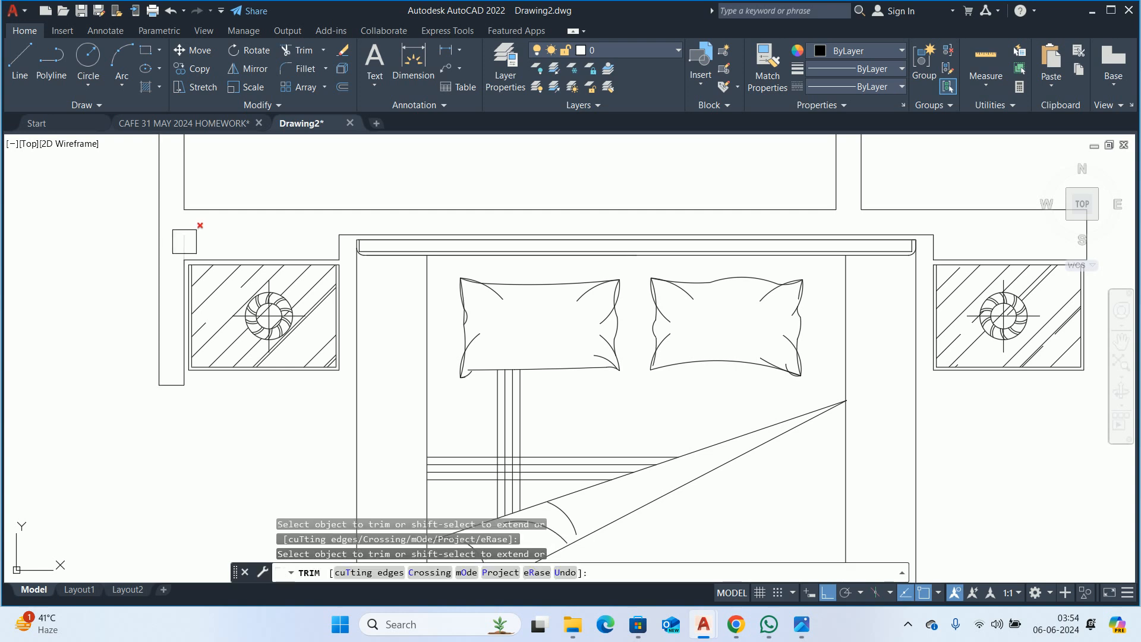
{"action": "key", "text": "Escape"}
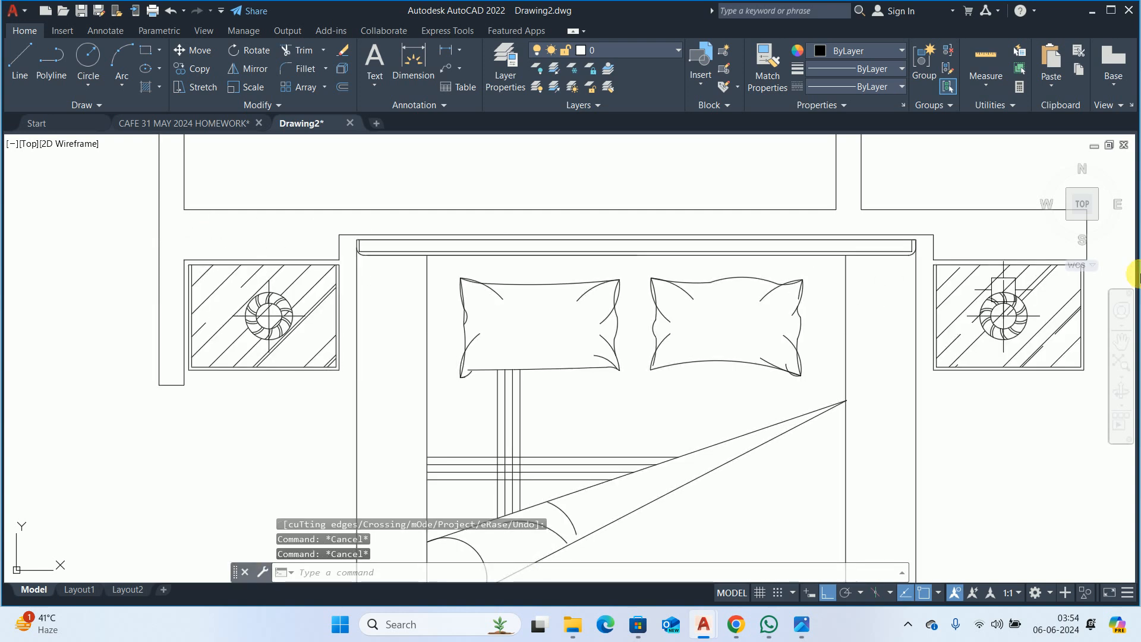
{"action": "scroll", "coordinate": [983, 261], "scroll_direction": "up", "scroll_amount": 2}
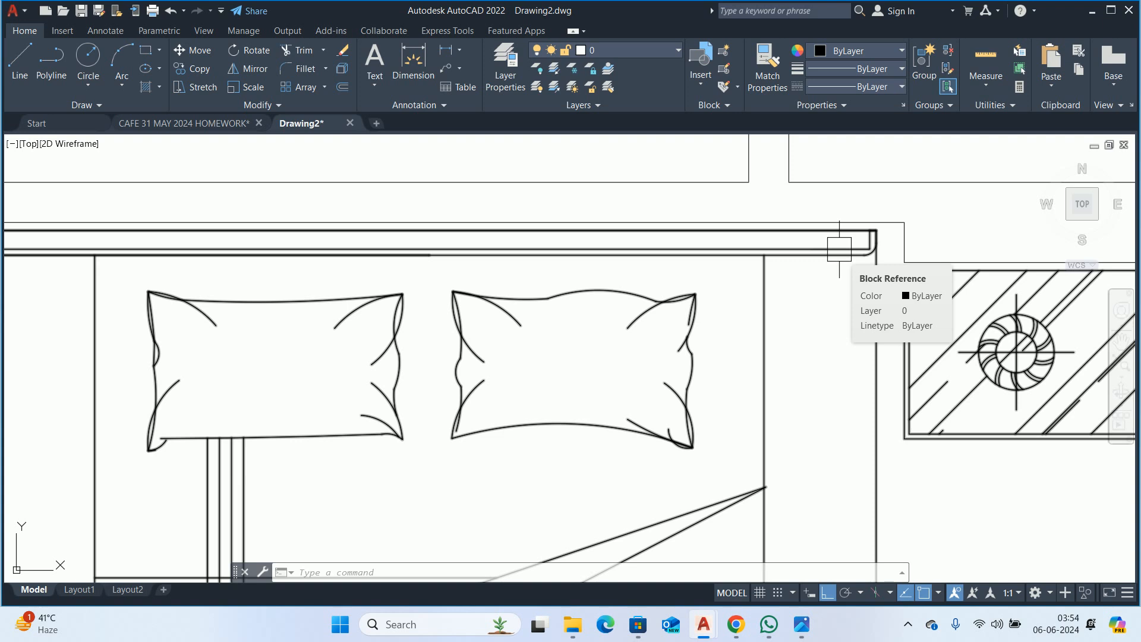
{"action": "scroll", "coordinate": [840, 249], "scroll_direction": "down", "scroll_amount": 10}
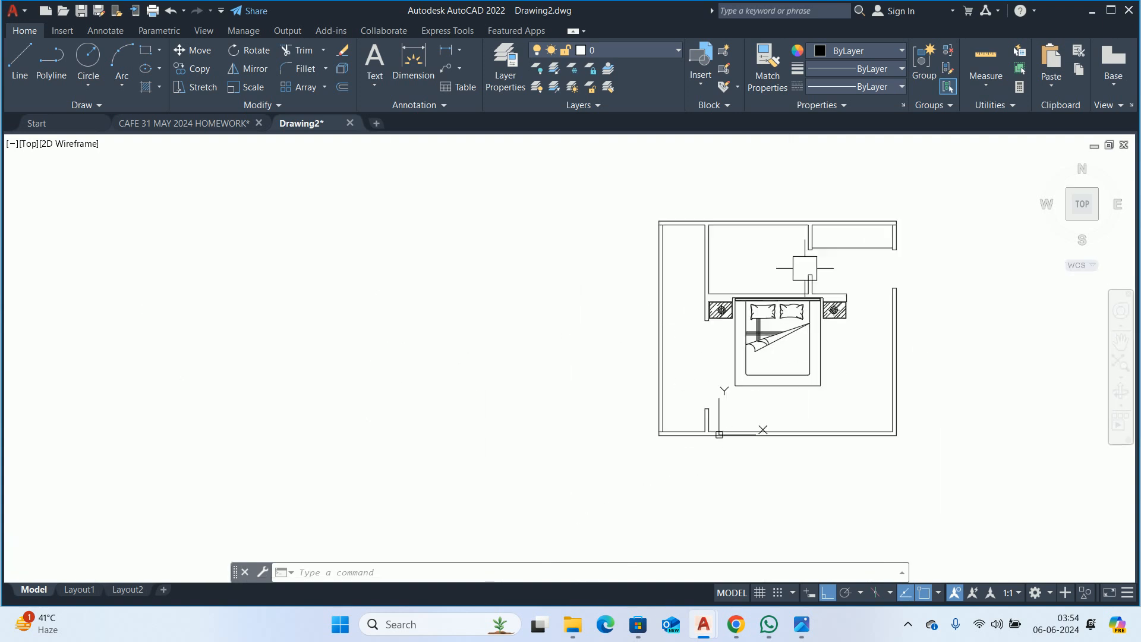
{"action": "scroll", "coordinate": [670, 337], "scroll_direction": "up", "scroll_amount": 5}
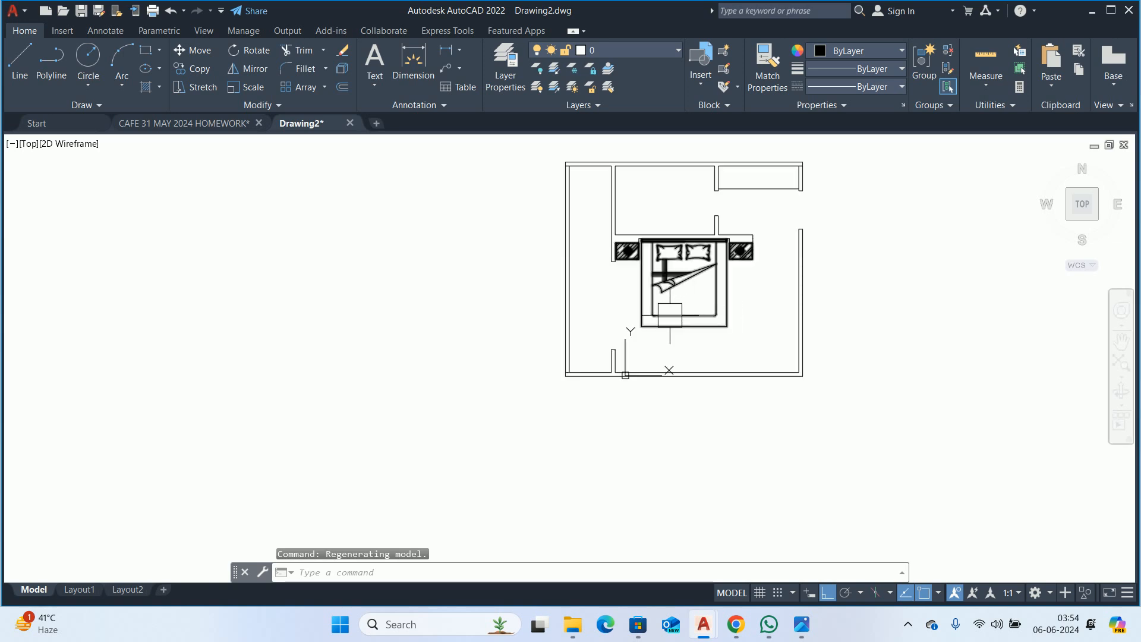
{"action": "right_click", "coordinate": [632, 356]}
{"action": "mouse_move", "coordinate": [713, 548]}
{"action": "left_click", "coordinate": [823, 547]}
{"action": "key", "text": "Escape"}
{"action": "key", "text": "Escape"}
{"action": "key", "text": "Escape"}
{"action": "scroll", "coordinate": [745, 267], "scroll_direction": "up", "scroll_amount": 4}
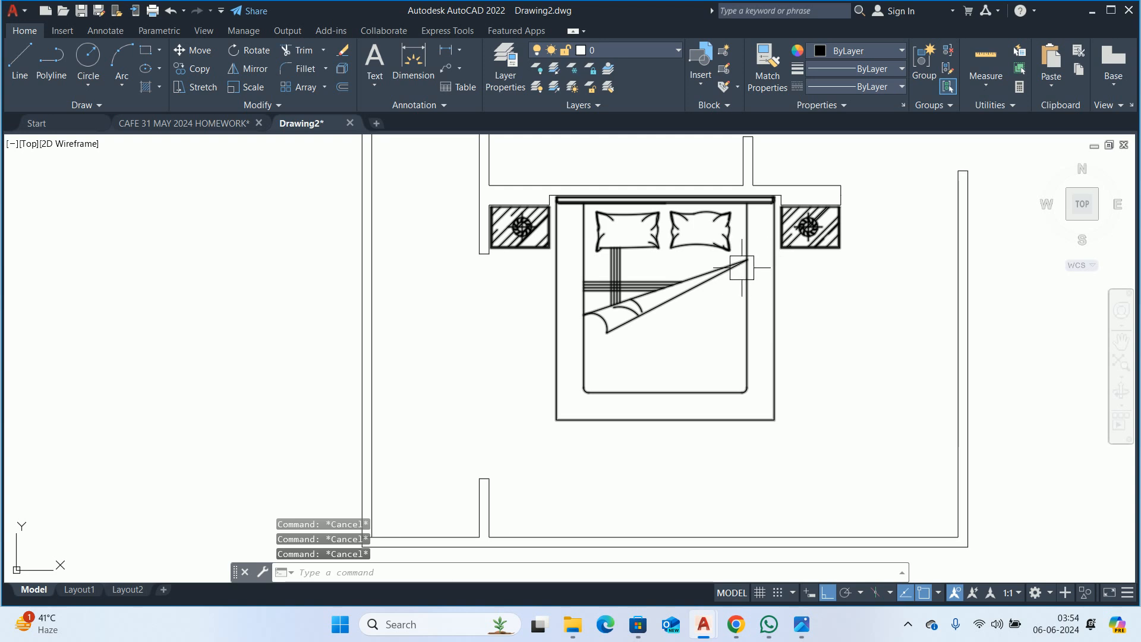
{"action": "scroll", "coordinate": [742, 268], "scroll_direction": "down", "scroll_amount": 4}
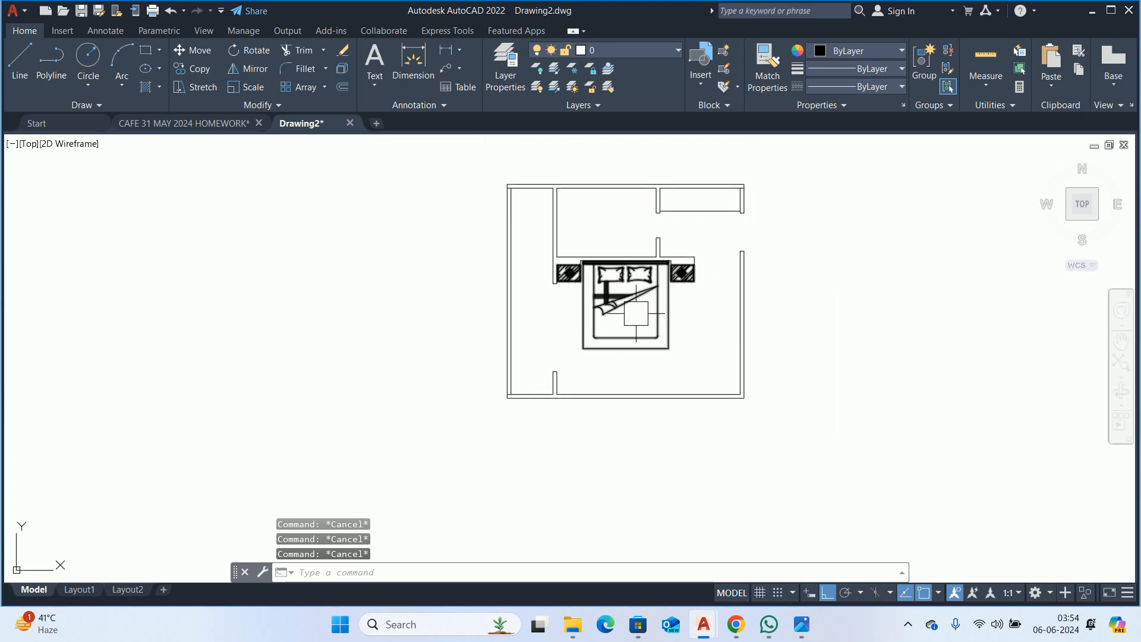
{"action": "scroll", "coordinate": [637, 293], "scroll_direction": "up", "scroll_amount": 4}
{"action": "middle_click_drag", "start_coordinate": [629, 273], "coordinate": [626, 321]}
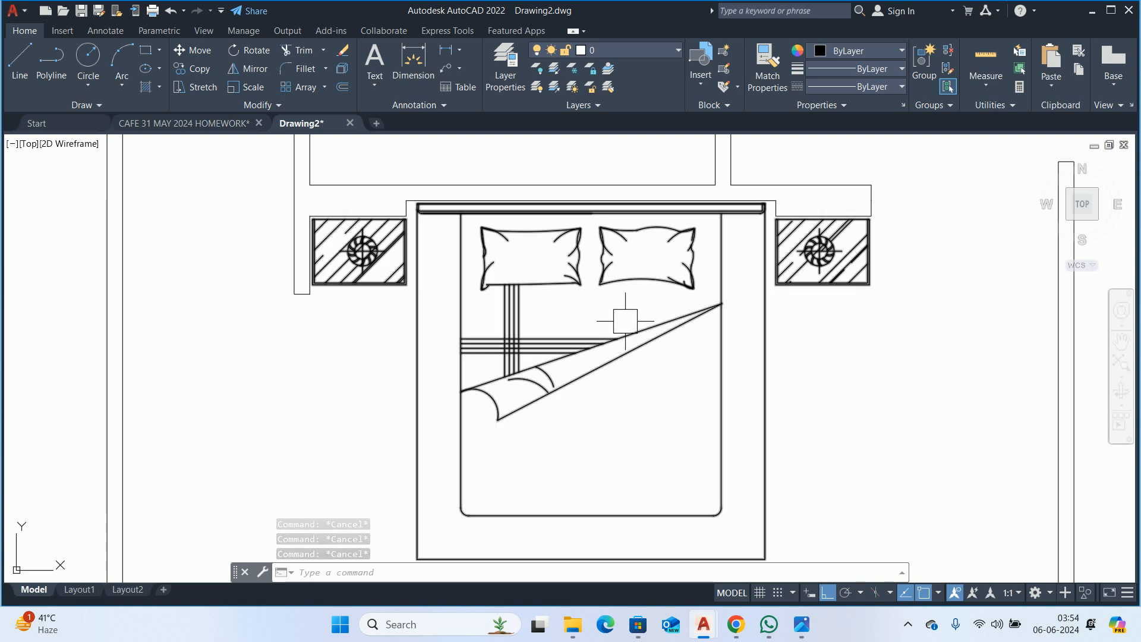
{"action": "scroll", "coordinate": [621, 287], "scroll_direction": "down", "scroll_amount": 2}
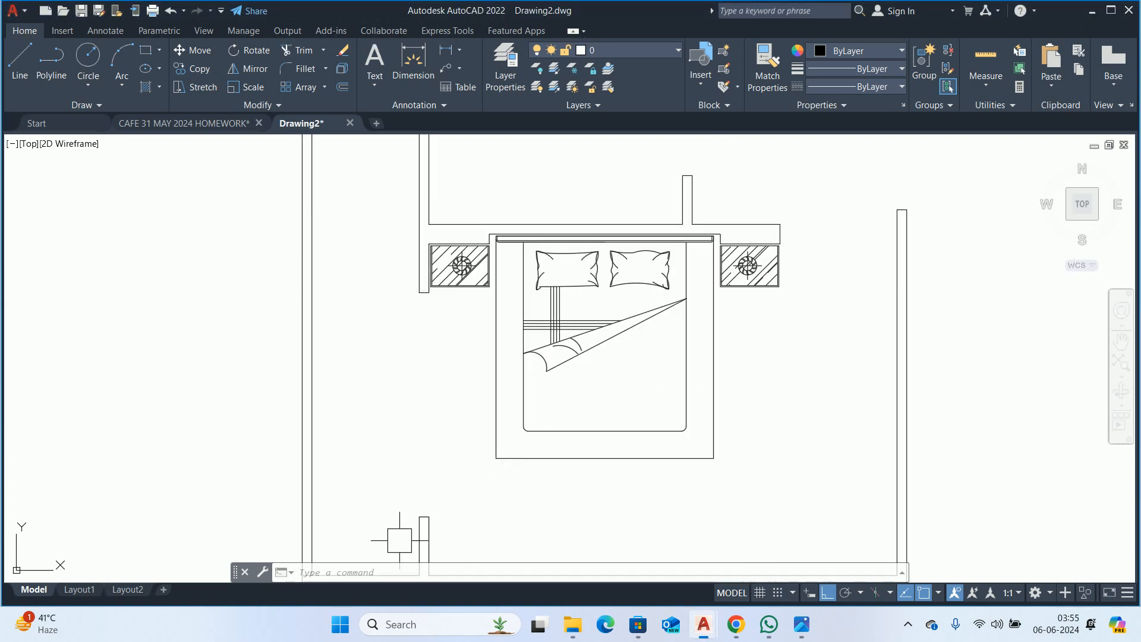
{"action": "key", "text": "Escape"}
{"action": "key", "text": "Escape"}
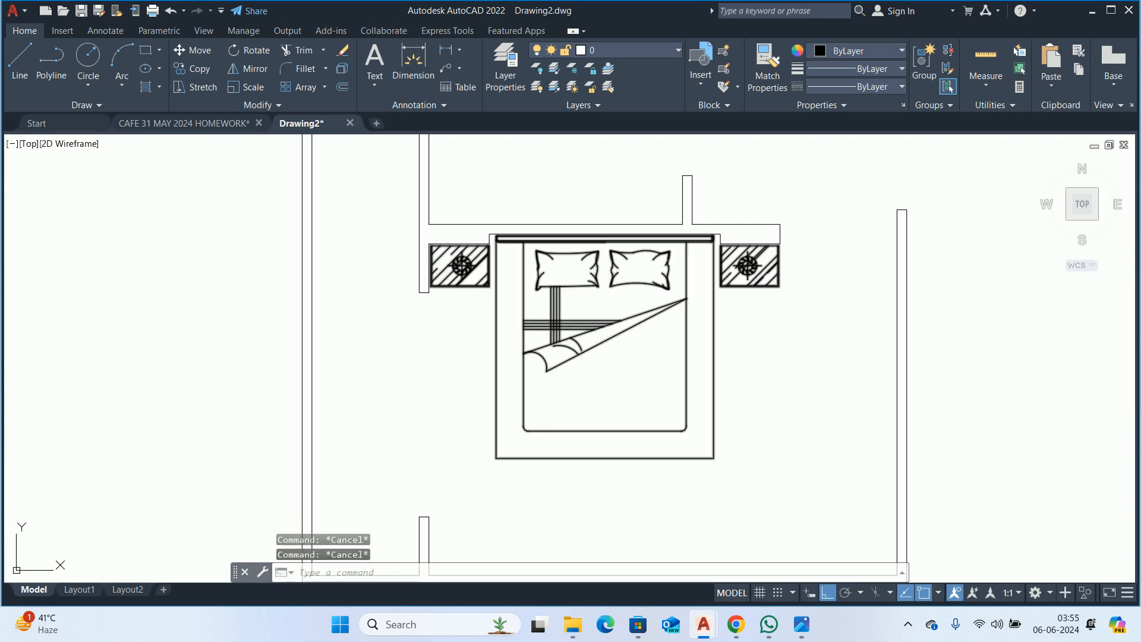
{"action": "key", "text": "Escape"}
{"action": "key", "text": "Escape"}
{"action": "scroll", "coordinate": [690, 295], "scroll_direction": "down", "scroll_amount": 2}
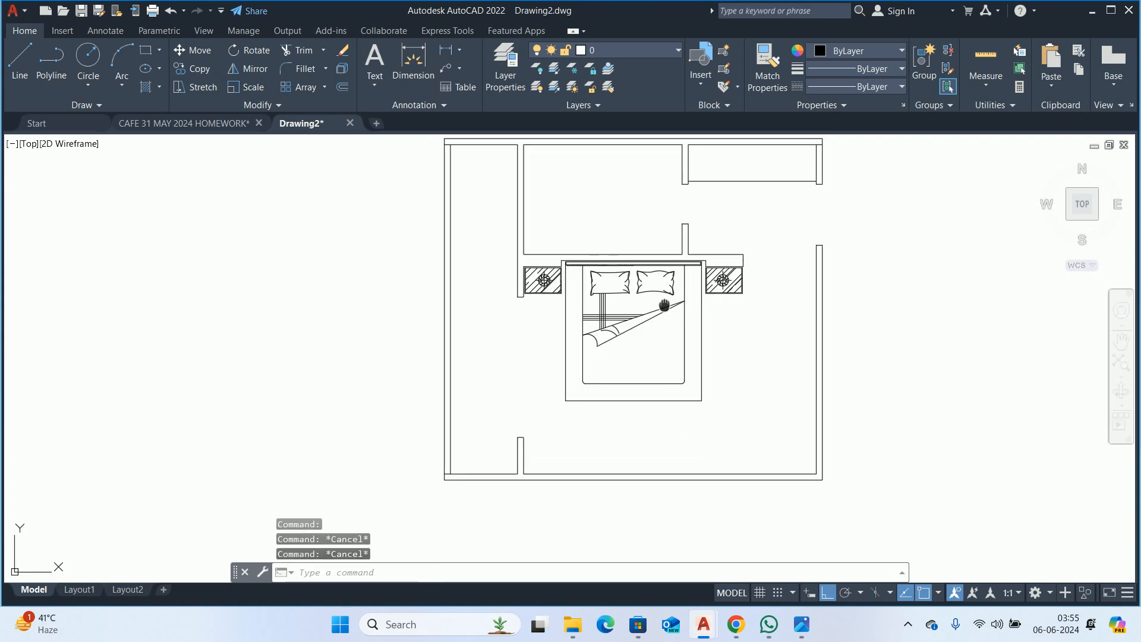
{"action": "middle_click_drag", "start_coordinate": [690, 299], "coordinate": [579, 326]}
{"action": "key", "text": "Escape"}
{"action": "scroll", "coordinate": [565, 312], "scroll_direction": "down", "scroll_amount": 4}
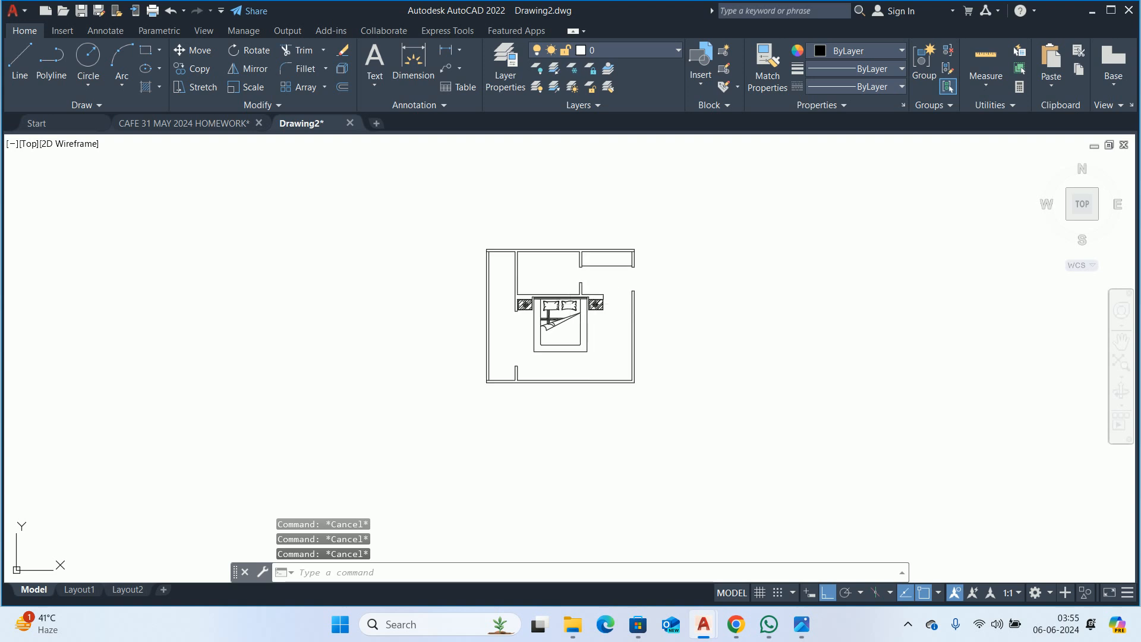
{"action": "scroll", "coordinate": [547, 329], "scroll_direction": "up", "scroll_amount": 4}
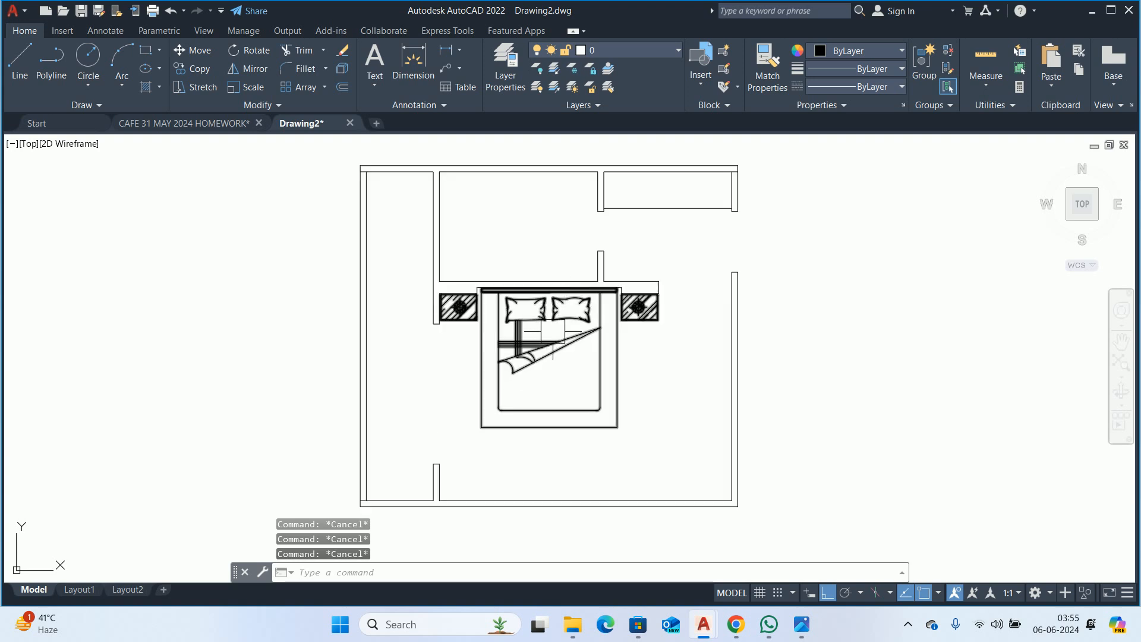
{"action": "type", "text": "h"}
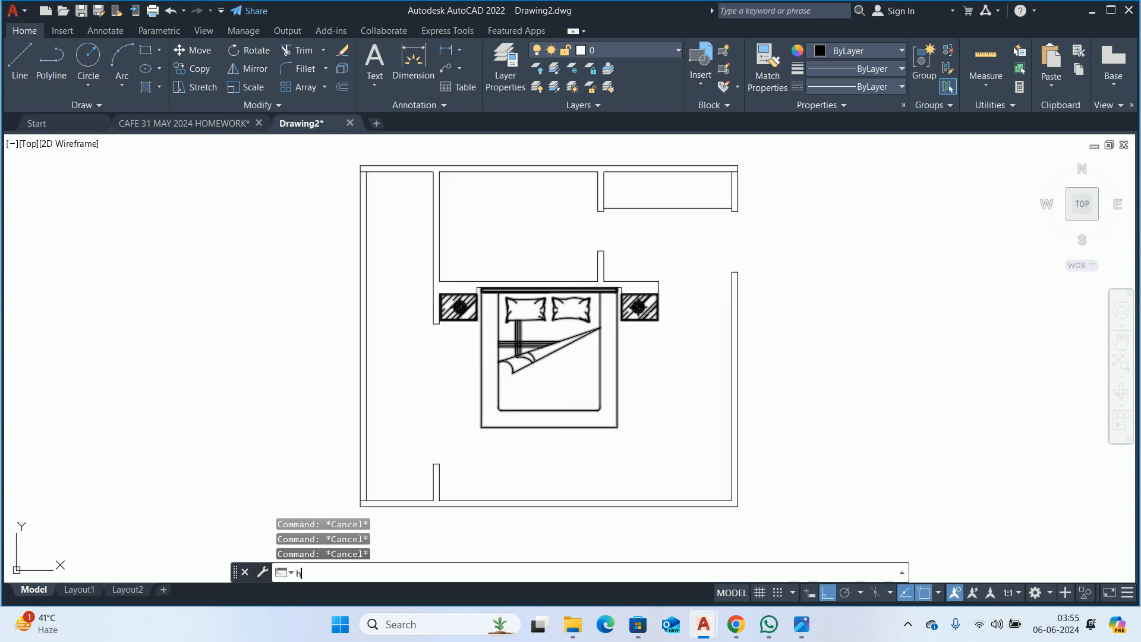
{"action": "key", "text": "Return"}
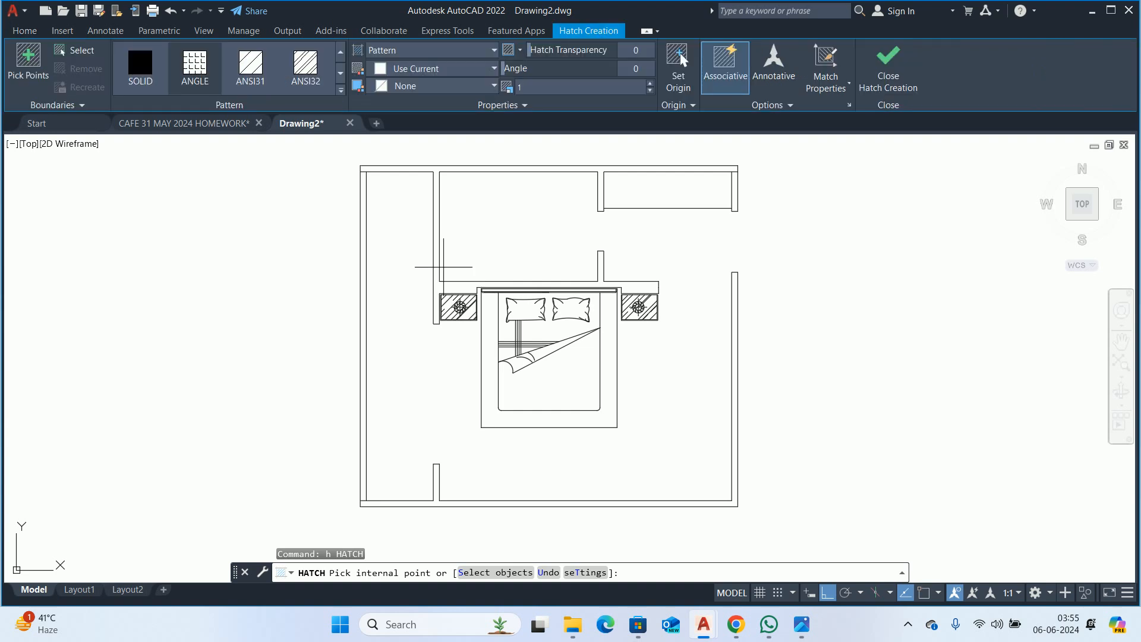
{"action": "key", "text": "Escape"}
- Draw a short horizontal line across the vertical partition wall, up and to the left of the bed
{"action": "type", "text": "l"}
{"action": "key", "text": "Return"}
{"action": "scroll", "coordinate": [438, 235], "scroll_direction": "up", "scroll_amount": 3}
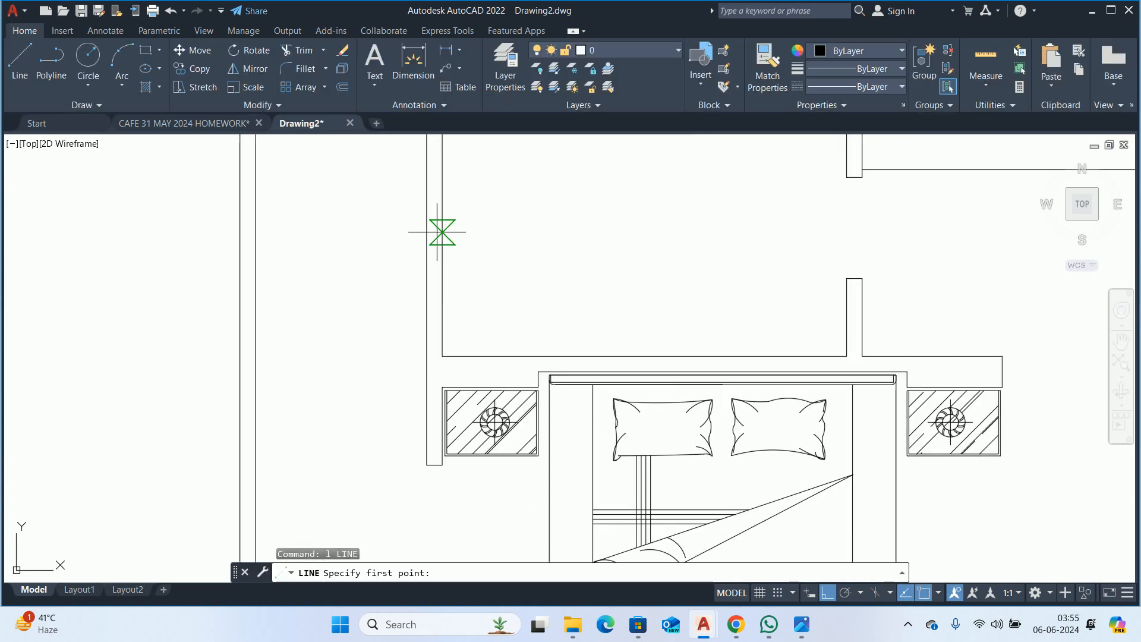
{"action": "left_click", "coordinate": [442, 215]}
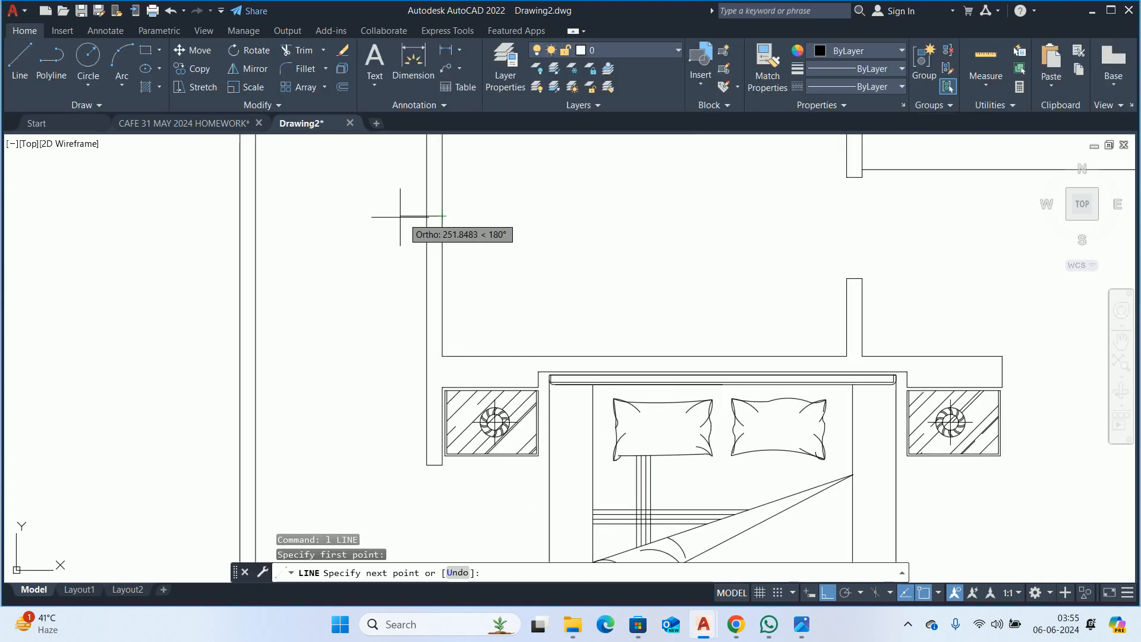
{"action": "left_click", "coordinate": [427, 216]}
{"action": "key", "text": "Escape"}
- Offset the short horizontal line across the vertical partition wall 600 downward twice to make two further divisions
{"action": "type", "text": "o"}
{"action": "key", "text": "Return"}
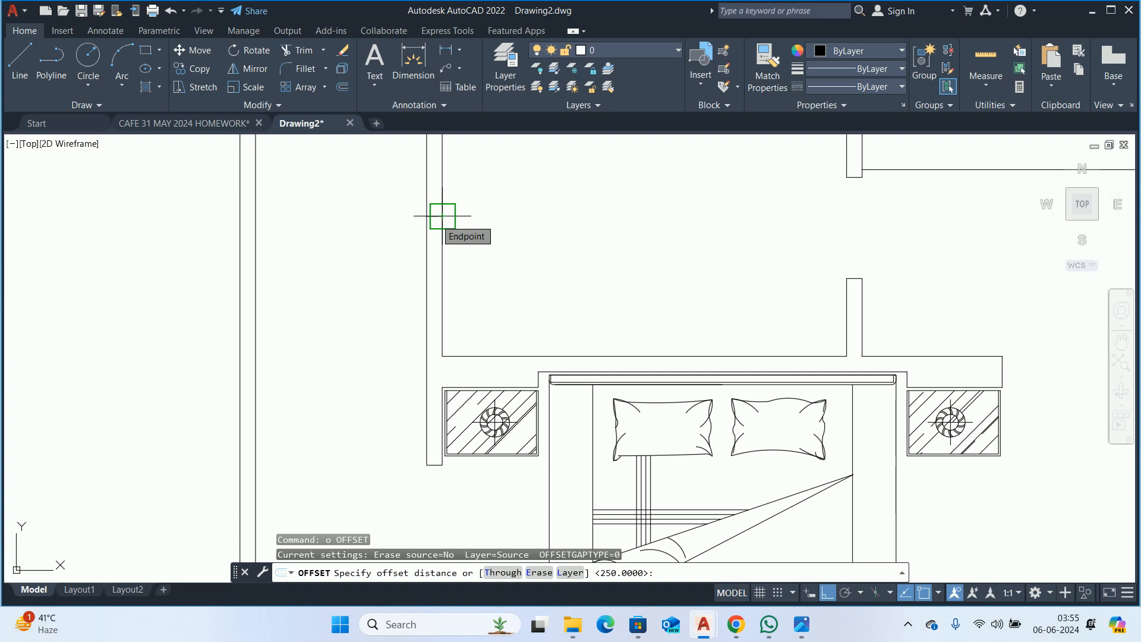
{"action": "type", "text": "600"}
{"action": "key", "text": "Return"}
{"action": "scroll", "coordinate": [445, 217], "scroll_direction": "up", "scroll_amount": 3}
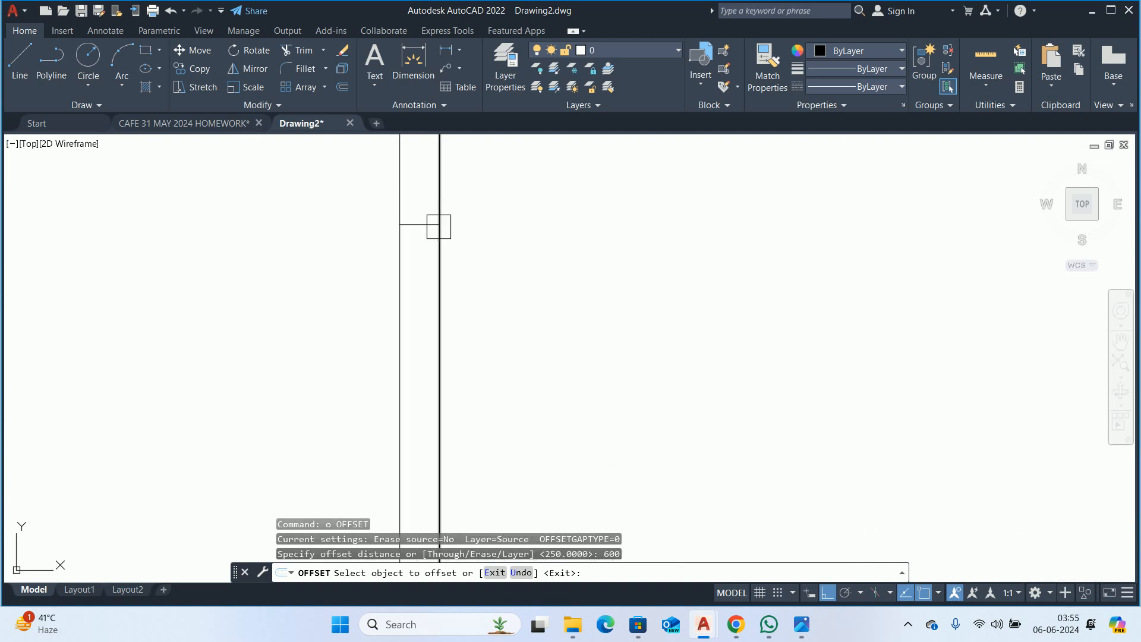
{"action": "left_click", "coordinate": [426, 225]}
{"action": "left_click", "coordinate": [419, 196]}
{"action": "left_click", "coordinate": [419, 224]}
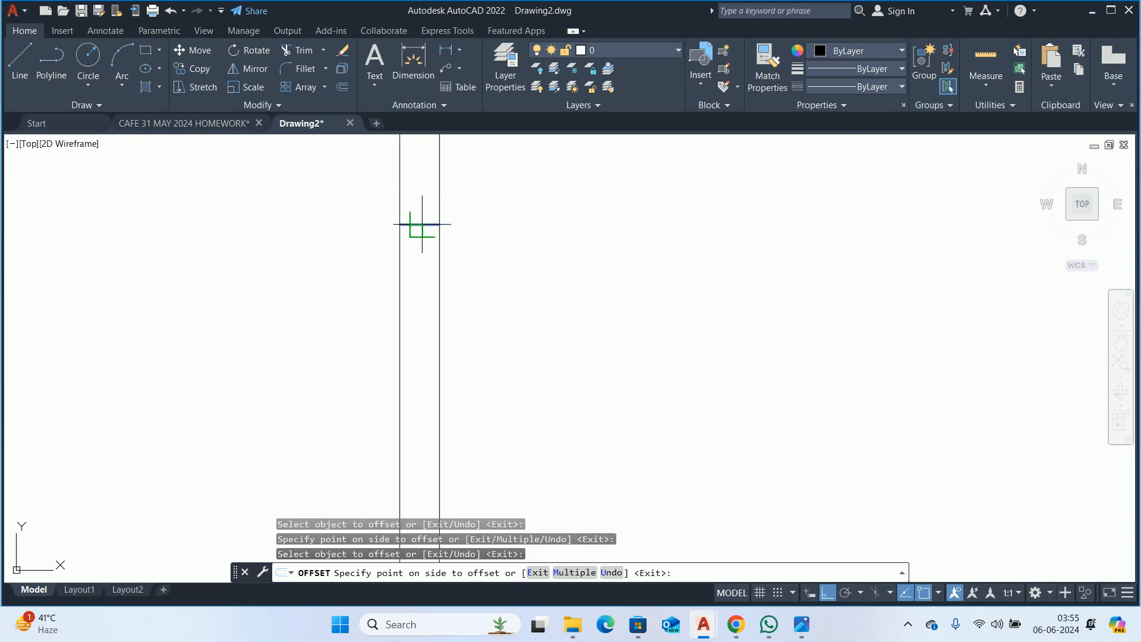
{"action": "left_click", "coordinate": [419, 294]}
{"action": "key", "text": "Return"}
{"action": "scroll", "coordinate": [383, 247], "scroll_direction": "down", "scroll_amount": 3}
- Draw a vertical line inside the partition wall from the midpoint of the topmost short line to the midpoint of the lowest
{"action": "type", "text": "l"}
{"action": "key", "text": "Return"}
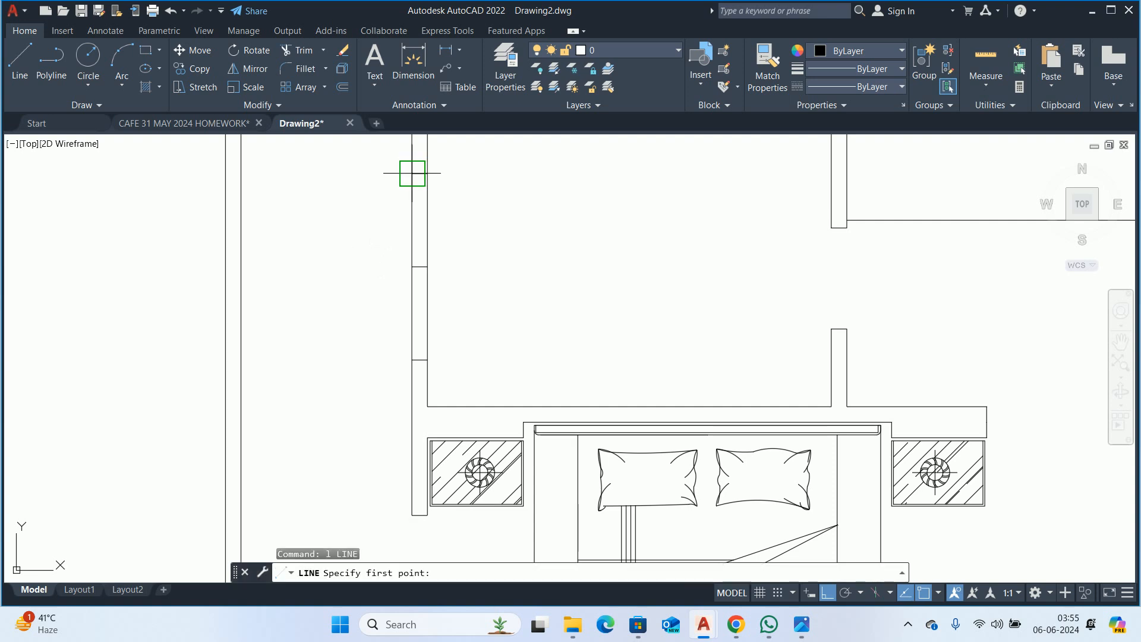
{"action": "scroll", "coordinate": [425, 157], "scroll_direction": "up", "scroll_amount": 3}
{"action": "left_click", "coordinate": [399, 197]}
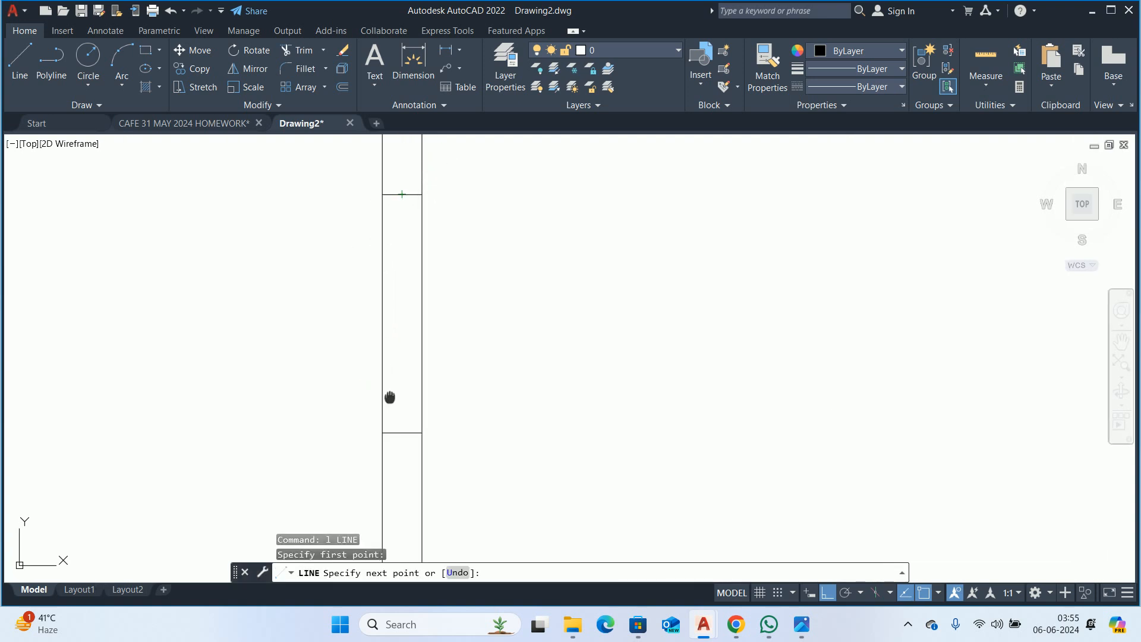
{"action": "scroll", "coordinate": [382, 416], "scroll_direction": "down", "scroll_amount": 2}
{"action": "left_click", "coordinate": [373, 454]}
{"action": "key", "text": "Return"}
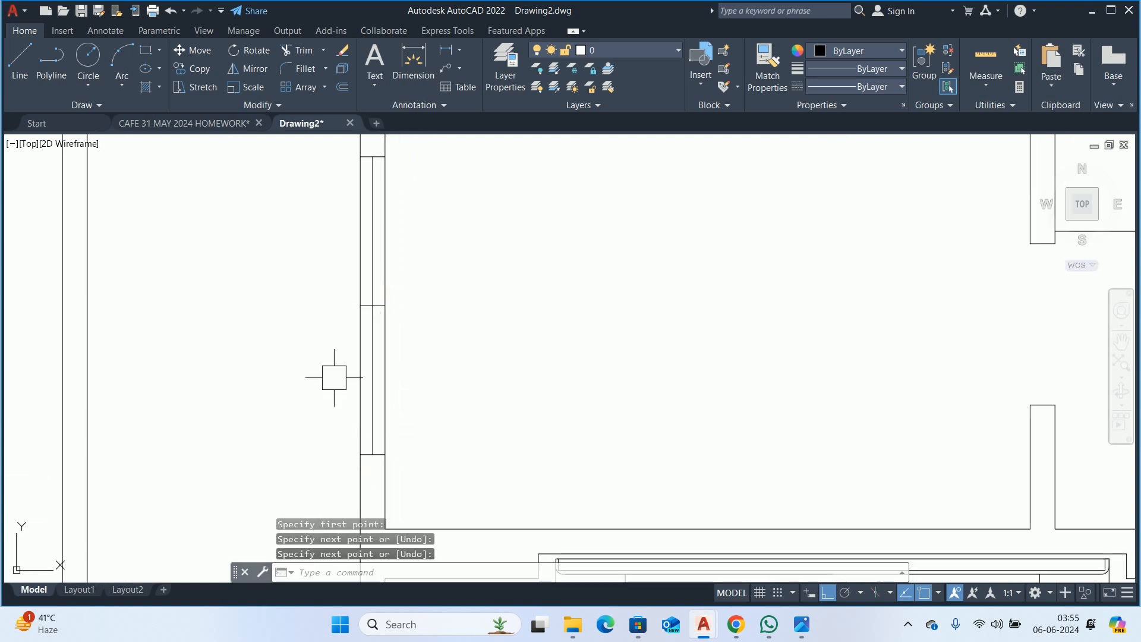
- Delete the middle short line crossing the partition wall opening
{"action": "key", "text": "Escape"}
{"action": "left_click", "coordinate": [287, 292]}
{"action": "left_click", "coordinate": [515, 365]}
{"action": "key", "text": "Delete"}
{"action": "scroll", "coordinate": [523, 405], "scroll_direction": "down", "scroll_amount": 5}
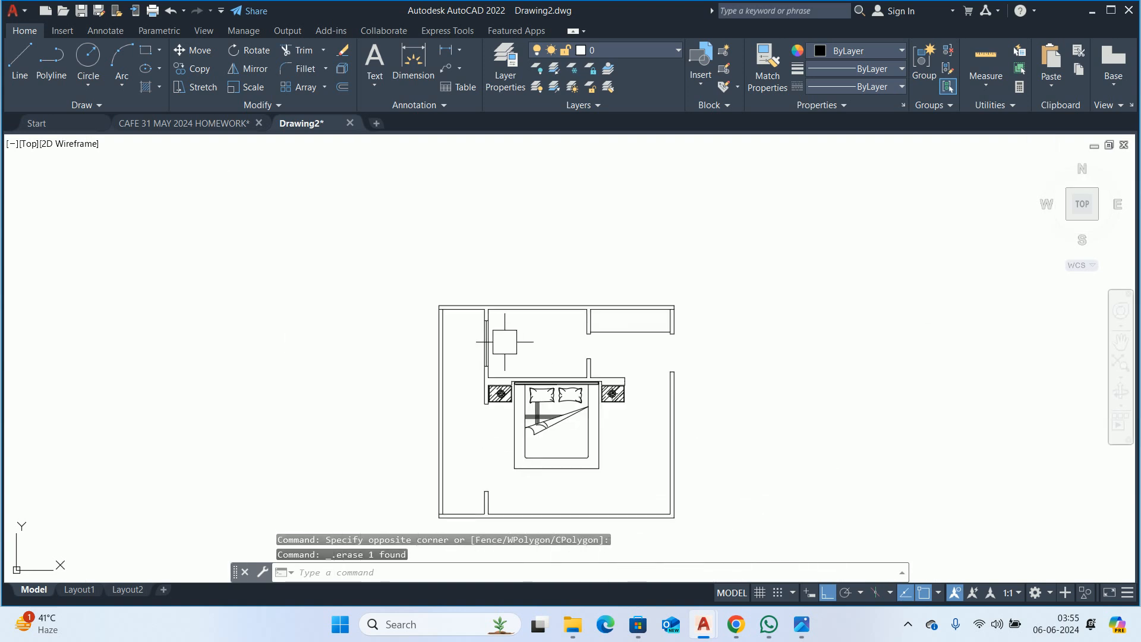
- Start a hatch and pick inside the headboard wall, upper wall, right-hand stub, right wall and lower wall, leaving the outer left wall unfilled
{"action": "scroll", "coordinate": [513, 357], "scroll_direction": "up", "scroll_amount": 2}
{"action": "key", "text": "Escape"}
{"action": "key", "text": "Escape"}
{"action": "key", "text": "Escape"}
{"action": "type", "text": "h"}
{"action": "key", "text": "Return"}
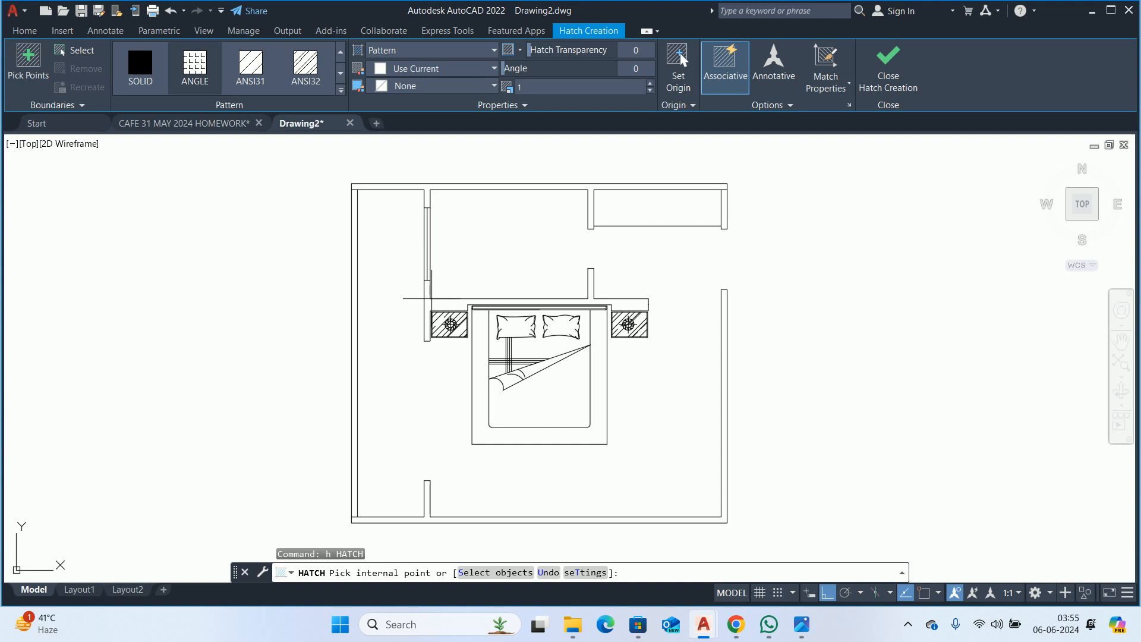
{"action": "left_click", "coordinate": [429, 299]}
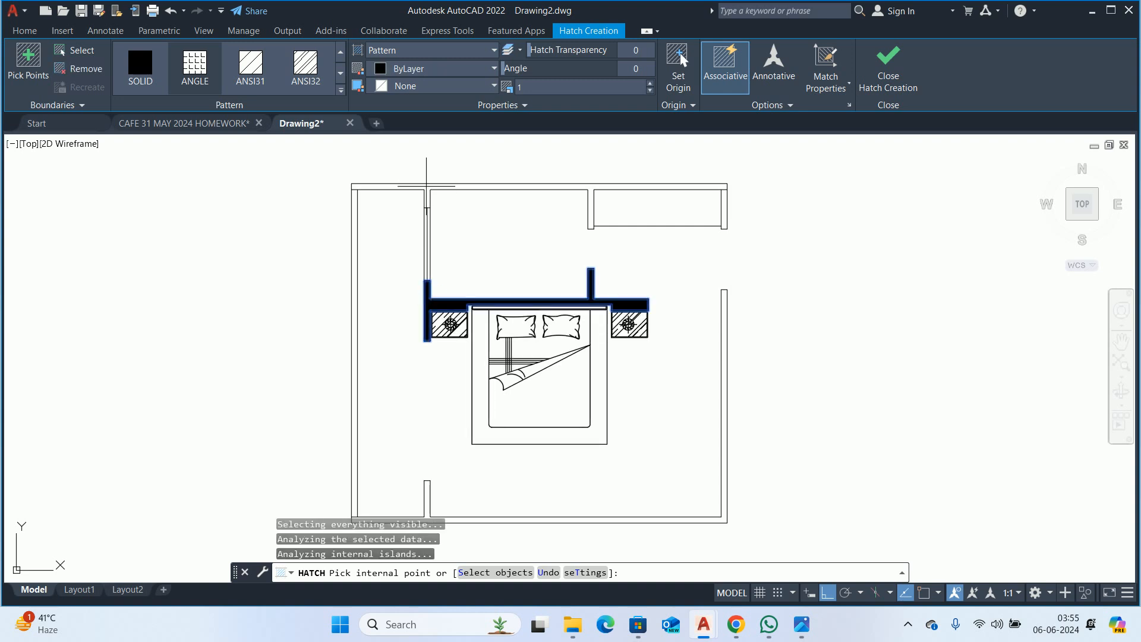
{"action": "left_click", "coordinate": [426, 186]}
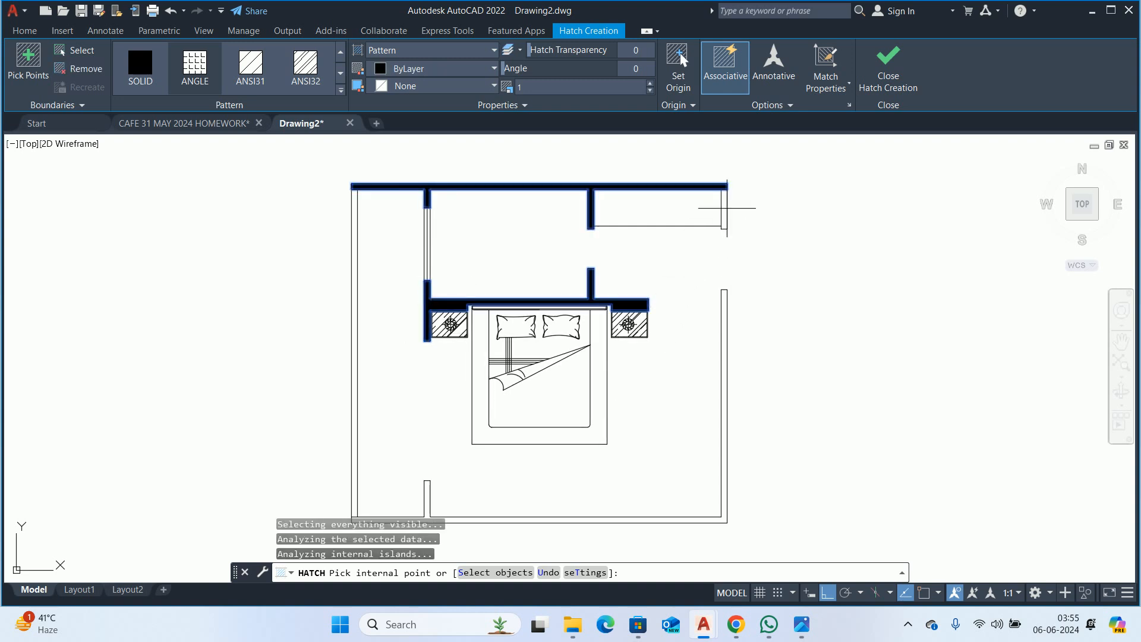
{"action": "left_click", "coordinate": [723, 211]}
{"action": "left_click", "coordinate": [661, 319]}
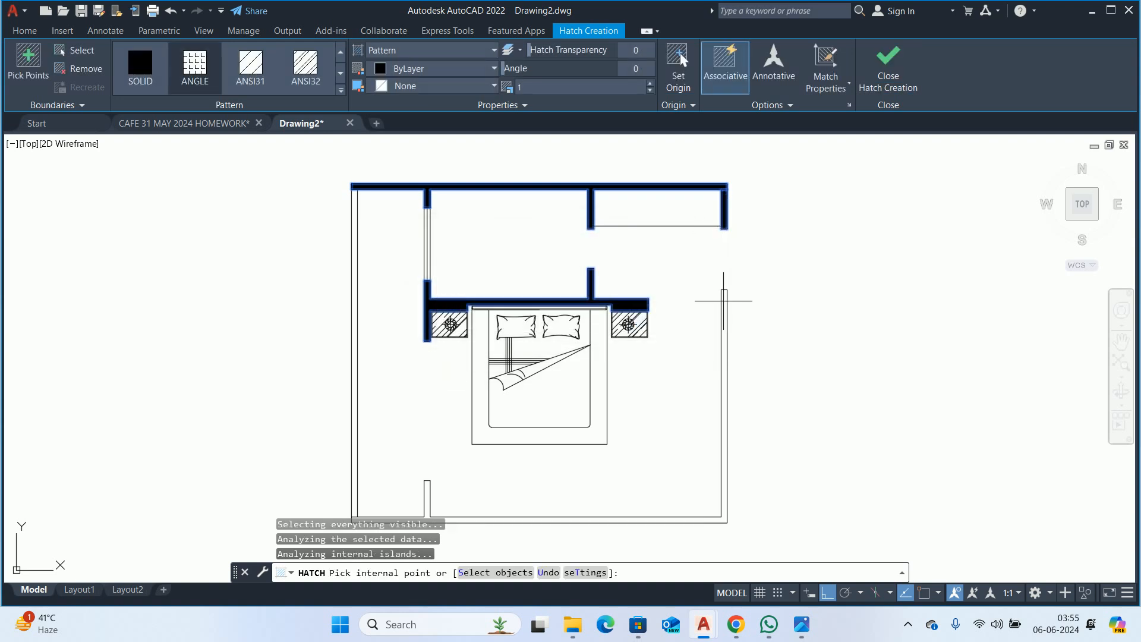
{"action": "middle_click_drag", "start_coordinate": [687, 272], "coordinate": [648, 349]}
- Set the wall hatch to the ANSI31 pattern with colour 8 and scale 15, and finish the hatch
{"action": "left_click", "coordinate": [266, 82]}
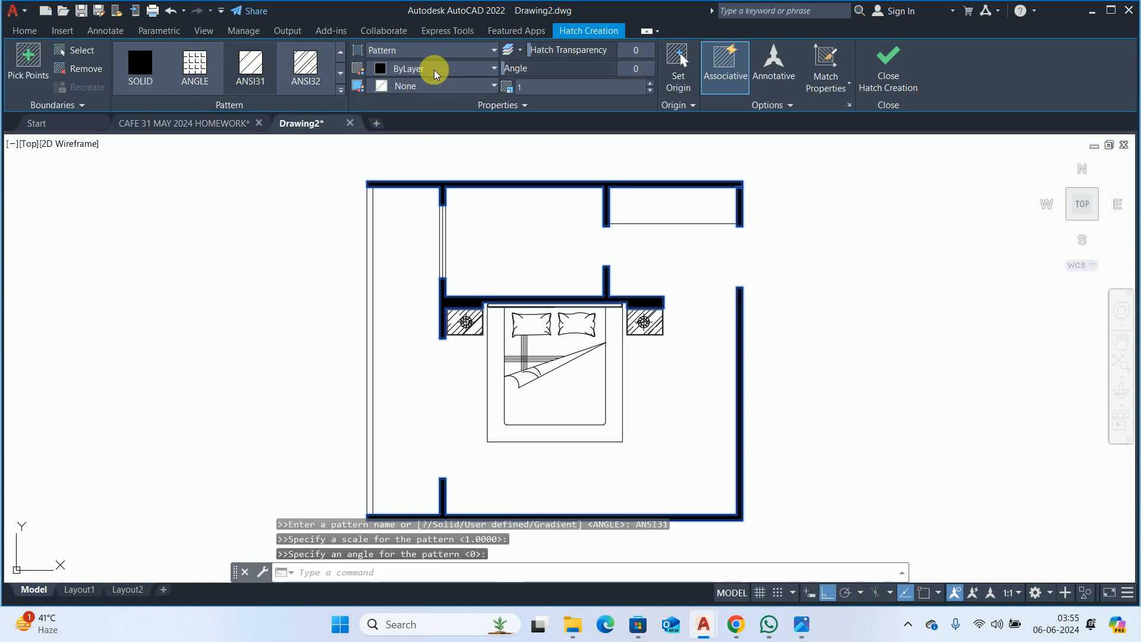
{"action": "left_click", "coordinate": [428, 69]}
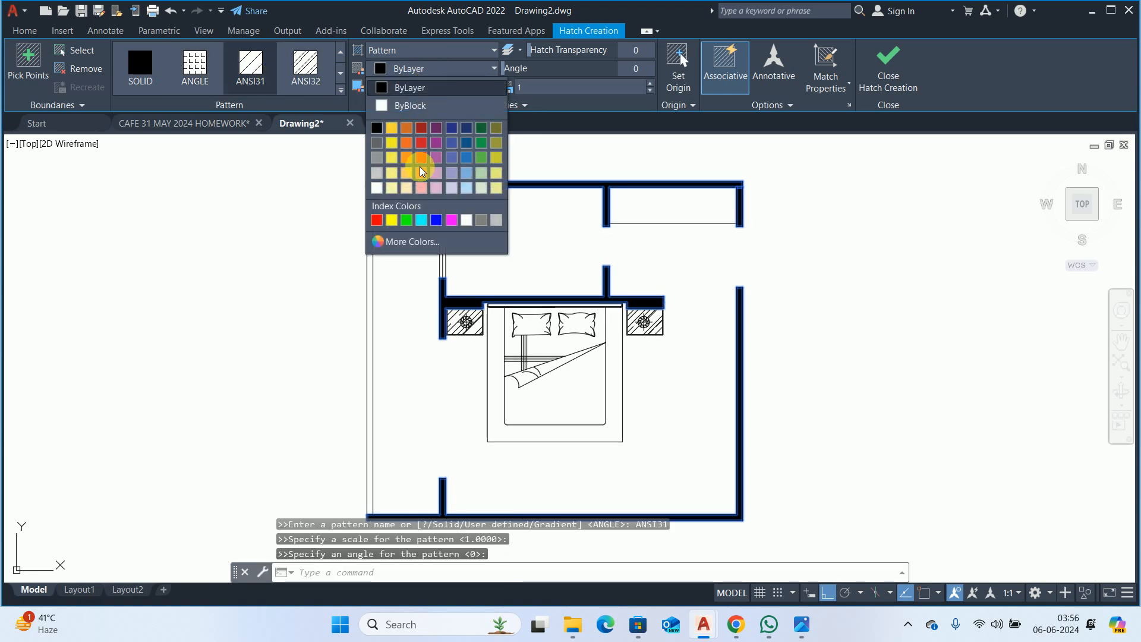
{"action": "left_click", "coordinate": [479, 222]}
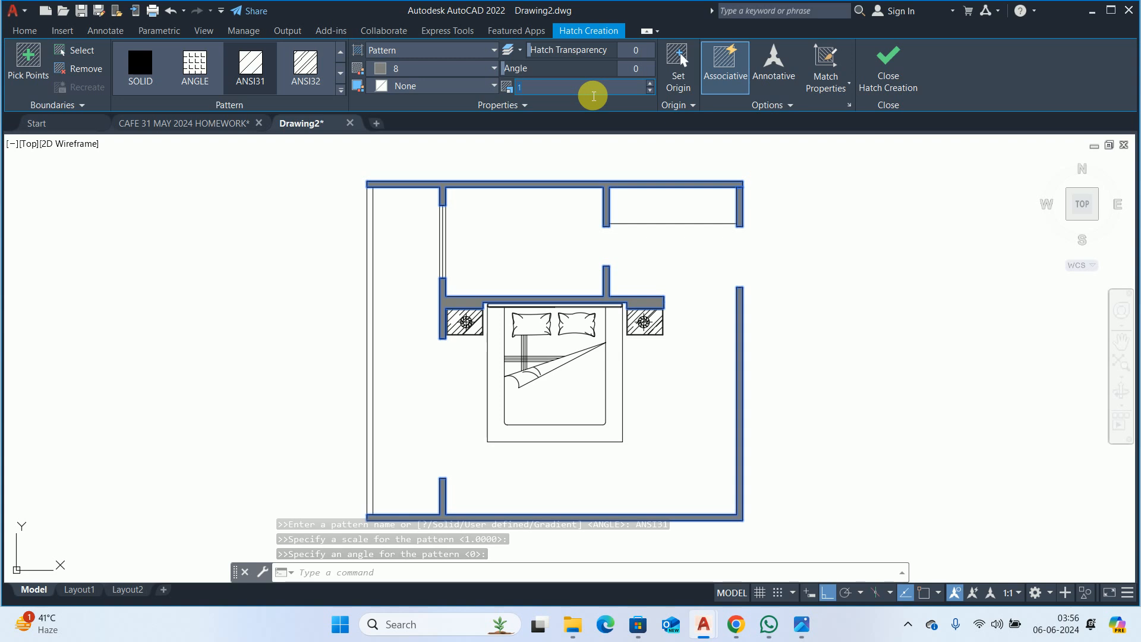
{"action": "type", "text": "25"}
{"action": "key", "text": "Return"}
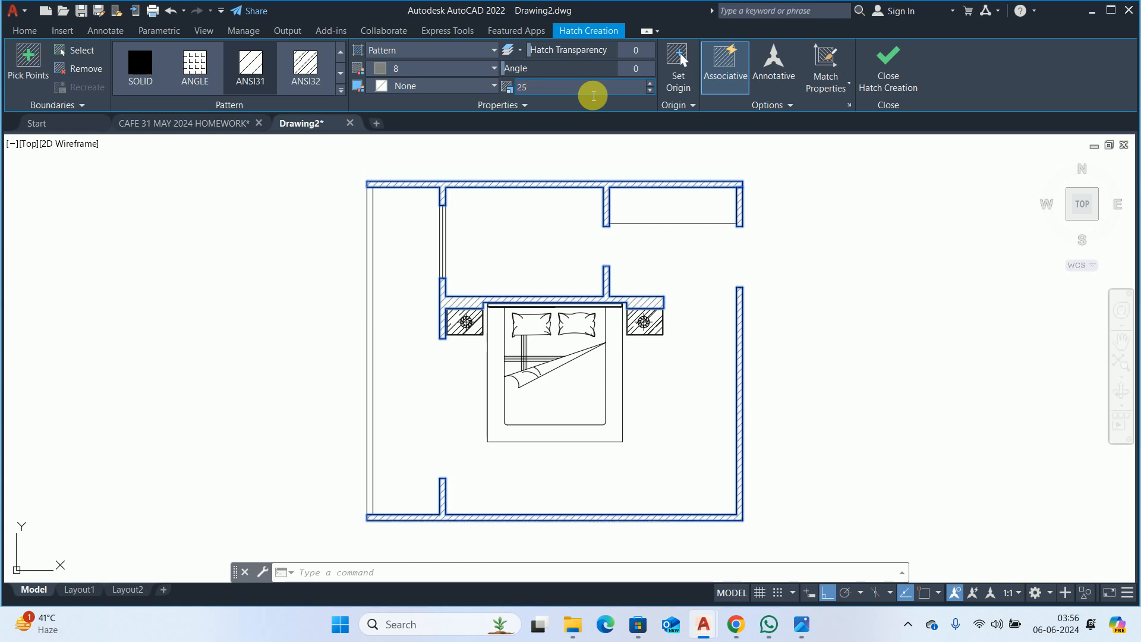
{"action": "type", "text": "5"}
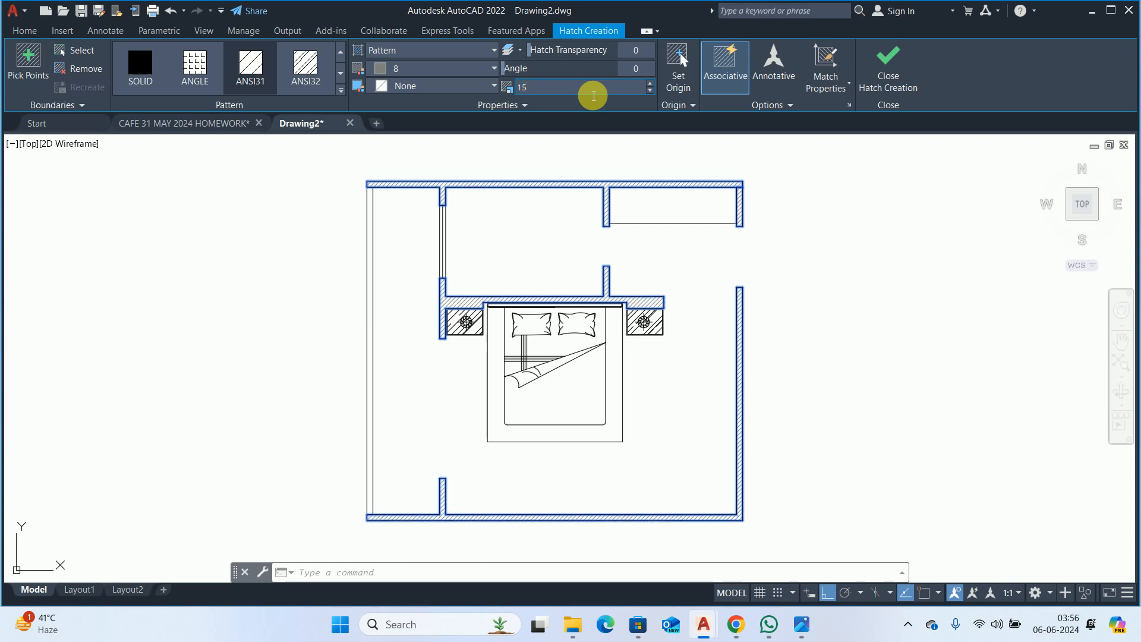
{"action": "left_click", "coordinate": [879, 60]}
{"action": "key", "text": "Escape"}
{"action": "scroll", "coordinate": [653, 286], "scroll_direction": "up", "scroll_amount": 2}
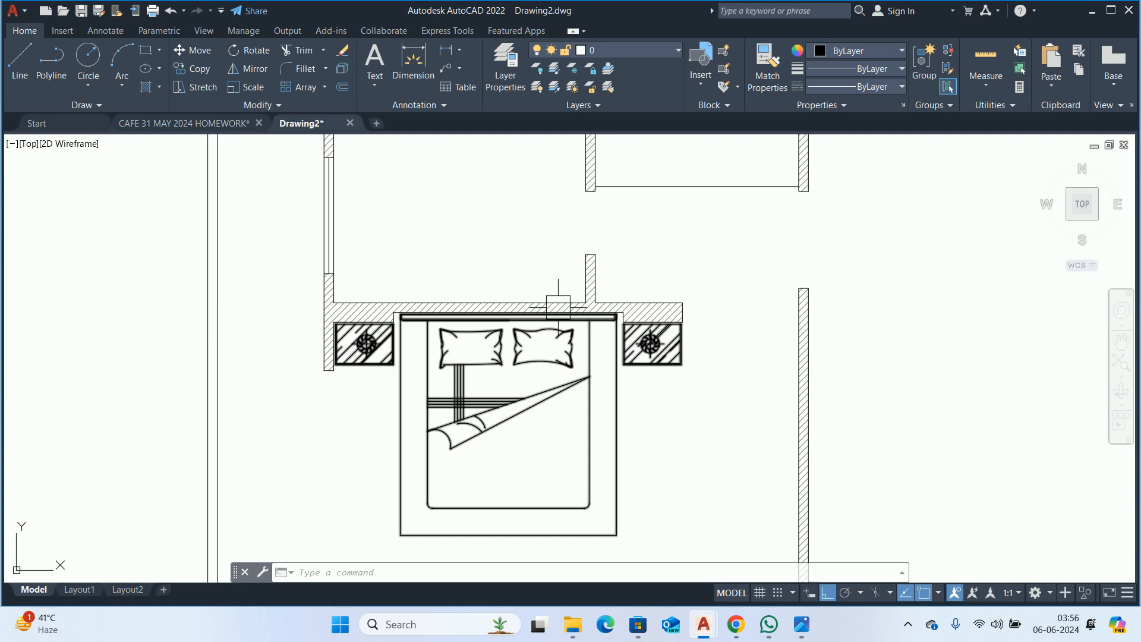
{"action": "type", "text": "co"}
{"action": "key", "text": "Return"}
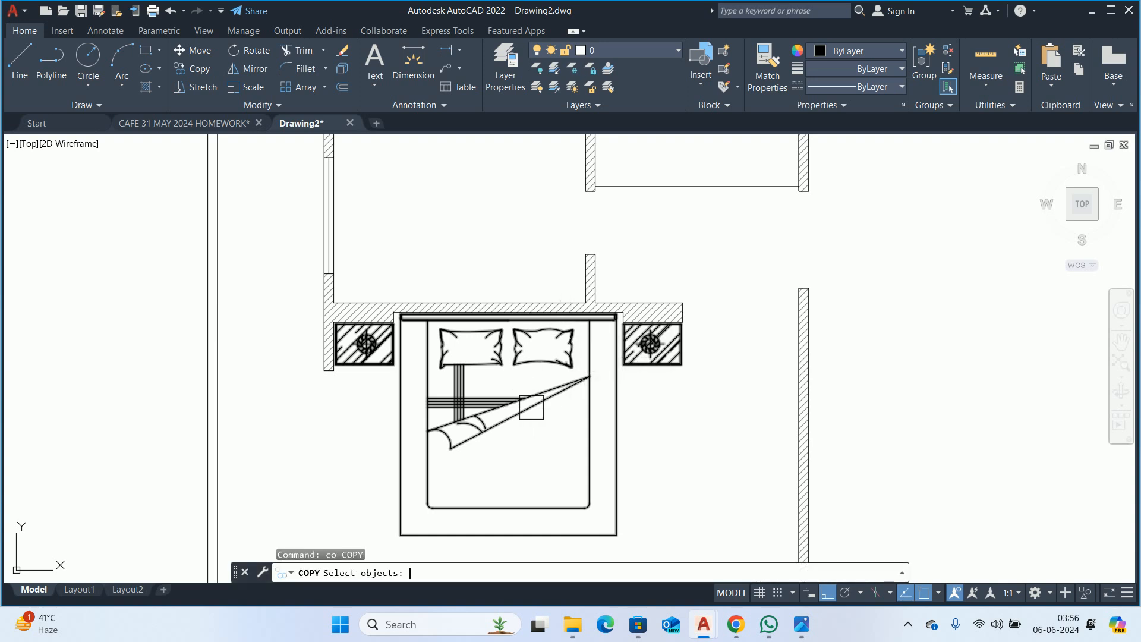
{"action": "key", "text": "Escape"}
{"action": "key", "text": "Escape"}
{"action": "key", "text": "Escape"}
{"action": "scroll", "coordinate": [537, 324], "scroll_direction": "down", "scroll_amount": 5}
{"action": "scroll", "coordinate": [537, 324], "scroll_direction": "up", "scroll_amount": 3}
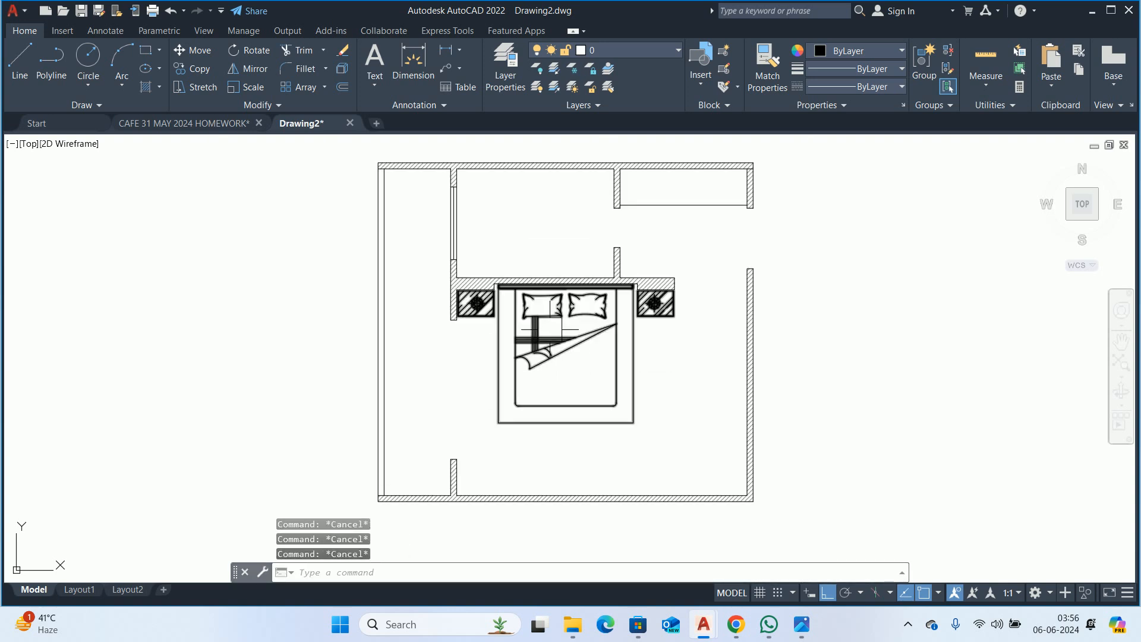
{"action": "type", "text": "pl"}
{"action": "key", "text": "Return"}
{"action": "scroll", "coordinate": [544, 287], "scroll_direction": "up", "scroll_amount": 2}
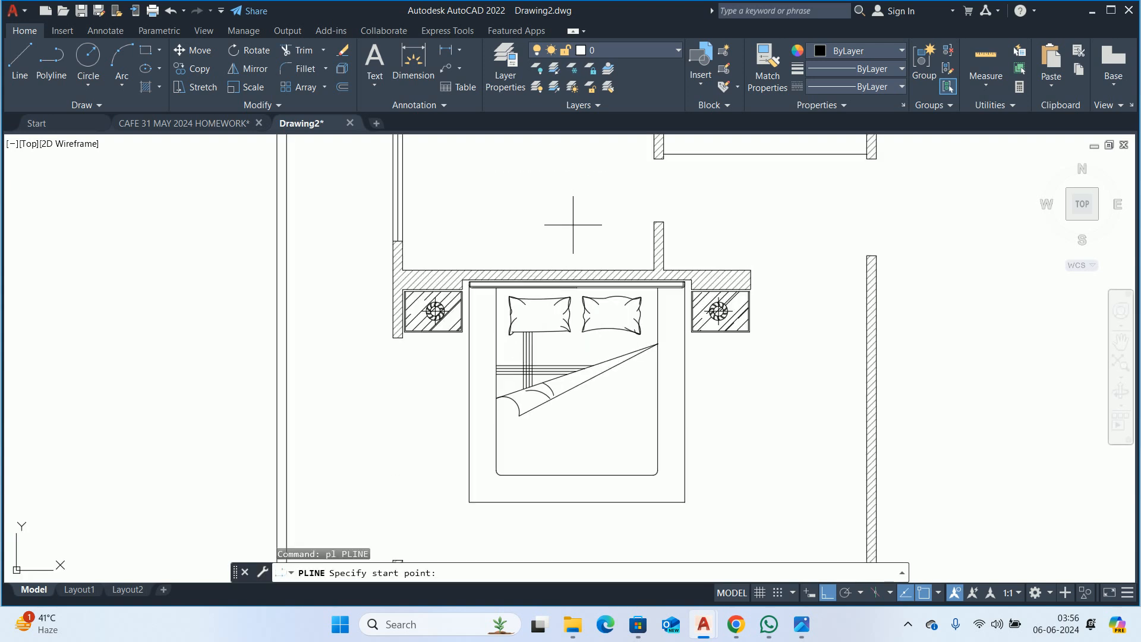
{"action": "key", "text": "Escape"}
{"action": "key", "text": "Escape"}
{"action": "key", "text": "Escape"}
{"action": "scroll", "coordinate": [603, 372], "scroll_direction": "down", "scroll_amount": 6}
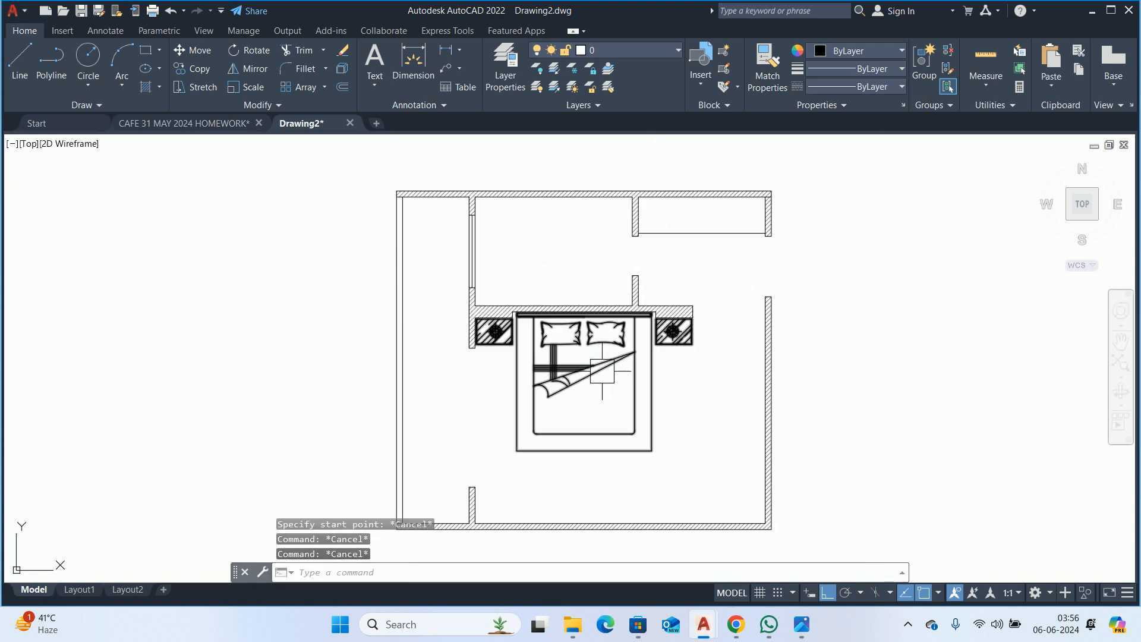
- Copy the whole bedroom plan with its furniture horizontally to the right of the original
{"action": "type", "text": "co"}
{"action": "key", "text": "Return"}
{"action": "left_click", "coordinate": [473, 266]}
{"action": "left_click", "coordinate": [803, 517]}
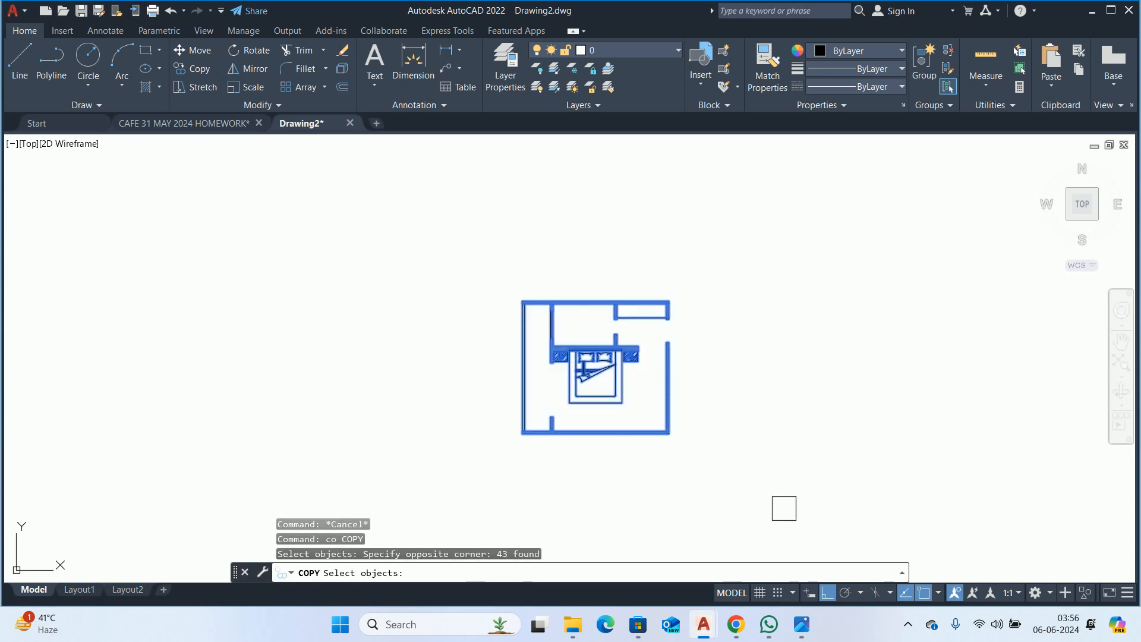
{"action": "key", "text": "Return"}
{"action": "left_click", "coordinate": [656, 500]}
{"action": "left_click", "coordinate": [887, 499]}
{"action": "key", "text": "Escape"}
{"action": "key", "text": "Escape"}
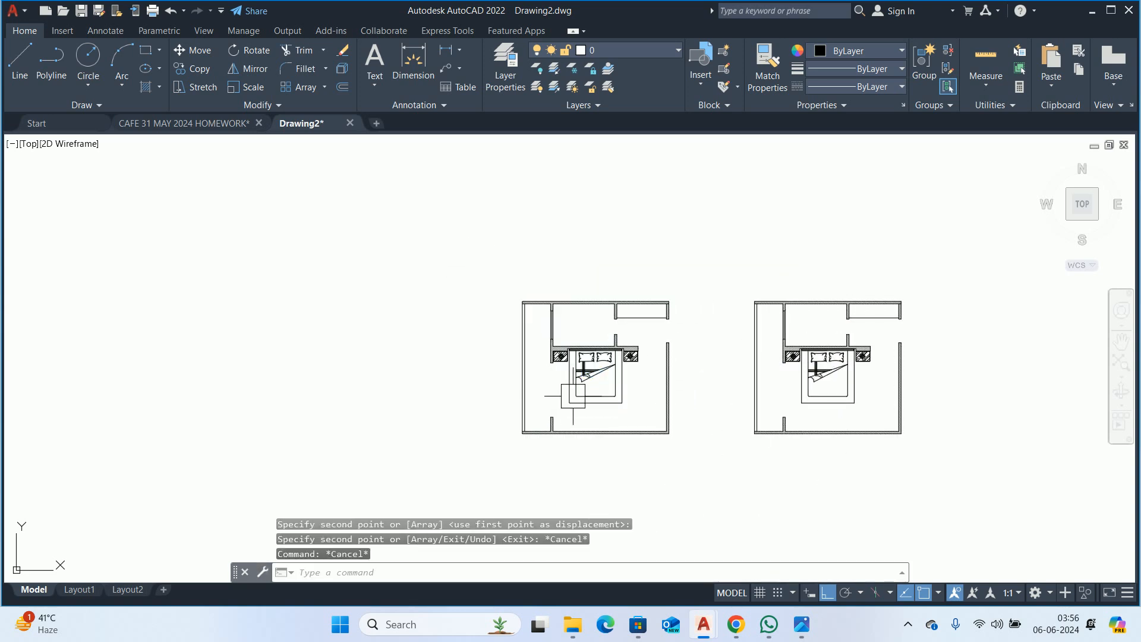
{"action": "scroll", "coordinate": [573, 415], "scroll_direction": "up", "scroll_amount": 4}
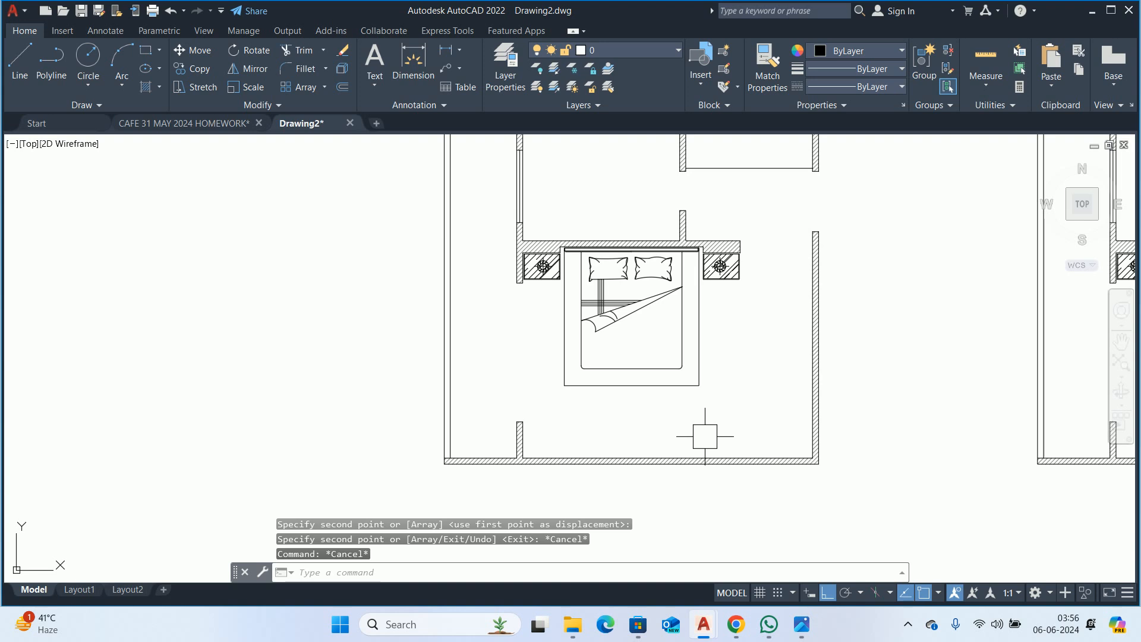
{"action": "middle_click_drag", "start_coordinate": [582, 333], "coordinate": [590, 439]}
{"action": "scroll", "coordinate": [590, 439], "scroll_direction": "down", "scroll_amount": 2}
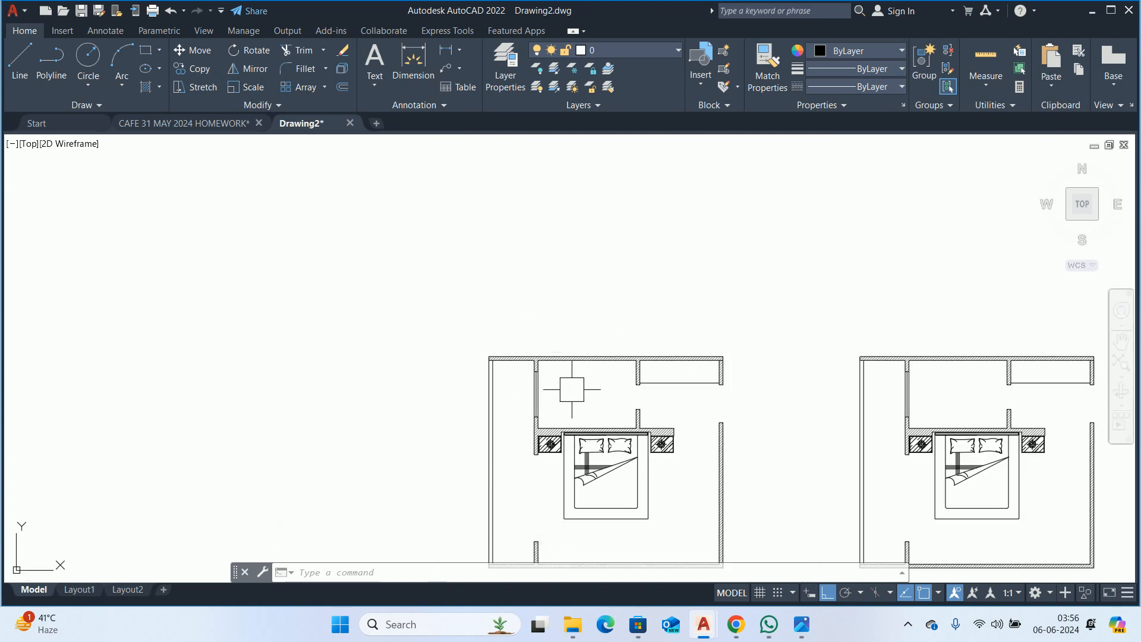
{"action": "scroll", "coordinate": [571, 388], "scroll_direction": "up", "scroll_amount": 4}
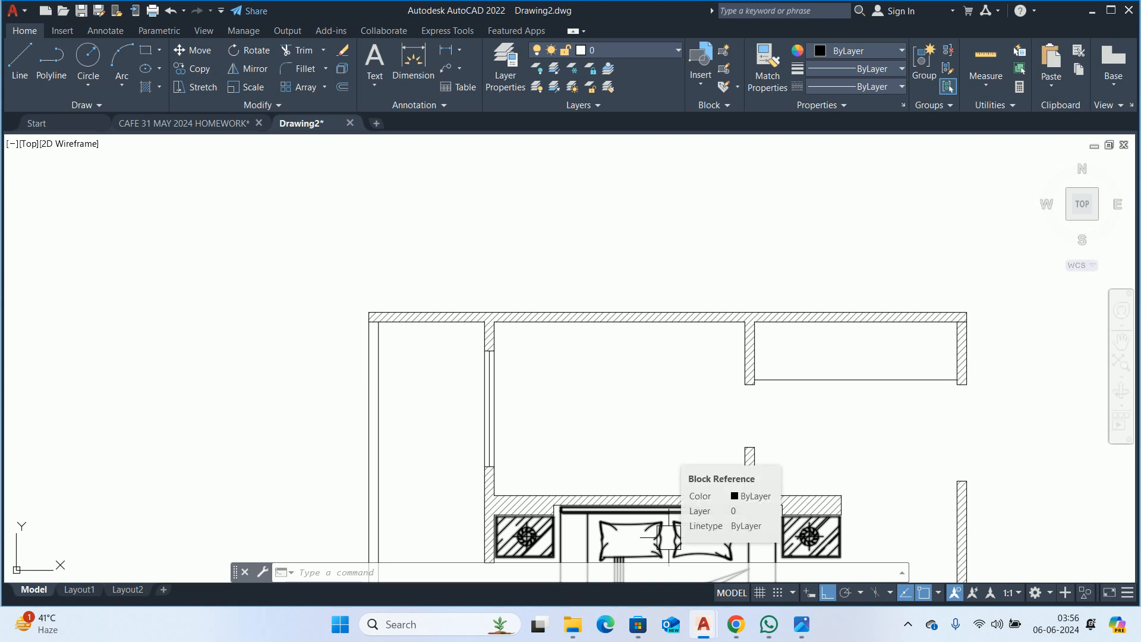
{"action": "key", "text": "Escape"}
{"action": "key", "text": "Escape"}
{"action": "key", "text": "Escape"}
{"action": "type", "text": "dli"}
{"action": "key", "text": "Return"}
{"action": "key", "text": "Escape"}
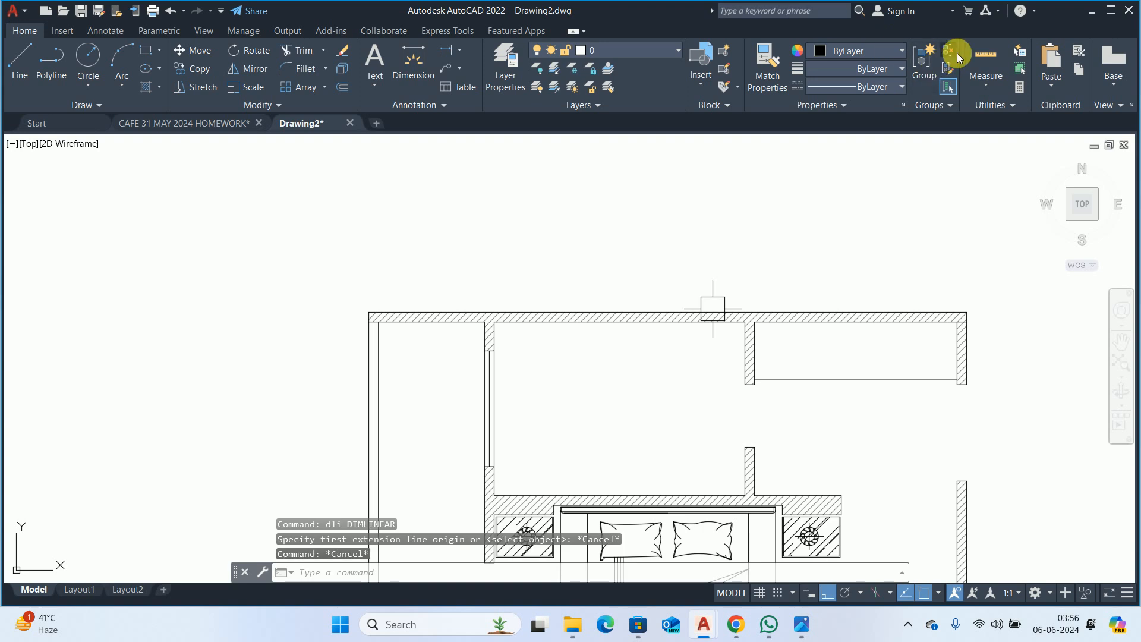
- Quick-measure the width, depth and wall stubs of the small room above the bed in the original plan
{"action": "left_click", "coordinate": [986, 57]}
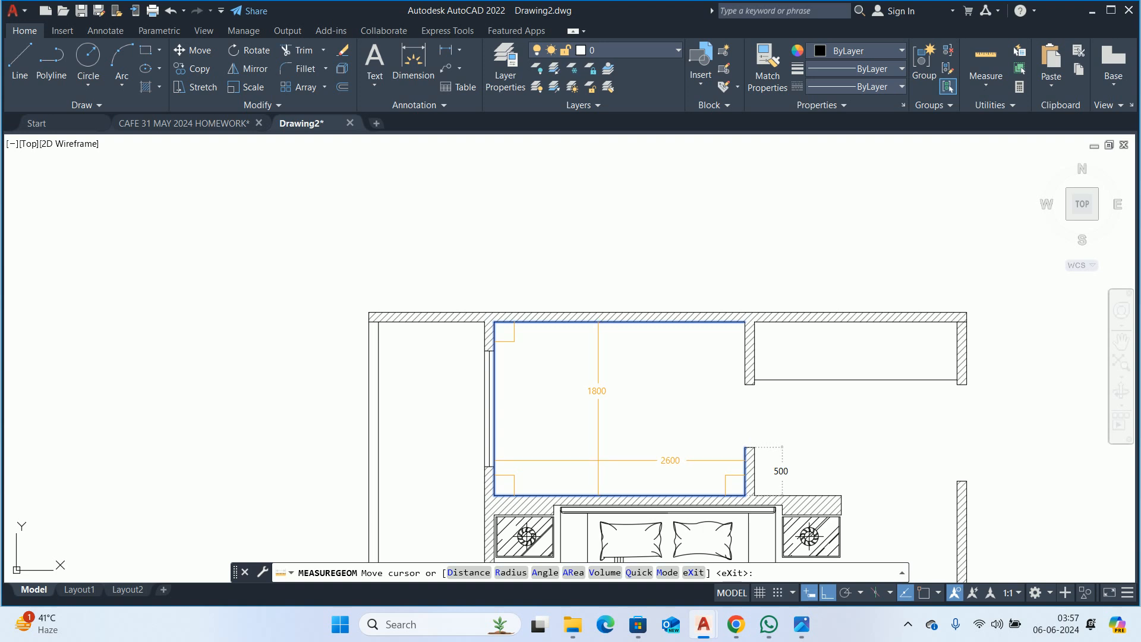
{"action": "key", "text": "Escape"}
{"action": "key", "text": "Escape"}
{"action": "middle_click_drag", "start_coordinate": [618, 327], "coordinate": [573, 245]}
{"action": "left_click", "coordinate": [985, 59]}
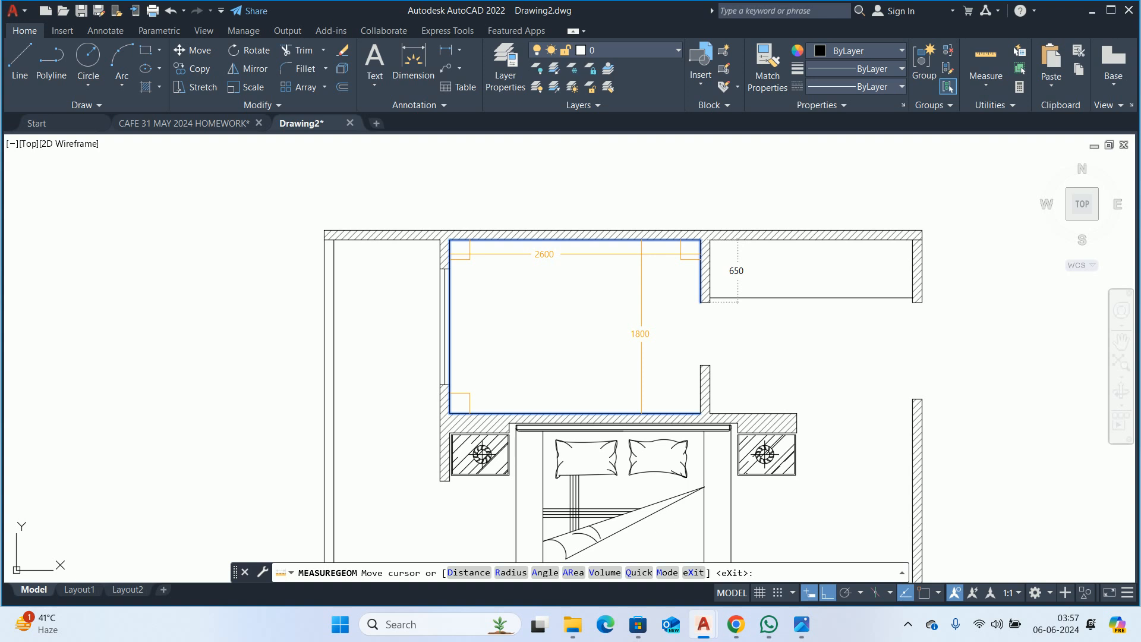
{"action": "key", "text": "Escape"}
- Delete the double bed block with its bedside tables from the copied plan
{"action": "scroll", "coordinate": [583, 247], "scroll_direction": "down", "scroll_amount": 5}
{"action": "scroll", "coordinate": [556, 240], "scroll_direction": "up", "scroll_amount": 3}
{"action": "scroll", "coordinate": [556, 240], "scroll_direction": "up", "scroll_amount": 2}
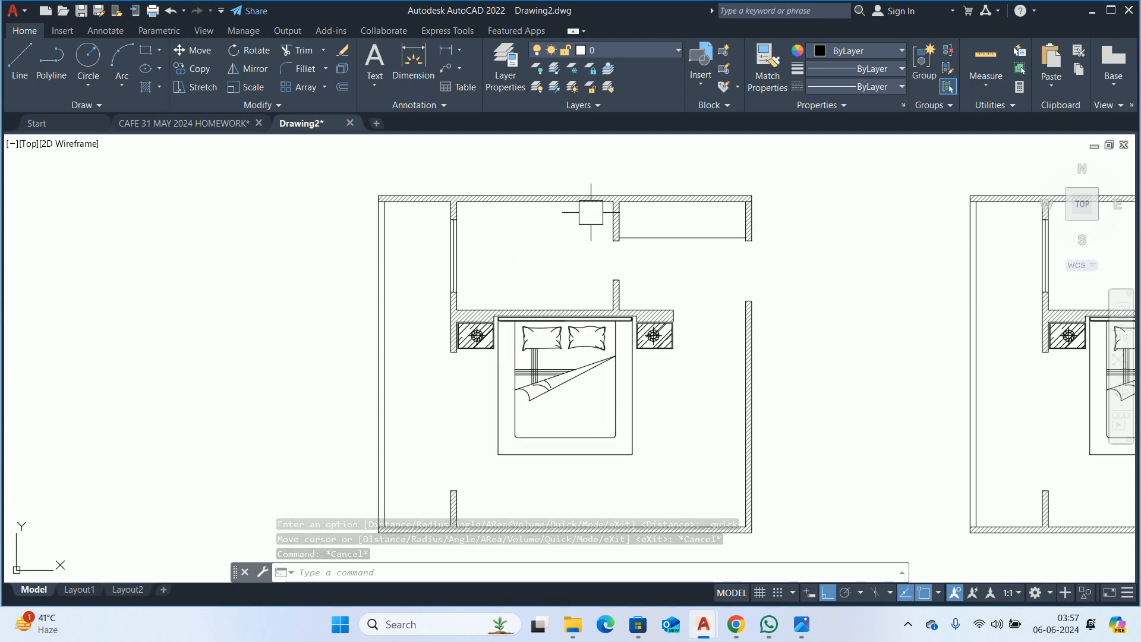
{"action": "middle_click_drag", "start_coordinate": [555, 337], "coordinate": [515, 264]}
{"action": "scroll", "coordinate": [515, 265], "scroll_direction": "down", "scroll_amount": 2}
{"action": "middle_click_drag", "start_coordinate": [753, 290], "coordinate": [393, 348]}
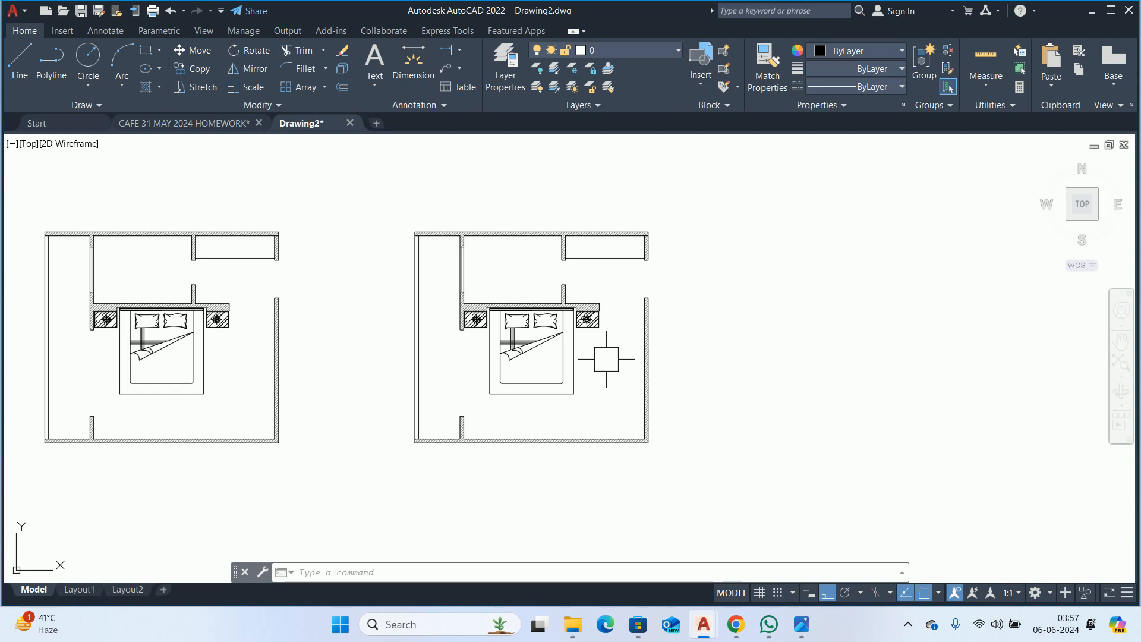
{"action": "left_click", "coordinate": [565, 354]}
{"action": "key", "text": "Delete"}
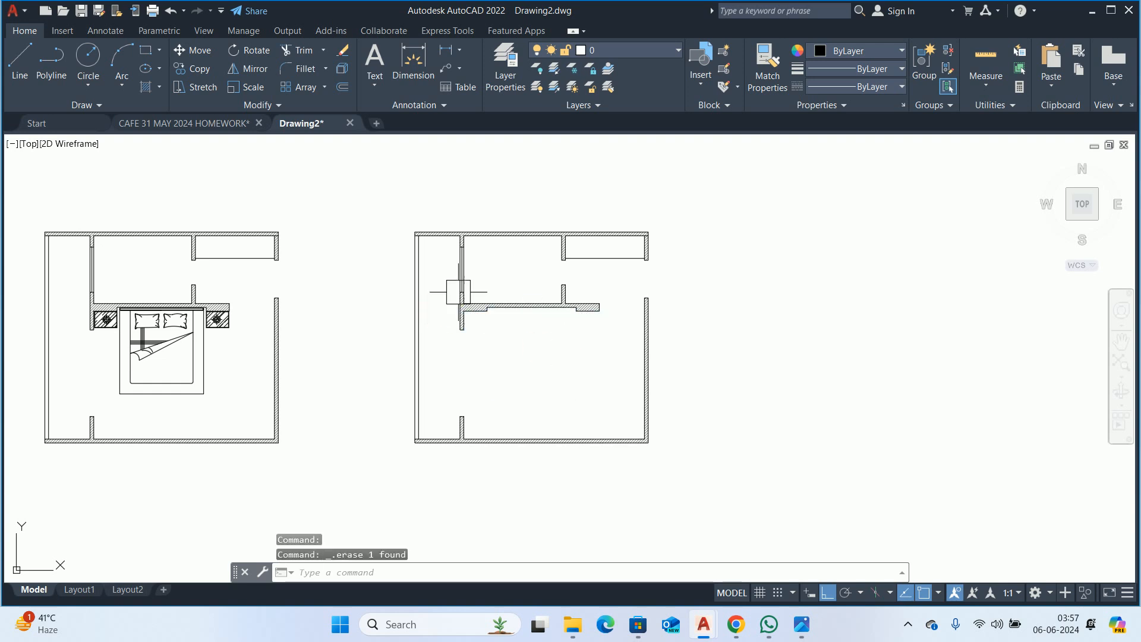
{"action": "scroll", "coordinate": [517, 300], "scroll_direction": "up", "scroll_amount": 5}
{"action": "key", "text": "Escape"}
{"action": "key", "text": "Escape"}
{"action": "type", "text": "pl"}
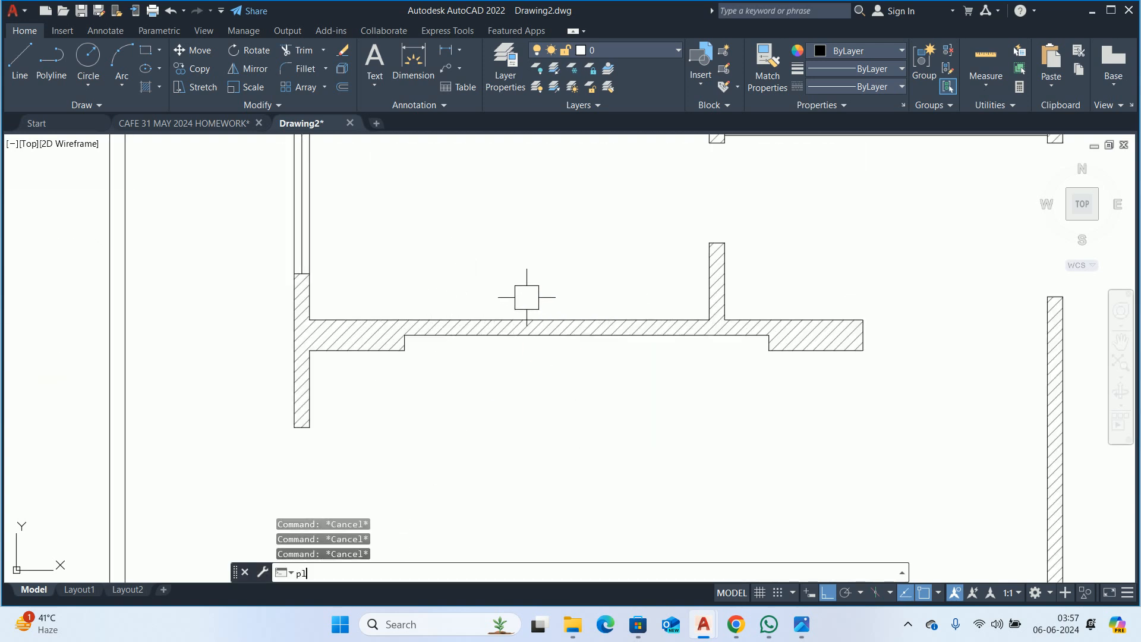
{"action": "key", "text": "Return"}
{"action": "key", "text": "Escape"}
{"action": "key", "text": "Escape"}
- Offset the lower edge line of the headboard wall's recess slightly downward in the copied plan
{"action": "type", "text": "o"}
{"action": "key", "text": "Return"}
{"action": "type", "text": "2"}
{"action": "key", "text": "Return"}
{"action": "scroll", "coordinate": [553, 333], "scroll_direction": "up", "scroll_amount": 5}
{"action": "left_click", "coordinate": [551, 324]}
{"action": "left_click", "coordinate": [548, 371]}
{"action": "key", "text": "Escape"}
{"action": "key", "text": "Escape"}
{"action": "key", "text": "Escape"}
{"action": "key", "text": "Escape"}
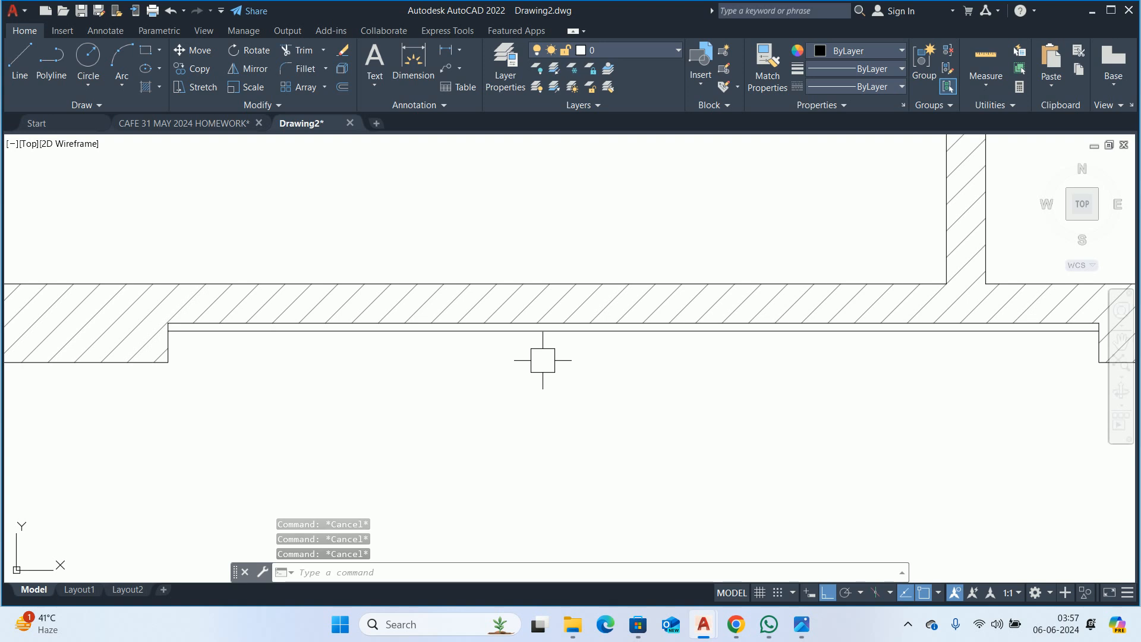
{"action": "scroll", "coordinate": [543, 359], "scroll_direction": "down", "scroll_amount": 5}
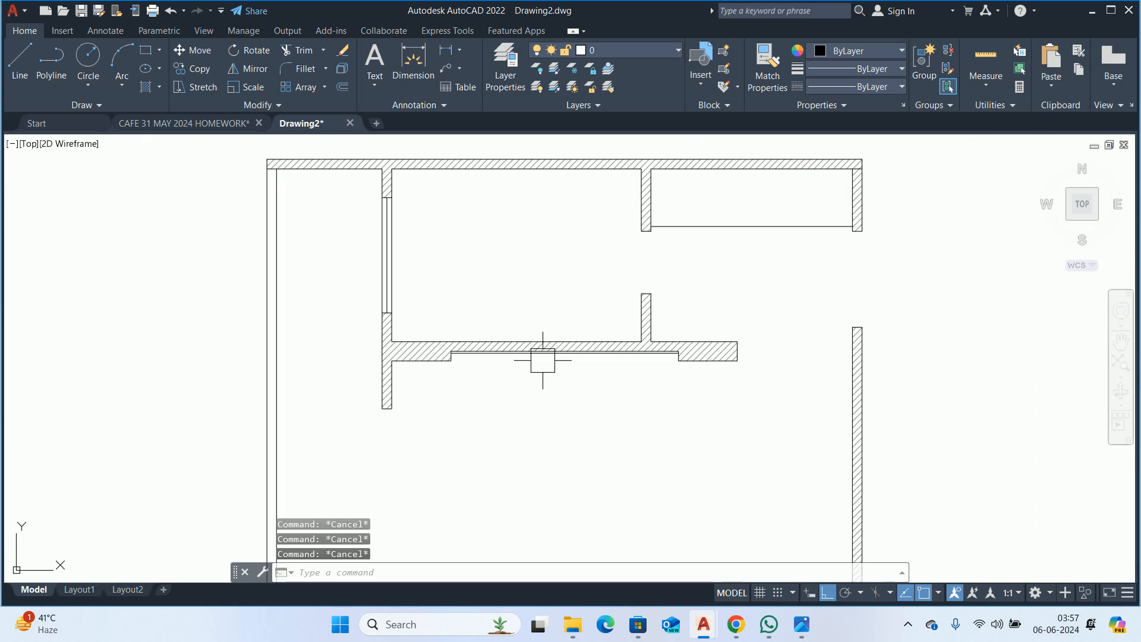
{"action": "scroll", "coordinate": [517, 374], "scroll_direction": "down", "scroll_amount": 5}
{"action": "scroll", "coordinate": [217, 392], "scroll_direction": "up", "scroll_amount": 6}
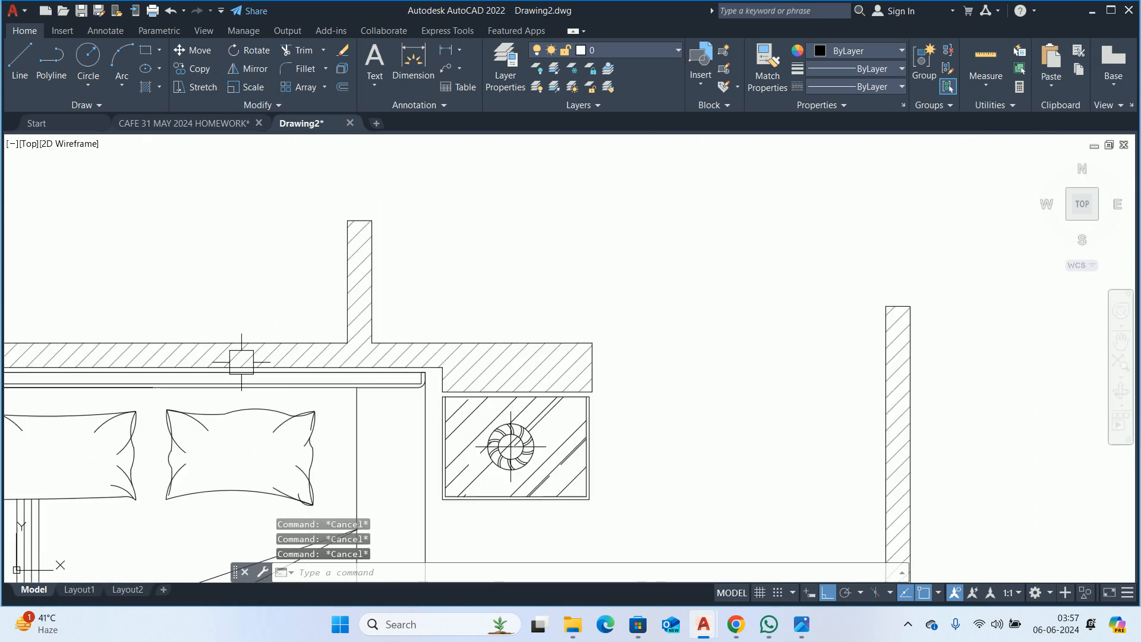
{"action": "scroll", "coordinate": [217, 393], "scroll_direction": "up", "scroll_amount": 2}
{"action": "scroll", "coordinate": [394, 367], "scroll_direction": "down", "scroll_amount": 6}
{"action": "middle_click_drag", "start_coordinate": [748, 373], "coordinate": [688, 369]}
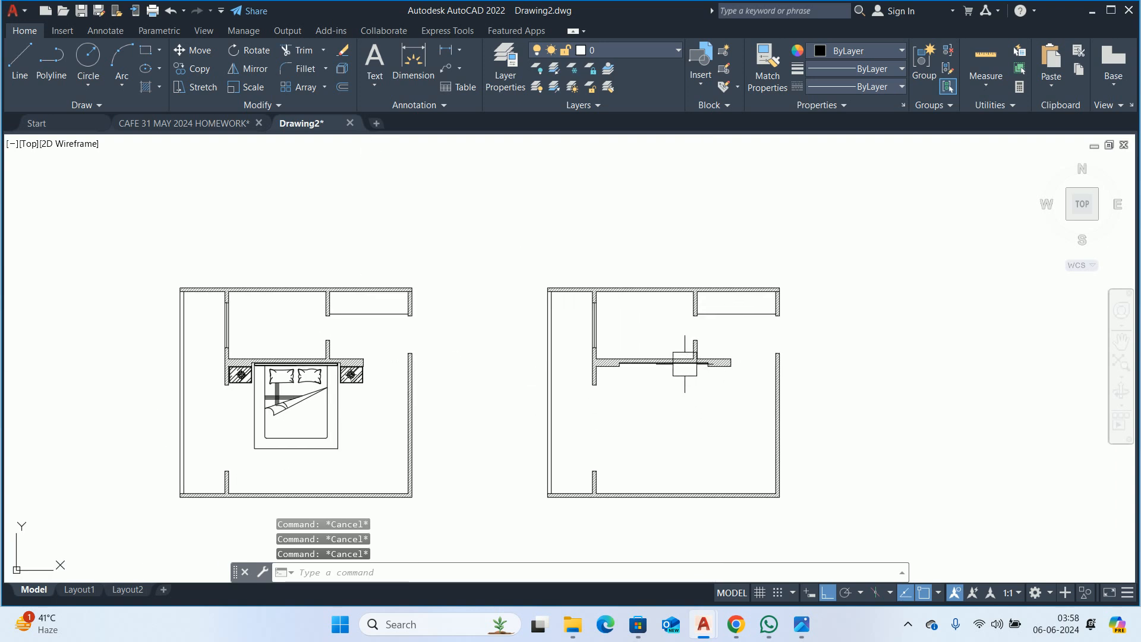
{"action": "scroll", "coordinate": [685, 364], "scroll_direction": "up", "scroll_amount": 4}
{"action": "type", "text": "o"}
{"action": "key", "text": "Return"}
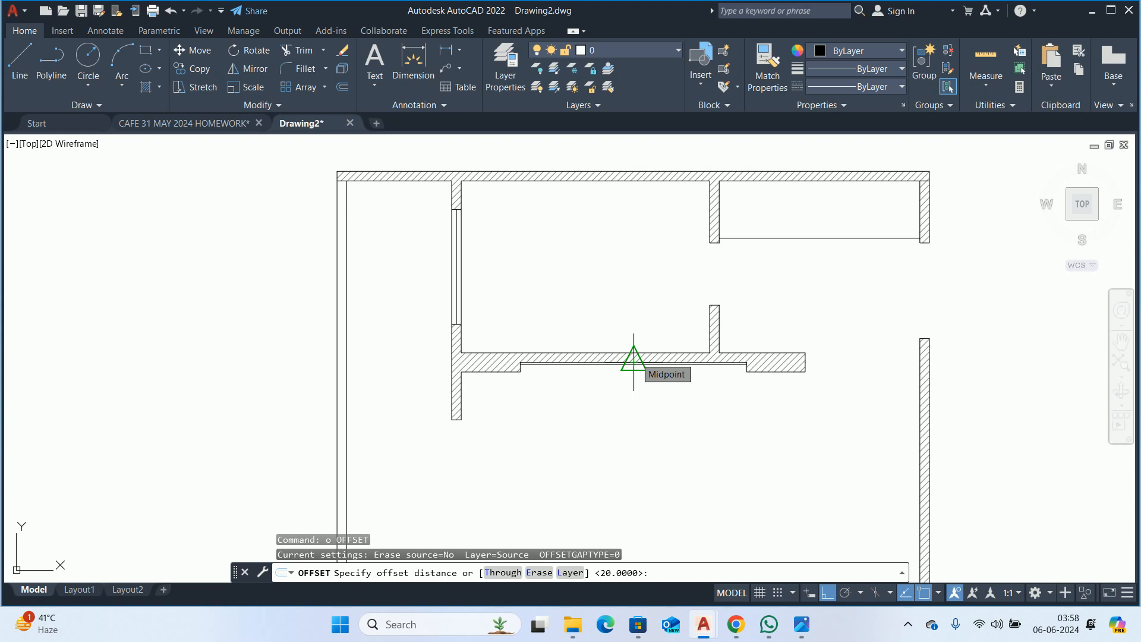
{"action": "key", "text": "Escape"}
{"action": "key", "text": "Escape"}
{"action": "key", "text": "Escape"}
- Offset the lower line inside the headboard wall's recess 20 downward in the copied plan
{"action": "scroll", "coordinate": [611, 380], "scroll_direction": "up", "scroll_amount": 5}
{"action": "type", "text": "o"}
{"action": "key", "text": "Return"}
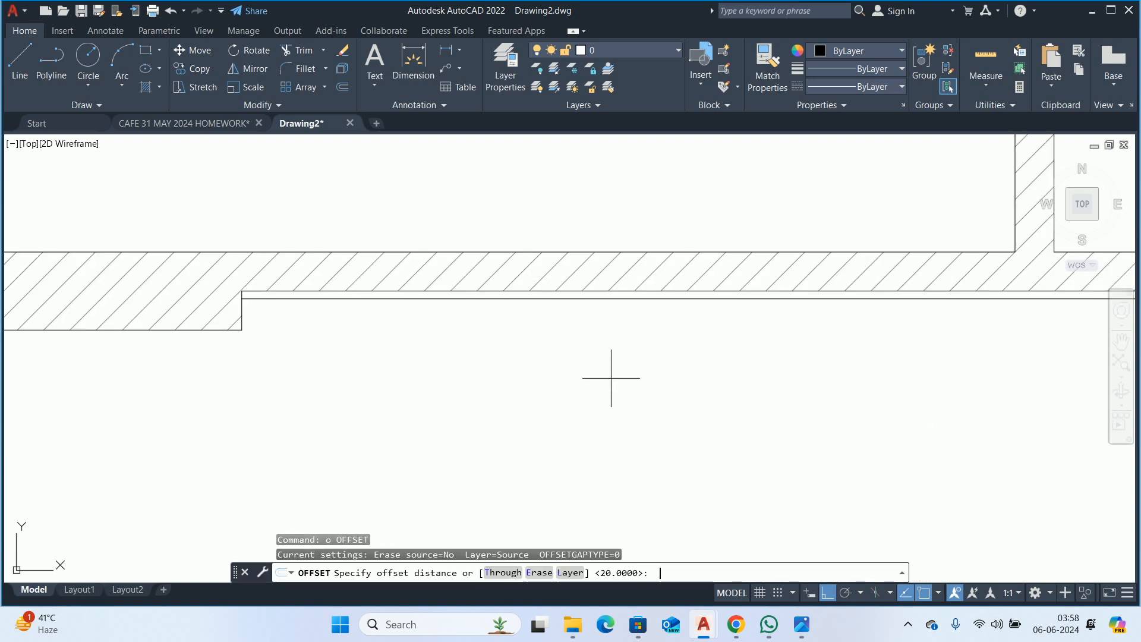
{"action": "type", "text": "20"}
{"action": "key", "text": "Return"}
{"action": "left_click", "coordinate": [619, 298]}
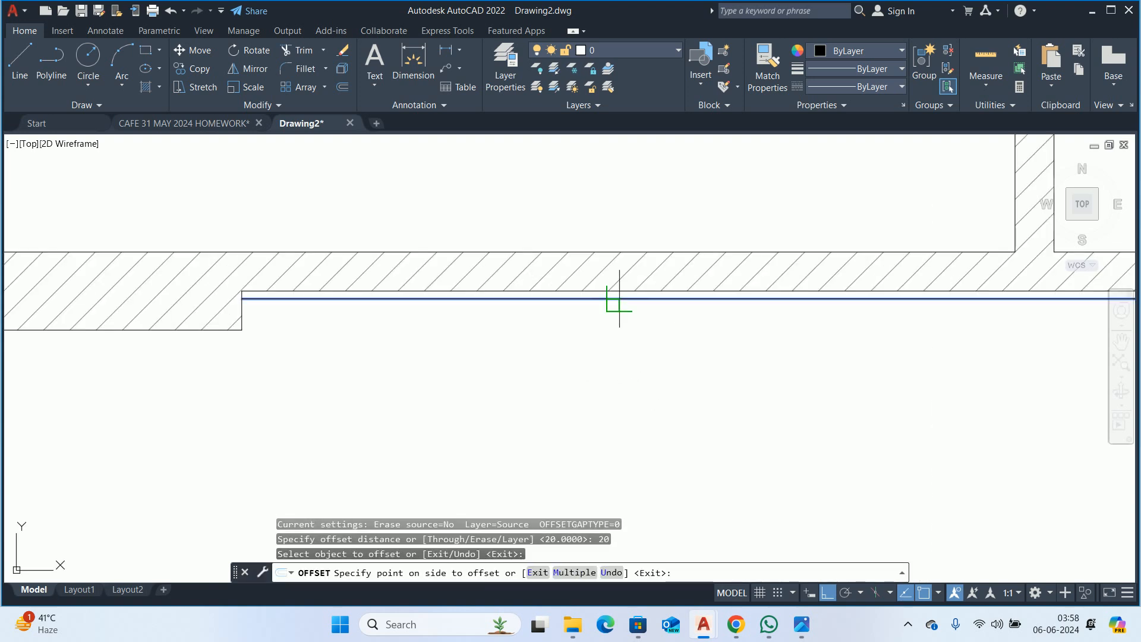
{"action": "left_click", "coordinate": [606, 349]}
{"action": "key", "text": "Escape"}
{"action": "key", "text": "Escape"}
{"action": "scroll", "coordinate": [656, 314], "scroll_direction": "down", "scroll_amount": 5}
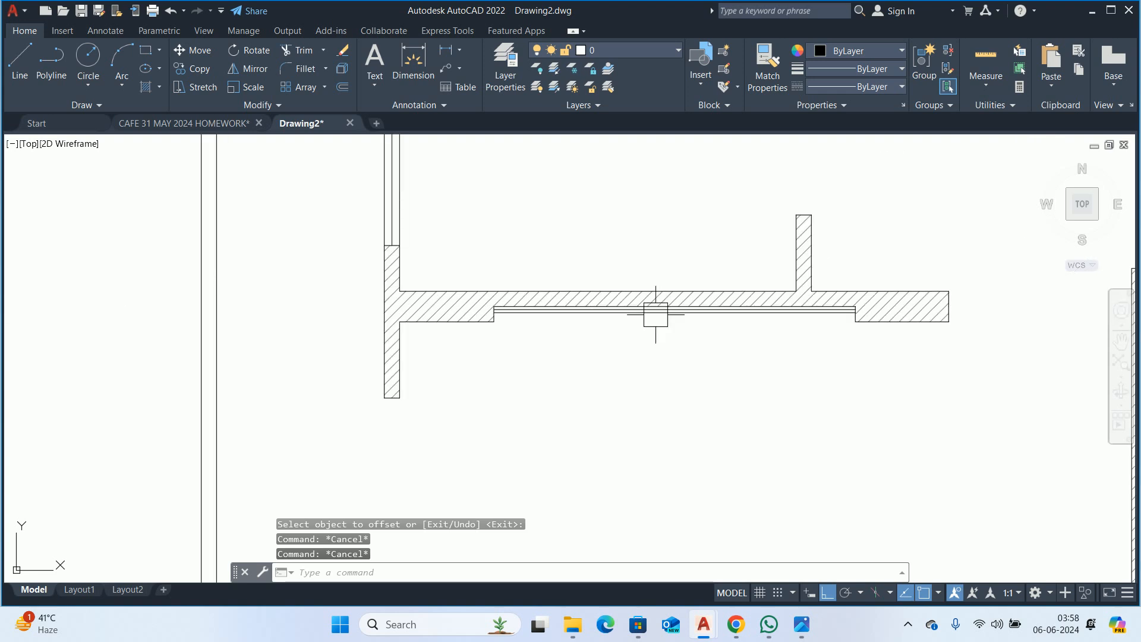
{"action": "key", "text": "Escape"}
{"action": "scroll", "coordinate": [698, 308], "scroll_direction": "up", "scroll_amount": 4}
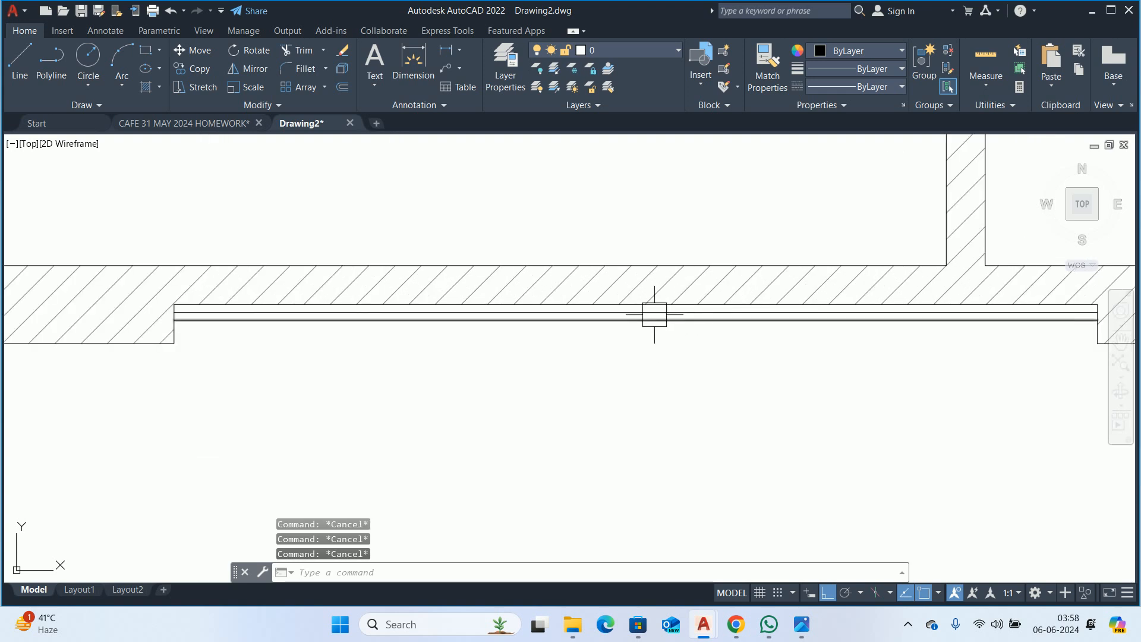
{"action": "scroll", "coordinate": [591, 326], "scroll_direction": "down", "scroll_amount": 4}
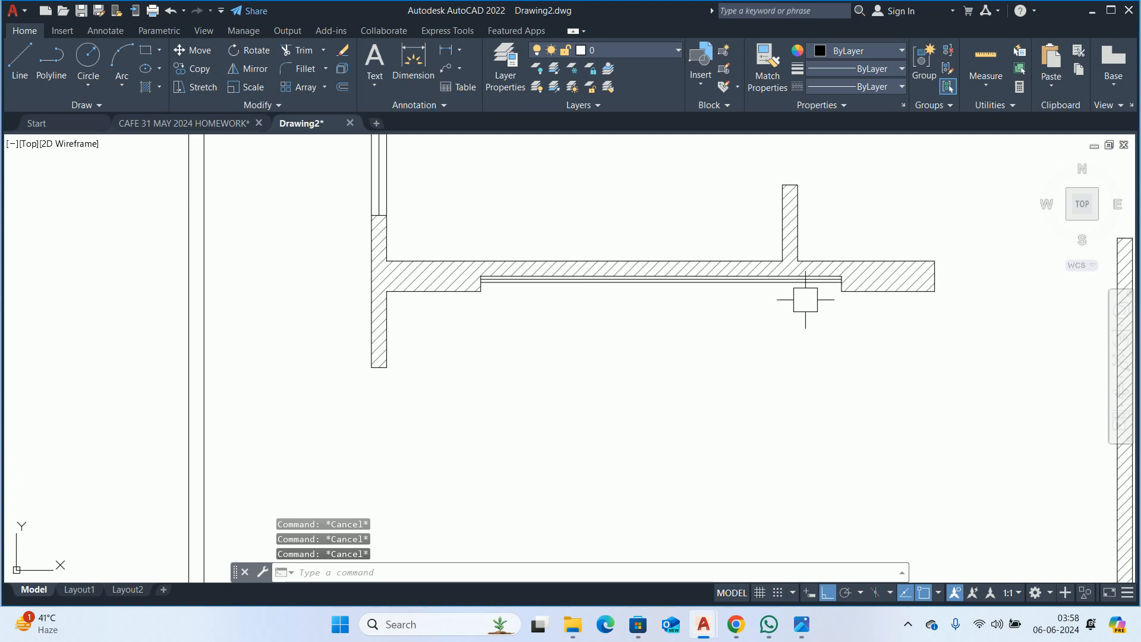
- Join the lower edge and the recess side edge of the headboard wall's right-hand thick section
{"action": "type", "text": "j"}
{"action": "key", "text": "Return"}
{"action": "scroll", "coordinate": [841, 286], "scroll_direction": "up", "scroll_amount": 5}
{"action": "left_click", "coordinate": [864, 293]}
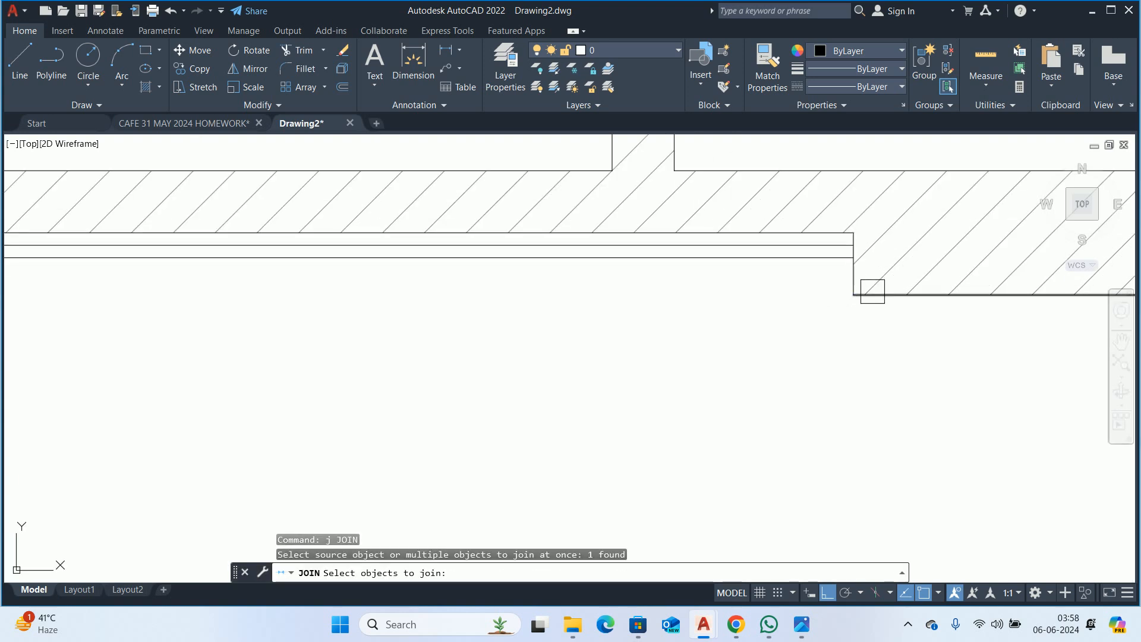
{"action": "left_click", "coordinate": [851, 281]}
{"action": "scroll", "coordinate": [834, 290], "scroll_direction": "down", "scroll_amount": 5}
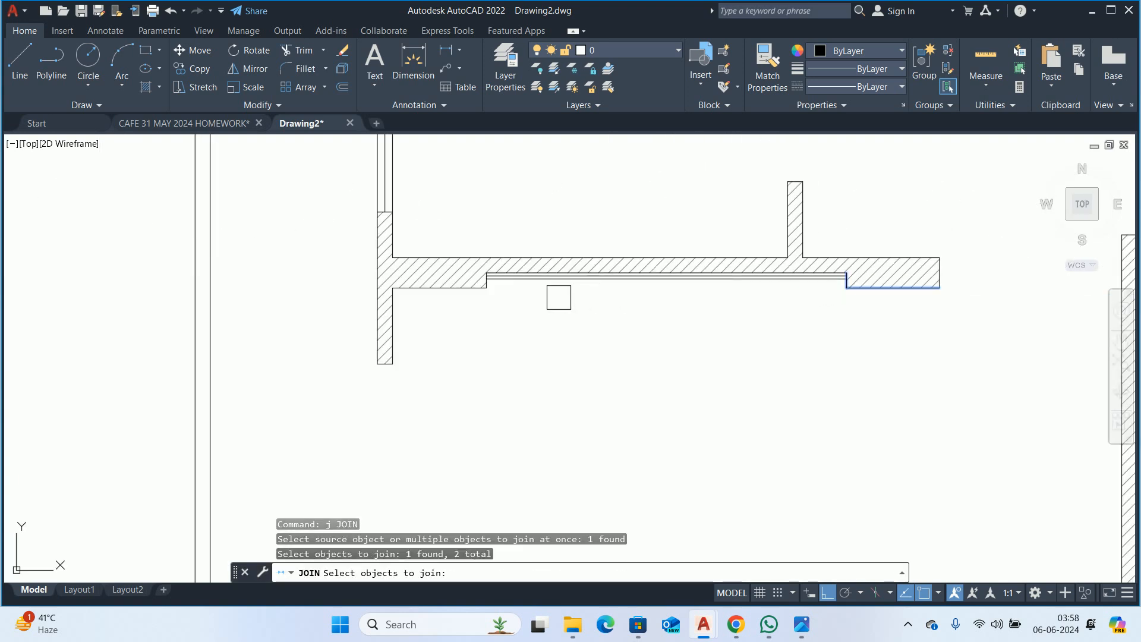
{"action": "key", "text": "Return"}
- Join the lower edge and the recess side edge of the headboard wall's left-hand thick section
{"action": "scroll", "coordinate": [466, 291], "scroll_direction": "up", "scroll_amount": 5}
{"action": "key", "text": "Return"}
{"action": "left_click", "coordinate": [479, 287]}
{"action": "scroll", "coordinate": [550, 280], "scroll_direction": "up", "scroll_amount": 3}
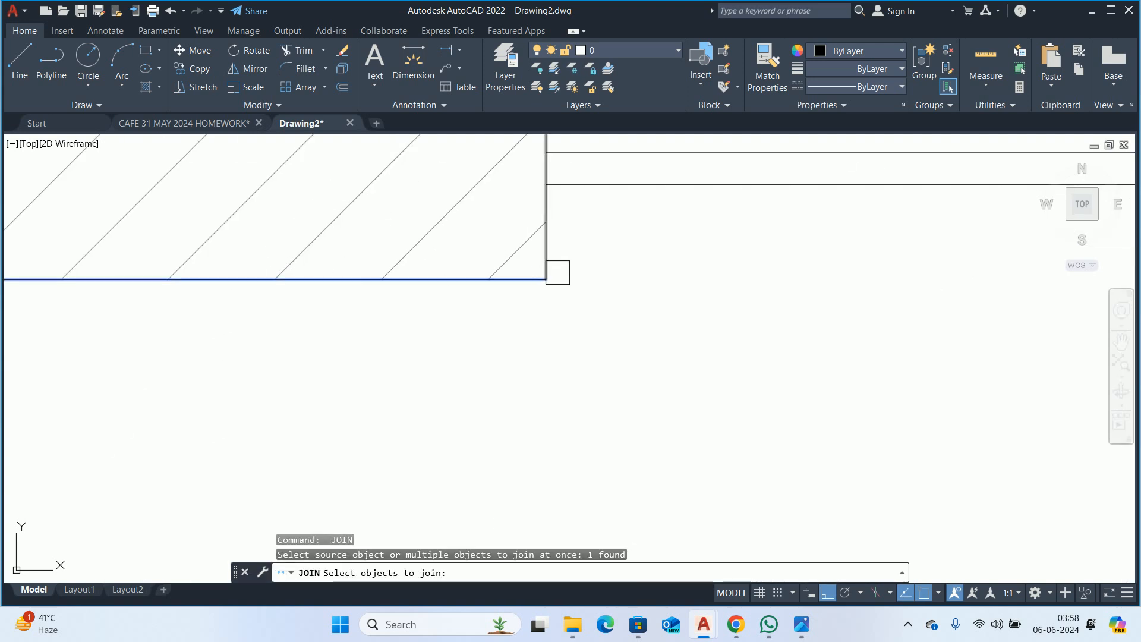
{"action": "left_click", "coordinate": [546, 265]}
{"action": "key", "text": "Return"}
{"action": "scroll", "coordinate": [547, 262], "scroll_direction": "down", "scroll_amount": 3}
{"action": "key", "text": "Escape"}
- Offset the joined outline of the left-hand thick wall section 6 outward into the room
{"action": "middle_click_drag", "start_coordinate": [555, 295], "coordinate": [518, 293]}
{"action": "type", "text": "o"}
{"action": "key", "text": "Return"}
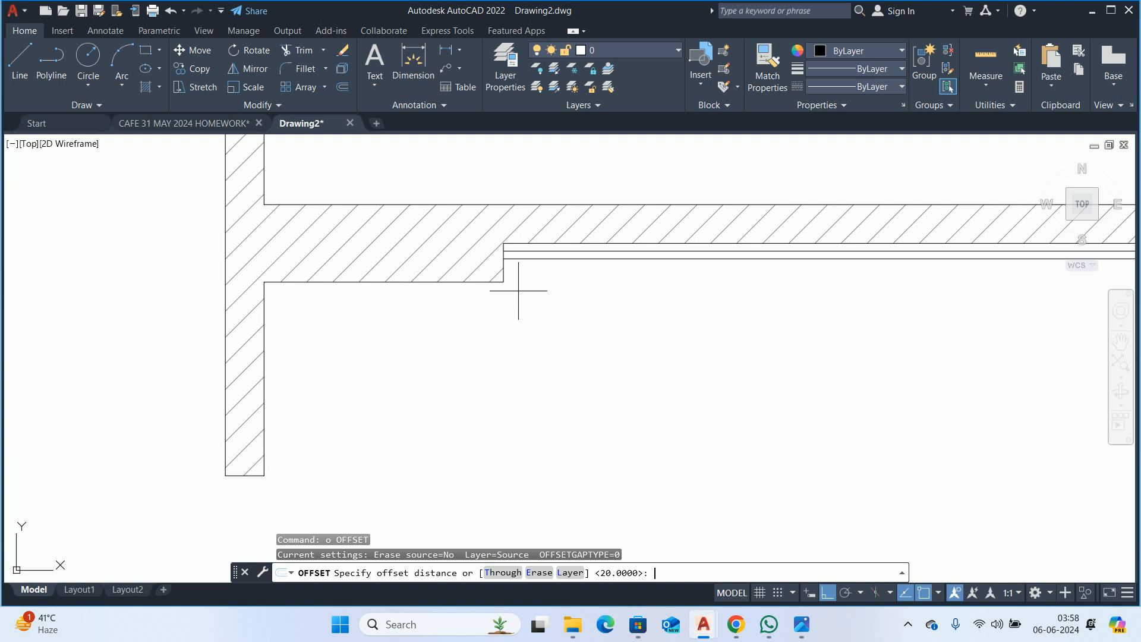
{"action": "type", "text": "6"}
{"action": "key", "text": "Return"}
{"action": "scroll", "coordinate": [516, 289], "scroll_direction": "up", "scroll_amount": 4}
{"action": "left_click", "coordinate": [463, 270]}
{"action": "left_click", "coordinate": [505, 324]}
{"action": "scroll", "coordinate": [515, 332], "scroll_direction": "down", "scroll_amount": 3}
- Offset the joined outline of the right-hand thick wall section 6 outward into the room
{"action": "scroll", "coordinate": [683, 298], "scroll_direction": "up", "scroll_amount": 3}
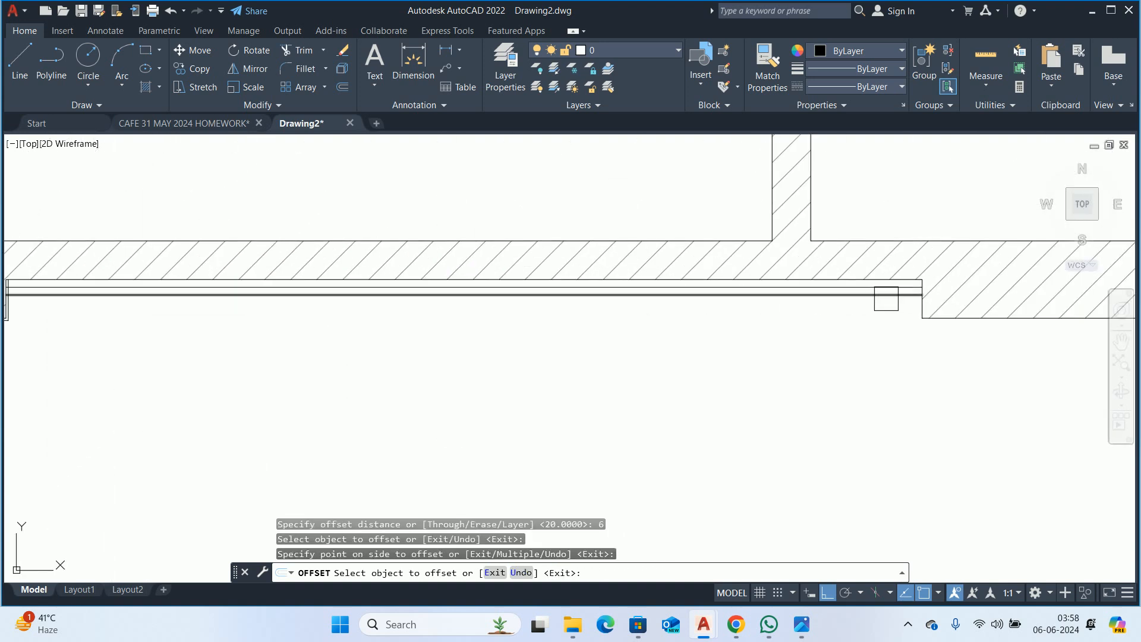
{"action": "left_click", "coordinate": [924, 322]}
{"action": "left_click", "coordinate": [816, 367]}
{"action": "key", "text": "space"}
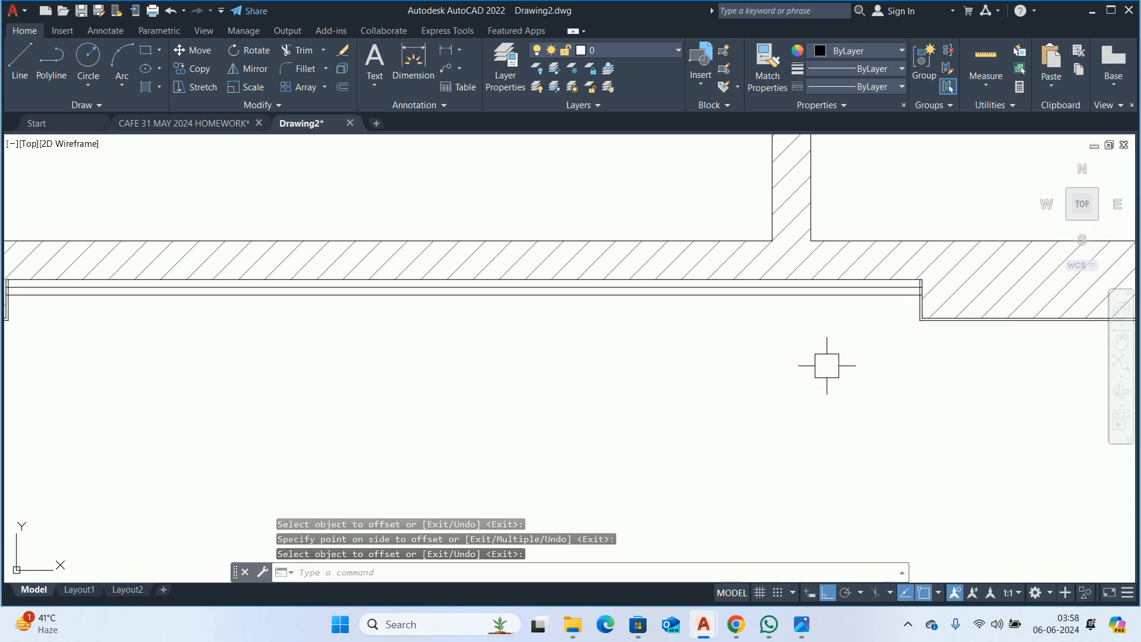
{"action": "key", "text": "Escape"}
{"action": "key", "text": "Escape"}
- Trim the right ends of the two recess lines back to the outline offset by 6
{"action": "type", "text": "tr"}
{"action": "key", "text": "space"}
{"action": "left_click", "coordinate": [910, 306]}
{"action": "scroll", "coordinate": [912, 302], "scroll_direction": "up", "scroll_amount": 4}
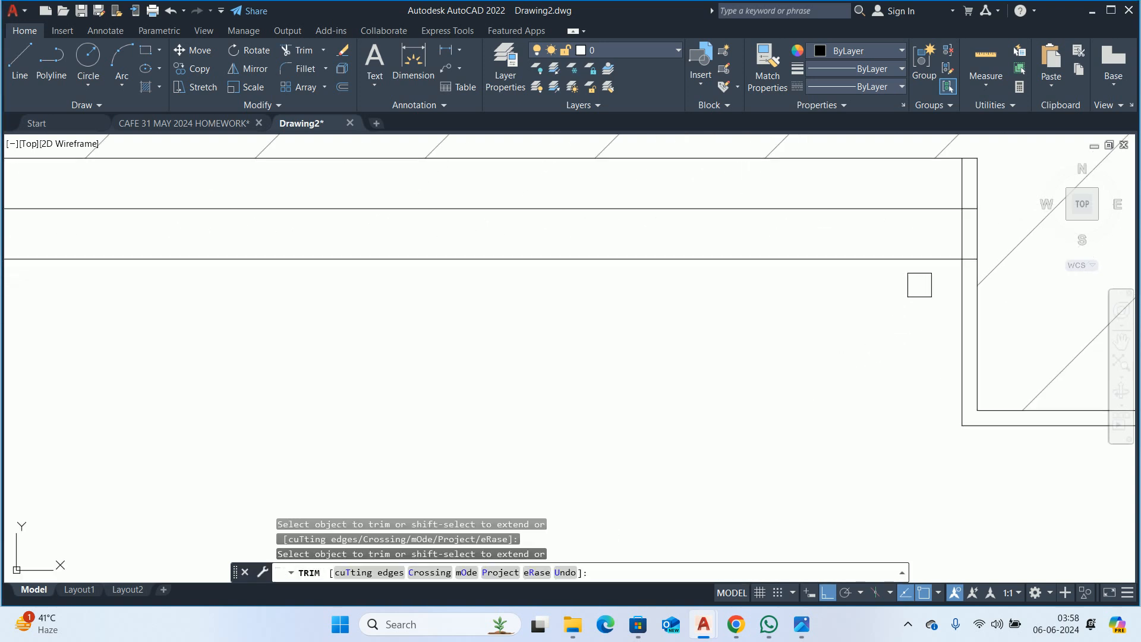
{"action": "scroll", "coordinate": [983, 214], "scroll_direction": "up", "scroll_amount": 2}
{"action": "left_click", "coordinate": [947, 330]}
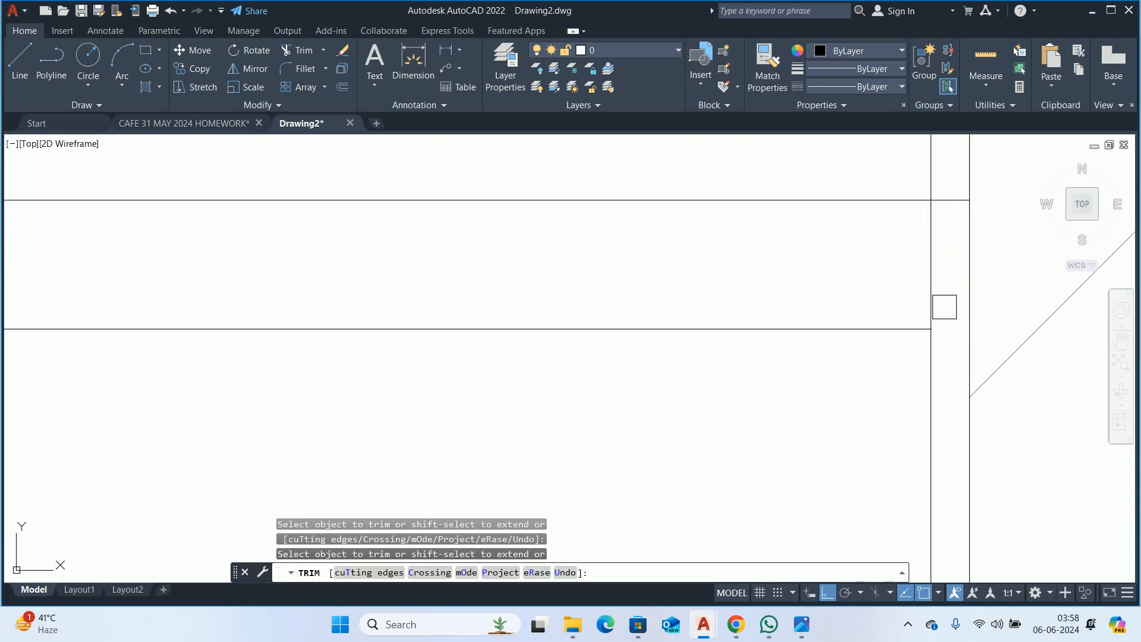
{"action": "scroll", "coordinate": [941, 200], "scroll_direction": "down", "scroll_amount": 5}
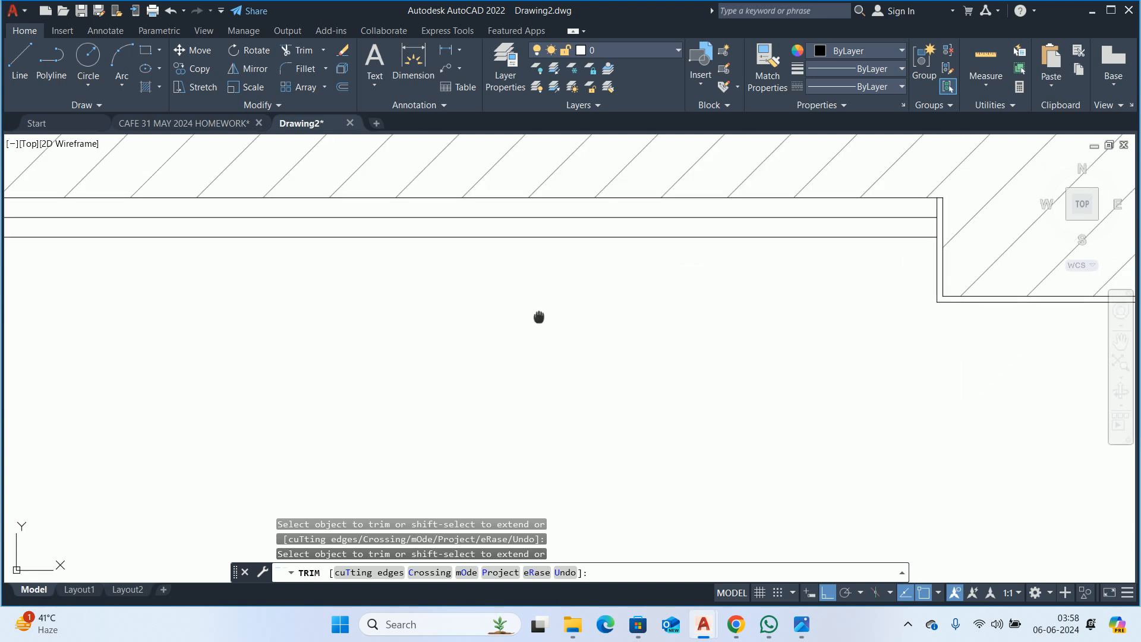
- Trim the left ends of the two recess lines back to the outline offset by 6
{"action": "middle_click_drag", "start_coordinate": [521, 309], "coordinate": [585, 307]}
{"action": "scroll", "coordinate": [368, 317], "scroll_direction": "down", "scroll_amount": 3}
{"action": "middle_click_drag", "start_coordinate": [34, 296], "coordinate": [930, 331]}
{"action": "scroll", "coordinate": [725, 324], "scroll_direction": "up", "scroll_amount": 6}
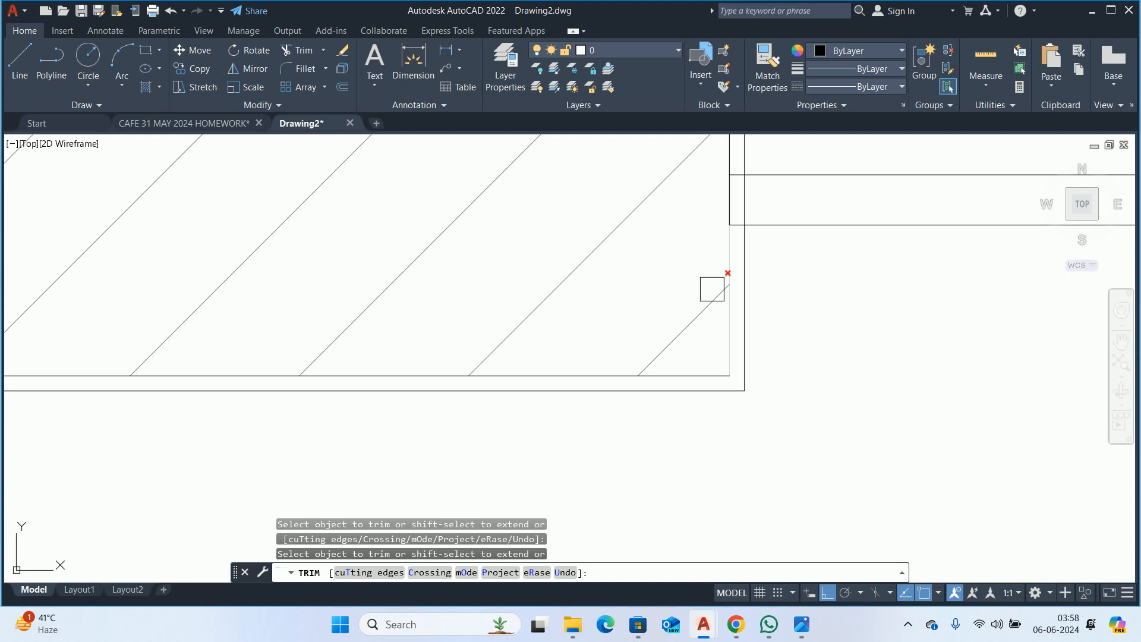
{"action": "middle_click_drag", "start_coordinate": [833, 195], "coordinate": [802, 305]}
{"action": "scroll", "coordinate": [802, 304], "scroll_direction": "up", "scroll_amount": 1}
{"action": "scroll", "coordinate": [646, 337], "scroll_direction": "up", "scroll_amount": 1}
{"action": "left_click", "coordinate": [645, 358]}
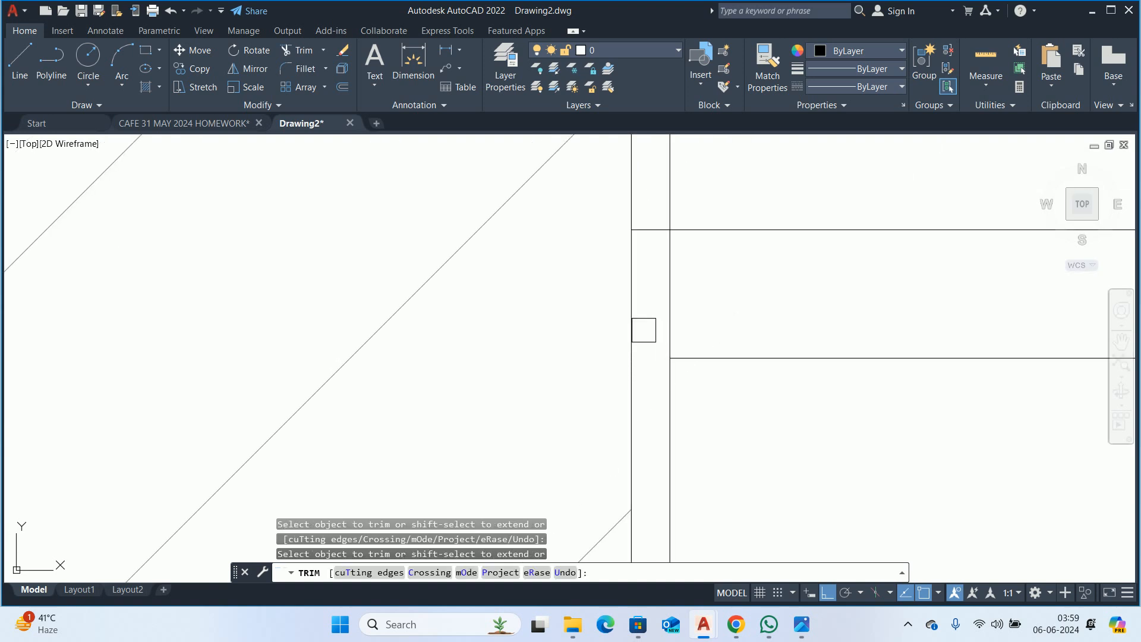
{"action": "scroll", "coordinate": [644, 234], "scroll_direction": "down", "scroll_amount": 3}
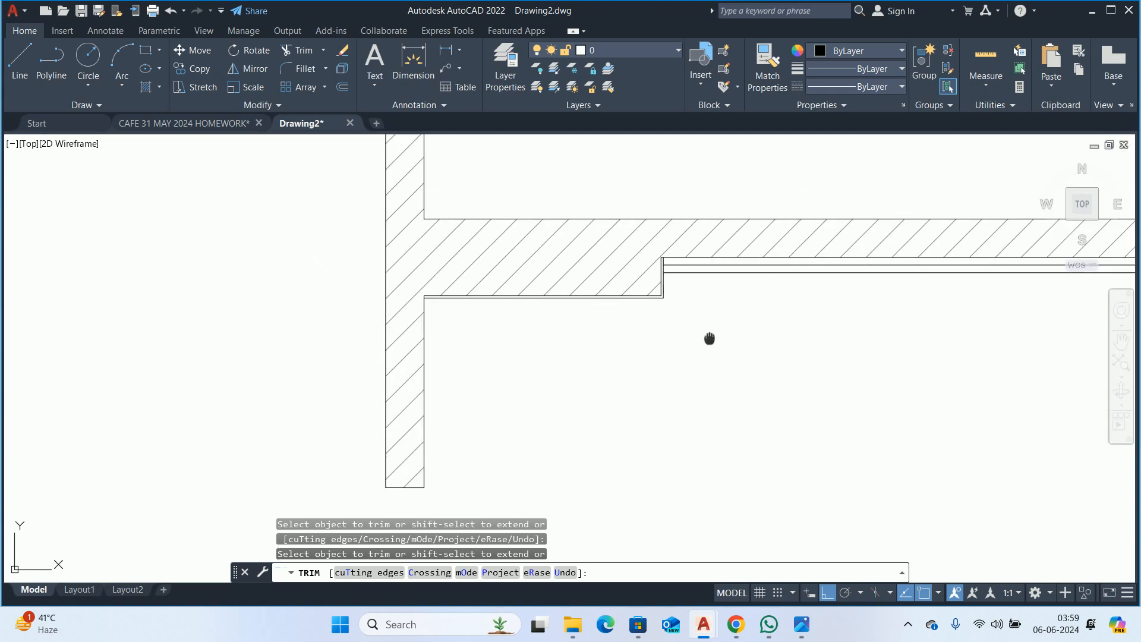
{"action": "key", "text": "Return"}
{"action": "key", "text": "Escape"}
{"action": "key", "text": "Escape"}
- Change the colour of the offset outlines on both thick sections of the headboard wall to orange
{"action": "scroll", "coordinate": [583, 238], "scroll_direction": "up", "scroll_amount": 8}
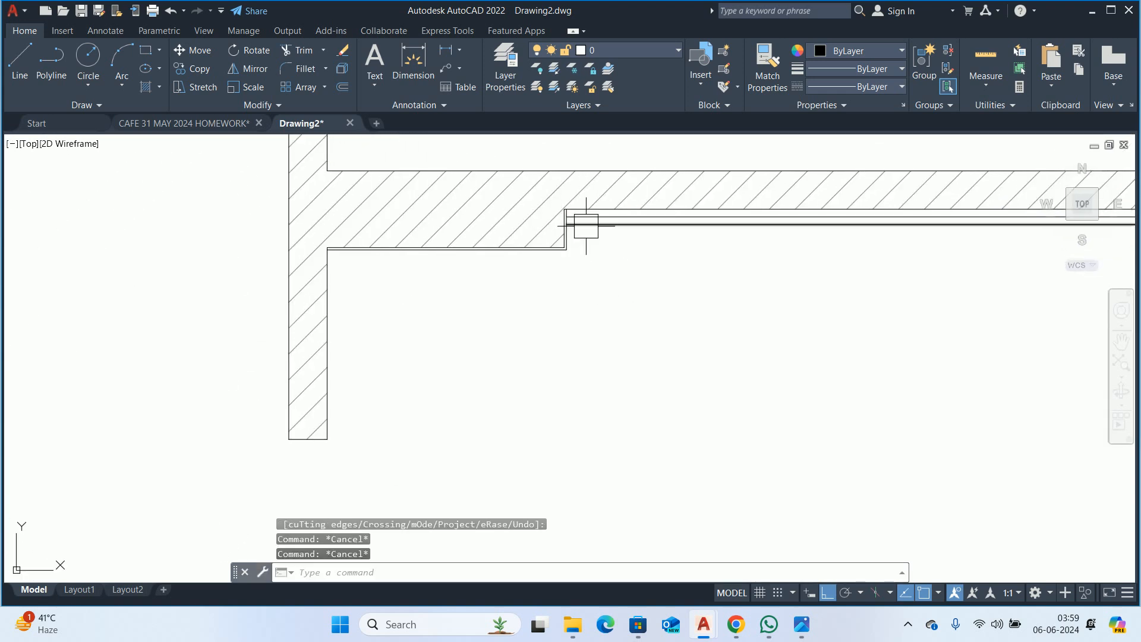
{"action": "key", "text": "Escape"}
{"action": "left_click", "coordinate": [544, 263]}
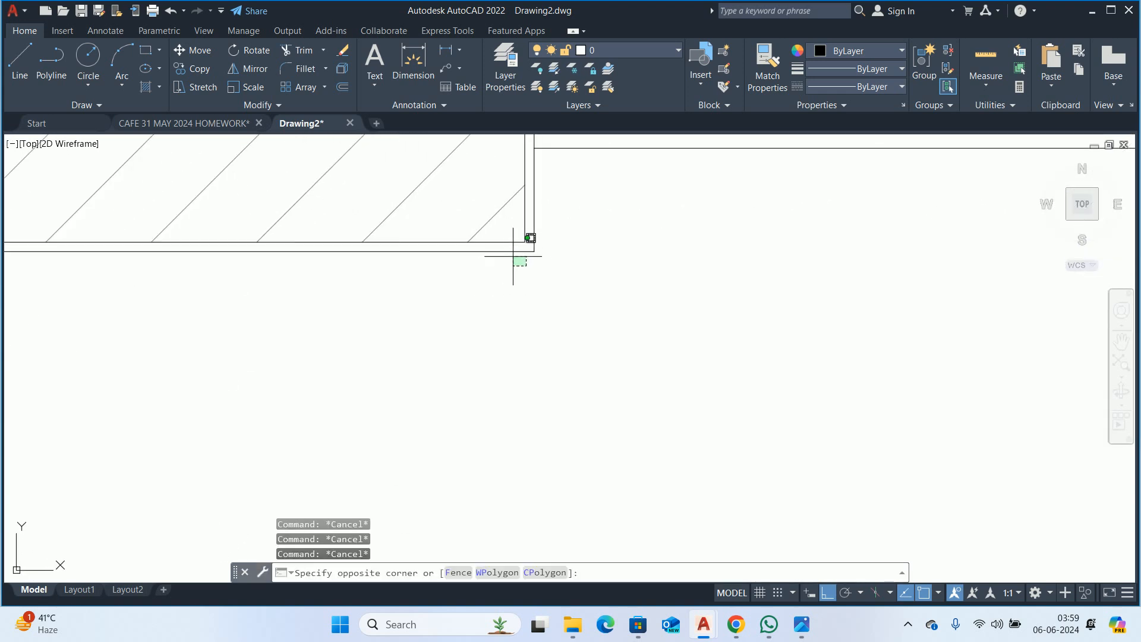
{"action": "left_click", "coordinate": [509, 251]}
{"action": "scroll", "coordinate": [559, 299], "scroll_direction": "down", "scroll_amount": 6}
{"action": "middle_click_drag", "start_coordinate": [880, 344], "coordinate": [302, 381]}
{"action": "scroll", "coordinate": [302, 381], "scroll_direction": "down", "scroll_amount": 2}
{"action": "middle_click_drag", "start_coordinate": [448, 377], "coordinate": [548, 368]}
{"action": "scroll", "coordinate": [735, 333], "scroll_direction": "up", "scroll_amount": 4}
{"action": "scroll", "coordinate": [735, 334], "scroll_direction": "up", "scroll_amount": 4}
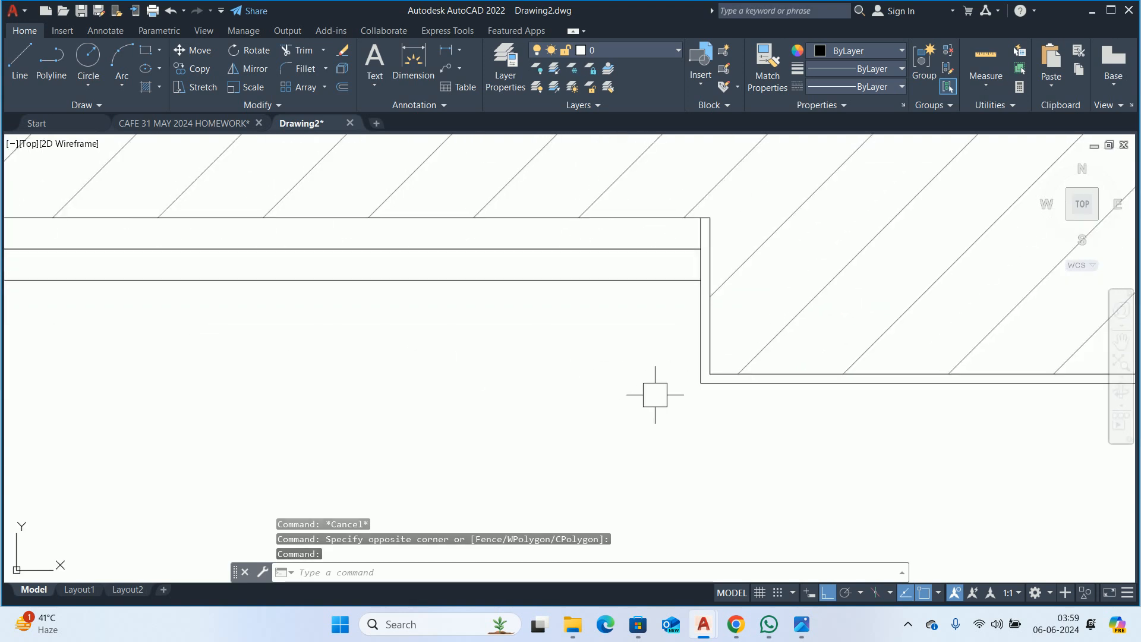
{"action": "left_click", "coordinate": [701, 383]}
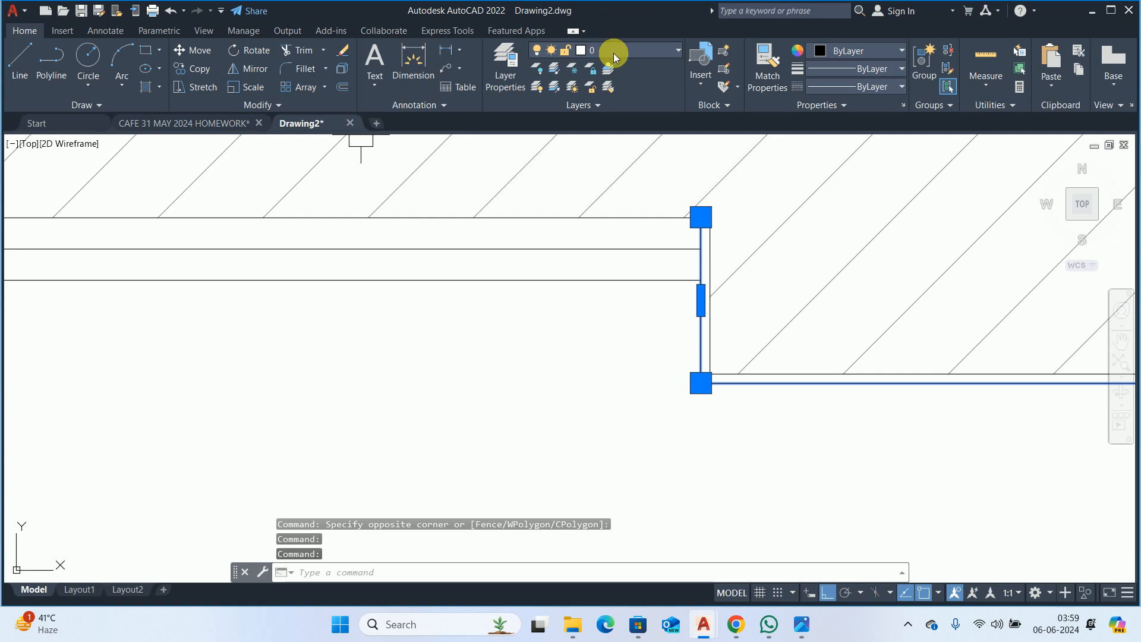
{"action": "left_click", "coordinate": [845, 53]}
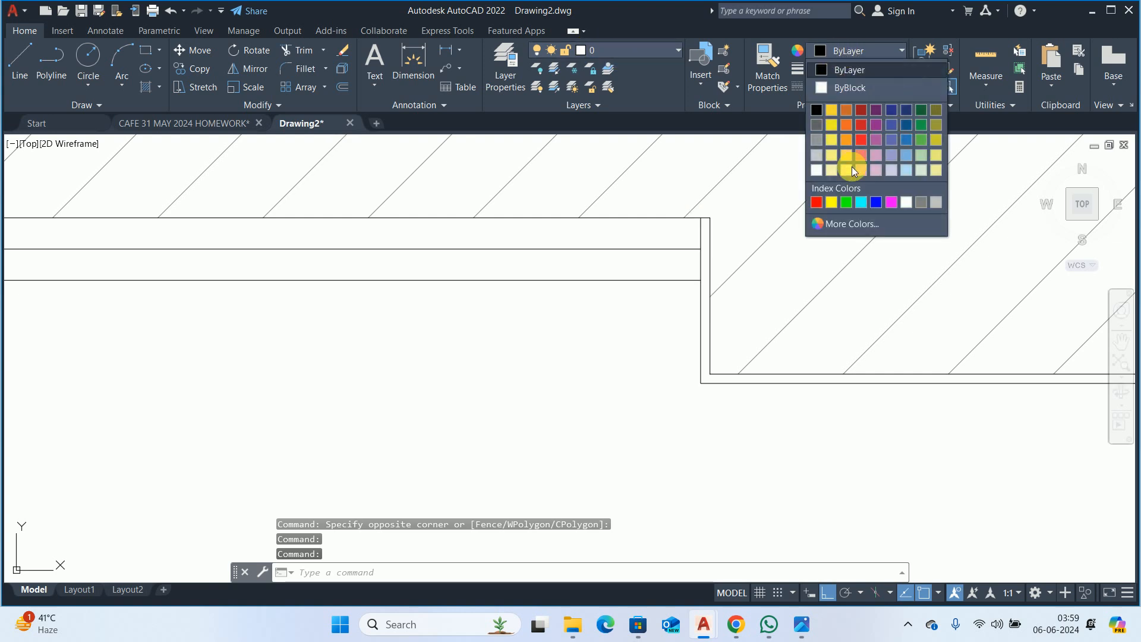
{"action": "left_click", "coordinate": [847, 111]}
{"action": "key", "text": "Escape"}
{"action": "key", "text": "Escape"}
- Draw a short line closing the gap between the orange outline's right end and the wall corner
{"action": "scroll", "coordinate": [817, 352], "scroll_direction": "down", "scroll_amount": 2}
{"action": "scroll", "coordinate": [817, 351], "scroll_direction": "down", "scroll_amount": 2}
{"action": "middle_click_drag", "start_coordinate": [818, 351], "coordinate": [475, 332]}
{"action": "scroll", "coordinate": [667, 357], "scroll_direction": "up", "scroll_amount": 2}
{"action": "key", "text": "Escape"}
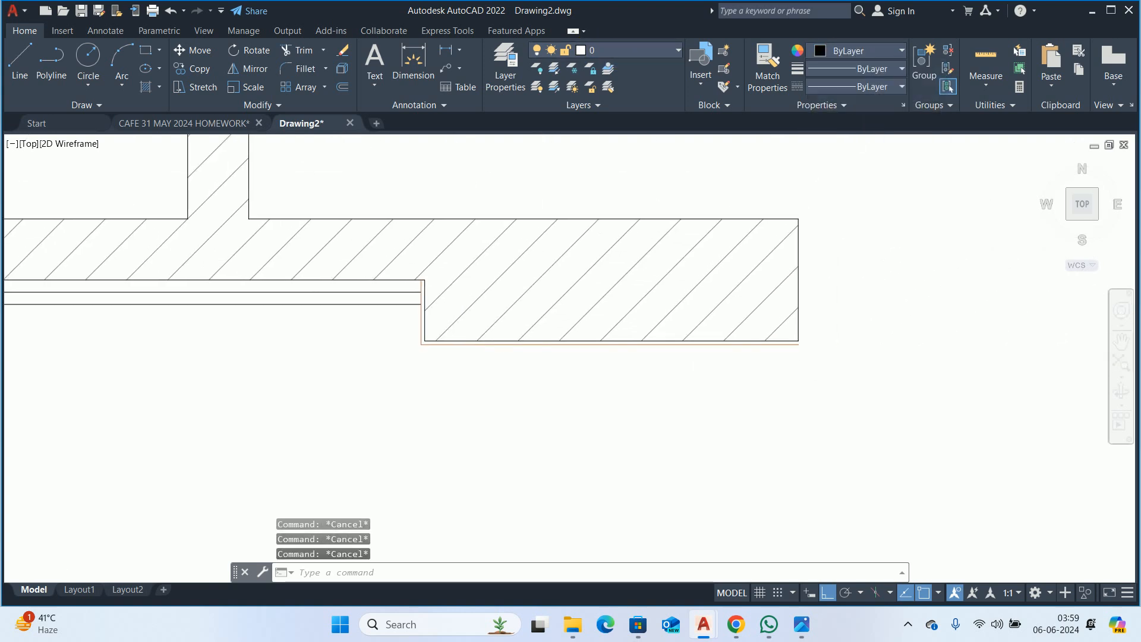
{"action": "scroll", "coordinate": [878, 355], "scroll_direction": "up", "scroll_amount": 2}
{"action": "type", "text": "l"}
{"action": "key", "text": "space"}
{"action": "left_click", "coordinate": [880, 323]}
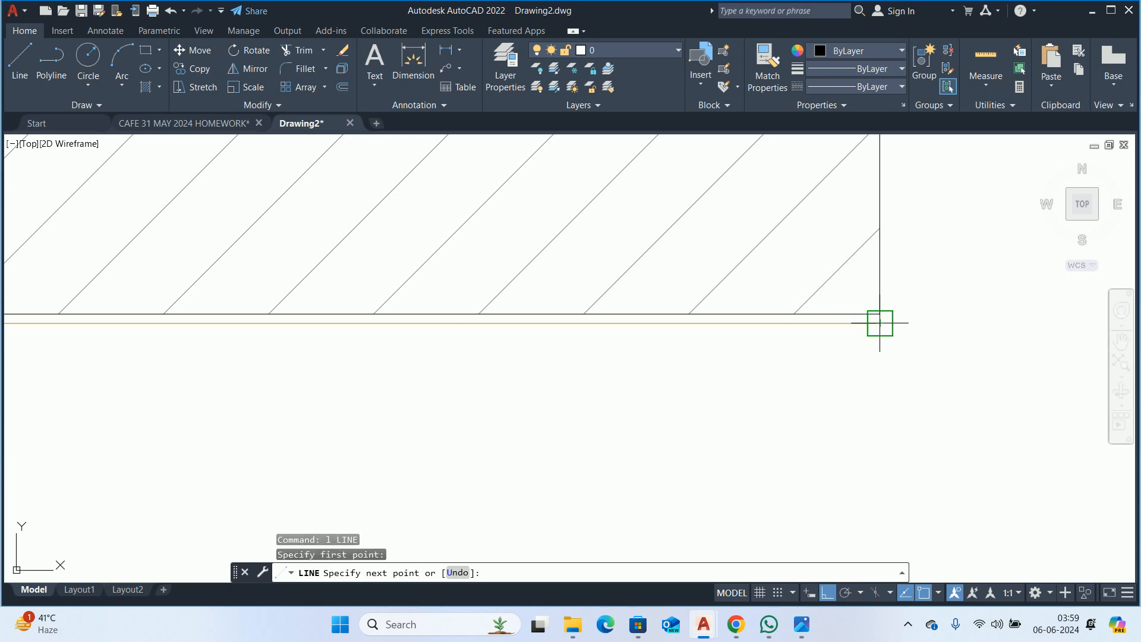
{"action": "key", "text": "Escape"}
{"action": "key", "text": "Escape"}
{"action": "key", "text": "Escape"}
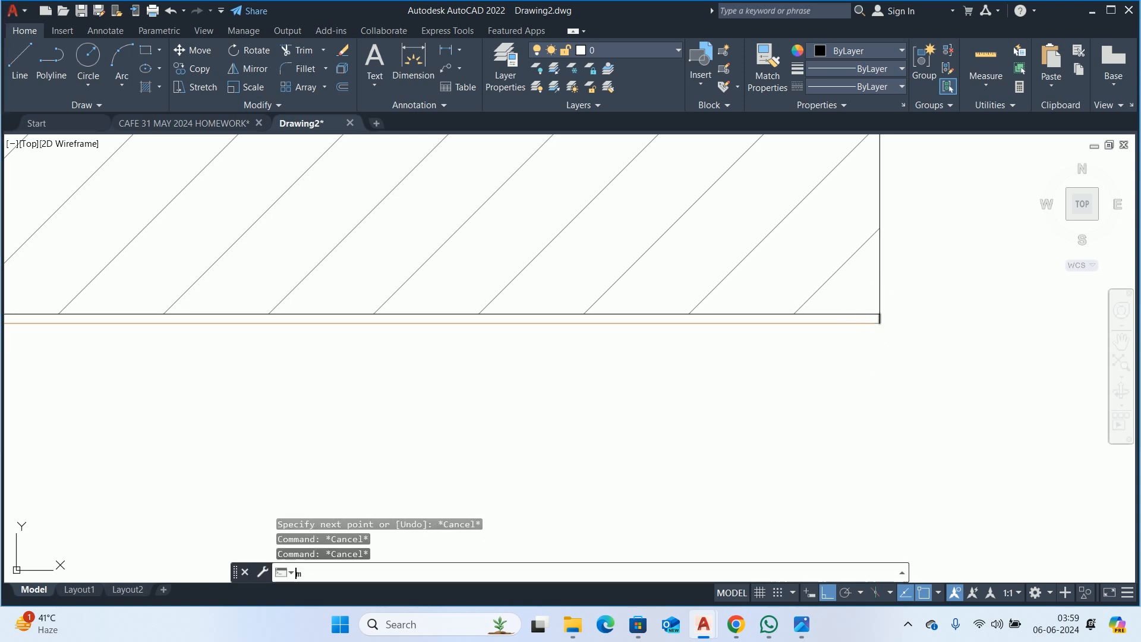
- Match the properties of the short closing line to those of the orange outline
{"action": "type", "text": "ma"}
{"action": "key", "text": "space"}
{"action": "scroll", "coordinate": [878, 326], "scroll_direction": "up", "scroll_amount": 3}
{"action": "left_click", "coordinate": [859, 327]}
{"action": "left_click", "coordinate": [849, 322]}
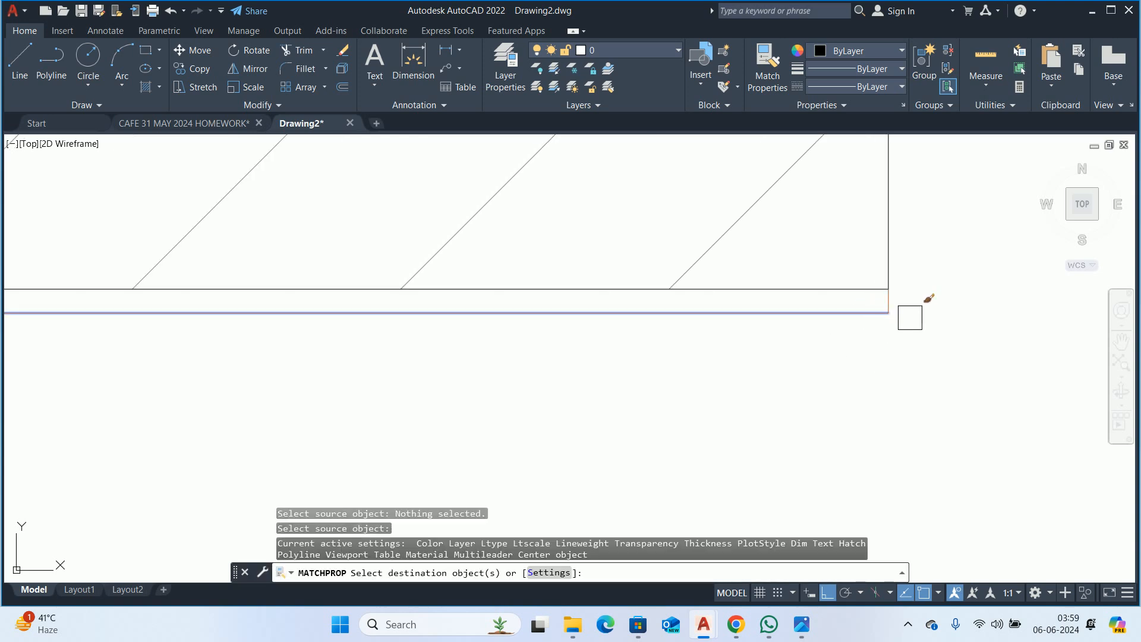
{"action": "left_click", "coordinate": [899, 310]}
{"action": "key", "text": "Escape"}
{"action": "key", "text": "Escape"}
{"action": "key", "text": "Escape"}
{"action": "scroll", "coordinate": [899, 310], "scroll_direction": "down", "scroll_amount": 5}
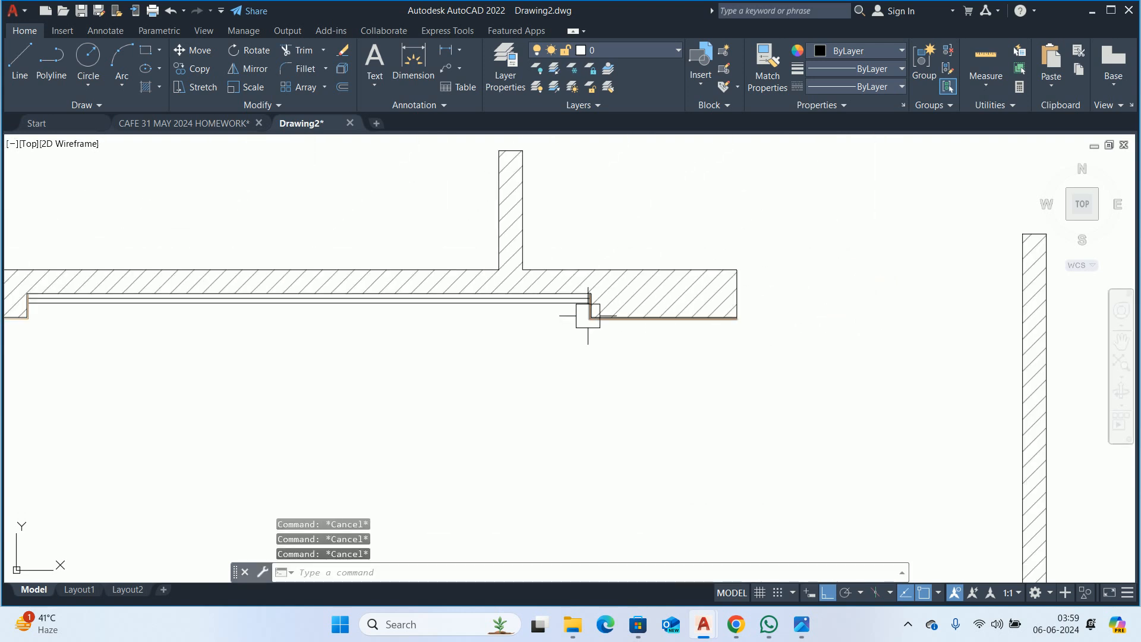
- Place vertical construction lines through the left wall's inner face, the right wall's inner face and the headboard wall's free end in the copied plan
{"action": "mouse_move", "coordinate": [341, 302]}
{"action": "middle_mouse_down"}
{"action": "mouse_move", "coordinate": [599, 331]}
{"action": "mouse_move", "coordinate": [582, 324]}
{"action": "middle_mouse_up"}
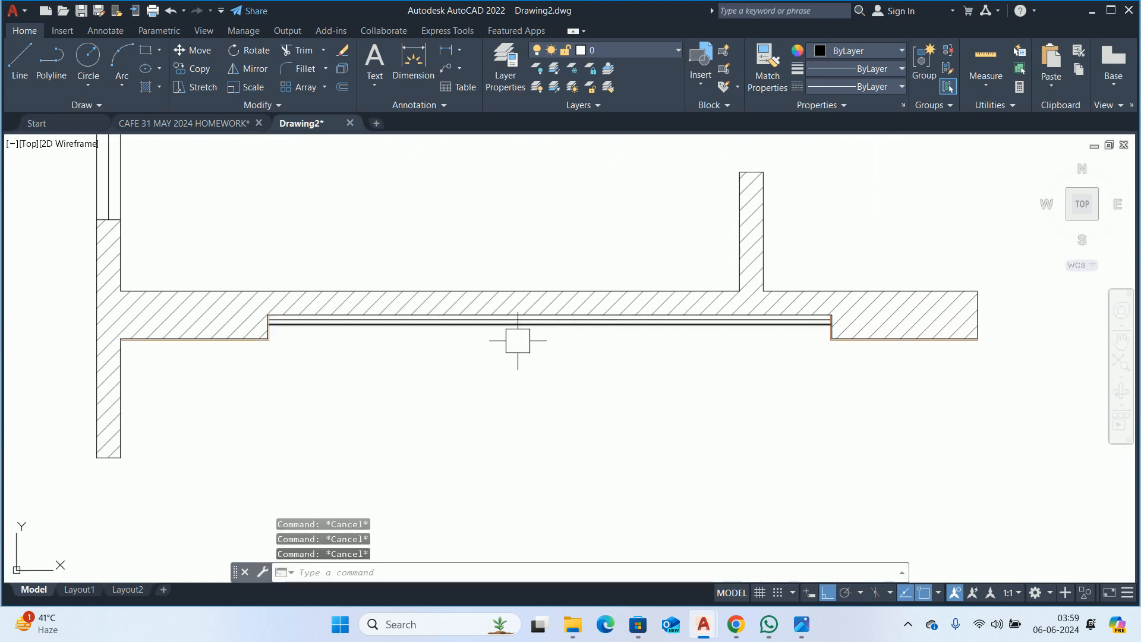
{"action": "scroll", "coordinate": [511, 362], "scroll_direction": "down", "scroll_amount": 2}
{"action": "middle_click_drag", "start_coordinate": [517, 390], "coordinate": [502, 326]}
{"action": "scroll", "coordinate": [505, 344], "scroll_direction": "down", "scroll_amount": 4}
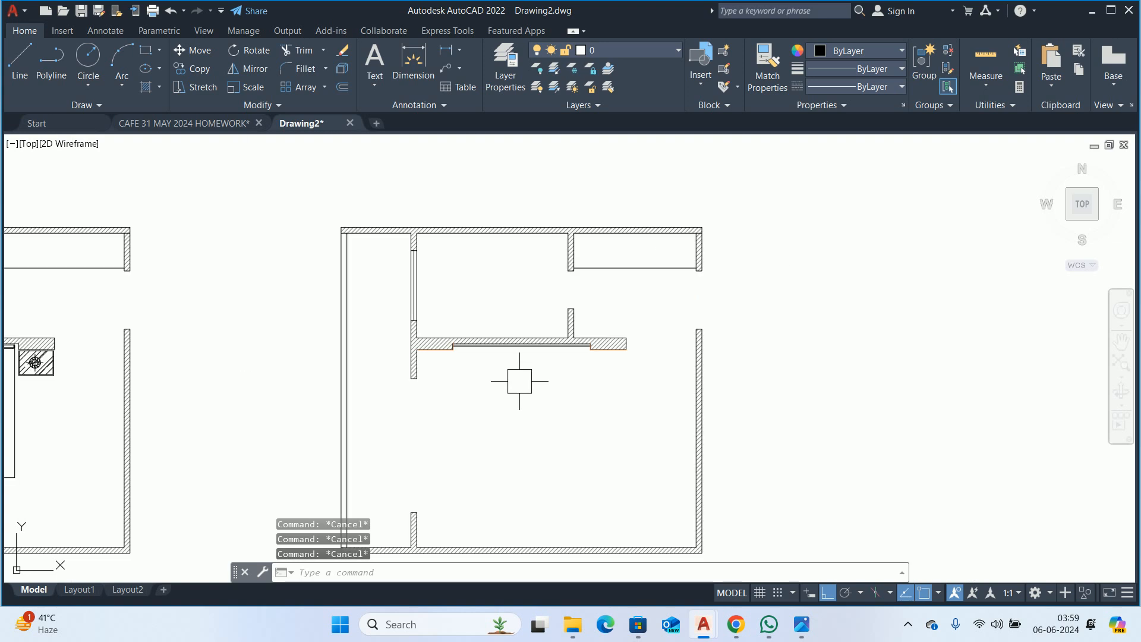
{"action": "middle_click_drag", "start_coordinate": [517, 380], "coordinate": [508, 303]}
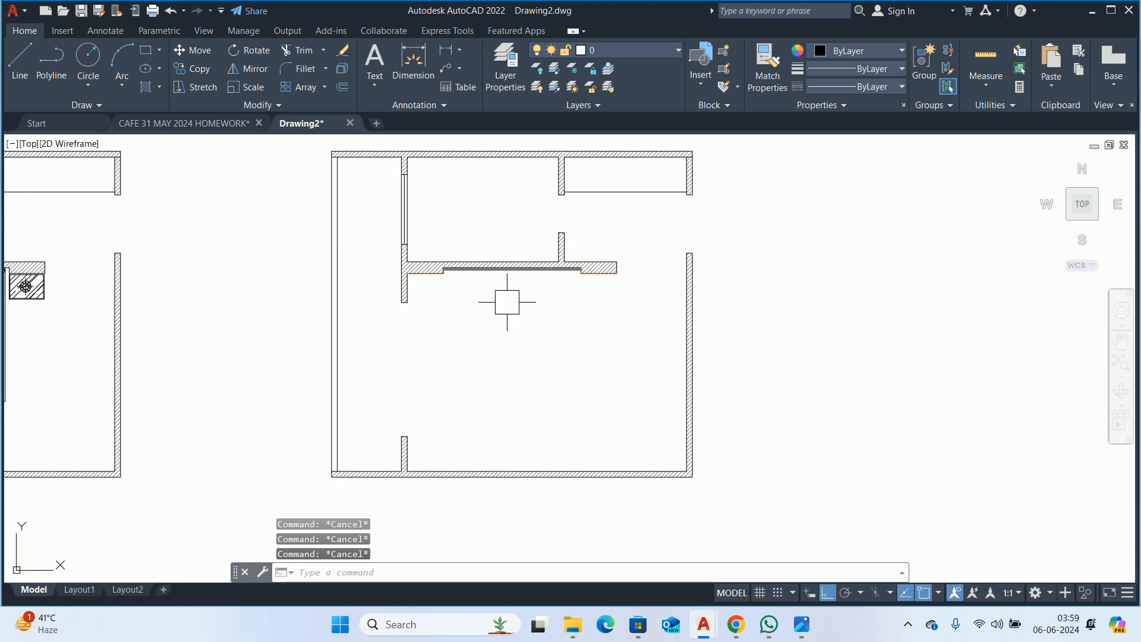
{"action": "middle_click_drag", "start_coordinate": [534, 335], "coordinate": [475, 329]}
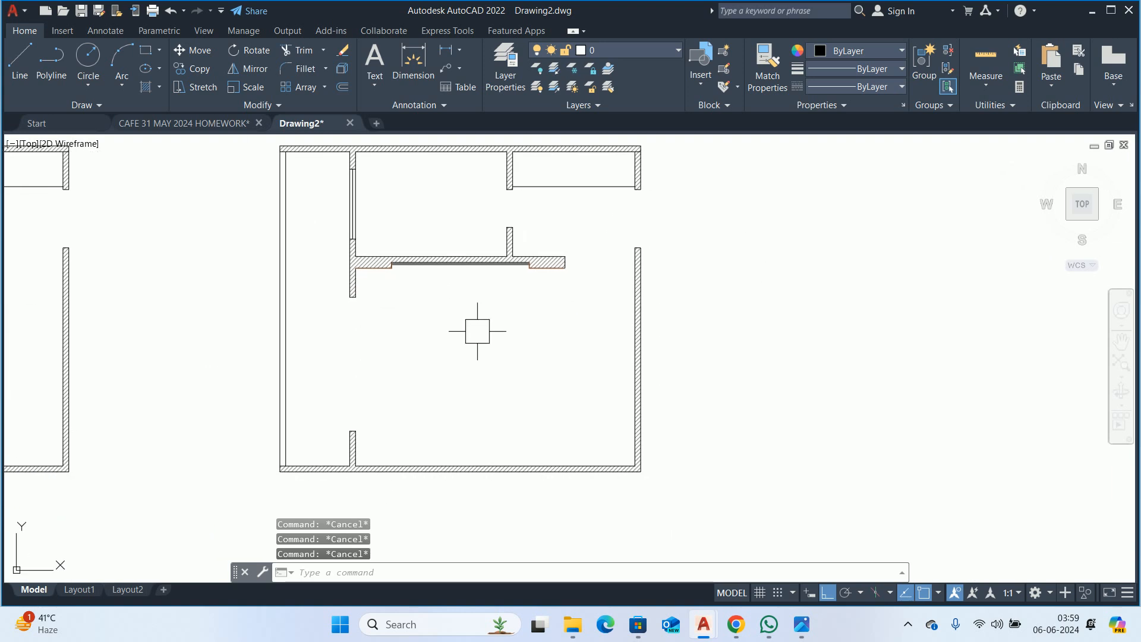
{"action": "type", "text": "xl"}
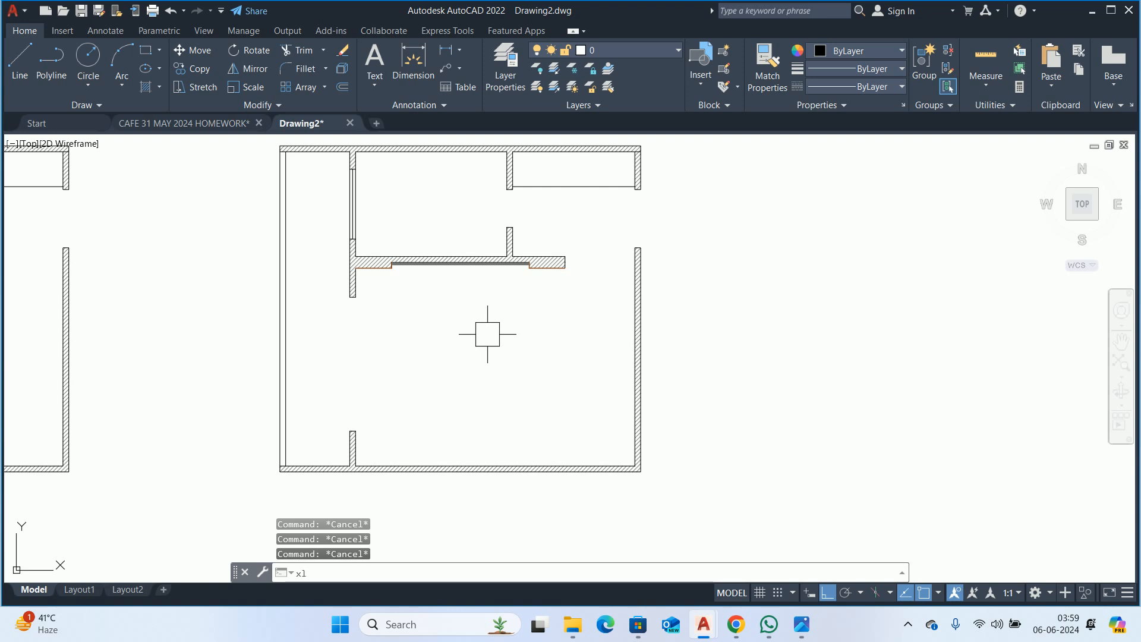
{"action": "key", "text": "Return"}
{"action": "type", "text": "v"}
{"action": "key", "text": "Return"}
{"action": "scroll", "coordinate": [352, 290], "scroll_direction": "up", "scroll_amount": 4}
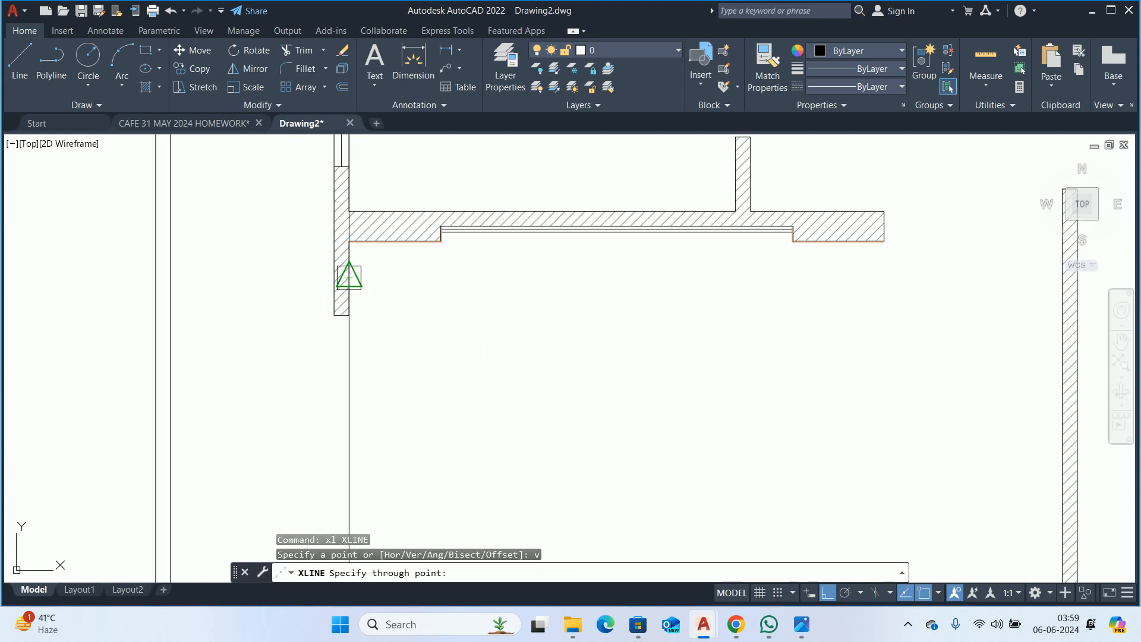
{"action": "middle_click_drag", "start_coordinate": [810, 339], "coordinate": [571, 372]}
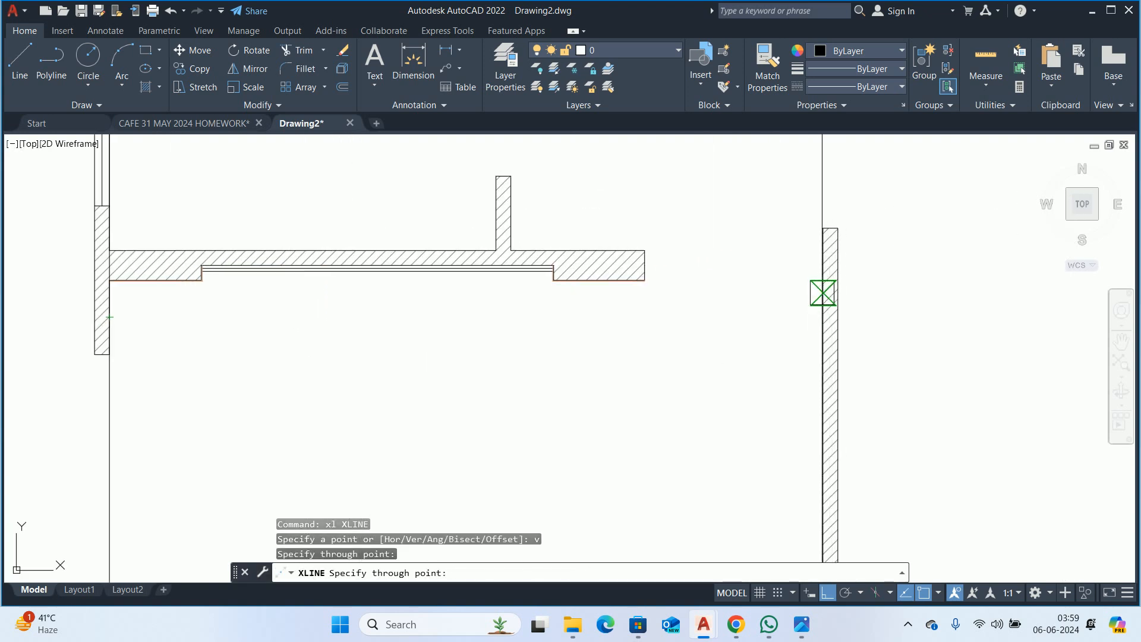
{"action": "left_click", "coordinate": [817, 307]}
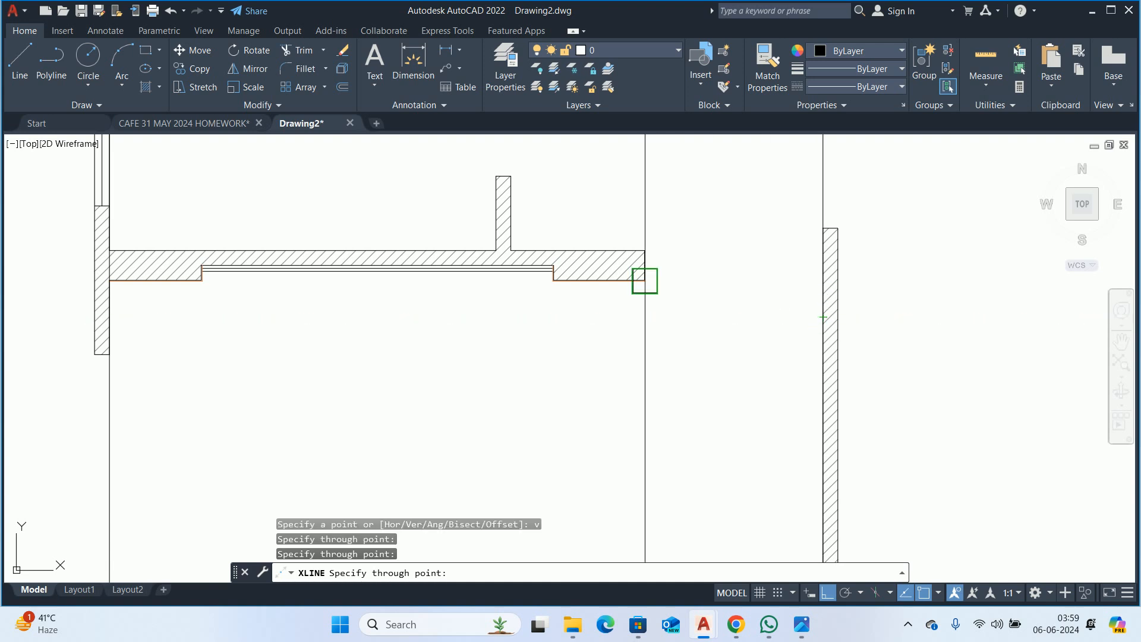
{"action": "left_click", "coordinate": [645, 279]}
- Add vertical construction lines through the right and left corners of the headboard wall's recess
{"action": "scroll", "coordinate": [511, 291], "scroll_direction": "up", "scroll_amount": 4}
{"action": "scroll", "coordinate": [657, 235], "scroll_direction": "up", "scroll_amount": 4}
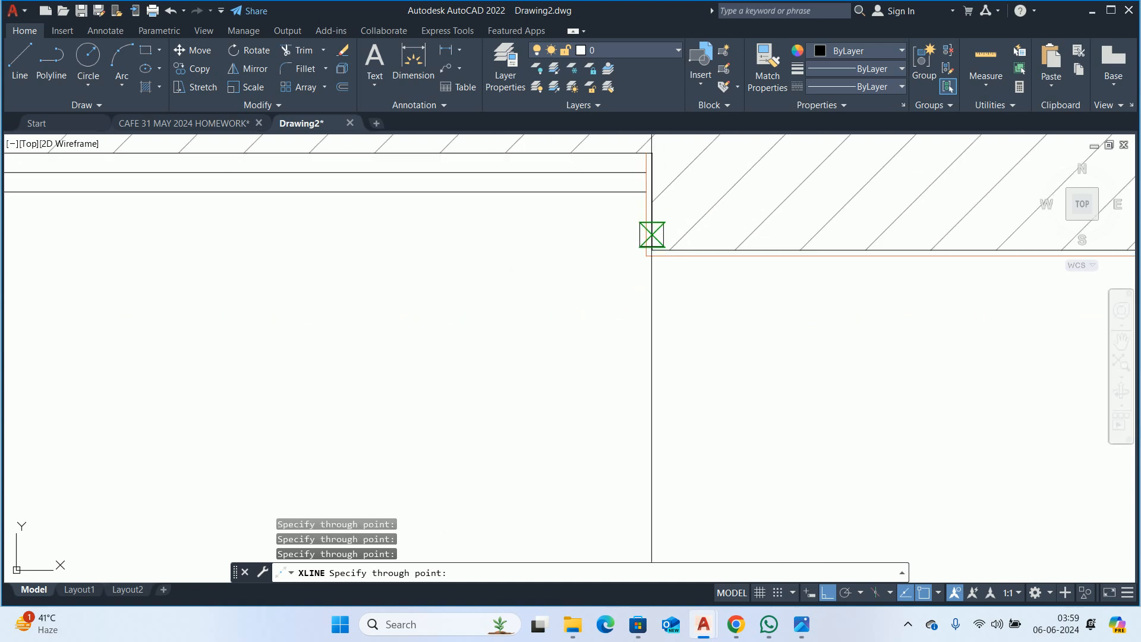
{"action": "left_click", "coordinate": [652, 250]}
{"action": "middle_click_drag", "start_coordinate": [341, 302], "coordinate": [851, 327]}
{"action": "middle_click_drag", "start_coordinate": [406, 309], "coordinate": [791, 352]}
{"action": "middle_click_drag", "start_coordinate": [307, 334], "coordinate": [790, 370]}
{"action": "scroll", "coordinate": [764, 321], "scroll_direction": "down", "scroll_amount": 4}
{"action": "scroll", "coordinate": [573, 295], "scroll_direction": "up", "scroll_amount": 4}
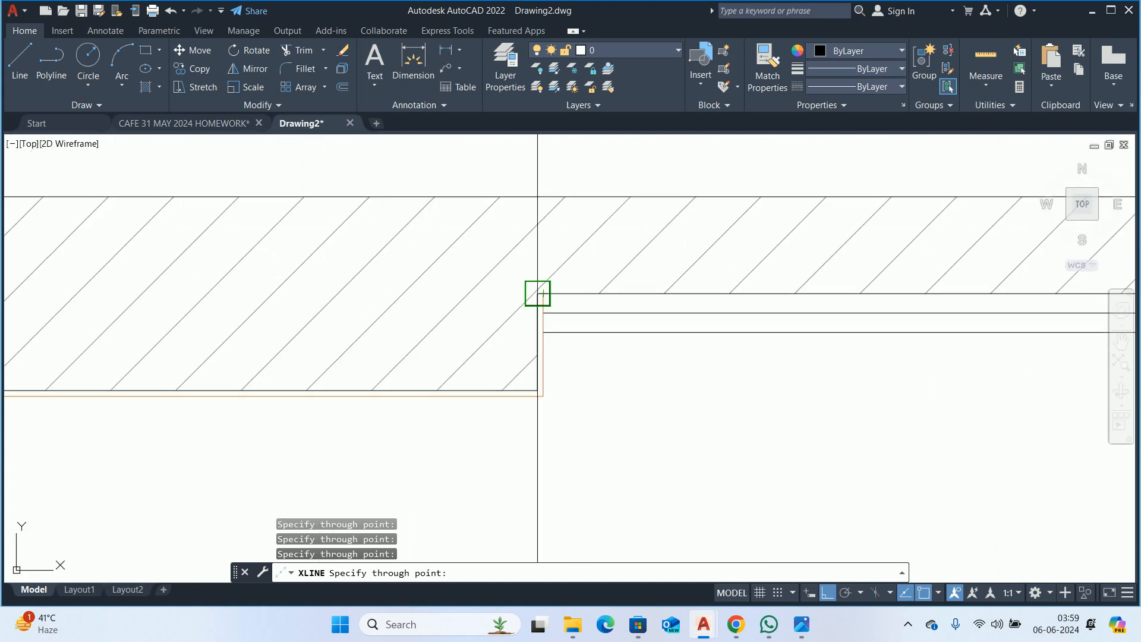
{"action": "scroll", "coordinate": [537, 291], "scroll_direction": "down", "scroll_amount": 6}
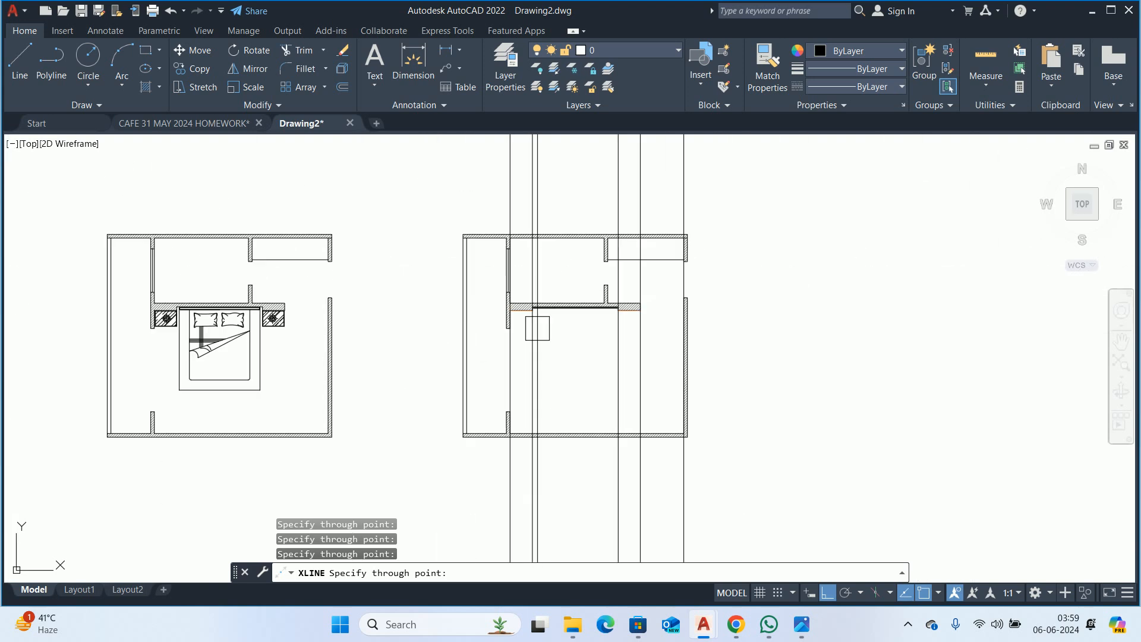
{"action": "key", "text": "Escape"}
- Draw a horizontal floor line below the copied plan, spanning from the leftmost to the rightmost construction line
{"action": "middle_click_drag", "start_coordinate": [606, 438], "coordinate": [555, 336]}
{"action": "type", "text": "l"}
{"action": "key", "text": "Return"}
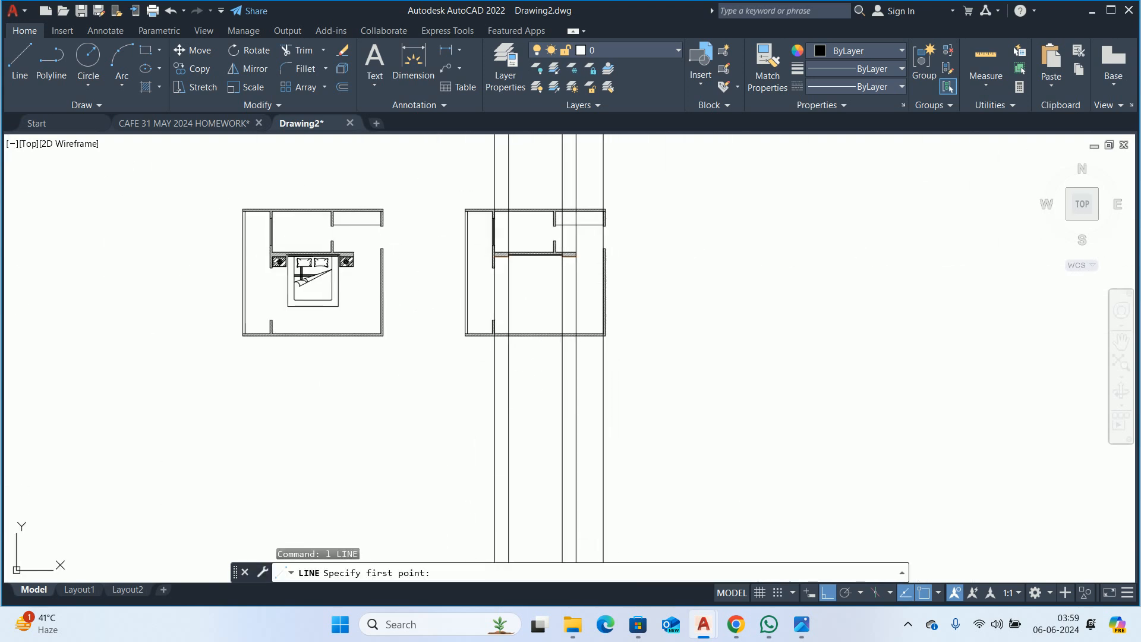
{"action": "left_click", "coordinate": [493, 503]}
{"action": "left_click", "coordinate": [603, 503]}
{"action": "key", "text": "Escape"}
{"action": "key", "text": "Escape"}
- Offset the floor line upward by 3000 for the ceiling line of the elevation
{"action": "type", "text": "o"}
{"action": "key", "text": "Return"}
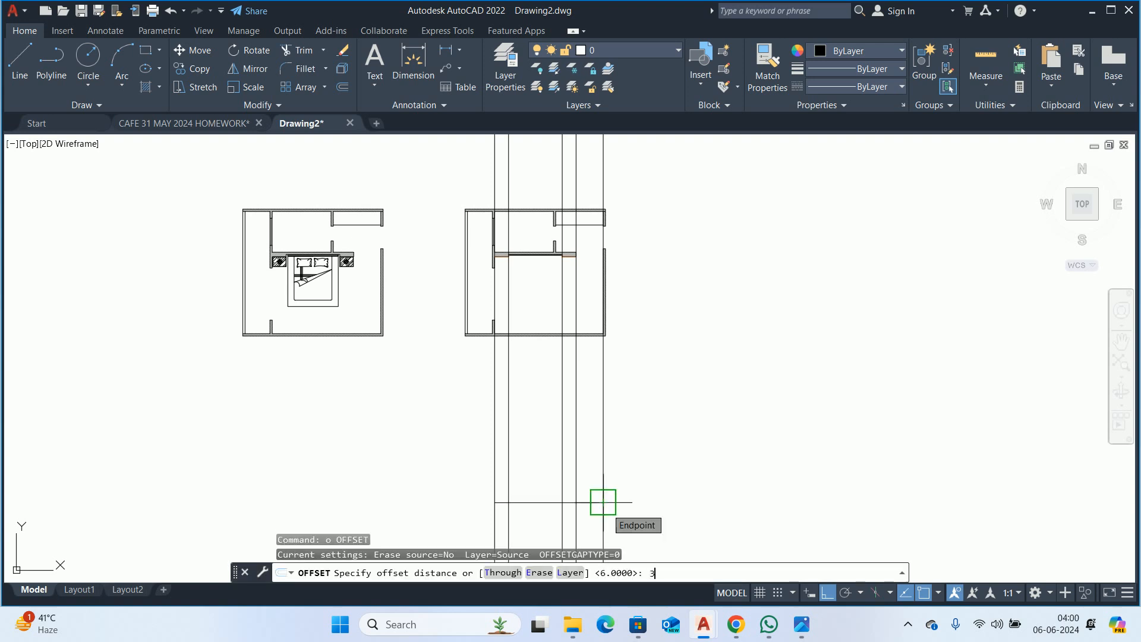
{"action": "key", "text": "Return"}
{"action": "scroll", "coordinate": [603, 503], "scroll_direction": "up", "scroll_amount": 4}
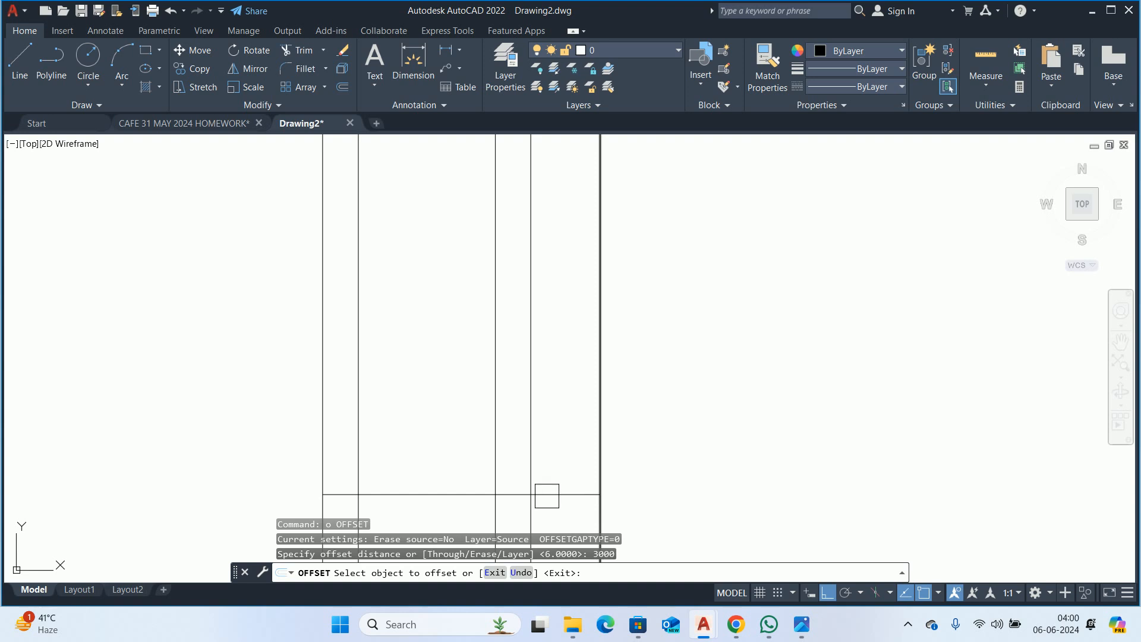
{"action": "left_click", "coordinate": [553, 495]}
{"action": "left_click", "coordinate": [567, 398]}
{"action": "key", "text": "Escape"}
{"action": "key", "text": "Escape"}
{"action": "key", "text": "Escape"}
{"action": "key", "text": "Escape"}
- Trim the vertical construction lines below the floor line and above the ceiling line
{"action": "middle_click_drag", "start_coordinate": [570, 371], "coordinate": [567, 309]}
{"action": "type", "text": "tr"}
{"action": "key", "text": "Return"}
{"action": "mouse_move", "coordinate": [637, 471]}
{"action": "left_mouse_down"}
{"action": "mouse_move", "coordinate": [333, 437]}
{"action": "mouse_move", "coordinate": [271, 454]}
{"action": "left_mouse_up"}
{"action": "left_click_drag", "start_coordinate": [271, 187], "coordinate": [645, 173]}
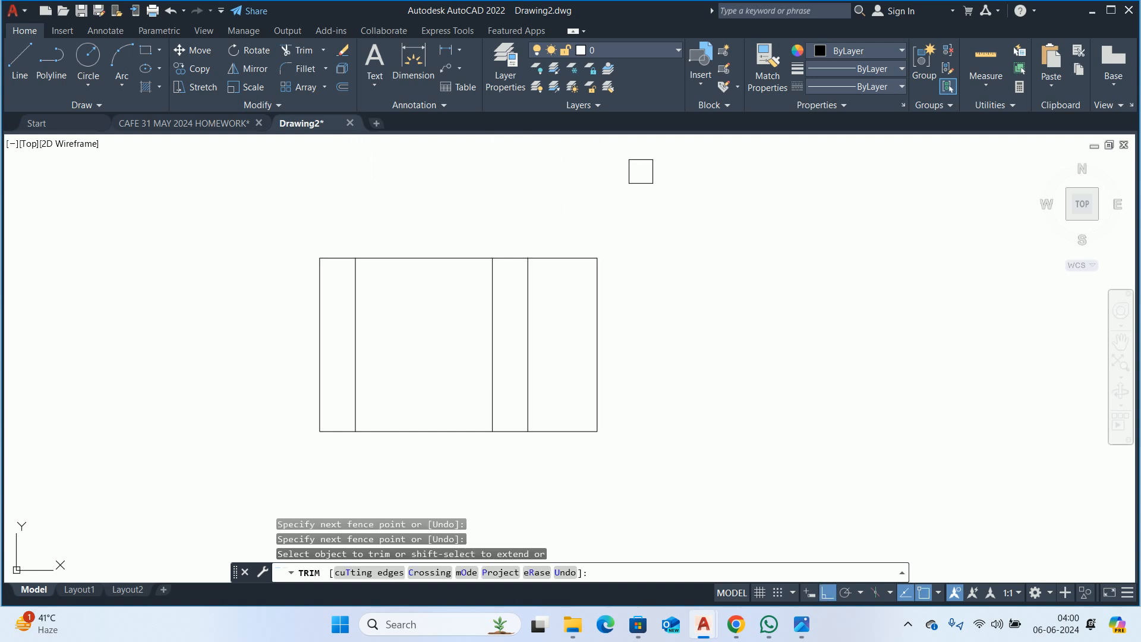
{"action": "key", "text": "Escape"}
{"action": "key", "text": "Escape"}
{"action": "middle_click_drag", "start_coordinate": [495, 309], "coordinate": [518, 321]}
{"action": "key", "text": "Escape"}
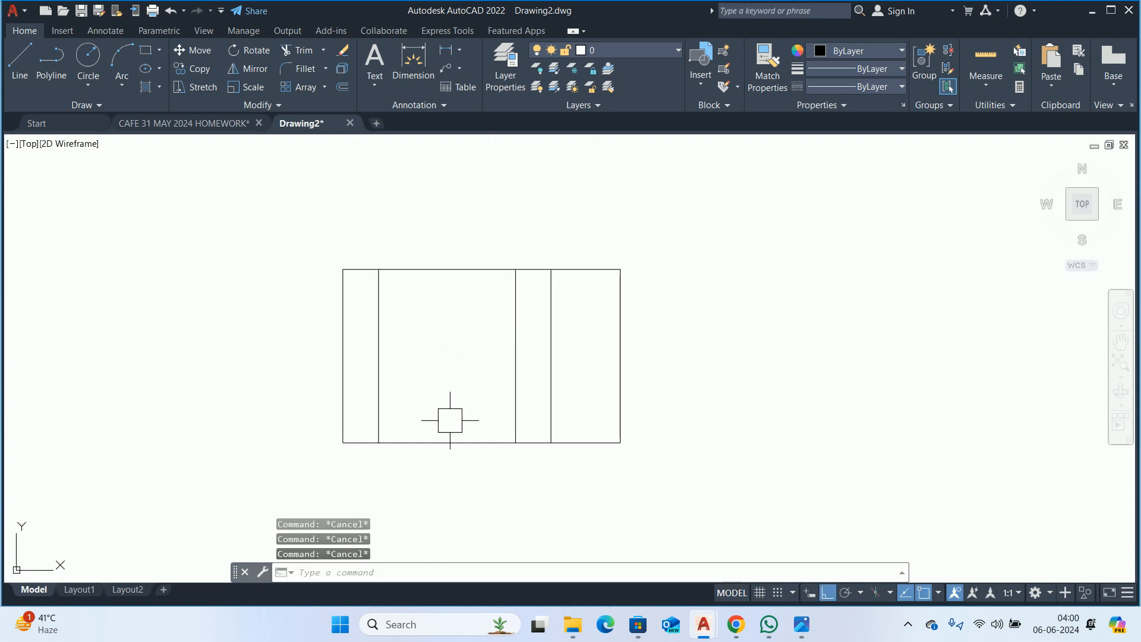
- Offset the elevation's floor line upward by 75 for the skirting
{"action": "type", "text": "o"}
{"action": "key", "text": "Return"}
{"action": "type", "text": "75"}
{"action": "key", "text": "Return"}
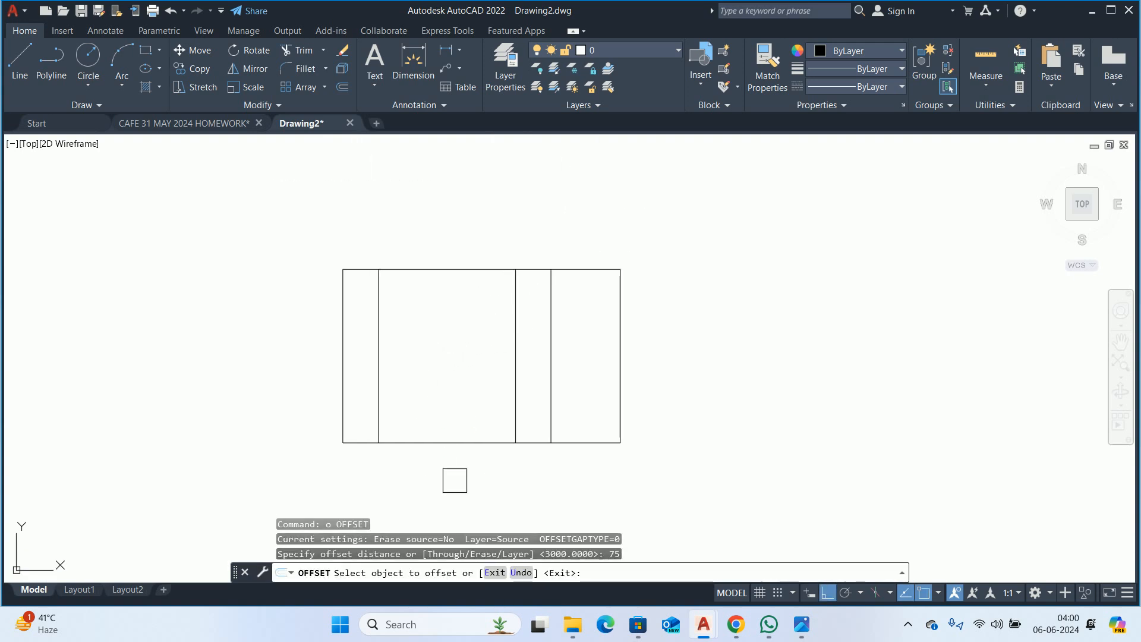
{"action": "left_click", "coordinate": [453, 442]}
{"action": "left_click", "coordinate": [476, 364]}
{"action": "key", "text": "Escape"}
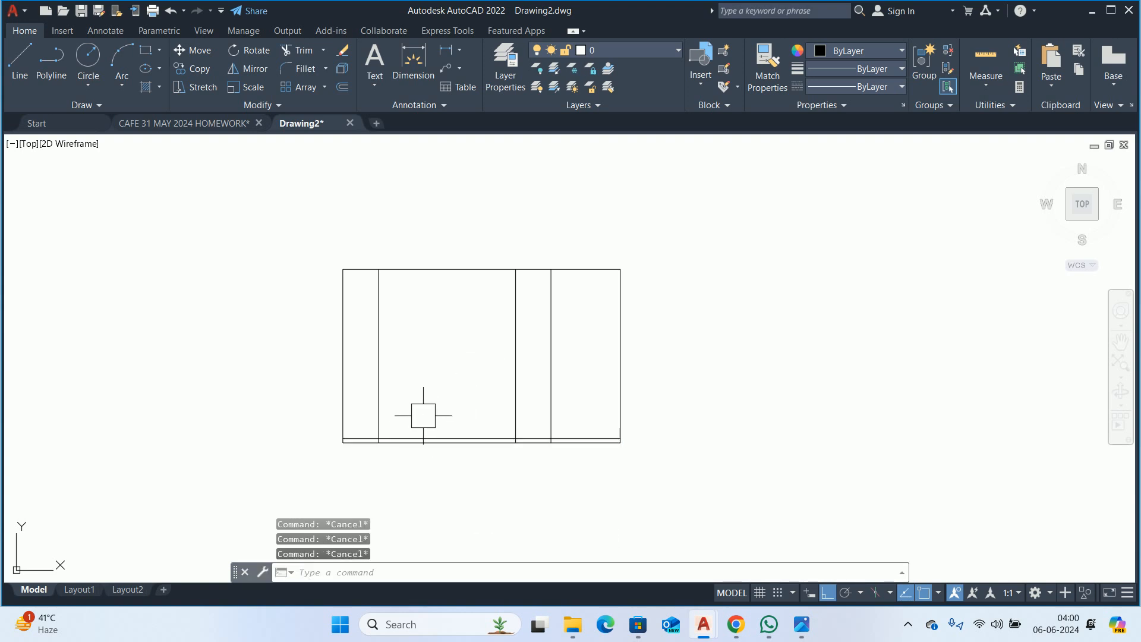
- Trim the skirting line out of the rightmost bay of the elevation
{"action": "type", "text": "tr"}
{"action": "key", "text": "Return"}
{"action": "scroll", "coordinate": [395, 434], "scroll_direction": "up", "scroll_amount": 5}
{"action": "scroll", "coordinate": [342, 458], "scroll_direction": "up", "scroll_amount": 2}
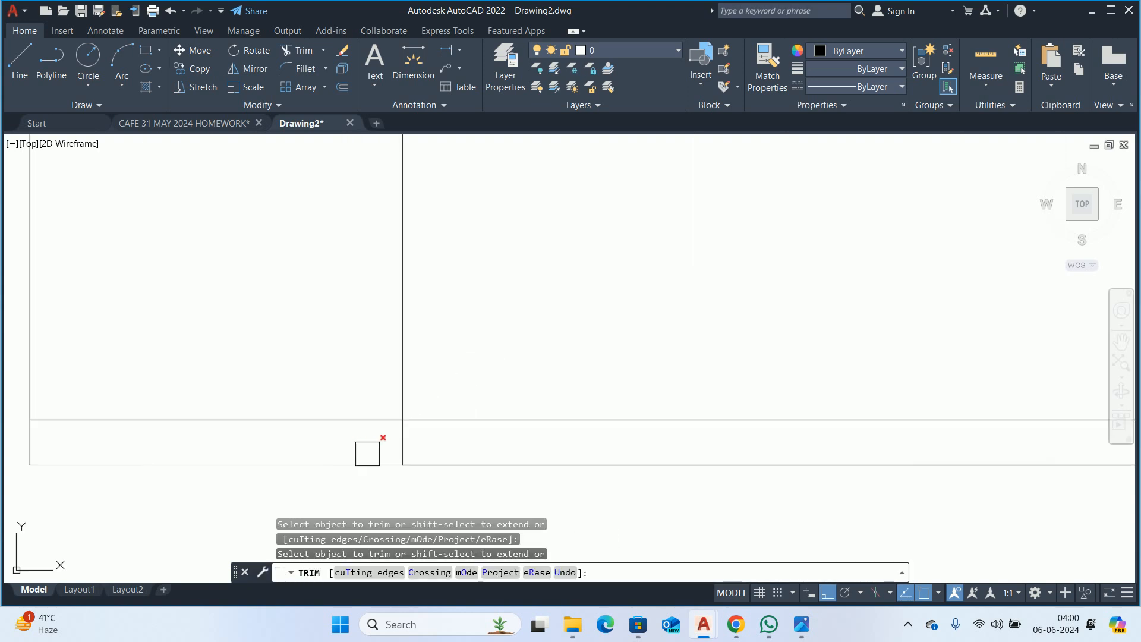
{"action": "scroll", "coordinate": [514, 374], "scroll_direction": "down", "scroll_amount": 2}
{"action": "middle_click_drag", "start_coordinate": [443, 377], "coordinate": [126, 398]}
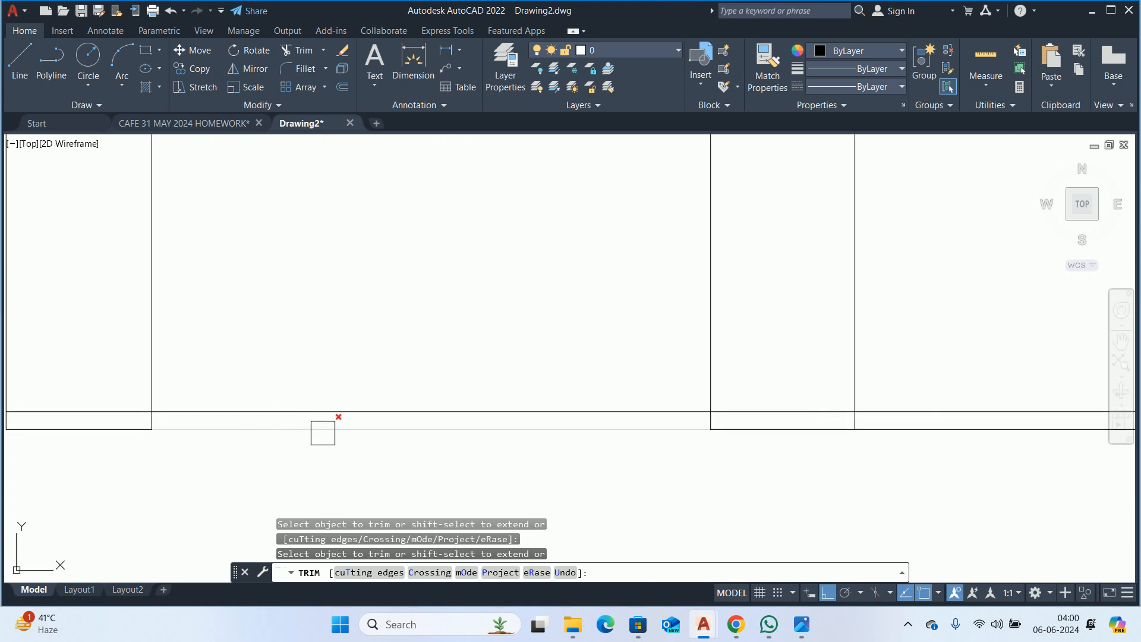
{"action": "left_click", "coordinate": [879, 411]}
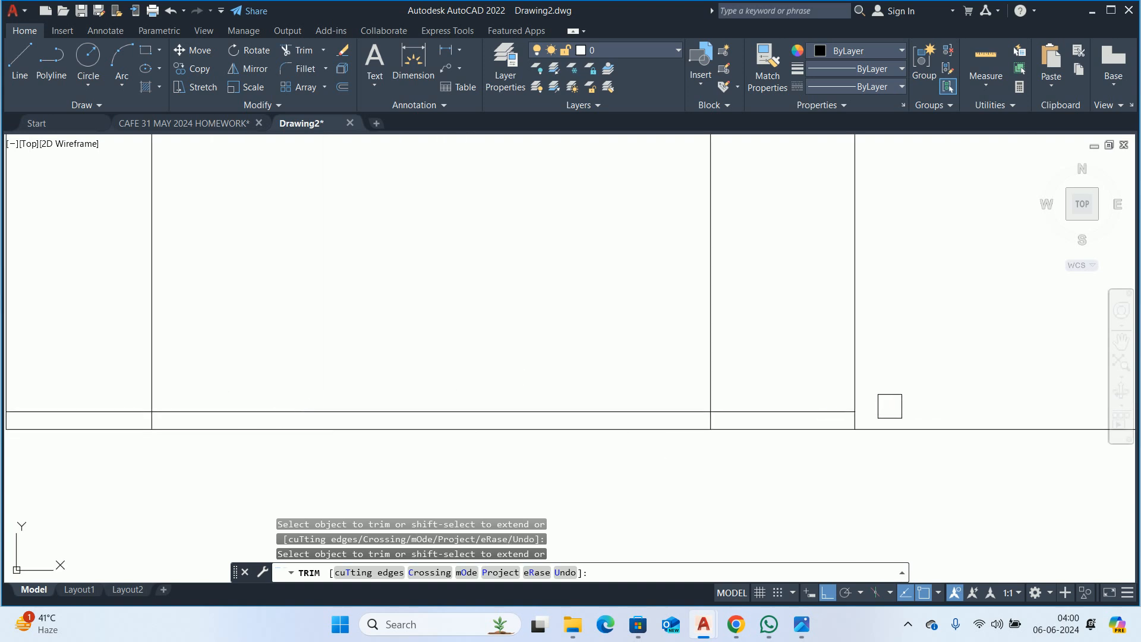
{"action": "scroll", "coordinate": [844, 386], "scroll_direction": "down", "scroll_amount": 4}
{"action": "middle_click_drag", "start_coordinate": [808, 393], "coordinate": [706, 500]}
{"action": "key", "text": "Escape"}
{"action": "key", "text": "Escape"}
{"action": "key", "text": "Escape"}
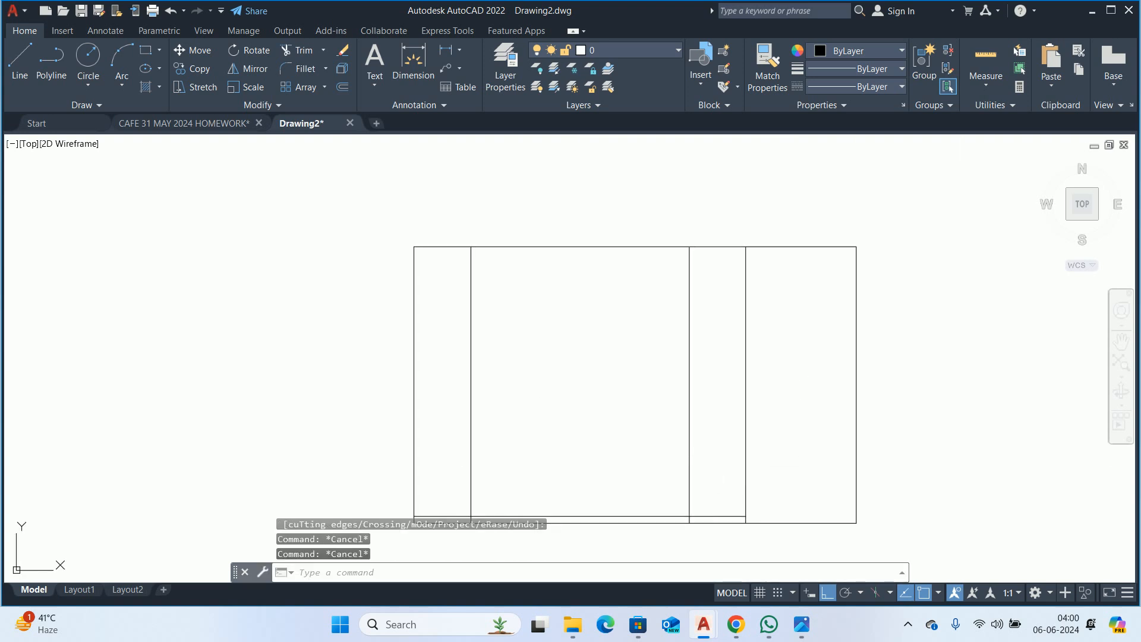
{"action": "type", "text": "o"}
{"action": "key", "text": "Return"}
{"action": "type", "text": "8'"}
{"action": "key", "text": "Return"}
{"action": "key", "text": "Escape"}
- Offset the floor line upward by 2400 for the opening's head height
{"action": "key", "text": "Return"}
{"action": "type", "text": "2"}
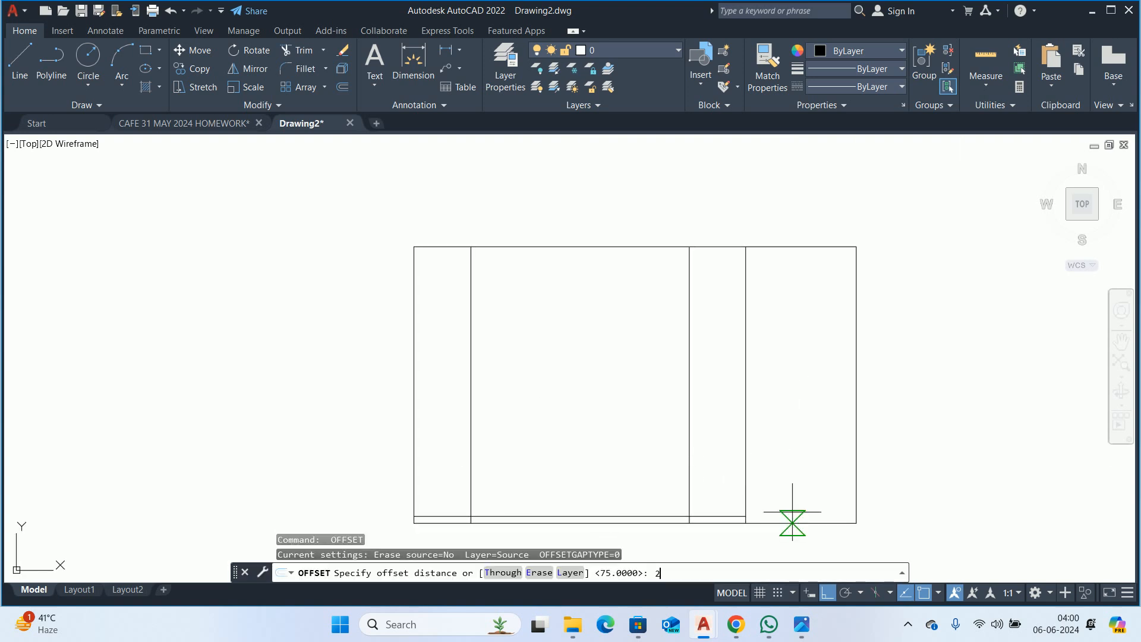
{"action": "type", "text": "400"}
{"action": "key", "text": "Return"}
{"action": "left_click", "coordinate": [799, 523]}
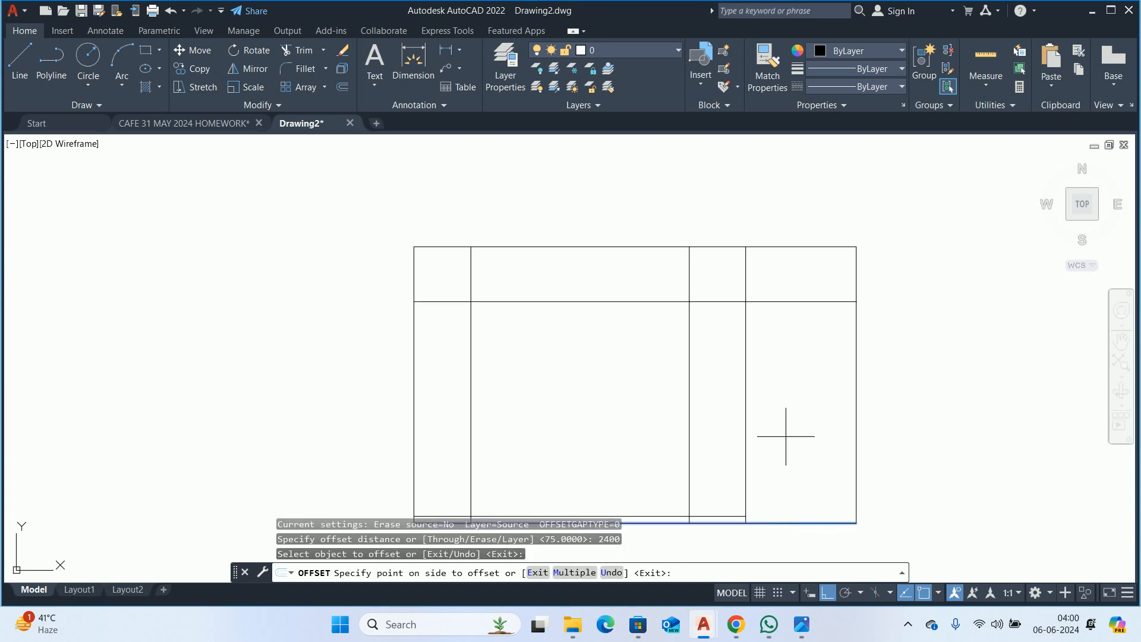
{"action": "left_click", "coordinate": [765, 350]}
{"action": "key", "text": "Escape"}
{"action": "scroll", "coordinate": [771, 328], "scroll_direction": "up", "scroll_amount": 4}
{"action": "middle_click_drag", "start_coordinate": [771, 329], "coordinate": [504, 357]}
{"action": "key", "text": "Escape"}
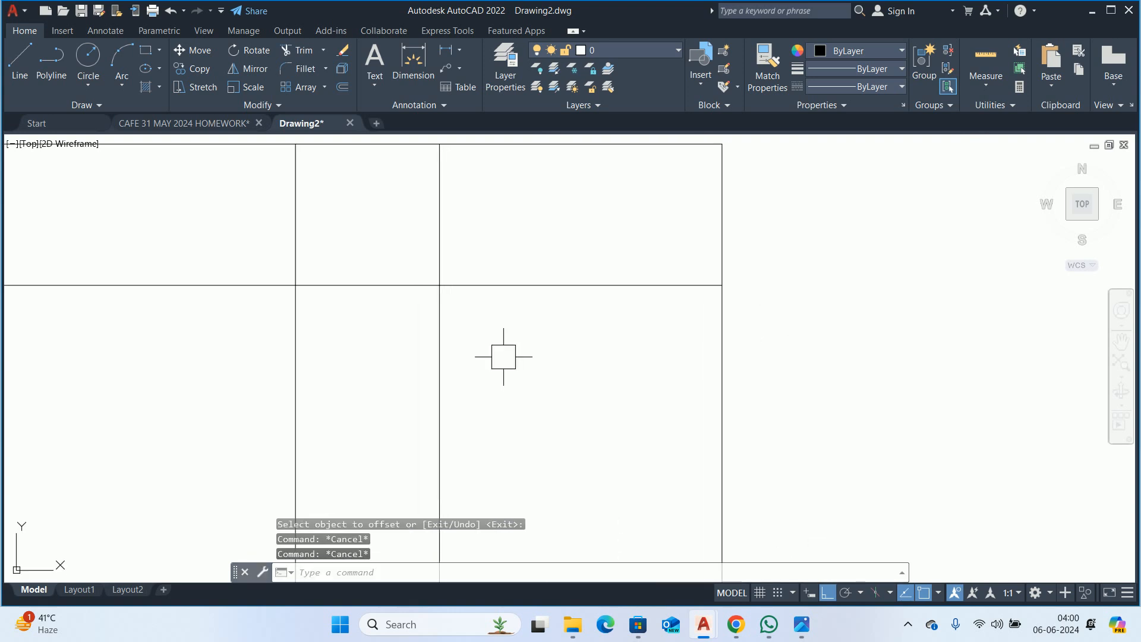
- Trim the head line outside the rightmost bay and the vertical line above it, leaving the outline of the opening
{"action": "type", "text": "tr"}
{"action": "key", "text": "Return"}
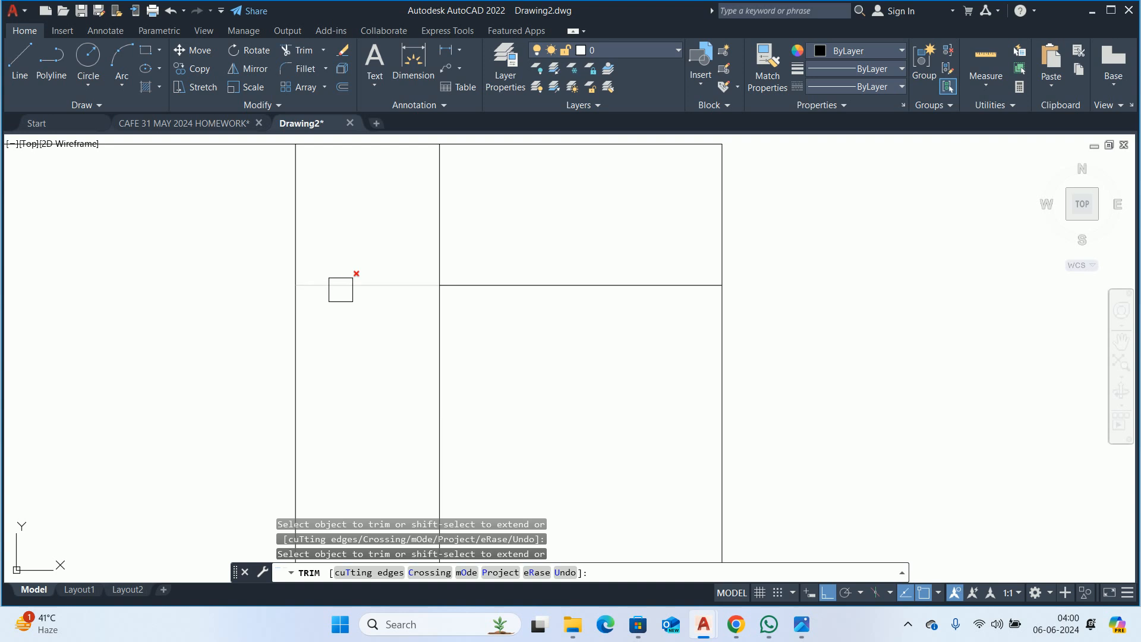
{"action": "scroll", "coordinate": [433, 231], "scroll_direction": "down", "scroll_amount": 10}
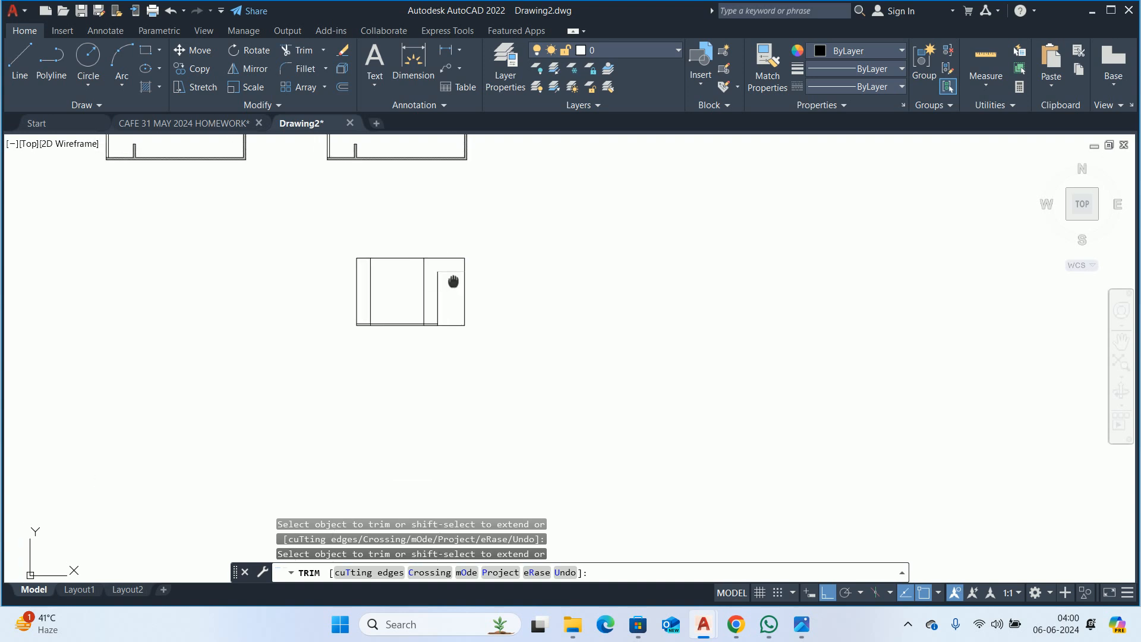
{"action": "scroll", "coordinate": [510, 271], "scroll_direction": "up", "scroll_amount": 3}
{"action": "key", "text": "Escape"}
{"action": "key", "text": "Escape"}
{"action": "key", "text": "Escape"}
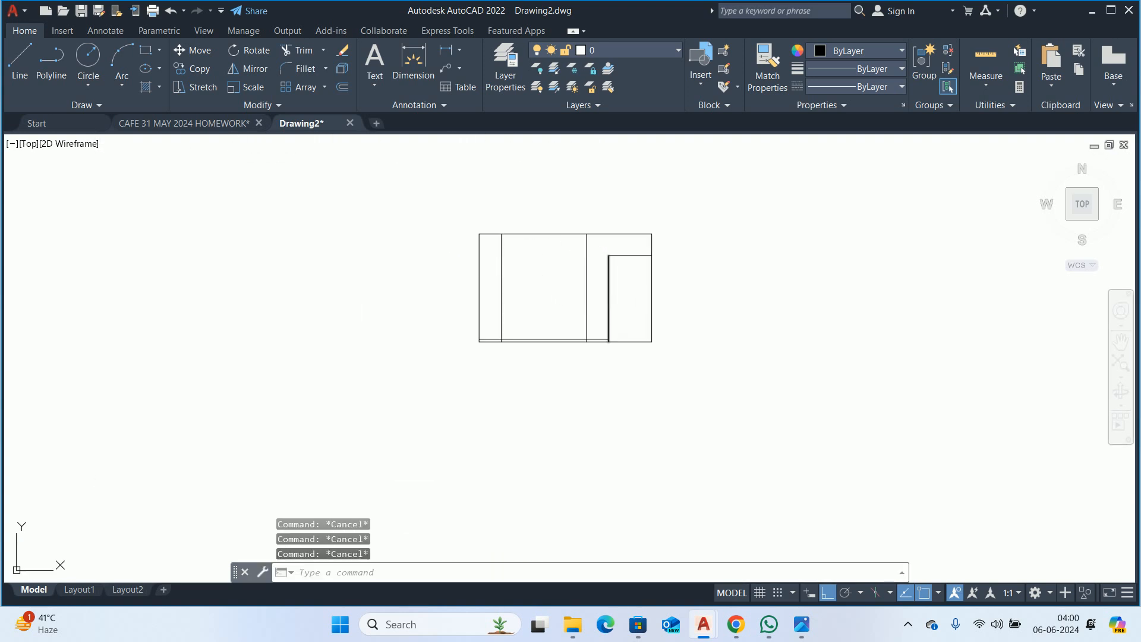
- Draw a horizontal leader without text from the elevation's wide middle panel to beyond its right edge
{"action": "scroll", "coordinate": [548, 301], "scroll_direction": "up", "scroll_amount": 4}
{"action": "mouse_move", "coordinate": [548, 301]}
{"action": "middle_mouse_down"}
{"action": "mouse_move", "coordinate": [561, 356]}
{"action": "mouse_move", "coordinate": [547, 356]}
{"action": "middle_mouse_up"}
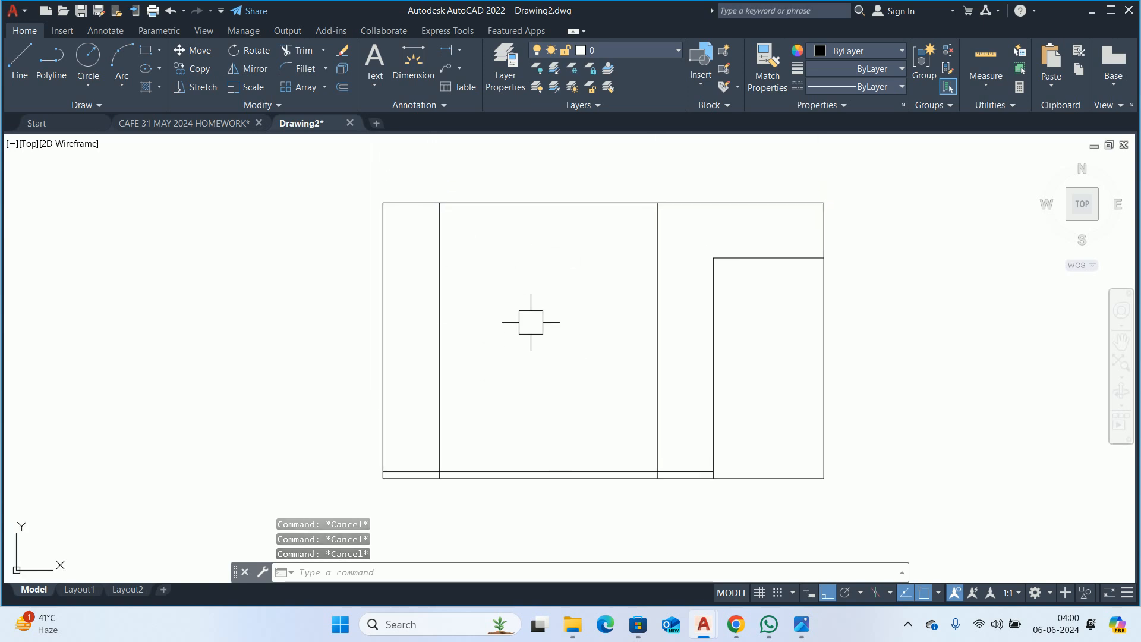
{"action": "type", "text": "le"}
{"action": "key", "text": "Return"}
{"action": "mouse_move", "coordinate": [531, 323]}
{"action": "middle_mouse_down"}
{"action": "mouse_move", "coordinate": [509, 337]}
{"action": "mouse_move", "coordinate": [560, 340]}
{"action": "middle_mouse_up"}
{"action": "left_click", "coordinate": [561, 340]}
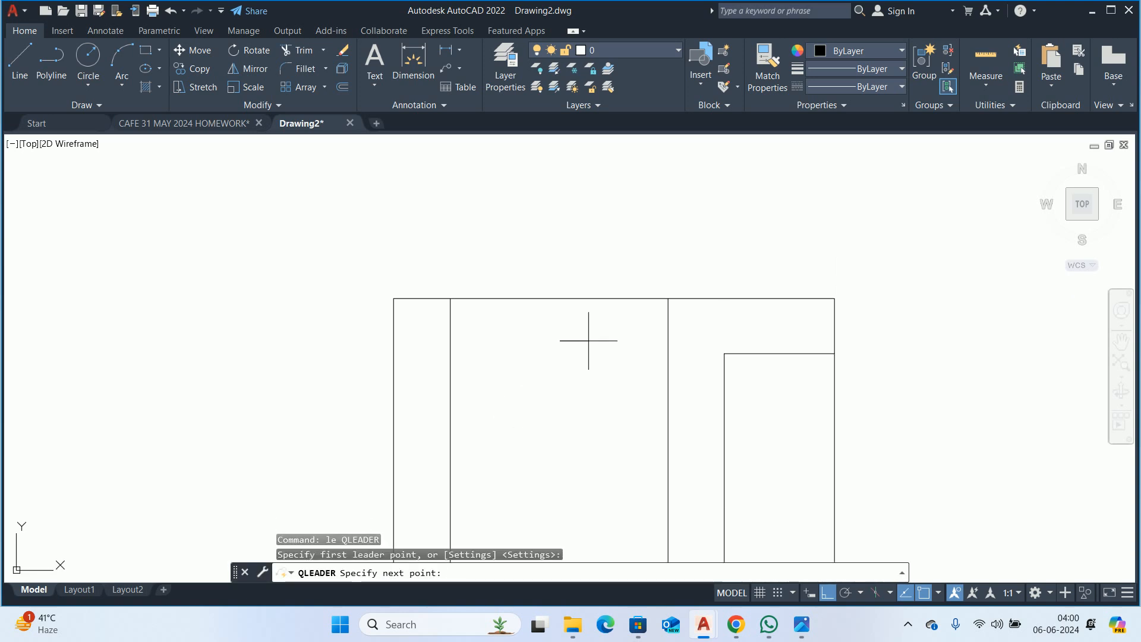
{"action": "left_click", "coordinate": [917, 337]}
{"action": "key", "text": "Escape"}
{"action": "left_click", "coordinate": [903, 341]}
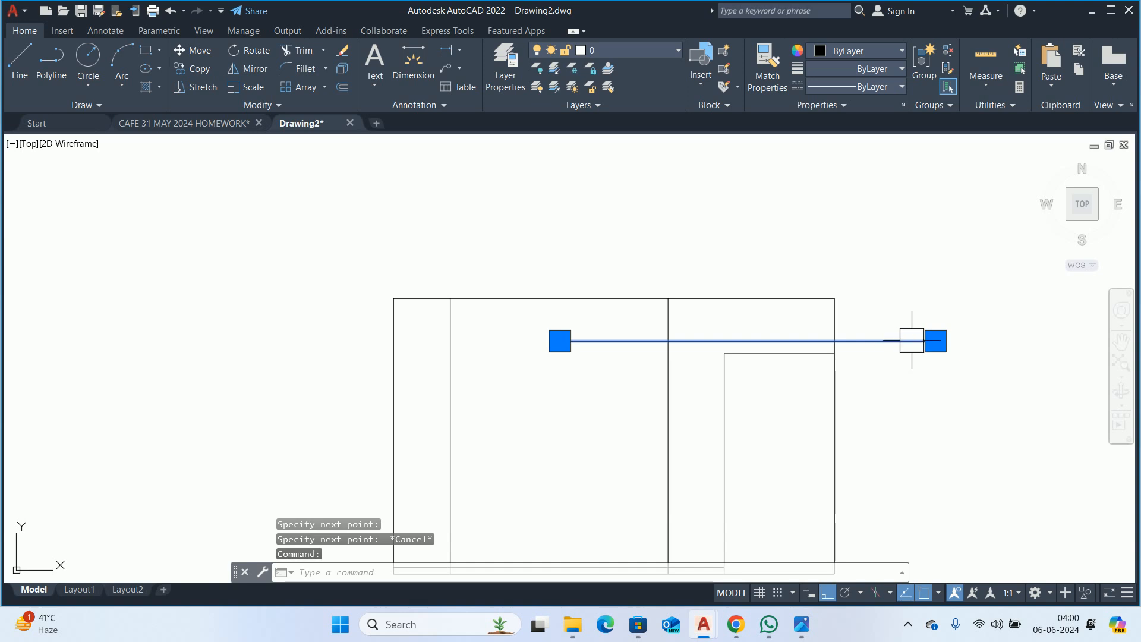
{"action": "key", "text": "Escape"}
{"action": "type", "text": "d"}
{"action": "key", "text": "Return"}
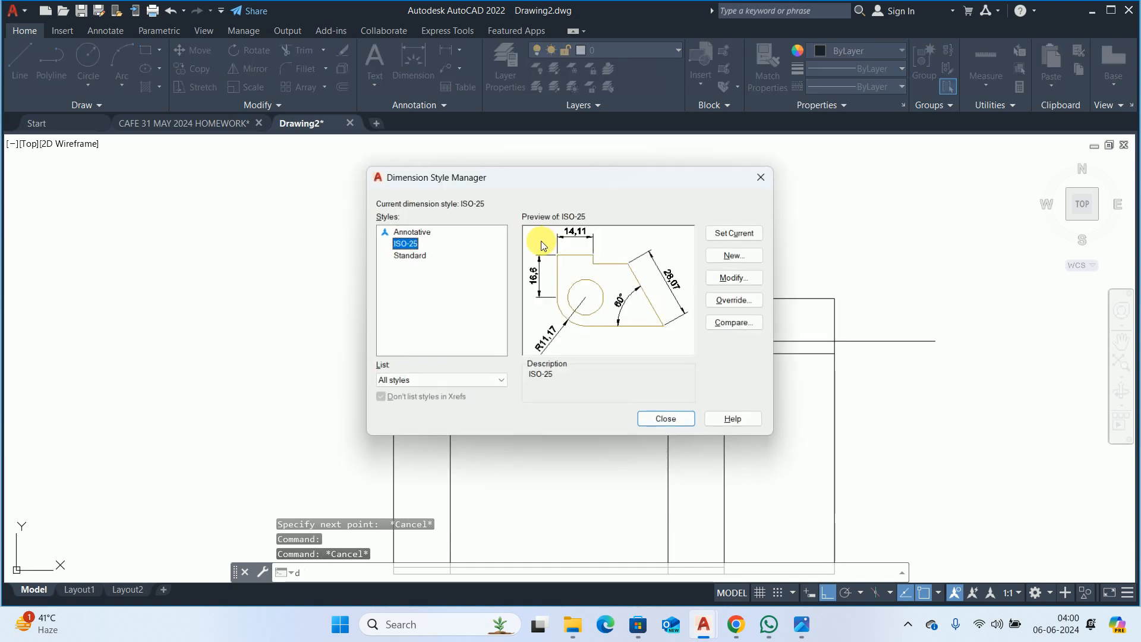
{"action": "left_click", "coordinate": [737, 279]}
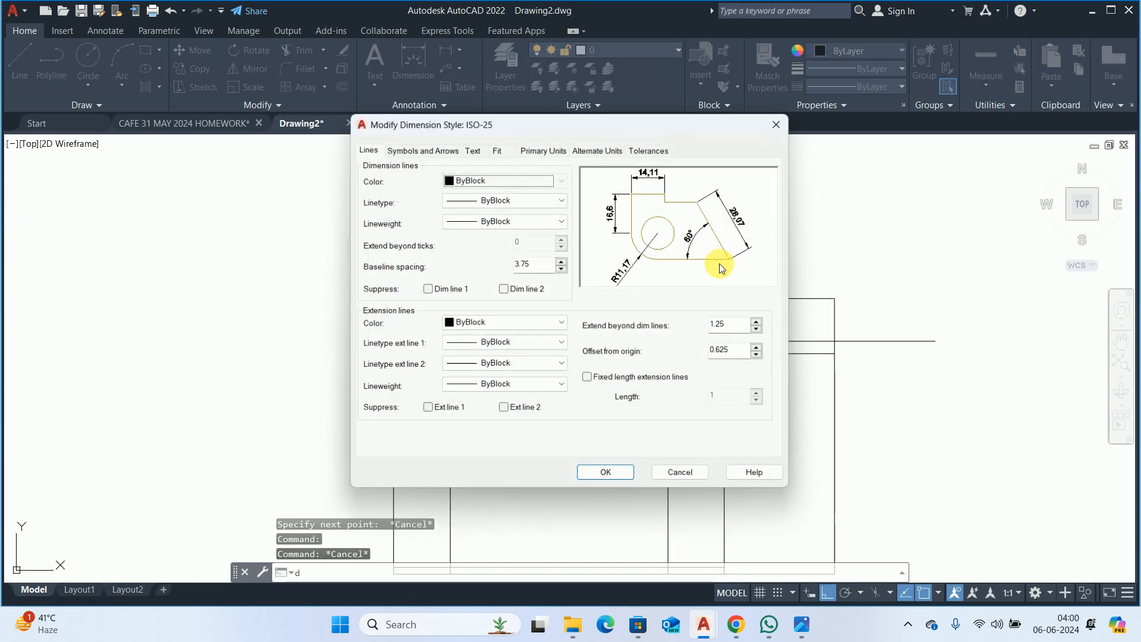
{"action": "left_click", "coordinate": [497, 148]}
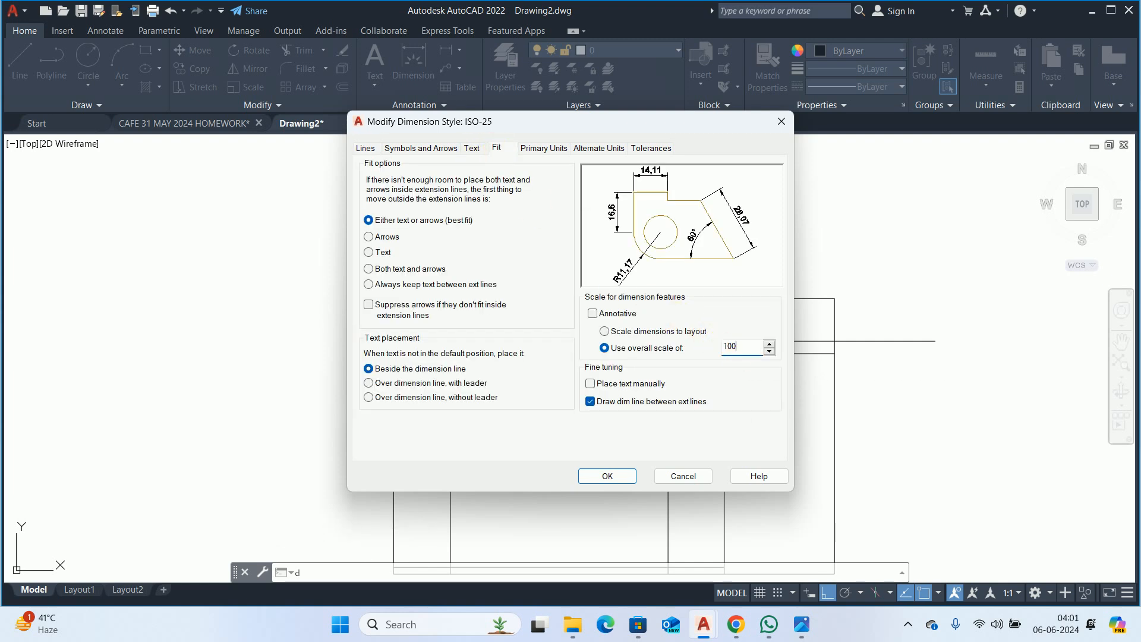
{"action": "type", "text": "0"}
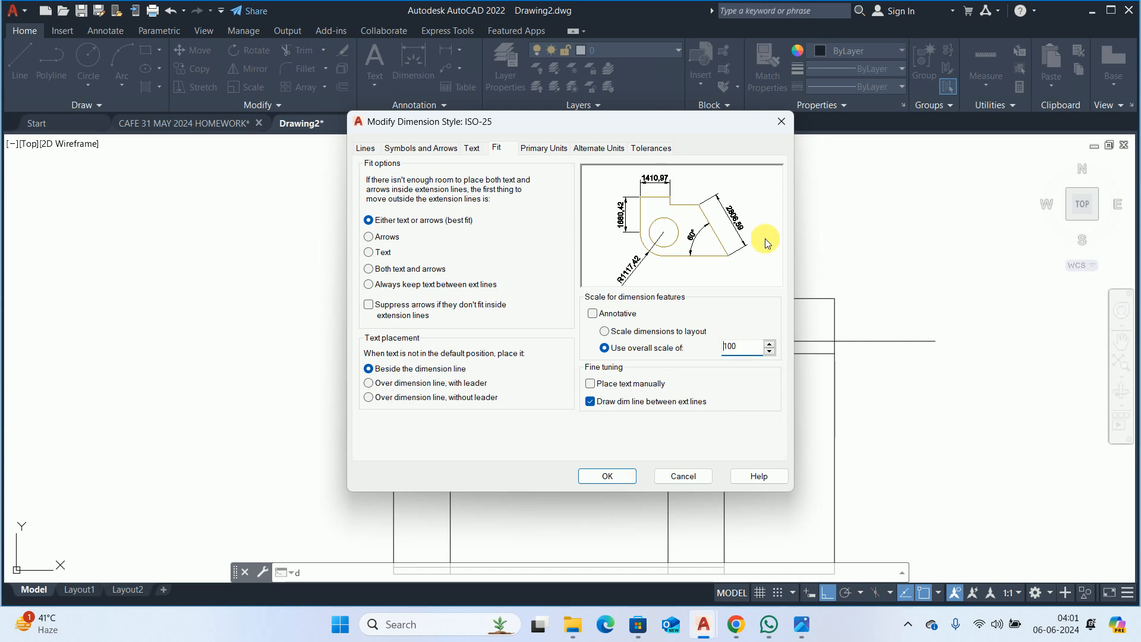
{"action": "left_click", "coordinate": [777, 123]}
{"action": "key", "text": "Escape"}
{"action": "key", "text": "Escape"}
- Set the overall scale for dimension features in the ISO-25 dimension style to 100
{"action": "type", "text": "d"}
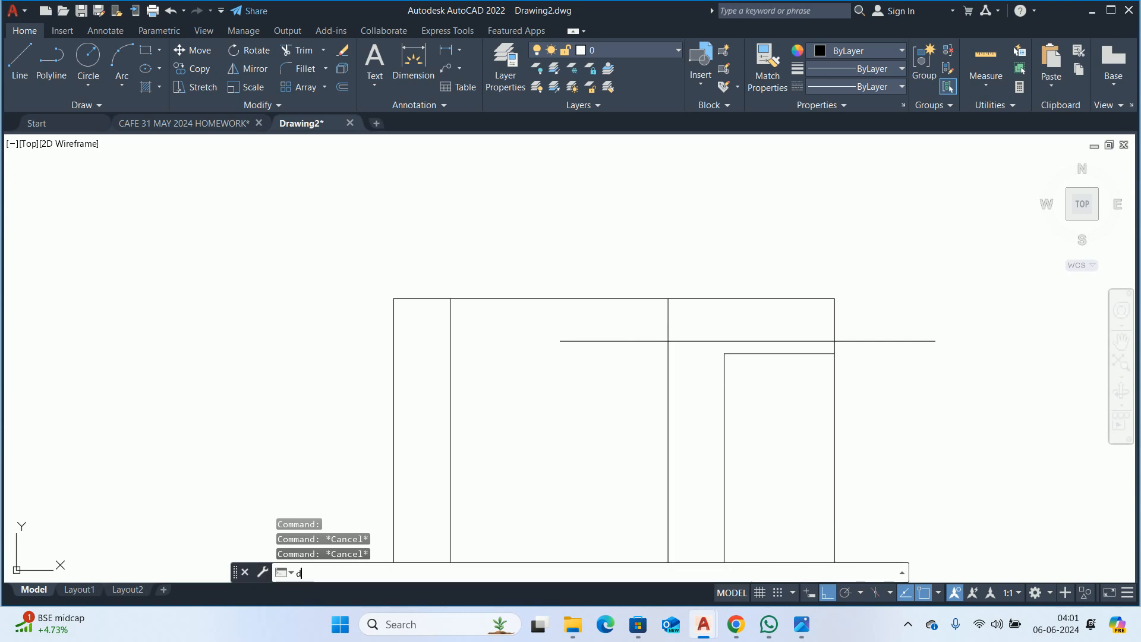
{"action": "key", "text": "Return"}
{"action": "left_click", "coordinate": [737, 278]}
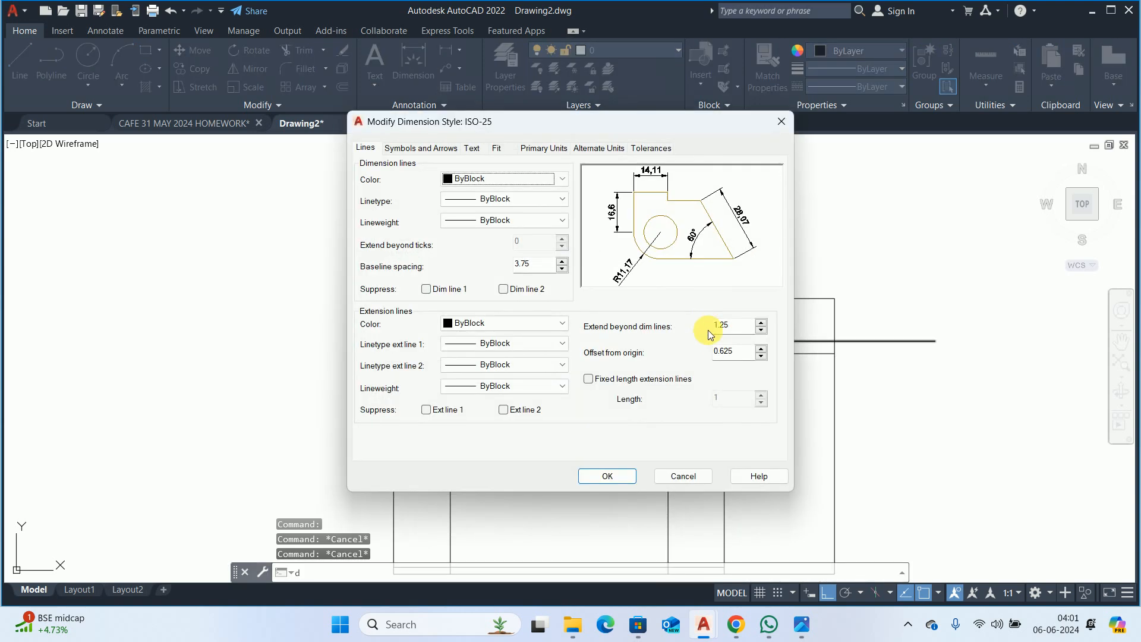
{"action": "left_click", "coordinate": [499, 148]}
{"action": "left_click", "coordinate": [735, 348]}
{"action": "type", "text": "00"}
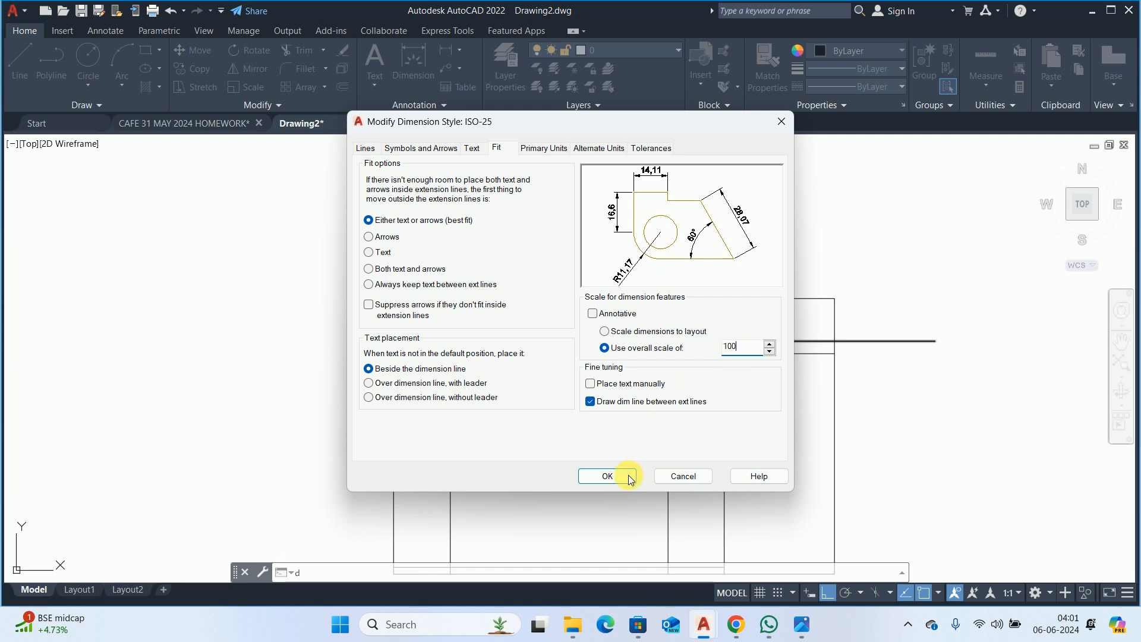
{"action": "left_click", "coordinate": [621, 476]}
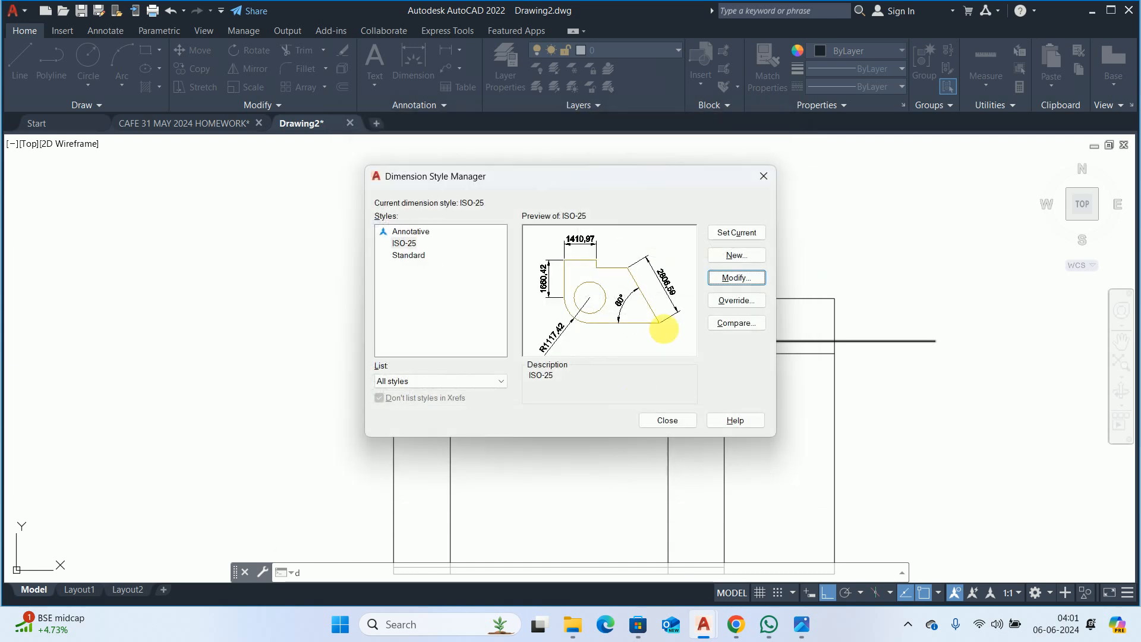
{"action": "left_click", "coordinate": [667, 421]}
{"action": "scroll", "coordinate": [517, 393], "scroll_direction": "down", "scroll_amount": 2}
{"action": "key", "text": "Escape"}
{"action": "key", "text": "Escape"}
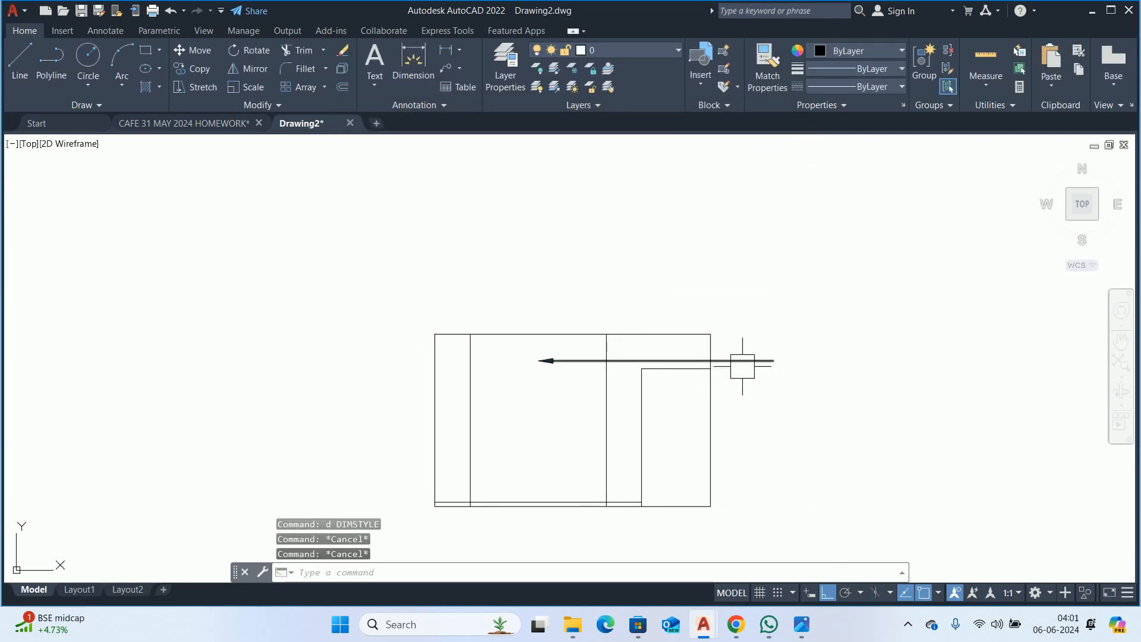
- Add a multiline text note reading "Coverend with PU Stone" above the leader's tail, outside the elevation's right edge
{"action": "type", "text": "t"}
{"action": "key", "text": "Return"}
{"action": "scroll", "coordinate": [745, 339], "scroll_direction": "up", "scroll_amount": 3}
{"action": "left_click", "coordinate": [745, 338]}
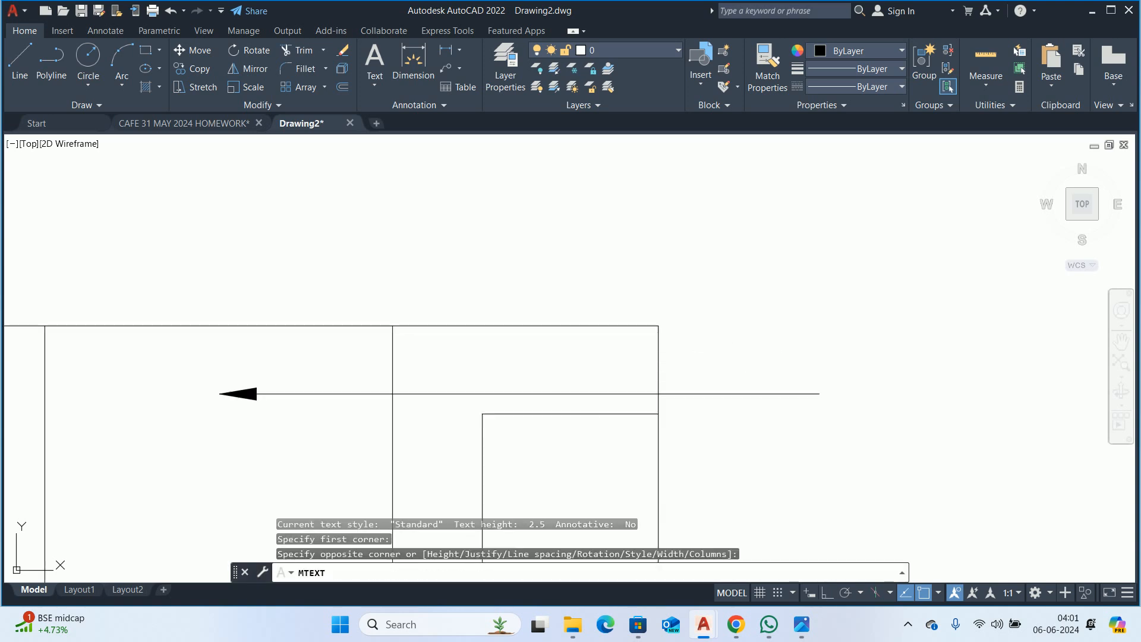
{"action": "left_click", "coordinate": [717, 366]}
{"action": "type", "text": "co"}
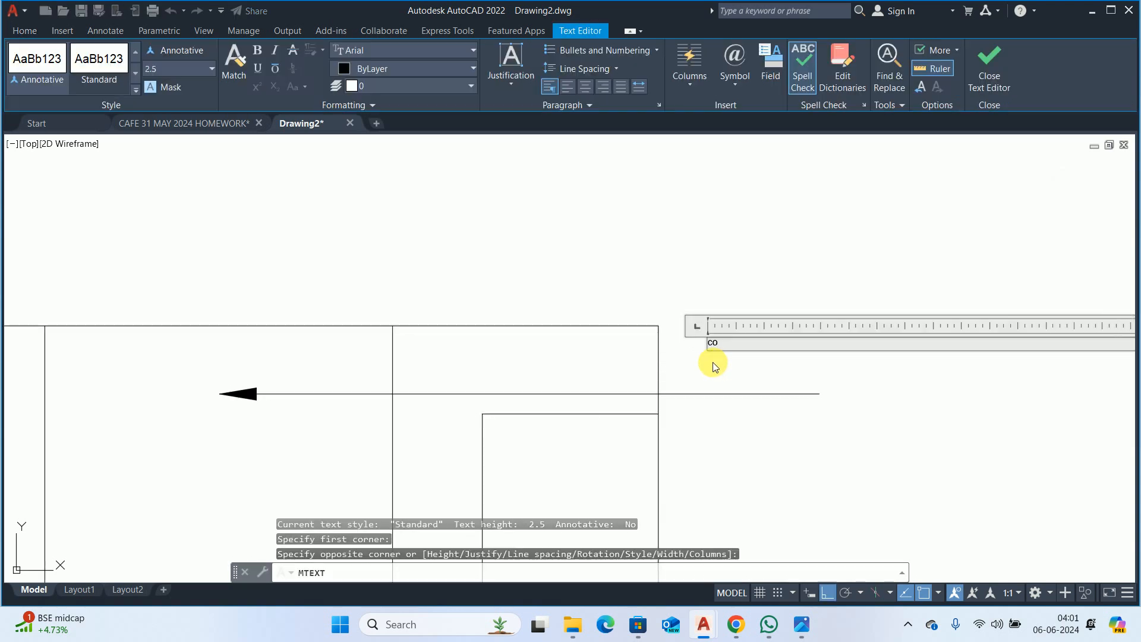
{"action": "type", "text": "vered"}
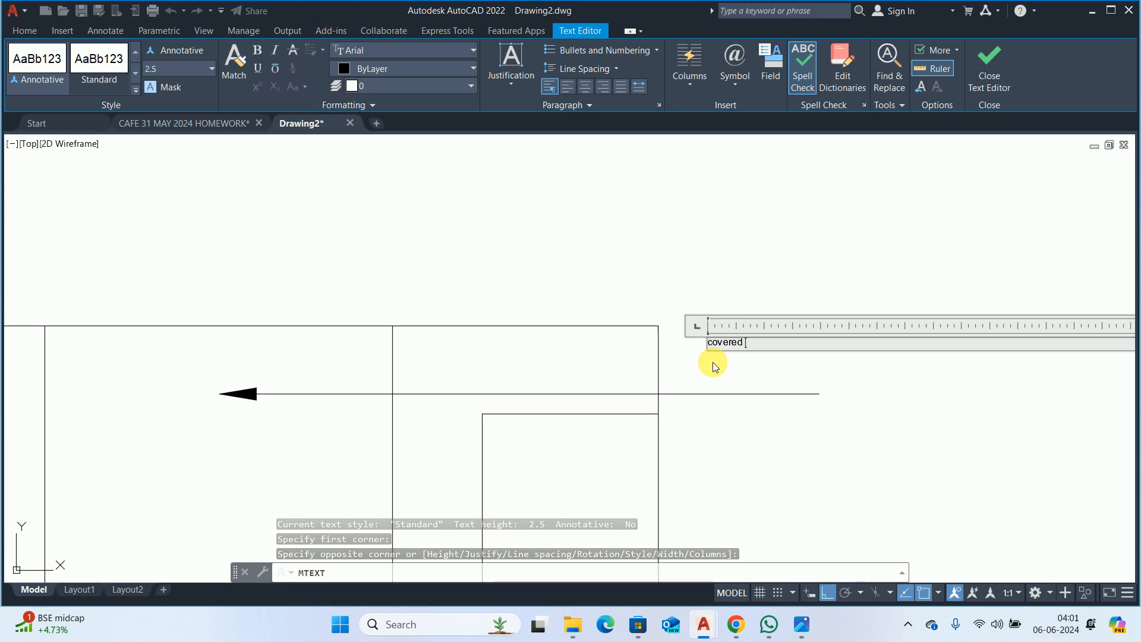
{"action": "key", "text": "BackSpace"}
{"action": "key", "text": "BackSpace"}
{"action": "key", "text": "BackSpace"}
{"action": "key", "text": "BackSpace"}
{"action": "key", "text": "BackSpace"}
{"action": "key", "text": "BackSpace"}
{"action": "key", "text": "BackSpace"}
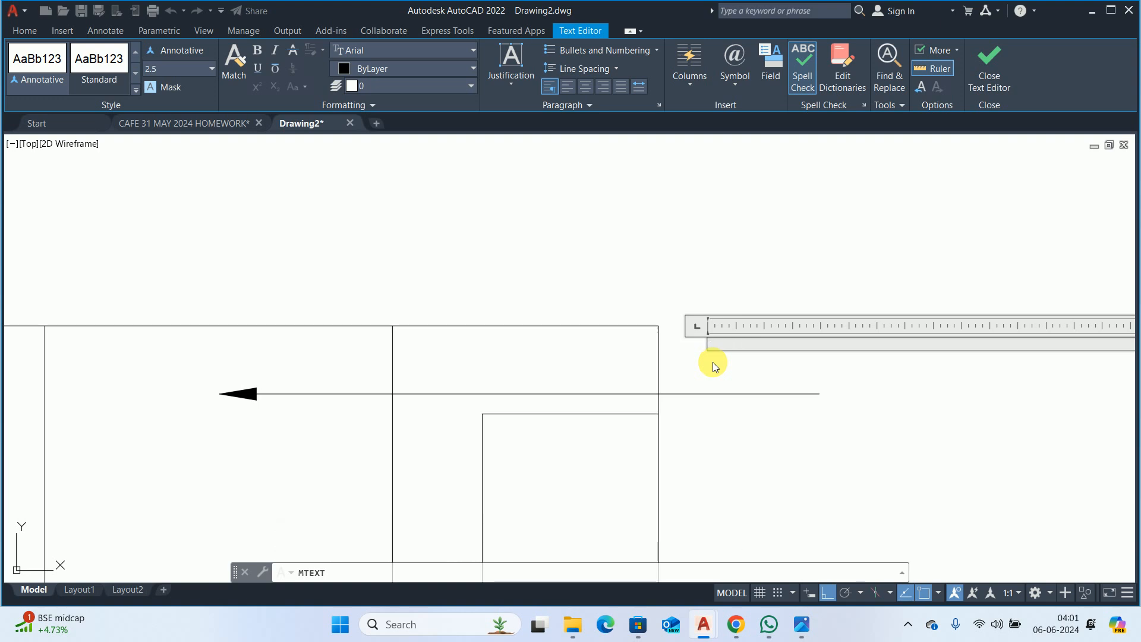
{"action": "type", "text": "Coverend with PU Stone"}
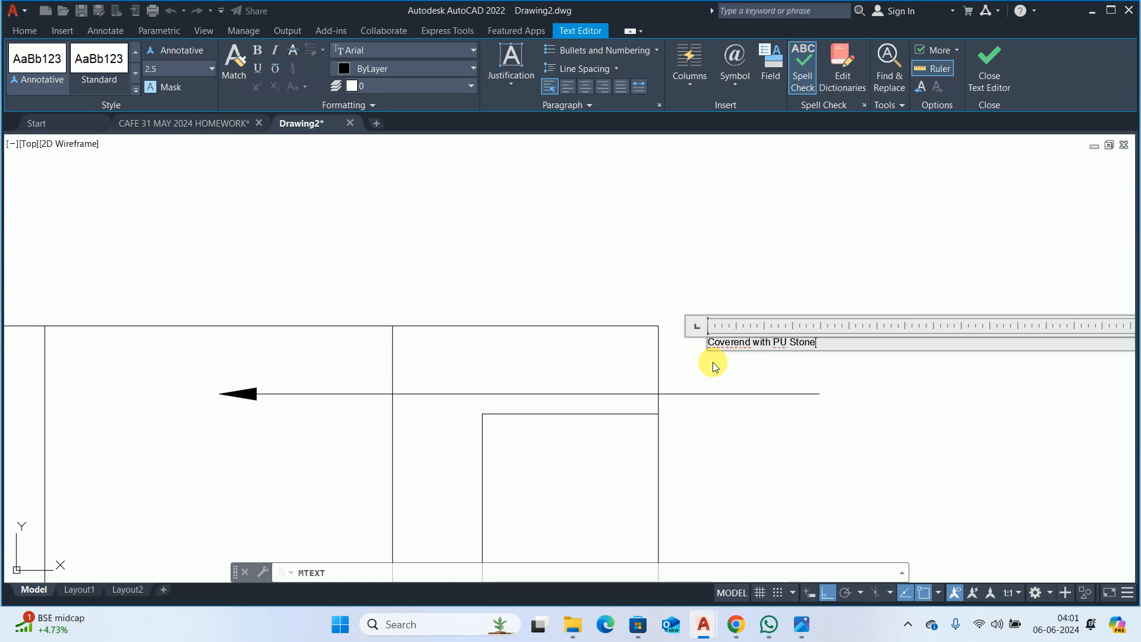
{"action": "key", "text": "Escape"}
{"action": "key", "text": "Escape"}
- Select the PU stone note, make the Quick Properties toggle available, and turn Quick Properties on
{"action": "left_click", "coordinate": [709, 338]}
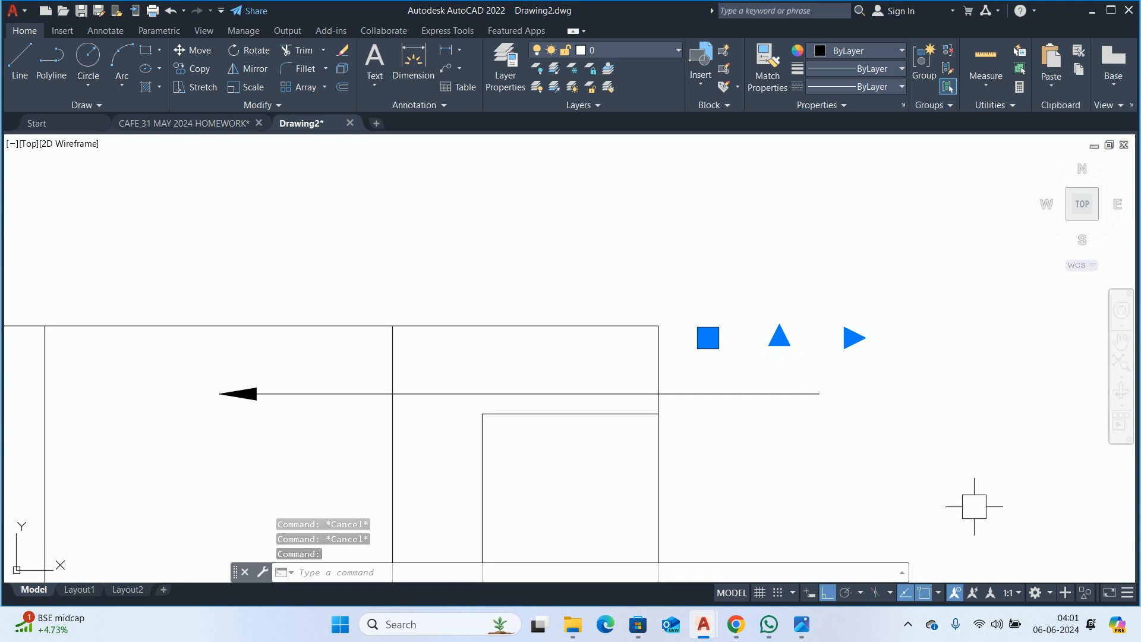
{"action": "scroll", "coordinate": [747, 354], "scroll_direction": "up", "scroll_amount": 2}
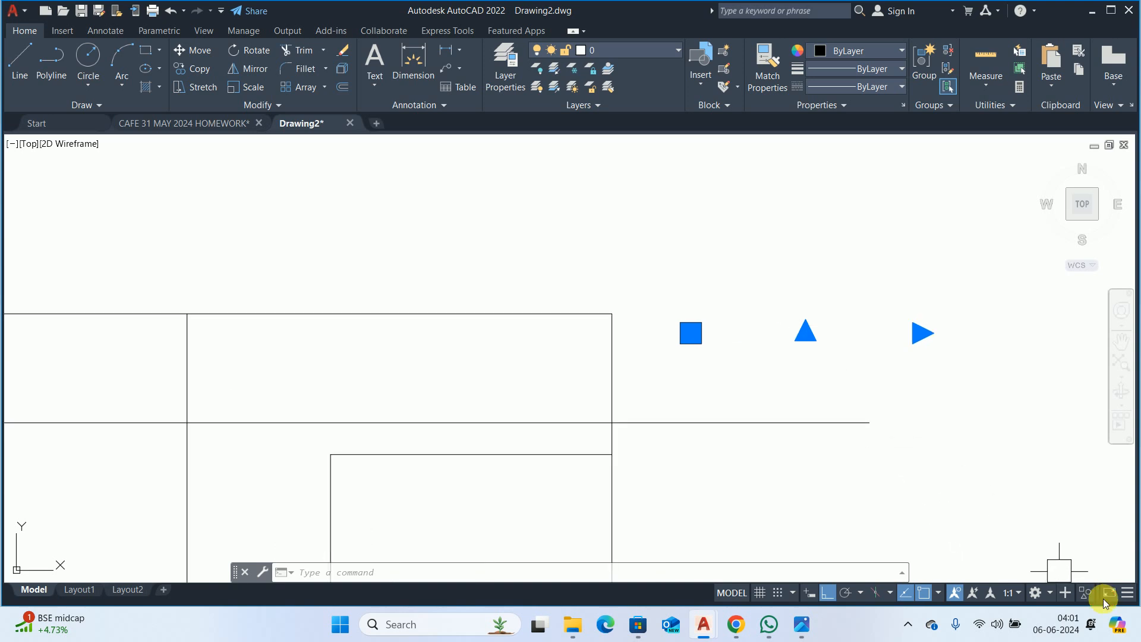
{"action": "left_click", "coordinate": [1125, 593]}
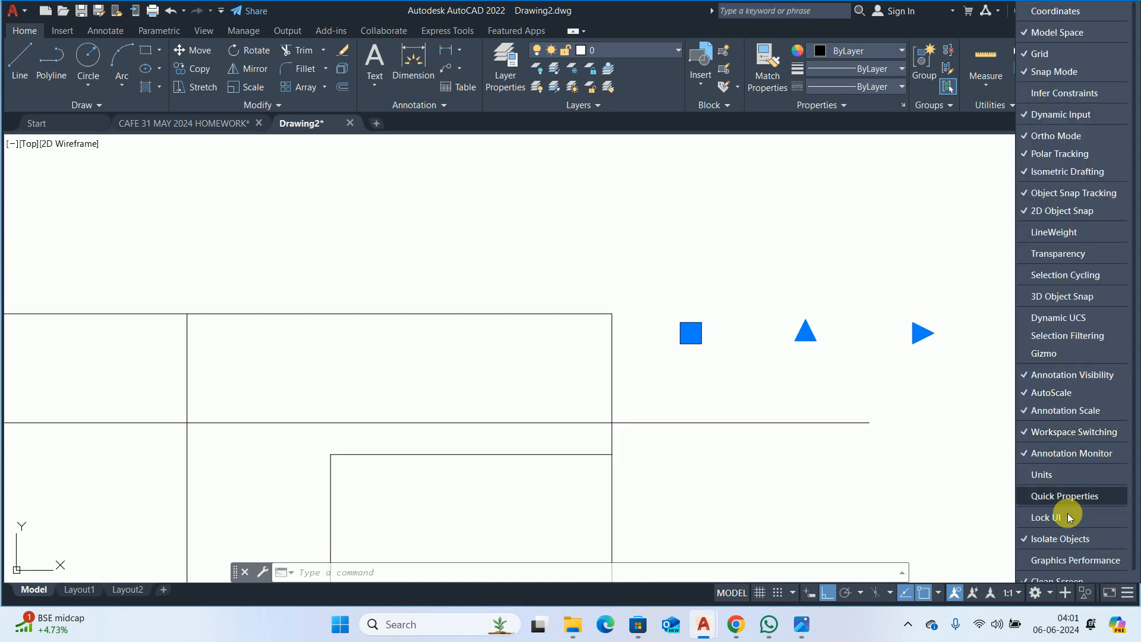
{"action": "left_click", "coordinate": [1058, 500]}
{"action": "left_click", "coordinate": [882, 505]}
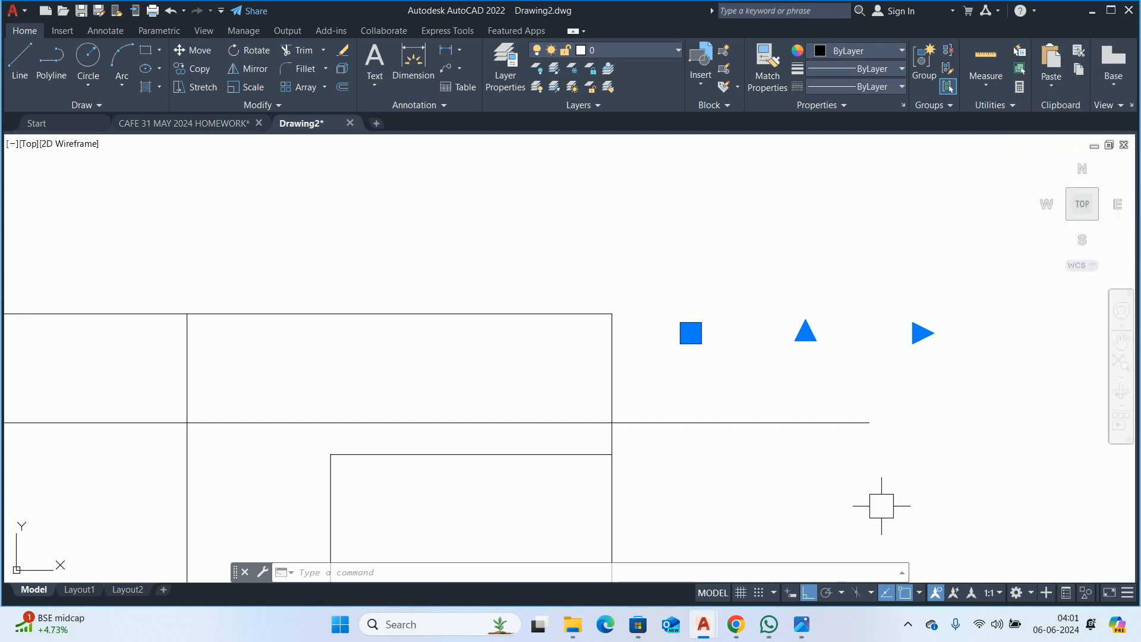
{"action": "left_click", "coordinate": [1066, 593]}
- Set the PU stone note's text height to 25, then enlarge it to 50
{"action": "left_click", "coordinate": [1078, 443]}
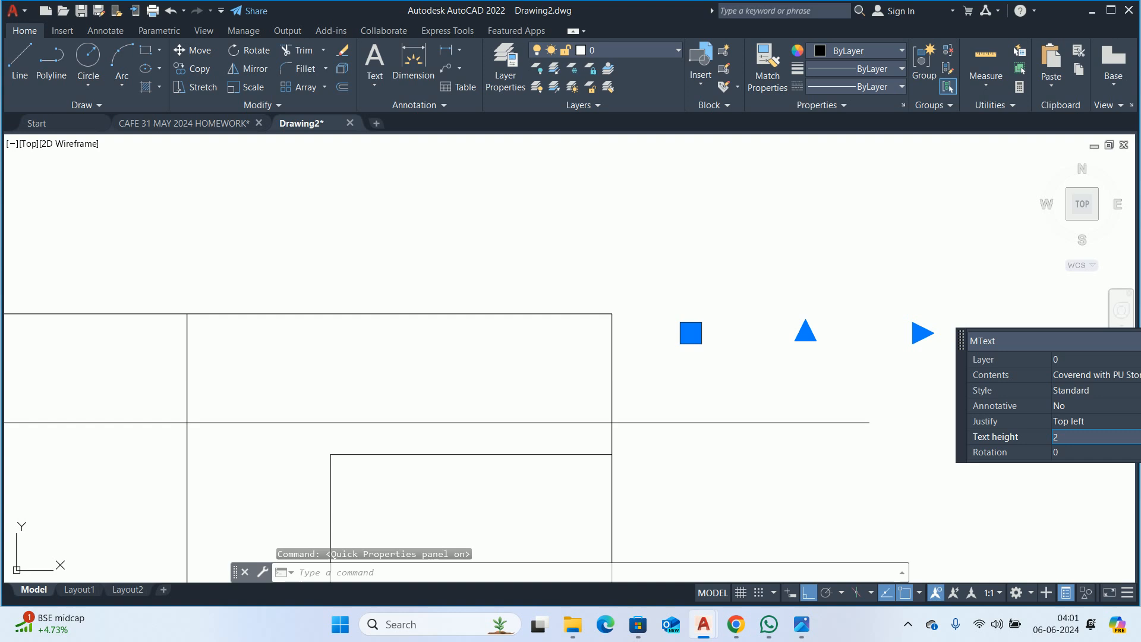
{"action": "type", "text": "25"}
{"action": "key", "text": "Return"}
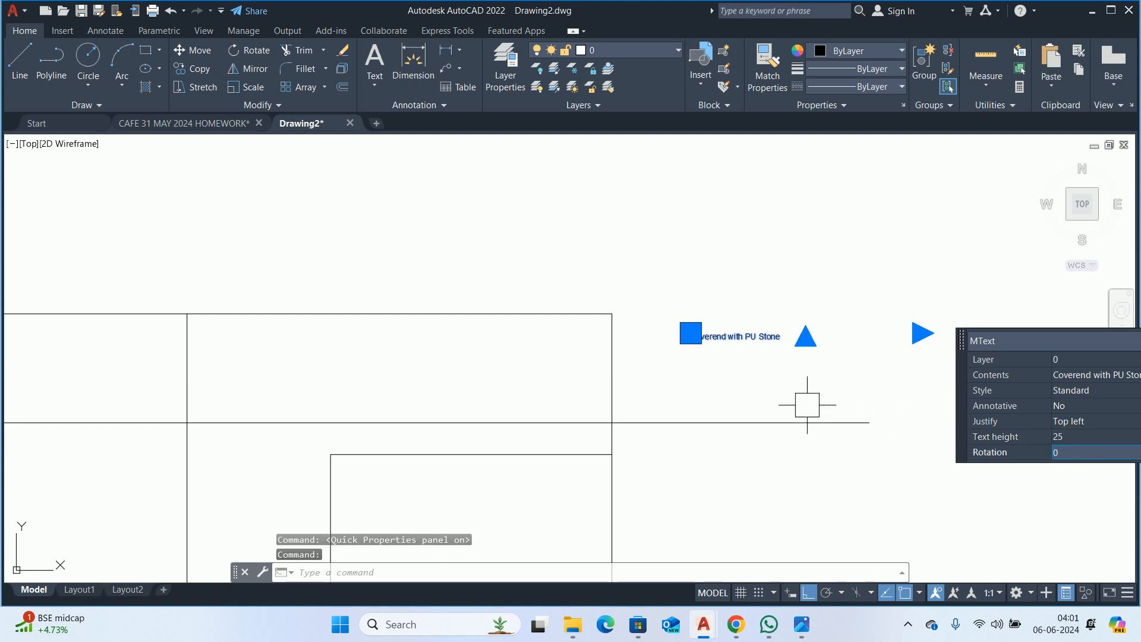
{"action": "left_click", "coordinate": [1076, 441]}
{"action": "key", "text": "Return"}
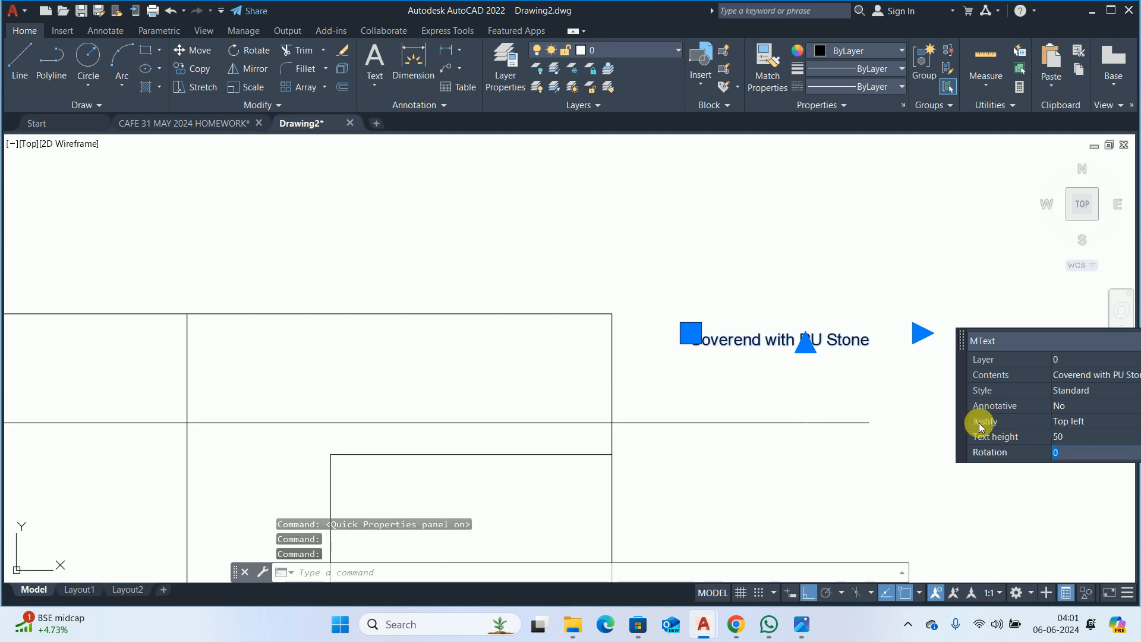
{"action": "key", "text": "Escape"}
{"action": "key", "text": "Escape"}
{"action": "key", "text": "Escape"}
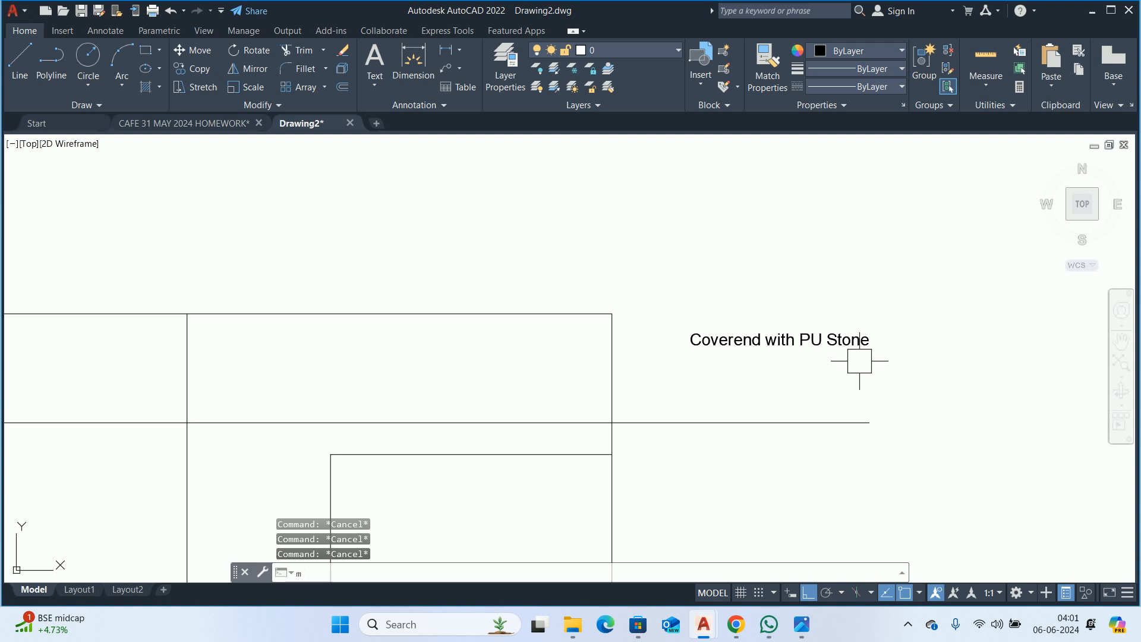
- Move the PU stone note straight down so it sits just above the leader line's tail
{"action": "key", "text": "Return"}
{"action": "left_click", "coordinate": [692, 350]}
{"action": "key", "text": "Return"}
{"action": "left_click", "coordinate": [954, 377]}
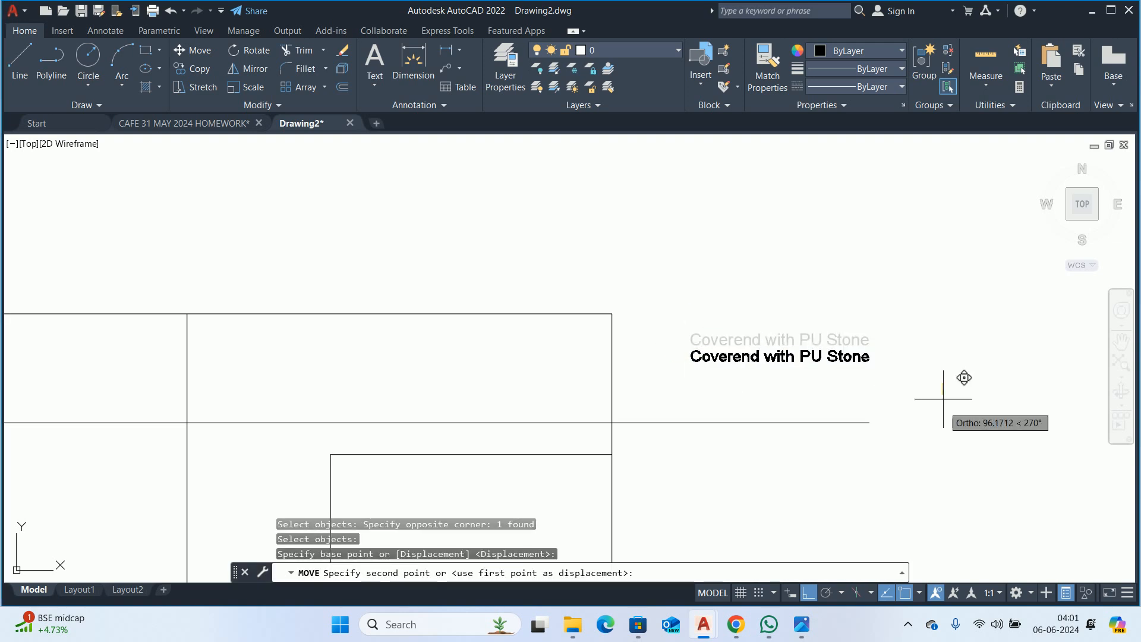
{"action": "left_click", "coordinate": [949, 448]}
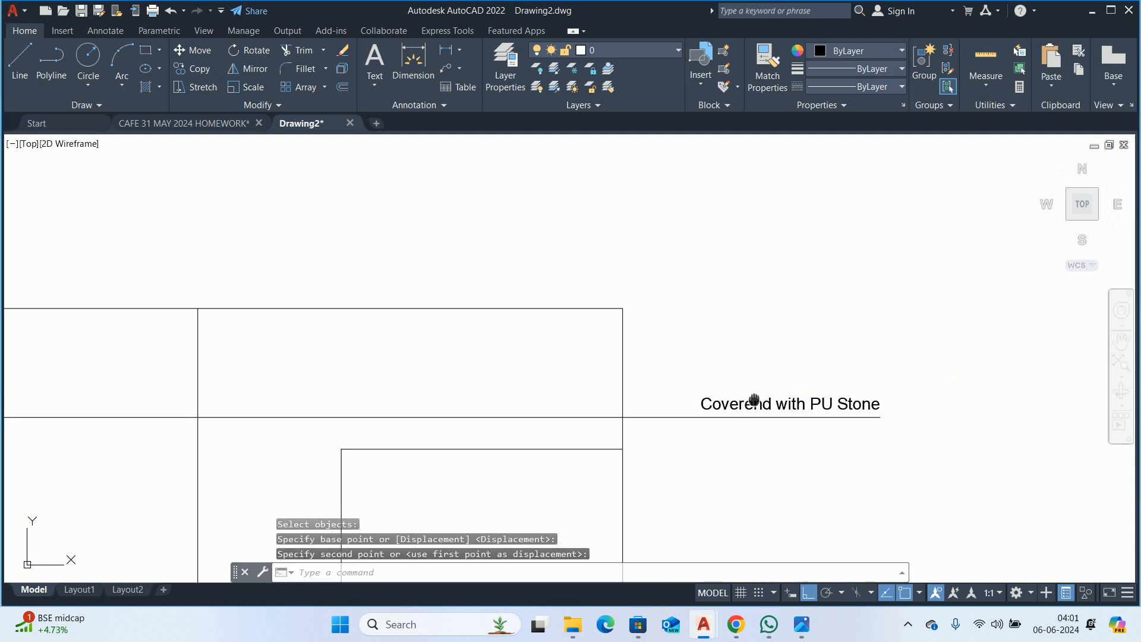
{"action": "scroll", "coordinate": [768, 297], "scroll_direction": "down", "scroll_amount": 5}
{"action": "key", "text": "Escape"}
{"action": "key", "text": "Escape"}
{"action": "key", "text": "Escape"}
- Set the overall scale for dimension features in the ISO-25 dimension style to 50 to resize the leader's arrowhead
{"action": "scroll", "coordinate": [692, 281], "scroll_direction": "up", "scroll_amount": 4}
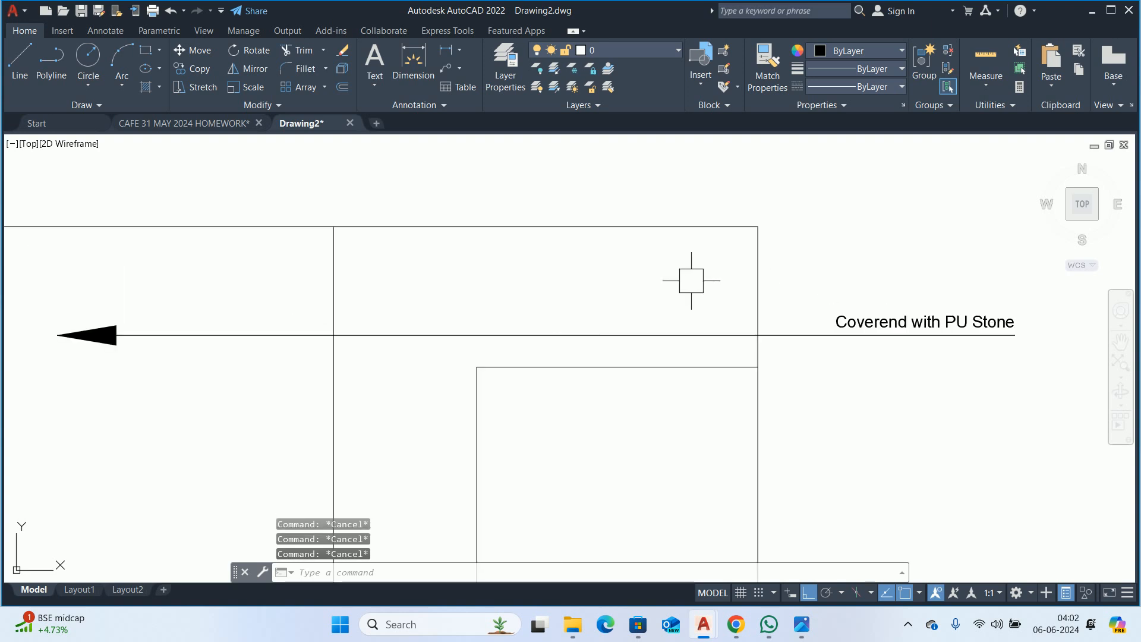
{"action": "left_click", "coordinate": [770, 335]}
{"action": "key", "text": "Escape"}
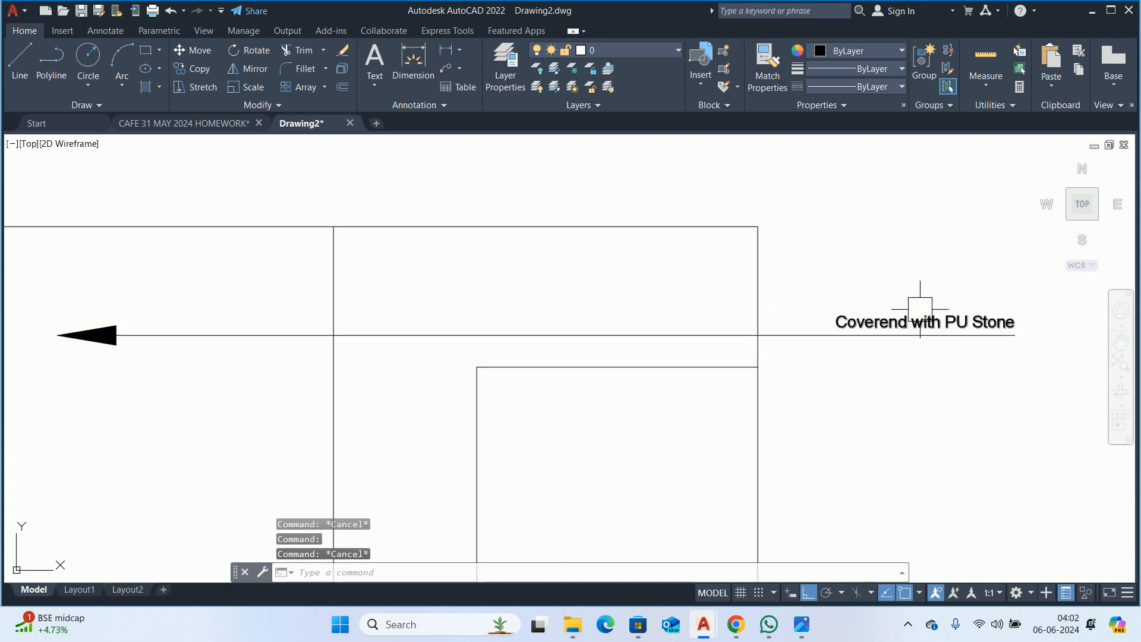
{"action": "type", "text": "d"}
{"action": "key", "text": "Return"}
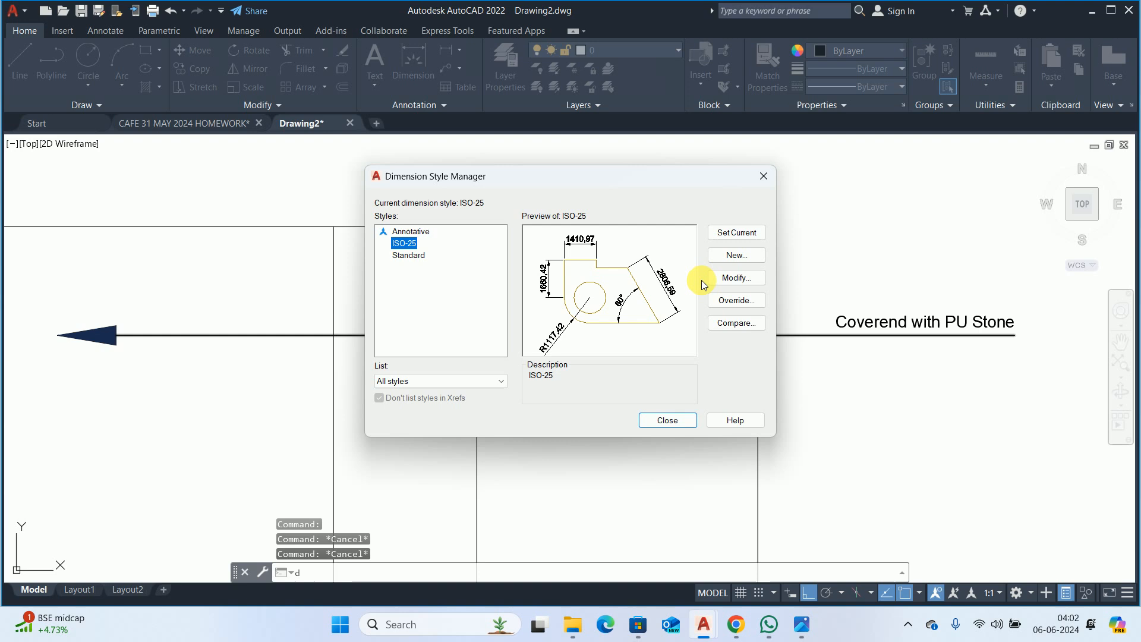
{"action": "left_click", "coordinate": [731, 277]}
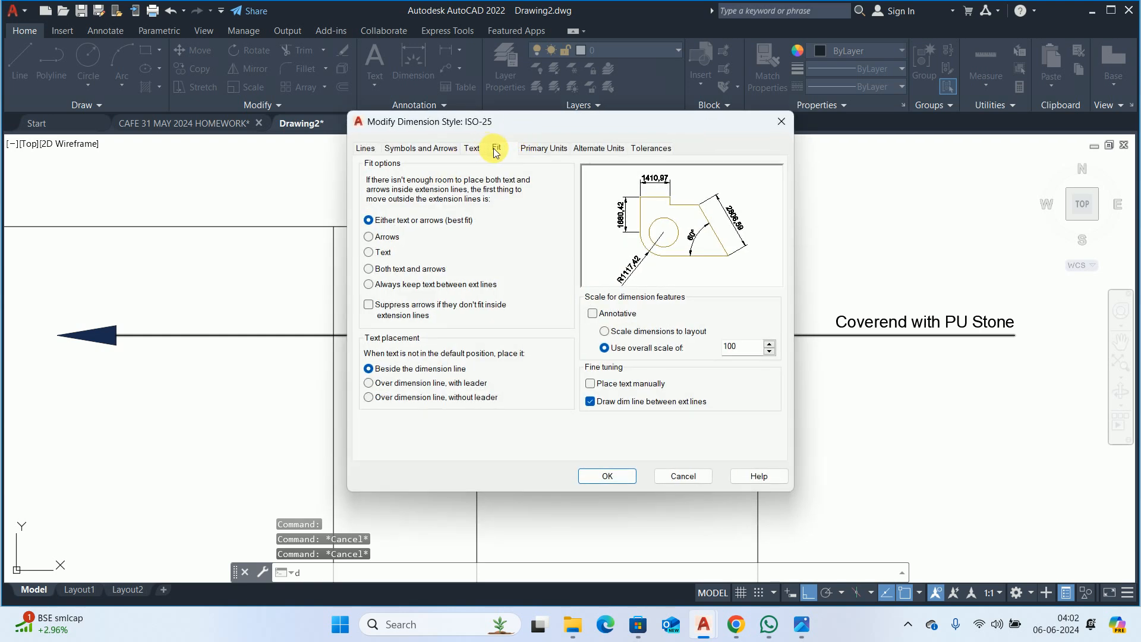
{"action": "double_click", "coordinate": [737, 346]}
{"action": "type", "text": "50"}
{"action": "left_click", "coordinate": [618, 479]}
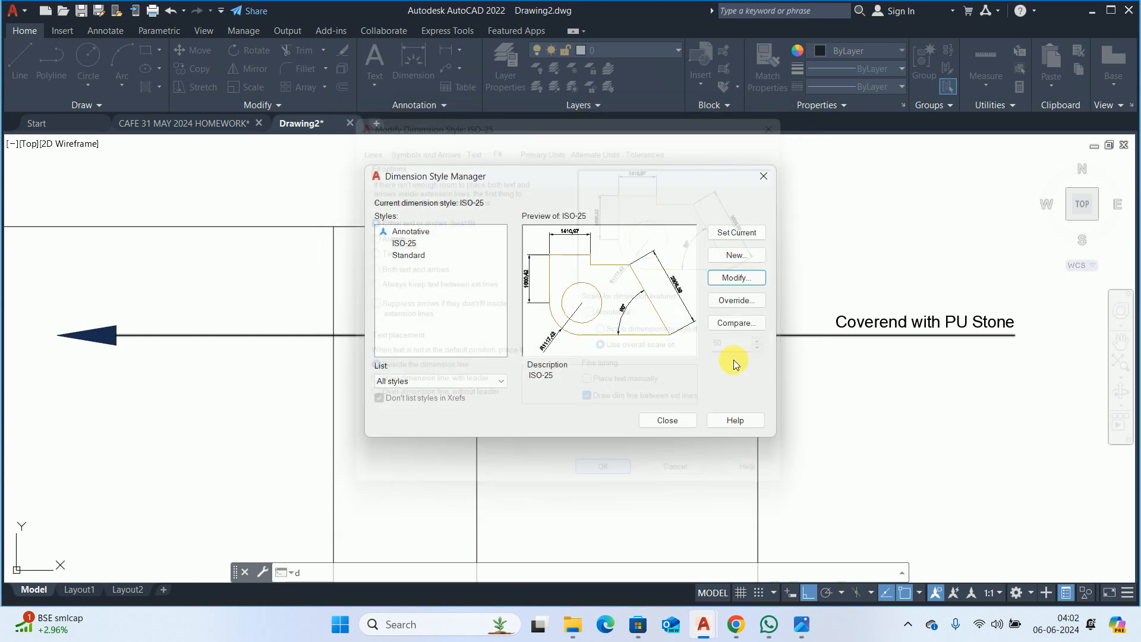
{"action": "left_click", "coordinate": [668, 420]}
{"action": "key", "text": "Escape"}
{"action": "key", "text": "Escape"}
{"action": "key", "text": "Escape"}
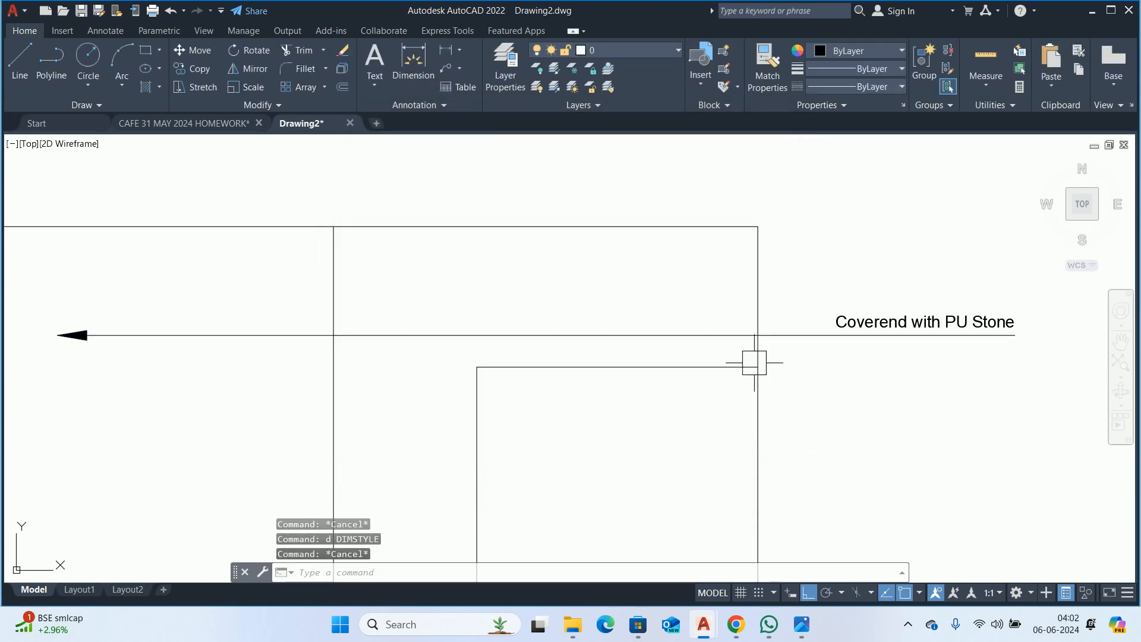
- Draw a vertical line from the opening's upper-left corner to the elevation's top edge
{"action": "scroll", "coordinate": [747, 375], "scroll_direction": "down", "scroll_amount": 1}
{"action": "scroll", "coordinate": [834, 318], "scroll_direction": "up", "scroll_amount": 1}
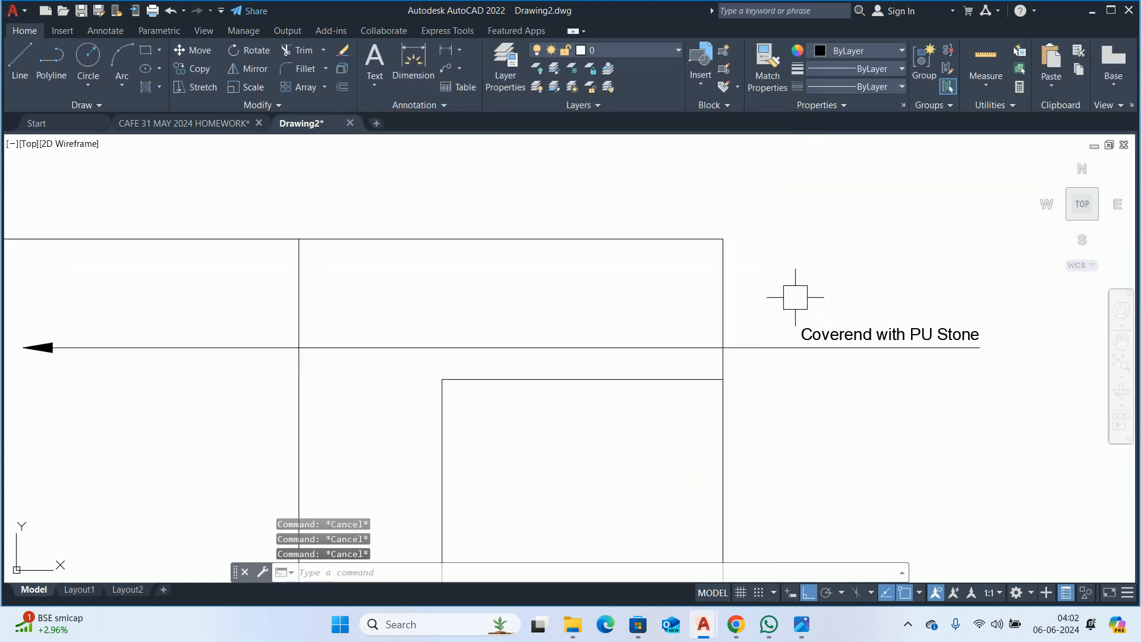
{"action": "scroll", "coordinate": [801, 300], "scroll_direction": "down", "scroll_amount": 2}
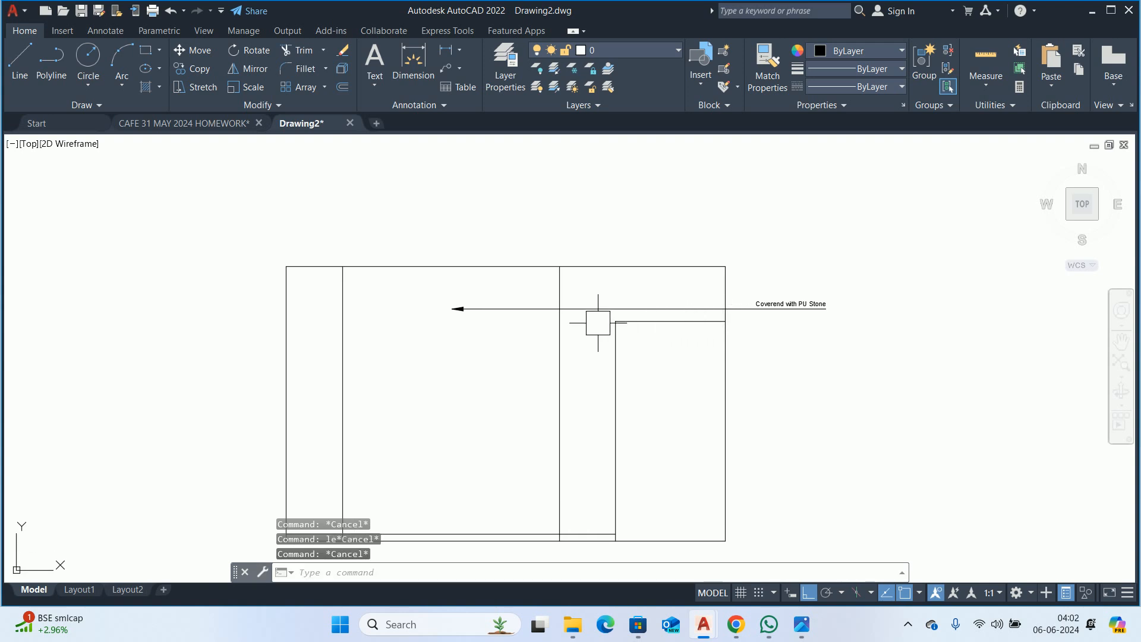
{"action": "key", "text": "Return"}
{"action": "left_click", "coordinate": [616, 321]}
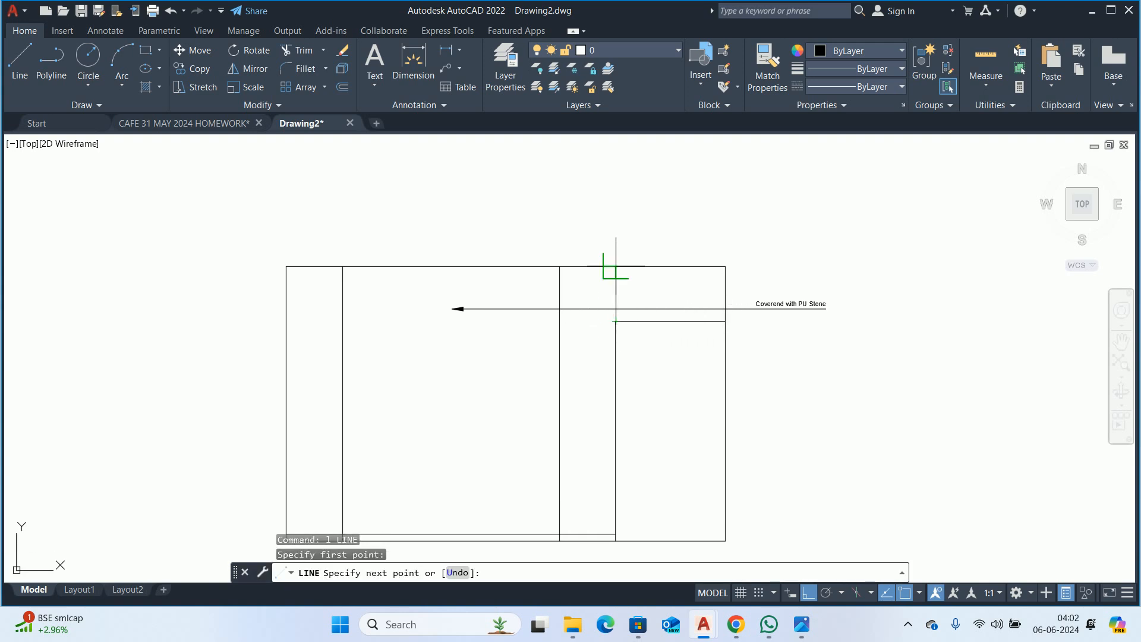
{"action": "left_click", "coordinate": [616, 266]}
{"action": "key", "text": "Return"}
{"action": "key", "text": "Escape"}
{"action": "key", "text": "Escape"}
{"action": "key", "text": "Escape"}
- Start a leader inside the narrow panel between the wide middle panel and the opening
{"action": "middle_click_drag", "start_coordinate": [601, 359], "coordinate": [599, 320]}
{"action": "type", "text": "le"}
{"action": "key", "text": "Return"}
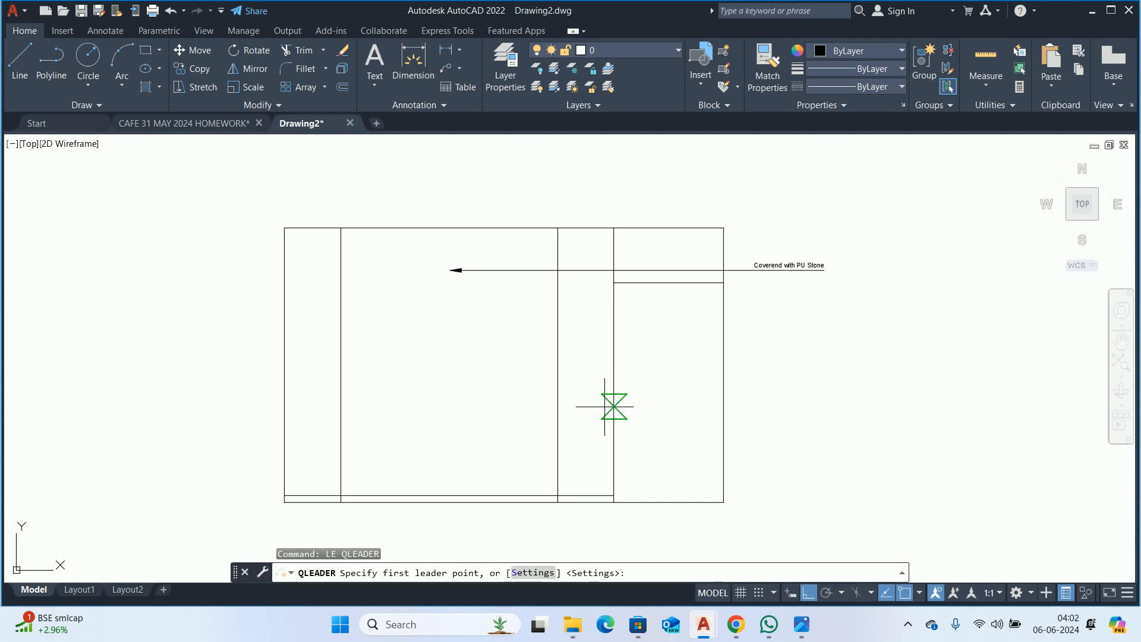
{"action": "left_click", "coordinate": [597, 394]}
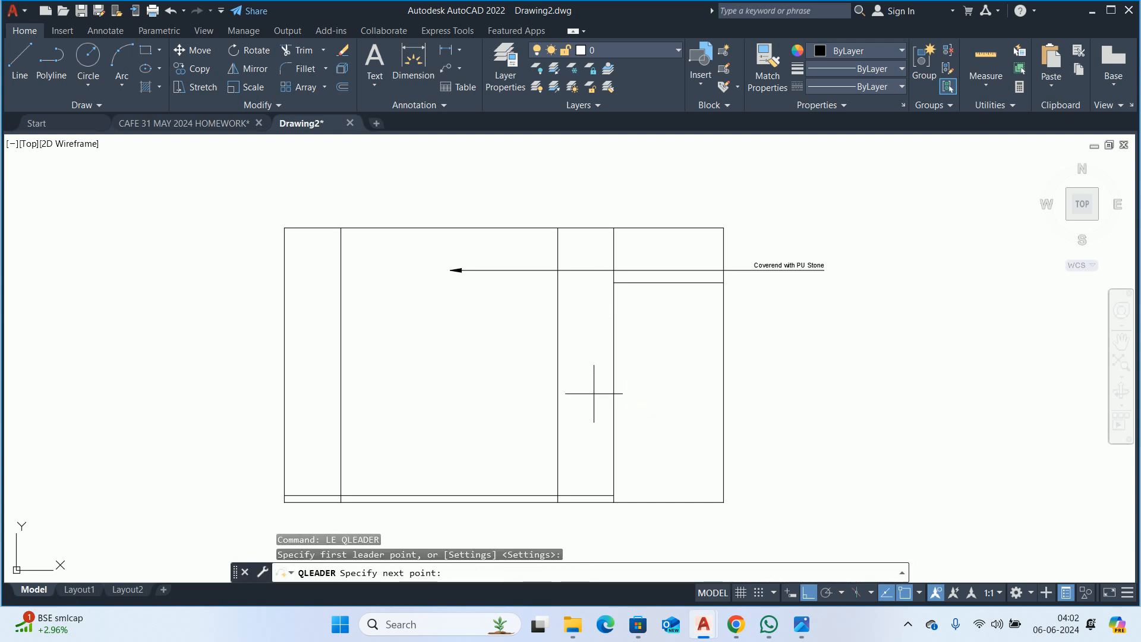
- Finish the horizontal leader from the elevation's narrow panel, ending it in line with the upper leader's outer end
{"action": "left_click", "coordinate": [824, 271]}
{"action": "key", "text": "Escape"}
{"action": "key", "text": "Escape"}
{"action": "key", "text": "Escape"}
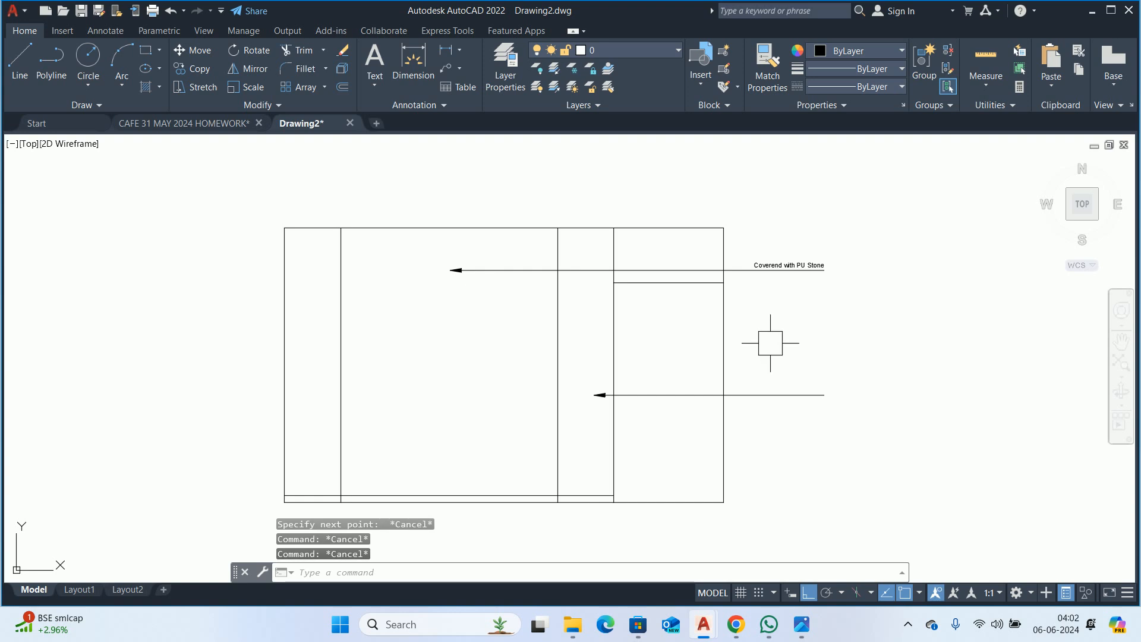
- Copy the "Coverend with PU Stone" note straight down onto the lower leader
{"action": "type", "text": "co"}
{"action": "key", "text": "Return"}
{"action": "left_click", "coordinate": [793, 267]}
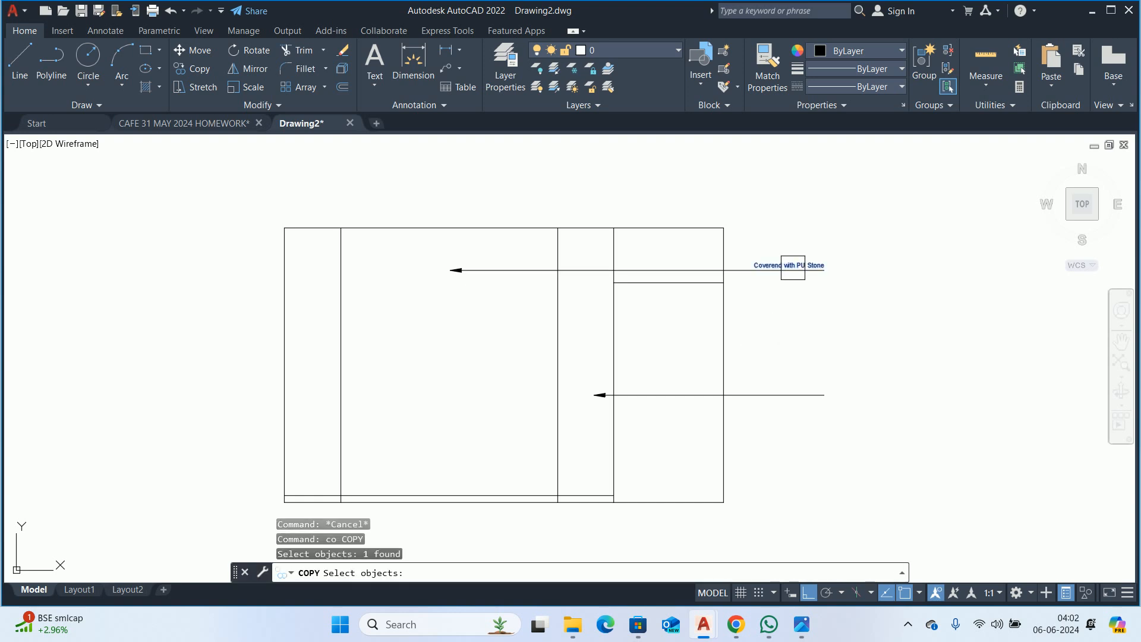
{"action": "key", "text": "Return"}
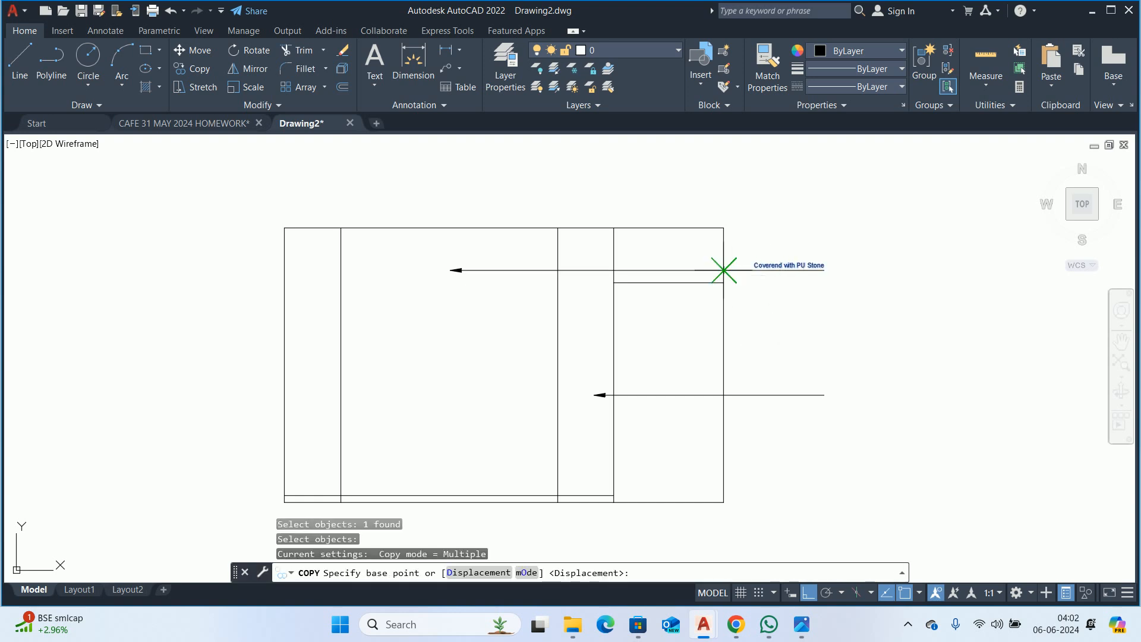
{"action": "scroll", "coordinate": [743, 278], "scroll_direction": "up", "scroll_amount": 2}
{"action": "left_click", "coordinate": [743, 270]}
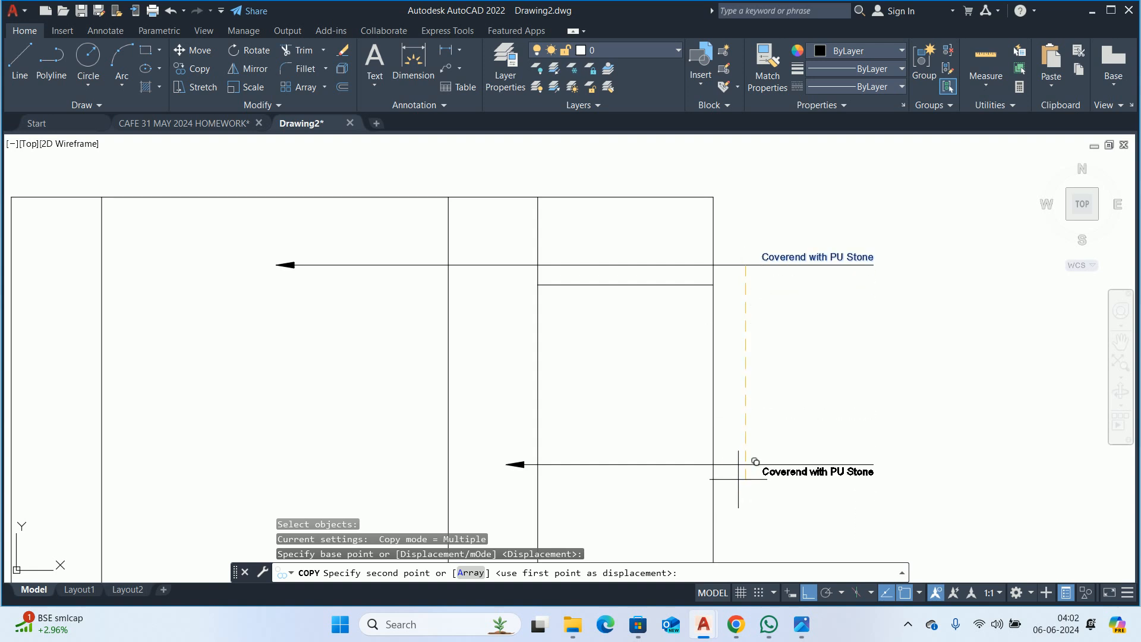
{"action": "left_click", "coordinate": [741, 463]}
{"action": "key", "text": "Return"}
- Replace the copied note's text with "Finished with Laminate" and "As Sel." on a second line
{"action": "double_click", "coordinate": [832, 464]}
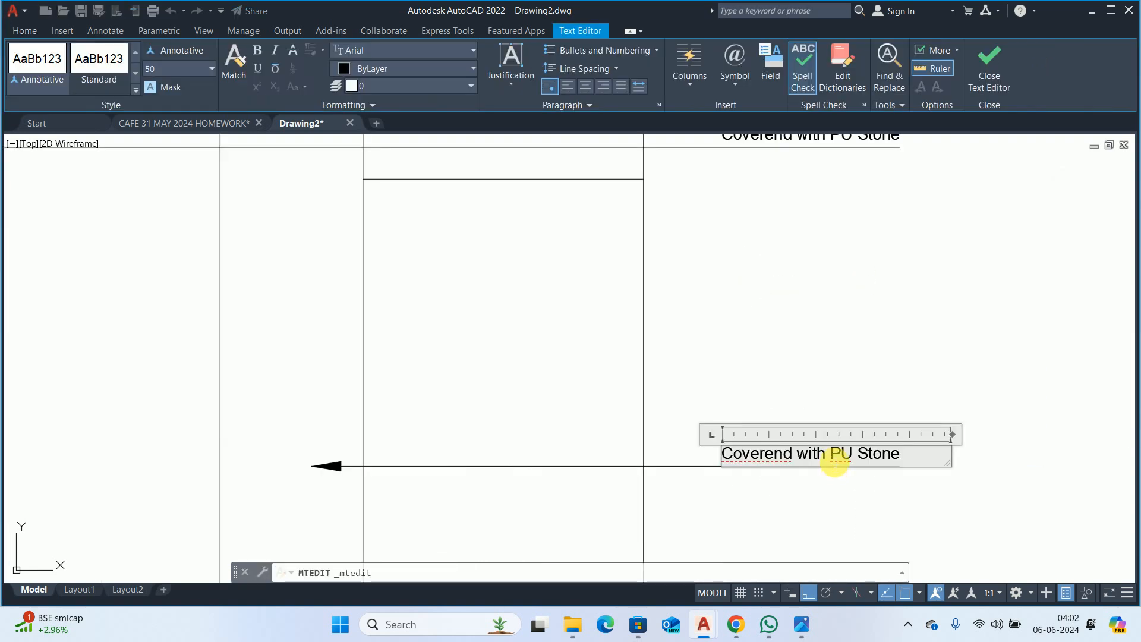
{"action": "left_click_drag", "start_coordinate": [899, 460], "coordinate": [841, 453]}
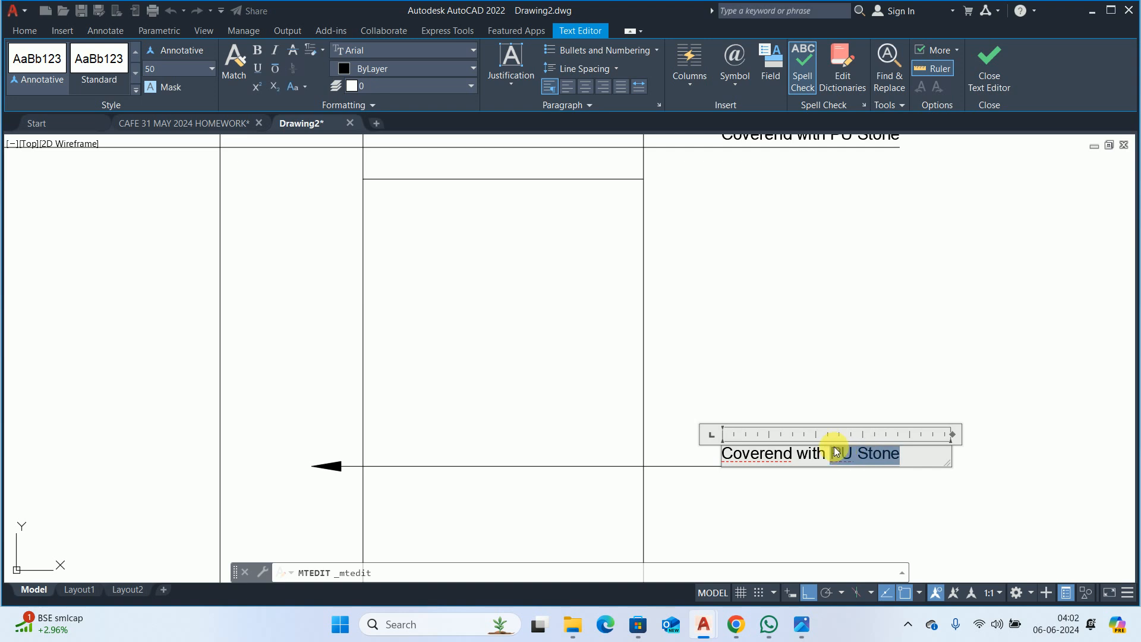
{"action": "key", "text": "BackSpace"}
{"action": "key", "text": "BackSpace"}
{"action": "key", "text": "BackSpace"}
{"action": "key", "text": "BackSpace"}
{"action": "key", "text": "BackSpace"}
{"action": "key", "text": "BackSpace"}
{"action": "key", "text": "BackSpace"}
{"action": "key", "text": "BackSpace"}
{"action": "key", "text": "BackSpace"}
{"action": "key", "text": "BackSpace"}
{"action": "key", "text": "BackSpace"}
{"action": "key", "text": "BackSpace"}
{"action": "key", "text": "BackSpace"}
{"action": "key", "text": "BackSpace"}
{"action": "key", "text": "BackSpace"}
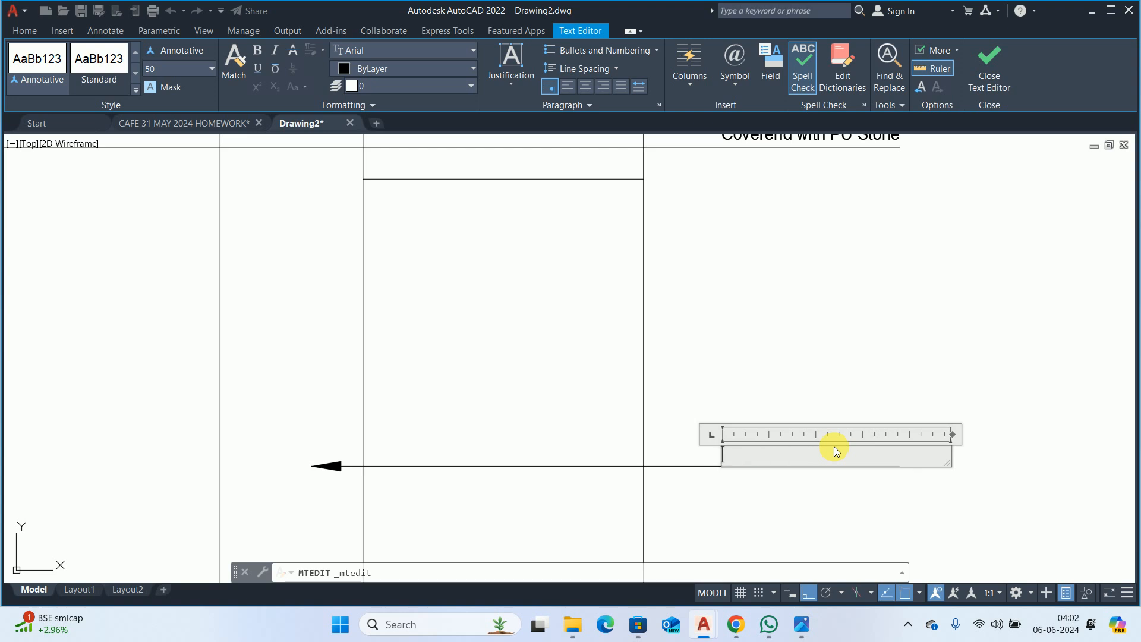
{"action": "type", "text": "Finished with "}
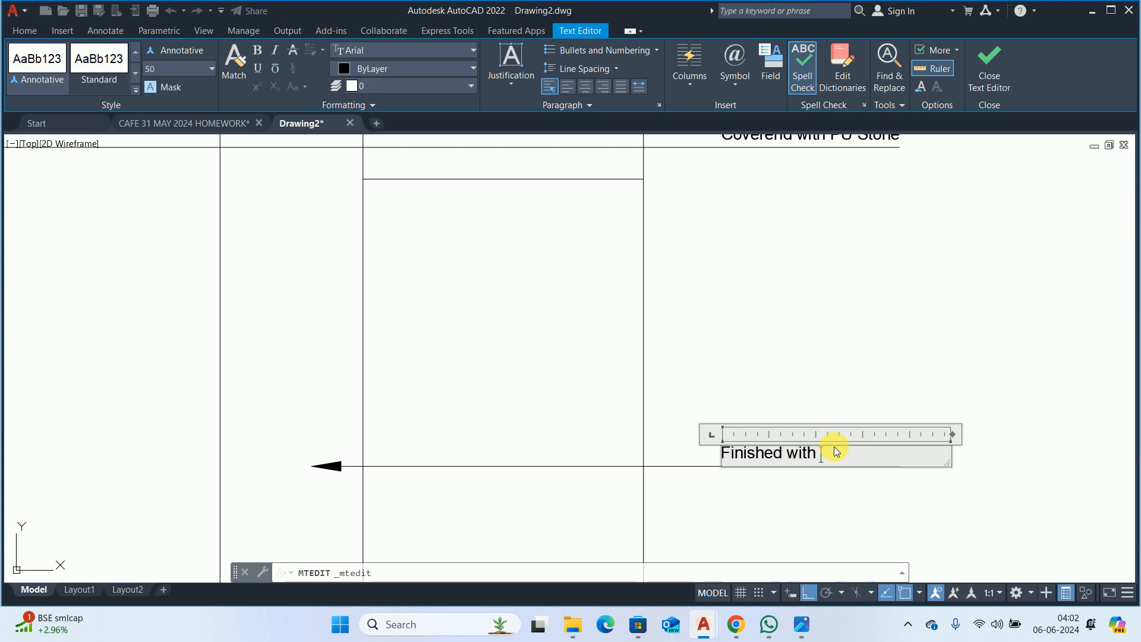
{"action": "type", "text": "la"}
{"action": "key", "text": "BackSpace"}
{"action": "key", "text": "BackSpace"}
{"action": "type", "text": "Laminate"}
{"action": "key", "text": "Return"}
{"action": "type", "text": "A"}
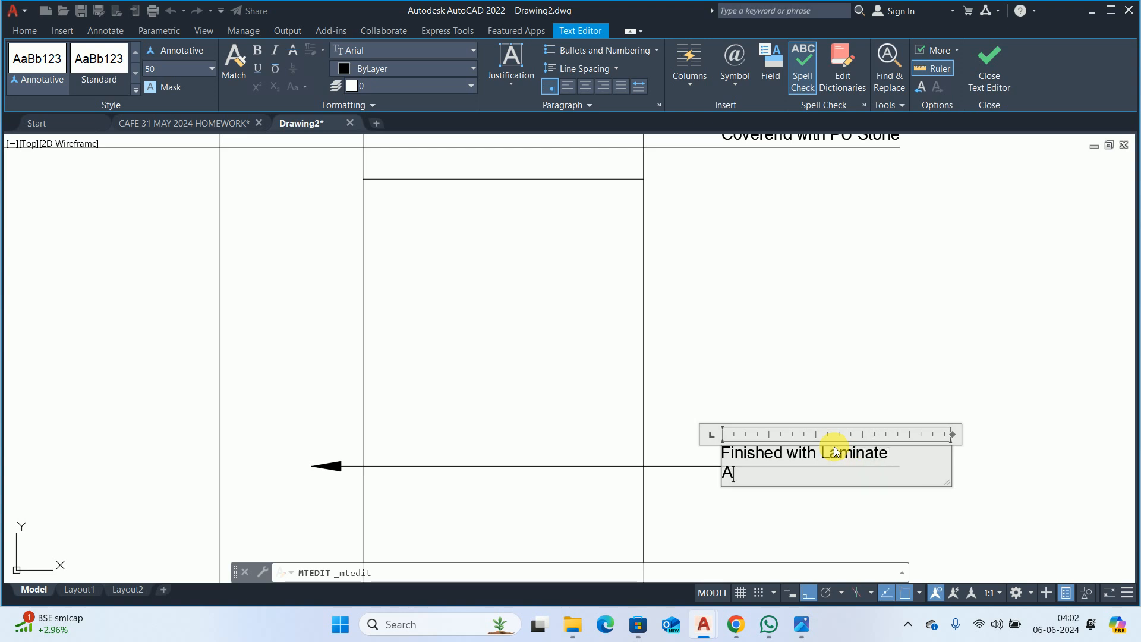
{"action": "type", "text": "s Sel."}
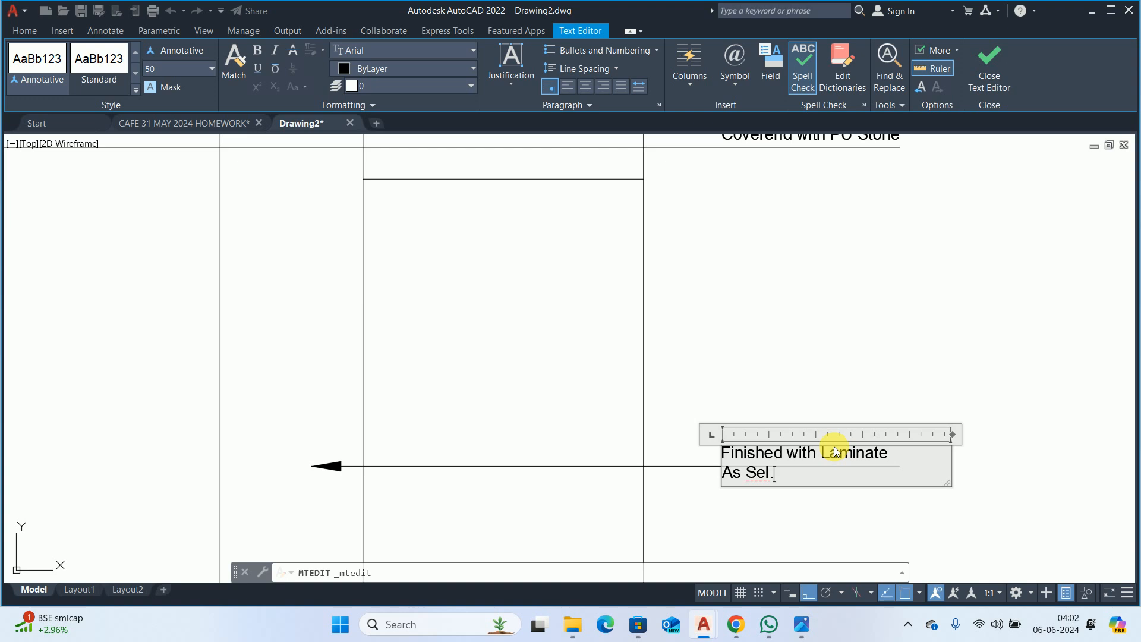
{"action": "left_click", "coordinate": [930, 372]}
{"action": "key", "text": "Escape"}
{"action": "key", "text": "Escape"}
{"action": "key", "text": "Escape"}
- Draw a horizontal leader from the small upper-right panel of the elevation, ending in line with the other leaders
{"action": "scroll", "coordinate": [726, 400], "scroll_direction": "down", "scroll_amount": 5}
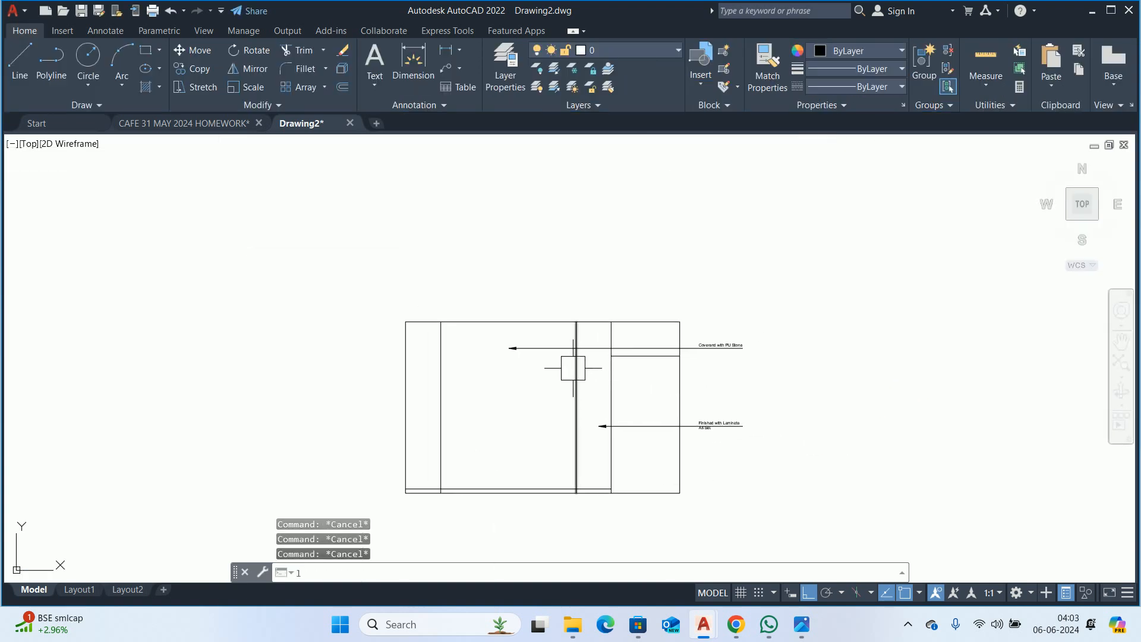
{"action": "type", "text": "le"}
{"action": "key", "text": "Return"}
{"action": "scroll", "coordinate": [629, 329], "scroll_direction": "up", "scroll_amount": 6}
{"action": "left_click", "coordinate": [712, 381]}
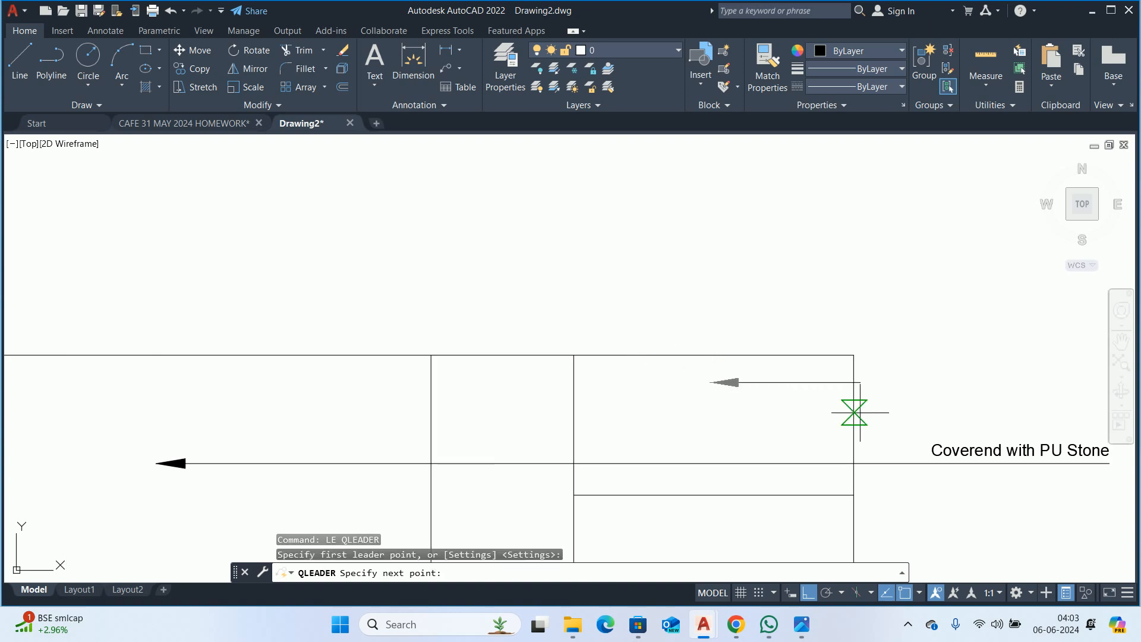
{"action": "middle_click_drag", "start_coordinate": [956, 412], "coordinate": [637, 421]}
{"action": "key", "text": "Escape"}
{"action": "key", "text": "Escape"}
{"action": "key", "text": "Escape"}
- Copy the "Finished with Laminate As Sel." note onto the topmost leader, using the leaders' outer endpoints as reference points
{"action": "scroll", "coordinate": [721, 433], "scroll_direction": "down", "scroll_amount": 5}
{"action": "scroll", "coordinate": [639, 451], "scroll_direction": "up", "scroll_amount": 2}
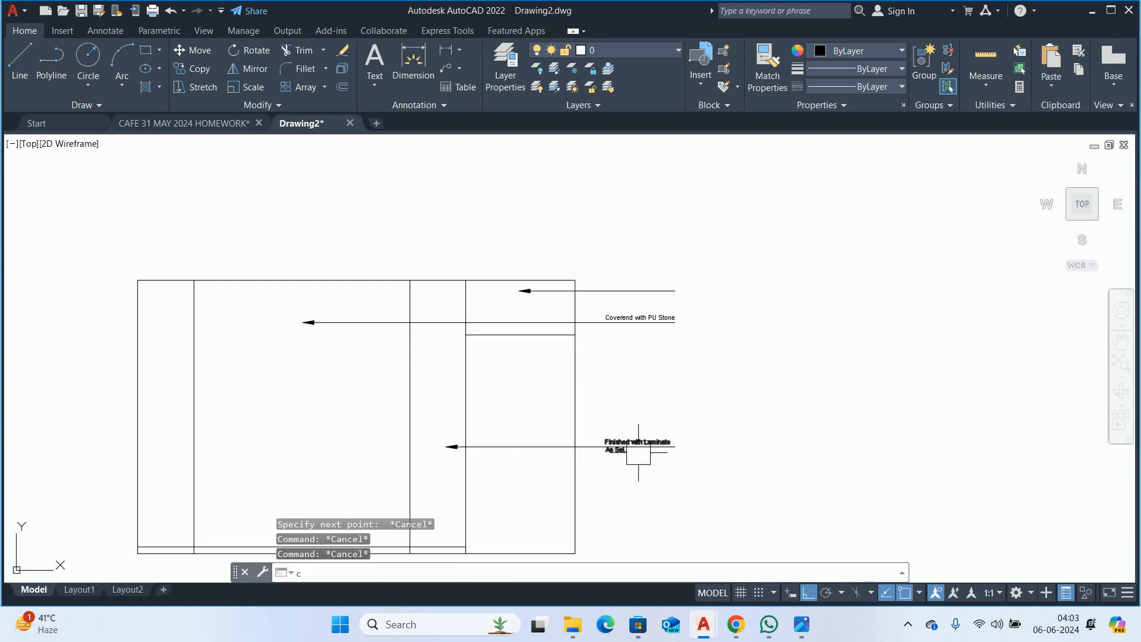
{"action": "type", "text": "co"}
{"action": "key", "text": "Return"}
{"action": "scroll", "coordinate": [643, 454], "scroll_direction": "up", "scroll_amount": 2}
{"action": "left_click", "coordinate": [657, 439]}
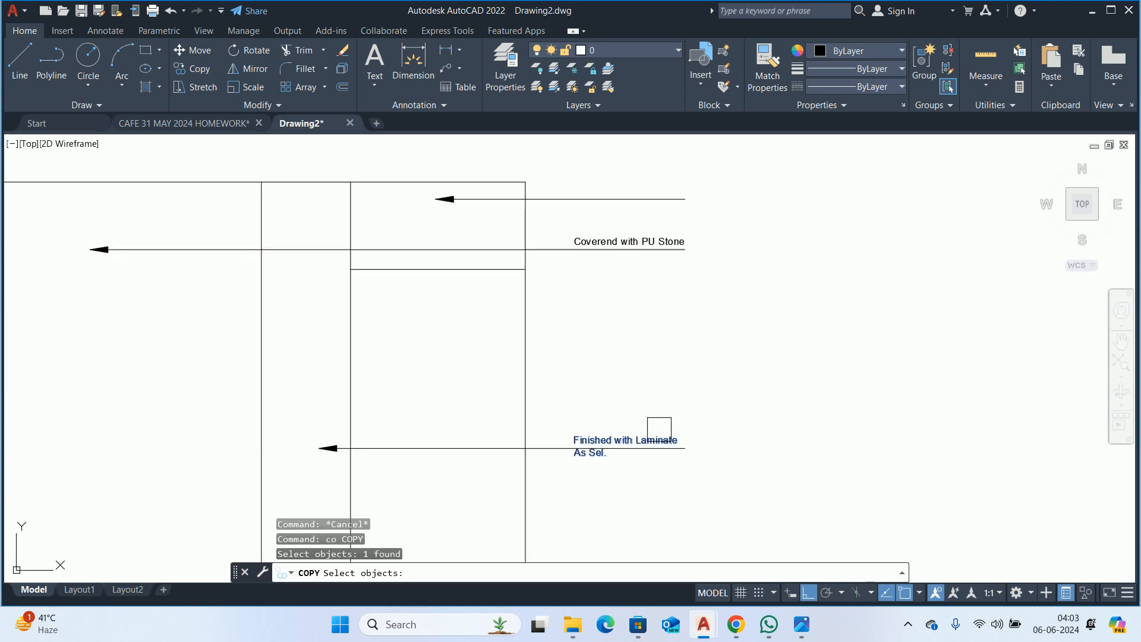
{"action": "key", "text": "Return"}
{"action": "left_click", "coordinate": [686, 448]}
{"action": "middle_click_drag", "start_coordinate": [706, 348], "coordinate": [676, 537]}
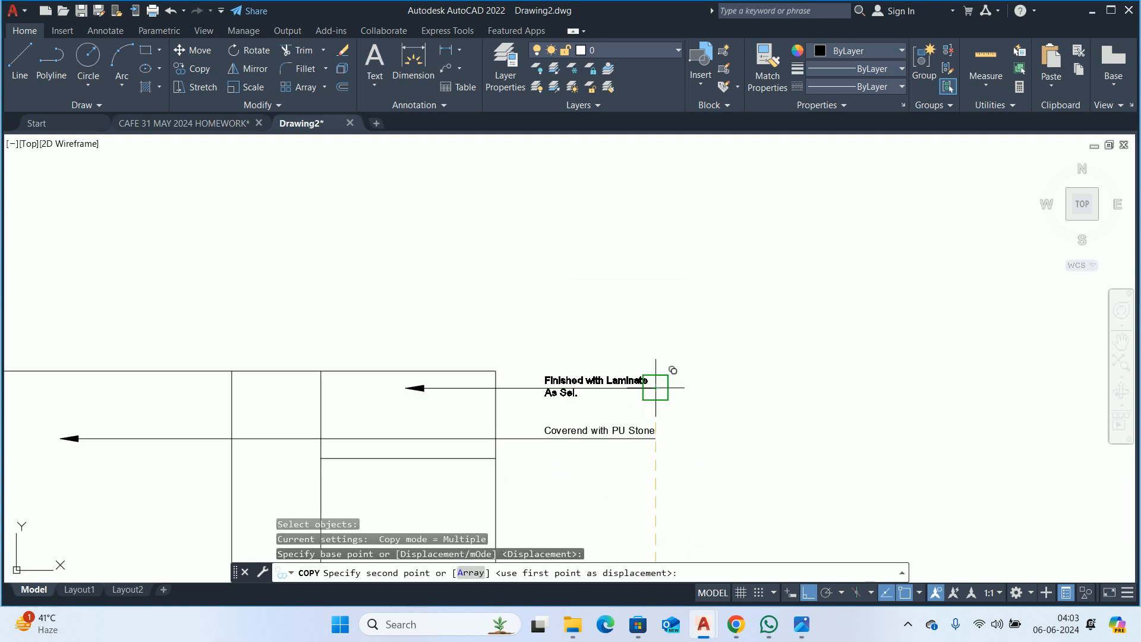
{"action": "left_click", "coordinate": [656, 388]}
{"action": "key", "text": "Escape"}
- Change the first line of the topmost leader's note to "Finished in Piant", keeping "As Sel." on the second line
{"action": "double_click", "coordinate": [648, 379]}
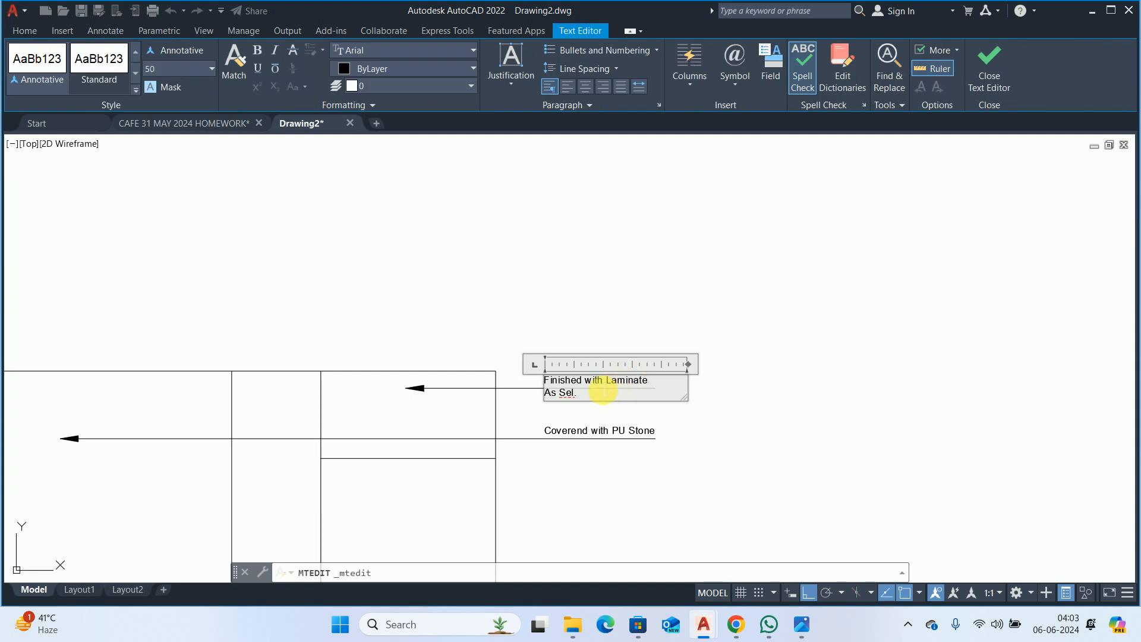
{"action": "left_click_drag", "start_coordinate": [568, 380], "coordinate": [616, 380]}
{"action": "type", "text": "in"}
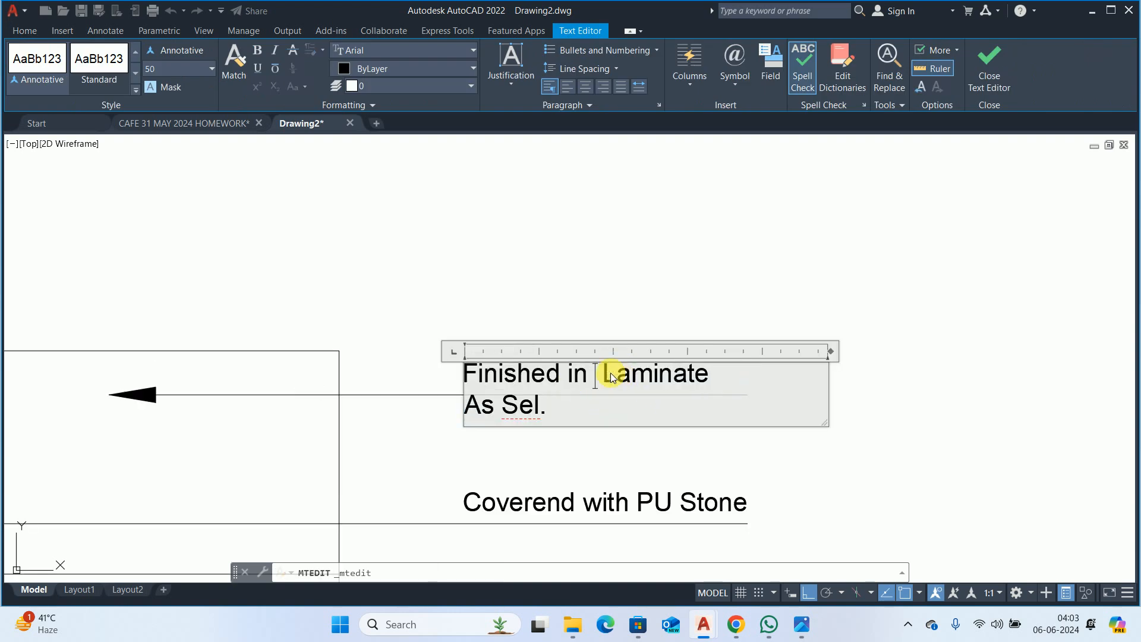
{"action": "key", "text": "Delete"}
{"action": "key", "text": "Delete"}
{"action": "key", "text": "Delete"}
{"action": "key", "text": "Delete"}
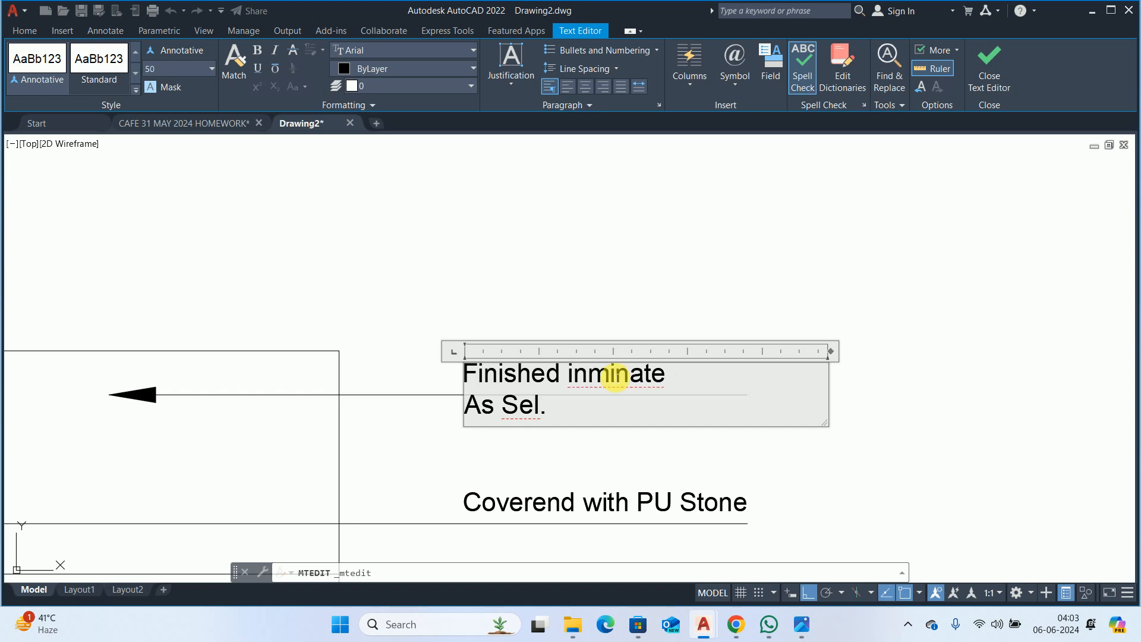
{"action": "key", "text": "Delete"}
{"action": "key", "text": "Delete"}
{"action": "key", "text": "Delete"}
{"action": "key", "text": "Delete"}
{"action": "key", "text": "Delete"}
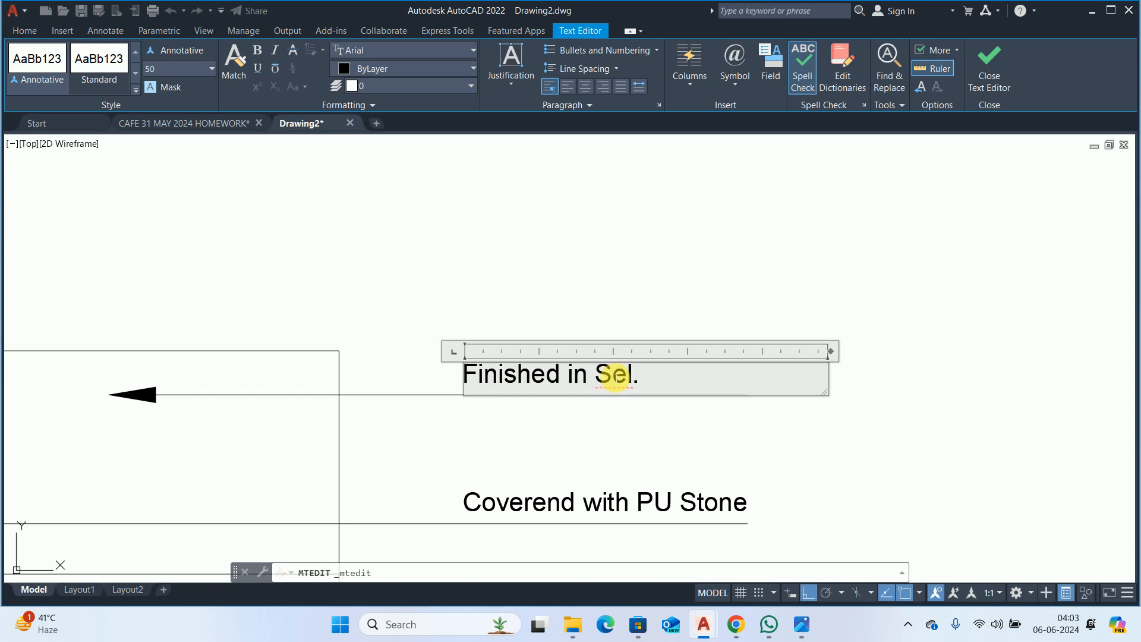
{"action": "key", "text": "ctrl+z"}
{"action": "key", "text": "Delete"}
{"action": "key", "text": "Delete"}
{"action": "key", "text": "Delete"}
{"action": "key", "text": "Delete"}
{"action": "key", "text": "Delete"}
{"action": "key", "text": "Delete"}
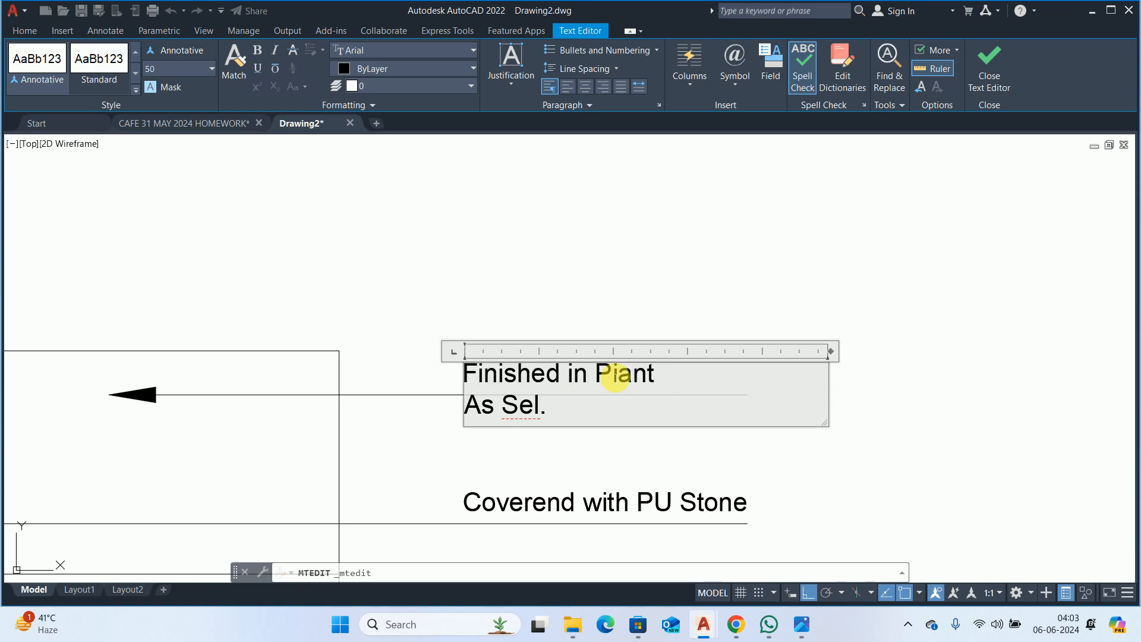
{"action": "left_click", "coordinate": [731, 246]}
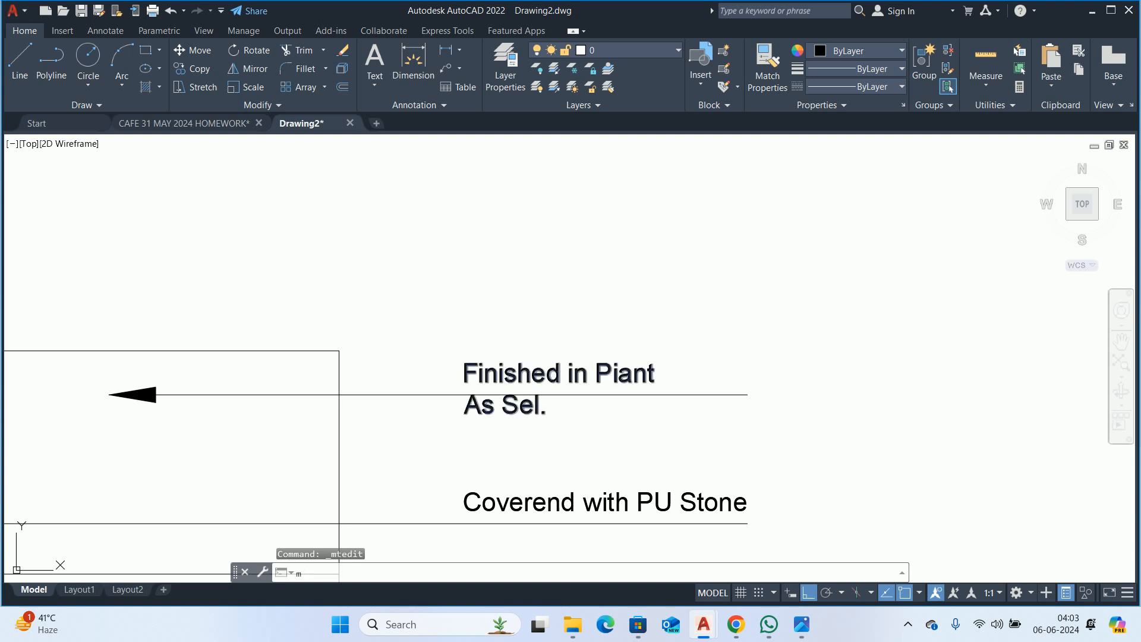
- Move the "Finished in Piant As Sel." note horizontally to the outer end of its leader
{"action": "type", "text": "m"}
{"action": "key", "text": "Return"}
{"action": "left_click", "coordinate": [605, 392]}
{"action": "key", "text": "Return"}
{"action": "left_click", "coordinate": [606, 312]}
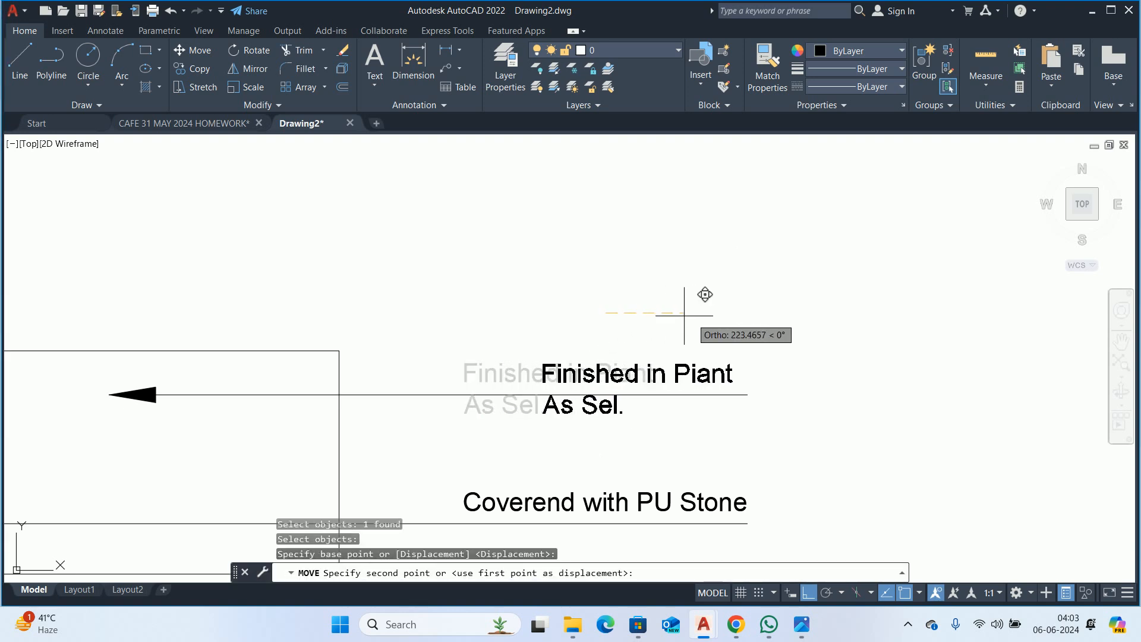
{"action": "key", "text": "Escape"}
{"action": "scroll", "coordinate": [697, 318], "scroll_direction": "down", "scroll_amount": 6}
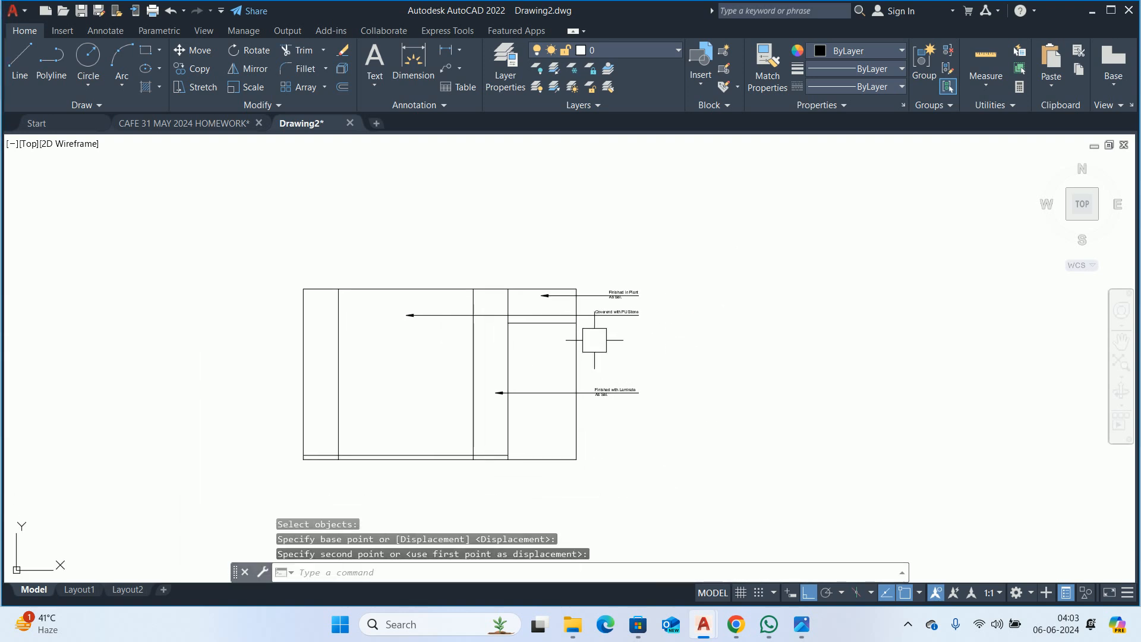
{"action": "key", "text": "Escape"}
{"action": "key", "text": "Escape"}
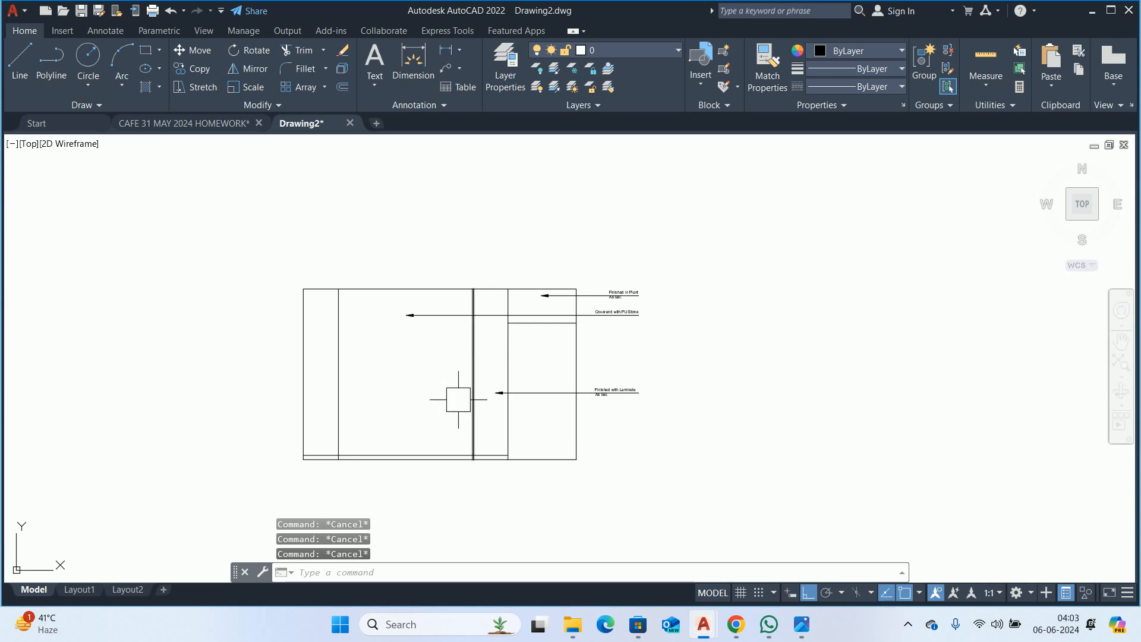
{"action": "scroll", "coordinate": [494, 380], "scroll_direction": "down", "scroll_amount": 5}
{"action": "type", "text": "xl"}
{"action": "key", "text": "Return"}
{"action": "type", "text": "v"}
{"action": "key", "text": "Return"}
{"action": "scroll", "coordinate": [469, 273], "scroll_direction": "down", "scroll_amount": 2}
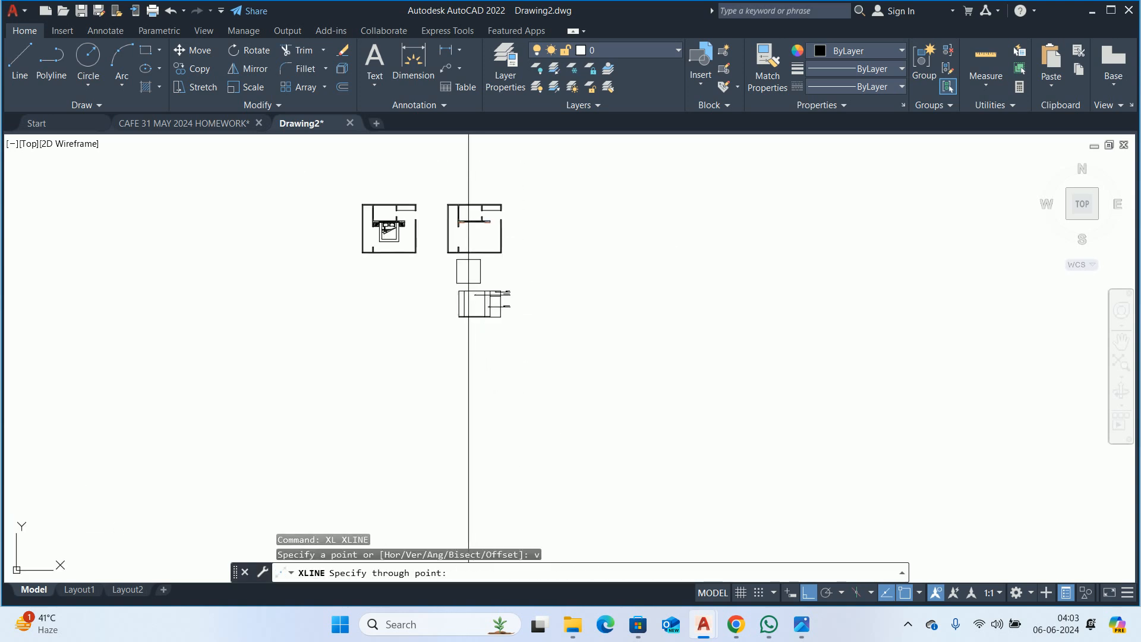
{"action": "middle_click_drag", "start_coordinate": [469, 271], "coordinate": [486, 290]}
{"action": "scroll", "coordinate": [482, 334], "scroll_direction": "down", "scroll_amount": 2}
- View the reference photo Cozy Bed.jpg and examine the headboard wall in the plan and its elevation
{"action": "left_click", "coordinate": [797, 636]}
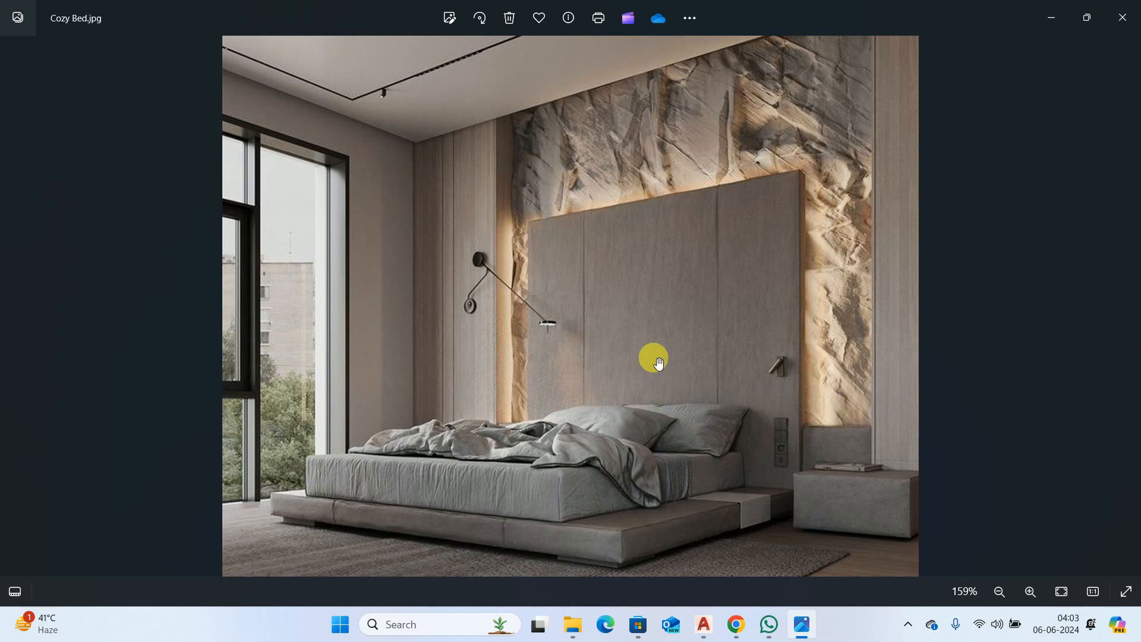
{"action": "left_click", "coordinate": [1051, 17]}
{"action": "key", "text": "Escape"}
{"action": "key", "text": "Escape"}
{"action": "scroll", "coordinate": [535, 321], "scroll_direction": "up", "scroll_amount": 10}
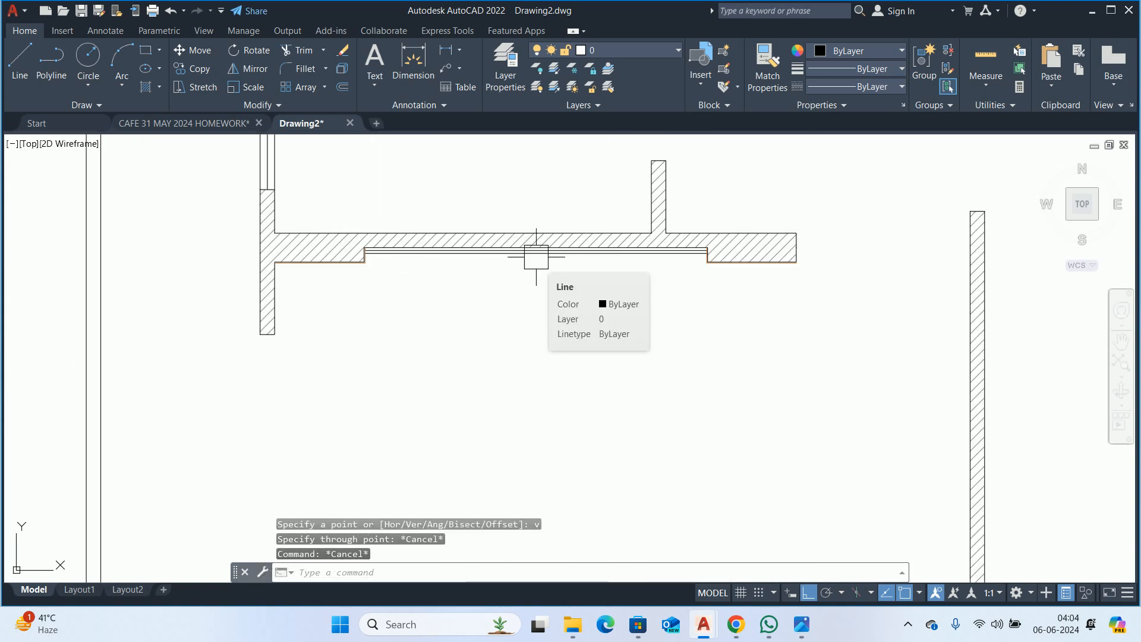
{"action": "scroll", "coordinate": [536, 257], "scroll_direction": "down", "scroll_amount": 8}
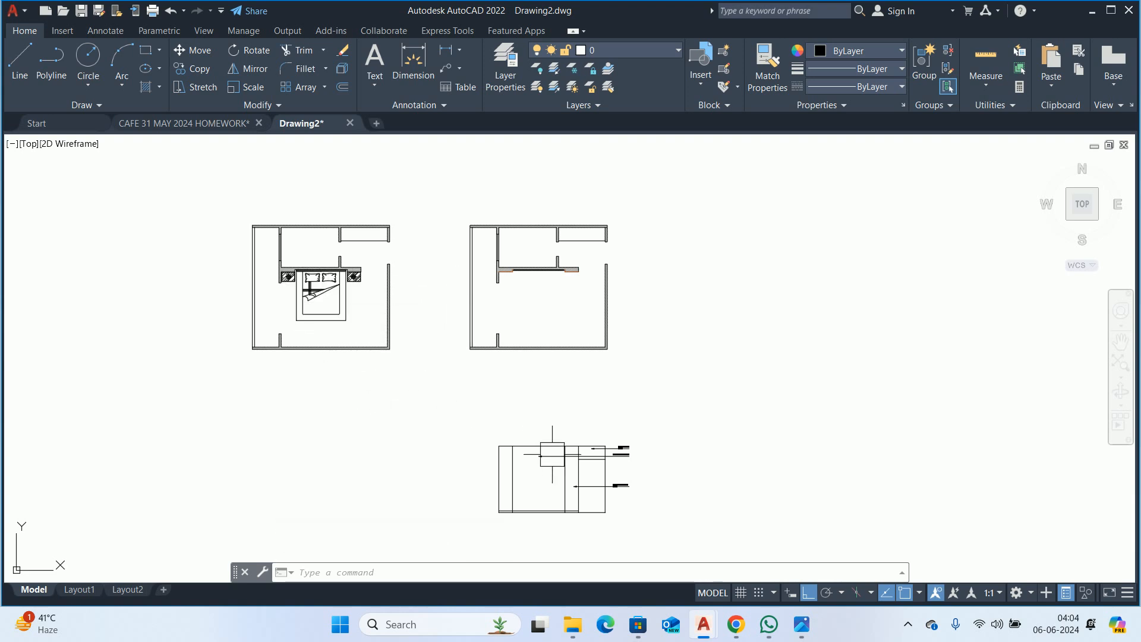
{"action": "scroll", "coordinate": [535, 466], "scroll_direction": "up", "scroll_amount": 3}
{"action": "middle_click_drag", "start_coordinate": [532, 471], "coordinate": [618, 438]}
{"action": "key", "text": "Escape"}
{"action": "key", "text": "Escape"}
{"action": "key", "text": "Escape"}
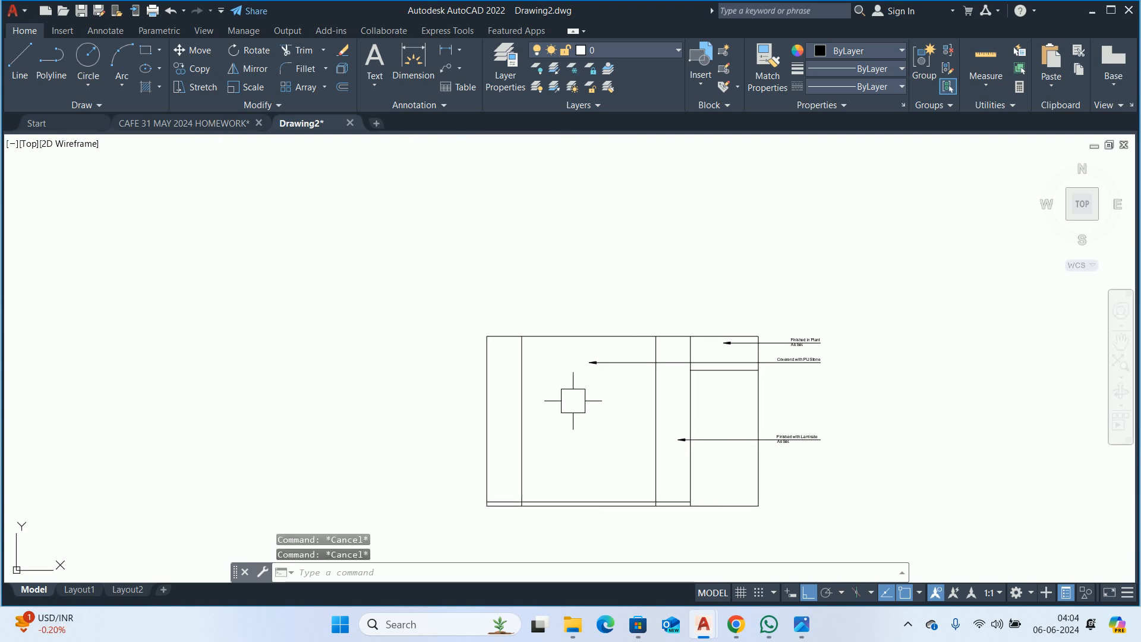
{"action": "scroll", "coordinate": [569, 462], "scroll_direction": "down", "scroll_amount": 5}
{"action": "scroll", "coordinate": [568, 461], "scroll_direction": "up", "scroll_amount": 4}
{"action": "middle_click_drag", "start_coordinate": [567, 460], "coordinate": [597, 555]}
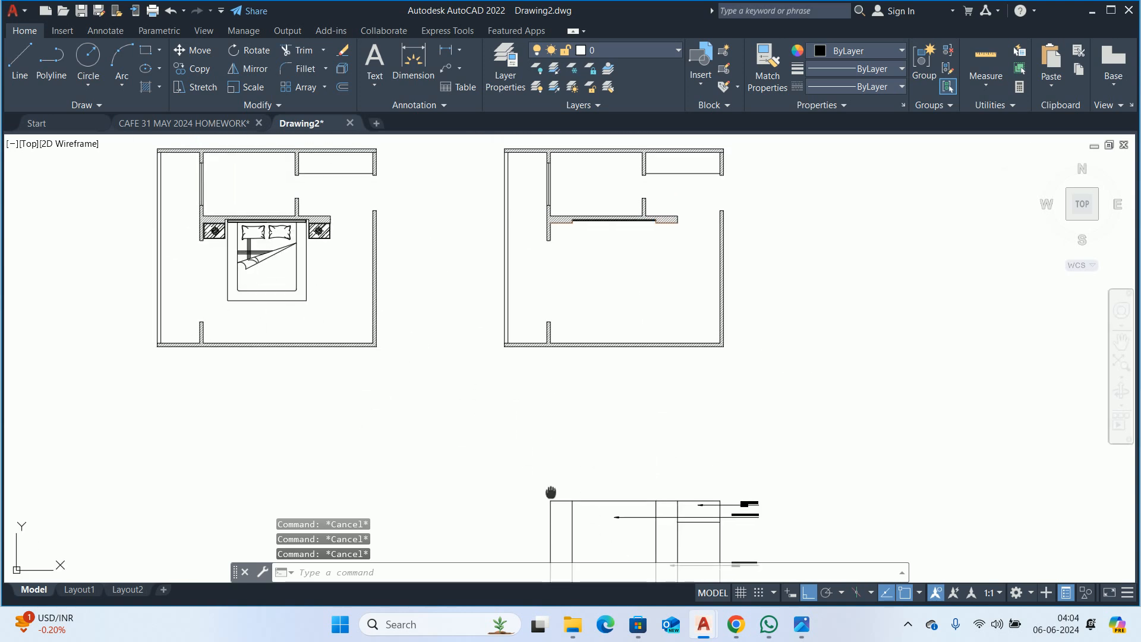
- Copy the bed with its side tables from the furnished plan into the empty plan, matching the rooms' lower-right outer corners
{"action": "middle_click_drag", "start_coordinate": [550, 492], "coordinate": [517, 406]}
{"action": "type", "text": "co"}
{"action": "key", "text": "Return"}
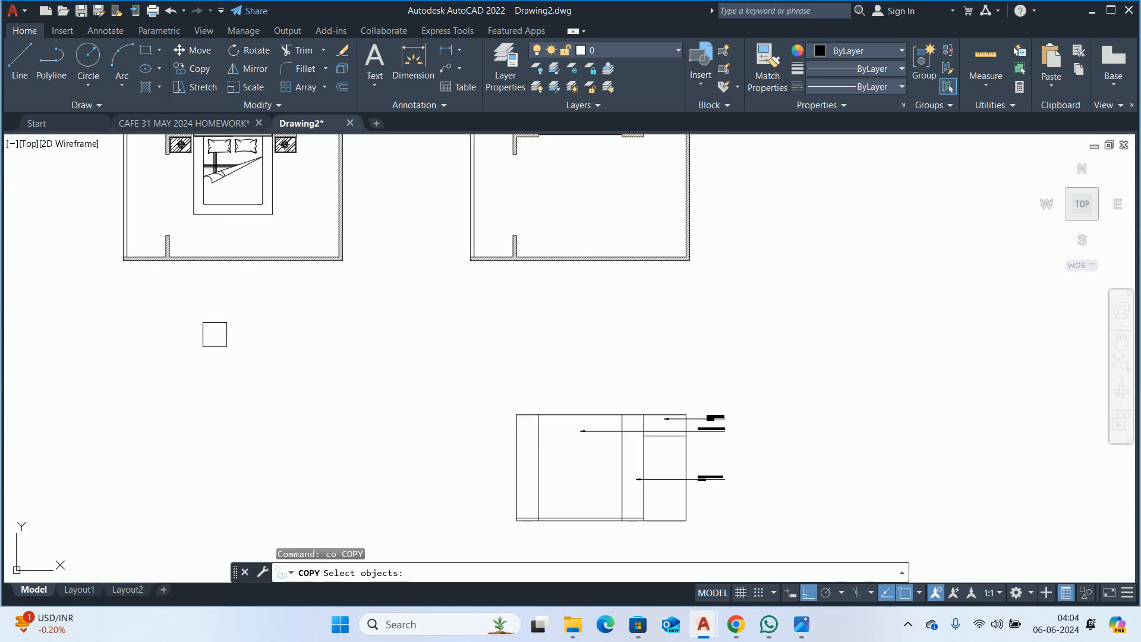
{"action": "left_click", "coordinate": [268, 204]}
{"action": "key", "text": "Return"}
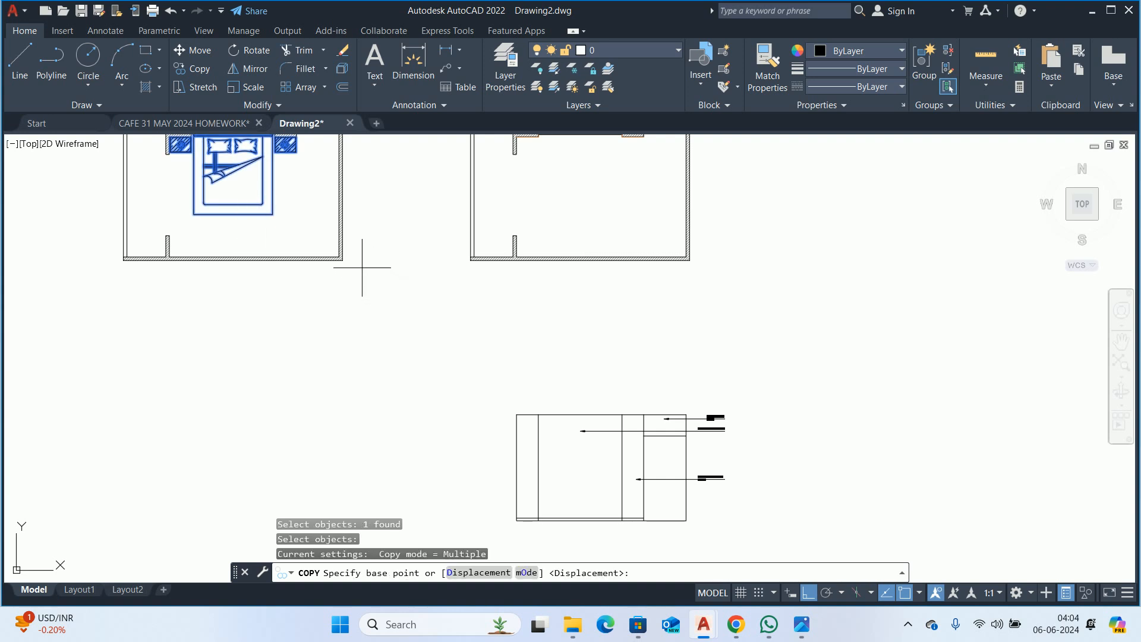
{"action": "left_click", "coordinate": [342, 259]}
{"action": "left_click", "coordinate": [689, 260]}
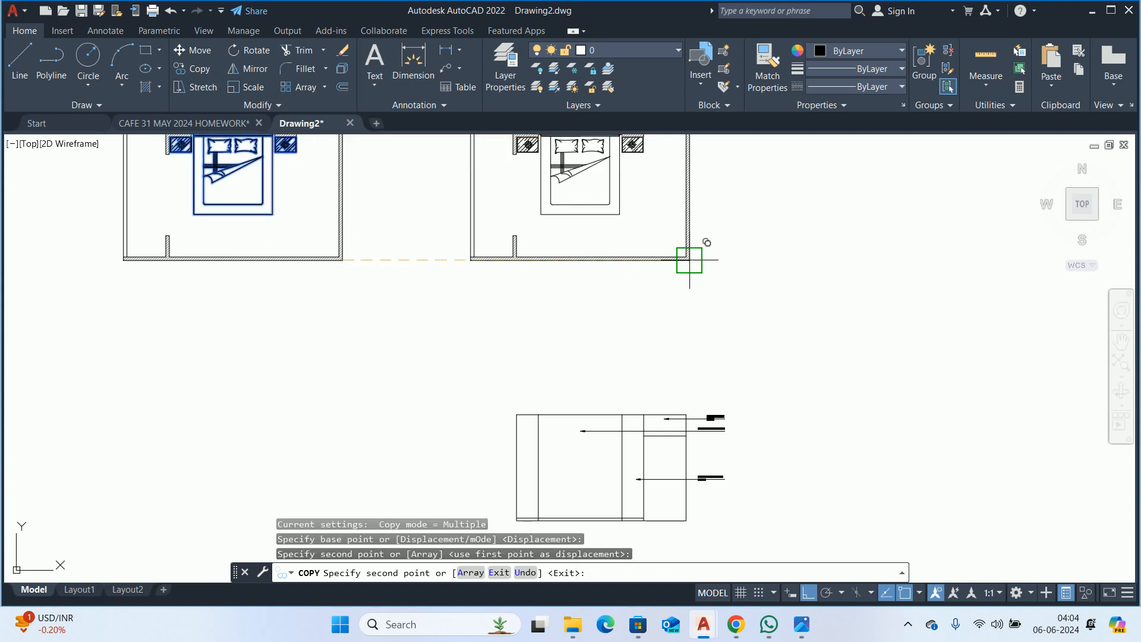
{"action": "key", "text": "Return"}
- Draw vertical construction lines through both side edges of the copied bed's mattress, running down through the headboard wall elevation
{"action": "middle_click_drag", "start_coordinate": [567, 243], "coordinate": [575, 315]}
{"action": "type", "text": "xl"}
{"action": "key", "text": "Return"}
{"action": "type", "text": "v"}
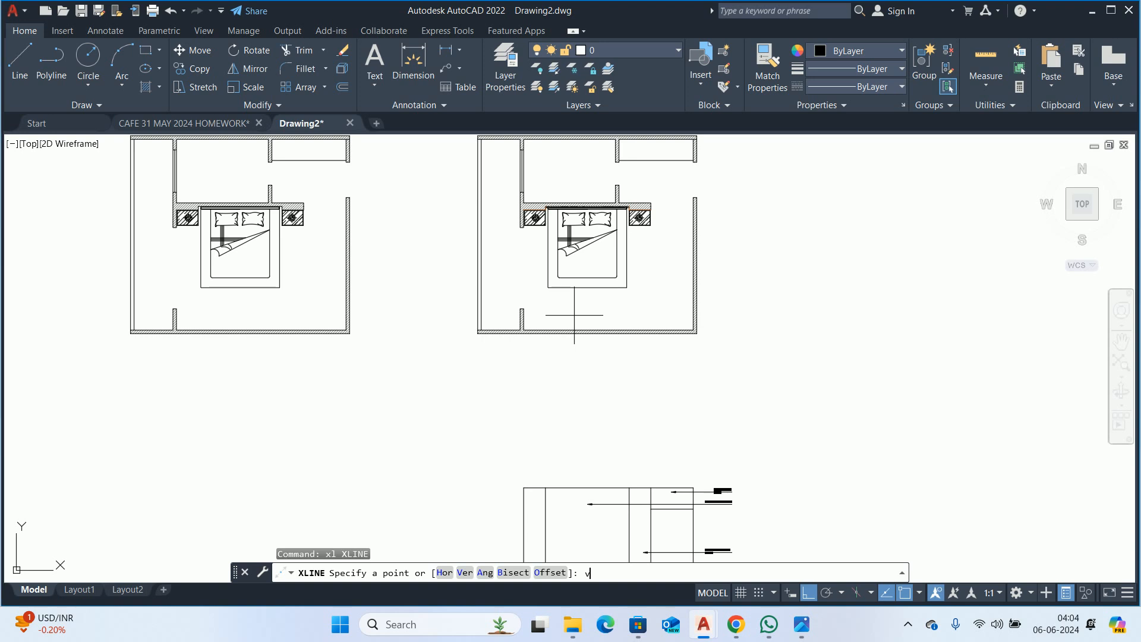
{"action": "key", "text": "Return"}
{"action": "scroll", "coordinate": [555, 272], "scroll_direction": "up", "scroll_amount": 5}
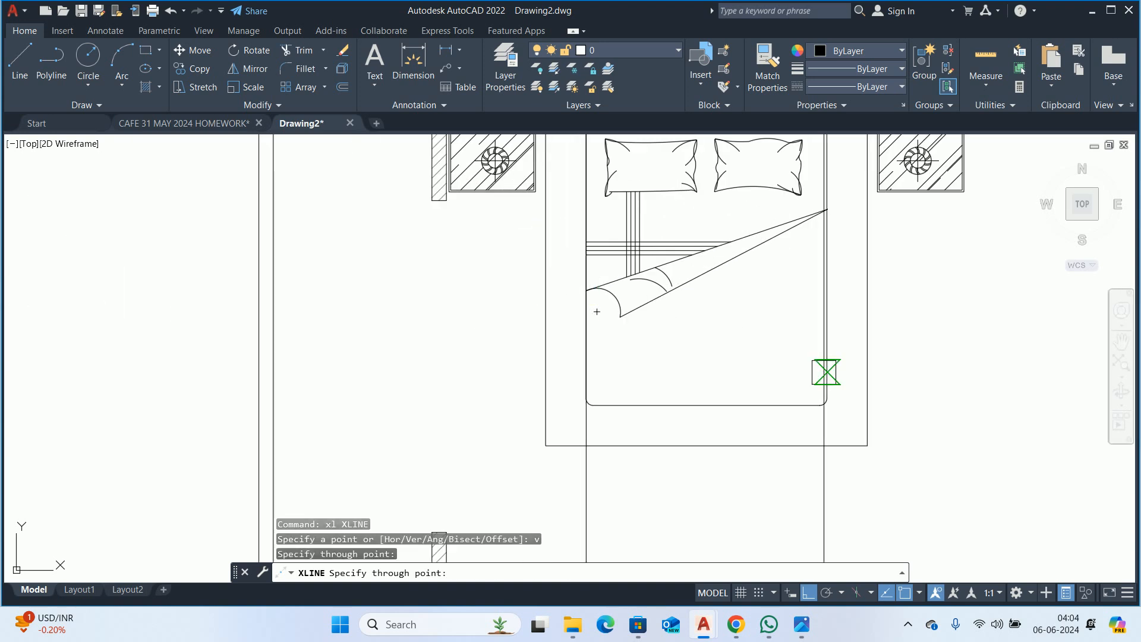
{"action": "left_click", "coordinate": [826, 338]}
{"action": "scroll", "coordinate": [823, 357], "scroll_direction": "down", "scroll_amount": 5}
{"action": "key", "text": "Escape"}
{"action": "key", "text": "Escape"}
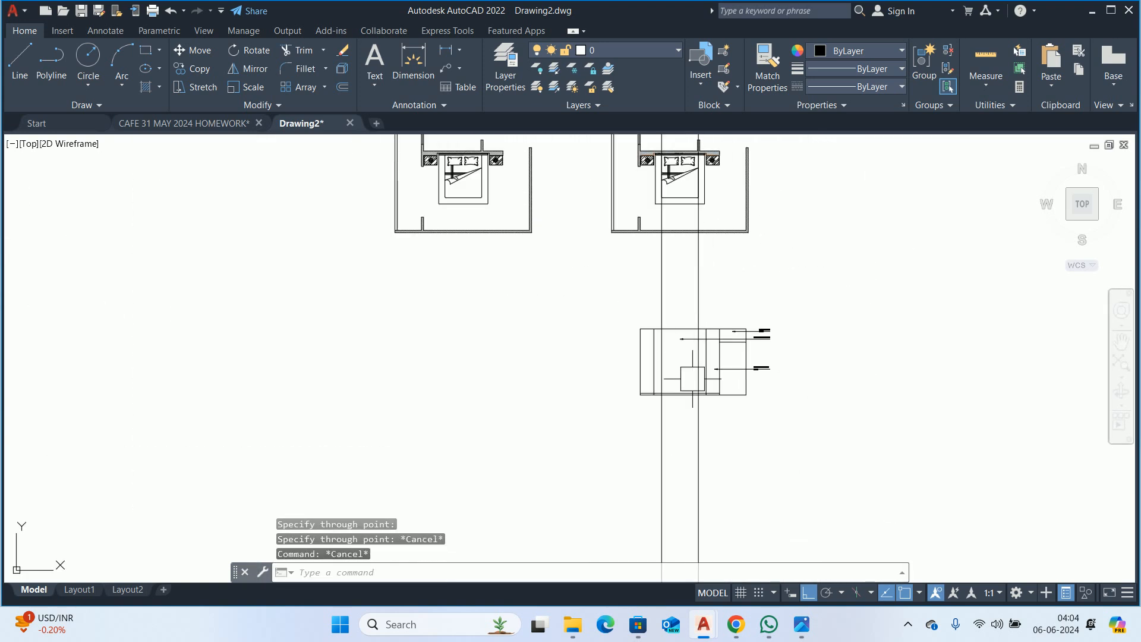
{"action": "key", "text": "Escape"}
{"action": "key", "text": "Escape"}
{"action": "scroll", "coordinate": [692, 350], "scroll_direction": "up", "scroll_amount": 6}
- View the reference photo Cozy Bed.jpg, close the WhatsApp error window covering it, and return to the drawing
{"action": "left_click", "coordinate": [802, 624]}
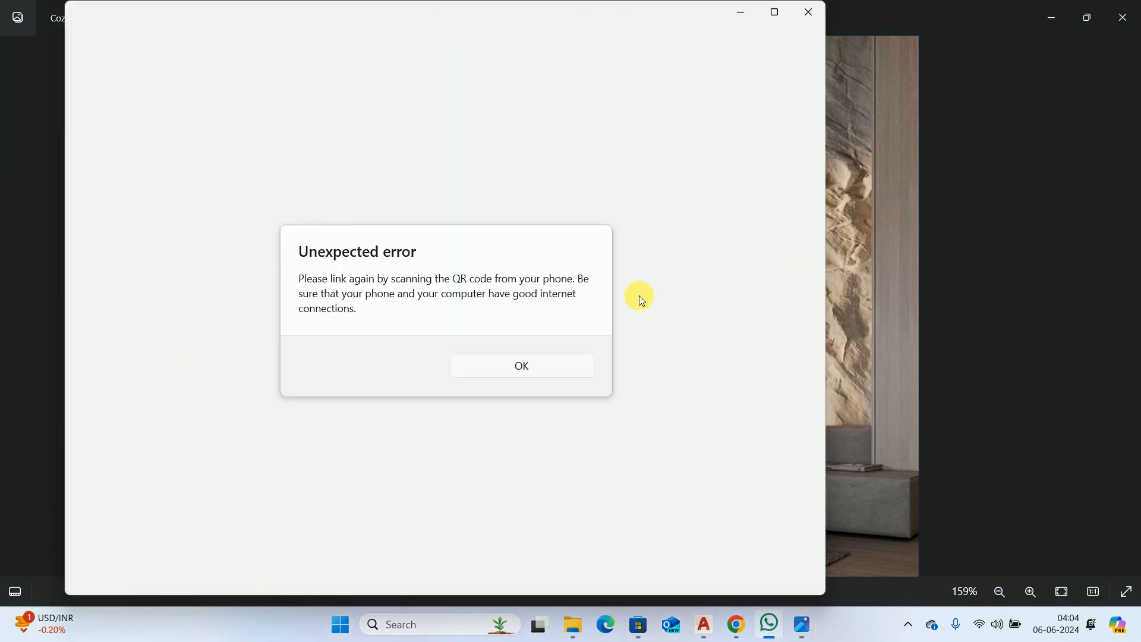
{"action": "left_click", "coordinate": [519, 364]}
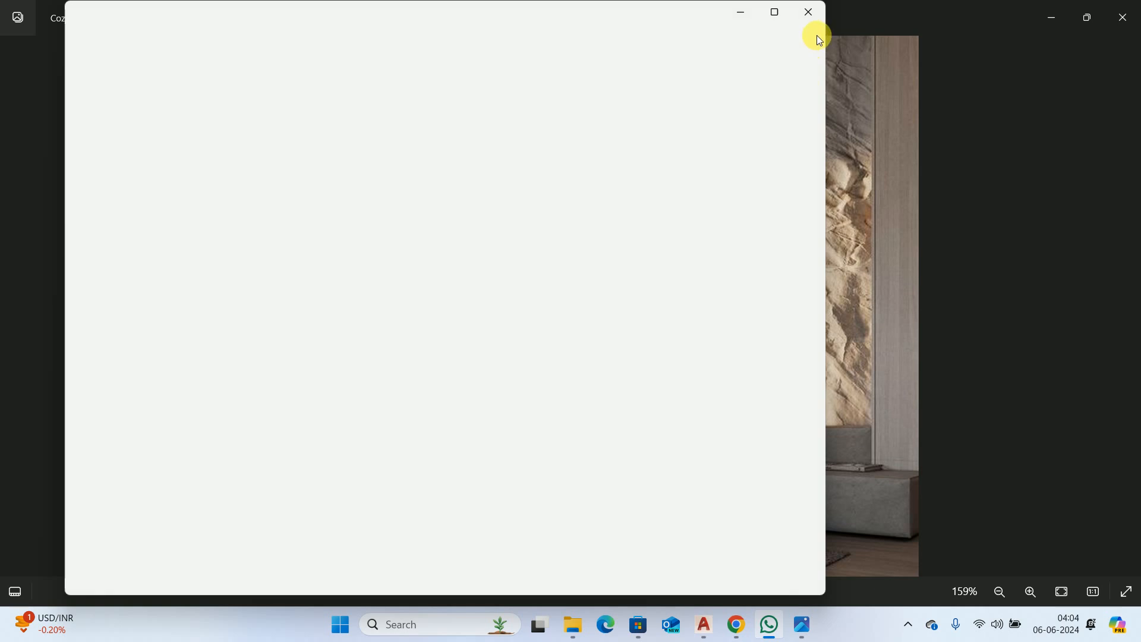
{"action": "left_click", "coordinate": [808, 12]}
{"action": "key", "text": "alt+Tab"}
{"action": "key", "text": "alt+Tab"}
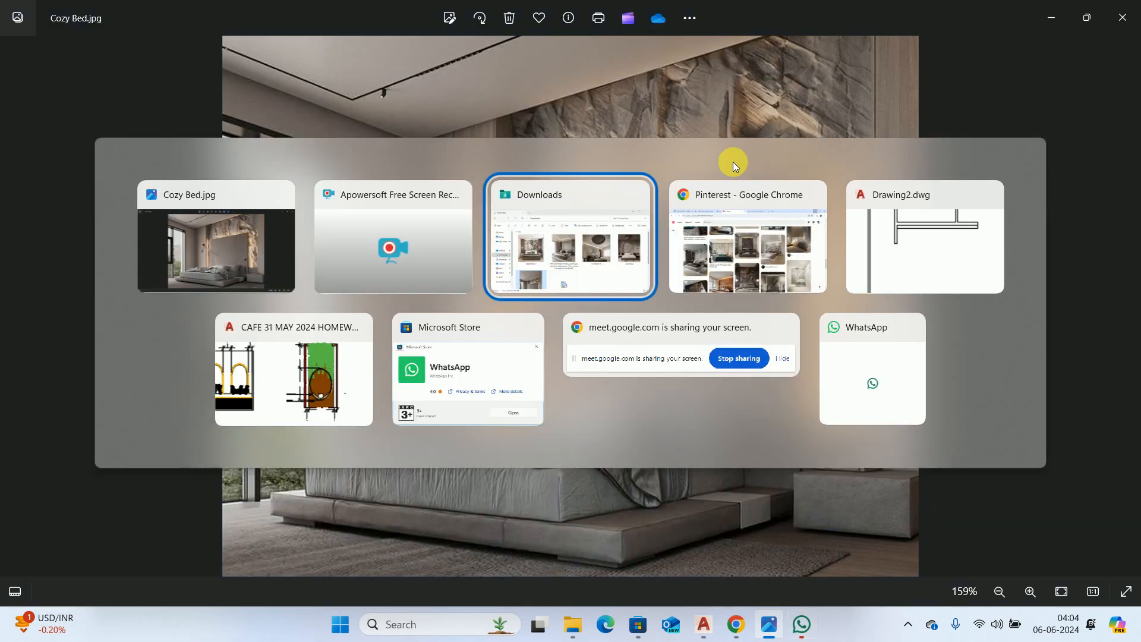
{"action": "key", "text": "alt+Tab"}
{"action": "key", "text": "alt+Tab"}
{"action": "key", "text": "Escape"}
{"action": "key", "text": "Escape"}
{"action": "key", "text": "Escape"}
- Offset the elevation's floor line 1800 upward to mark the top of the headboard panel
{"action": "mouse_move", "coordinate": [576, 395]}
{"action": "middle_mouse_down"}
{"action": "mouse_move", "coordinate": [610, 436]}
{"action": "mouse_move", "coordinate": [571, 410]}
{"action": "middle_mouse_up"}
{"action": "type", "text": "o"}
{"action": "key", "text": "Return"}
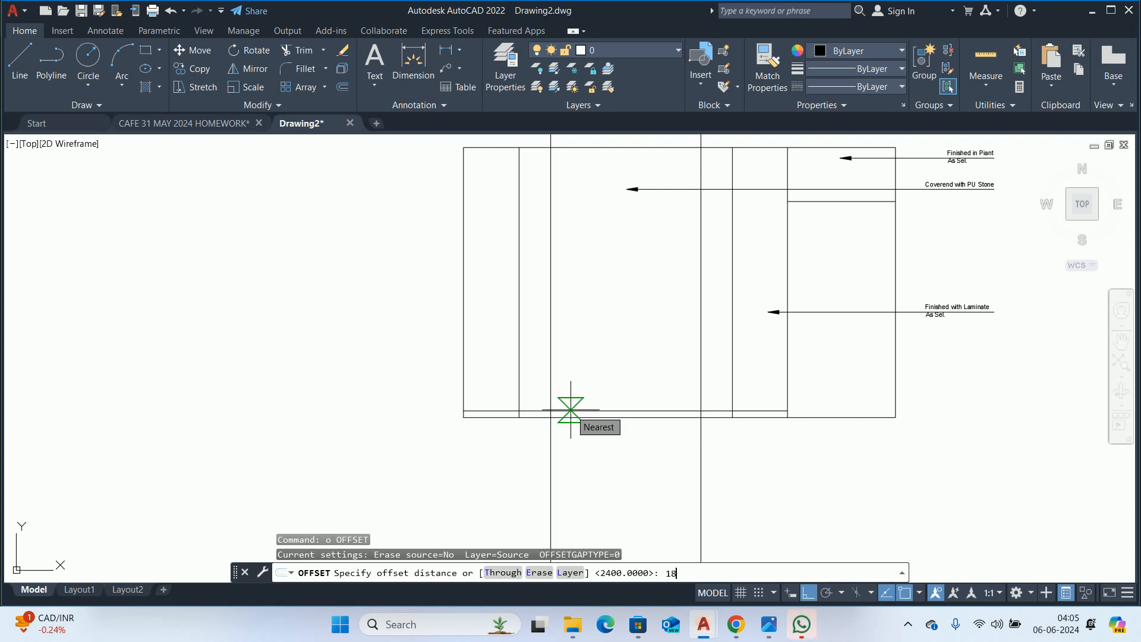
{"action": "key", "text": "Return"}
{"action": "scroll", "coordinate": [604, 410], "scroll_direction": "up", "scroll_amount": 2}
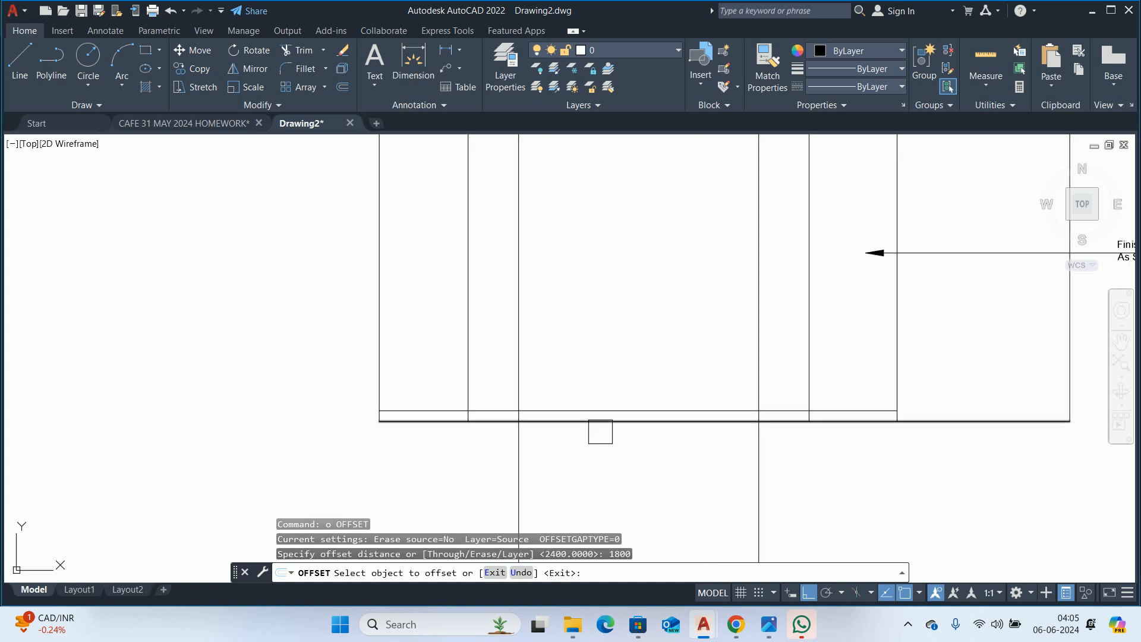
{"action": "left_click", "coordinate": [600, 417]}
{"action": "scroll", "coordinate": [603, 419], "scroll_direction": "down", "scroll_amount": 3}
{"action": "key", "text": "Escape"}
{"action": "key", "text": "Escape"}
{"action": "key", "text": "Escape"}
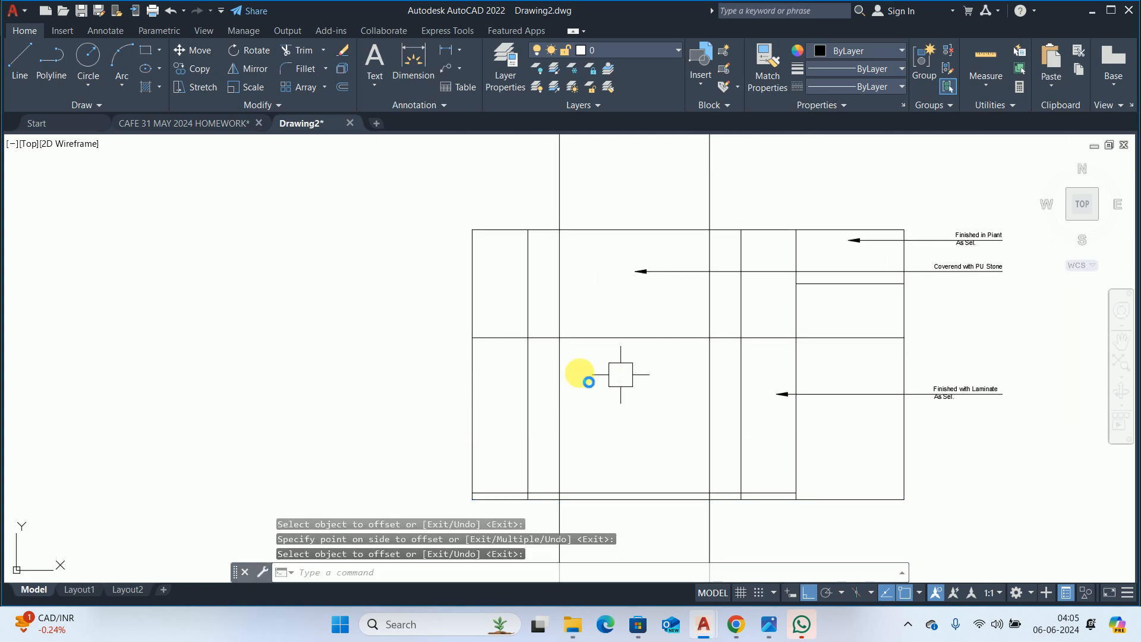
- Trim the headboard's top line outside the two construction lines, and trim both construction lines above it
{"action": "scroll", "coordinate": [579, 372], "scroll_direction": "up", "scroll_amount": 5}
{"action": "middle_click_drag", "start_coordinate": [580, 372], "coordinate": [539, 397]}
{"action": "left_click", "coordinate": [361, 323]}
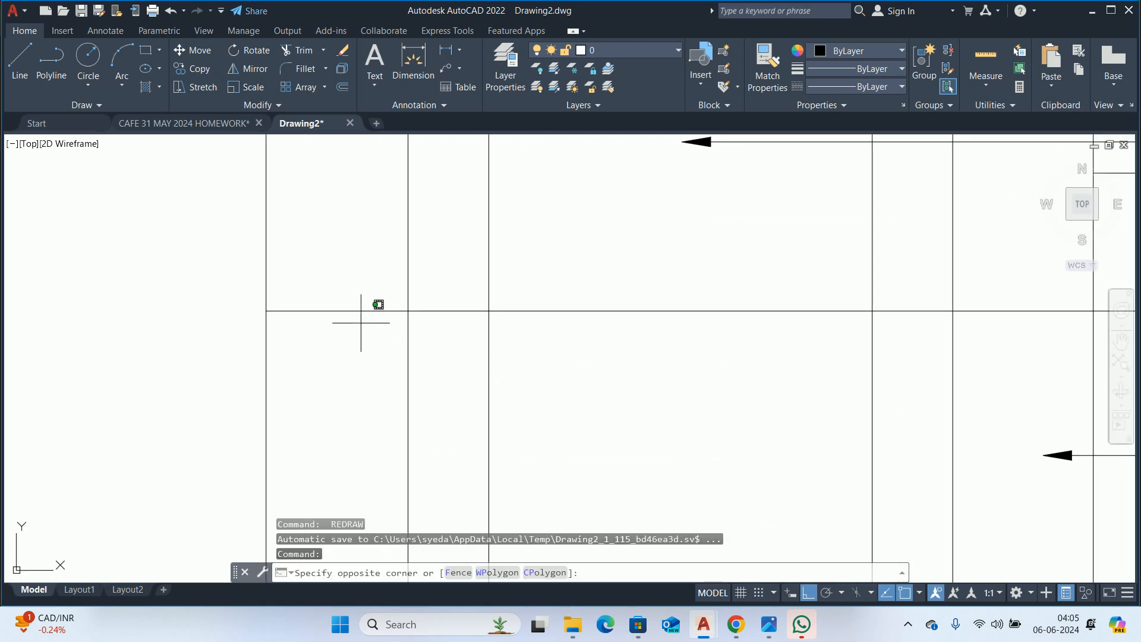
{"action": "key", "text": "Escape"}
{"action": "type", "text": "tr"}
{"action": "key", "text": "Return"}
{"action": "left_click", "coordinate": [367, 306]}
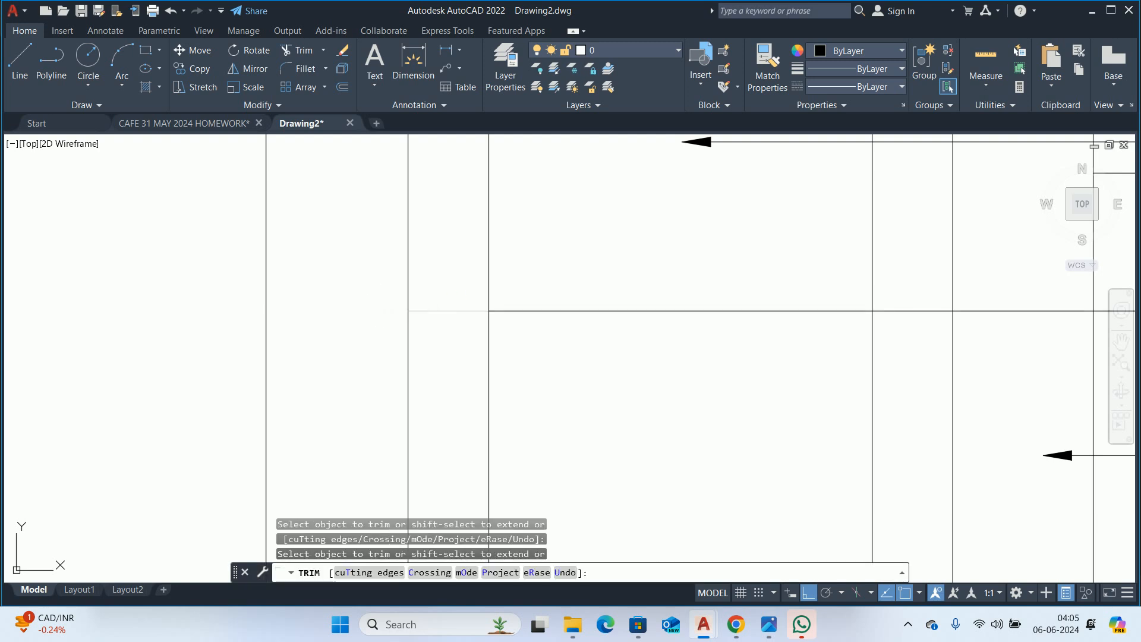
{"action": "mouse_move", "coordinate": [644, 253]}
{"action": "middle_mouse_down"}
{"action": "mouse_move", "coordinate": [731, 273]}
{"action": "mouse_move", "coordinate": [747, 292]}
{"action": "middle_mouse_up"}
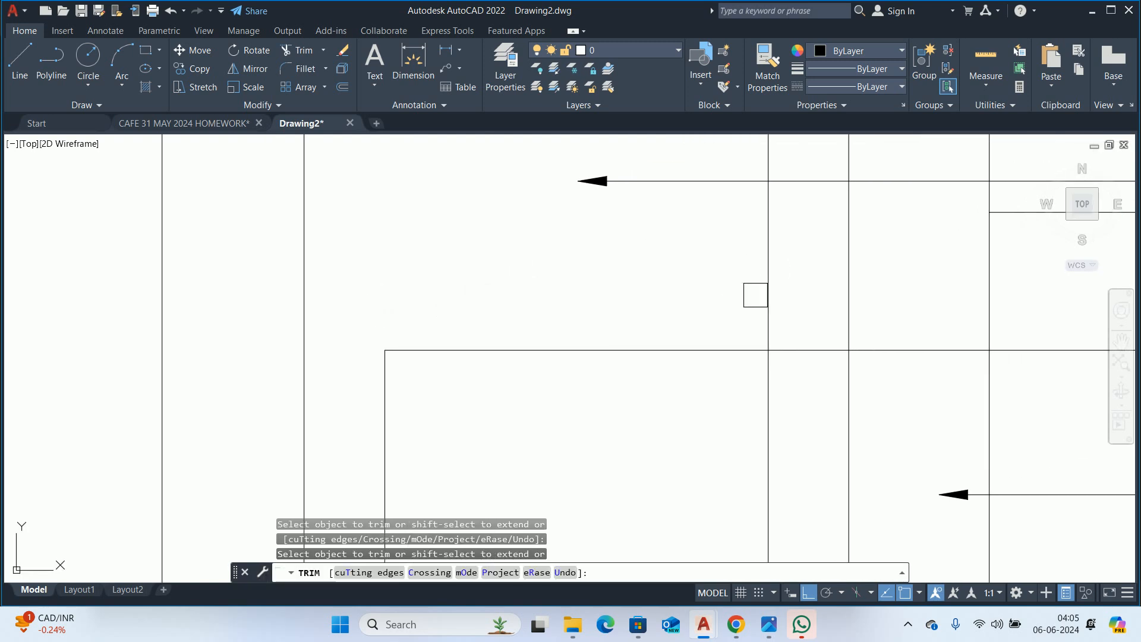
{"action": "left_click", "coordinate": [990, 339]}
{"action": "middle_click_drag", "start_coordinate": [767, 203], "coordinate": [765, 424]}
{"action": "left_click", "coordinate": [765, 279]}
{"action": "key", "text": "Escape"}
{"action": "key", "text": "Escape"}
{"action": "key", "text": "Escape"}
{"action": "scroll", "coordinate": [749, 286], "scroll_direction": "down", "scroll_amount": 5}
{"action": "scroll", "coordinate": [751, 412], "scroll_direction": "up", "scroll_amount": 6}
- Trim both headboard side lines below the skirting's upper line
{"action": "key", "text": "space"}
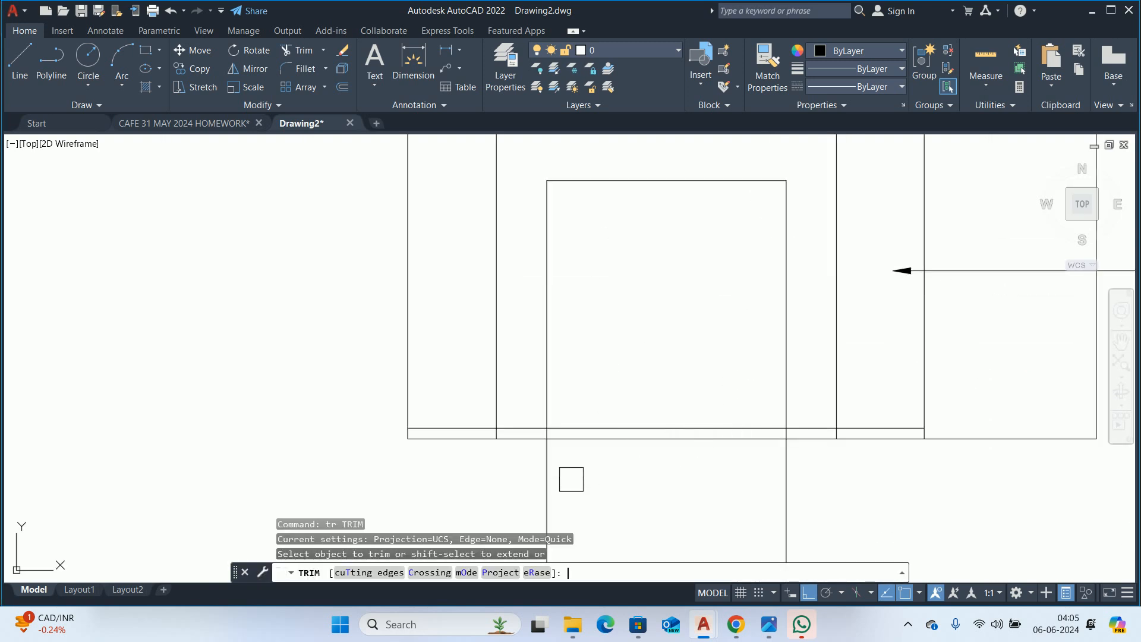
{"action": "left_click", "coordinate": [548, 492]}
{"action": "left_click", "coordinate": [786, 482]}
{"action": "scroll", "coordinate": [787, 436], "scroll_direction": "up", "scroll_amount": 3}
{"action": "scroll", "coordinate": [452, 446], "scroll_direction": "down", "scroll_amount": 4}
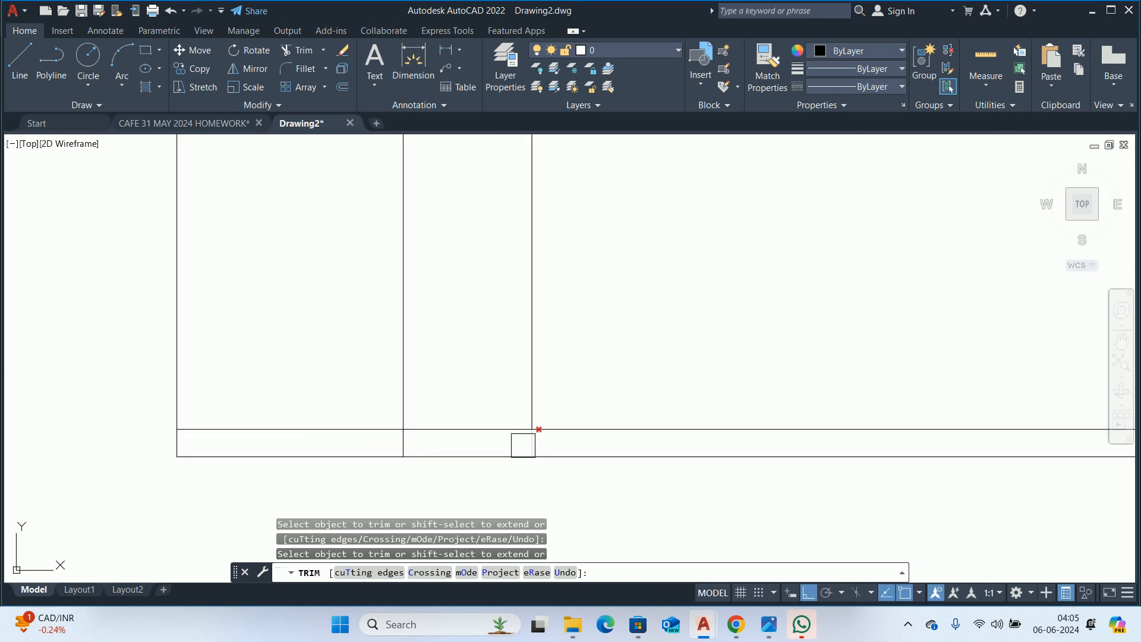
{"action": "key", "text": "Escape"}
{"action": "key", "text": "Escape"}
{"action": "key", "text": "Escape"}
- Examine the bed in Cozy Bed.jpg, and close the WhatsApp welcome window
{"action": "scroll", "coordinate": [621, 459], "scroll_direction": "down", "scroll_amount": 2}
{"action": "scroll", "coordinate": [612, 458], "scroll_direction": "up", "scroll_amount": 4}
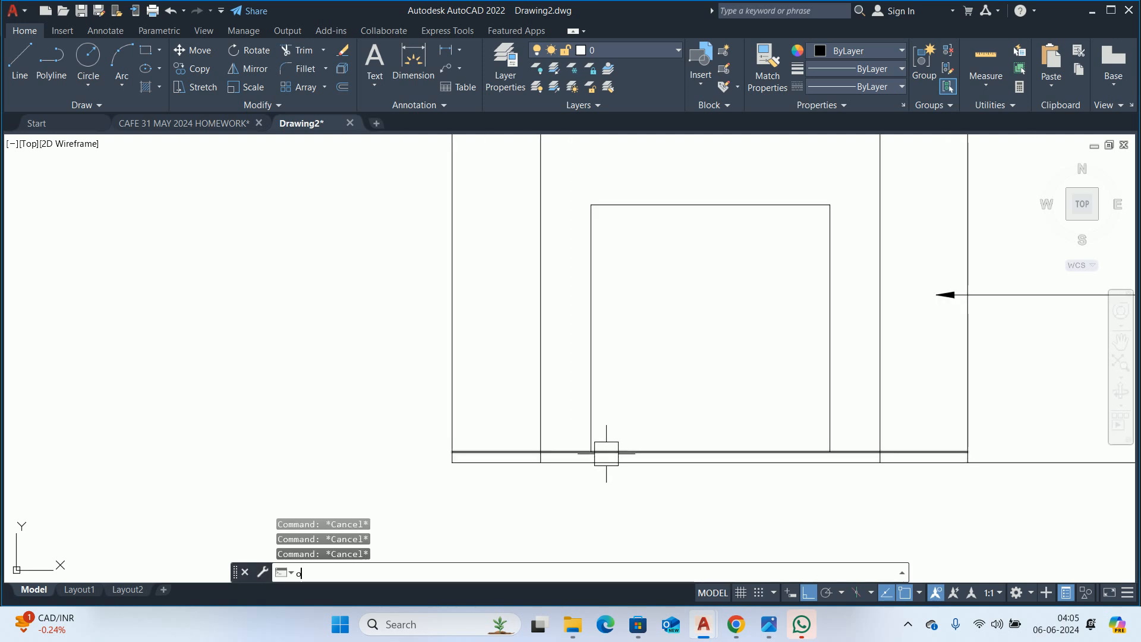
{"action": "type", "text": "o"}
{"action": "key", "text": "Return"}
{"action": "left_click", "coordinate": [795, 631]}
{"action": "left_click", "coordinate": [769, 635]}
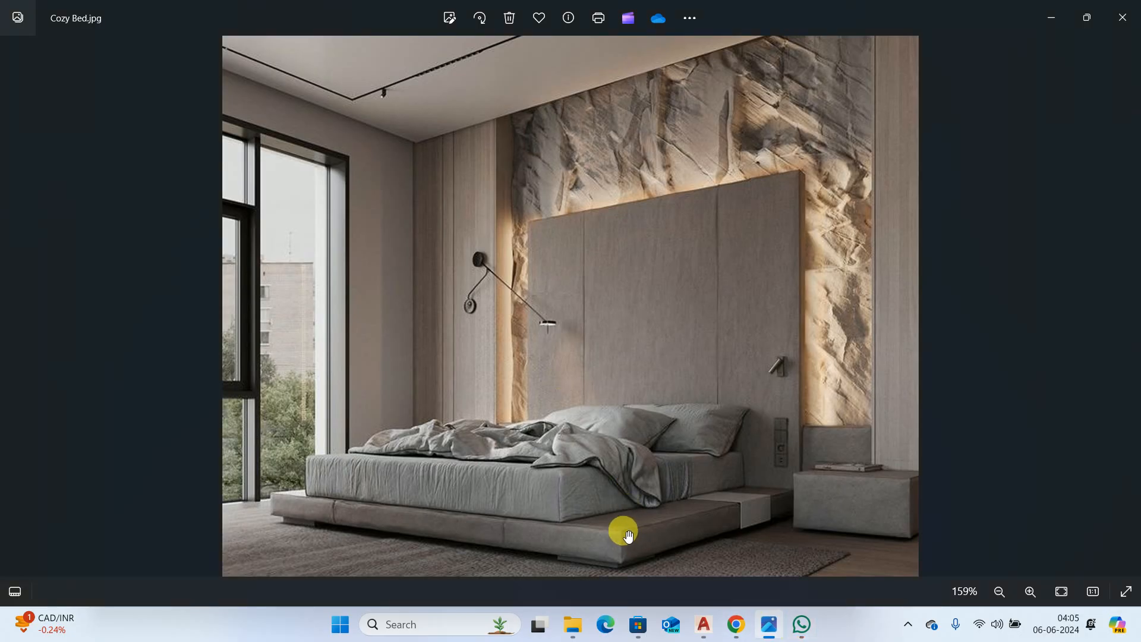
{"action": "scroll", "coordinate": [619, 529], "scroll_direction": "down", "scroll_amount": 3}
{"action": "key", "text": "Escape"}
{"action": "left_click", "coordinate": [841, 11]}
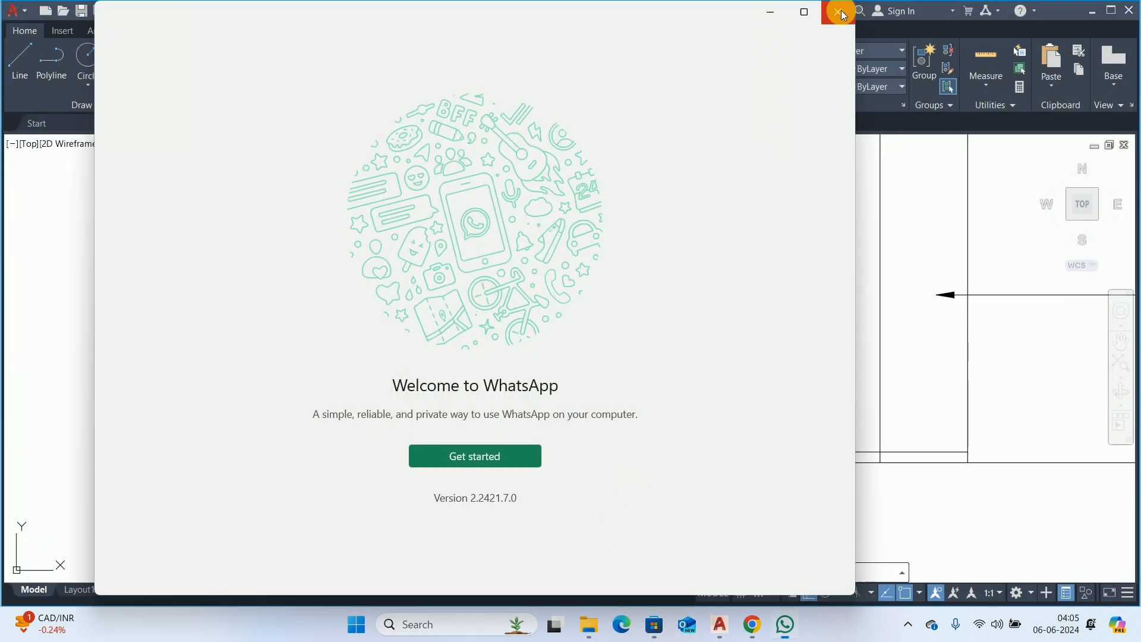
{"action": "left_click", "coordinate": [841, 13]}
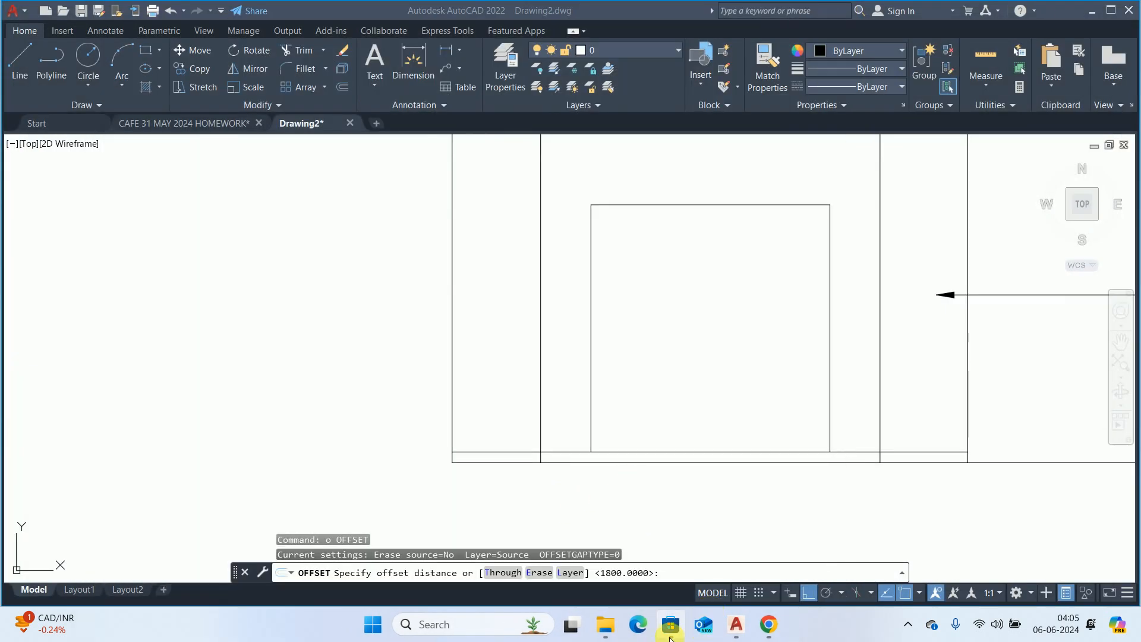
- Reopen Cozy Bed.jpg from the Downloads folder, examine the bed platform up close, and return to the drawing
{"action": "left_click", "coordinate": [605, 624]}
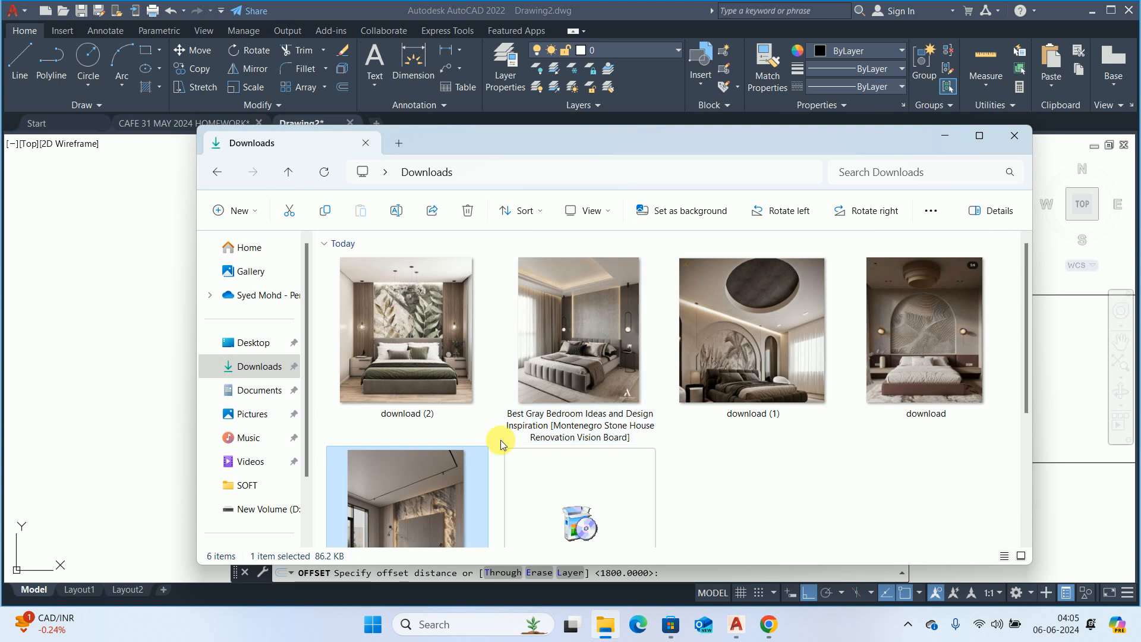
{"action": "scroll", "coordinate": [417, 456], "scroll_direction": "down", "scroll_amount": 1}
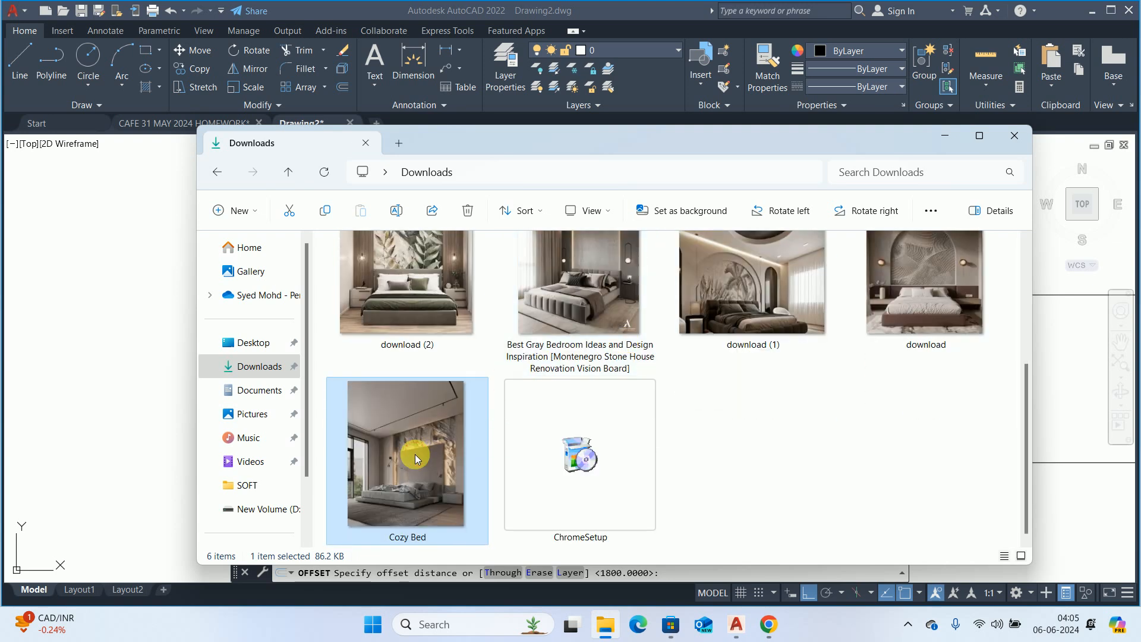
{"action": "double_click", "coordinate": [416, 458]}
{"action": "scroll", "coordinate": [650, 516], "scroll_direction": "up", "scroll_amount": 5}
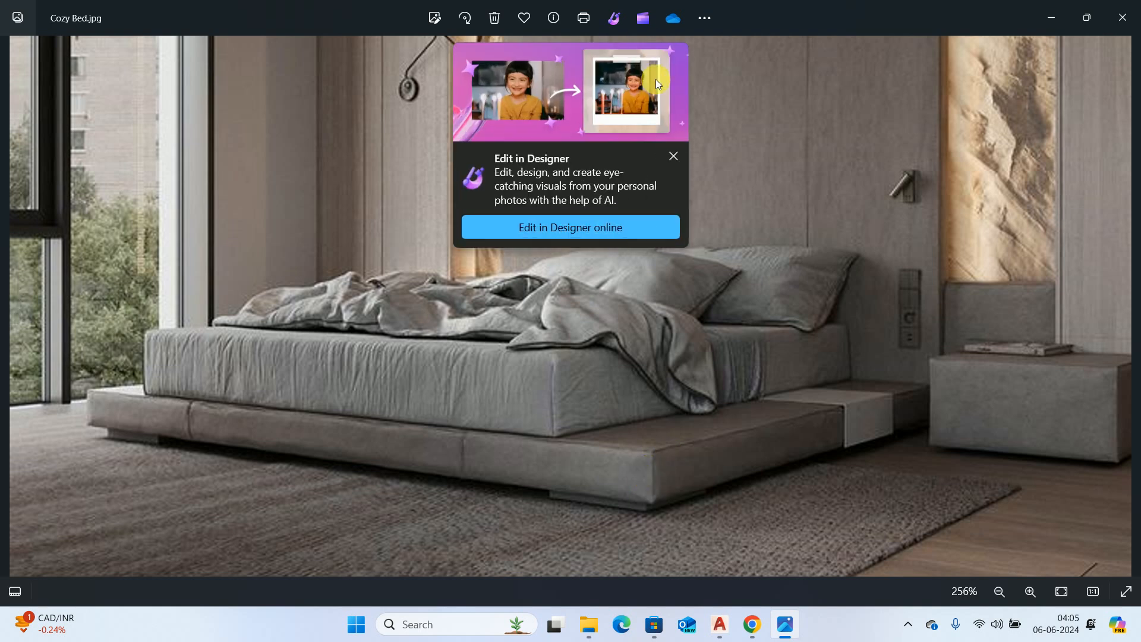
{"action": "left_click", "coordinate": [674, 156]}
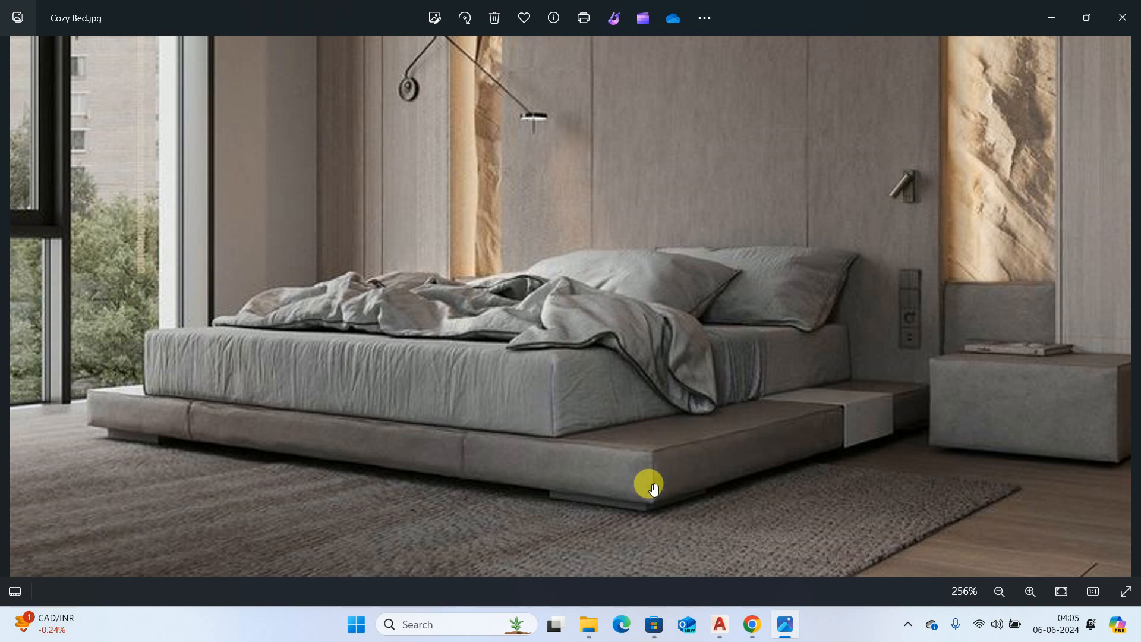
{"action": "left_click", "coordinate": [1056, 20]}
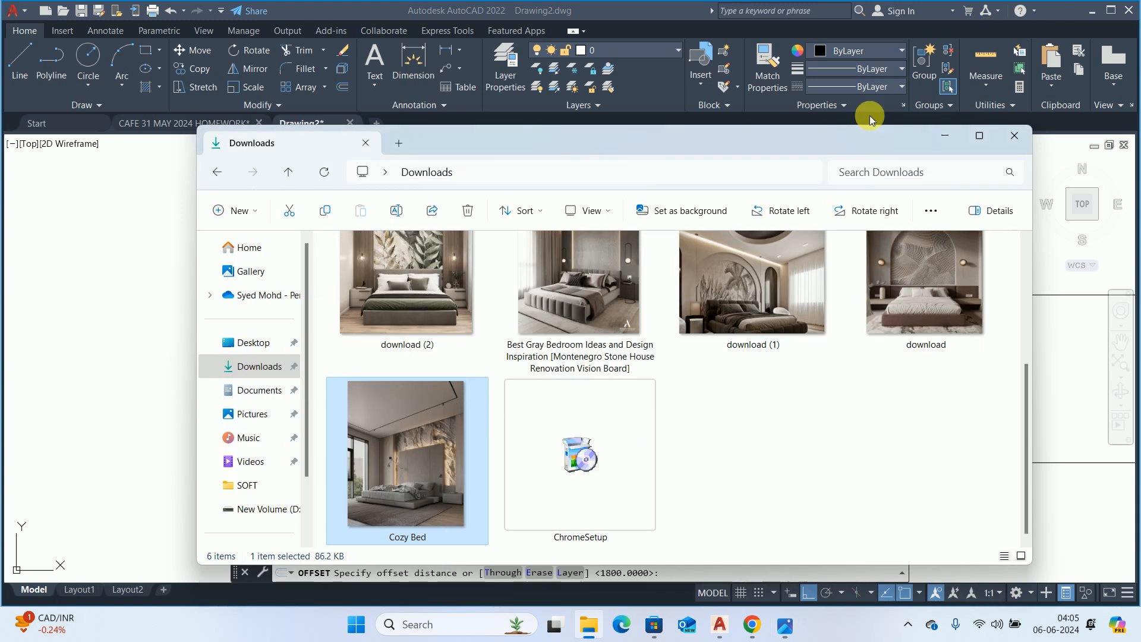
{"action": "left_click", "coordinate": [950, 137]}
- Offset the elevation's floor line 200 upward across the lower part of the headboard
{"action": "key", "text": "Escape"}
{"action": "key", "text": "Escape"}
{"action": "type", "text": "o"}
{"action": "key", "text": "Return"}
{"action": "type", "text": "200"}
{"action": "key", "text": "Return"}
{"action": "left_click", "coordinate": [711, 465]}
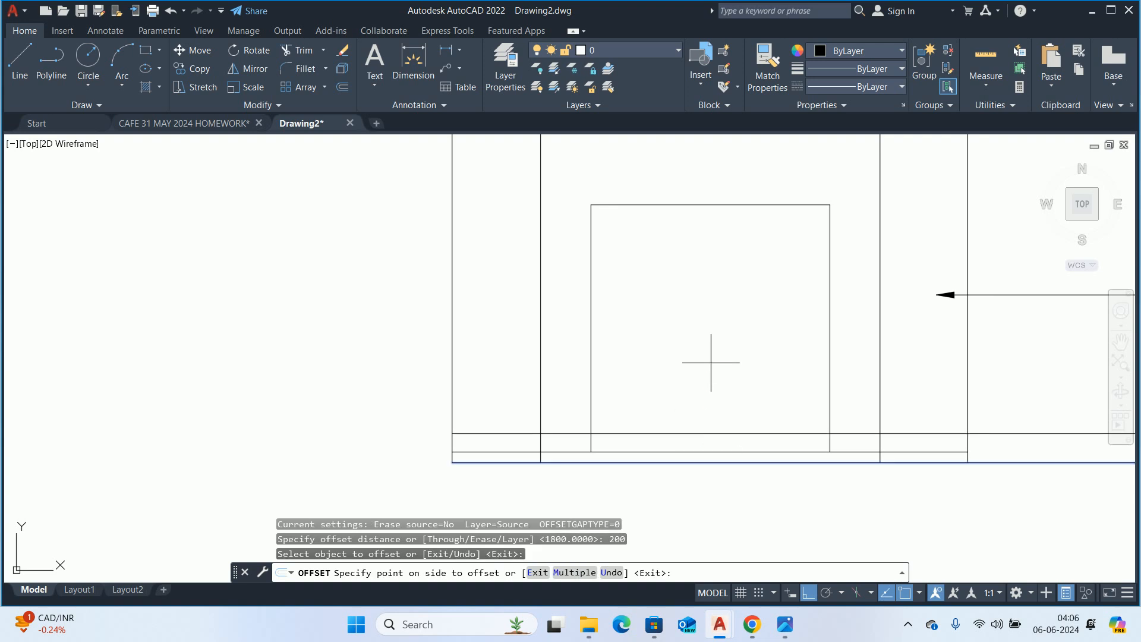
{"action": "key", "text": "Escape"}
{"action": "key", "text": "Escape"}
- Erase the horizontal line offset 200 above the floor line
{"action": "type", "text": "tr"}
{"action": "key", "text": "Return"}
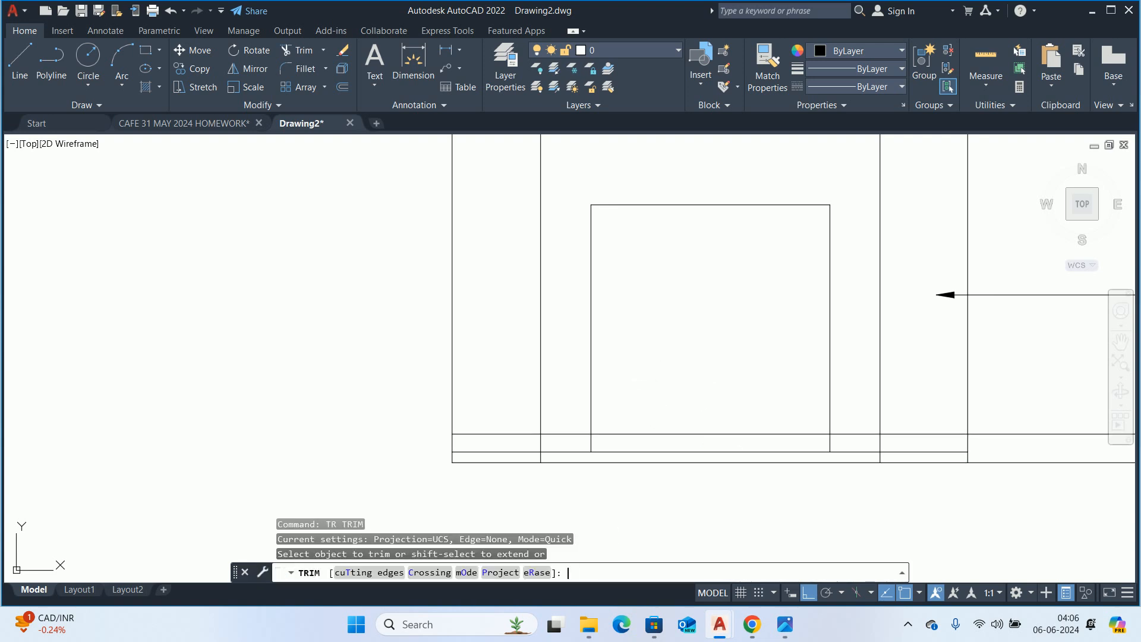
{"action": "left_click", "coordinate": [530, 434]}
{"action": "key", "text": "Escape"}
{"action": "left_click", "coordinate": [657, 434]}
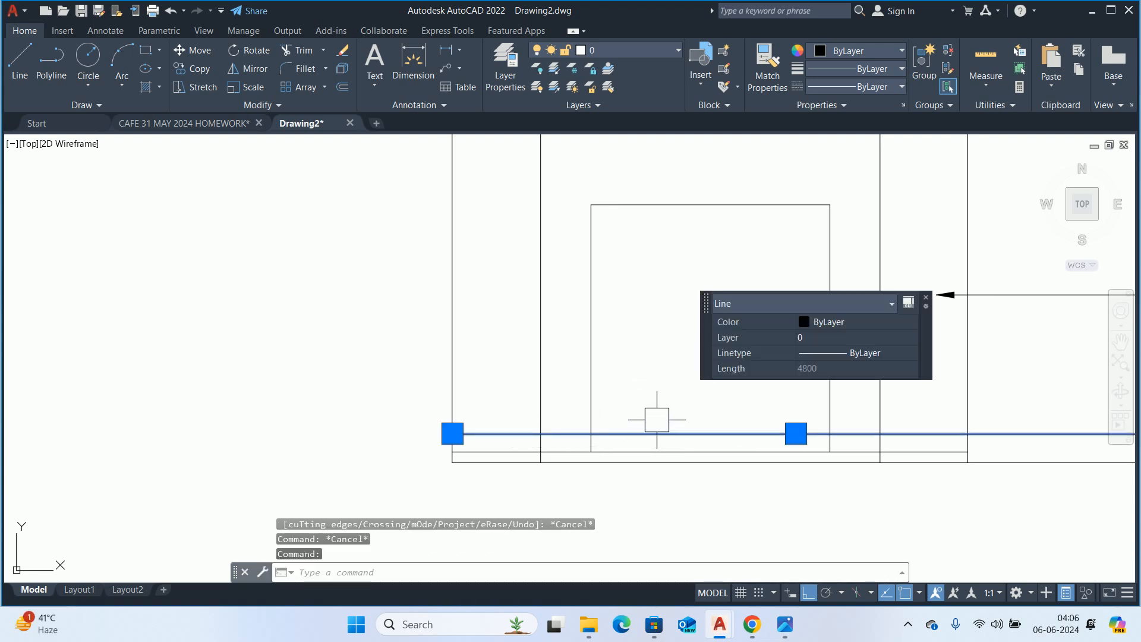
{"action": "key", "text": "Delete"}
{"action": "scroll", "coordinate": [652, 422], "scroll_direction": "down", "scroll_amount": 6}
{"action": "key", "text": "Escape"}
{"action": "key", "text": "Escape"}
{"action": "key", "text": "Escape"}
{"action": "scroll", "coordinate": [654, 386], "scroll_direction": "up", "scroll_amount": 4}
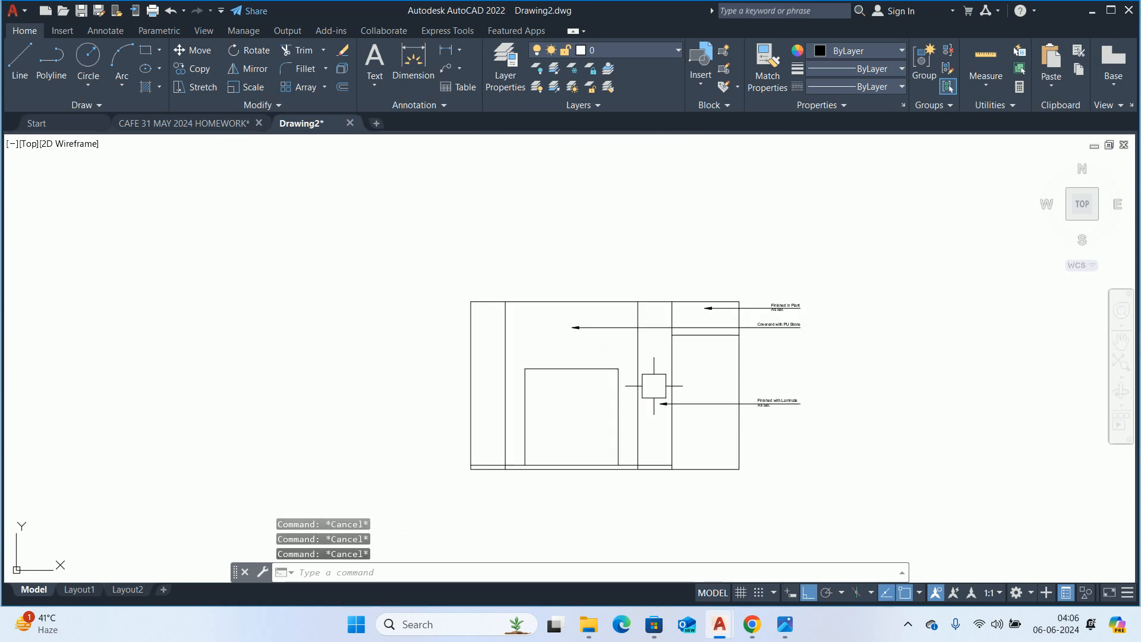
- Join the headboard's top line and two side lines into a single polyline
{"action": "key", "text": "Return"}
{"action": "left_click", "coordinate": [618, 390]}
{"action": "left_click", "coordinate": [611, 405]}
{"action": "left_click", "coordinate": [605, 385]}
{"action": "left_click", "coordinate": [542, 369]}
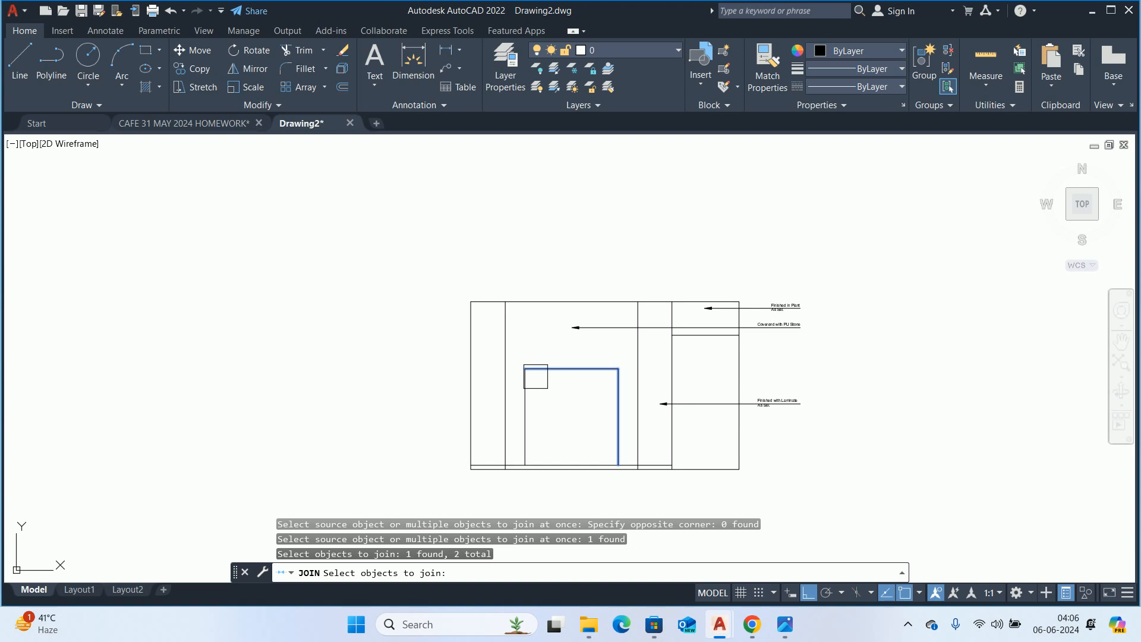
{"action": "left_click", "coordinate": [525, 402]}
{"action": "key", "text": "Return"}
{"action": "key", "text": "Escape"}
{"action": "key", "text": "Escape"}
{"action": "key", "text": "Escape"}
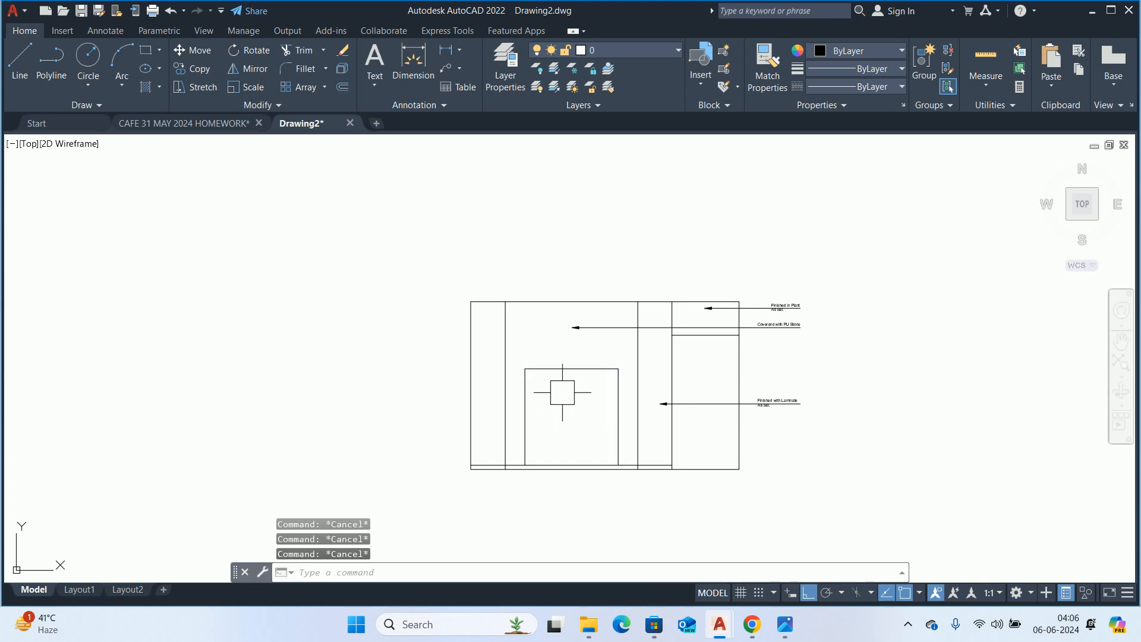
- Offset the joined headboard outline 40 to the inside
{"action": "type", "text": "o"}
{"action": "key", "text": "Return"}
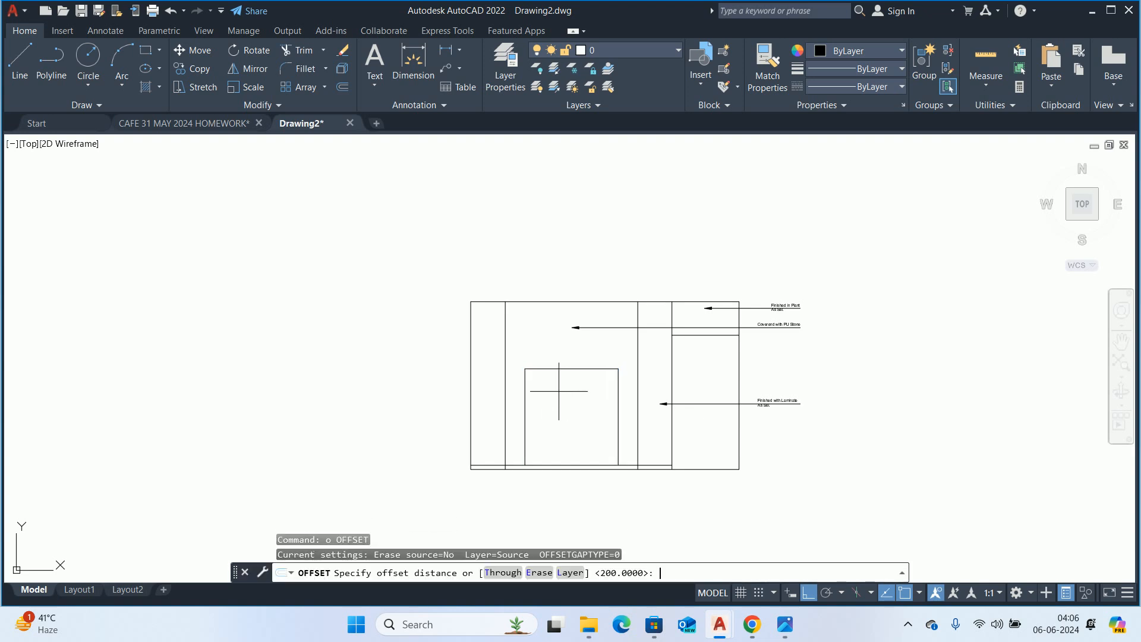
{"action": "key", "text": "Return"}
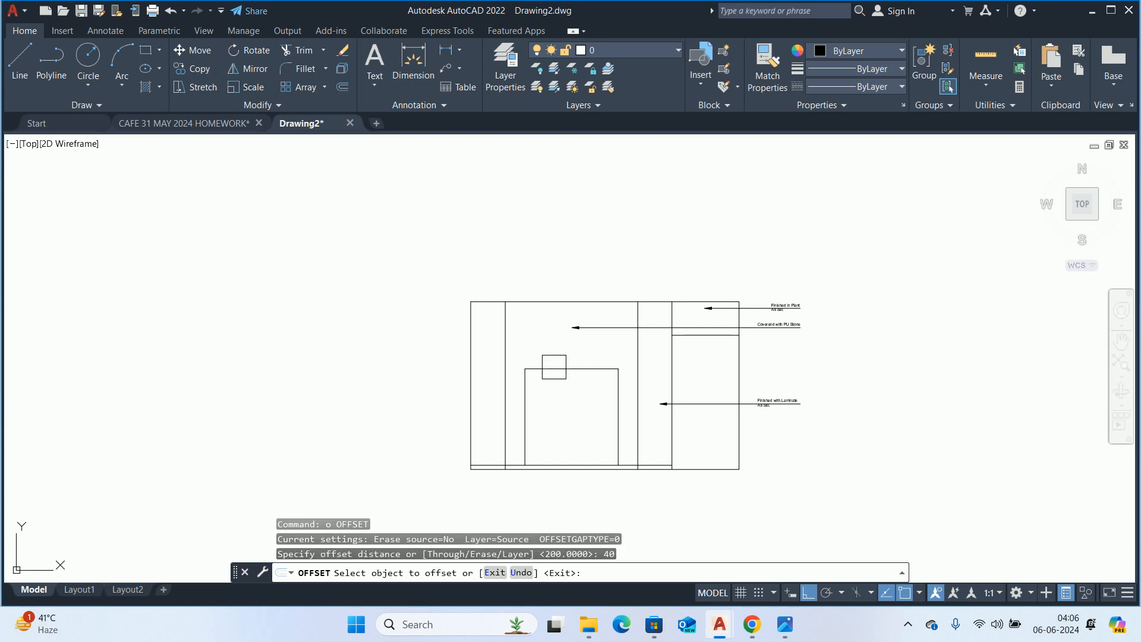
{"action": "left_click", "coordinate": [559, 370]}
{"action": "left_click", "coordinate": [559, 404]}
{"action": "key", "text": "Escape"}
{"action": "scroll", "coordinate": [587, 373], "scroll_direction": "up", "scroll_amount": 2}
{"action": "scroll", "coordinate": [590, 374], "scroll_direction": "up", "scroll_amount": 4}
{"action": "key", "text": "Escape"}
- Load the HIDDEN linetype into the drawing from acadiso.lin
{"action": "left_click", "coordinate": [604, 365]}
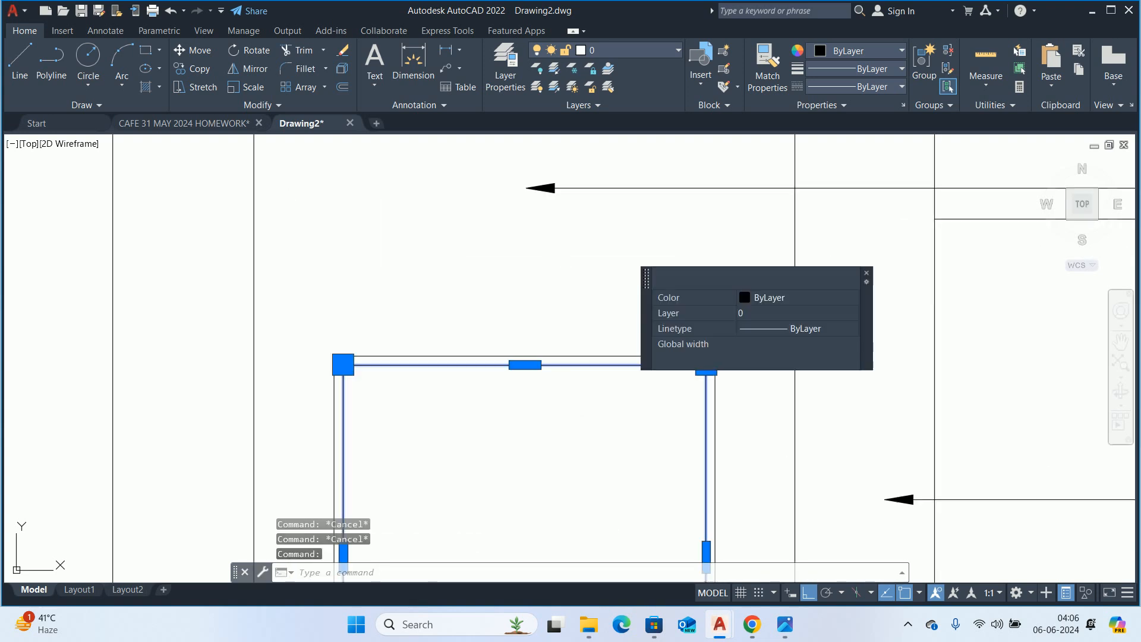
{"action": "key", "text": "Escape"}
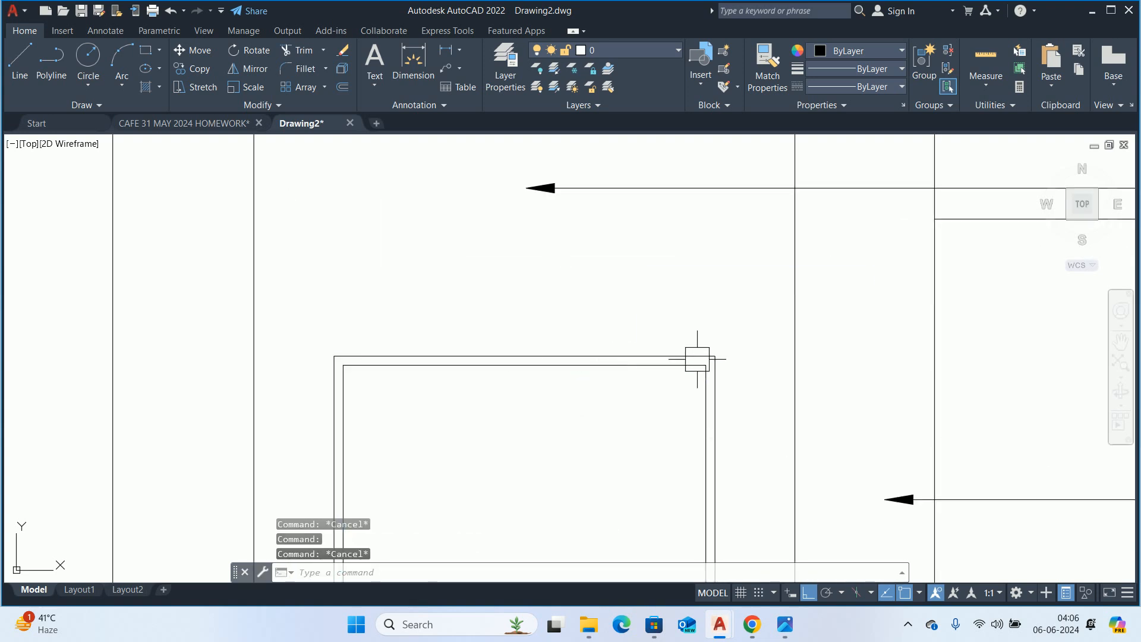
{"action": "key", "text": "Return"}
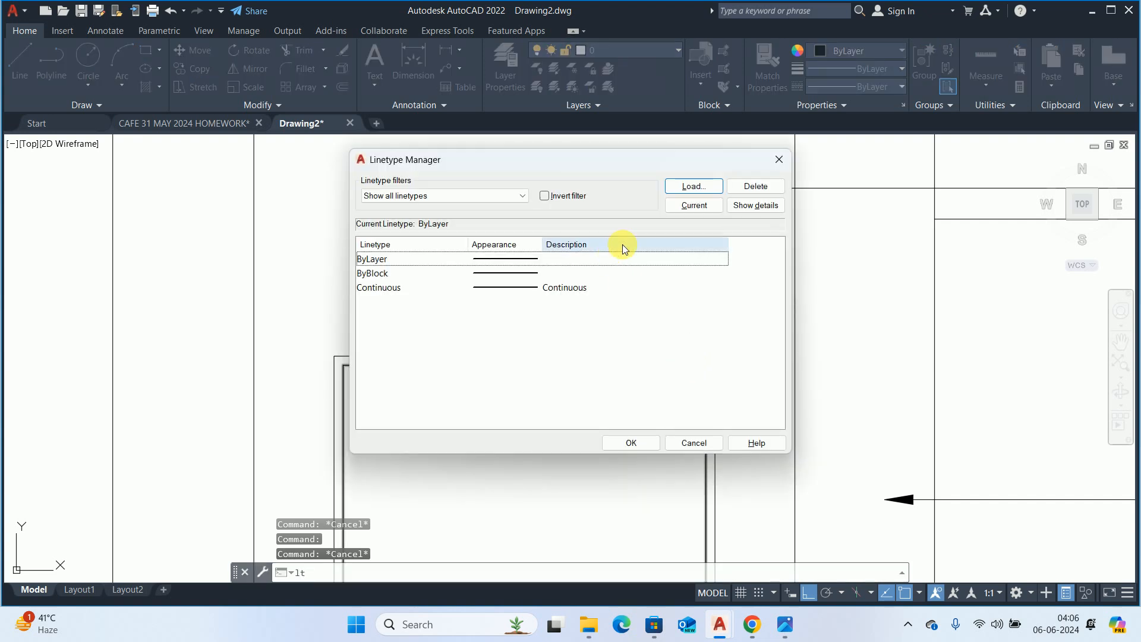
{"action": "left_click", "coordinate": [691, 186]}
{"action": "scroll", "coordinate": [425, 324], "scroll_direction": "down", "scroll_amount": 9}
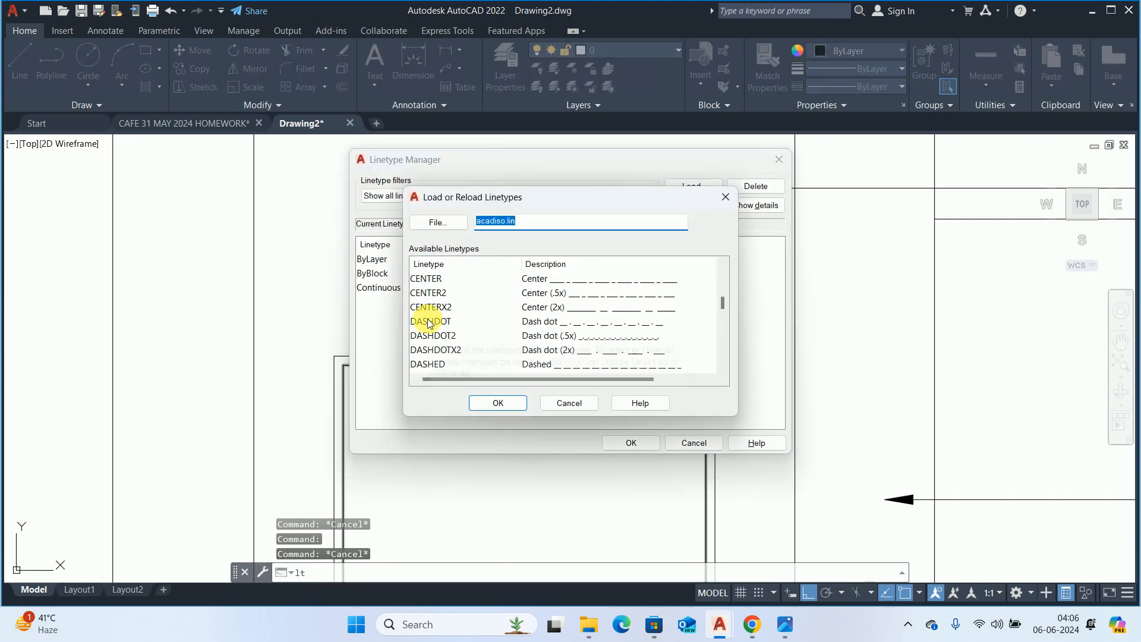
{"action": "scroll", "coordinate": [426, 323], "scroll_direction": "down", "scroll_amount": 2}
{"action": "left_click", "coordinate": [427, 321]}
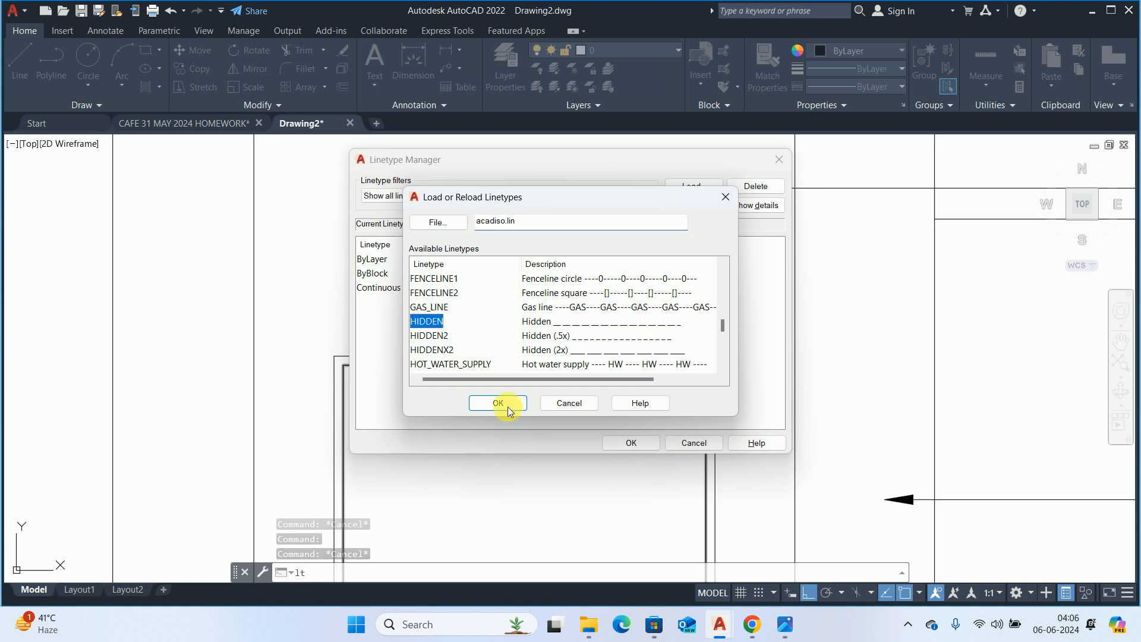
{"action": "left_click", "coordinate": [514, 409]}
{"action": "left_click", "coordinate": [623, 442]}
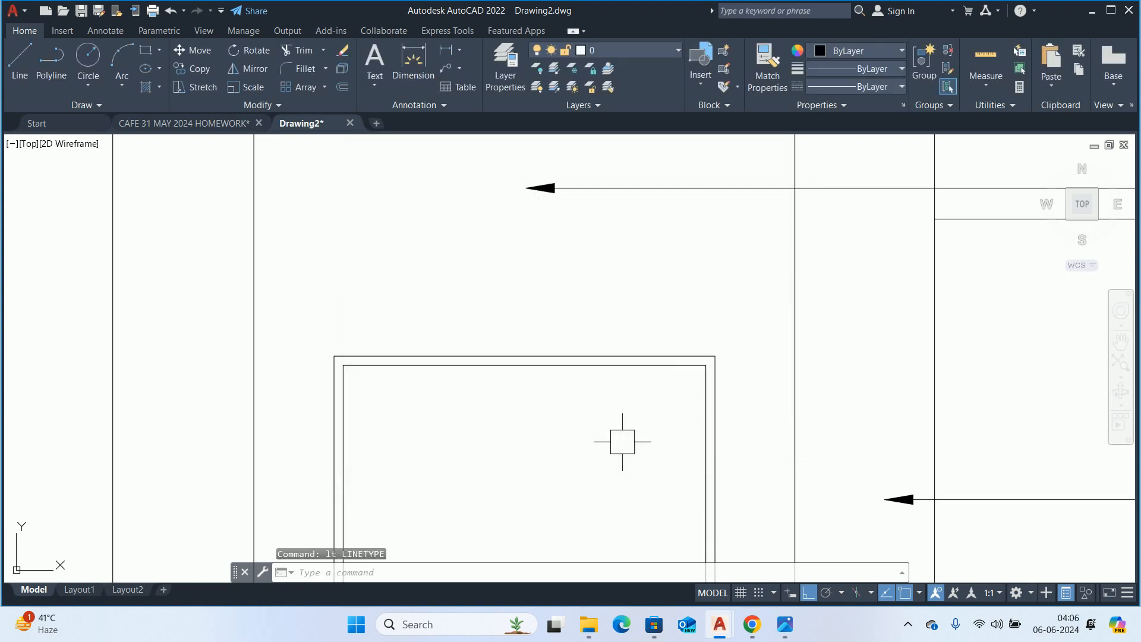
- Change the inner headboard outline's linetype to HIDDEN
{"action": "left_click", "coordinate": [612, 358]}
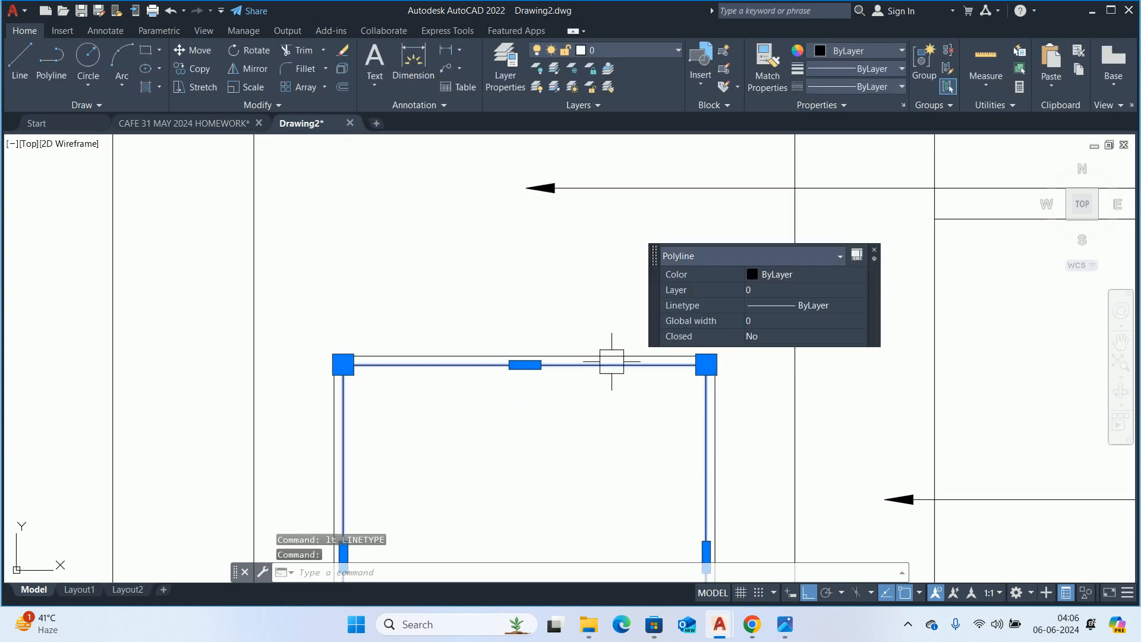
{"action": "left_click", "coordinate": [769, 305]}
{"action": "left_click", "coordinate": [811, 357]}
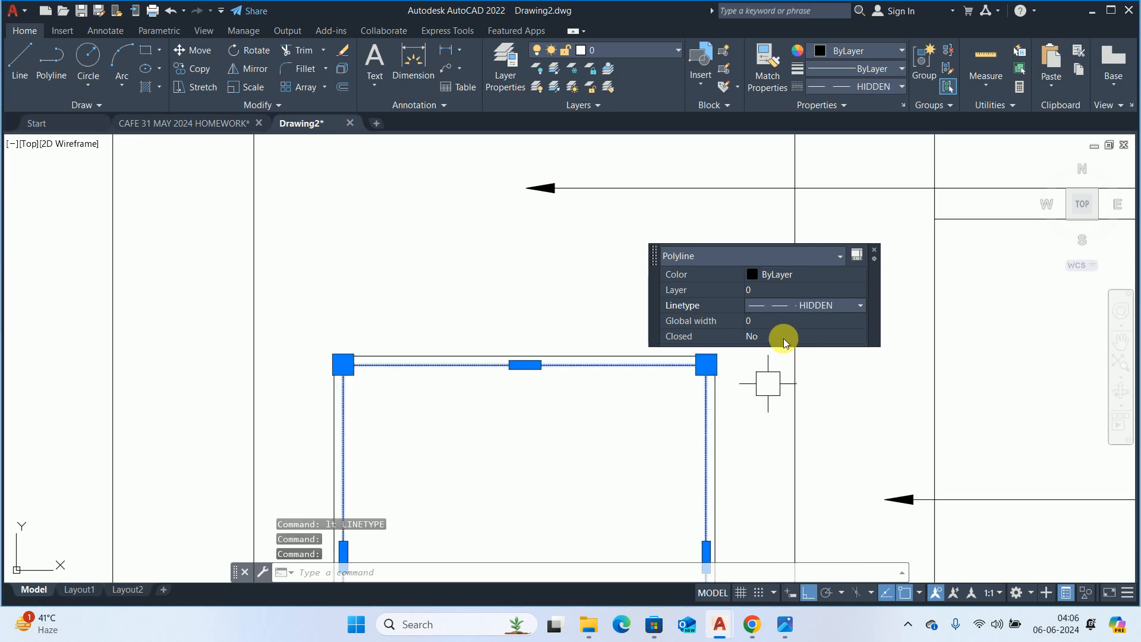
{"action": "key", "text": "Escape"}
{"action": "key", "text": "Escape"}
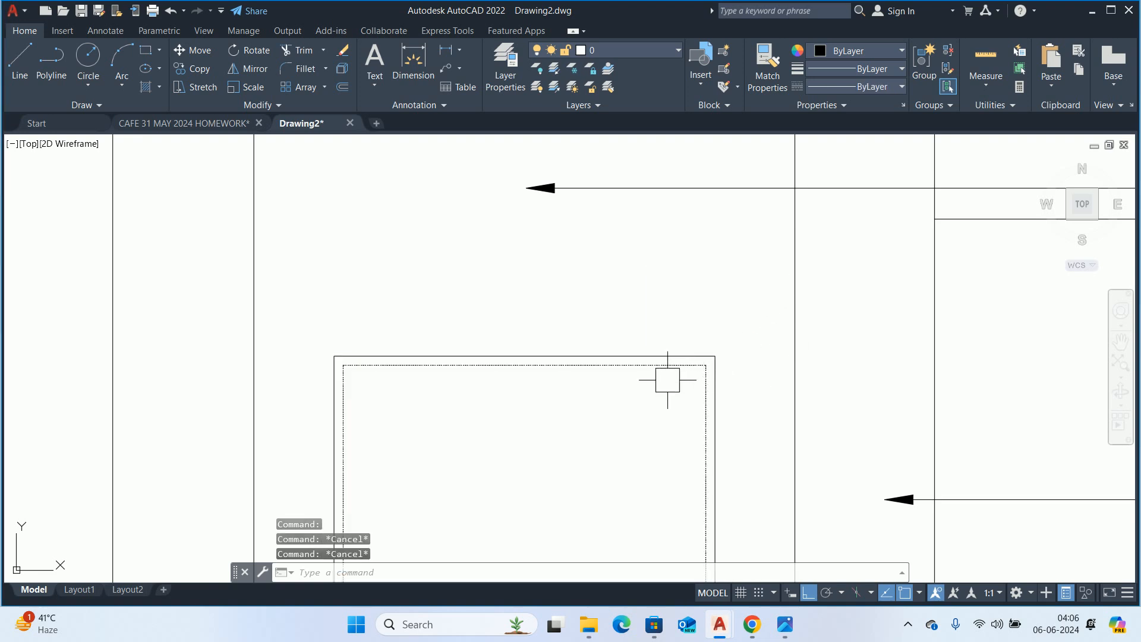
- Set the drawing's global linetype scale factor to 10 with LTSCALE
{"action": "type", "text": "lt"}
{"action": "key", "text": "Return"}
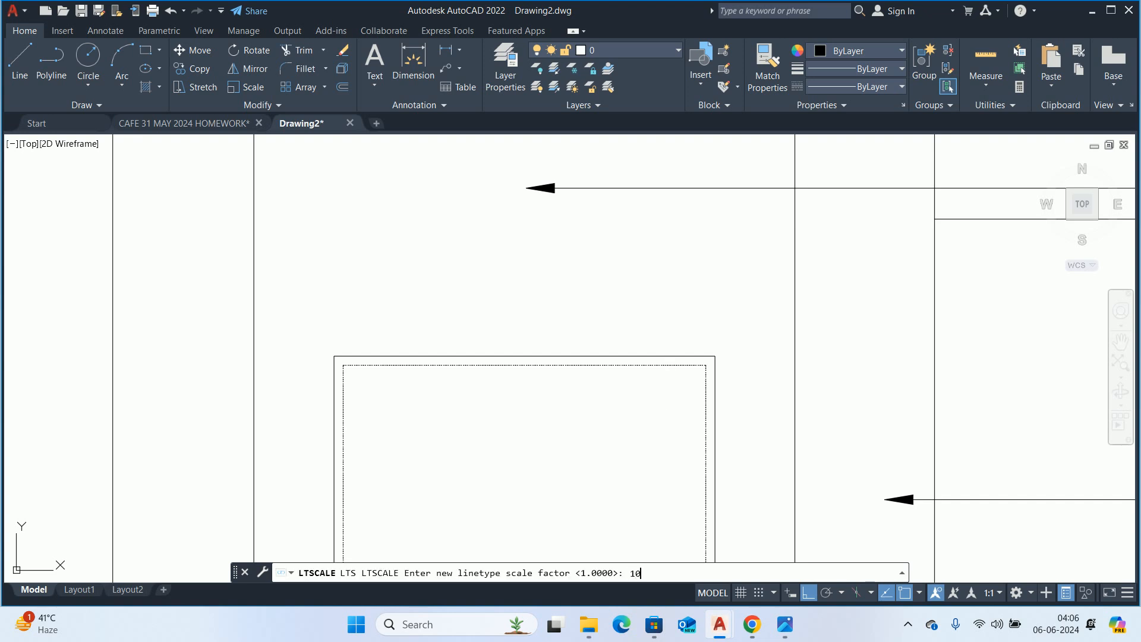
{"action": "type", "text": "10"}
{"action": "key", "text": "Return"}
{"action": "key", "text": "Escape"}
{"action": "key", "text": "Escape"}
- Set the dashed inner headboard outline's global width to 20
{"action": "left_click", "coordinate": [675, 373]}
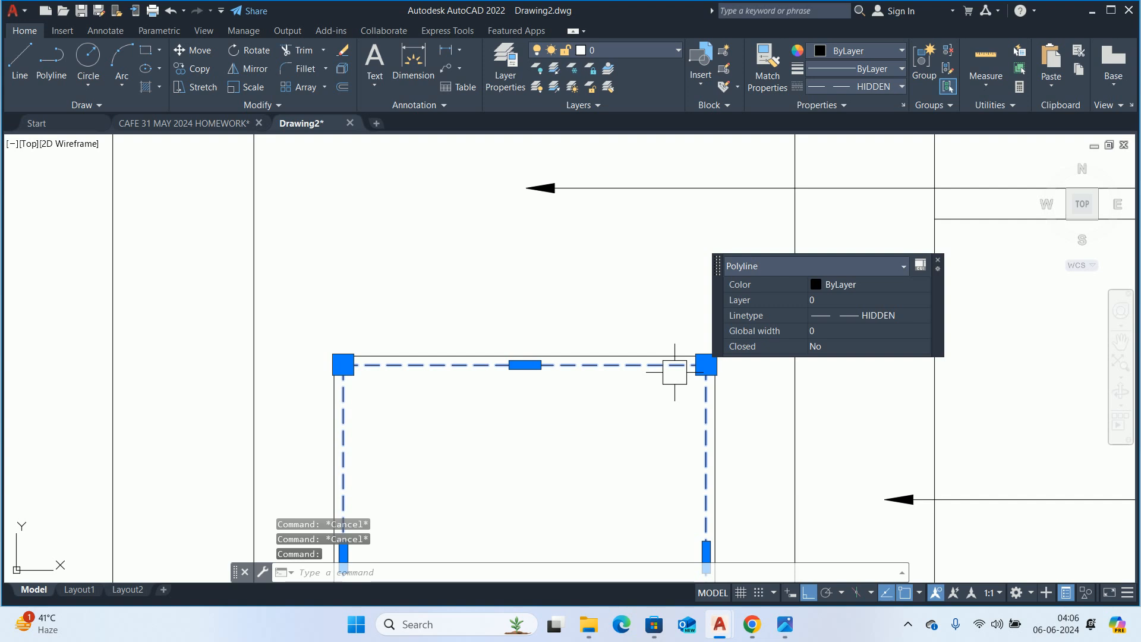
{"action": "left_click", "coordinate": [822, 331]}
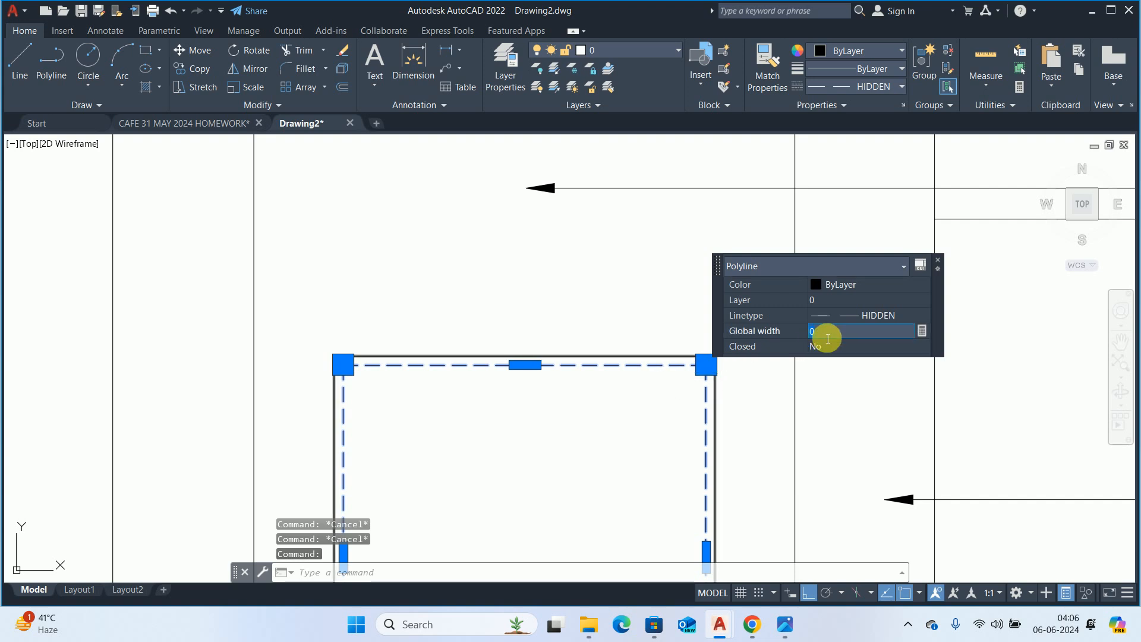
{"action": "key", "text": "BackSpace"}
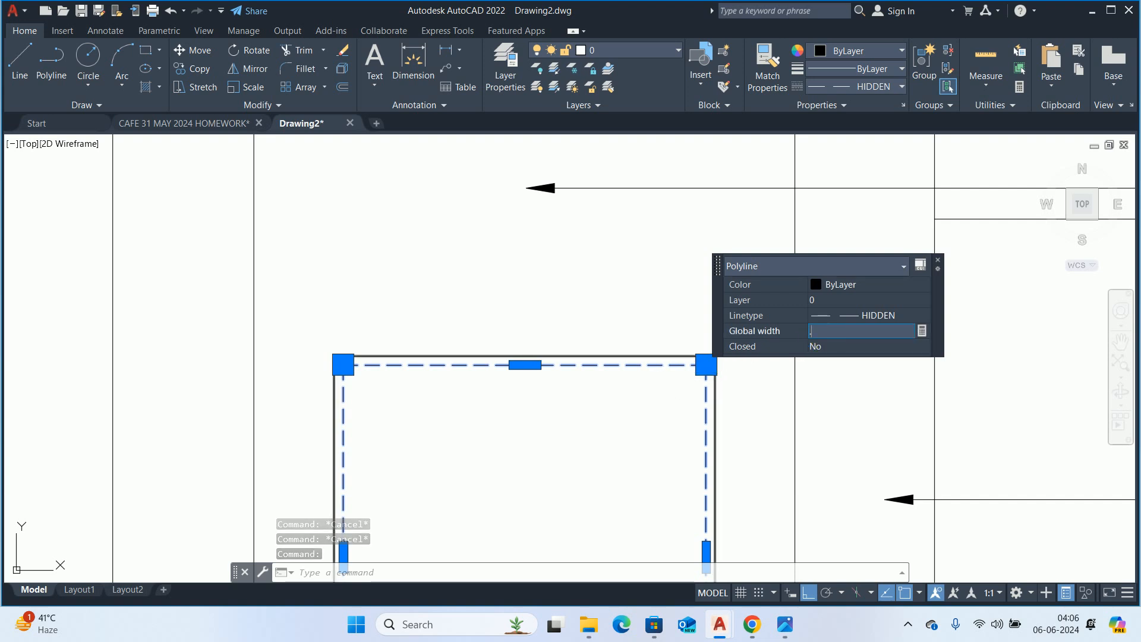
{"action": "type", "text": "10"}
{"action": "key", "text": "Return"}
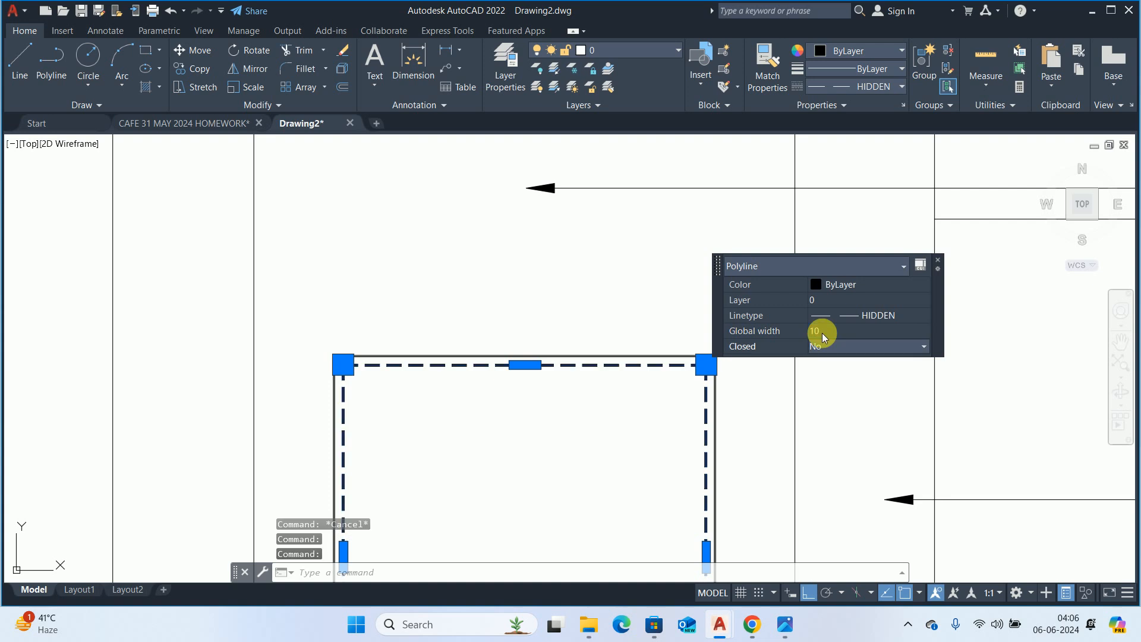
{"action": "left_click", "coordinate": [822, 333]}
{"action": "type", "text": "1"}
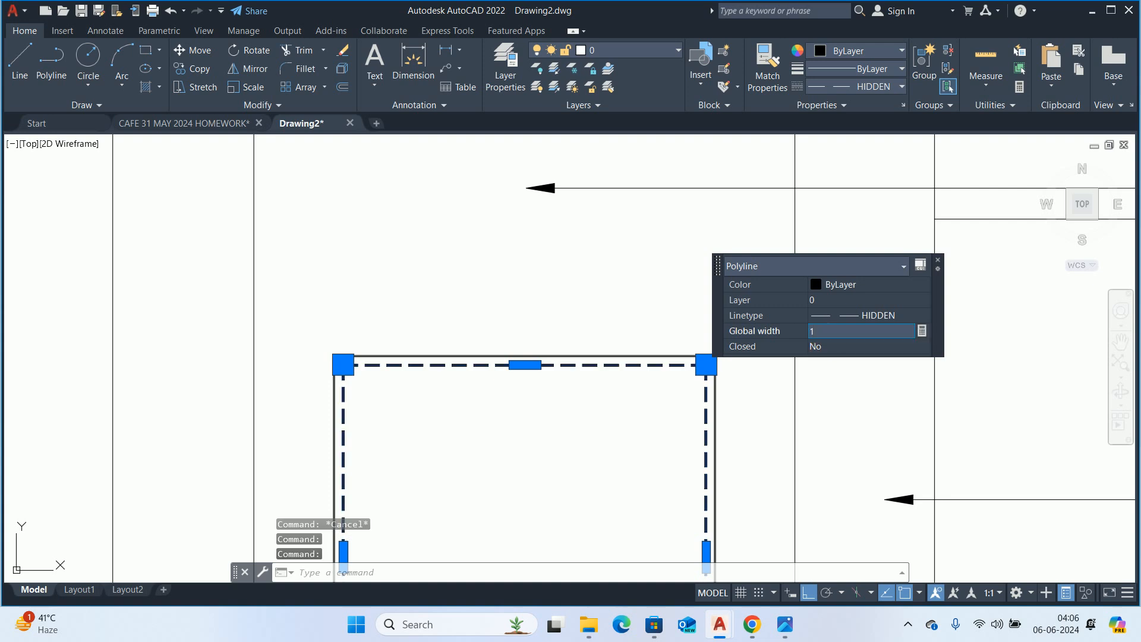
{"action": "type", "text": "0"}
{"action": "key", "text": "Return"}
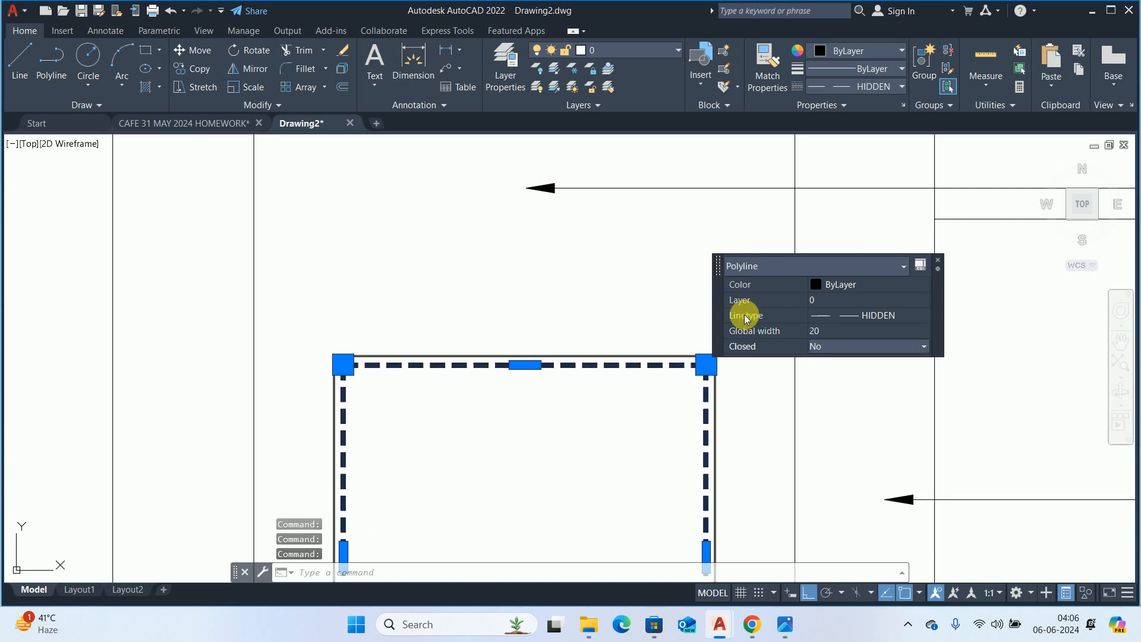
- Colour the dashed inner headboard outline orange (248,153,30)
{"action": "left_click", "coordinate": [841, 52]}
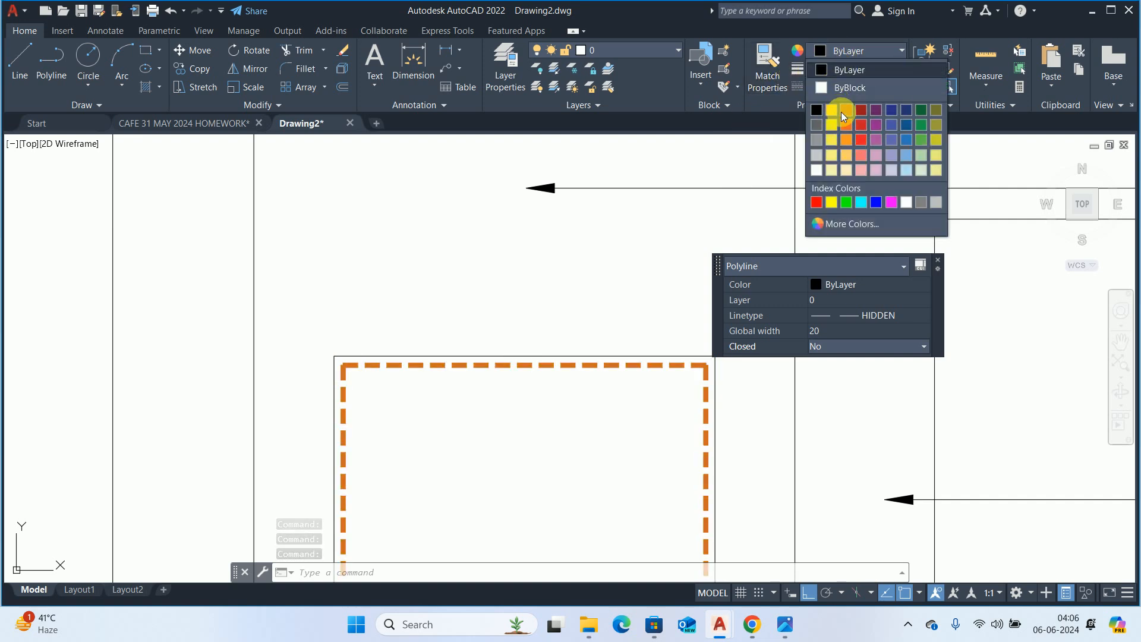
{"action": "left_click", "coordinate": [846, 141]}
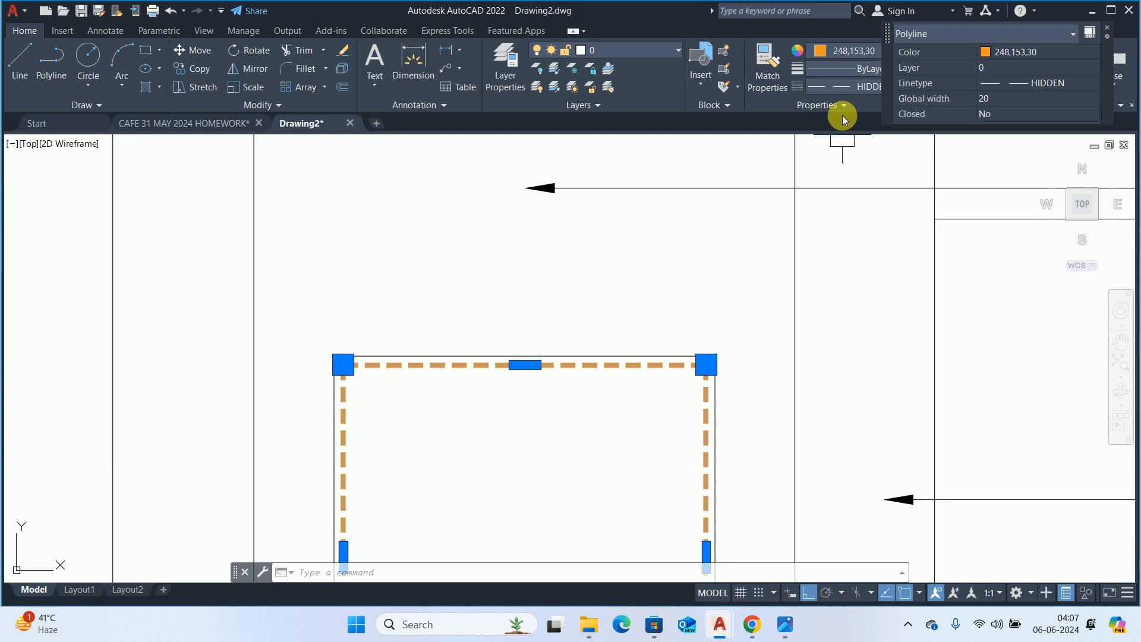
{"action": "key", "text": "Escape"}
{"action": "key", "text": "Escape"}
{"action": "key", "text": "Escape"}
- Examine the bed platform and mattress in the reference photo Cozy Bed.jpg and return to the drawing
{"action": "scroll", "coordinate": [595, 380], "scroll_direction": "down", "scroll_amount": 4}
{"action": "middle_click_drag", "start_coordinate": [594, 397], "coordinate": [562, 293]}
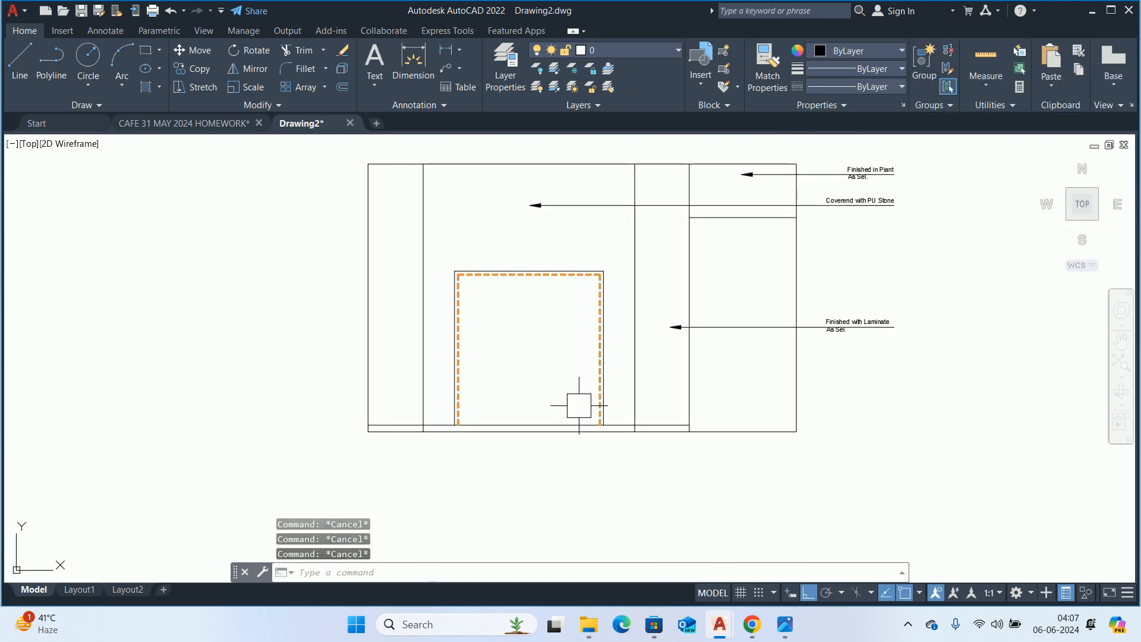
{"action": "left_click", "coordinate": [785, 625]}
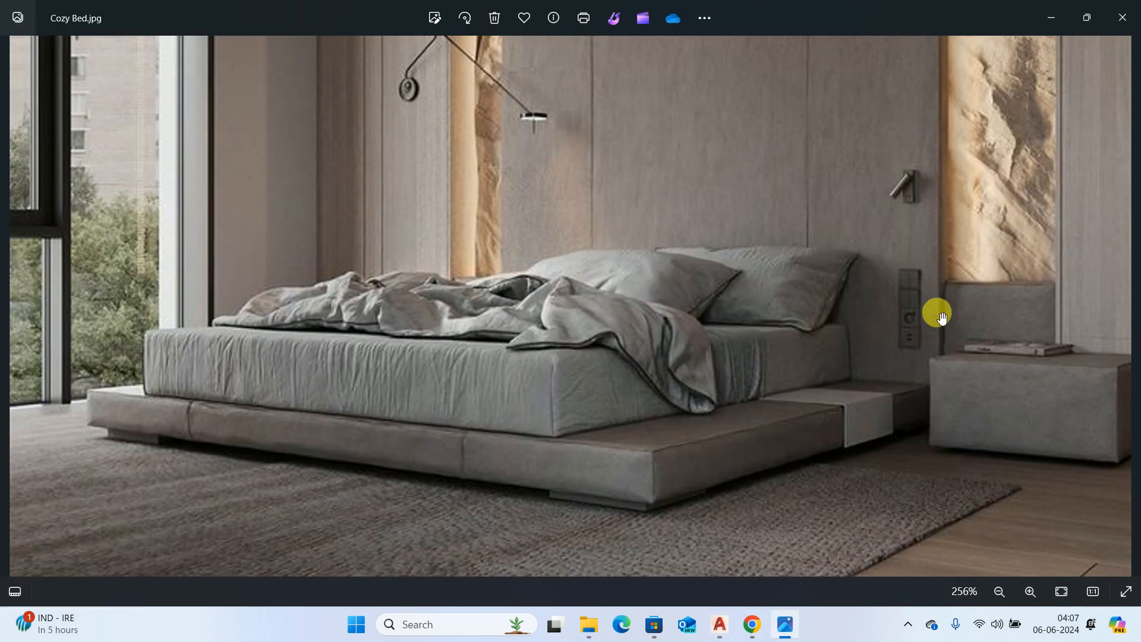
{"action": "left_click", "coordinate": [1064, 12]}
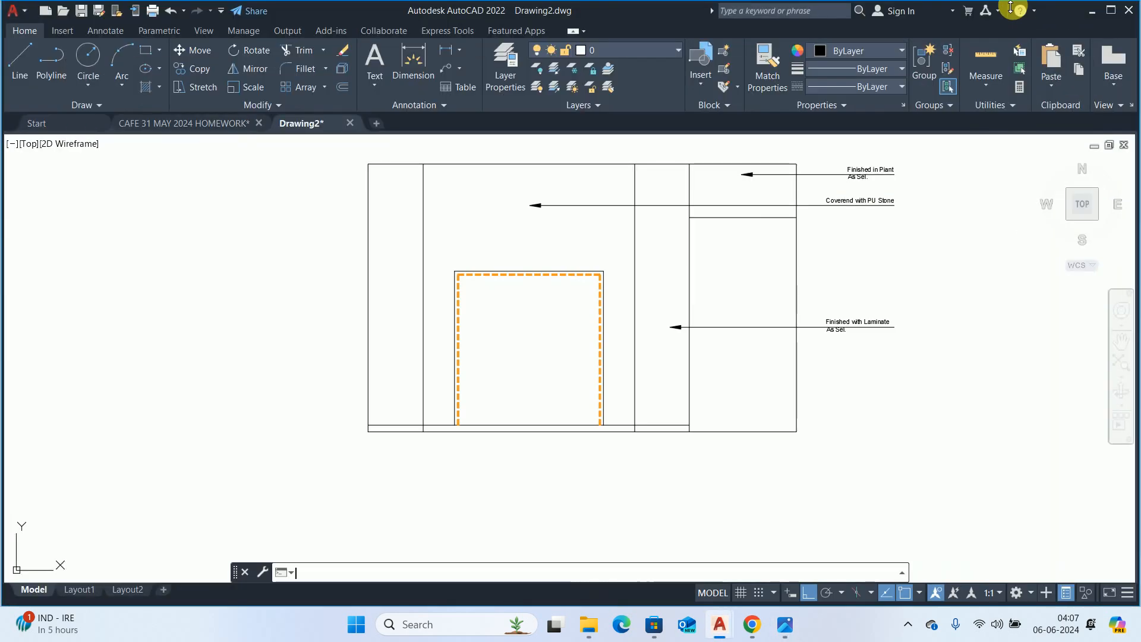
{"action": "key", "text": "Escape"}
{"action": "key", "text": "Escape"}
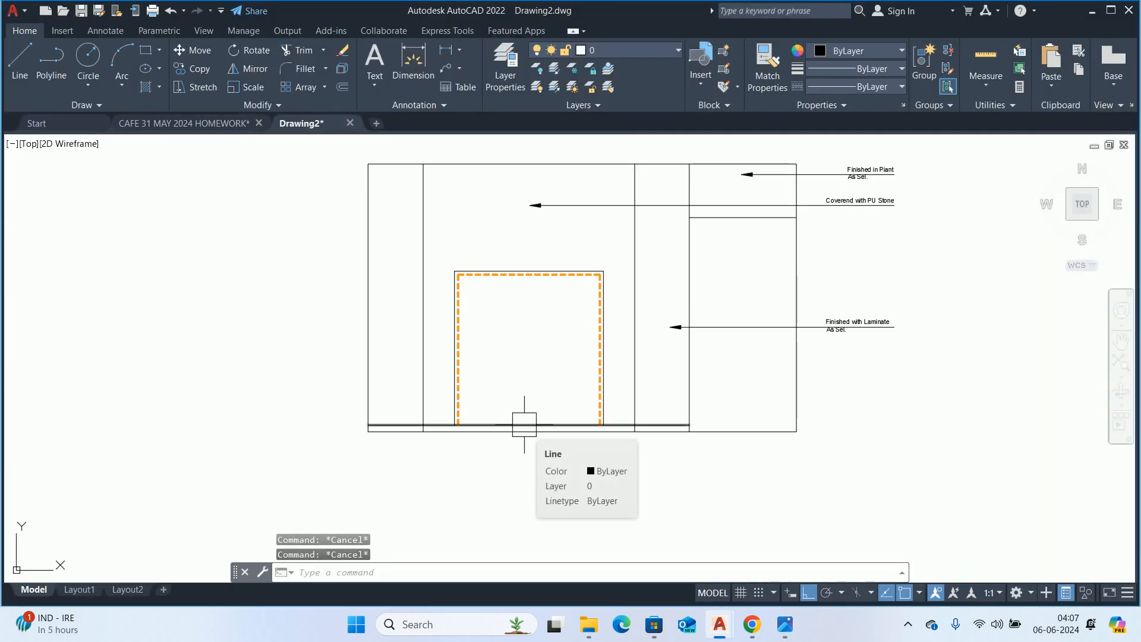
- Copy the bedroom plan together with its headboard elevation horizontally into the empty space beside the originals
{"action": "scroll", "coordinate": [522, 431], "scroll_direction": "down", "scroll_amount": 4}
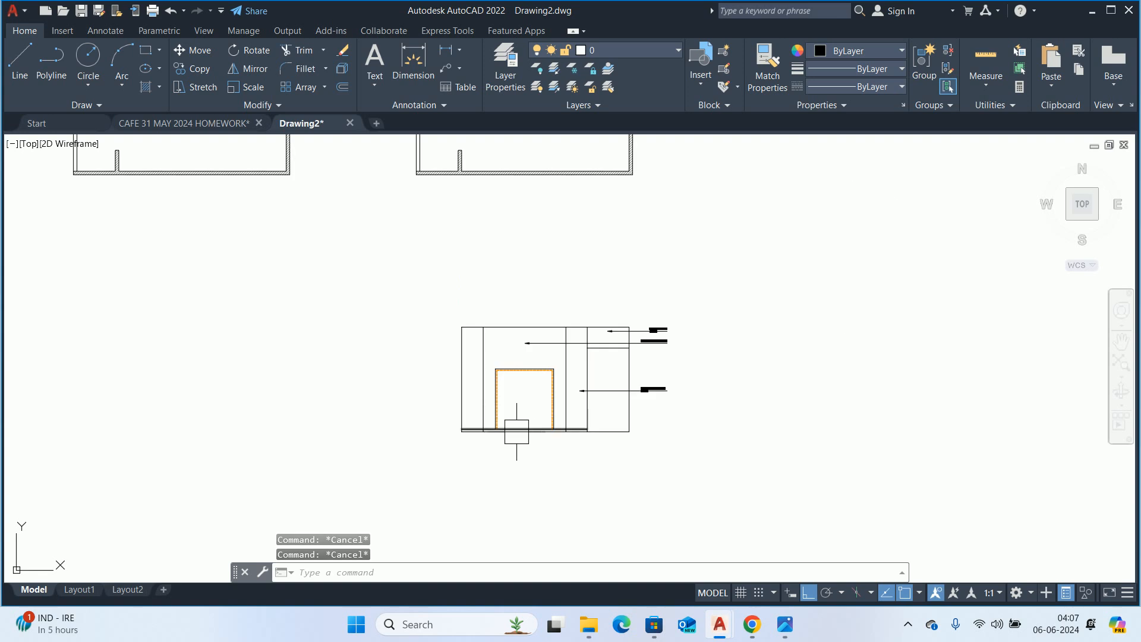
{"action": "key", "text": "Escape"}
{"action": "type", "text": "co"}
{"action": "key", "text": "Return"}
{"action": "scroll", "coordinate": [594, 488], "scroll_direction": "down", "scroll_amount": 3}
{"action": "left_click", "coordinate": [664, 501]}
{"action": "left_click", "coordinate": [501, 221]}
{"action": "key", "text": "Return"}
{"action": "left_click", "coordinate": [528, 209]}
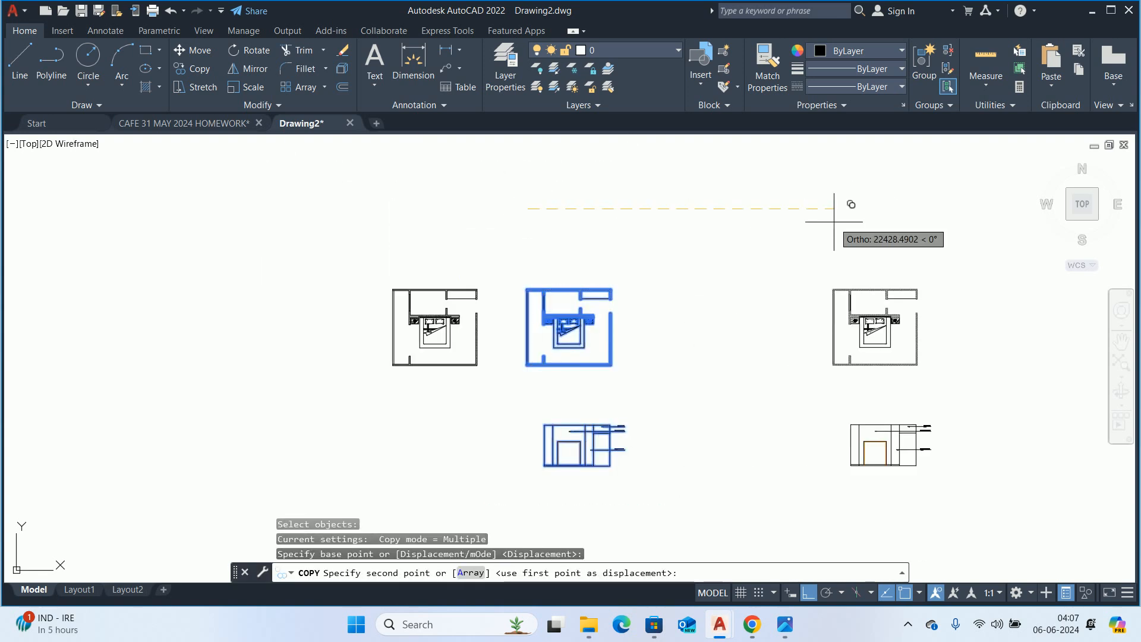
{"action": "left_click", "coordinate": [760, 233]}
{"action": "key", "text": "Escape"}
{"action": "key", "text": "Escape"}
{"action": "key", "text": "Escape"}
{"action": "key", "text": "Escape"}
{"action": "scroll", "coordinate": [817, 428], "scroll_direction": "up", "scroll_amount": 4}
{"action": "middle_click_drag", "start_coordinate": [748, 503], "coordinate": [653, 419]}
{"action": "type", "text": "o"}
{"action": "key", "text": "Return"}
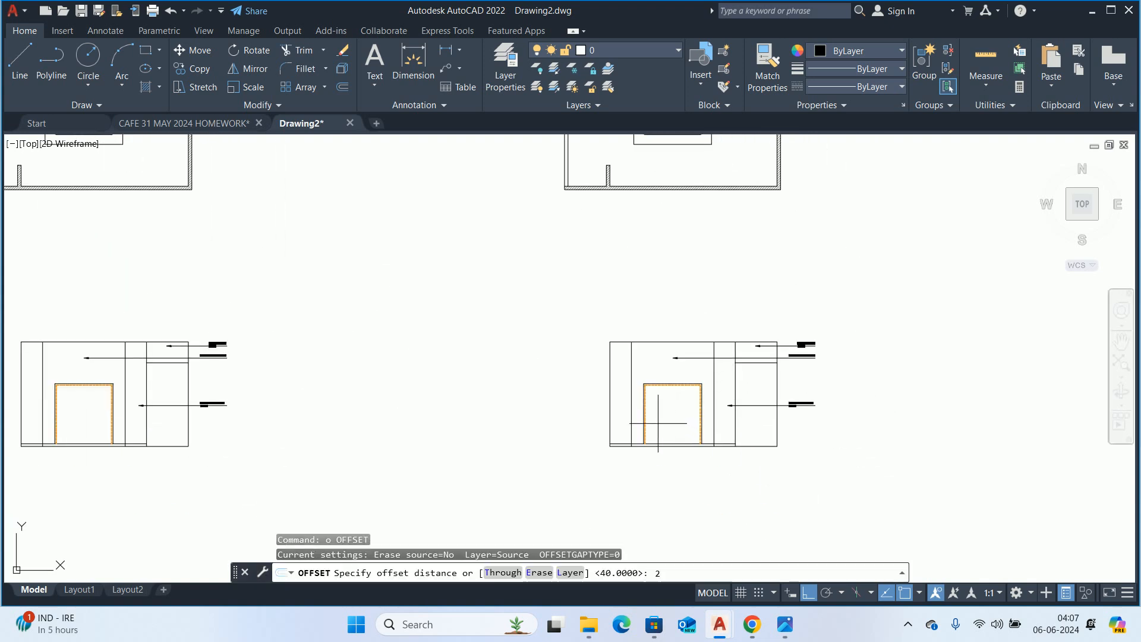
{"action": "type", "text": "250"}
{"action": "key", "text": "Return"}
{"action": "scroll", "coordinate": [696, 447], "scroll_direction": "up", "scroll_amount": 5}
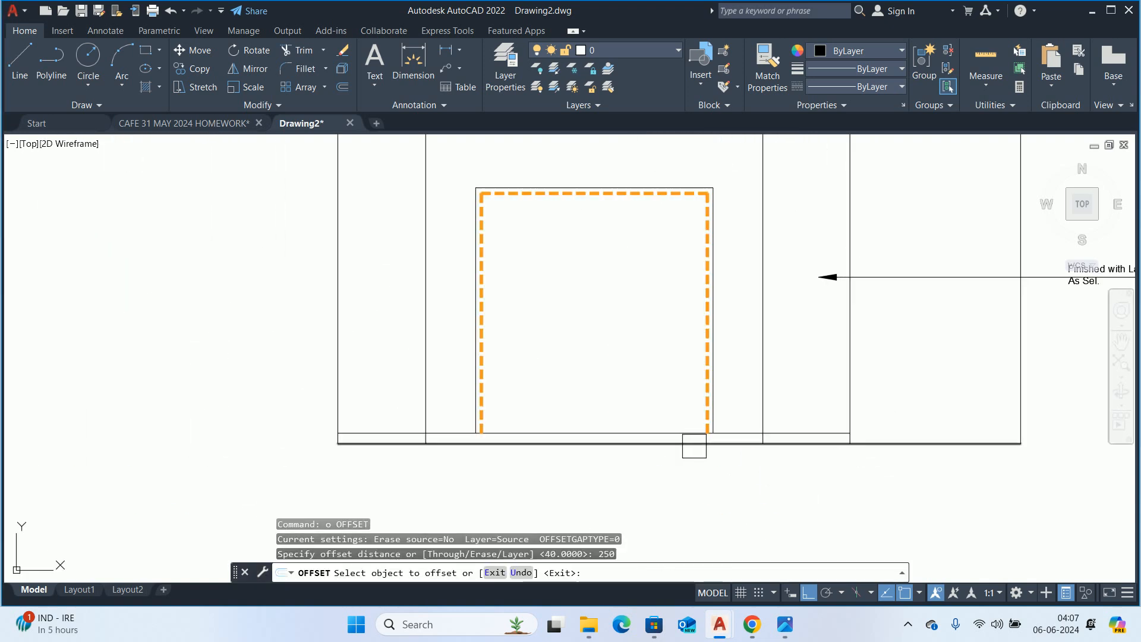
{"action": "left_click", "coordinate": [631, 450]}
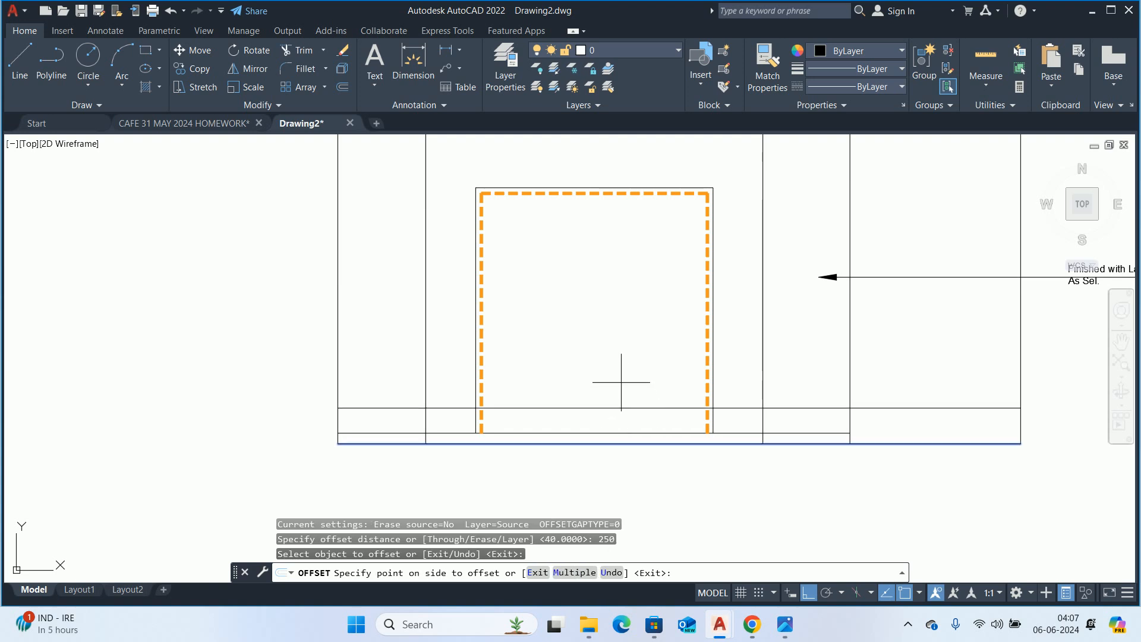
{"action": "key", "text": "Escape"}
- Offset the floor line of the copied elevation 200 upward
{"action": "key", "text": "Return"}
{"action": "type", "text": "200"}
{"action": "key", "text": "Return"}
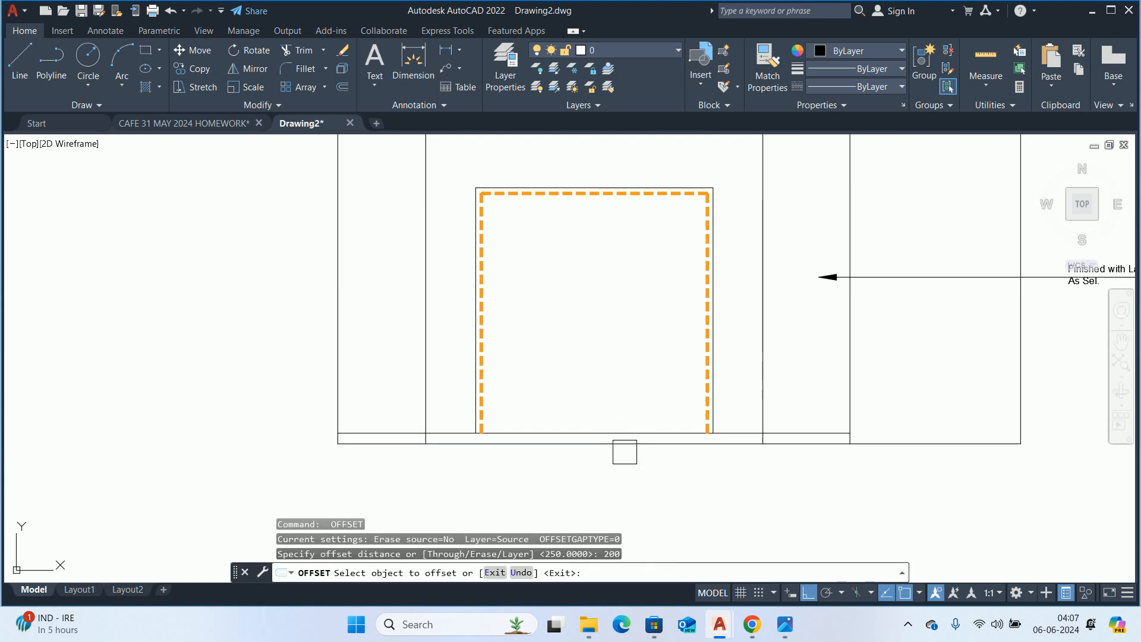
{"action": "left_click", "coordinate": [621, 443]}
{"action": "left_click", "coordinate": [588, 374]}
{"action": "key", "text": "Escape"}
- Trim the 200-high line at the wall panels beside the headboard and remove the headboard and skirting lines below it between those panels
{"action": "type", "text": "tr"}
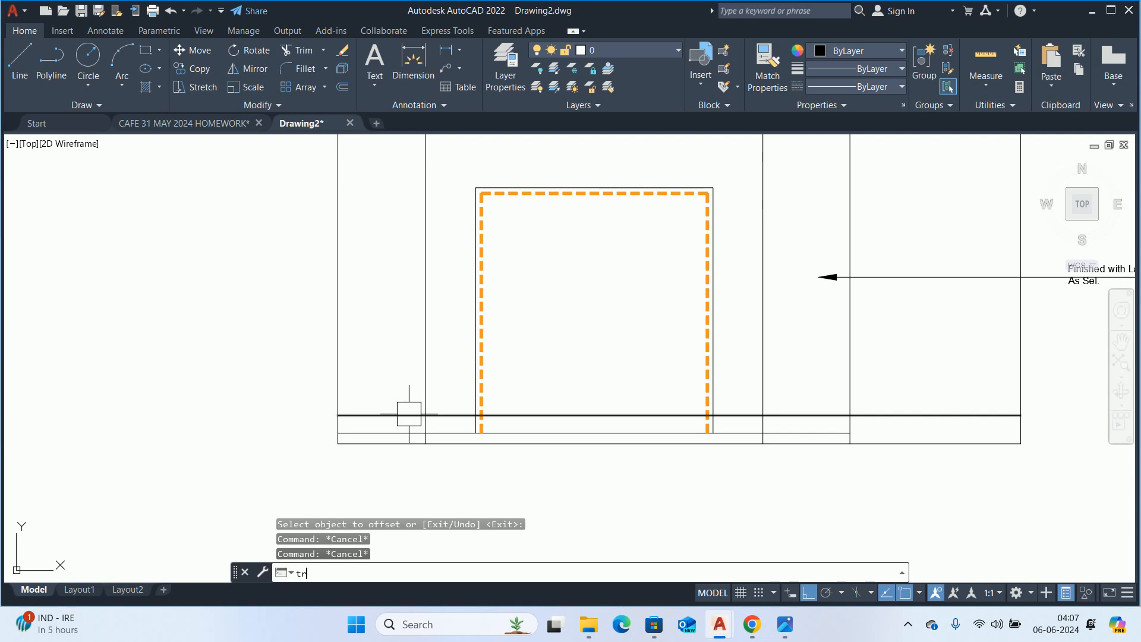
{"action": "key", "text": "Return"}
{"action": "scroll", "coordinate": [425, 425], "scroll_direction": "up", "scroll_amount": 3}
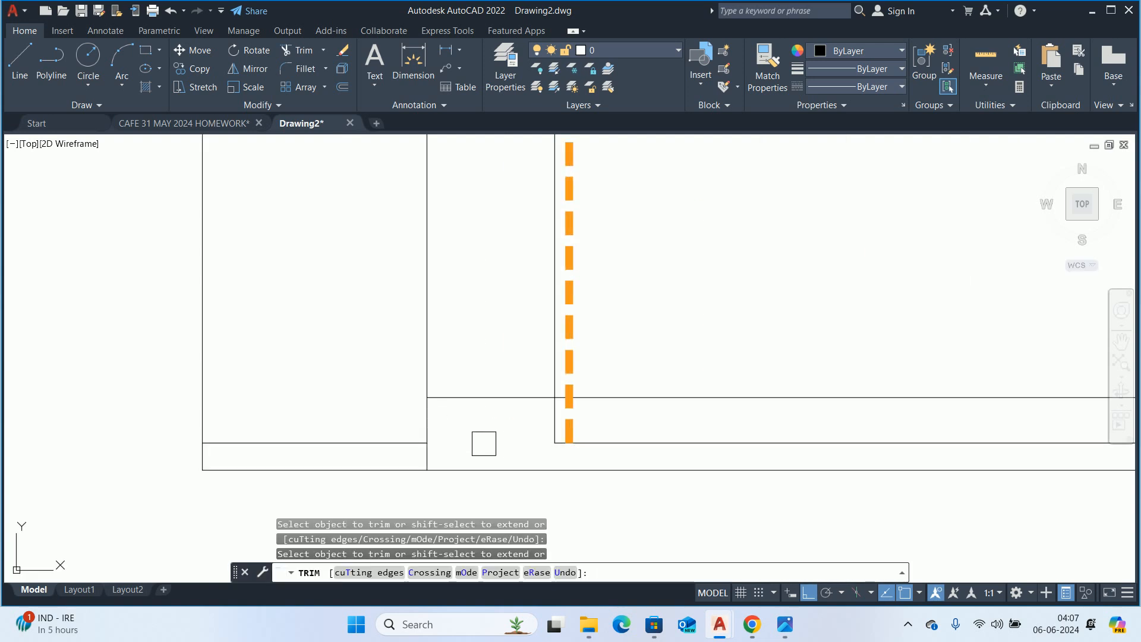
{"action": "middle_click_drag", "start_coordinate": [477, 443], "coordinate": [336, 445]}
{"action": "left_click", "coordinate": [396, 435]}
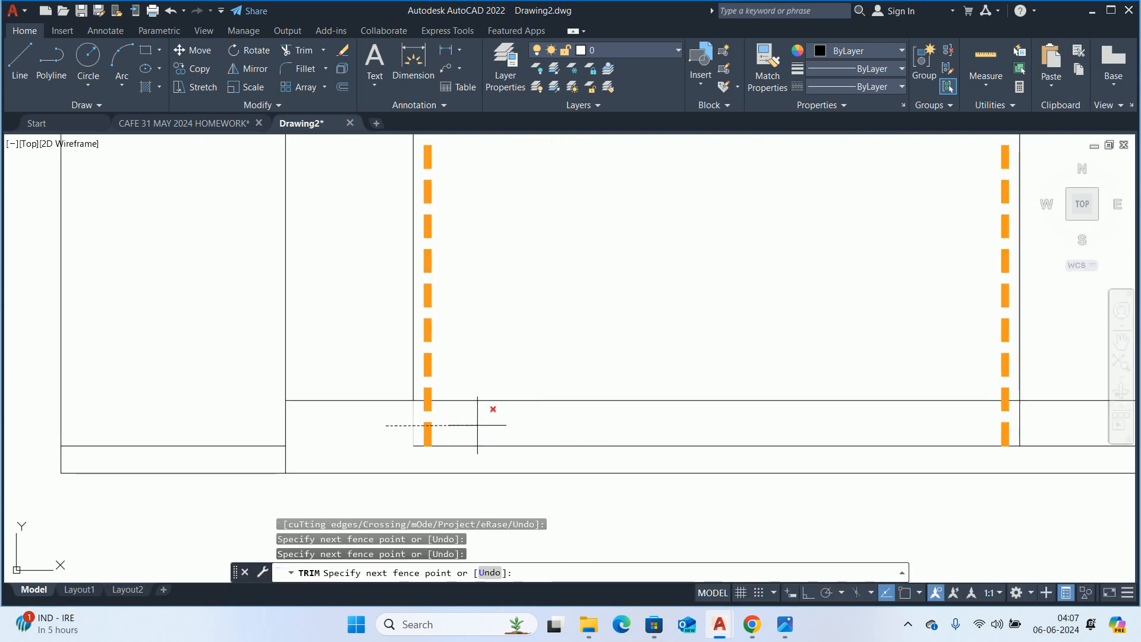
{"action": "key", "text": "Return"}
{"action": "left_click", "coordinate": [470, 447]}
{"action": "middle_click_drag", "start_coordinate": [906, 453], "coordinate": [610, 452]}
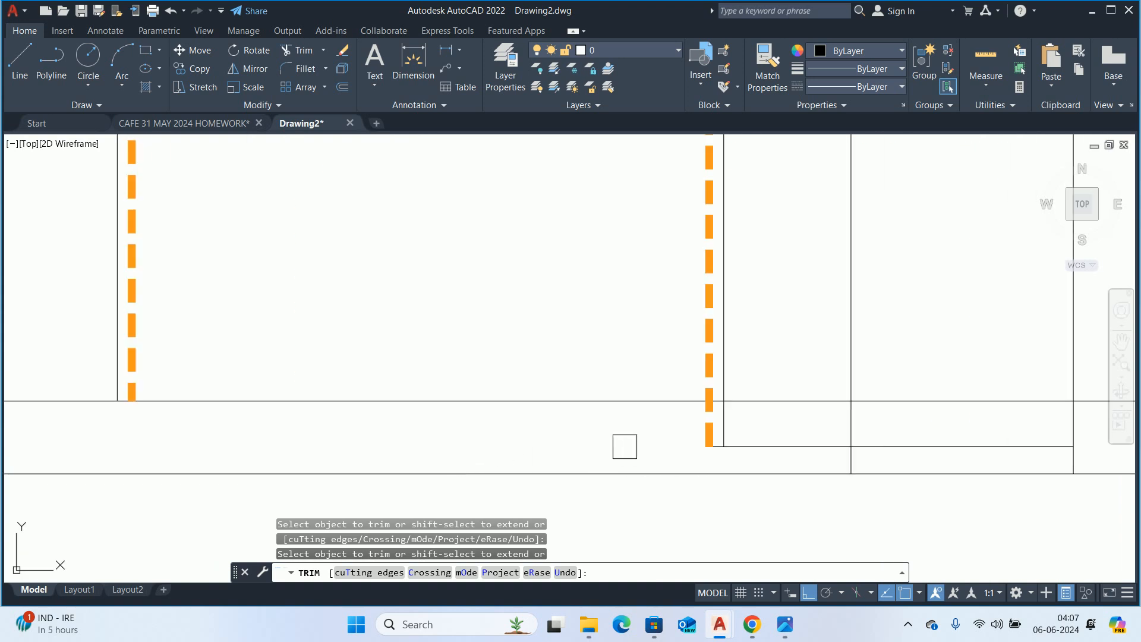
{"action": "left_click", "coordinate": [632, 441]}
{"action": "left_click", "coordinate": [744, 435]}
{"action": "left_click", "coordinate": [780, 444]}
{"action": "left_click", "coordinate": [904, 398]}
- Erase the leftover piece of the 200-high line in the end section beyond the laminate panel
{"action": "scroll", "coordinate": [904, 398], "scroll_direction": "down", "scroll_amount": 2}
{"action": "middle_click_drag", "start_coordinate": [877, 423], "coordinate": [546, 446]}
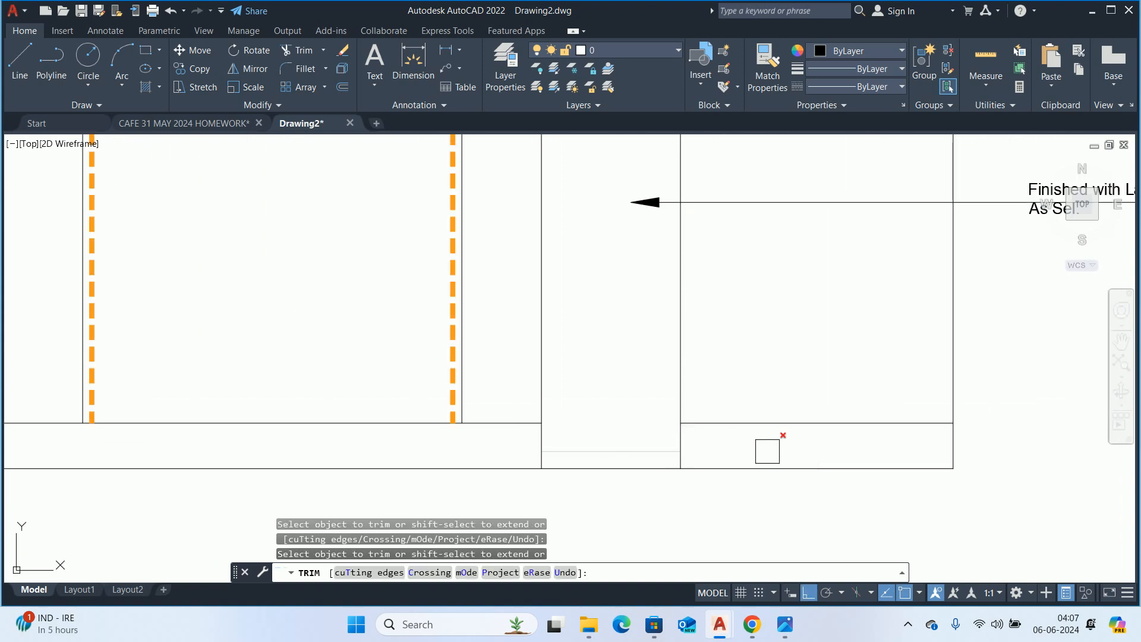
{"action": "key", "text": "Escape"}
{"action": "left_click", "coordinate": [793, 424]}
{"action": "key", "text": "Delete"}
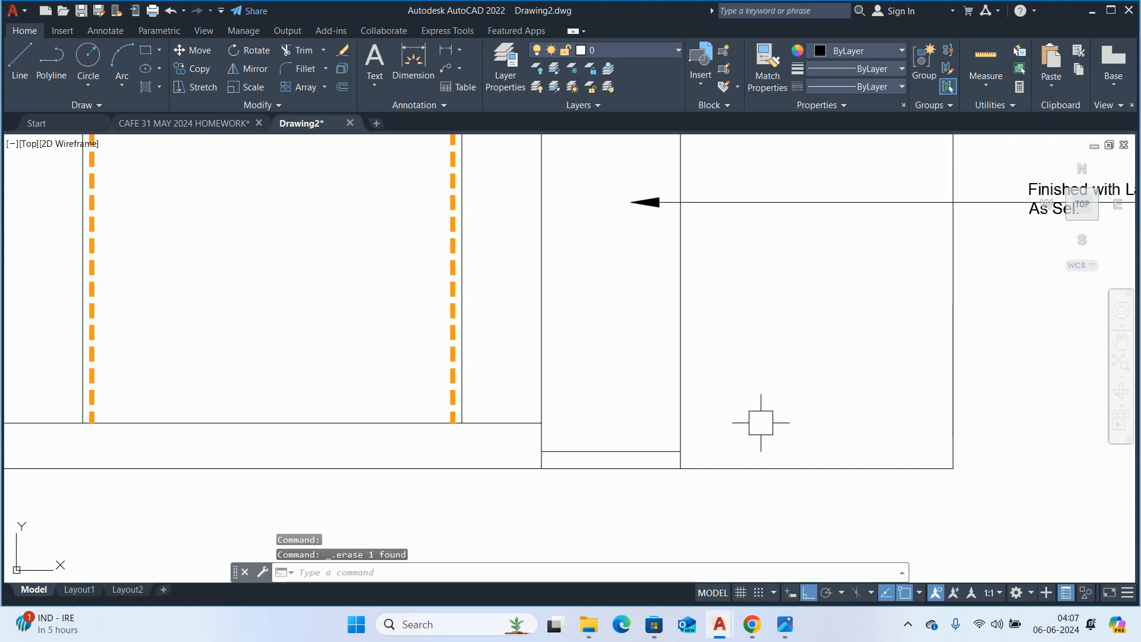
{"action": "scroll", "coordinate": [597, 421], "scroll_direction": "down", "scroll_amount": 2}
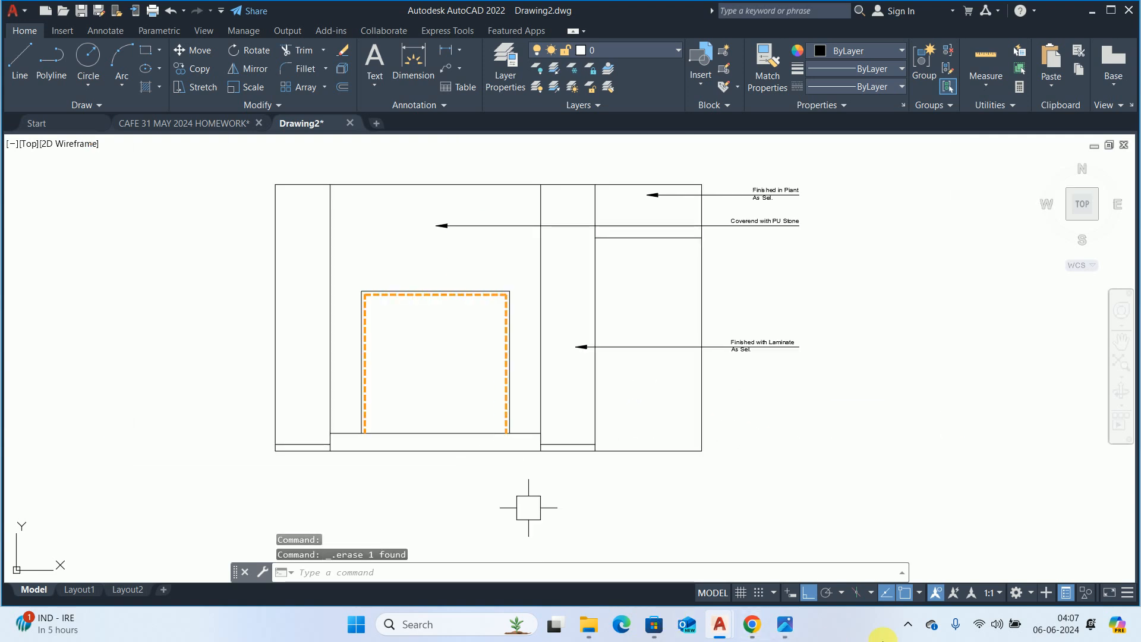
- Check the bed platform in the reference photo, and stretch the platform's top line with the headboard and dashed lines ending on it 50 downward
{"action": "left_click", "coordinate": [795, 629]}
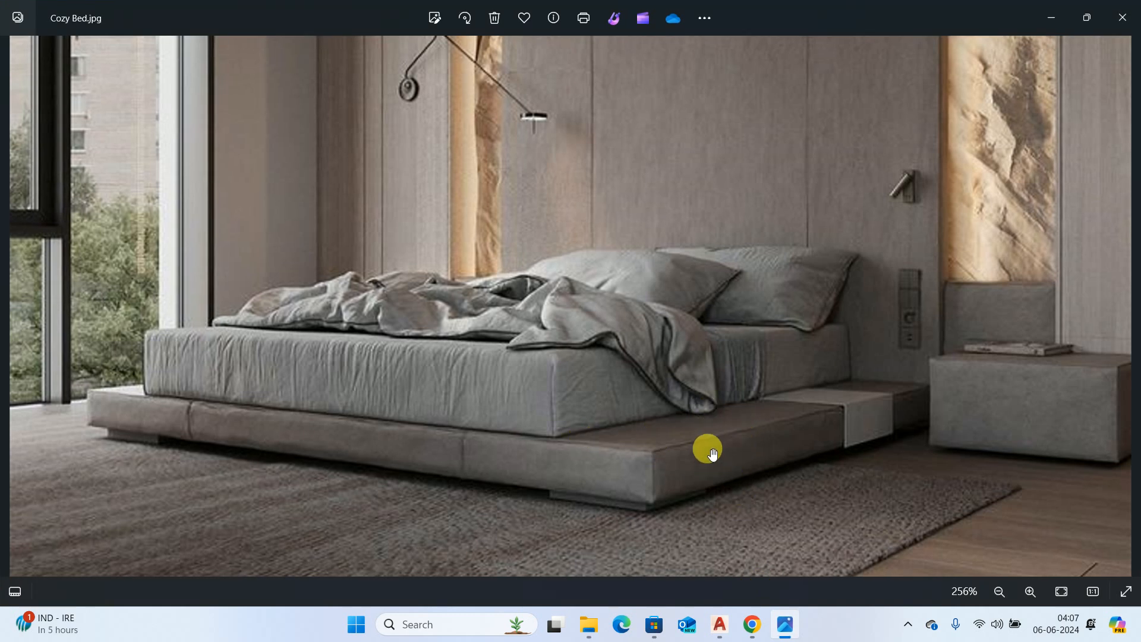
{"action": "left_click", "coordinate": [1051, 18]}
{"action": "key", "text": "Escape"}
{"action": "key", "text": "Escape"}
{"action": "key", "text": "Escape"}
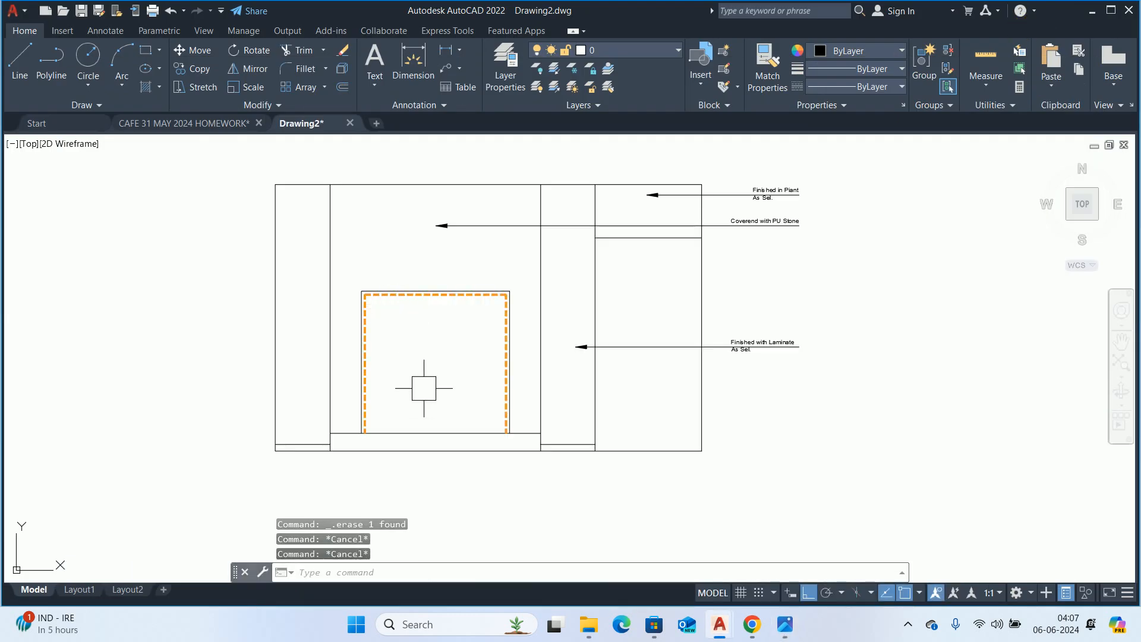
{"action": "scroll", "coordinate": [420, 404], "scroll_direction": "up", "scroll_amount": 2}
{"action": "type", "text": "s"}
{"action": "key", "text": "Return"}
{"action": "scroll", "coordinate": [616, 446], "scroll_direction": "up", "scroll_amount": 2}
{"action": "left_click", "coordinate": [663, 420]}
{"action": "middle_click_drag", "start_coordinate": [445, 466], "coordinate": [602, 431]}
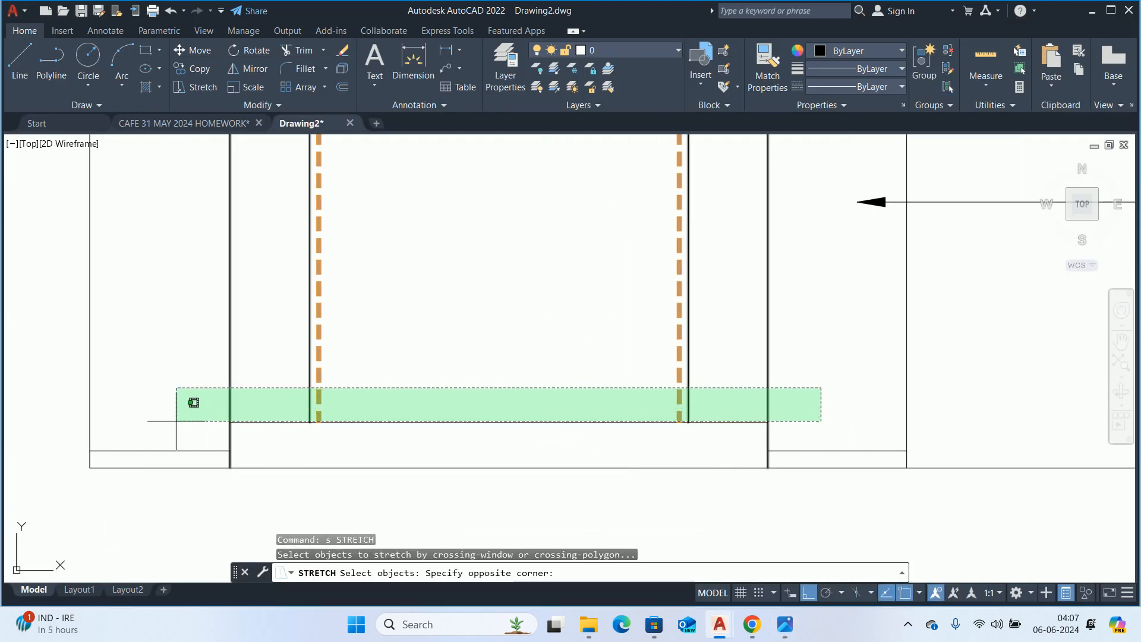
{"action": "left_click", "coordinate": [178, 409]}
{"action": "key", "text": "Return"}
{"action": "left_click", "coordinate": [530, 291]}
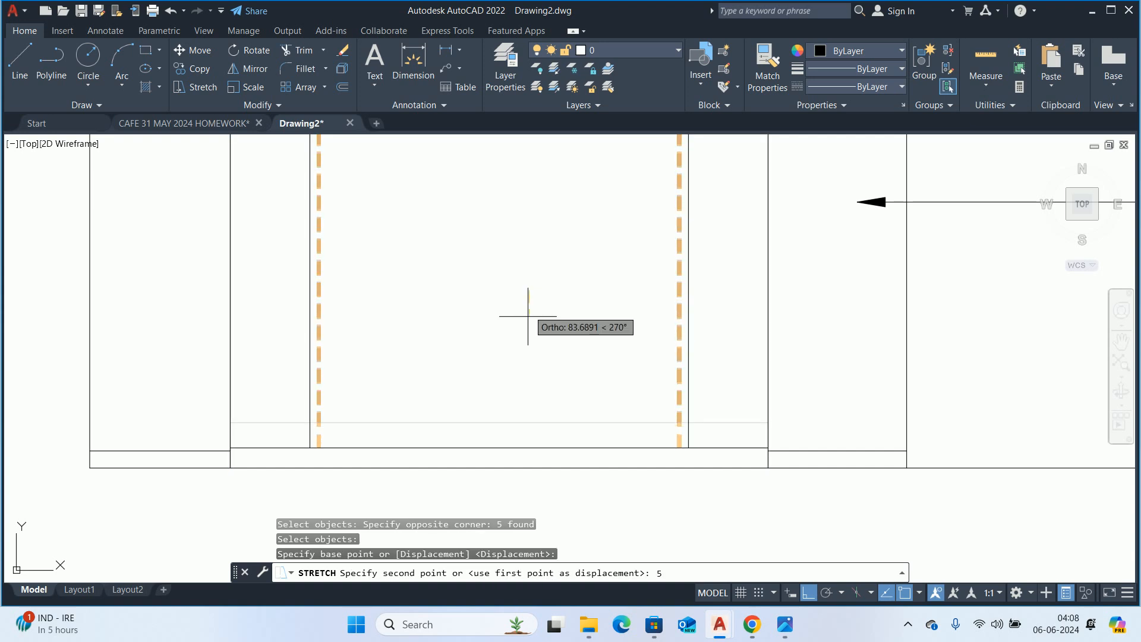
{"action": "type", "text": "50"}
{"action": "key", "text": "Return"}
{"action": "key", "text": "Escape"}
{"action": "key", "text": "Escape"}
{"action": "key", "text": "Escape"}
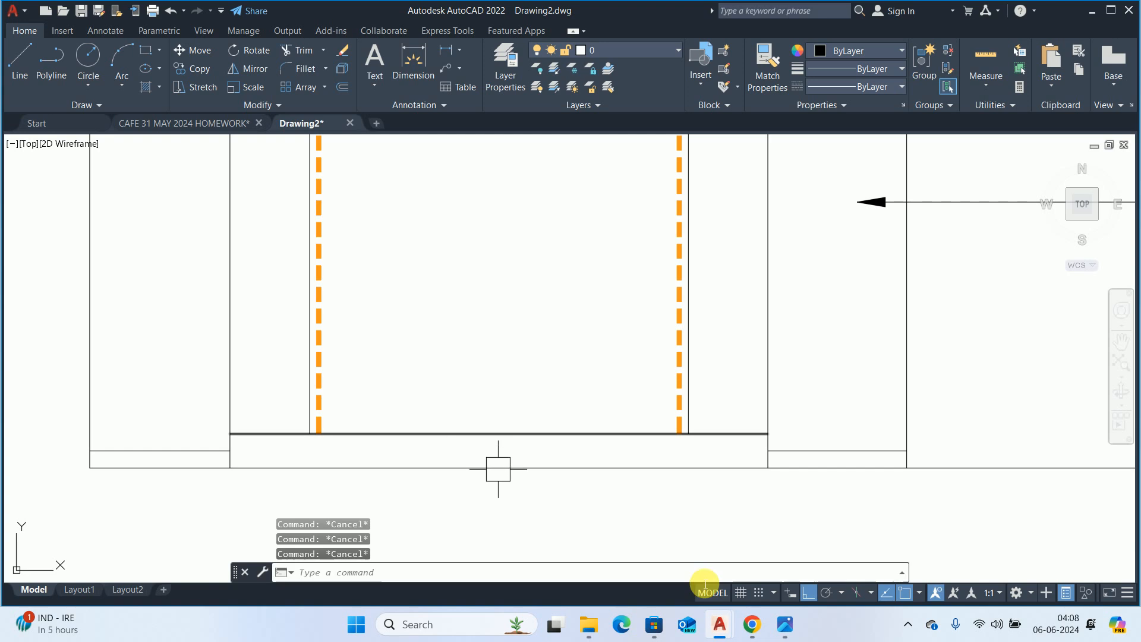
- Check the mattress in the reference photo, and offset the platform's top line 200 upward for the mattress top
{"action": "left_click", "coordinate": [785, 626]}
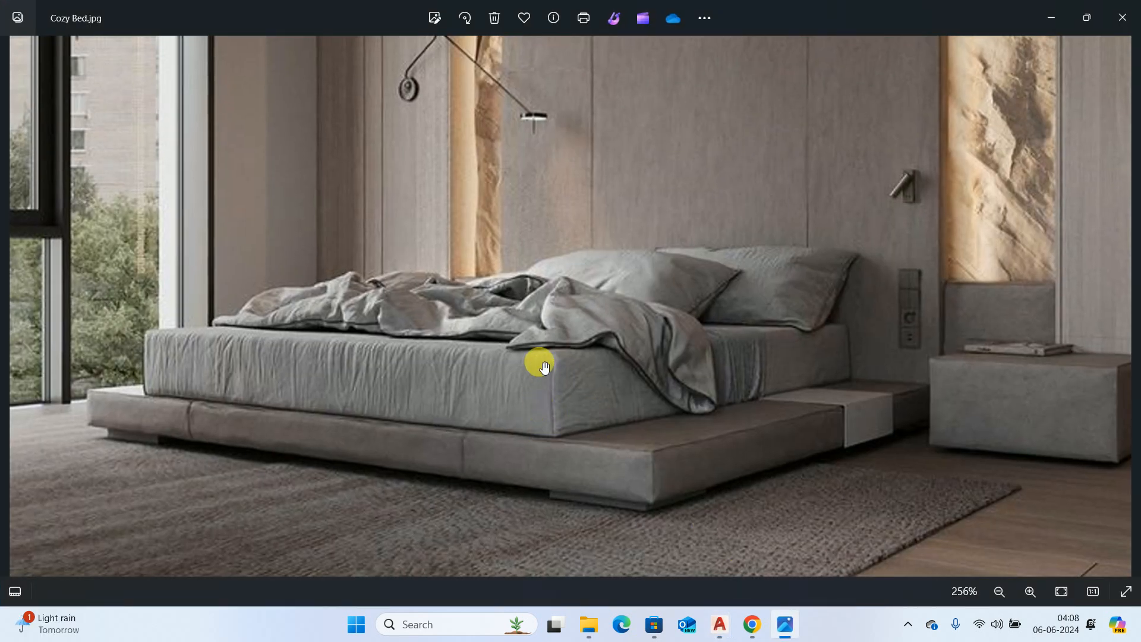
{"action": "left_click", "coordinate": [1060, 17]}
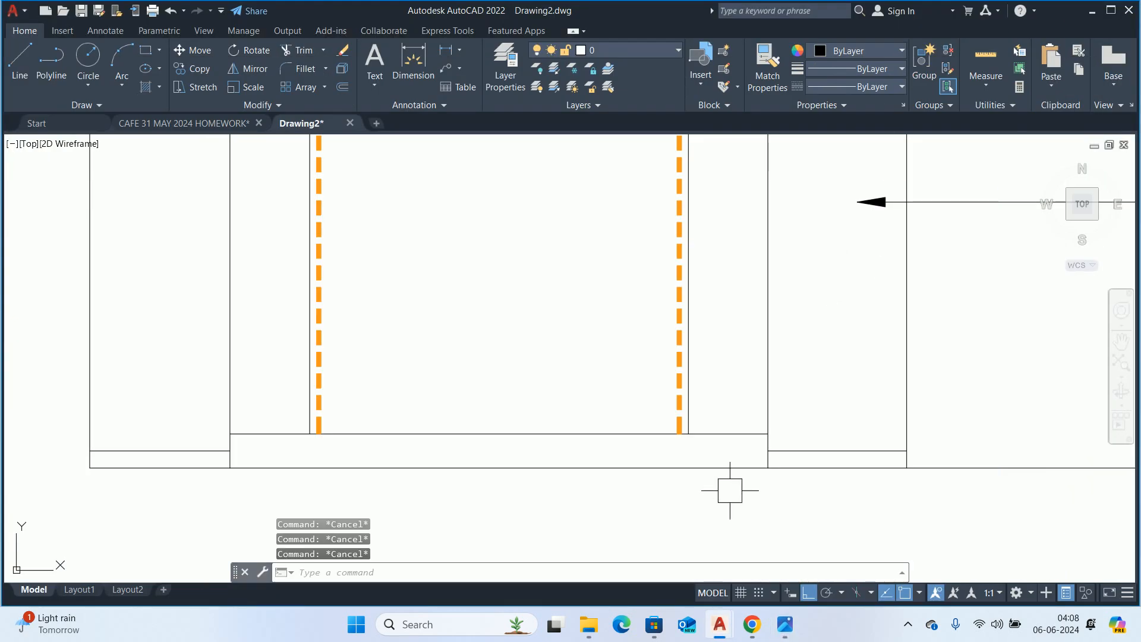
{"action": "type", "text": "o"}
{"action": "key", "text": "Return"}
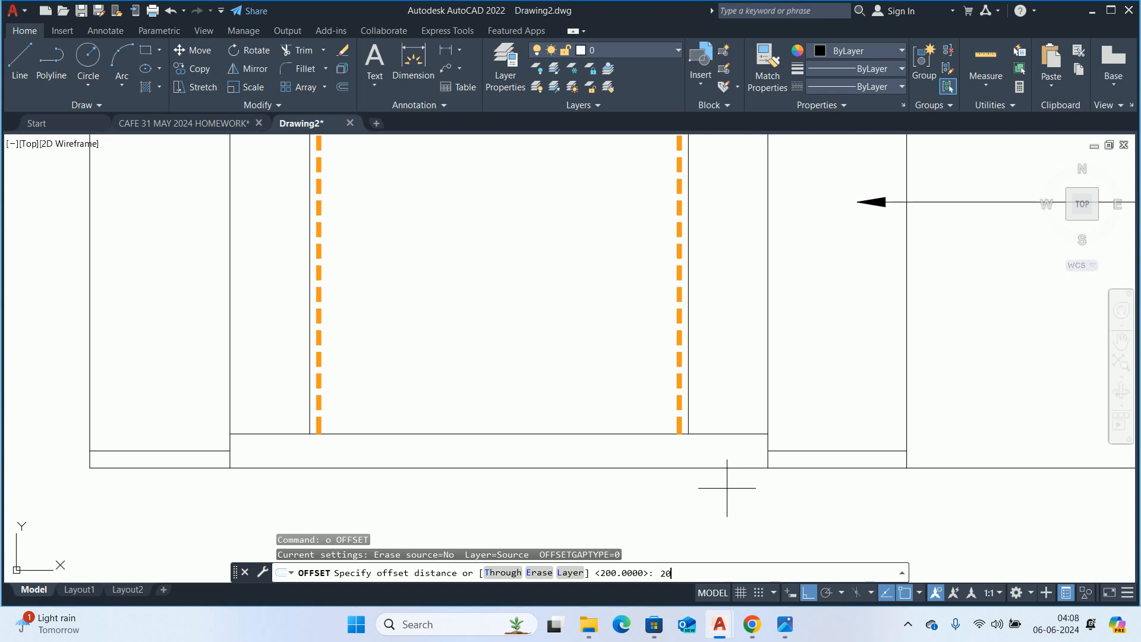
{"action": "type", "text": "200"}
{"action": "key", "text": "Return"}
{"action": "left_click", "coordinate": [509, 434]}
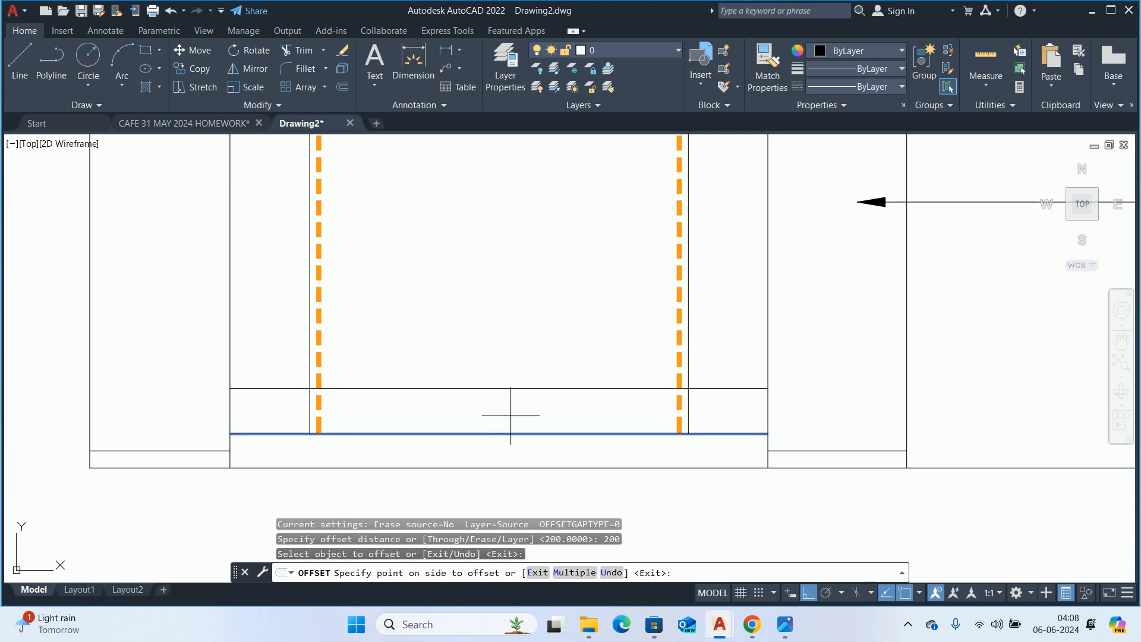
{"action": "left_click", "coordinate": [512, 366]}
{"action": "key", "text": "Escape"}
- Trim the ends of the mattress top line that extend past both sides of the headboard
{"action": "type", "text": "tr"}
{"action": "key", "text": "Return"}
{"action": "left_click", "coordinate": [266, 387]}
{"action": "left_click", "coordinate": [265, 388]}
{"action": "left_click", "coordinate": [715, 393]}
{"action": "key", "text": "Escape"}
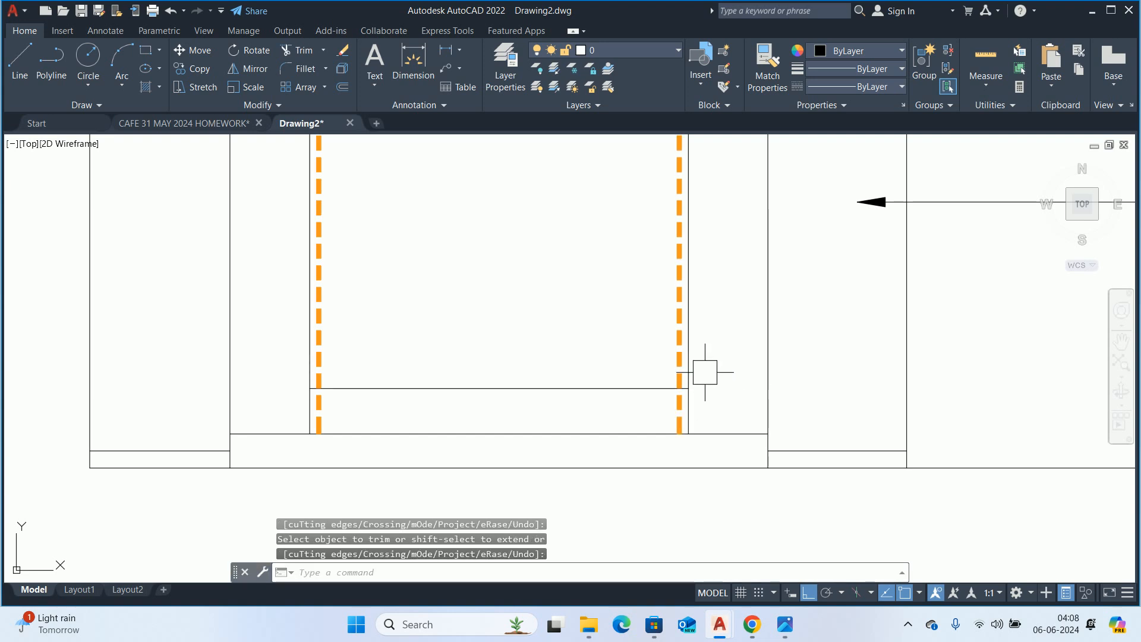
- Trim both vertical dashed light lines below the mattress top line
{"action": "type", "text": "tr"}
{"action": "key", "text": "Return"}
{"action": "left_click", "coordinate": [666, 420]}
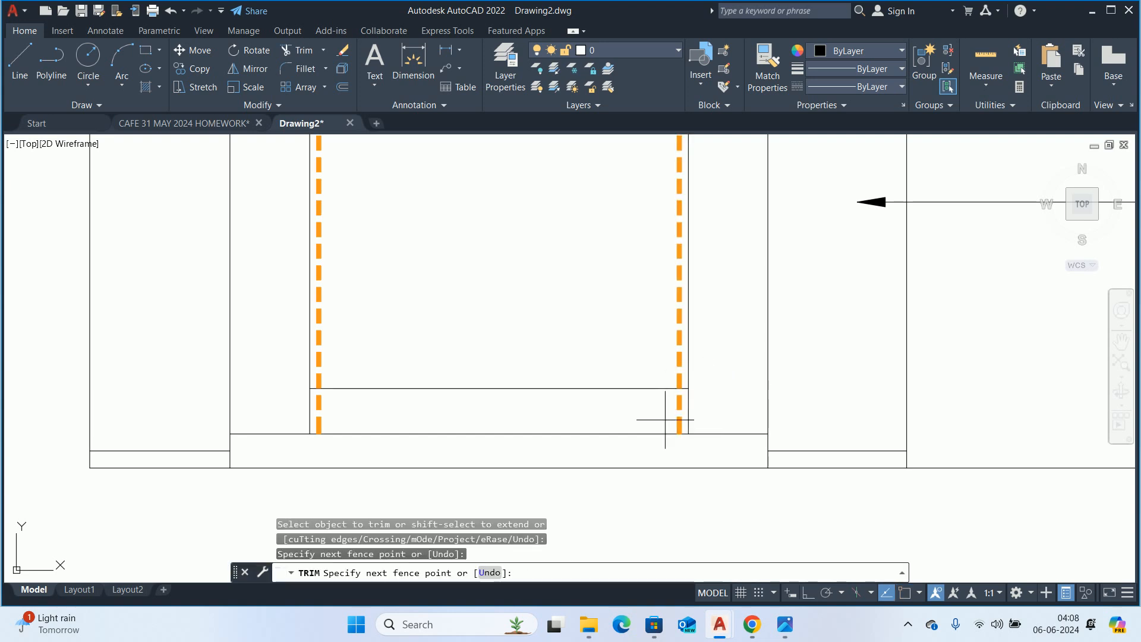
{"action": "left_click", "coordinate": [683, 420]}
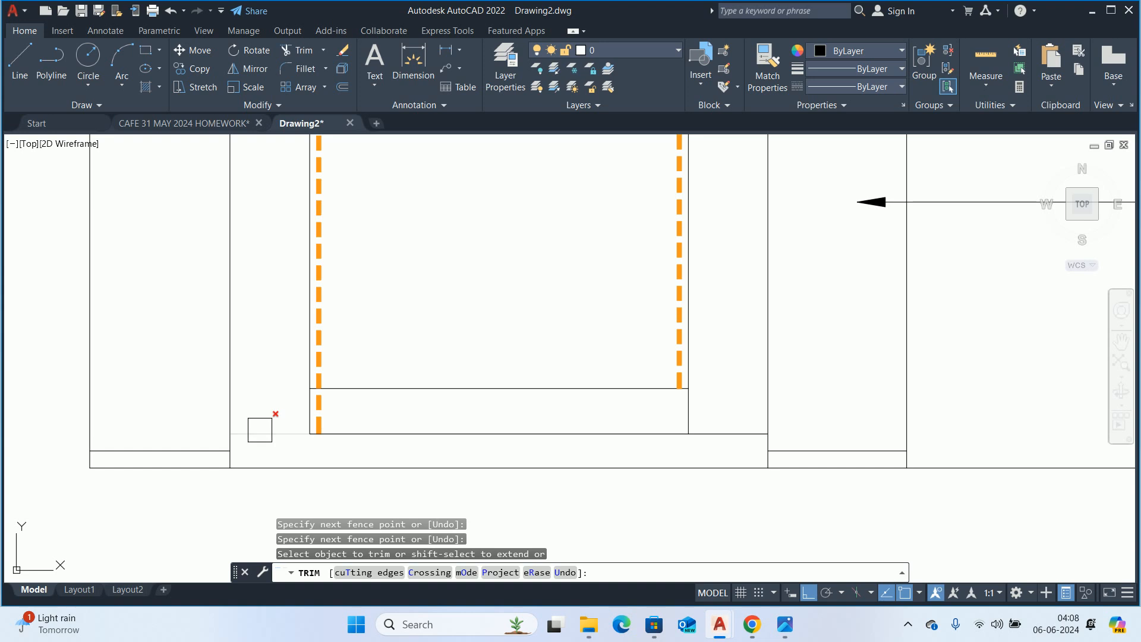
{"action": "left_click", "coordinate": [326, 405]}
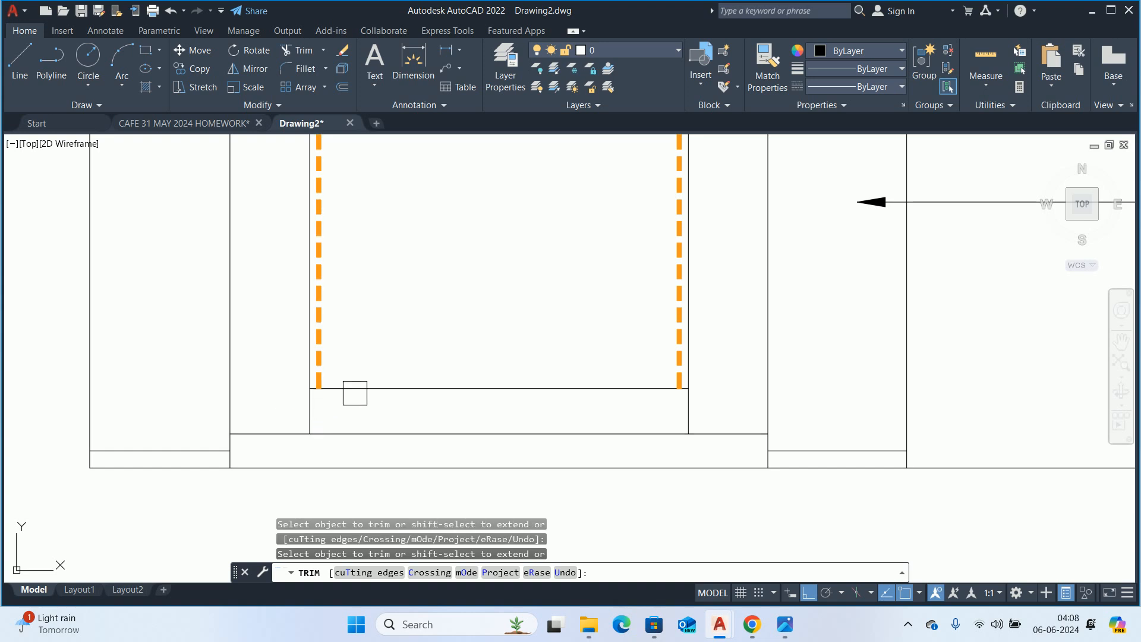
{"action": "key", "text": "Escape"}
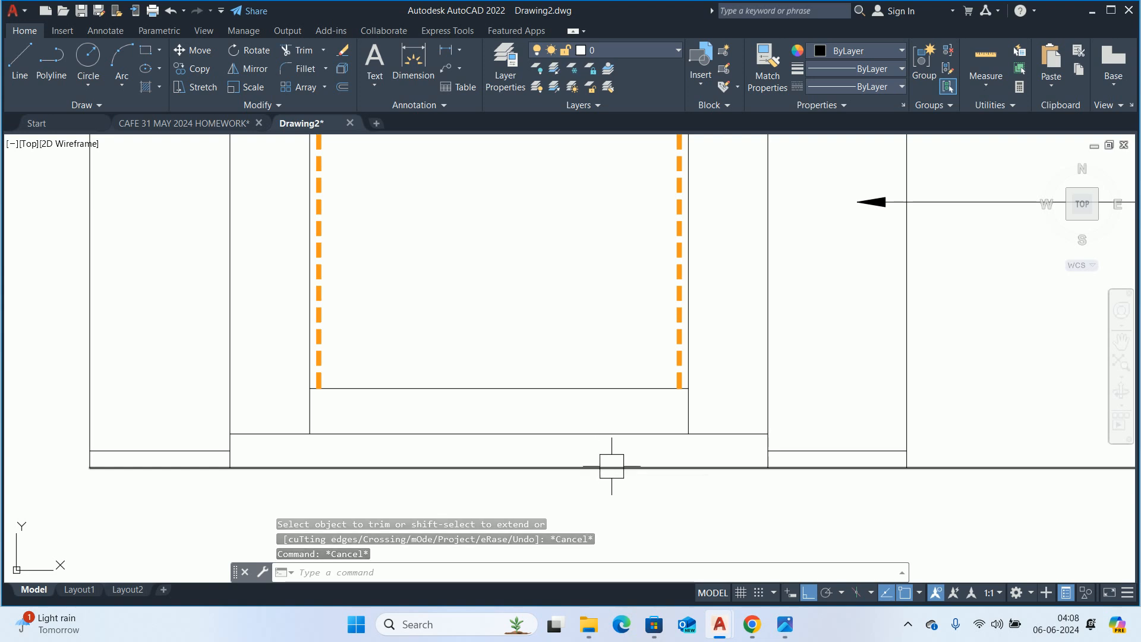
- Examine the mattress height against the platform in the Cozy Bed reference photo, and return to the elevation drawing
{"action": "left_click", "coordinate": [786, 624]}
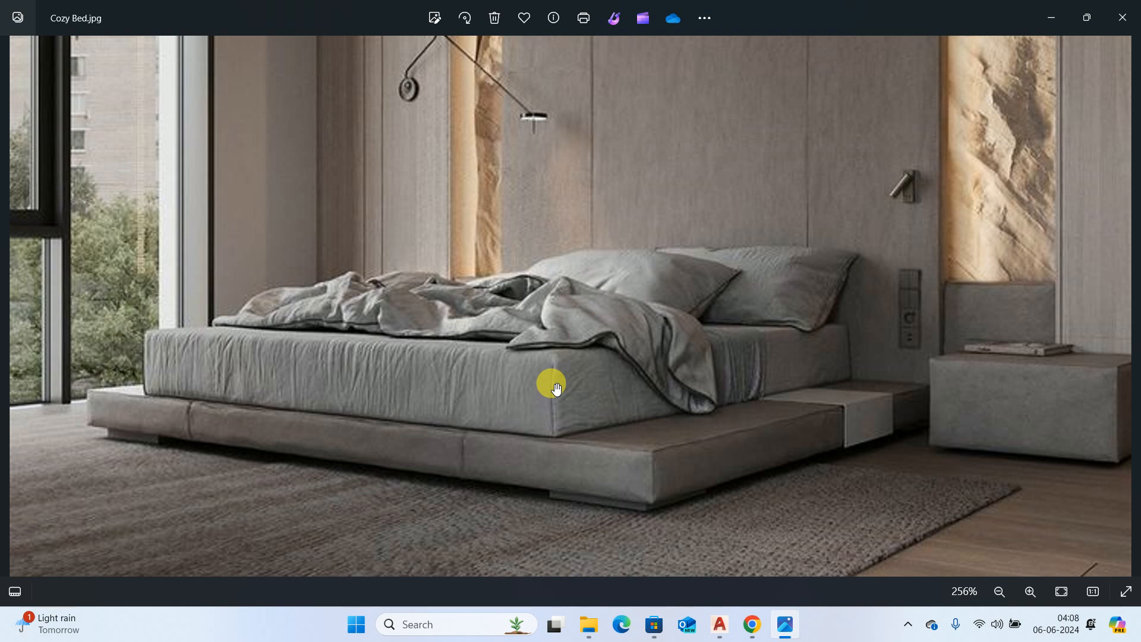
{"action": "key", "text": "alt+Tab"}
{"action": "left_click", "coordinate": [937, 130]}
{"action": "key", "text": "alt+Tab"}
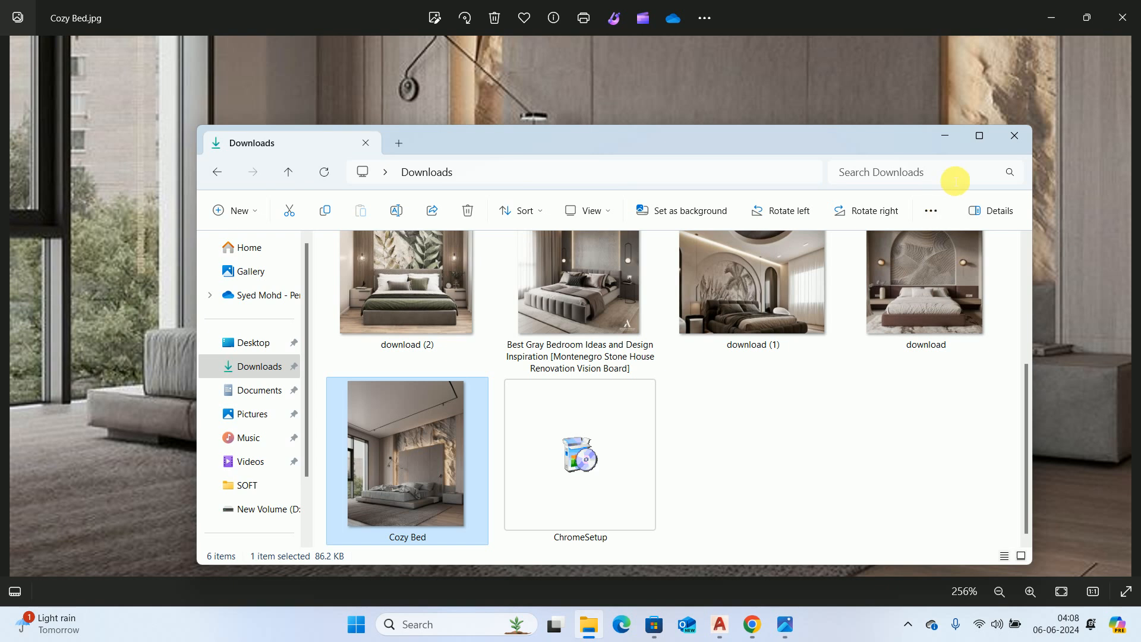
{"action": "left_click", "coordinate": [939, 141]}
{"action": "key", "text": "alt+Tab"}
{"action": "key", "text": "alt+Tab"}
{"action": "key", "text": "alt+Tab"}
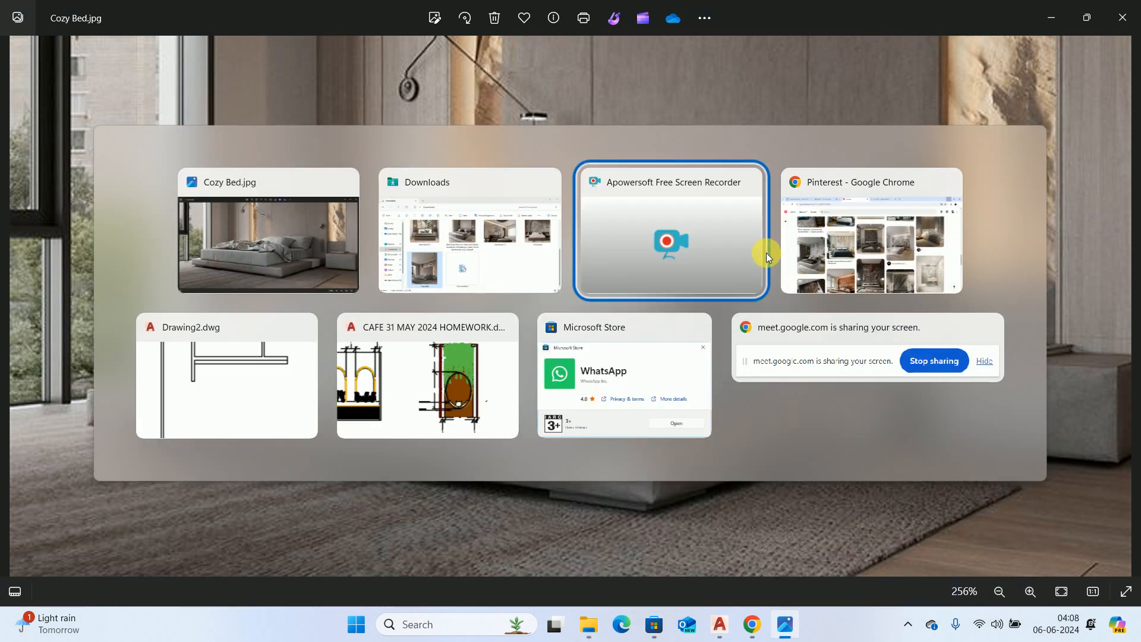
{"action": "key", "text": "alt+Tab"}
{"action": "key", "text": "alt+Tab"}
{"action": "key", "text": "alt+Tab"}
{"action": "key", "text": "alt+Tab"}
{"action": "key", "text": "alt+Tab"}
{"action": "key", "text": "alt+Tab"}
{"action": "key", "text": "alt+Tab"}
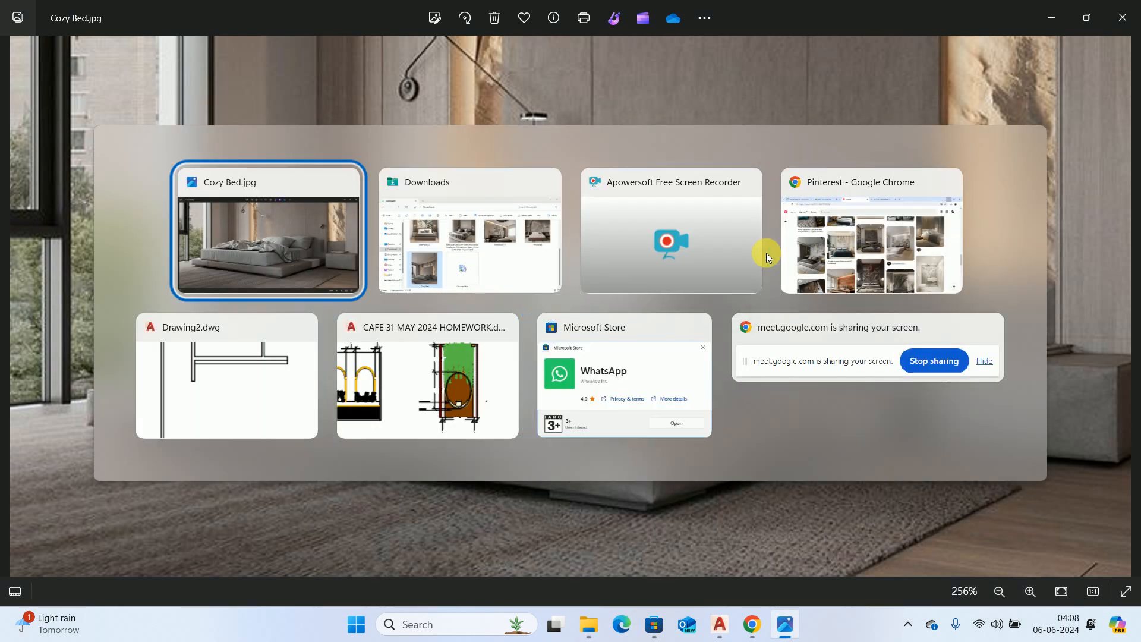
{"action": "key", "text": "alt+Tab"}
{"action": "key", "text": "alt+Tab"}
{"action": "key", "text": "alt+Tab"}
{"action": "key", "text": "alt+Tab"}
{"action": "key", "text": "alt+Tab"}
{"action": "key", "text": "alt+Tab"}
{"action": "key", "text": "alt+Tab"}
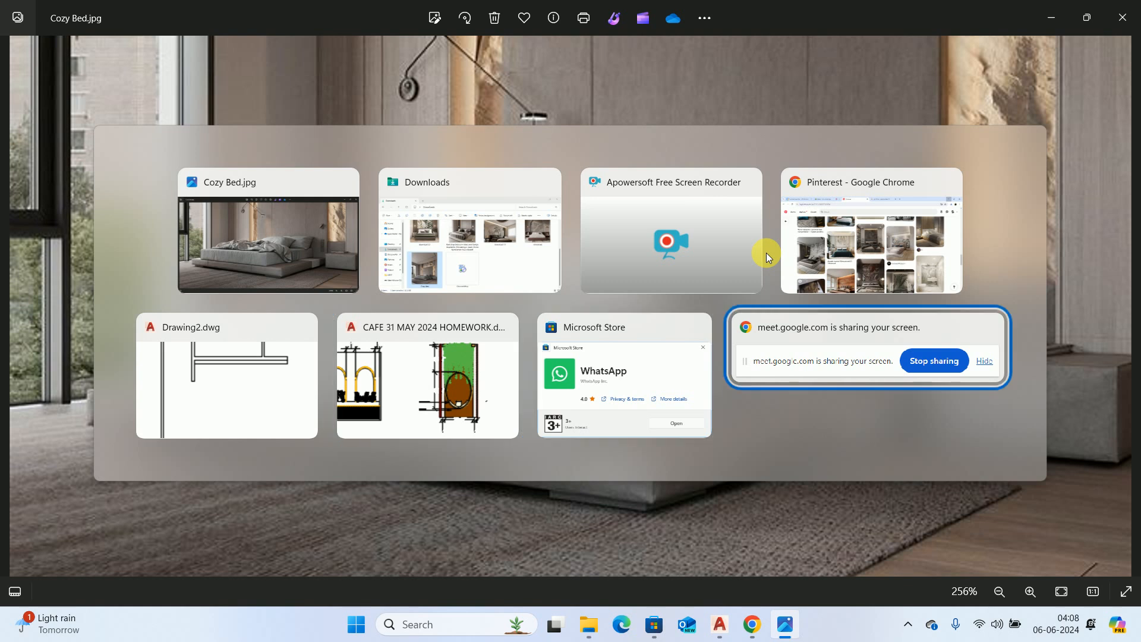
{"action": "key", "text": "alt+Tab"}
{"action": "key", "text": "alt+Tab"}
{"action": "key", "text": "alt+Tab"}
{"action": "key", "text": "Escape"}
{"action": "key", "text": "Escape"}
- Stretch the mattress top line and the dashed light ends resting on it 50 upward
{"action": "type", "text": "s"}
{"action": "key", "text": "Return"}
{"action": "left_click", "coordinate": [725, 401]}
{"action": "left_click", "coordinate": [327, 354]}
{"action": "key", "text": "Return"}
{"action": "left_click", "coordinate": [478, 347]}
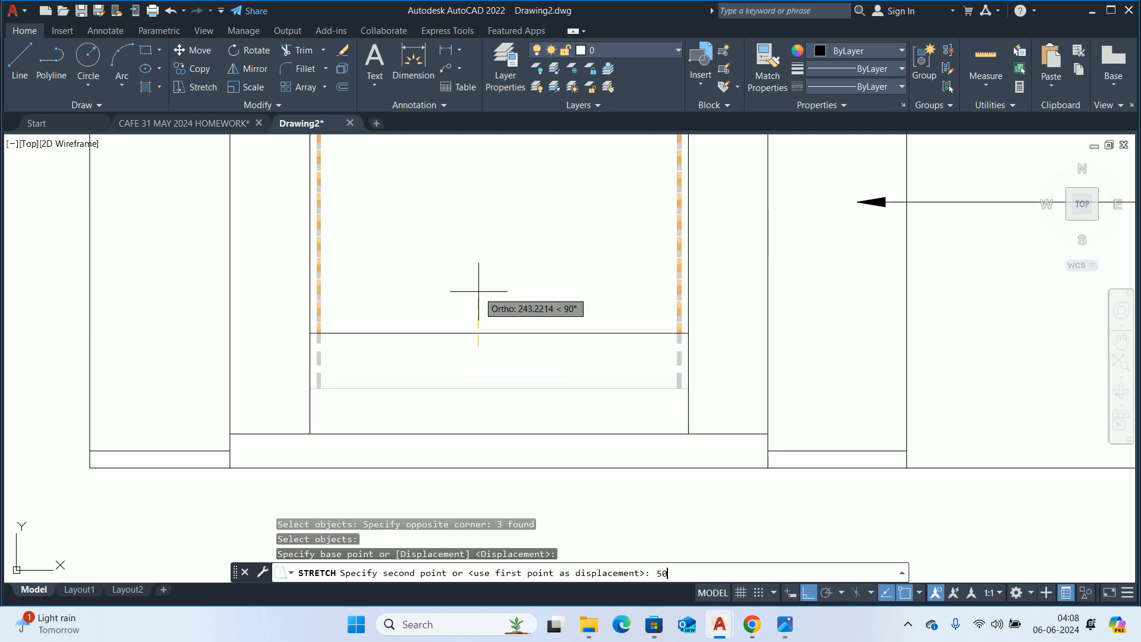
{"action": "key", "text": "Return"}
{"action": "key", "text": "Escape"}
{"action": "key", "text": "Escape"}
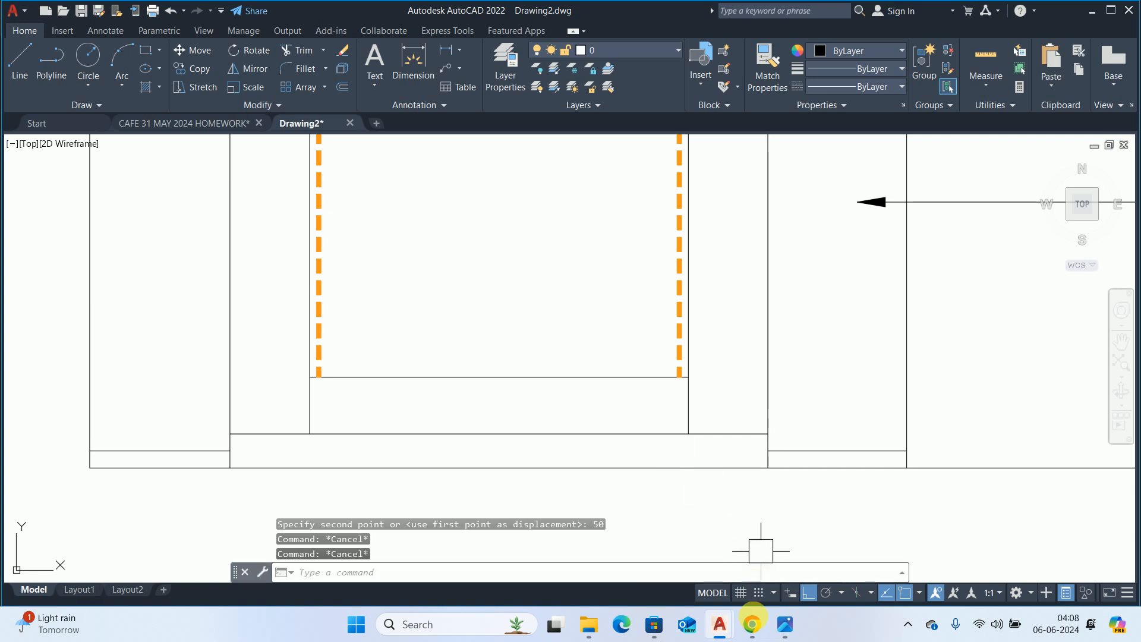
- Examine the headboard's vertical panel joints in the full Cozy Bed reference photo, and return to the elevation drawing
{"action": "left_click", "coordinate": [785, 624]}
{"action": "scroll", "coordinate": [693, 348], "scroll_direction": "down", "scroll_amount": 4}
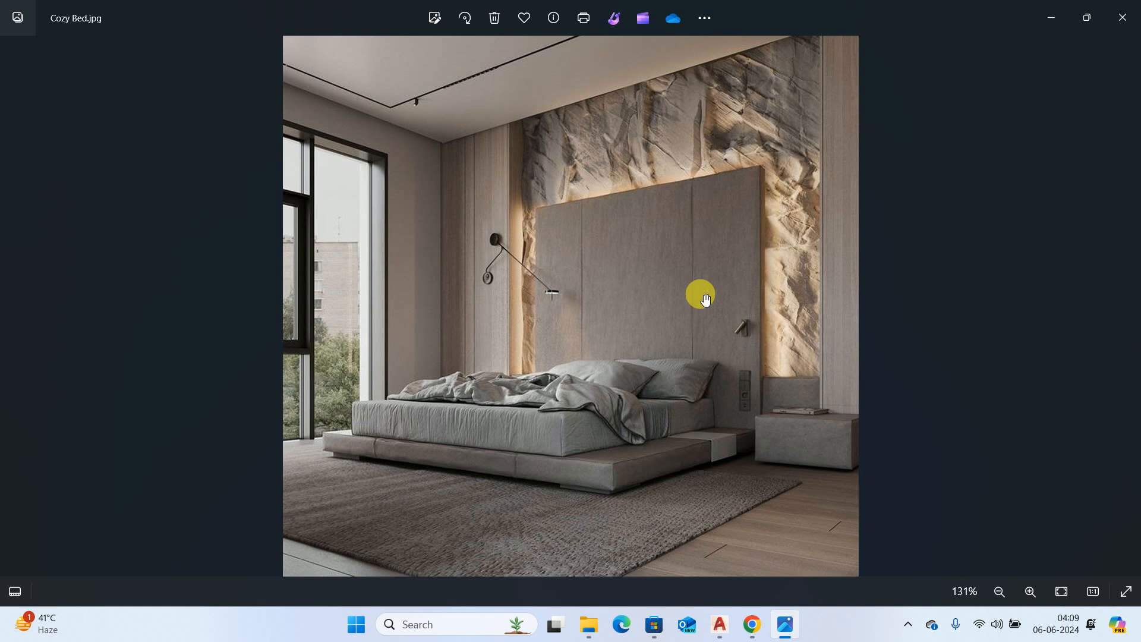
{"action": "key", "text": "alt+Tab"}
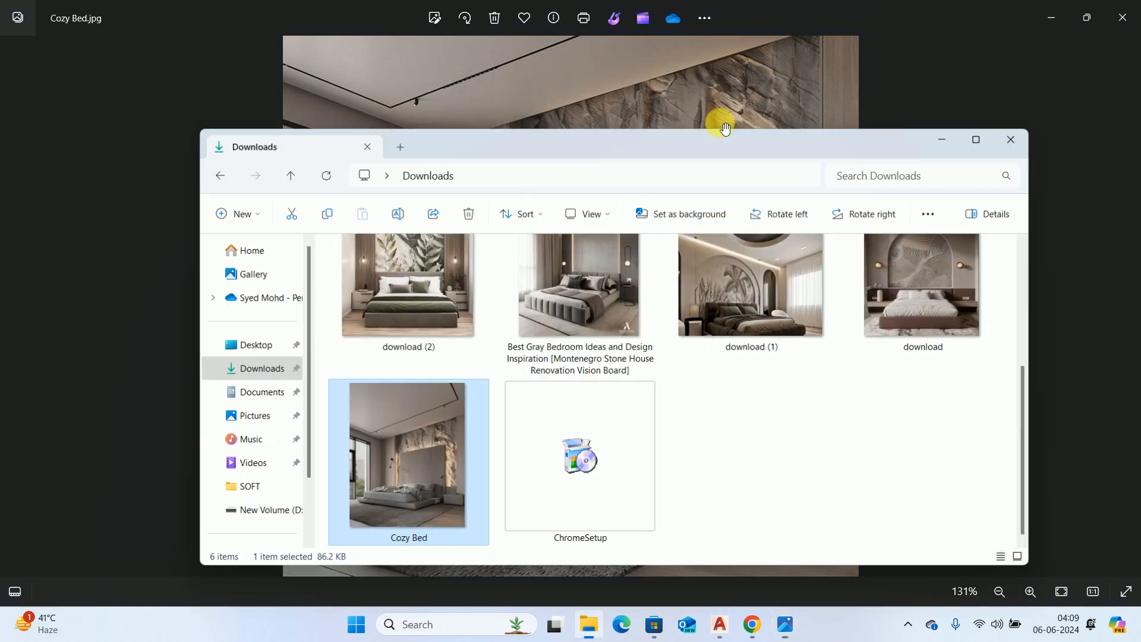
{"action": "left_click", "coordinate": [943, 141]}
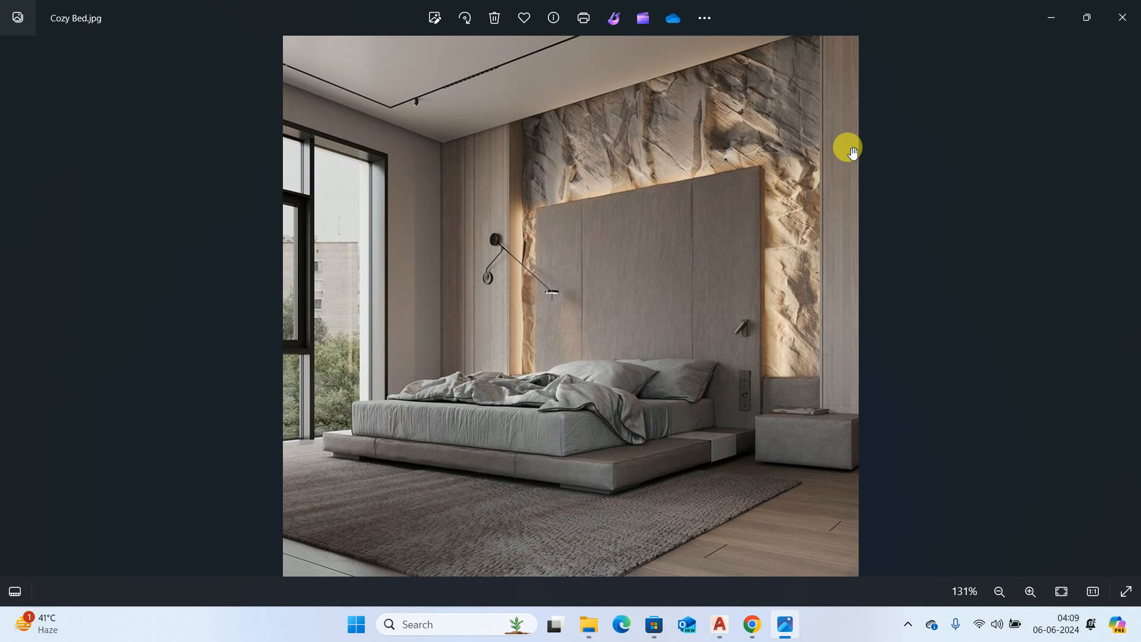
{"action": "key", "text": "alt+Tab"}
{"action": "key", "text": "Tab"}
{"action": "key", "text": "Tab"}
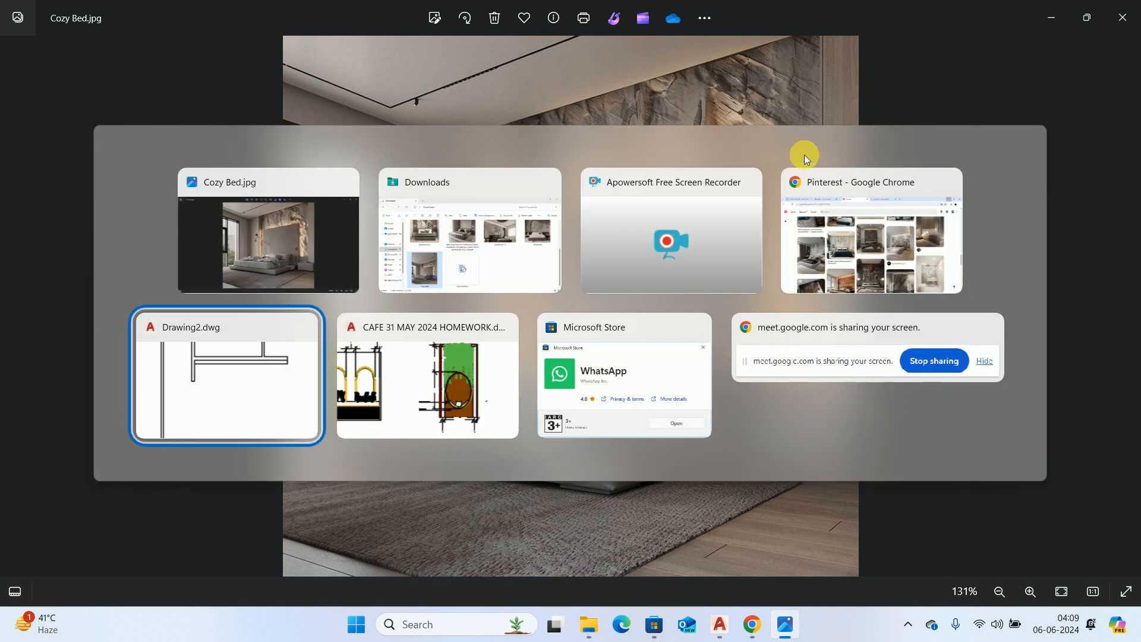
{"action": "key", "text": "Escape"}
{"action": "key", "text": "Escape"}
{"action": "key", "text": "Escape"}
- Measure the headboard's width along the mattress top line with a linear dimension preview
{"action": "mouse_move", "coordinate": [425, 293]}
{"action": "middle_mouse_down"}
{"action": "mouse_move", "coordinate": [411, 307]}
{"action": "mouse_move", "coordinate": [403, 400]}
{"action": "mouse_move", "coordinate": [428, 422]}
{"action": "mouse_move", "coordinate": [387, 354]}
{"action": "middle_mouse_up"}
{"action": "type", "text": "dli"}
{"action": "key", "text": "Return"}
{"action": "key", "text": "Return"}
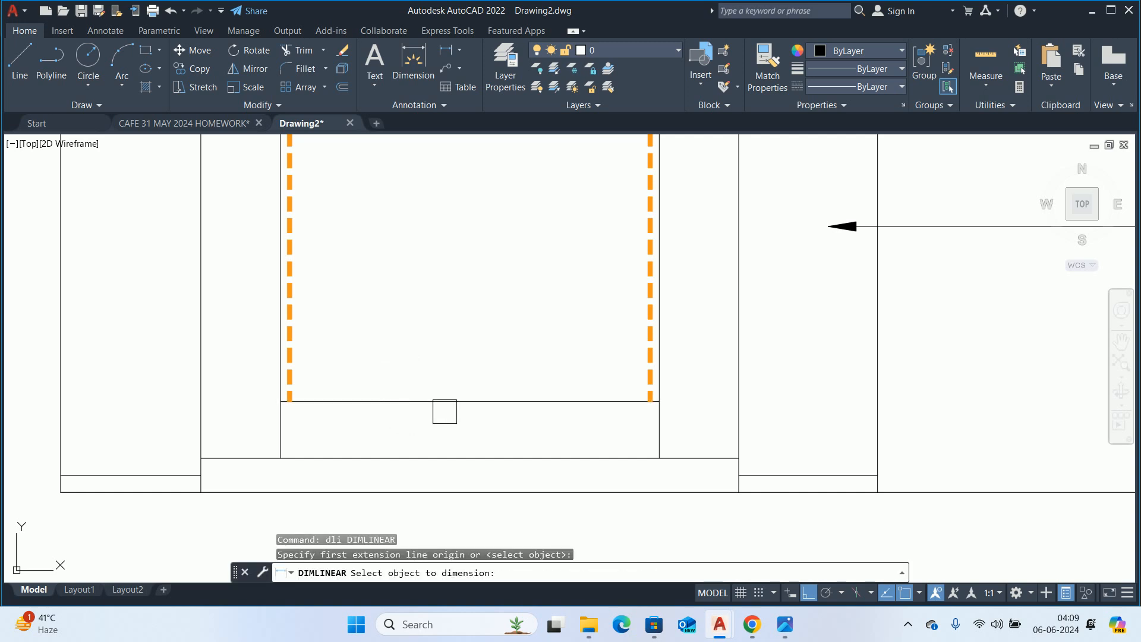
{"action": "left_click", "coordinate": [444, 401]}
{"action": "scroll", "coordinate": [449, 393], "scroll_direction": "up", "scroll_amount": 4}
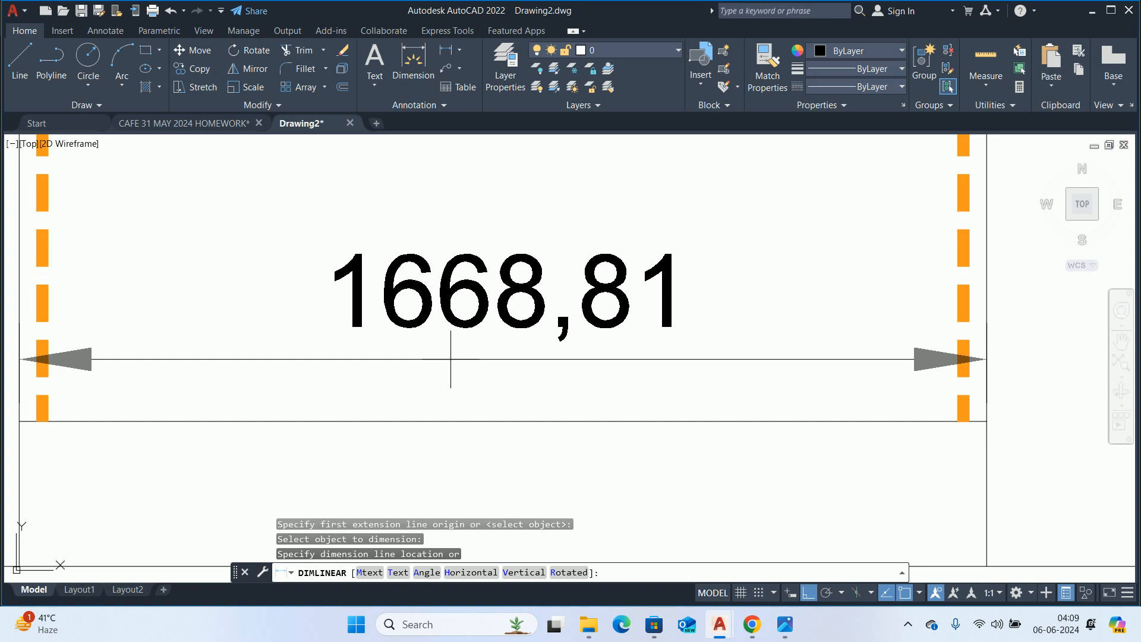
{"action": "key", "text": "Escape"}
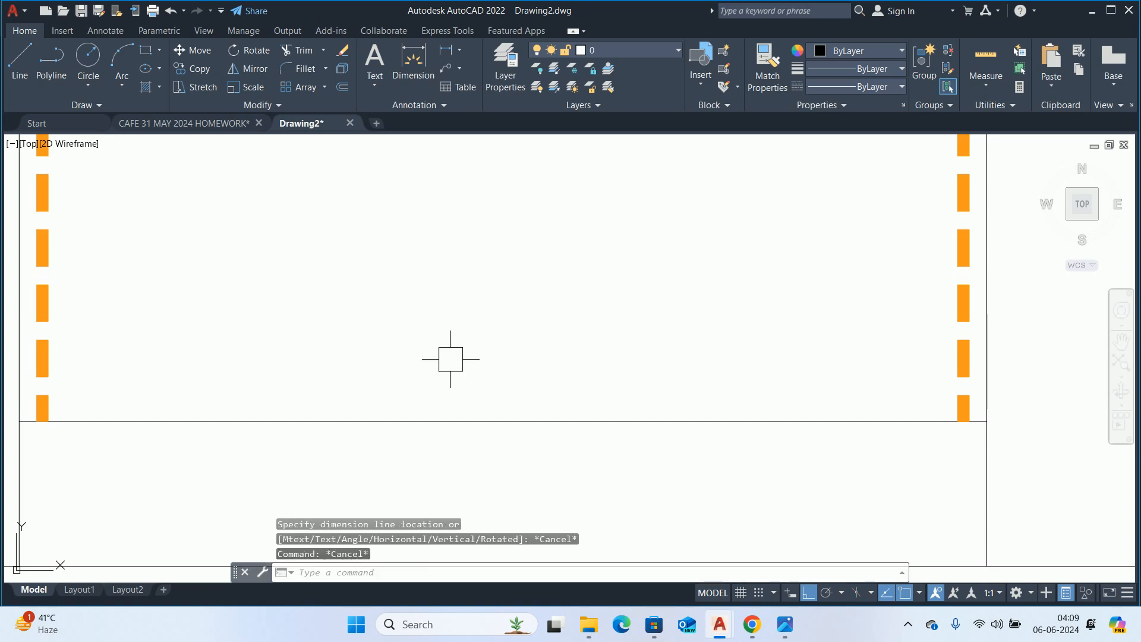
- Draw a vertical centre line from the midpoint of the mattress top line up to the headboard's top edge
{"action": "type", "text": "l"}
{"action": "key", "text": "Return"}
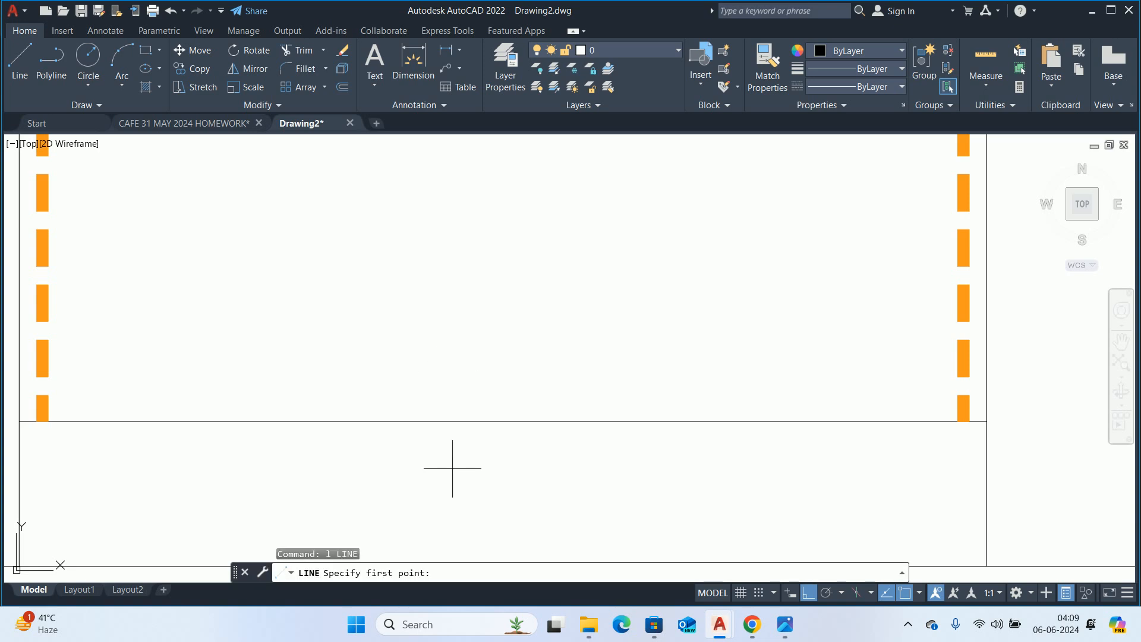
{"action": "scroll", "coordinate": [485, 421], "scroll_direction": "down", "scroll_amount": 4}
{"action": "left_click", "coordinate": [487, 424]}
{"action": "scroll", "coordinate": [459, 267], "scroll_direction": "down", "scroll_amount": 3}
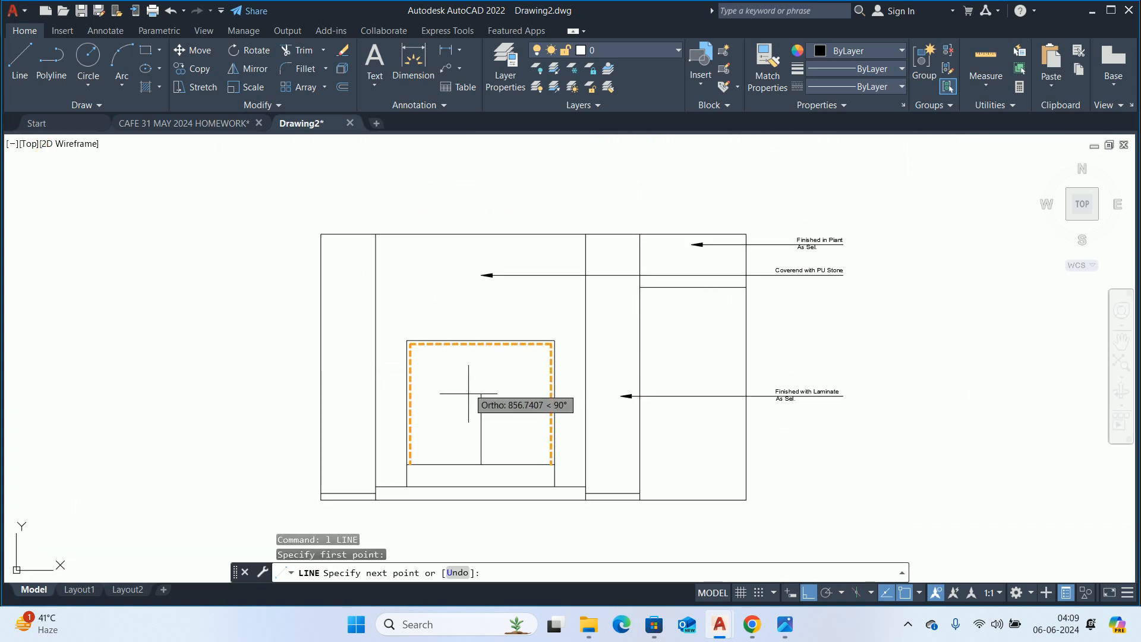
{"action": "scroll", "coordinate": [483, 357], "scroll_direction": "up", "scroll_amount": 2}
{"action": "scroll", "coordinate": [479, 338], "scroll_direction": "up", "scroll_amount": 2}
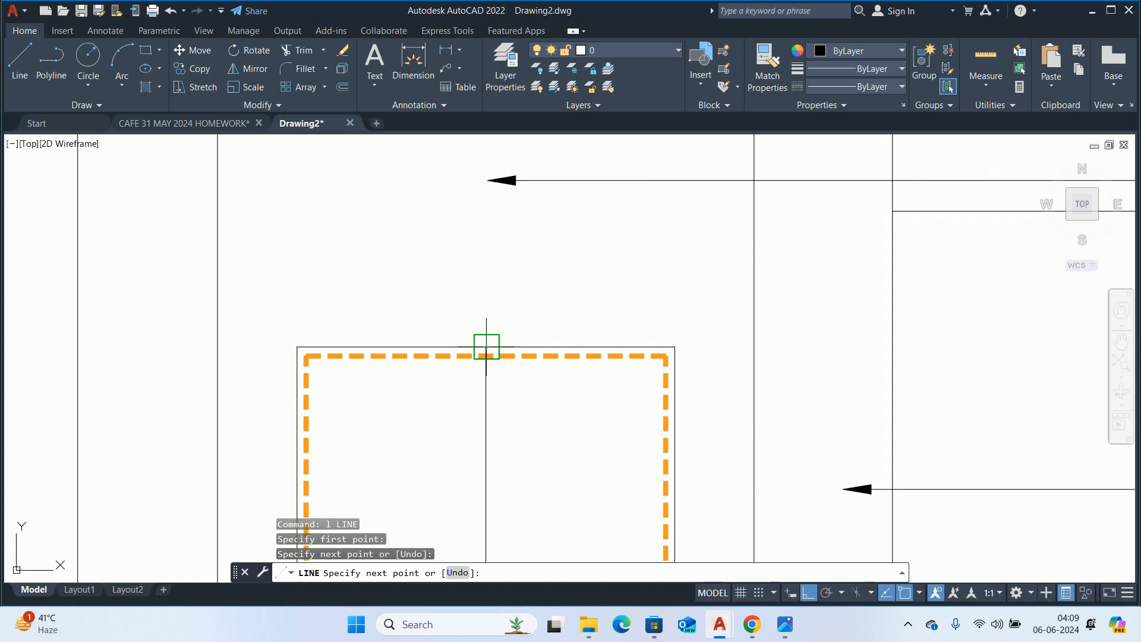
{"action": "key", "text": "Escape"}
{"action": "key", "text": "Escape"}
{"action": "key", "text": "Escape"}
- Offset the headboard's vertical centre line 450 to both sides to form the panel joints
{"action": "middle_click_drag", "start_coordinate": [484, 400], "coordinate": [469, 324]}
{"action": "type", "text": "o"}
{"action": "key", "text": "Return"}
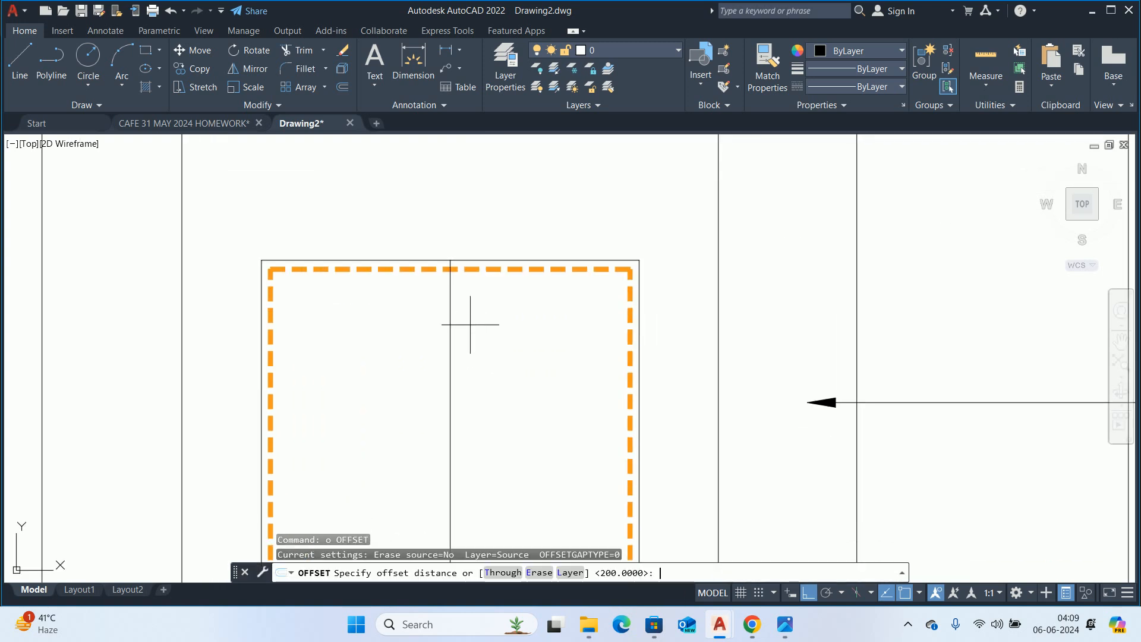
{"action": "middle_click_drag", "start_coordinate": [451, 382], "coordinate": [443, 318]}
{"action": "type", "text": "450"}
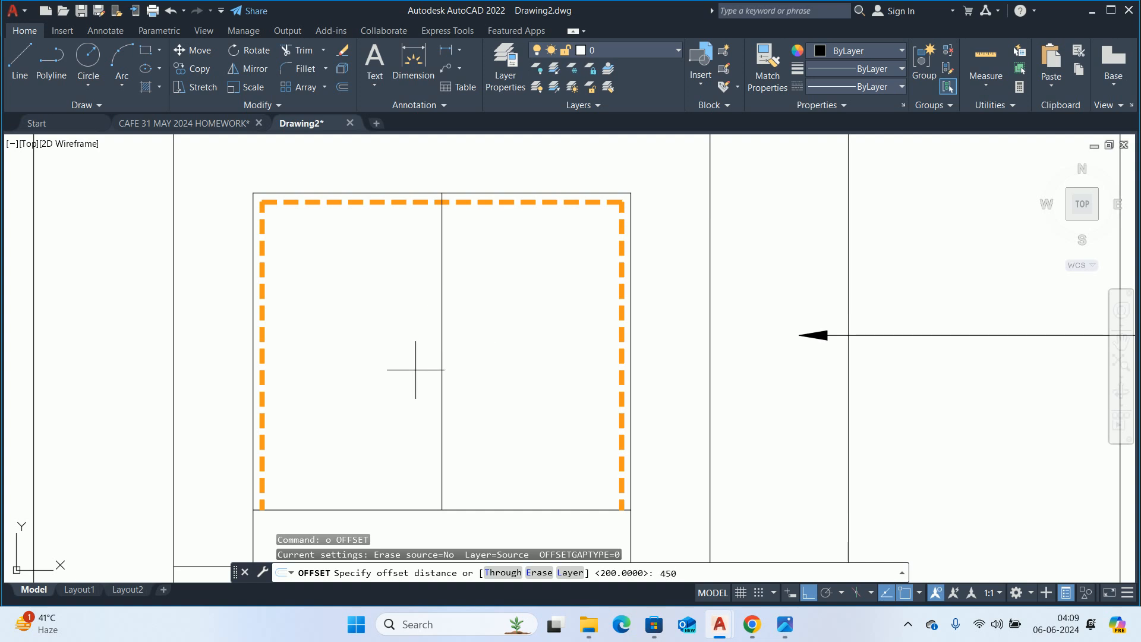
{"action": "key", "text": "Return"}
{"action": "left_click", "coordinate": [442, 384]}
{"action": "left_click", "coordinate": [399, 377]}
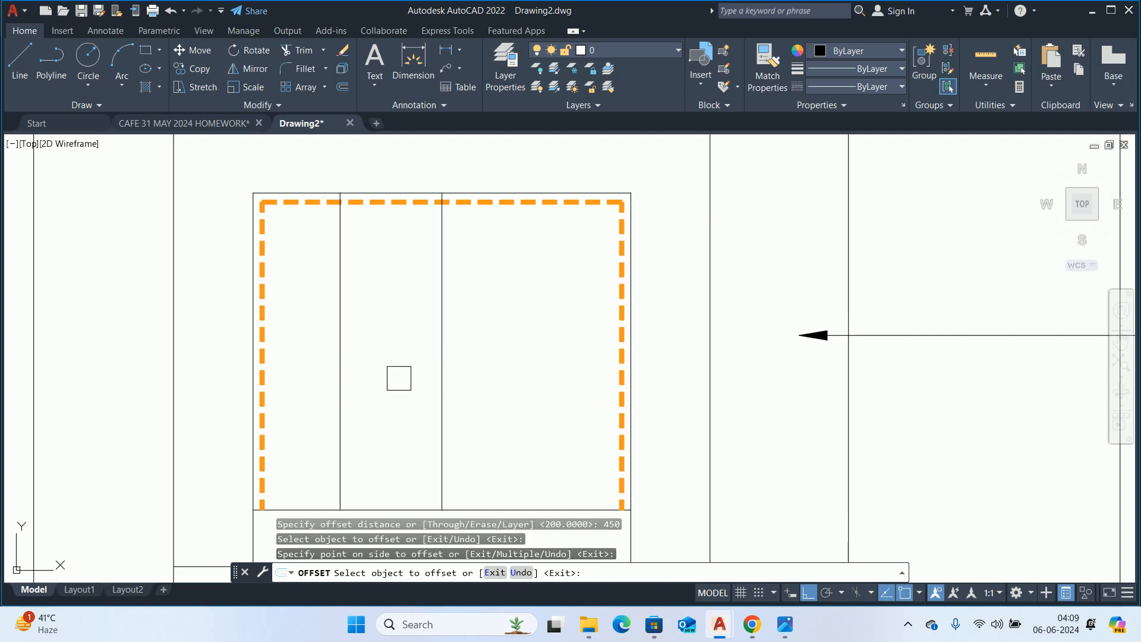
{"action": "left_click", "coordinate": [443, 370]}
{"action": "left_click", "coordinate": [552, 377]}
{"action": "key", "text": "Escape"}
{"action": "key", "text": "Escape"}
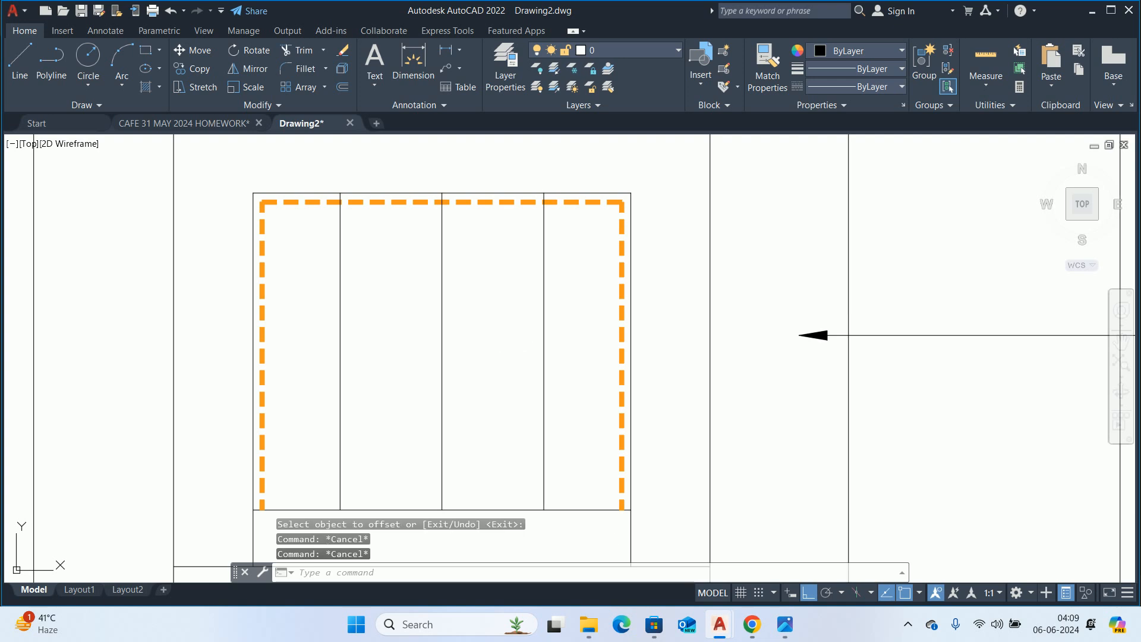
- Erase the headboard's vertical centre line and compare the remaining panel joints with the Cozy Bed reference photo
{"action": "left_click", "coordinate": [442, 353]}
{"action": "key", "text": "Delete"}
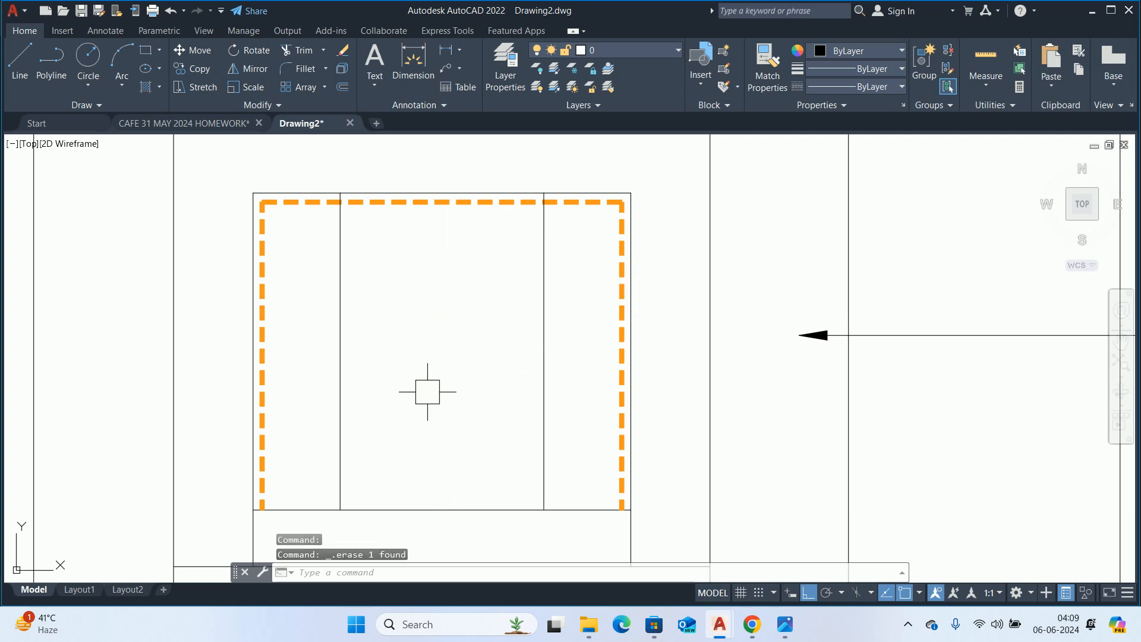
{"action": "key", "text": "Escape"}
{"action": "key", "text": "alt+Tab"}
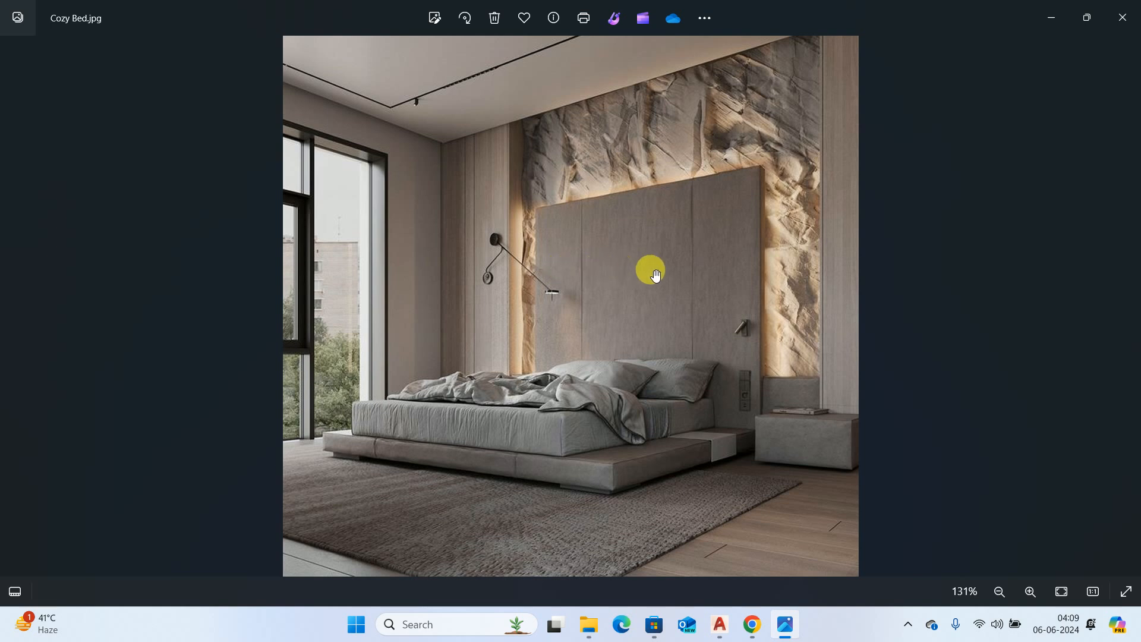
{"action": "key", "text": "alt+Tab"}
{"action": "left_click", "coordinate": [958, 134]}
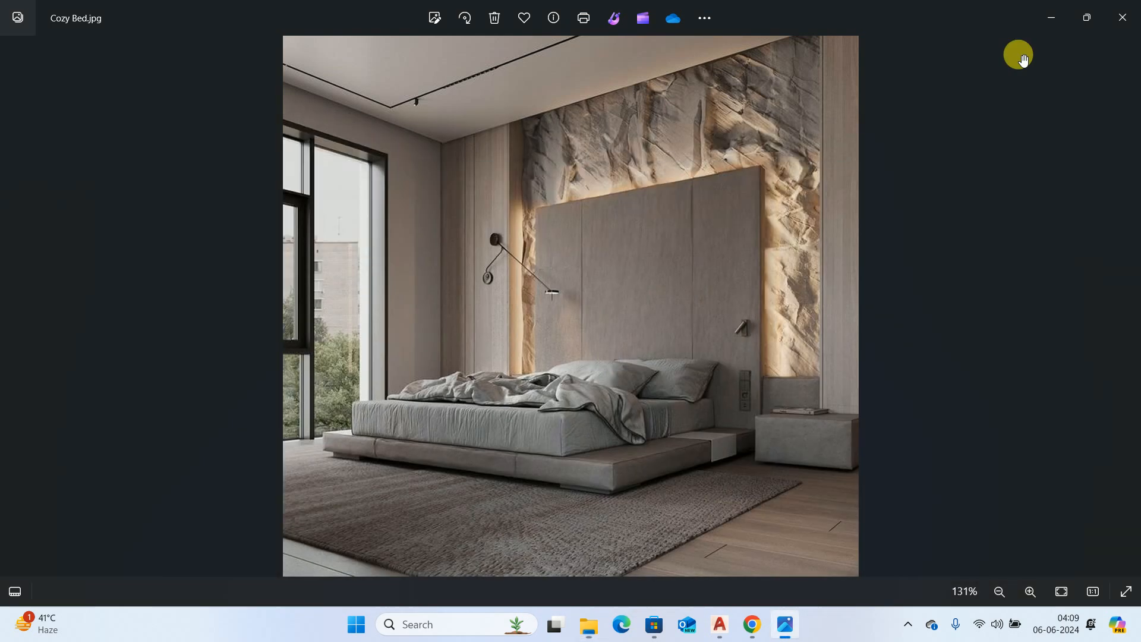
{"action": "left_click", "coordinate": [1047, 23]}
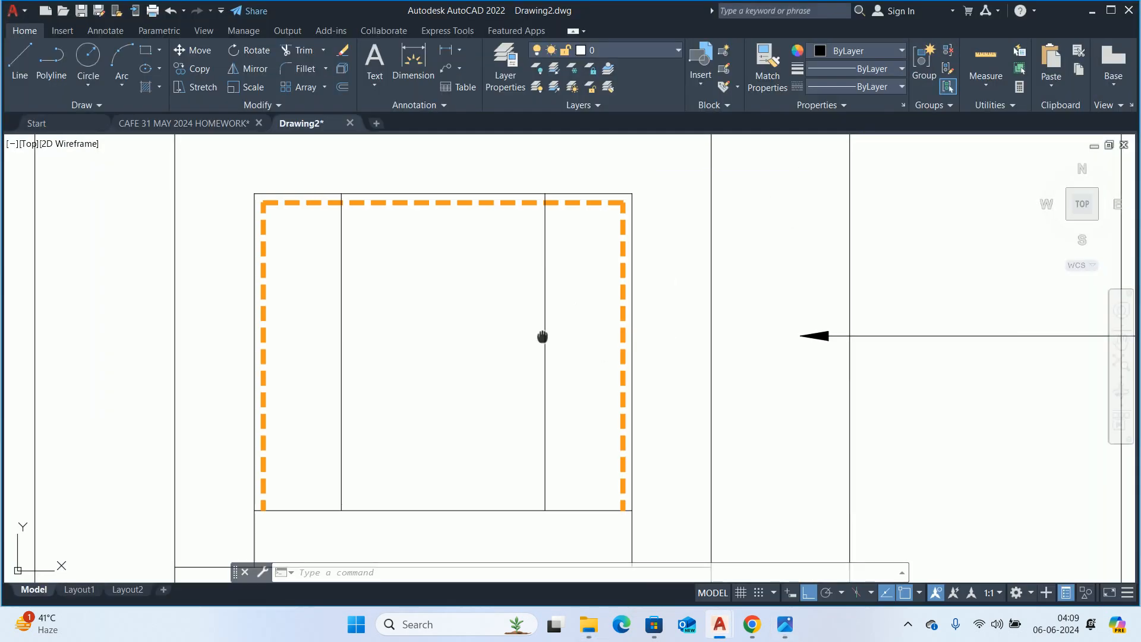
{"action": "key", "text": "Escape"}
{"action": "key", "text": "Escape"}
{"action": "type", "text": "o"}
{"action": "key", "text": "Return"}
{"action": "type", "text": "3"}
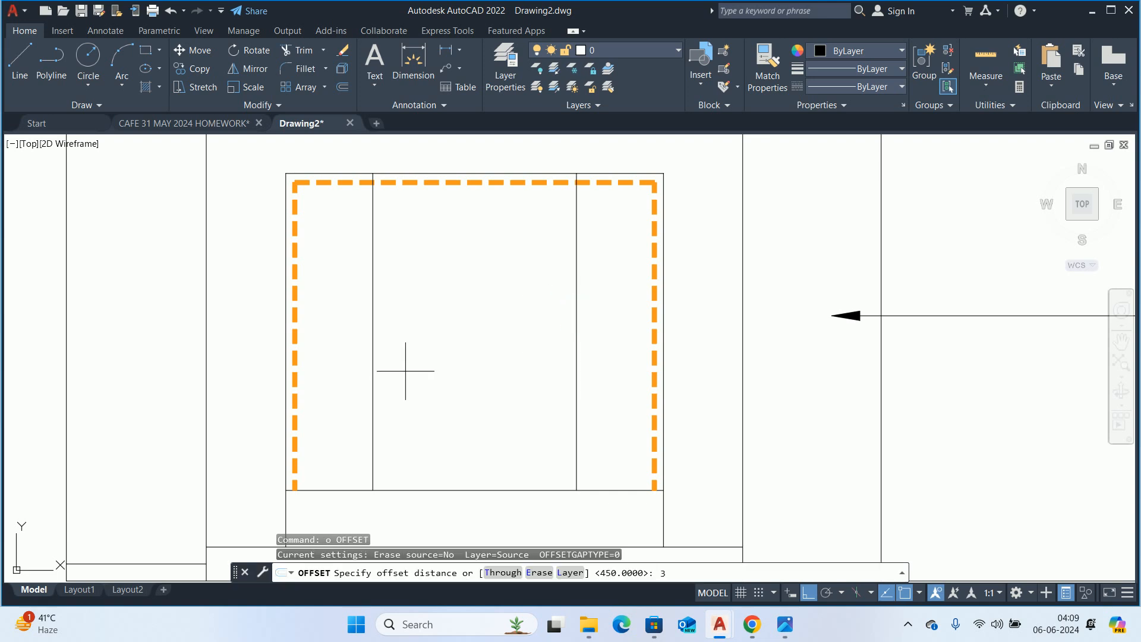
{"action": "key", "text": "Return"}
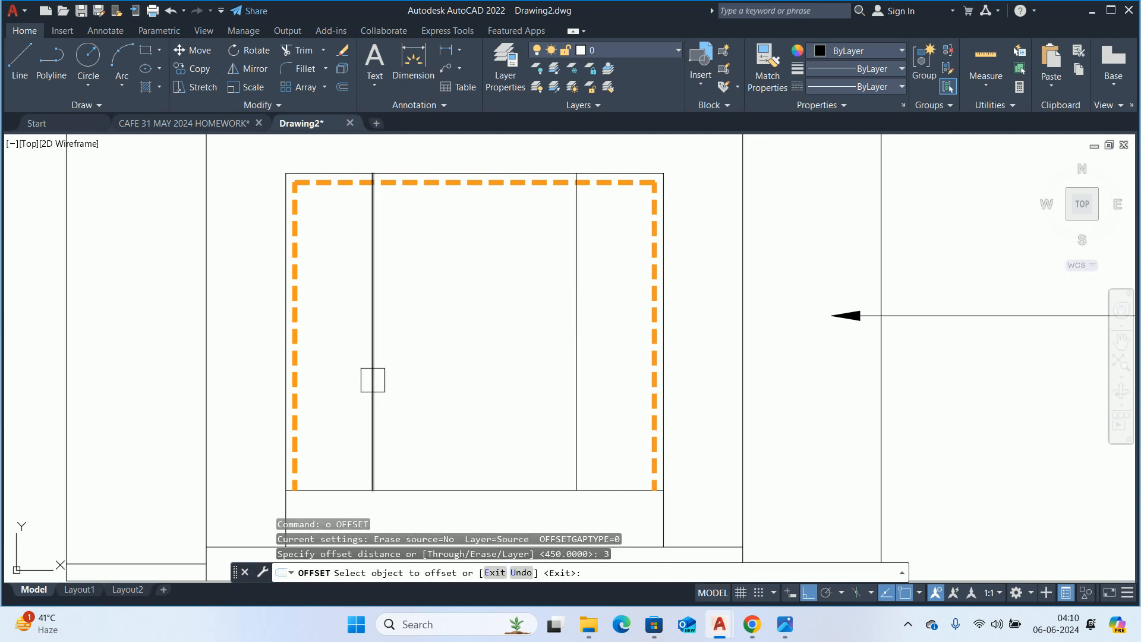
{"action": "left_click", "coordinate": [373, 380]}
{"action": "key", "text": "Escape"}
- Offset both vertical panel joint lines of the headboard outward by 5 to give each joint a double line
{"action": "key", "text": "Return"}
{"action": "type", "text": "5"}
{"action": "key", "text": "Return"}
{"action": "left_click", "coordinate": [367, 376]}
{"action": "left_click", "coordinate": [320, 369]}
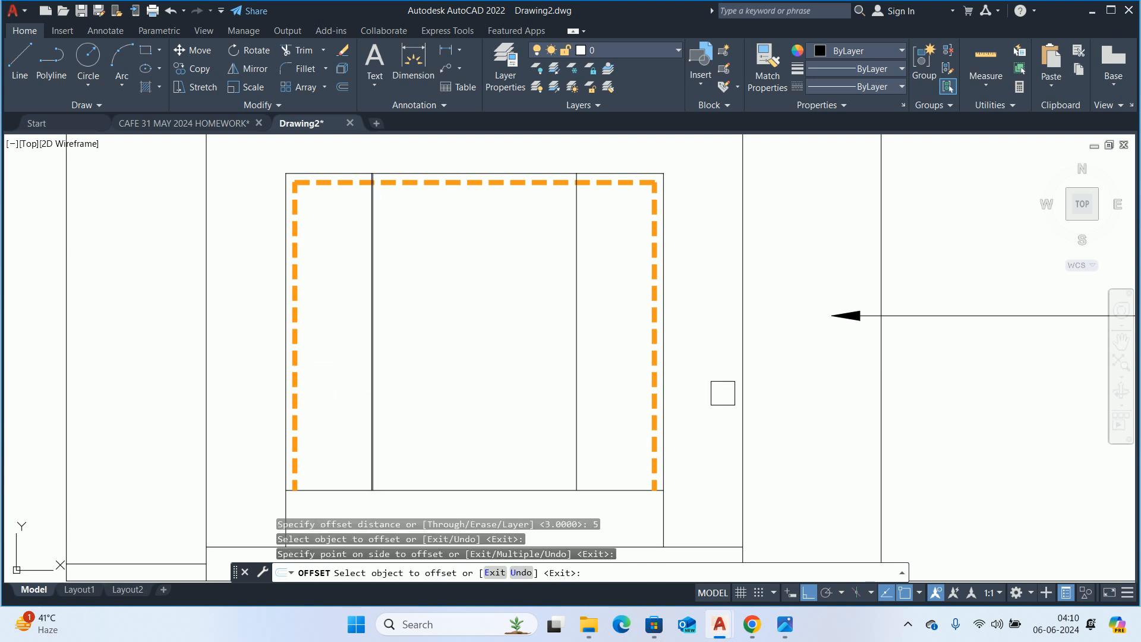
{"action": "left_click", "coordinate": [576, 359]}
{"action": "left_click", "coordinate": [623, 363]}
{"action": "key", "text": "Escape"}
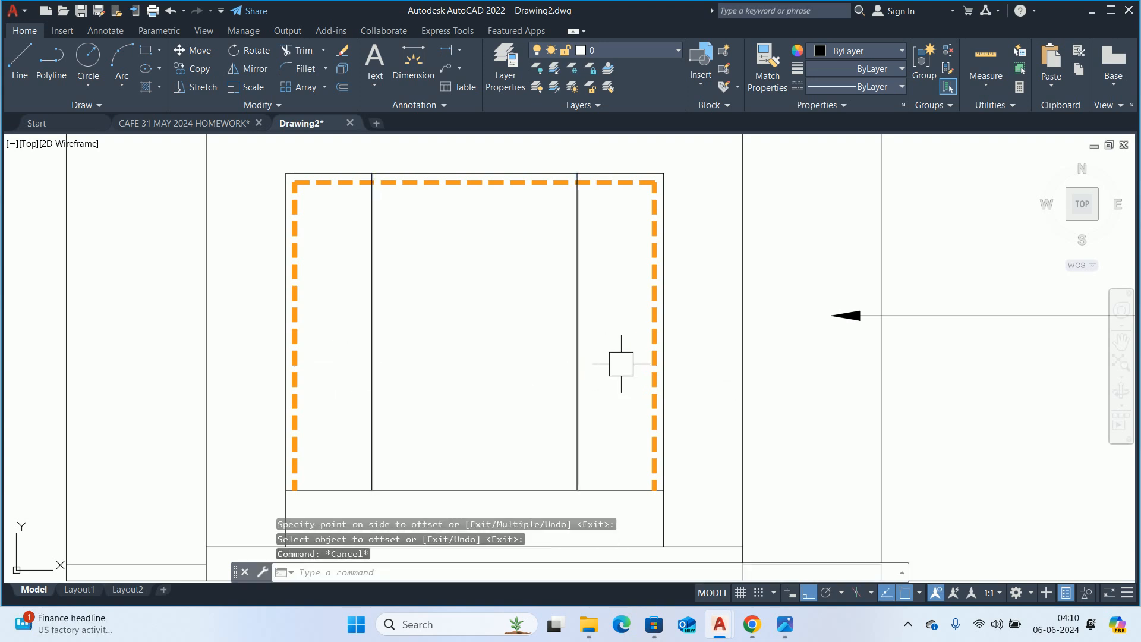
- Examine the headboard in the Cozy Bed reference photo and return to the elevation drawing
{"action": "key", "text": "alt+Tab"}
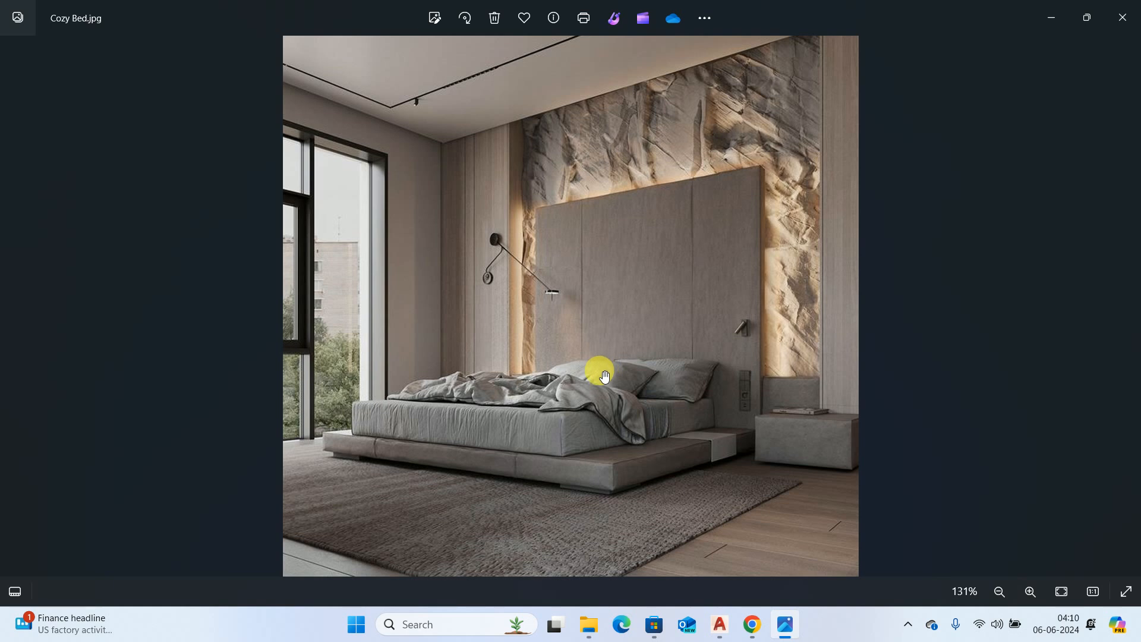
{"action": "key", "text": "alt+Tab"}
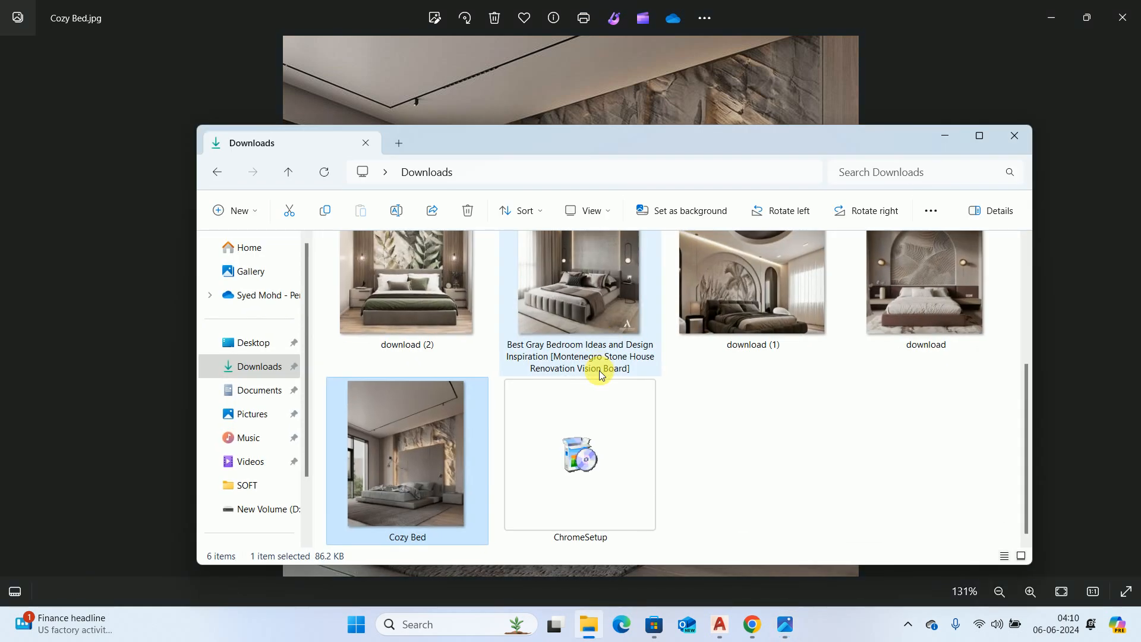
{"action": "left_click", "coordinate": [944, 135]}
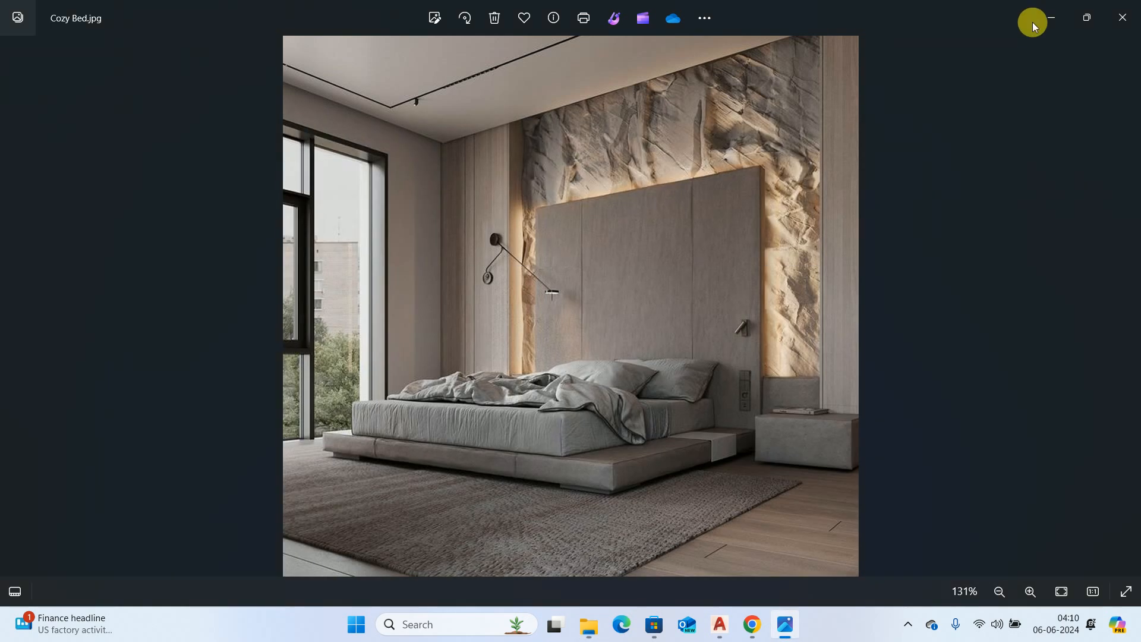
{"action": "left_click", "coordinate": [1043, 16]}
{"action": "key", "text": "Escape"}
{"action": "key", "text": "Escape"}
{"action": "key", "text": "Escape"}
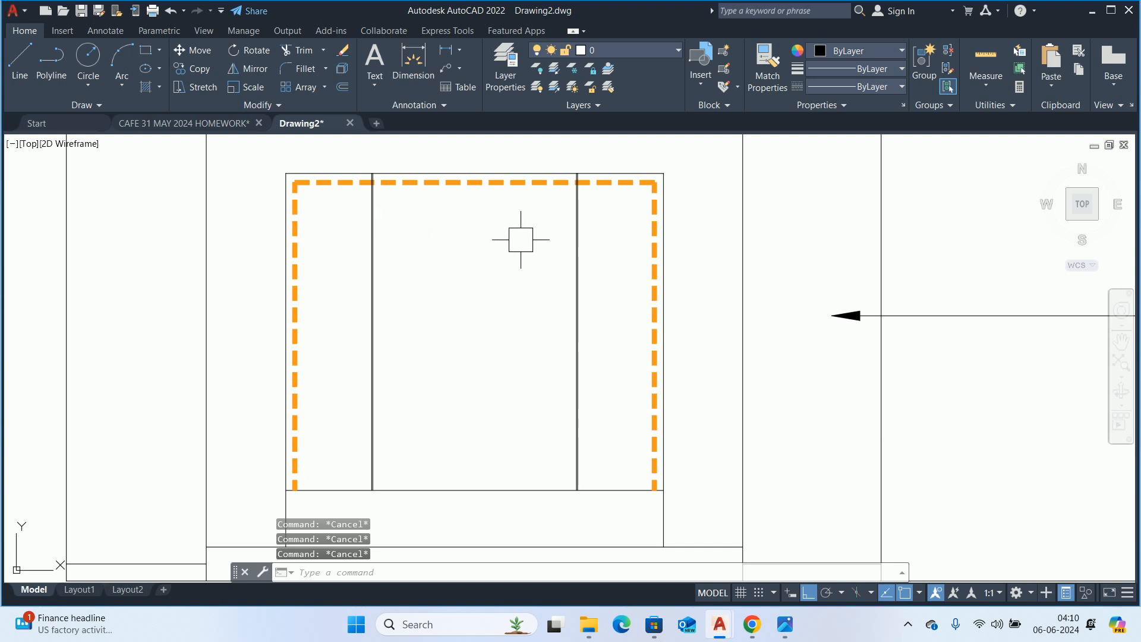
- Draw a horizontal leader from the headboard's right edge near its top corner, ending in line with the existing note leaders
{"action": "scroll", "coordinate": [524, 241], "scroll_direction": "down", "scroll_amount": 5}
{"action": "scroll", "coordinate": [514, 258], "scroll_direction": "up", "scroll_amount": 2}
{"action": "scroll", "coordinate": [514, 258], "scroll_direction": "down", "scroll_amount": 3}
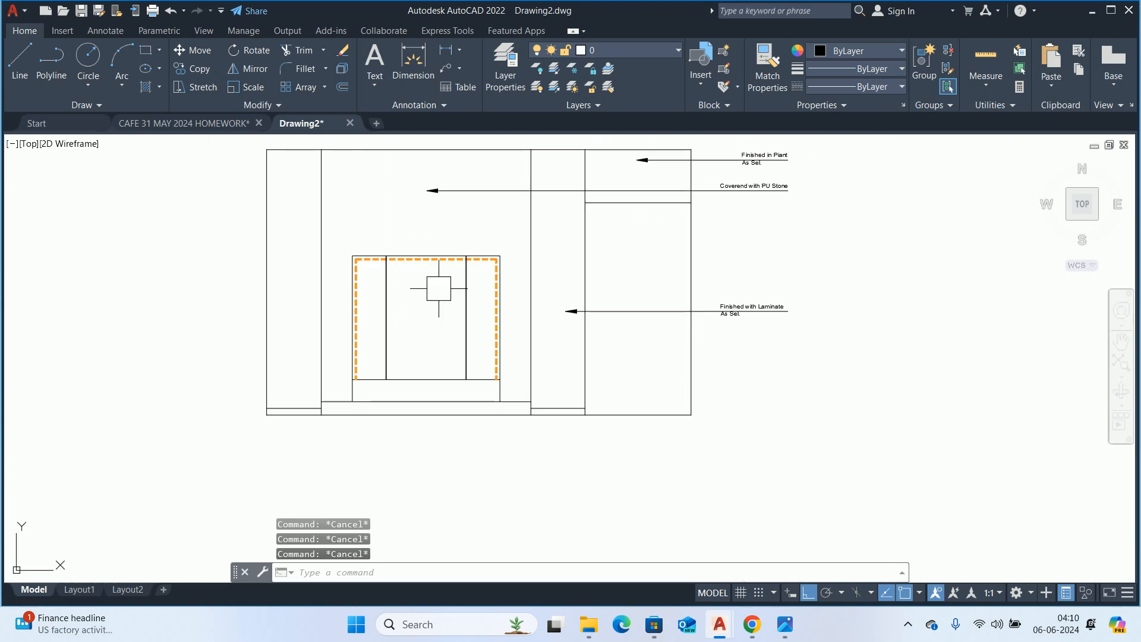
{"action": "type", "text": "le"}
{"action": "key", "text": "Return"}
{"action": "scroll", "coordinate": [493, 261], "scroll_direction": "up", "scroll_amount": 6}
{"action": "scroll", "coordinate": [493, 266], "scroll_direction": "up", "scroll_amount": 2}
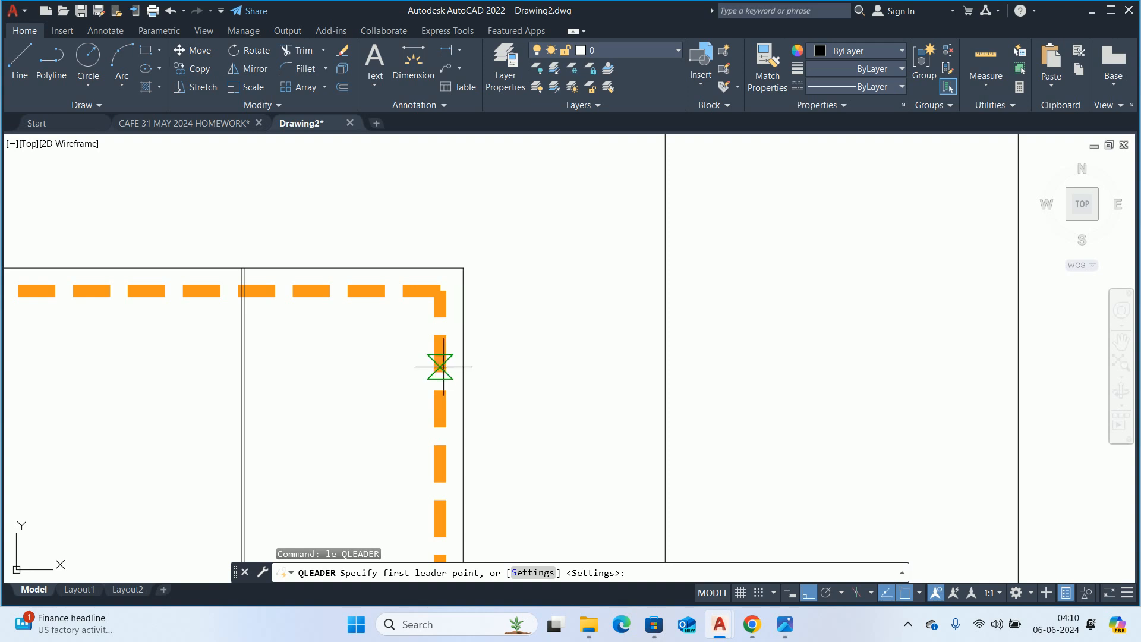
{"action": "left_click", "coordinate": [462, 301]}
{"action": "scroll", "coordinate": [771, 308], "scroll_direction": "down", "scroll_amount": 4}
{"action": "middle_click_drag", "start_coordinate": [771, 309], "coordinate": [195, 308]}
{"action": "scroll", "coordinate": [443, 313], "scroll_direction": "down", "scroll_amount": 2}
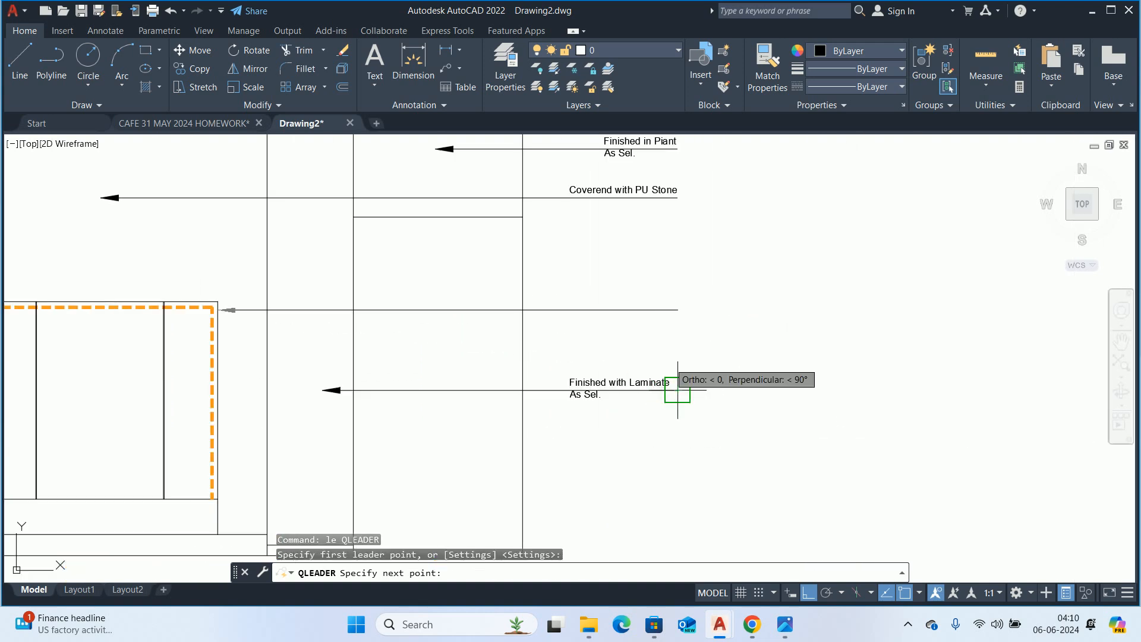
{"action": "left_click", "coordinate": [677, 311]}
{"action": "key", "text": "Escape"}
{"action": "key", "text": "Escape"}
{"action": "key", "text": "Escape"}
- Copy the "Coverend with PU Stone" note straight down onto the headboard's leader line
{"action": "middle_click_drag", "start_coordinate": [616, 306], "coordinate": [626, 348]}
{"action": "type", "text": "c"}
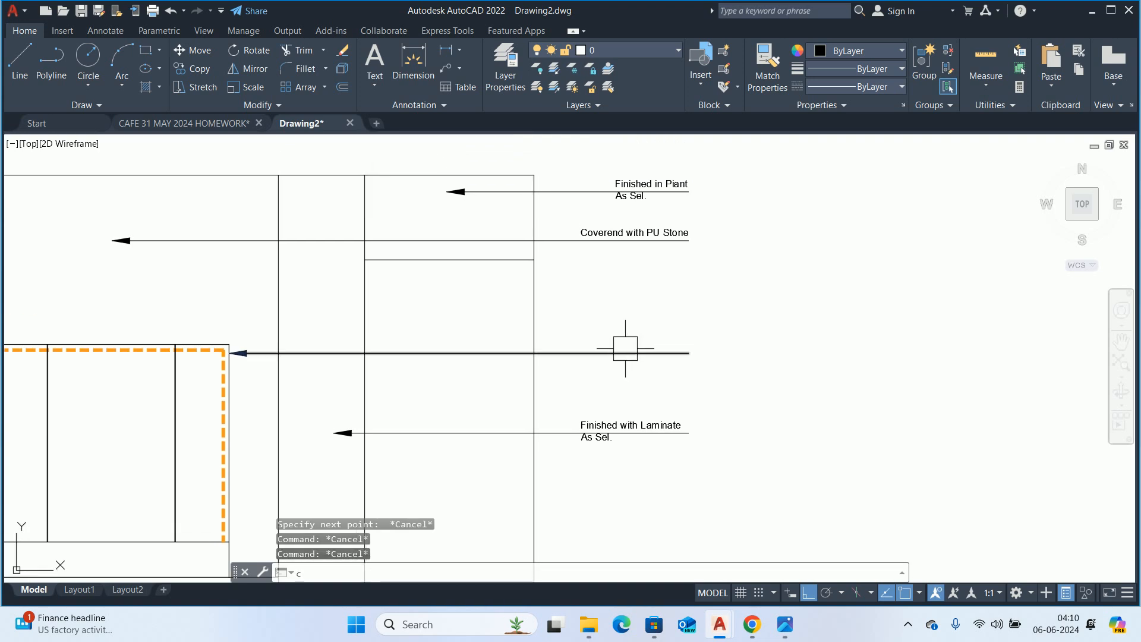
{"action": "type", "text": "o"}
{"action": "key", "text": "Return"}
{"action": "left_click", "coordinate": [654, 233]}
{"action": "key", "text": "Return"}
{"action": "left_click", "coordinate": [661, 238]}
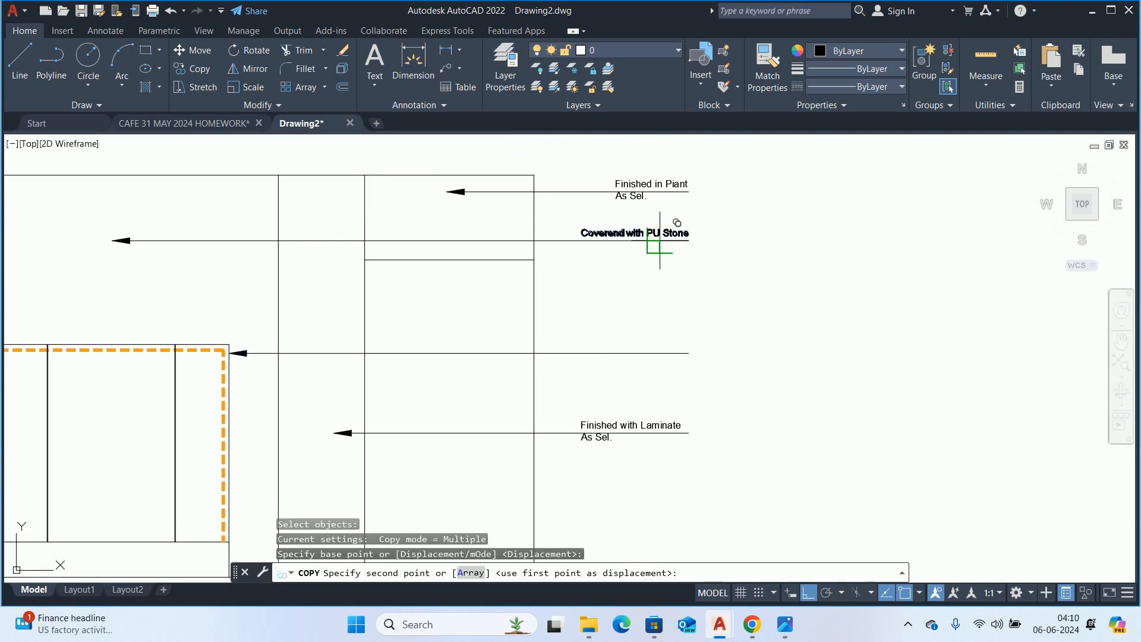
{"action": "left_click", "coordinate": [662, 350]}
{"action": "key", "text": "Escape"}
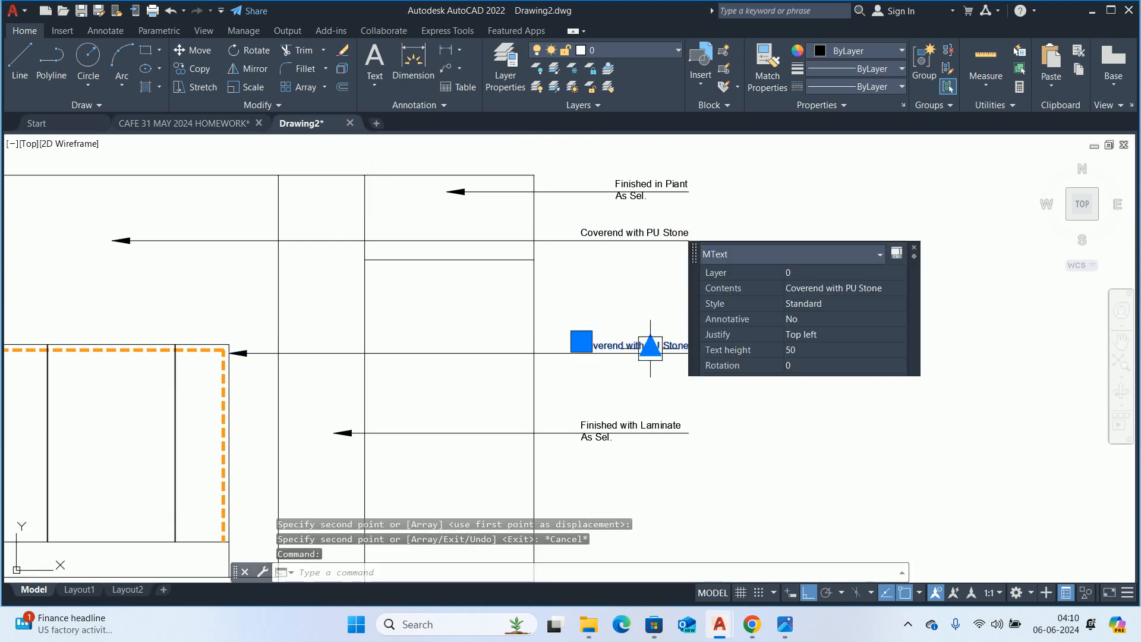
- Replace the copied note's text with "Back Rest Boad" and a second line starting "Finished With"
{"action": "double_click", "coordinate": [651, 349]}
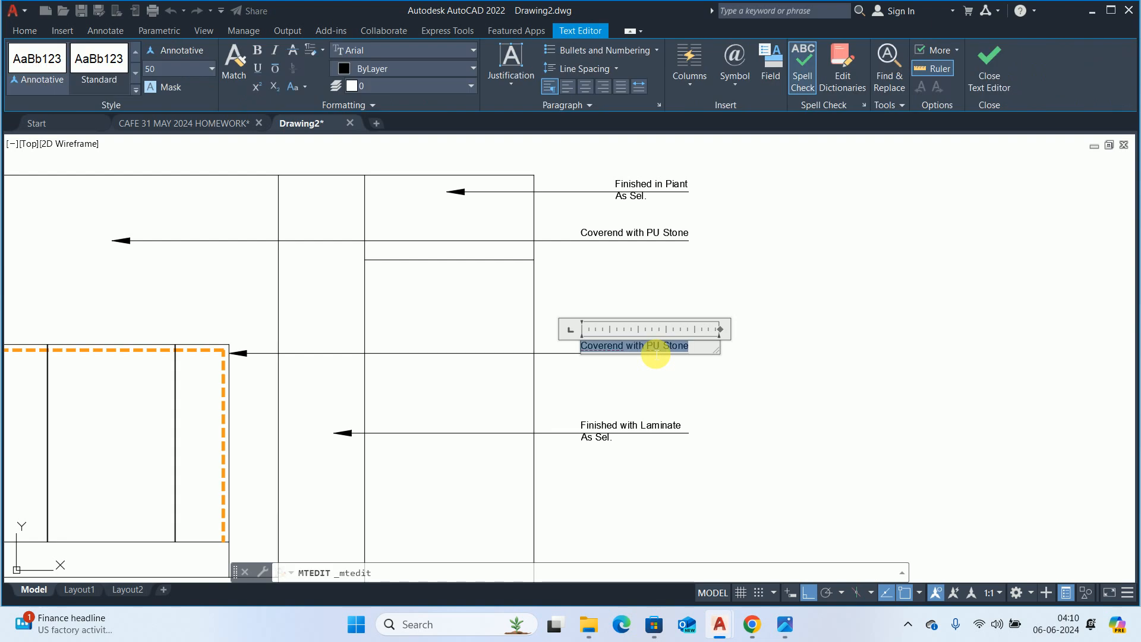
{"action": "type", "text": "Back Rest Boad"}
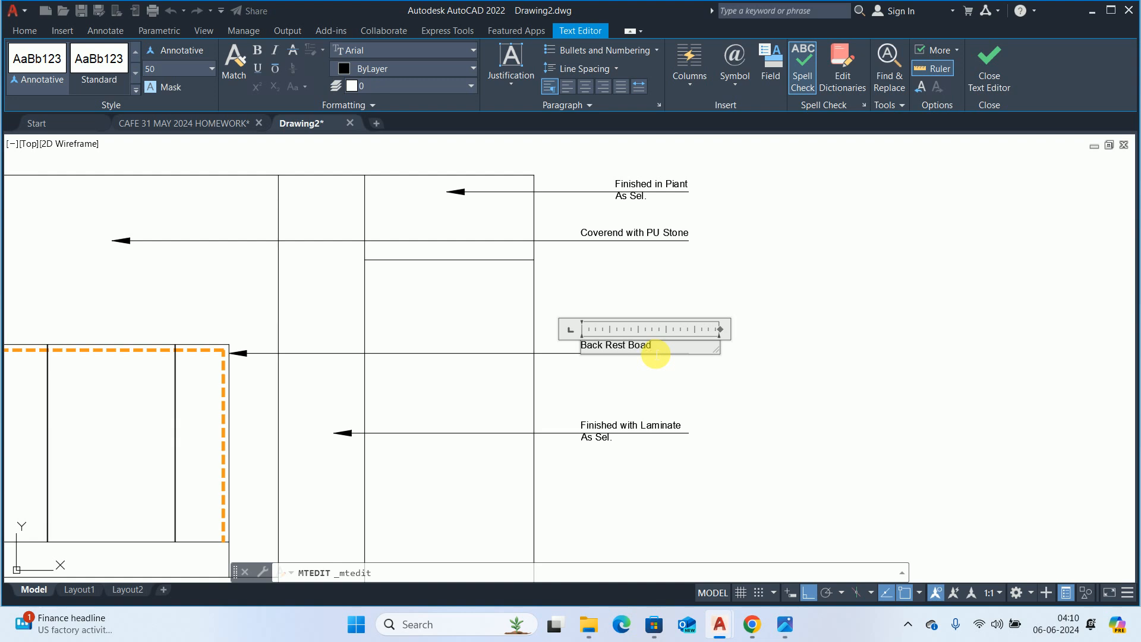
{"action": "key", "text": "Return"}
{"action": "type", "text": "Finished With"}
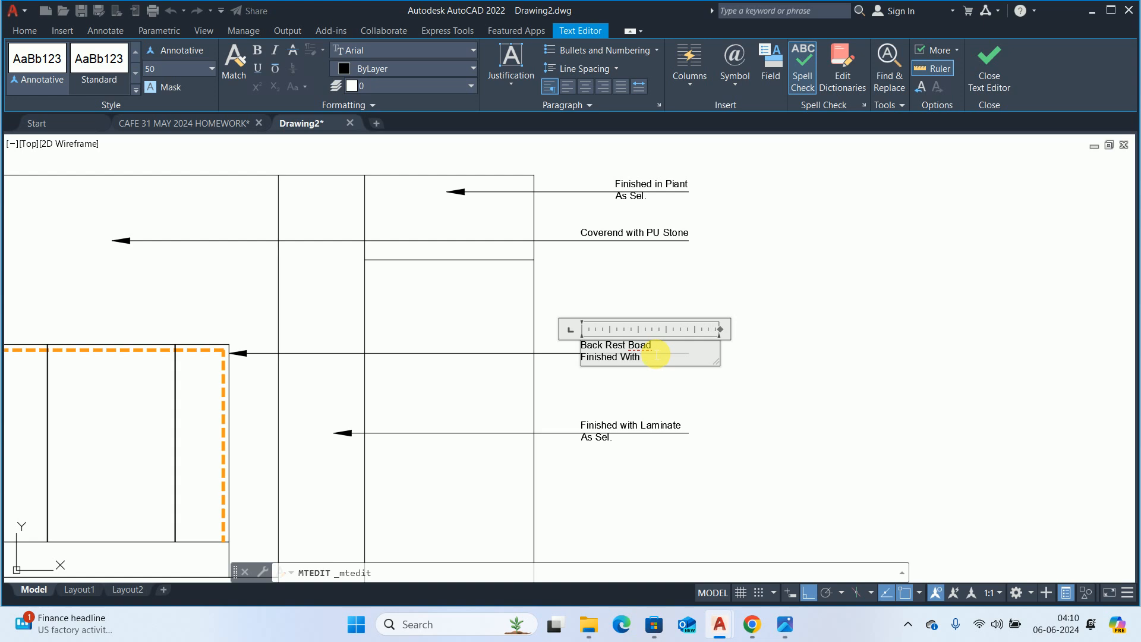
- Check the headboard's finish in the reference photo and complete the note with "Fabric" and a third line "As Sel."
{"action": "key", "text": "alt+Tab"}
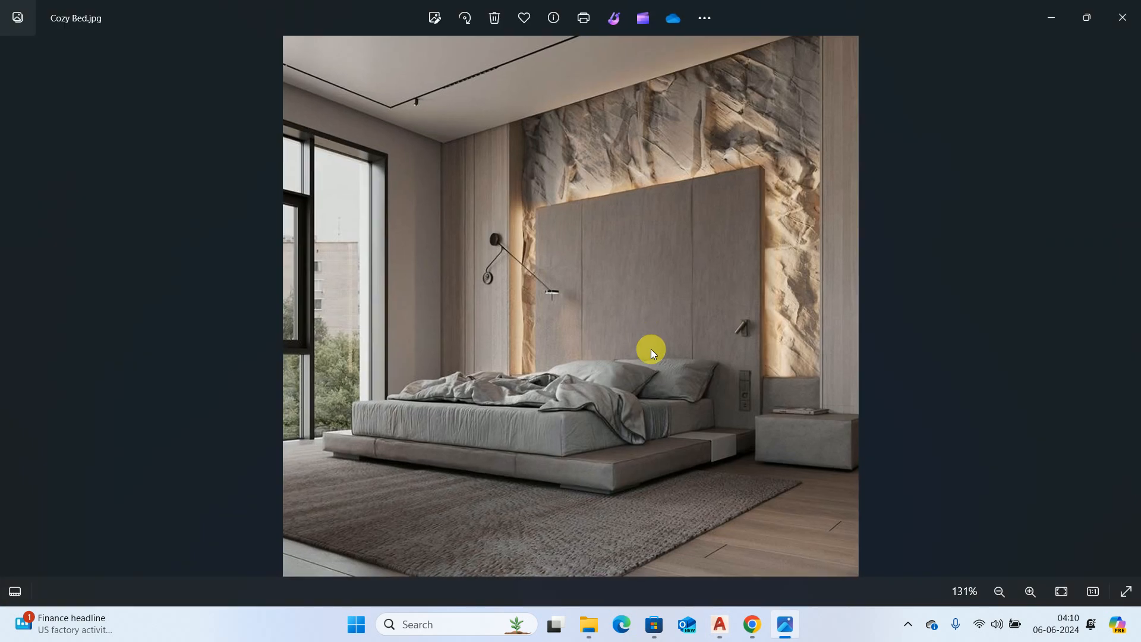
{"action": "key", "text": "alt+Tab"}
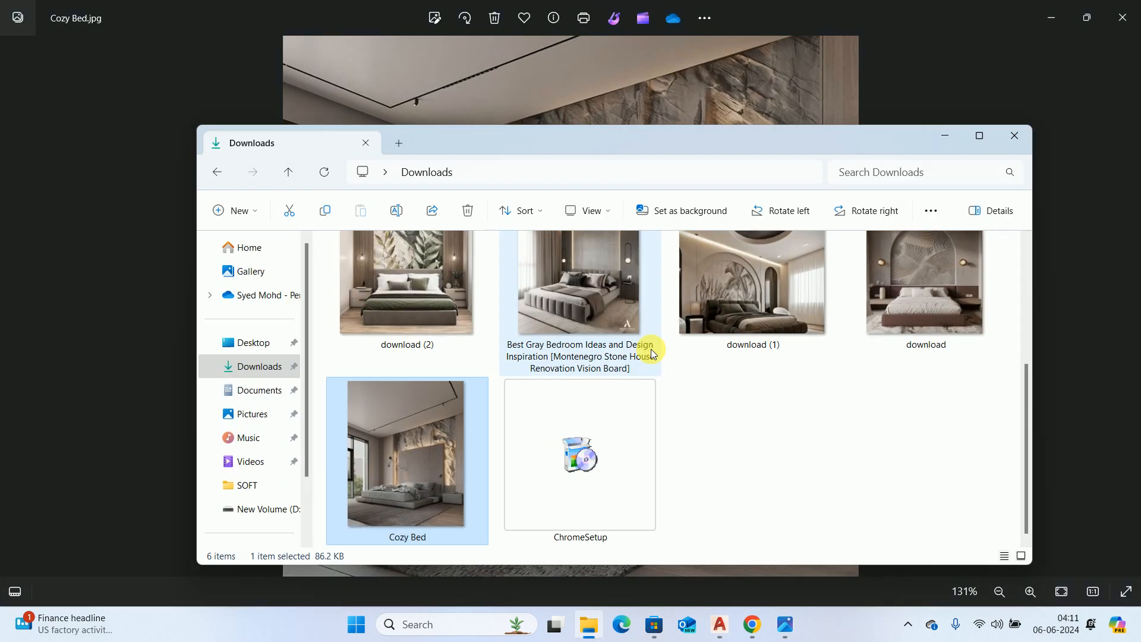
{"action": "key", "text": "alt+Tab"}
{"action": "key", "text": "alt+Tab"}
{"action": "key", "text": "alt+Tab"}
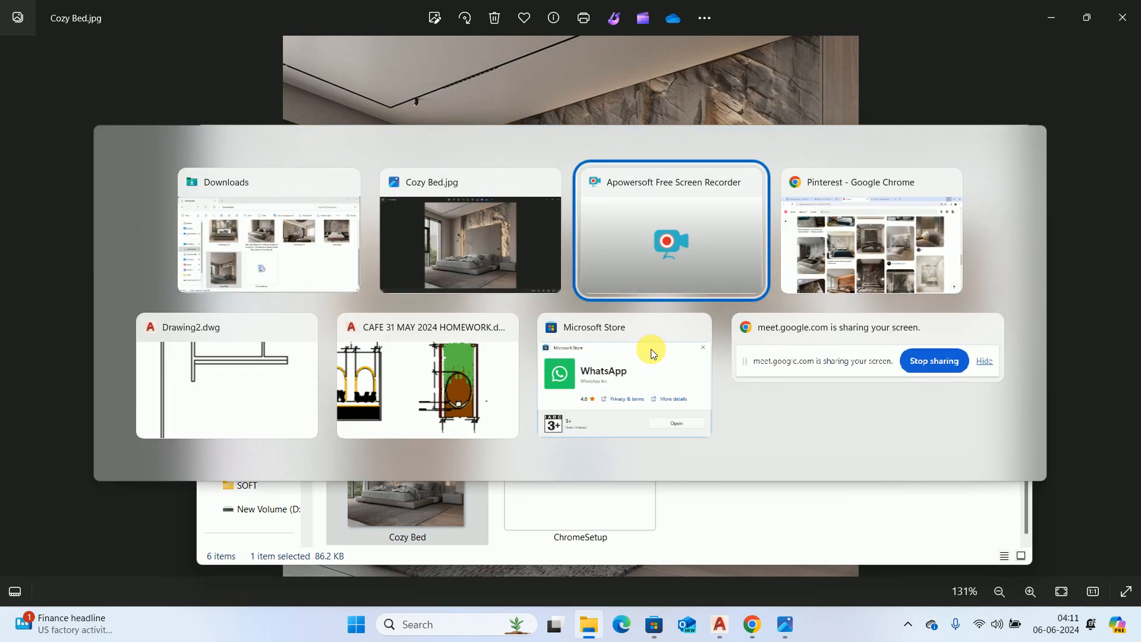
{"action": "key", "text": "alt+Tab"}
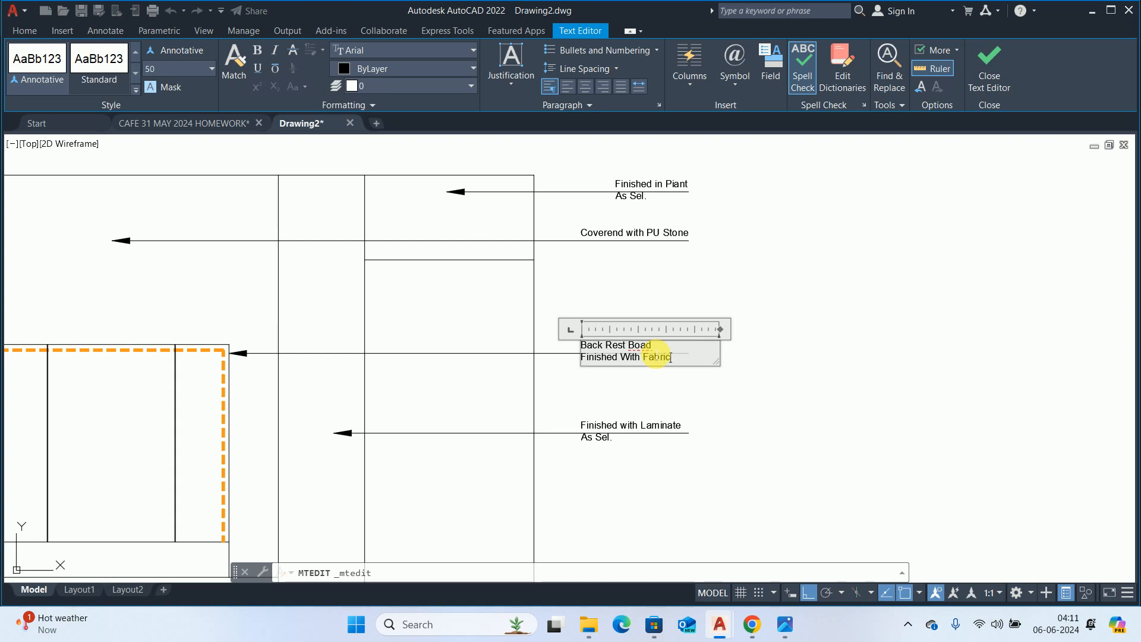
{"action": "key", "text": "Return"}
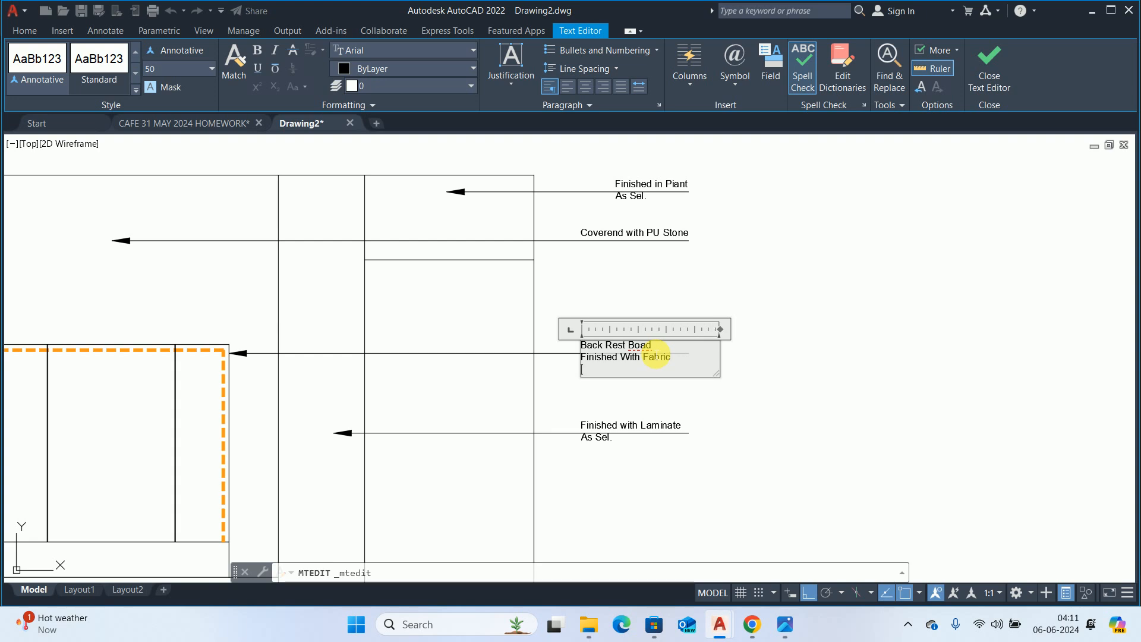
{"action": "type", "text": "As Sel."}
{"action": "left_click", "coordinate": [797, 426]}
- Adjust the width of the back rest note's text box with its stretch grip
{"action": "left_click", "coordinate": [683, 357]}
{"action": "middle_click_drag", "start_coordinate": [683, 357], "coordinate": [462, 364]}
{"action": "scroll", "coordinate": [496, 360], "scroll_direction": "up", "scroll_amount": 2}
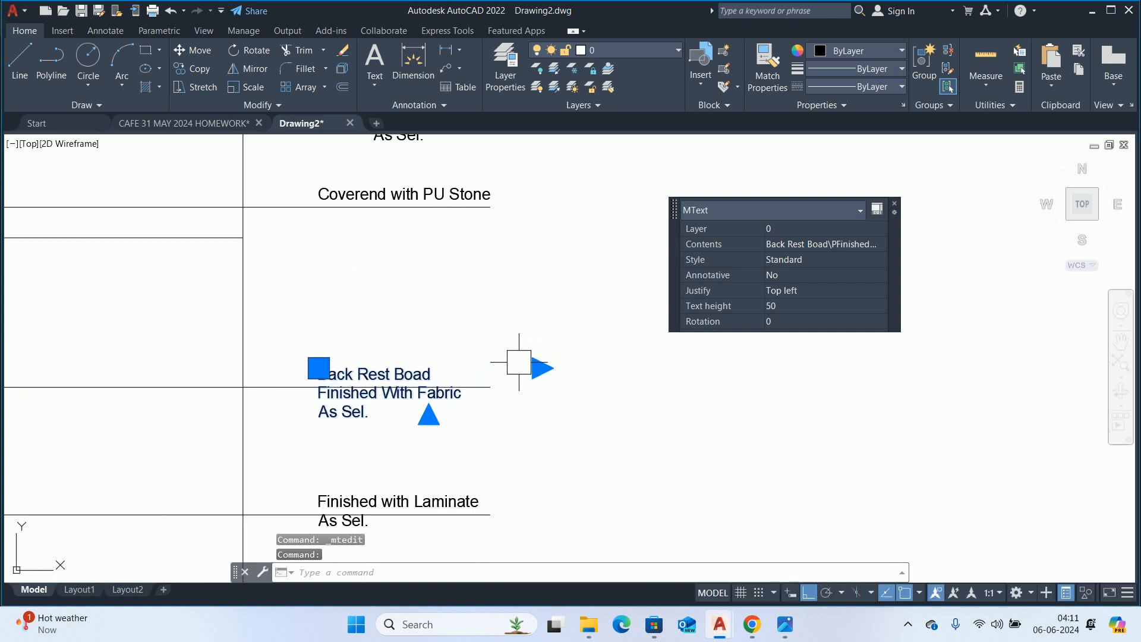
{"action": "left_click", "coordinate": [540, 367]}
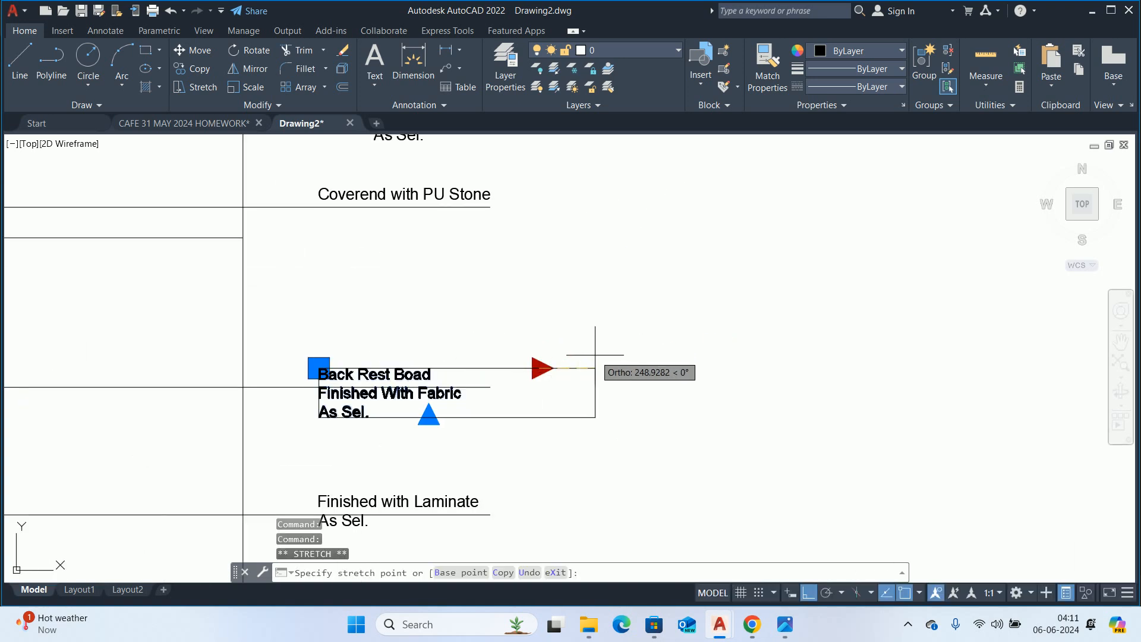
{"action": "left_click", "coordinate": [554, 349]}
{"action": "key", "text": "Escape"}
{"action": "left_click", "coordinate": [445, 365]}
{"action": "key", "text": "Escape"}
{"action": "key", "text": "Escape"}
- Join "Finished With Fabric" onto the "Back Rest Boad" line of the note and narrow its text box slightly
{"action": "double_click", "coordinate": [397, 400]}
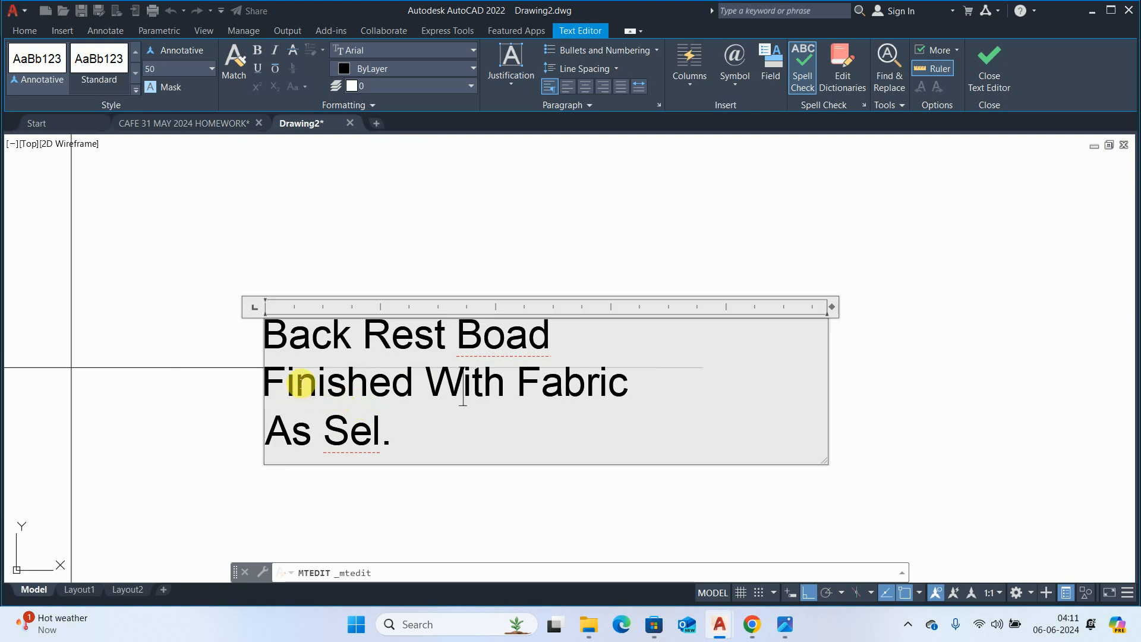
{"action": "key", "text": "BackSpace"}
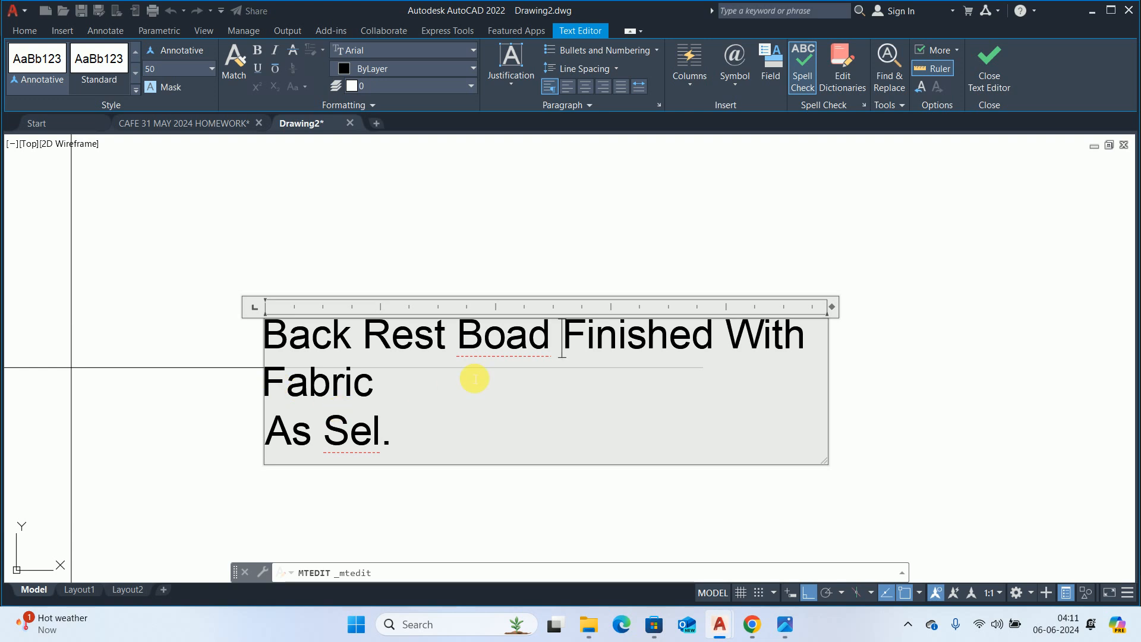
{"action": "left_click_drag", "start_coordinate": [833, 306], "coordinate": [803, 310]}
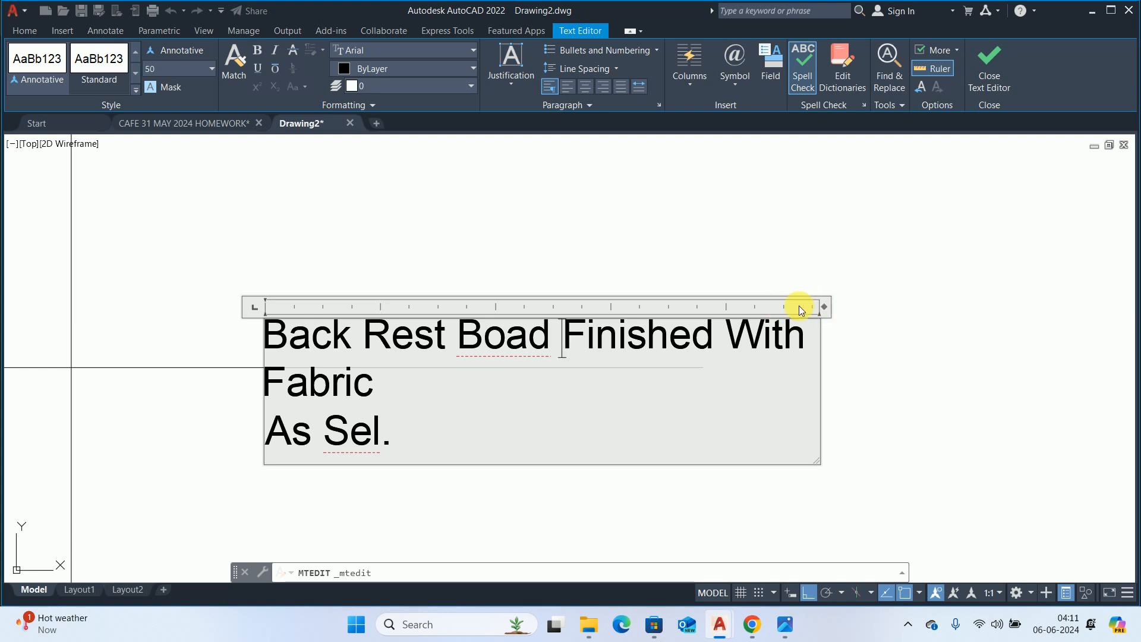
{"action": "key", "text": "Escape"}
- Narrow the back rest note's text box so the first line wraps after "Finished"
{"action": "left_click", "coordinate": [609, 313]}
{"action": "double_click", "coordinate": [648, 336]}
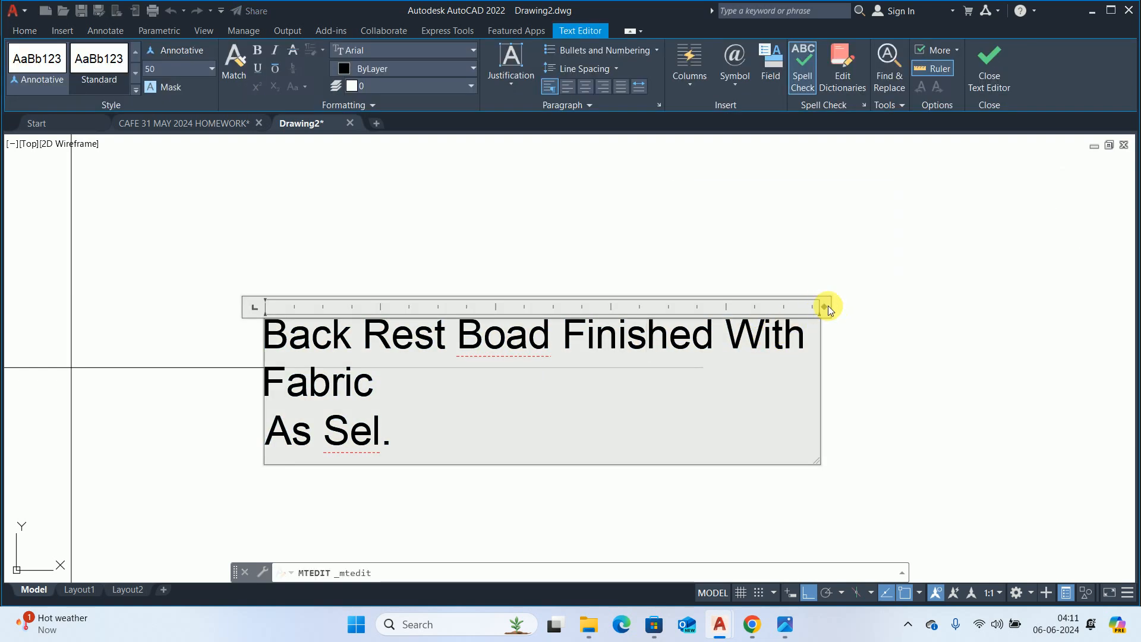
{"action": "left_click_drag", "start_coordinate": [831, 309], "coordinate": [720, 316]}
{"action": "left_click", "coordinate": [844, 384]}
{"action": "key", "text": "Escape"}
{"action": "key", "text": "Escape"}
{"action": "key", "text": "Escape"}
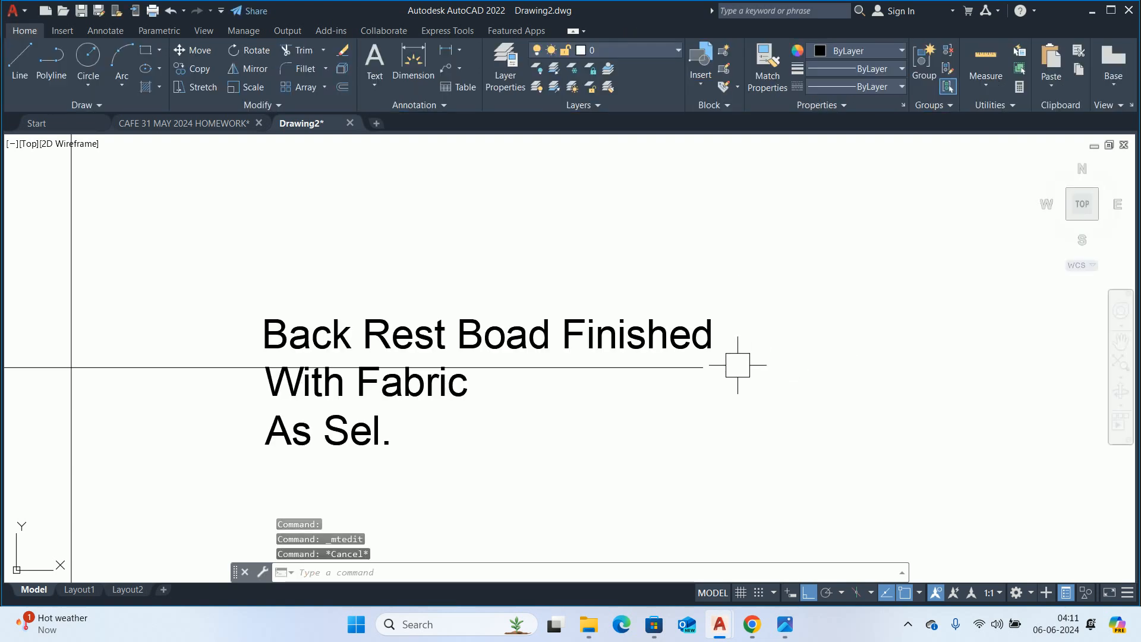
- Draw a leader from the headboard's dashed light line to the end of the notes column, between the back rest and laminate leaders
{"action": "scroll", "coordinate": [573, 415], "scroll_direction": "down", "scroll_amount": 8}
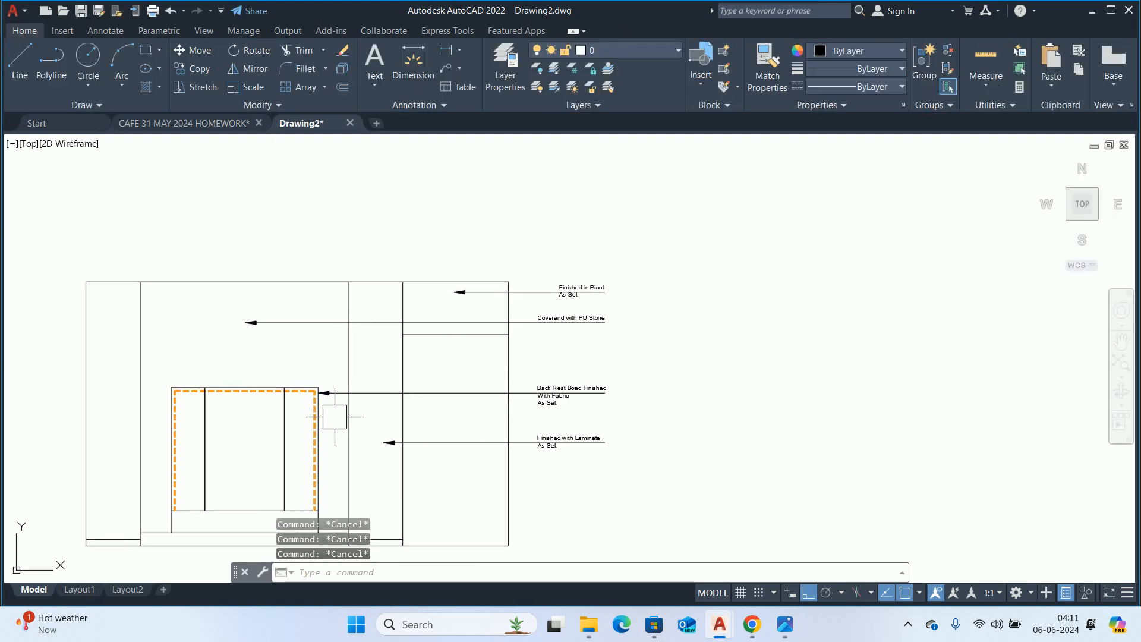
{"action": "type", "text": "le"}
{"action": "key", "text": "Return"}
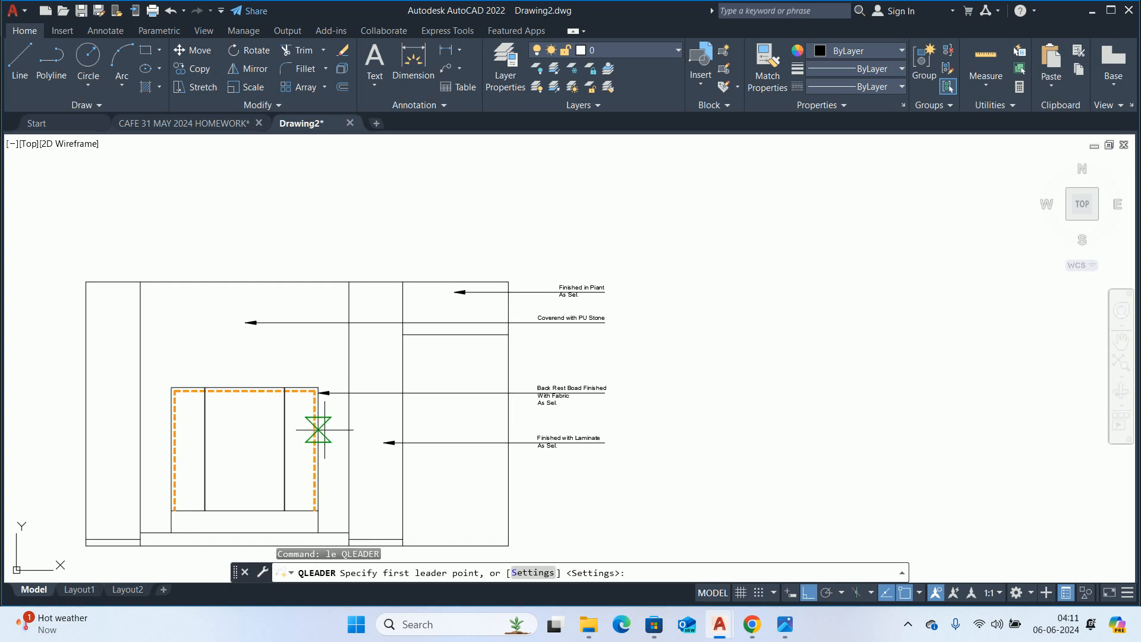
{"action": "scroll", "coordinate": [325, 427], "scroll_direction": "up", "scroll_amount": 4}
{"action": "left_click", "coordinate": [285, 412]}
{"action": "scroll", "coordinate": [696, 413], "scroll_direction": "down", "scroll_amount": 4}
{"action": "middle_click_drag", "start_coordinate": [713, 414], "coordinate": [256, 396]}
{"action": "scroll", "coordinate": [534, 386], "scroll_direction": "up", "scroll_amount": 2}
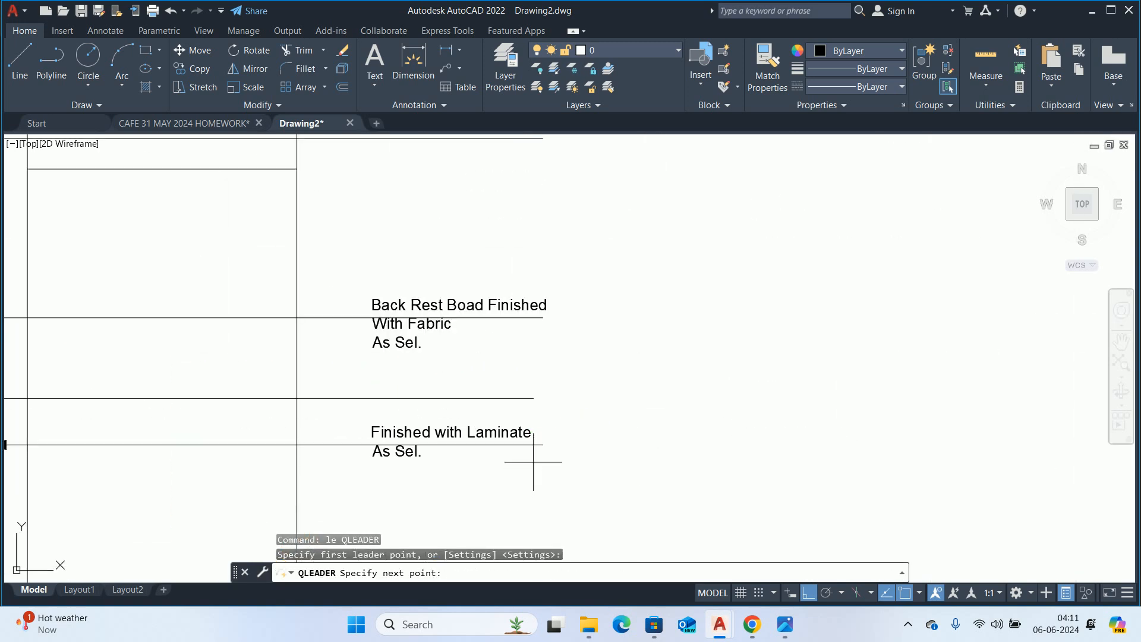
{"action": "key", "text": "Escape"}
{"action": "key", "text": "Escape"}
{"action": "key", "text": "Escape"}
- Draw a leader from the headboard's right panel joint to the end of the notes column, below the laminate leader
{"action": "scroll", "coordinate": [435, 385], "scroll_direction": "down", "scroll_amount": 4}
{"action": "mouse_move", "coordinate": [435, 386]}
{"action": "middle_mouse_down"}
{"action": "mouse_move", "coordinate": [457, 340]}
{"action": "mouse_move", "coordinate": [504, 291]}
{"action": "middle_mouse_up"}
{"action": "type", "text": "le"}
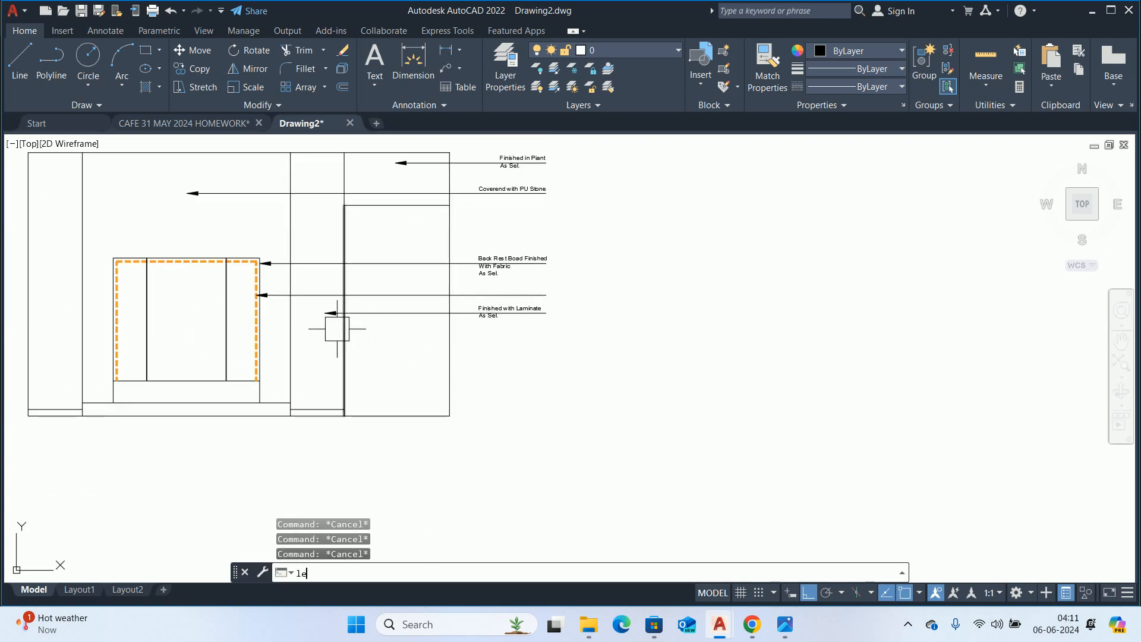
{"action": "key", "text": "Return"}
{"action": "scroll", "coordinate": [238, 350], "scroll_direction": "up", "scroll_amount": 4}
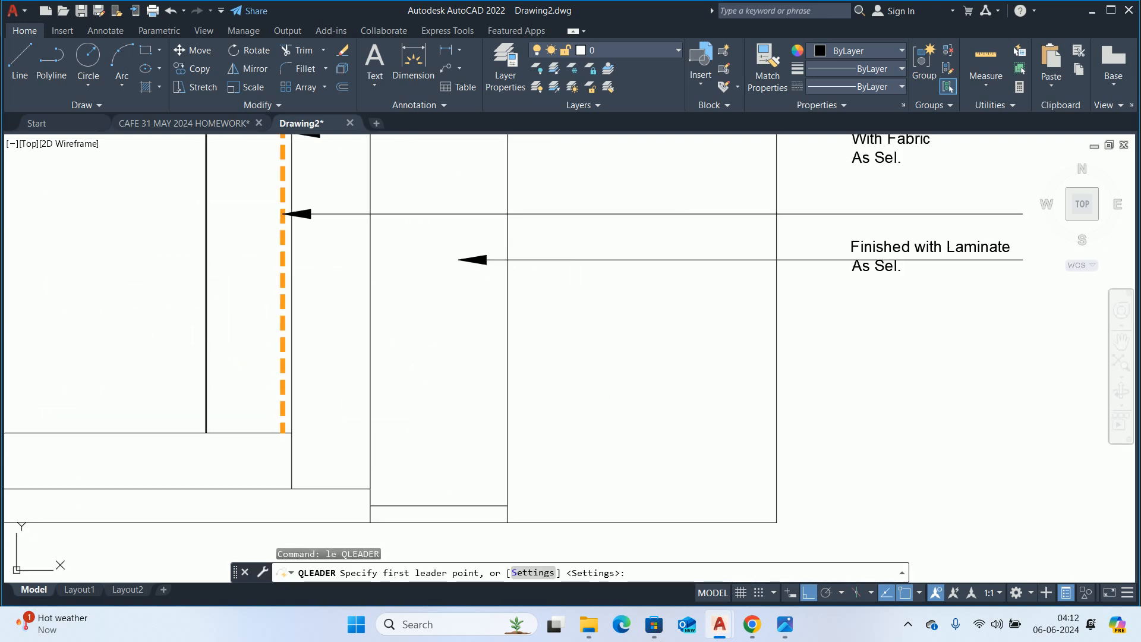
{"action": "left_click", "coordinate": [206, 349]}
{"action": "scroll", "coordinate": [237, 339], "scroll_direction": "down", "scroll_amount": 2}
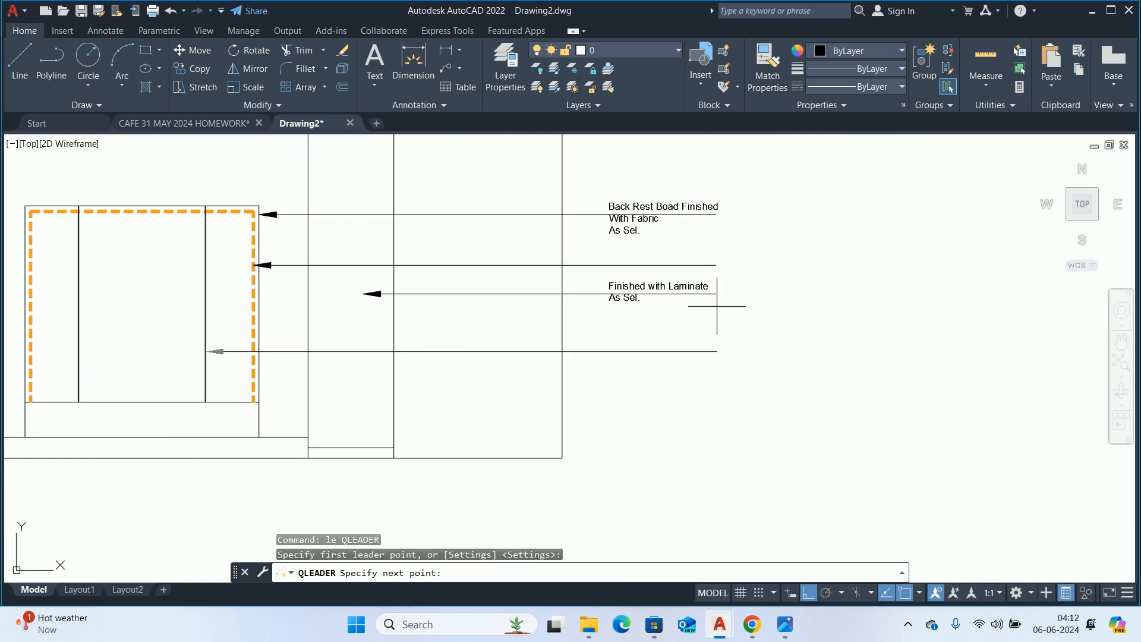
{"action": "left_click", "coordinate": [715, 333]}
{"action": "key", "text": "Escape"}
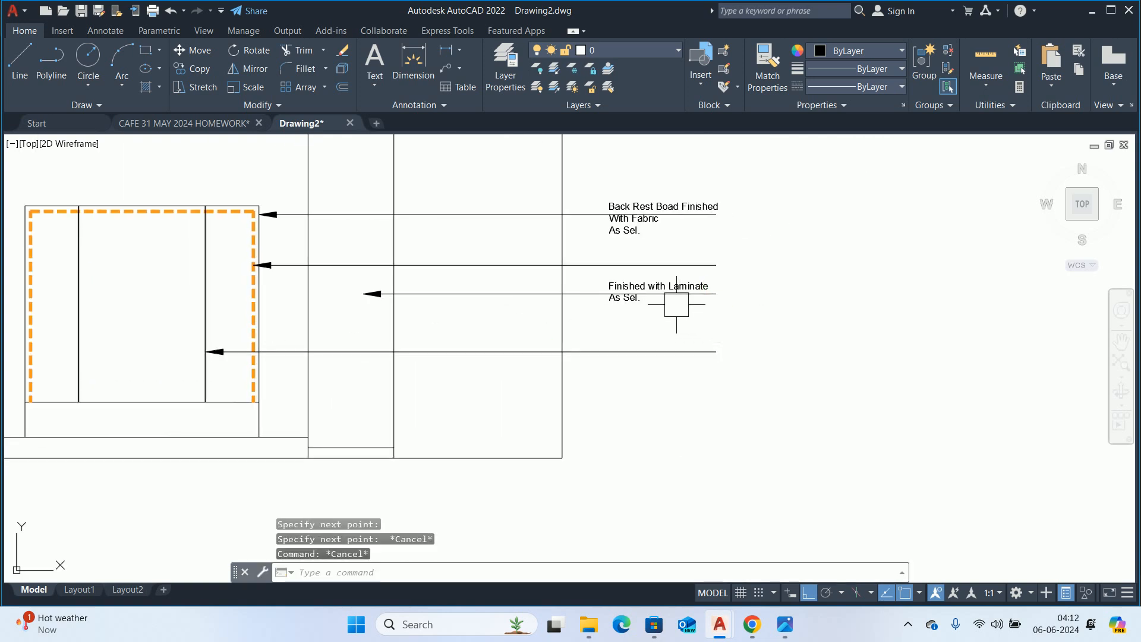
- Copy the "Coverend with PU Stone" note onto the end of the light line's leader
{"action": "middle_click_drag", "start_coordinate": [684, 292], "coordinate": [651, 395]}
{"action": "type", "text": "co"}
{"action": "key", "text": "Return"}
{"action": "scroll", "coordinate": [619, 297], "scroll_direction": "up", "scroll_amount": 2}
{"action": "scroll", "coordinate": [620, 298], "scroll_direction": "up", "scroll_amount": 2}
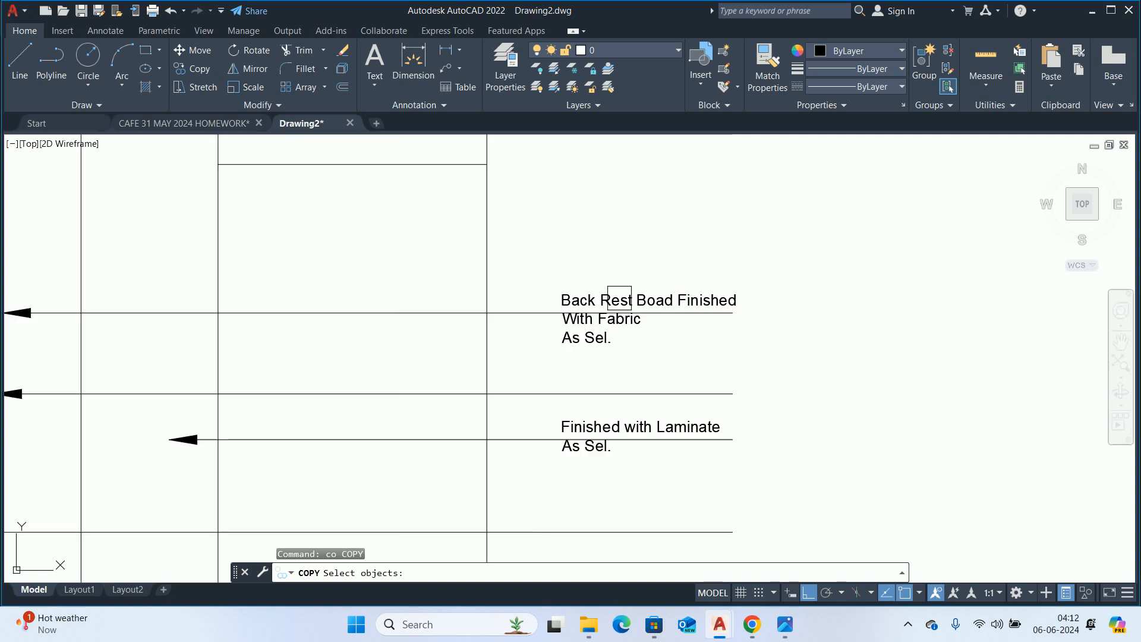
{"action": "scroll", "coordinate": [619, 298], "scroll_direction": "down", "scroll_amount": 5}
{"action": "left_click", "coordinate": [631, 231]}
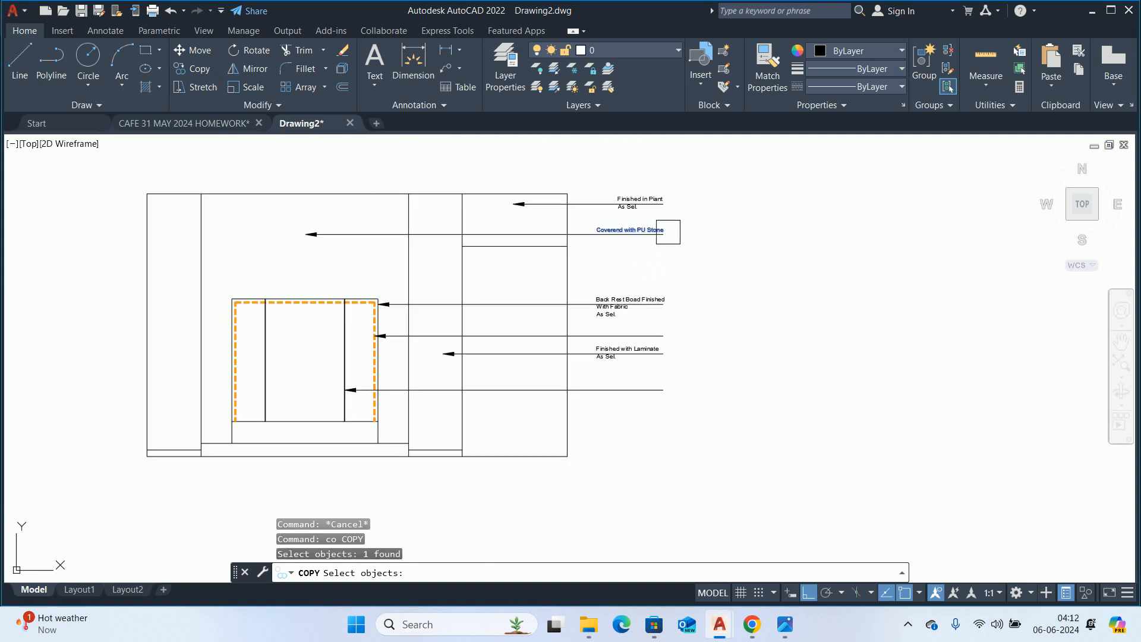
{"action": "key", "text": "Return"}
{"action": "scroll", "coordinate": [666, 234], "scroll_direction": "up", "scroll_amount": 2}
{"action": "left_click", "coordinate": [661, 234]}
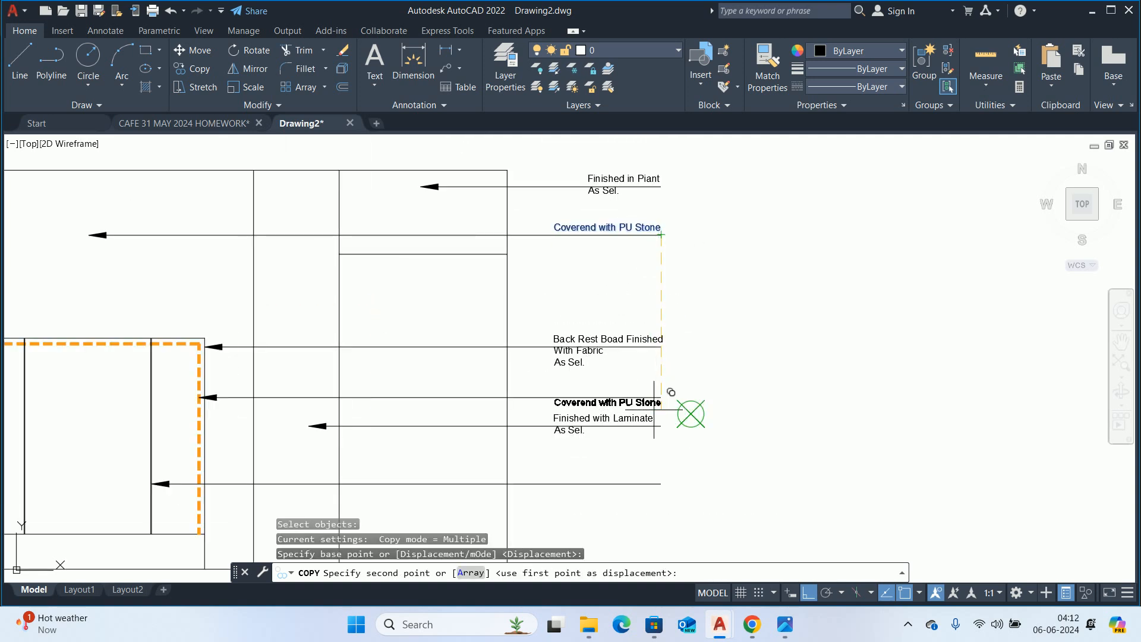
{"action": "left_click", "coordinate": [660, 397]}
{"action": "key", "text": "Escape"}
- Replace the text of the copied note on the light line's leader with "LED Light"
{"action": "left_click", "coordinate": [605, 405]}
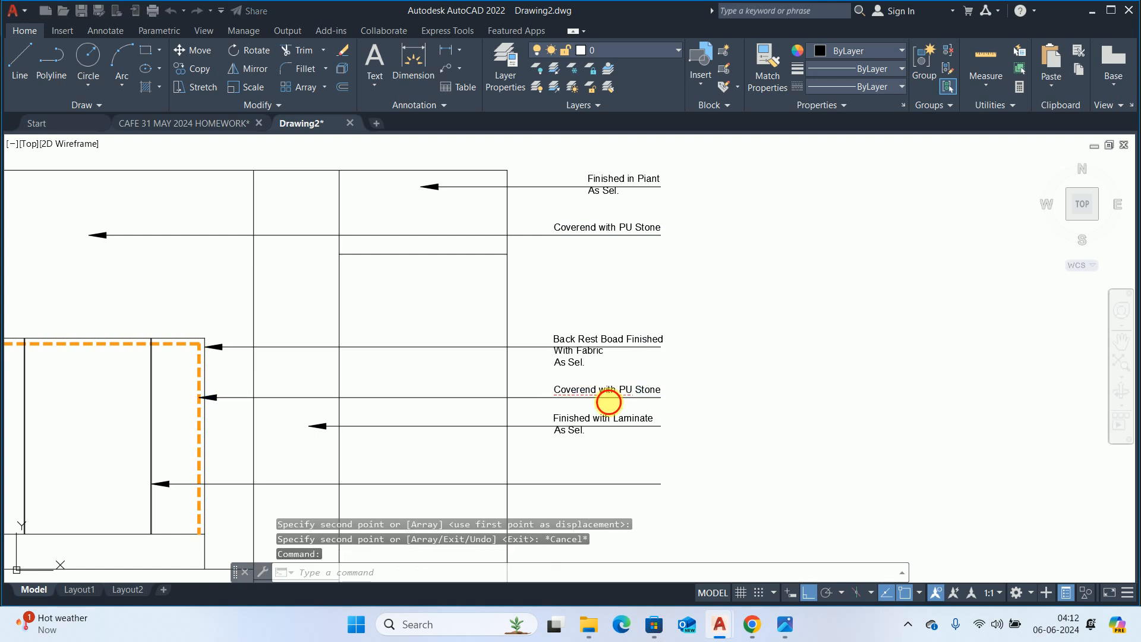
{"action": "double_click", "coordinate": [608, 402]}
{"action": "key", "text": "ctrl+a"}
{"action": "type", "text": "LED Light"}
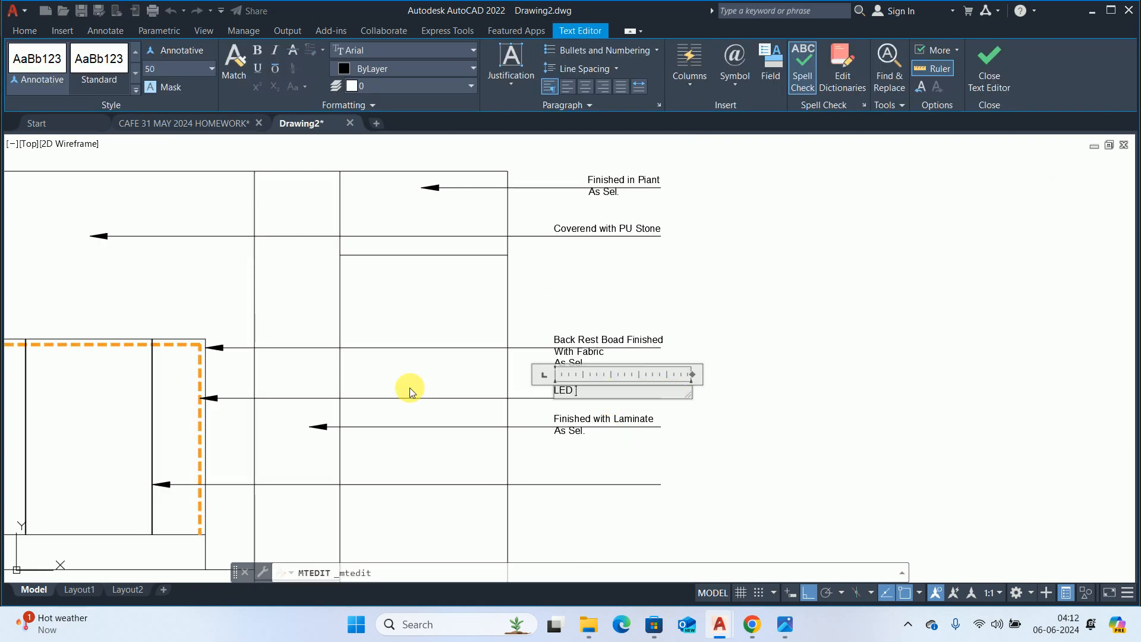
{"action": "left_click", "coordinate": [688, 453]}
- Move the "LED Light" note horizontally to the right so it sits at the end of its leader
{"action": "type", "text": "m"}
{"action": "key", "text": "Return"}
{"action": "left_click", "coordinate": [617, 401]}
{"action": "key", "text": "Escape"}
{"action": "key", "text": "Return"}
{"action": "left_click", "coordinate": [572, 393]}
{"action": "key", "text": "Return"}
{"action": "left_click", "coordinate": [728, 432]}
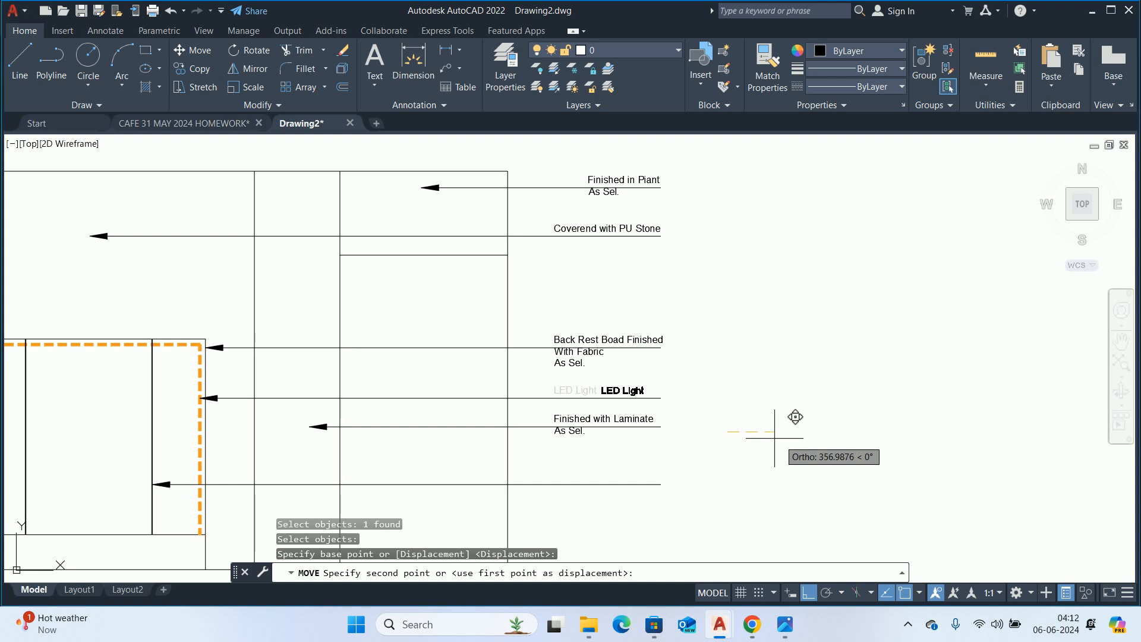
{"action": "left_click", "coordinate": [788, 433]}
{"action": "key", "text": "Escape"}
{"action": "key", "text": "Escape"}
- Copy the "LED Light" note straight down onto the panel joint's leader
{"action": "type", "text": "co"}
{"action": "key", "text": "Return"}
{"action": "left_click", "coordinate": [630, 396]}
{"action": "key", "text": "Return"}
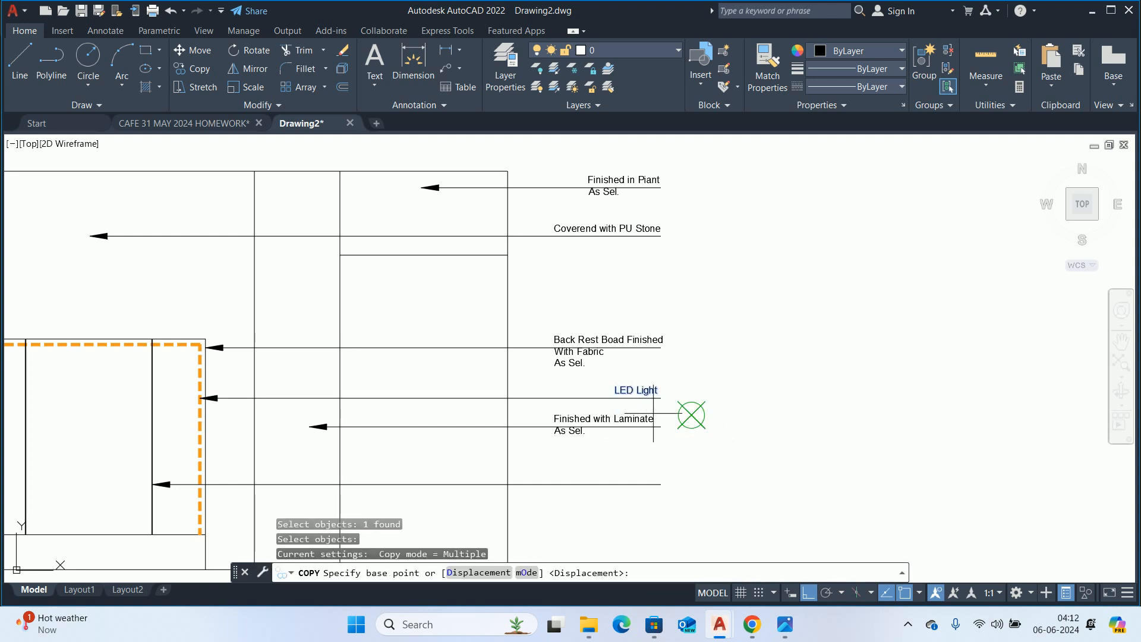
{"action": "left_click", "coordinate": [648, 397]}
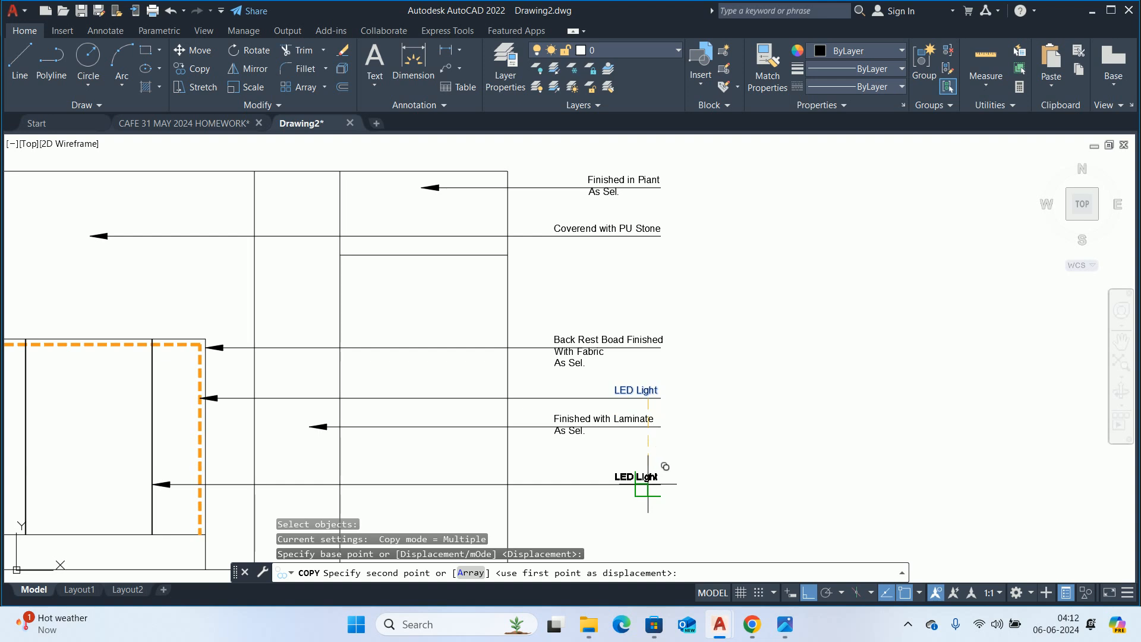
{"action": "left_click", "coordinate": [648, 484]}
{"action": "key", "text": "Escape"}
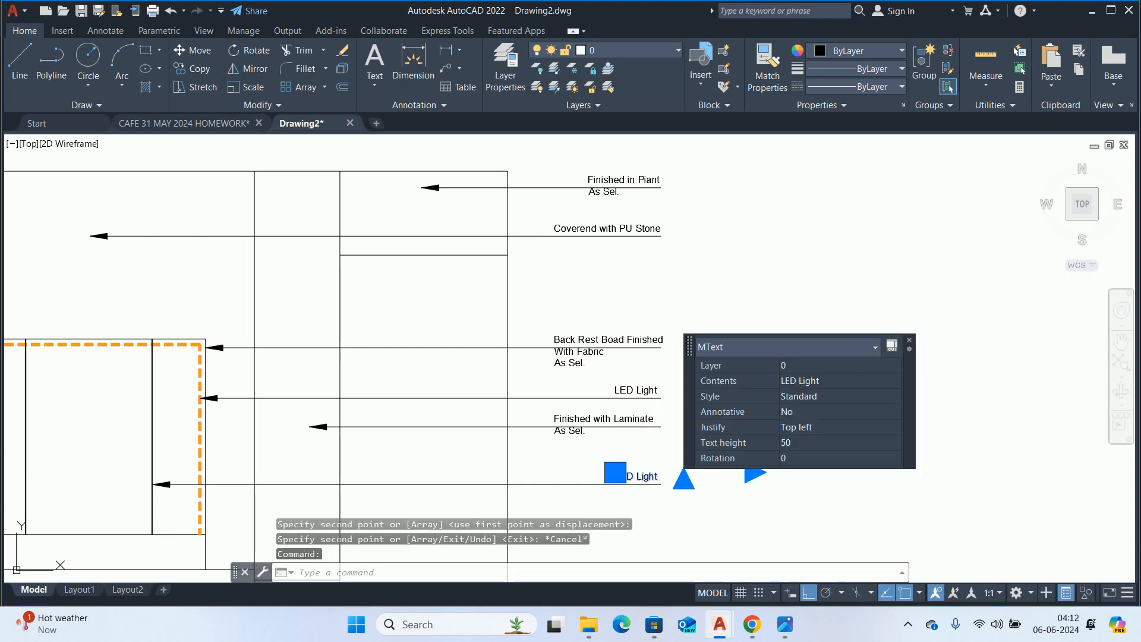
- Rewrite the note on the panel joint's leader as "C Type Groove" with a second line "5mm X 5mm"
{"action": "double_click", "coordinate": [647, 478]}
{"action": "left_click_drag", "start_coordinate": [683, 484], "coordinate": [578, 464]}
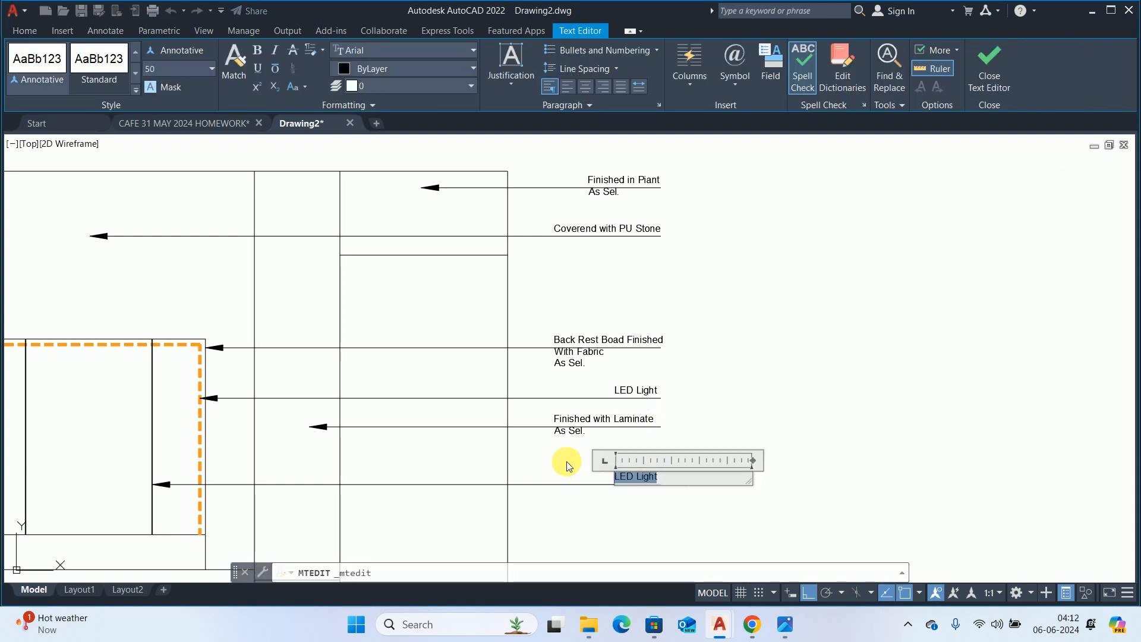
{"action": "type", "text": "C"}
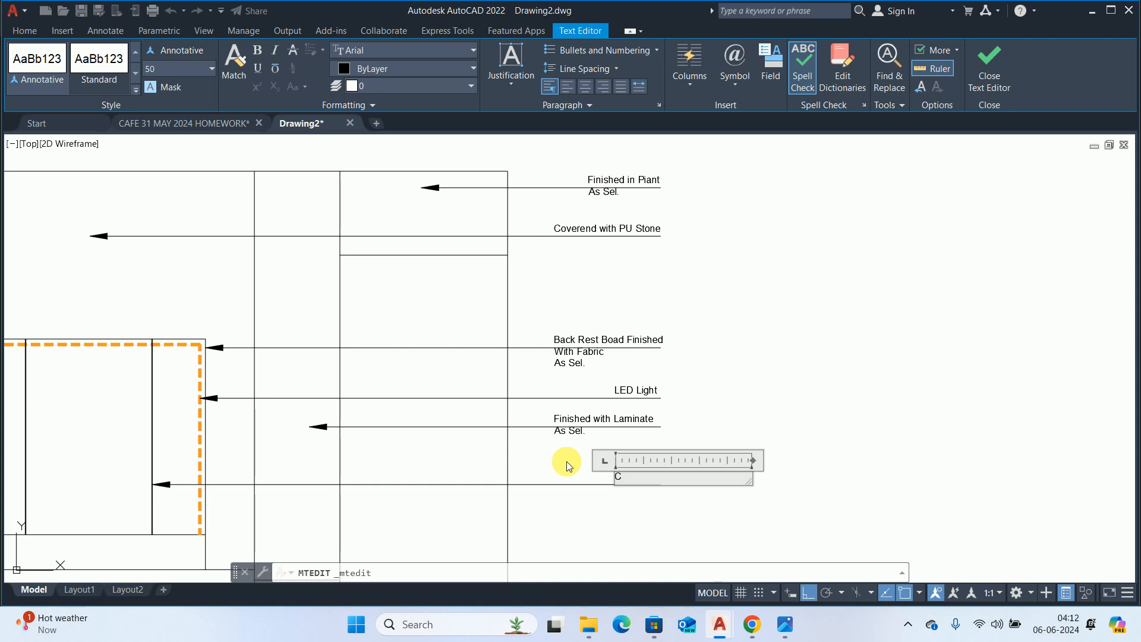
{"action": "type", "text": "ove"}
{"action": "key", "text": "BackSpace"}
{"action": "key", "text": "BackSpace"}
{"action": "key", "text": "BackSpace"}
{"action": "key", "text": "BackSpace"}
{"action": "key", "text": "BackSpace"}
{"action": "type", "text": "Type Groove"}
{"action": "key", "text": "Return"}
{"action": "type", "text": "5mm"}
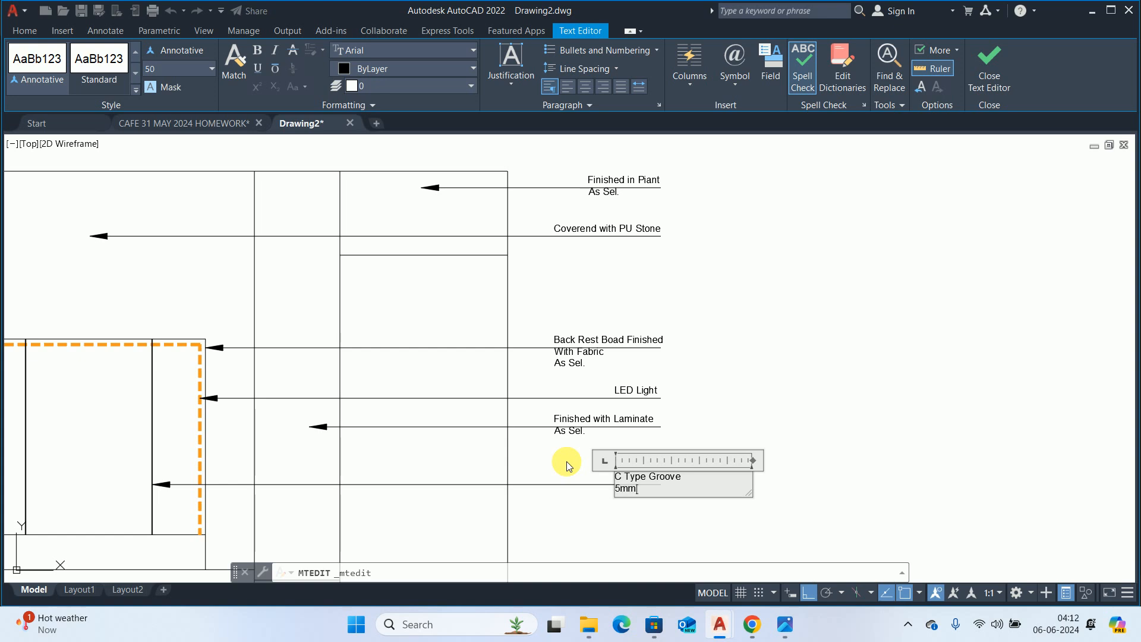
{"action": "type", "text": " X 5mm"}
{"action": "left_click", "coordinate": [795, 407]}
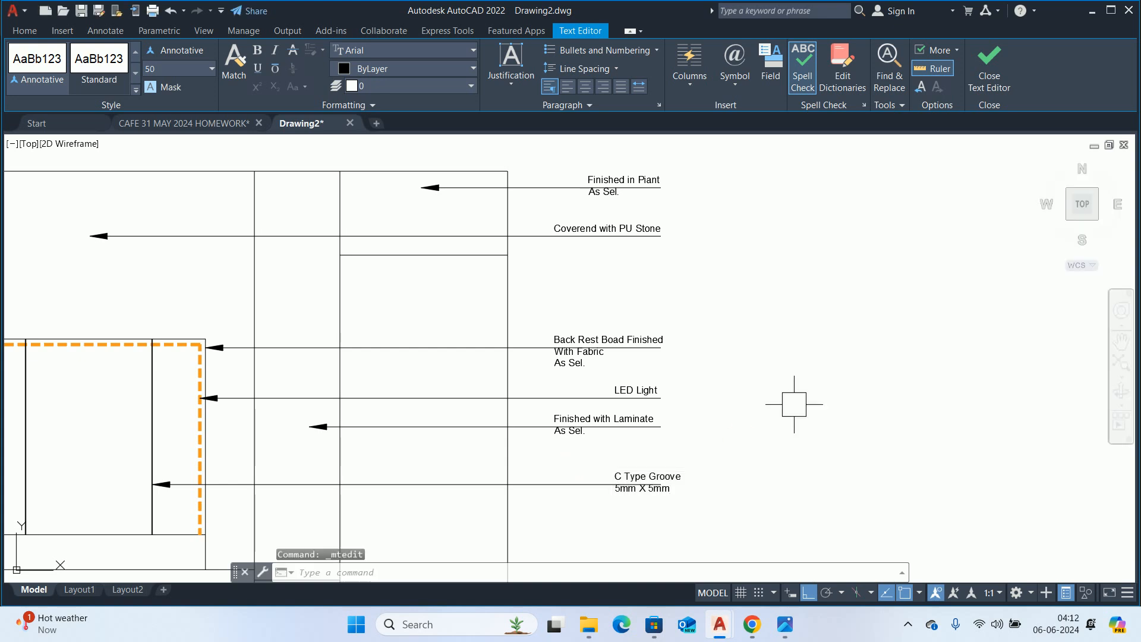
{"action": "key", "text": "Escape"}
{"action": "key", "text": "Escape"}
{"action": "key", "text": "Escape"}
{"action": "scroll", "coordinate": [517, 484], "scroll_direction": "down", "scroll_amount": 2}
{"action": "scroll", "coordinate": [525, 489], "scroll_direction": "up", "scroll_amount": 3}
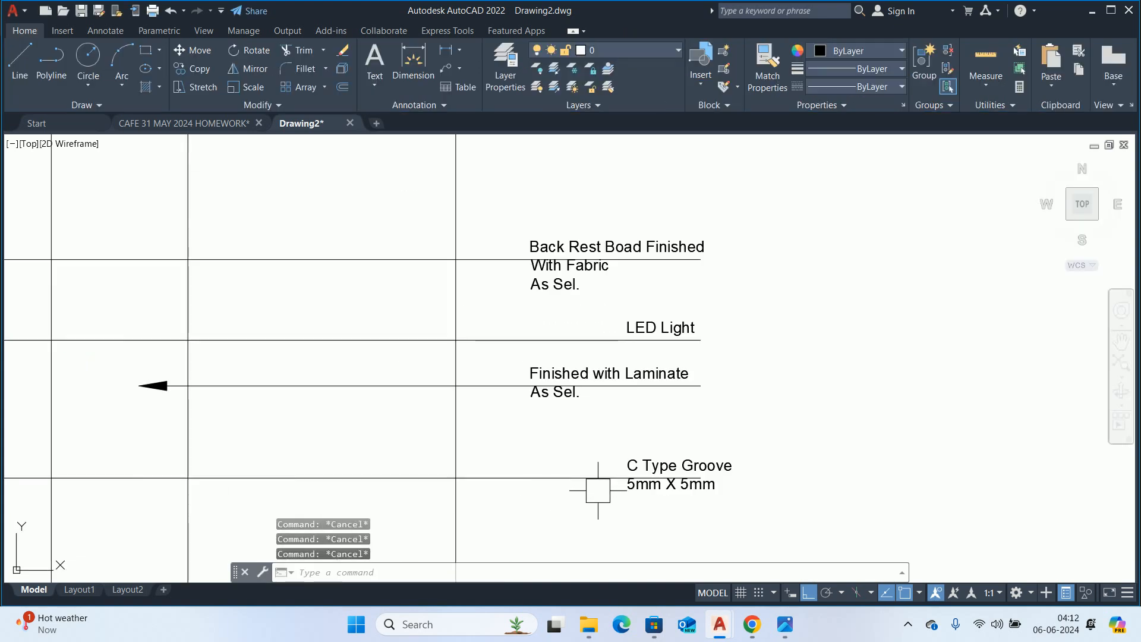
{"action": "type", "text": "m"}
{"action": "key", "text": "Return"}
{"action": "scroll", "coordinate": [629, 469], "scroll_direction": "up", "scroll_amount": 2}
{"action": "left_click", "coordinate": [630, 464]}
{"action": "key", "text": "Return"}
{"action": "left_click", "coordinate": [575, 387]}
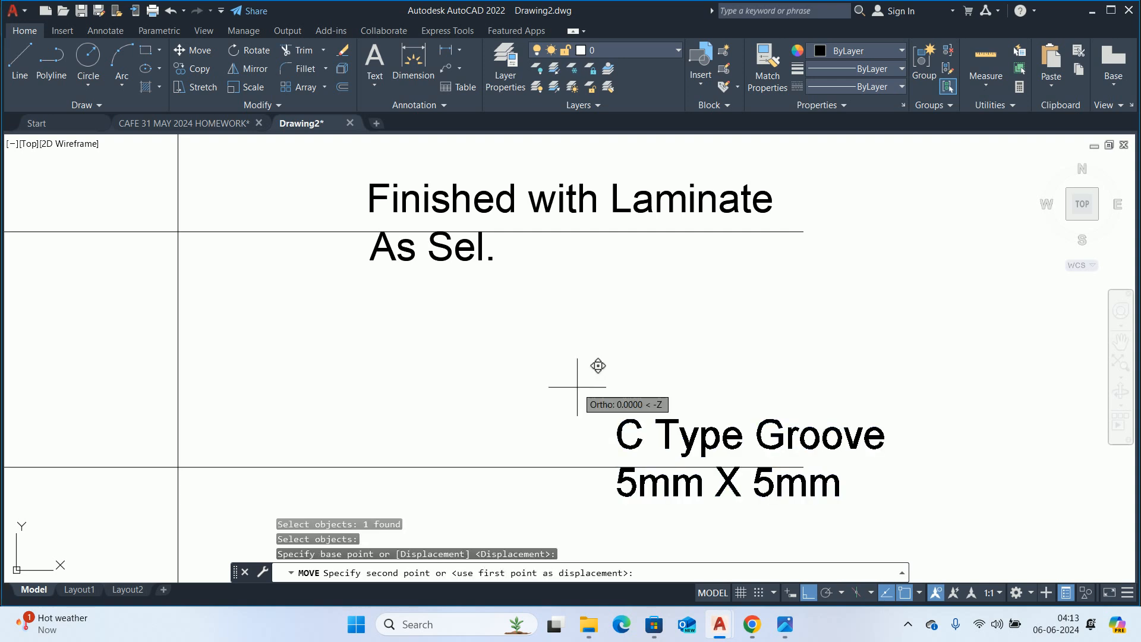
{"action": "key", "text": "Escape"}
{"action": "key", "text": "Escape"}
{"action": "scroll", "coordinate": [574, 395], "scroll_direction": "down", "scroll_amount": 5}
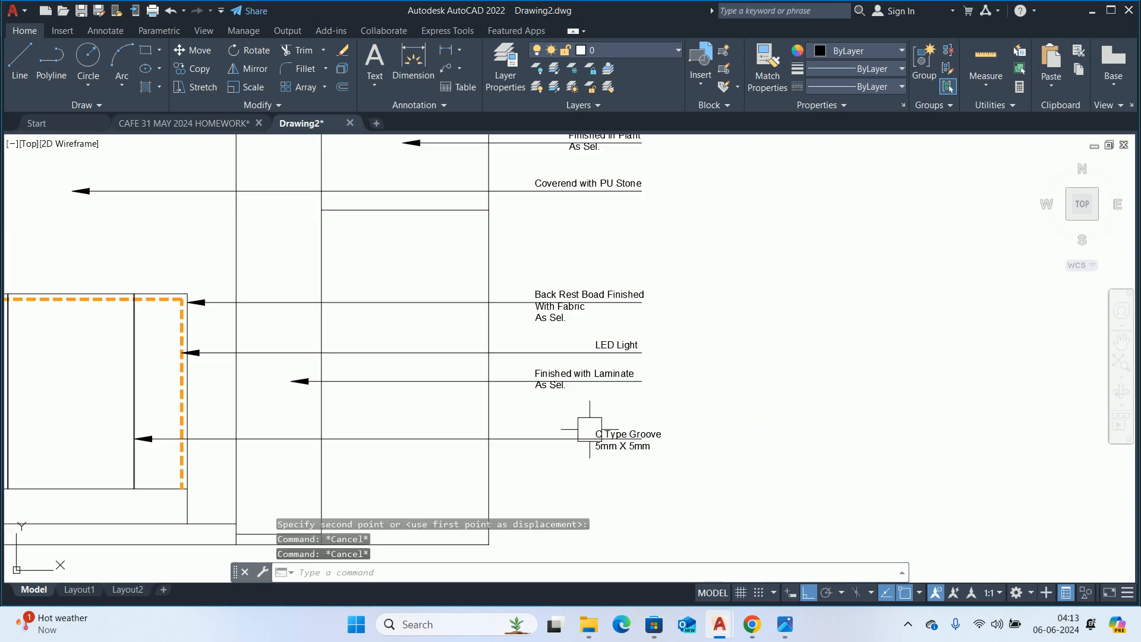
{"action": "key", "text": "Escape"}
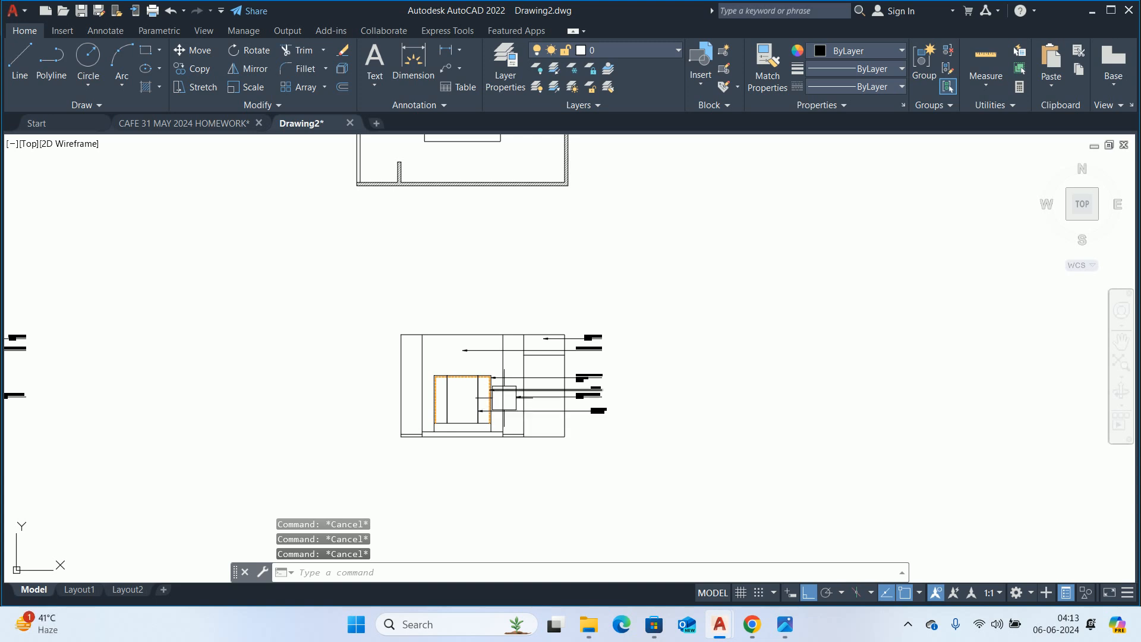
- Draw a leader from the elevation's left side panel to the end of the notes column, between the PU stone and back rest leaders
{"action": "scroll", "coordinate": [504, 397], "scroll_direction": "up", "scroll_amount": 3}
{"action": "scroll", "coordinate": [494, 397], "scroll_direction": "up", "scroll_amount": 2}
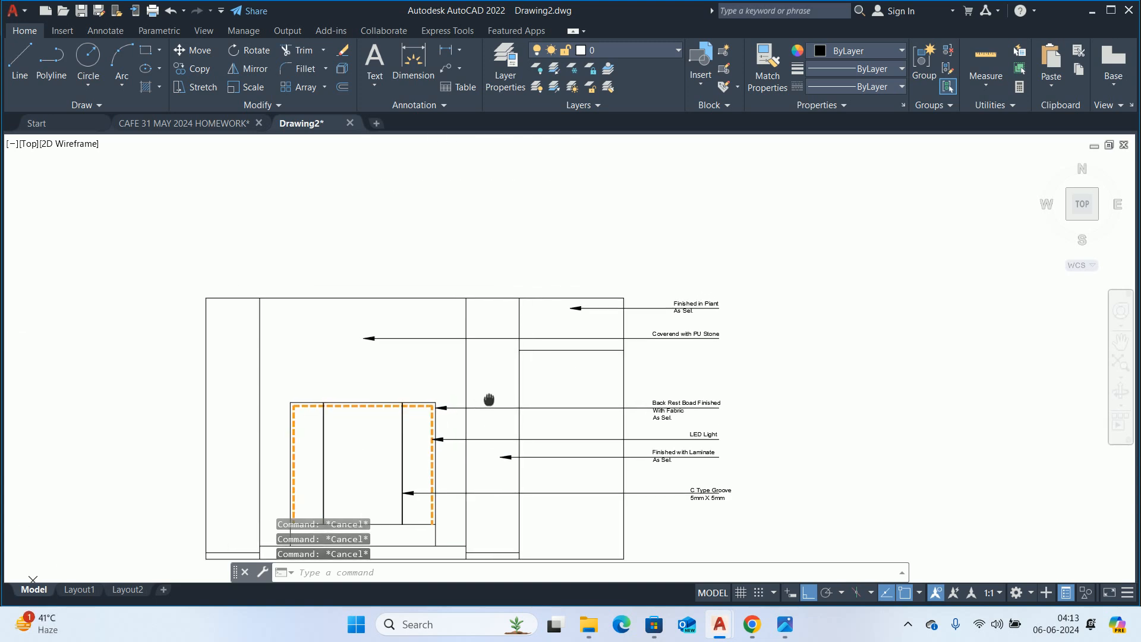
{"action": "type", "text": "le"}
{"action": "key", "text": "Return"}
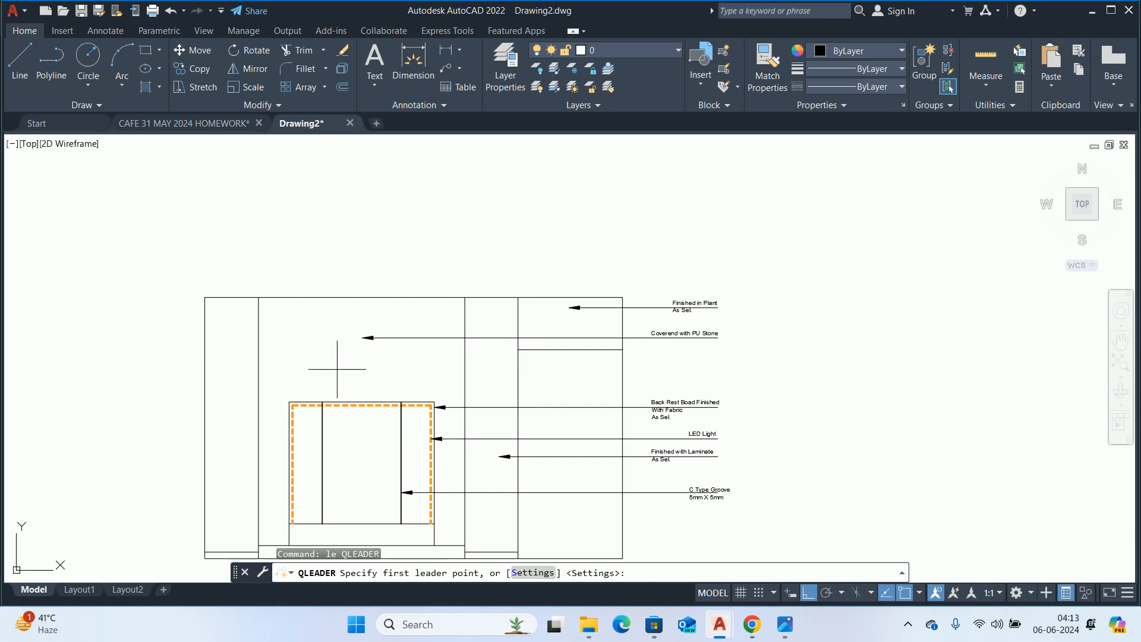
{"action": "left_click", "coordinate": [235, 378]}
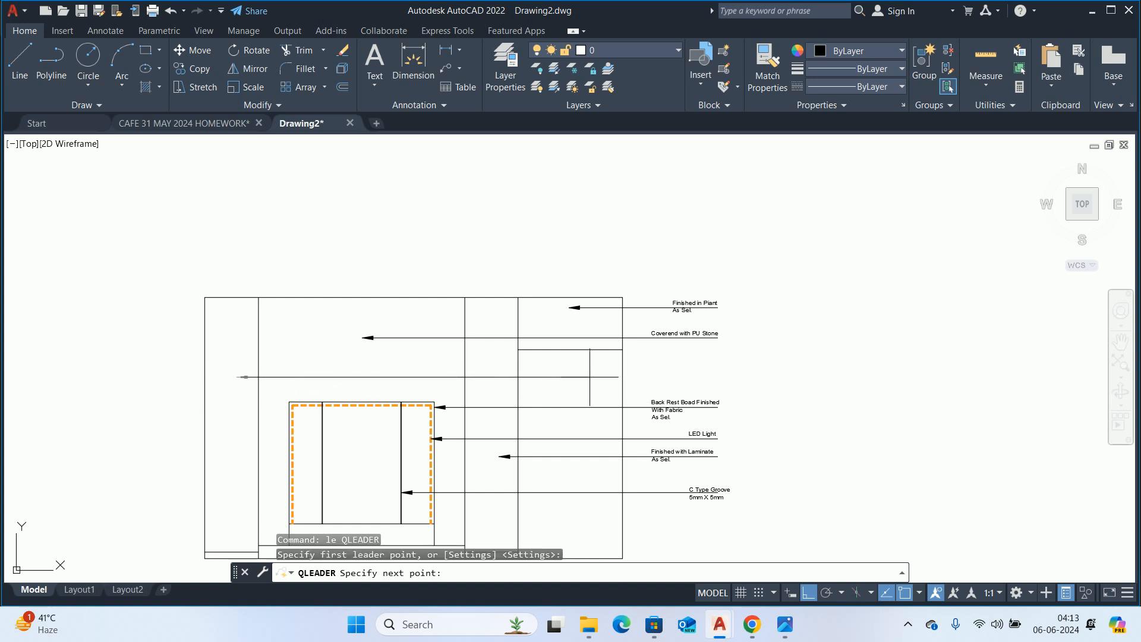
{"action": "scroll", "coordinate": [698, 401], "scroll_direction": "up", "scroll_amount": 5}
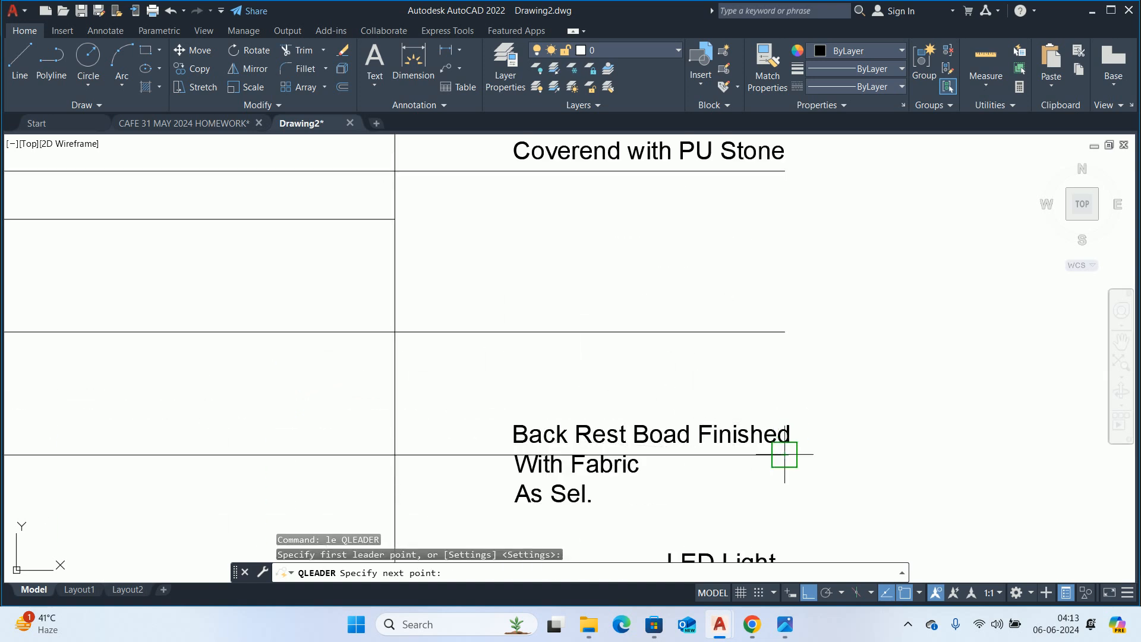
{"action": "key", "text": "Escape"}
{"action": "key", "text": "Escape"}
{"action": "key", "text": "Escape"}
{"action": "key", "text": "Escape"}
{"action": "scroll", "coordinate": [721, 382], "scroll_direction": "down", "scroll_amount": 6}
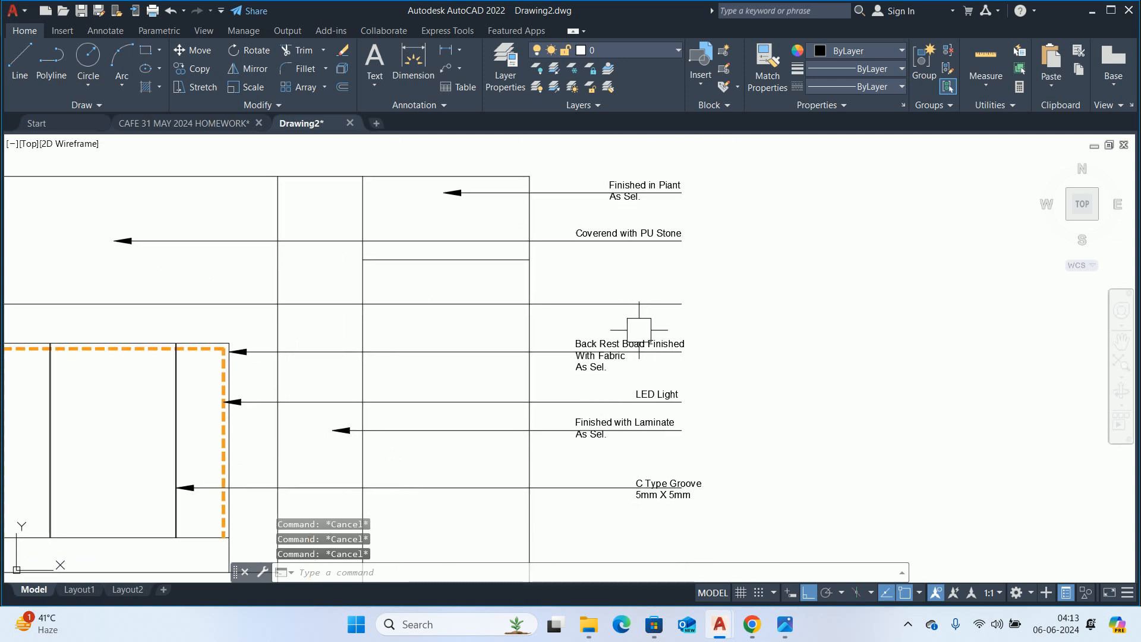
- Copy the "Finished with Laminate As Sel." note onto the end of the left side panel's leader
{"action": "type", "text": "ct o"}
{"action": "key", "text": "space"}
{"action": "left_click", "coordinate": [643, 399]}
{"action": "key", "text": "Escape"}
{"action": "key", "text": "space"}
{"action": "left_click", "coordinate": [640, 424]}
{"action": "key", "text": "space"}
{"action": "left_click", "coordinate": [682, 430]}
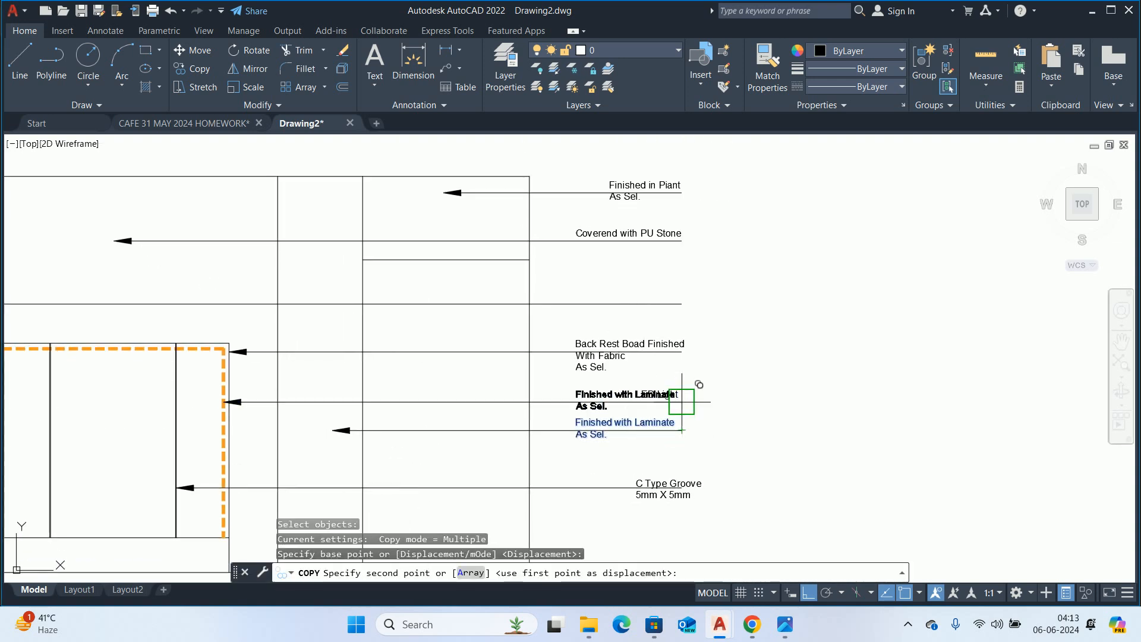
{"action": "left_click", "coordinate": [682, 303]}
{"action": "key", "text": "Escape"}
{"action": "key", "text": "Escape"}
{"action": "key", "text": "Escape"}
{"action": "scroll", "coordinate": [536, 404], "scroll_direction": "down", "scroll_amount": 5}
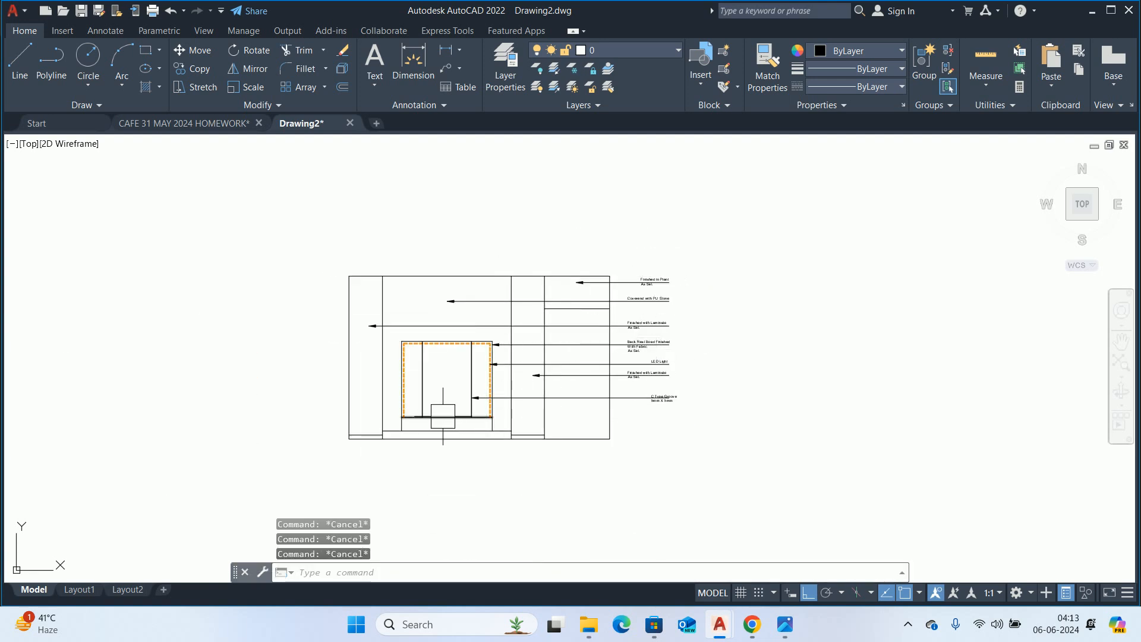
{"action": "scroll", "coordinate": [381, 417], "scroll_direction": "up", "scroll_amount": 4}
{"action": "middle_click_drag", "start_coordinate": [363, 435], "coordinate": [378, 443]}
{"action": "scroll", "coordinate": [501, 383], "scroll_direction": "down", "scroll_amount": 2}
{"action": "scroll", "coordinate": [502, 383], "scroll_direction": "down", "scroll_amount": 2}
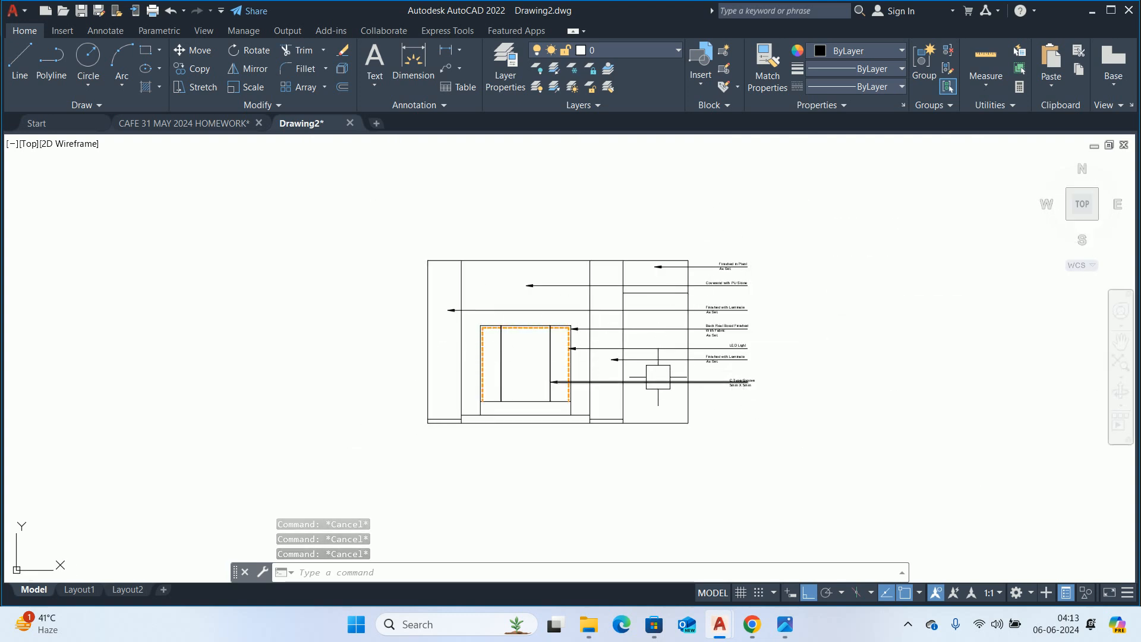
{"action": "key", "text": "Escape"}
{"action": "key", "text": "Escape"}
{"action": "key", "text": "Escape"}
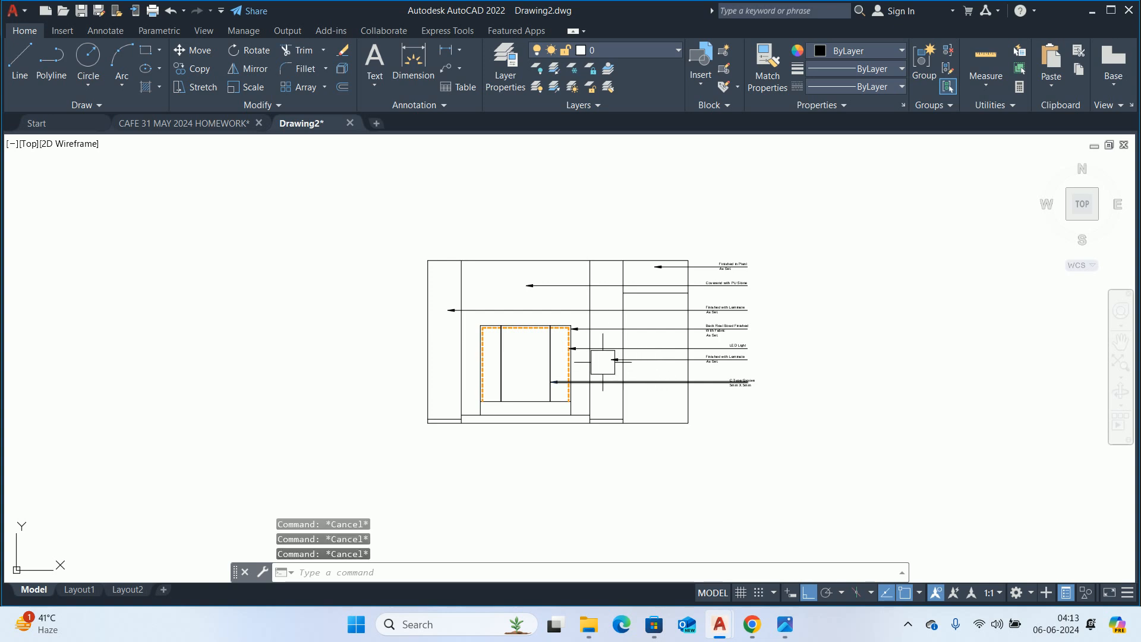
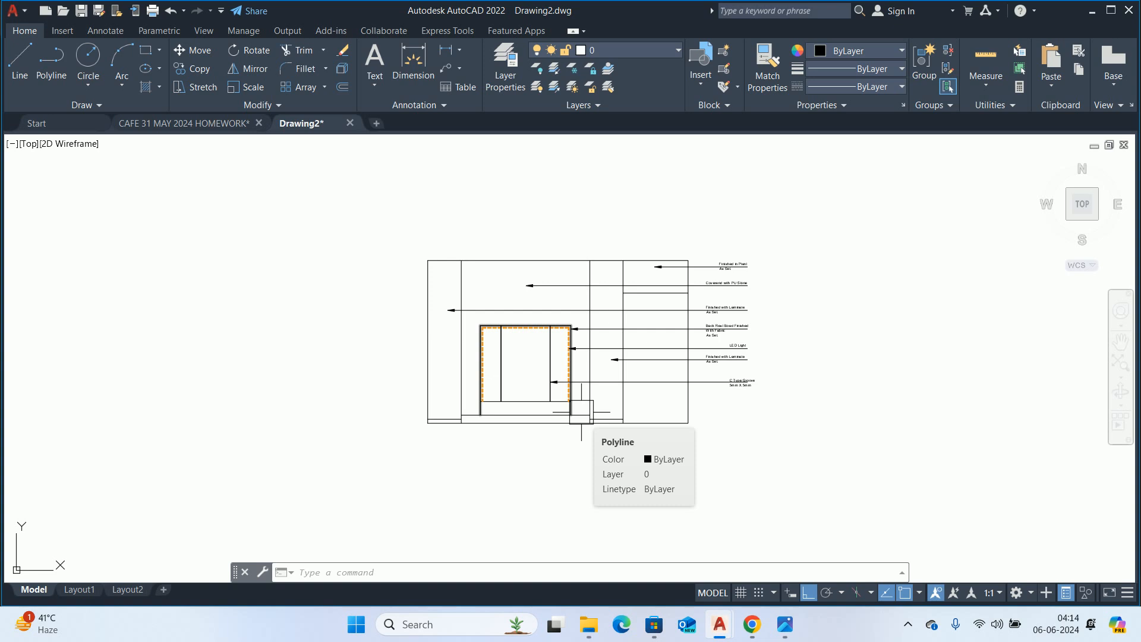
{"action": "key", "text": "Escape"}
{"action": "key", "text": "Escape"}
{"action": "key", "text": "Escape"}
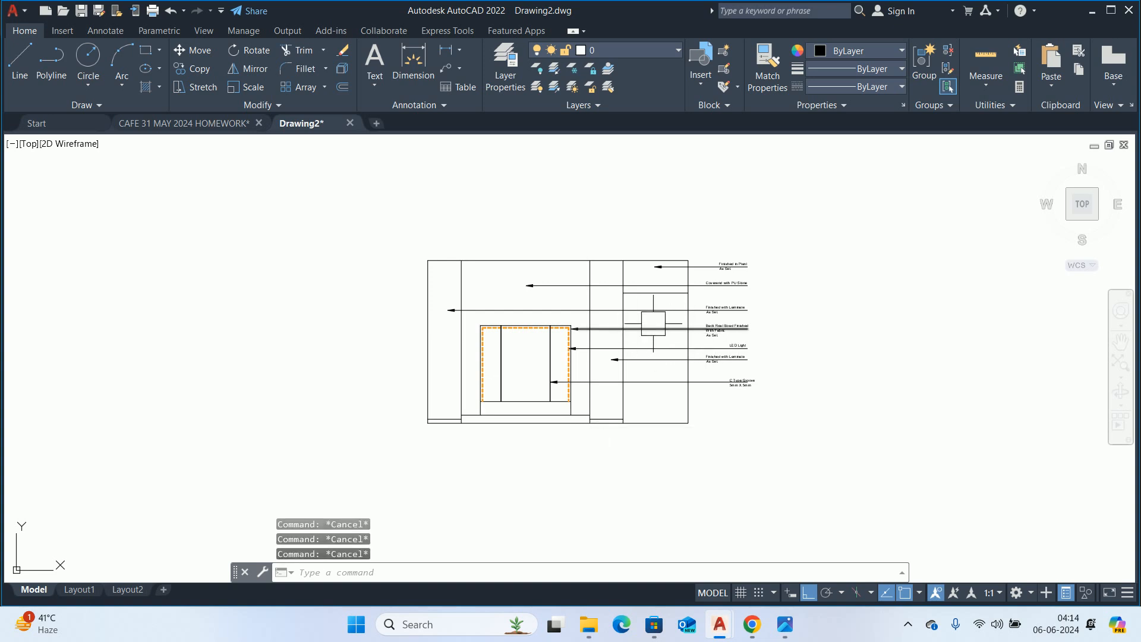
- Switch to the photo viewer and look through the bedroom reference images from Cozy Bed.jpg onward, then return to the drawing
{"action": "scroll", "coordinate": [639, 324], "scroll_direction": "down", "scroll_amount": 2}
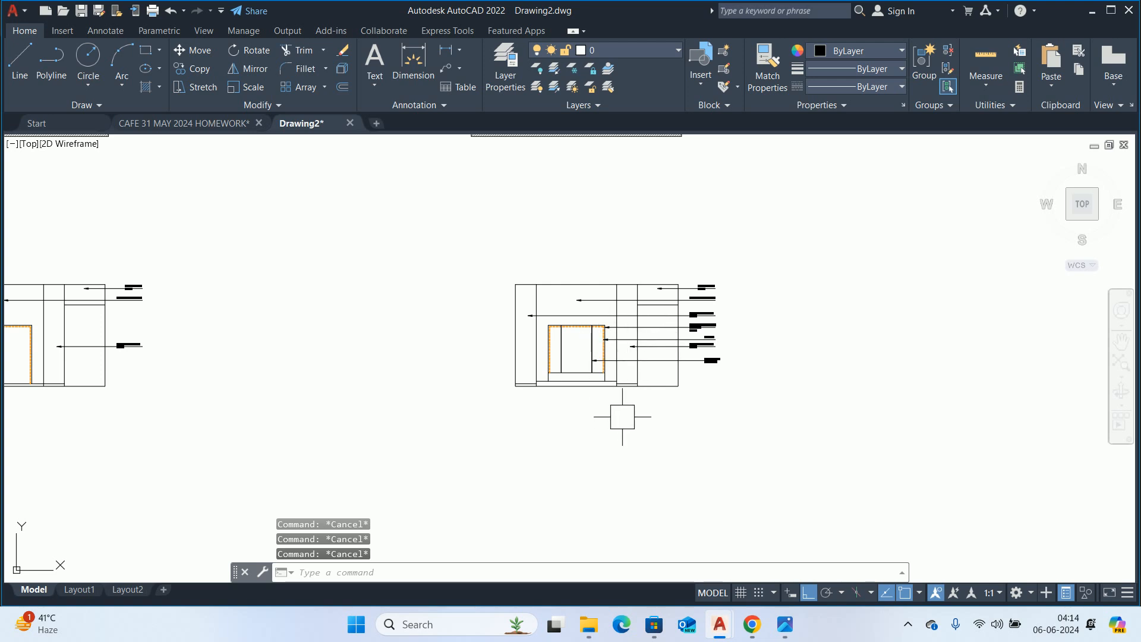
{"action": "left_click", "coordinate": [785, 624]}
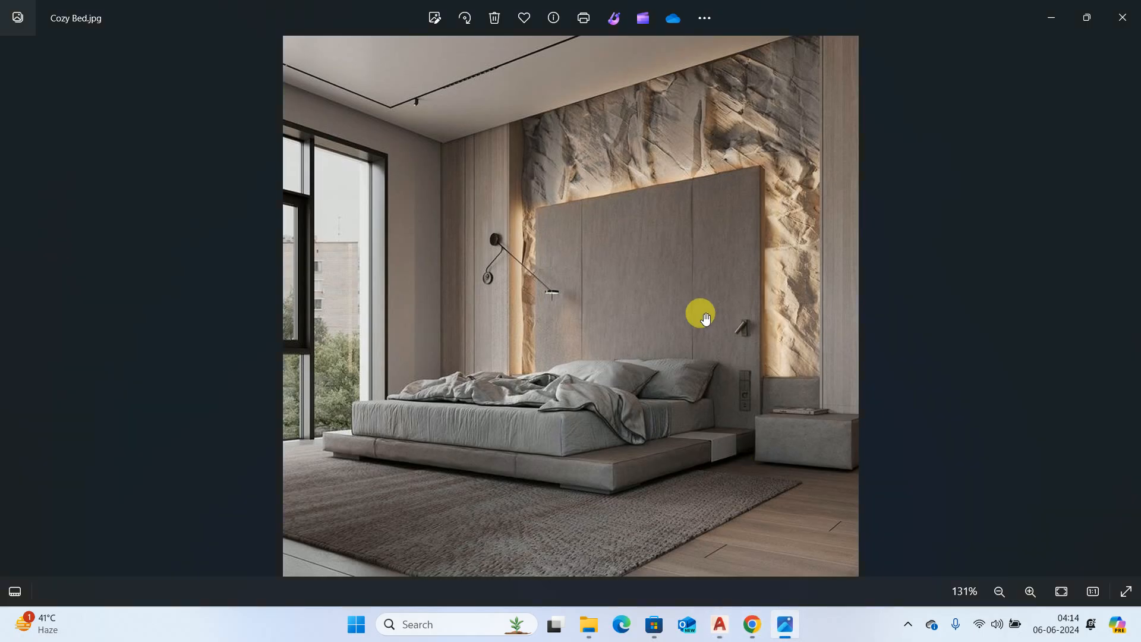
{"action": "scroll", "coordinate": [698, 312], "scroll_direction": "down", "scroll_amount": 2}
{"action": "key", "text": "Right"}
{"action": "key", "text": "Right"}
{"action": "key", "text": "Right"}
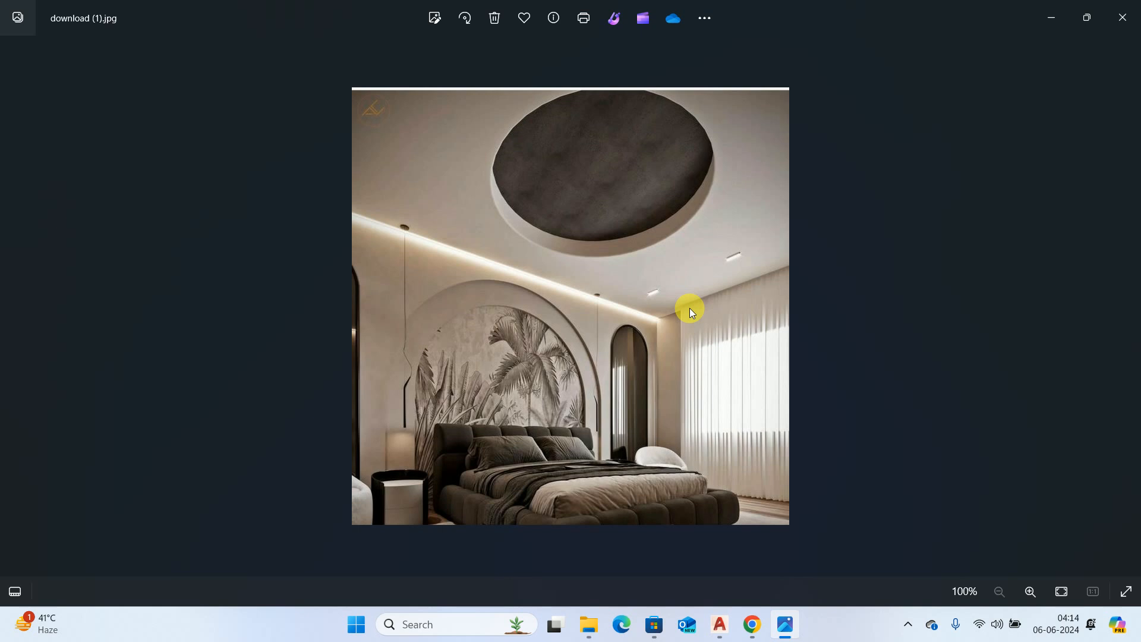
{"action": "key", "text": "Right"}
{"action": "left_click", "coordinate": [1050, 19]}
{"action": "key", "text": "Escape"}
{"action": "key", "text": "Escape"}
{"action": "key", "text": "Escape"}
{"action": "scroll", "coordinate": [571, 344], "scroll_direction": "down", "scroll_amount": 4}
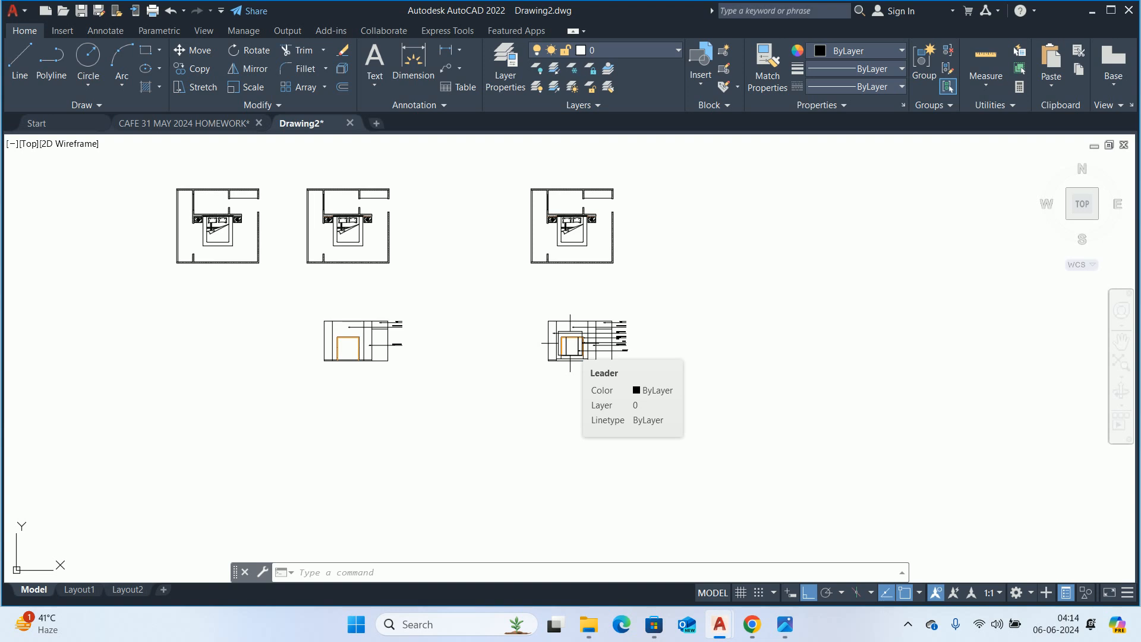
{"action": "key", "text": "Escape"}
{"action": "key", "text": "Escape"}
{"action": "key", "text": "Escape"}
{"action": "scroll", "coordinate": [581, 331], "scroll_direction": "up", "scroll_amount": 6}
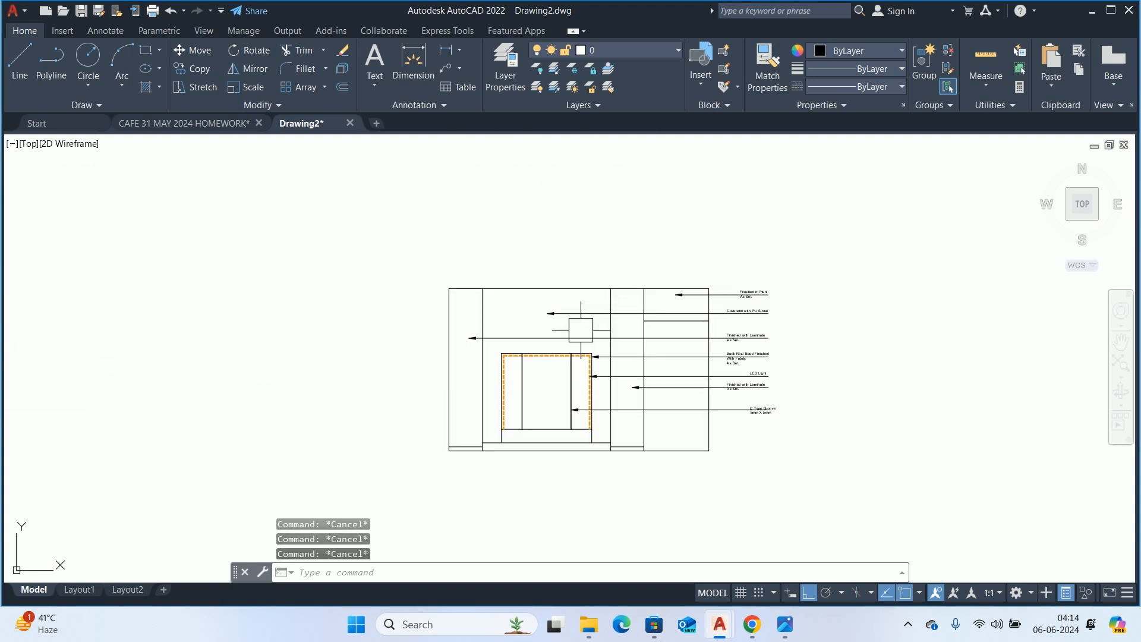
{"action": "middle_click_drag", "start_coordinate": [612, 387], "coordinate": [553, 413]}
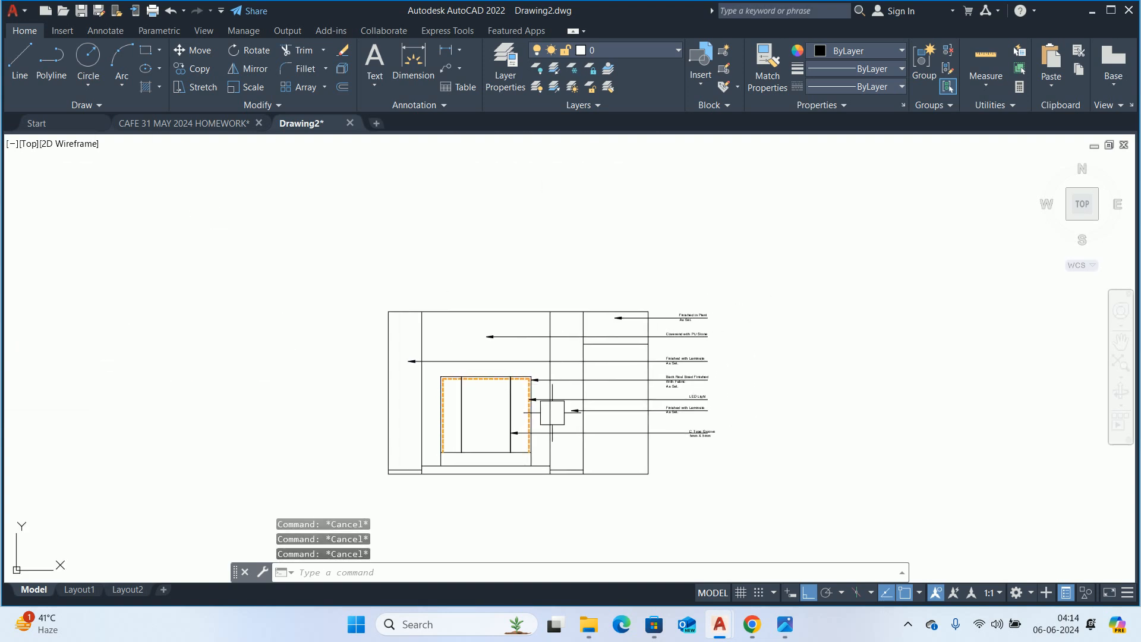
- Stretch the whole fully labelled elevation with its notes horizontally to the left until it sits beside the simpler elevation
{"action": "scroll", "coordinate": [622, 383], "scroll_direction": "down", "scroll_amount": 5}
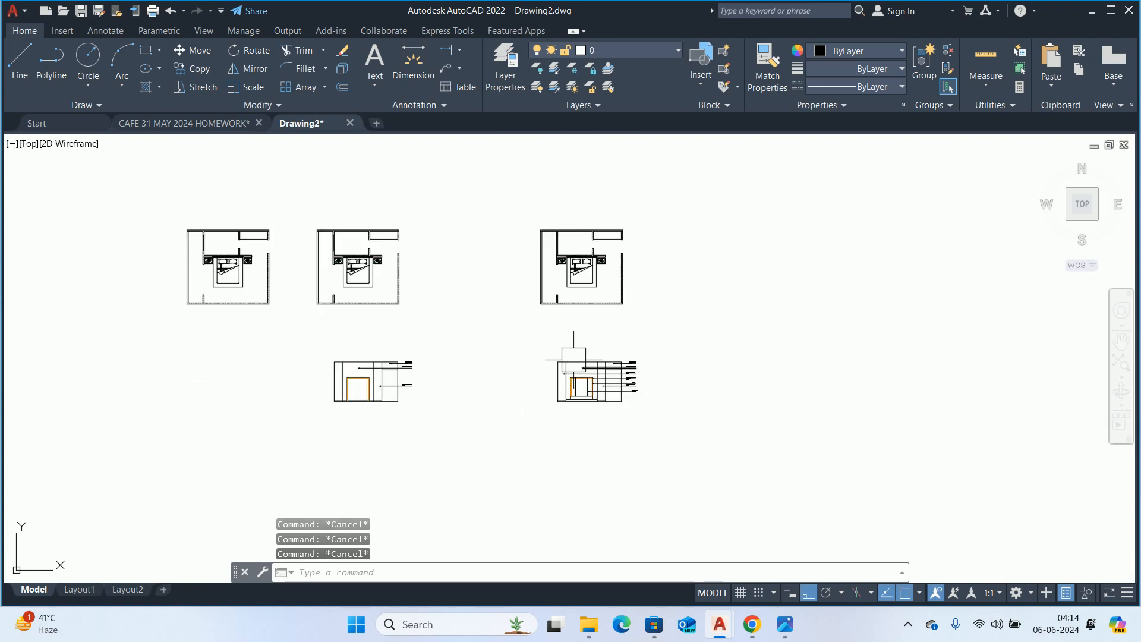
{"action": "scroll", "coordinate": [572, 372], "scroll_direction": "up", "scroll_amount": 3}
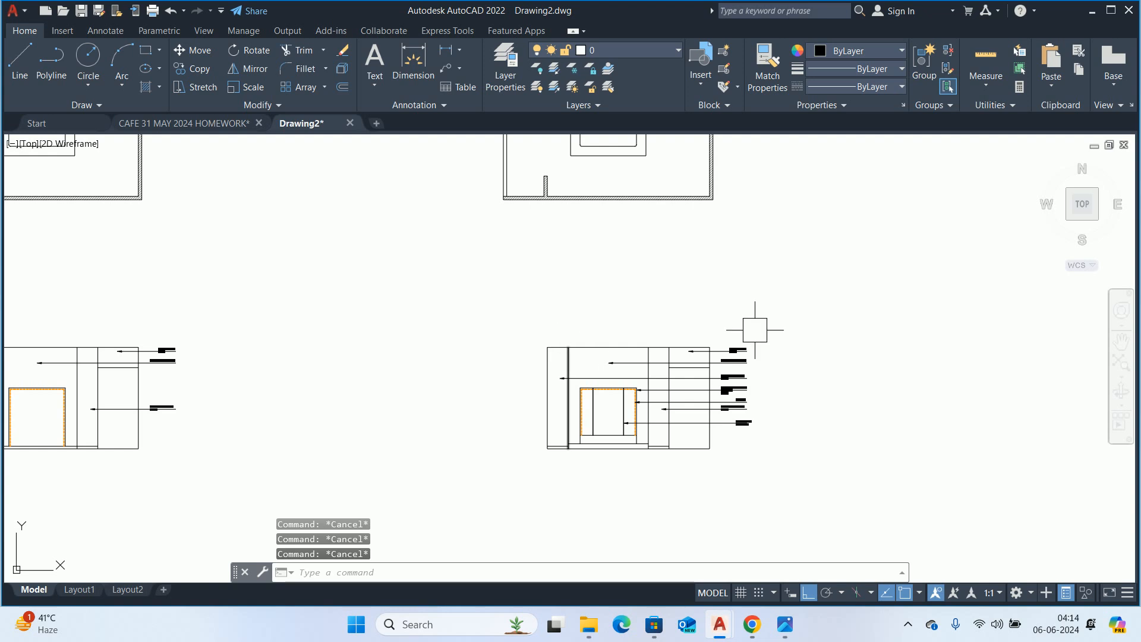
{"action": "type", "text": "s"}
{"action": "key", "text": "Return"}
{"action": "left_click", "coordinate": [854, 505]}
{"action": "left_click", "coordinate": [488, 243]}
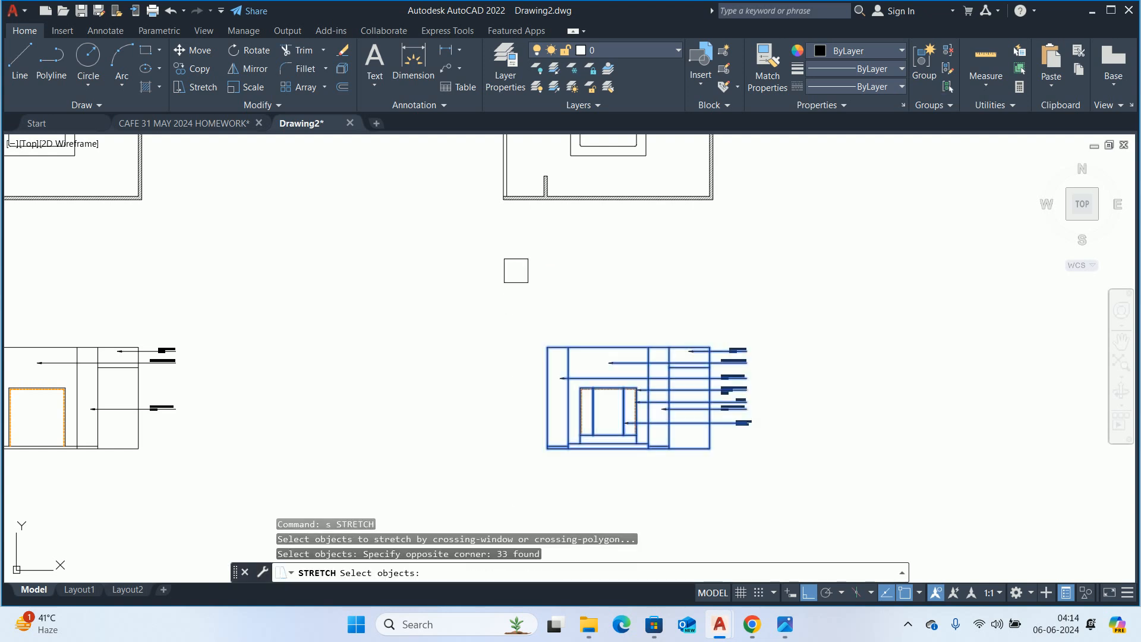
{"action": "key", "text": "Return"}
{"action": "left_click", "coordinate": [569, 291]}
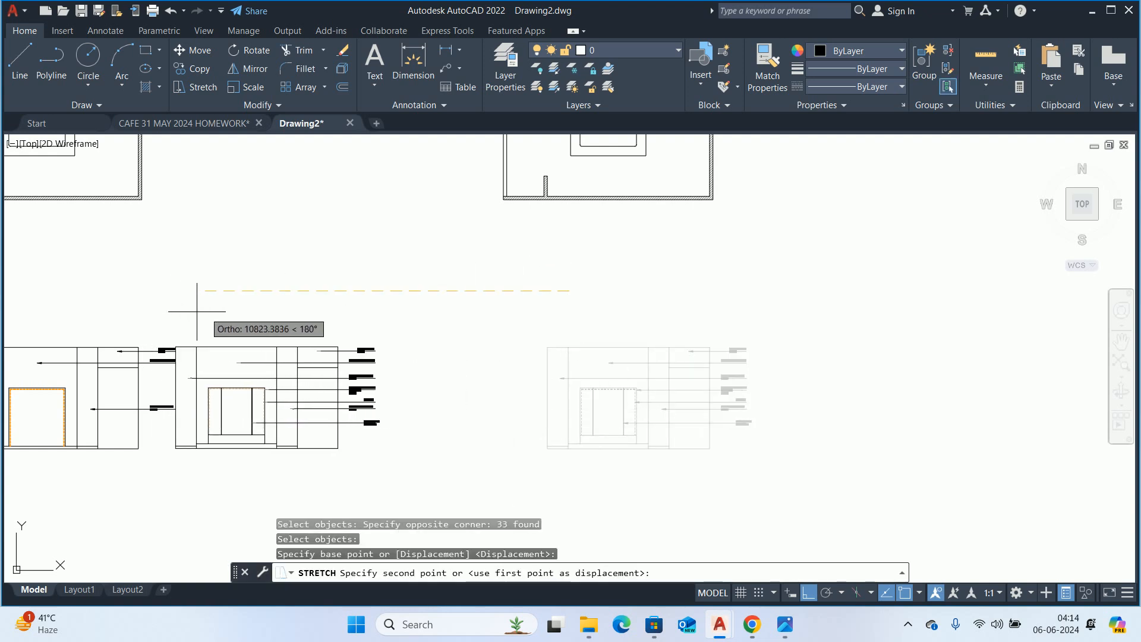
{"action": "left_click", "coordinate": [230, 309]}
{"action": "key", "text": "Escape"}
{"action": "middle_click_drag", "start_coordinate": [324, 350], "coordinate": [648, 309]}
{"action": "scroll", "coordinate": [618, 312], "scroll_direction": "down", "scroll_amount": 2}
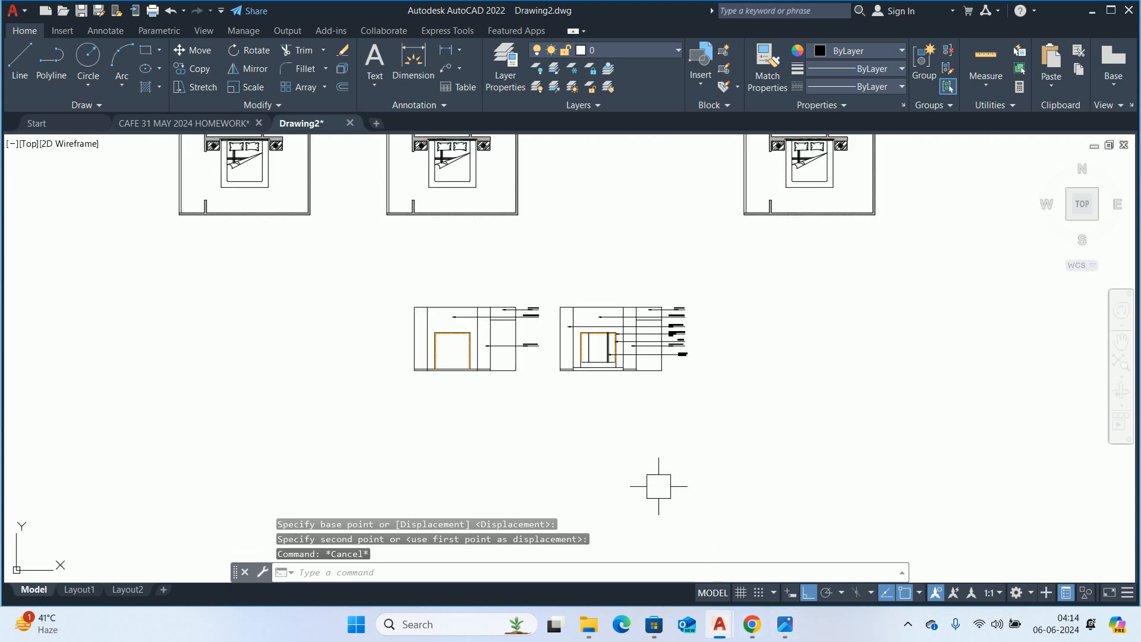
- Compare the other bedroom reference images in the photo viewer and go back to Cozy Bed.jpg before returning to the drawing
{"action": "left_click", "coordinate": [785, 624]}
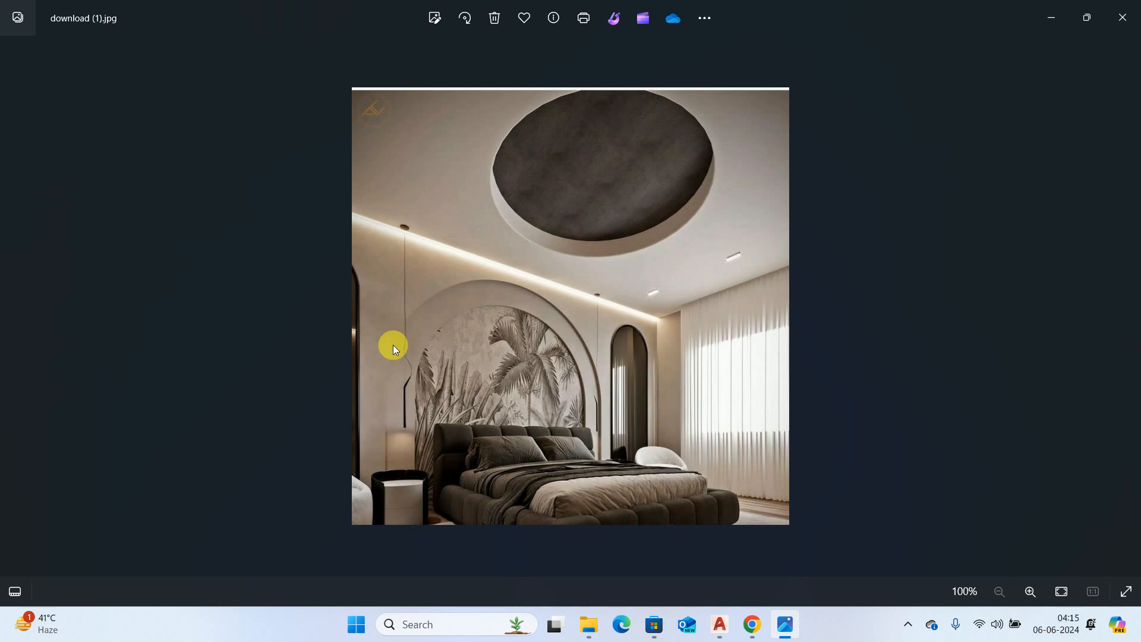
{"action": "key", "text": "Right"}
{"action": "key", "text": "Right"}
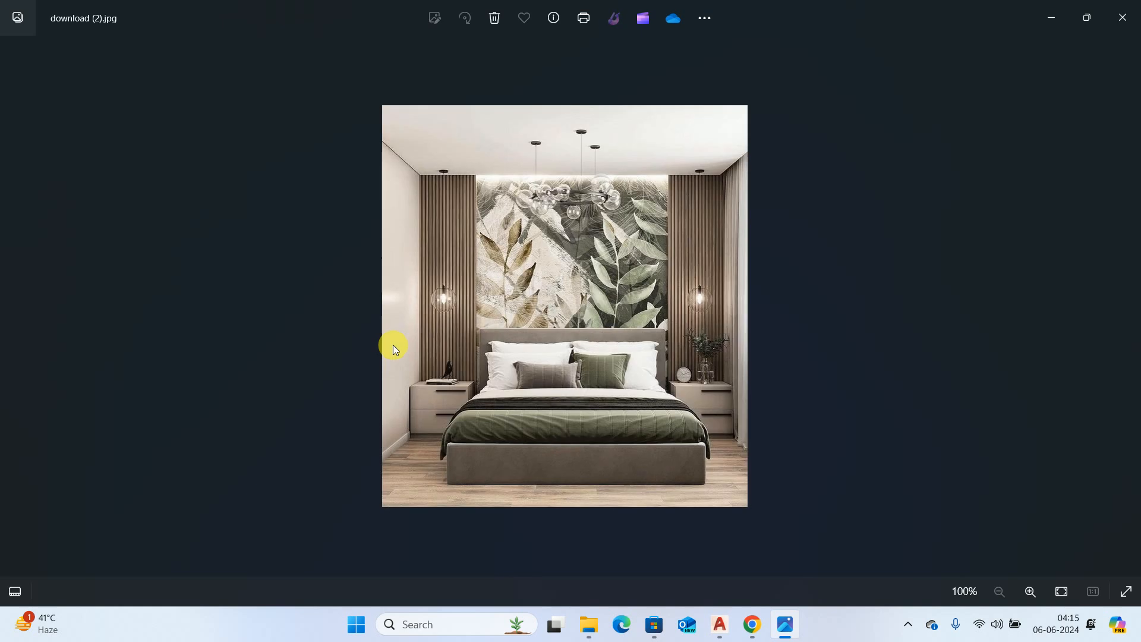
{"action": "key", "text": "Left"}
{"action": "key", "text": "Left"}
{"action": "key", "text": "Left"}
{"action": "key", "text": "Left"}
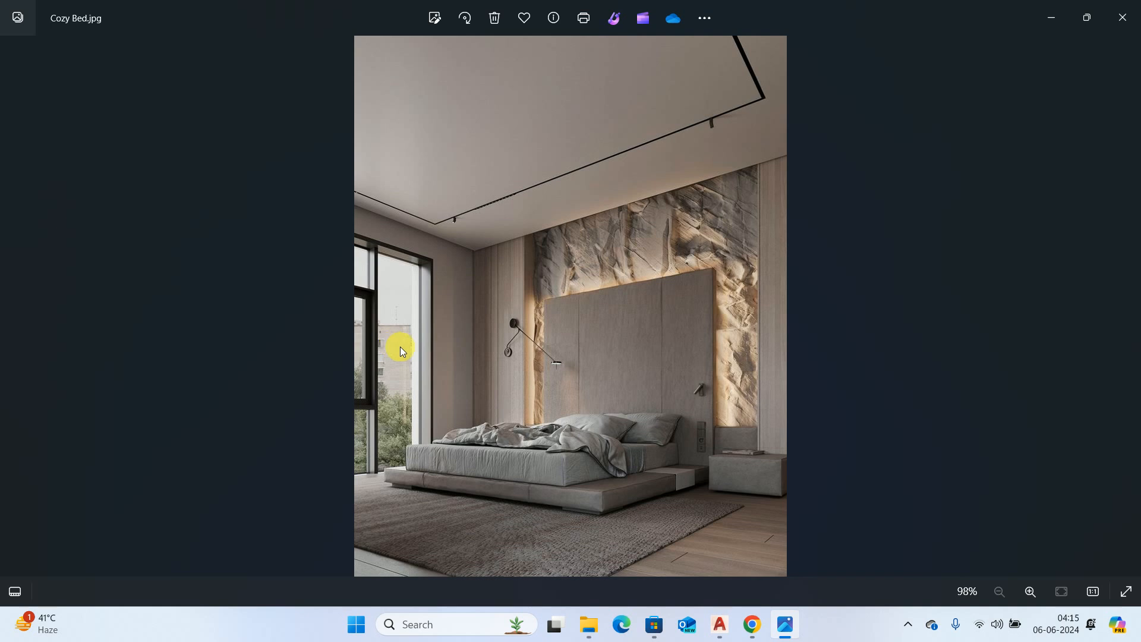
{"action": "left_click", "coordinate": [1051, 17]}
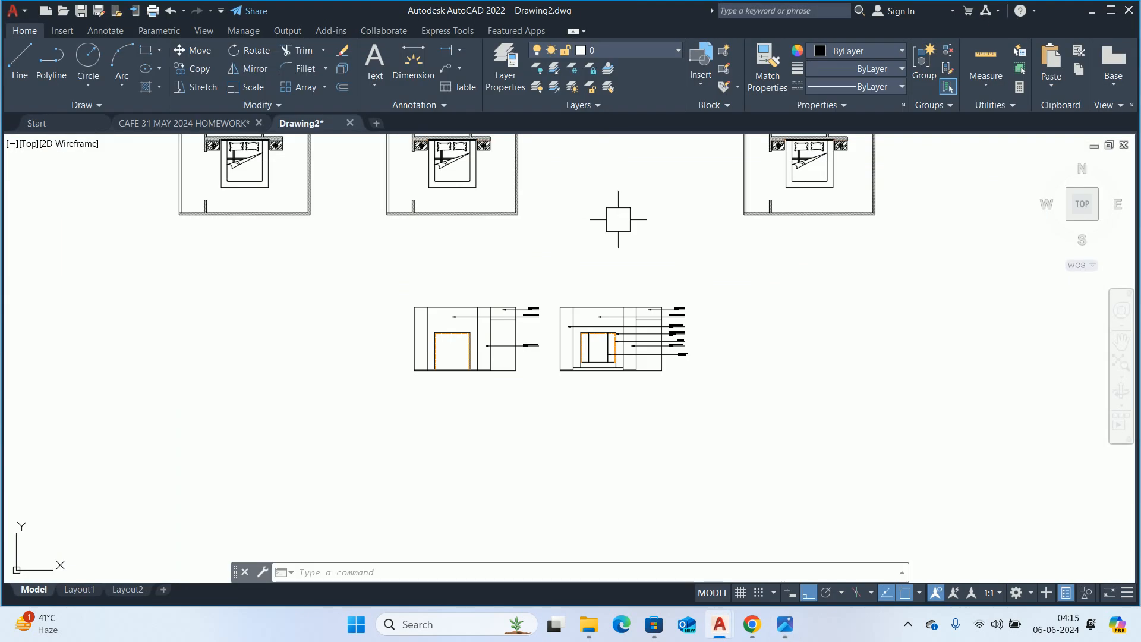
{"action": "middle_click_drag", "start_coordinate": [609, 222], "coordinate": [649, 286]}
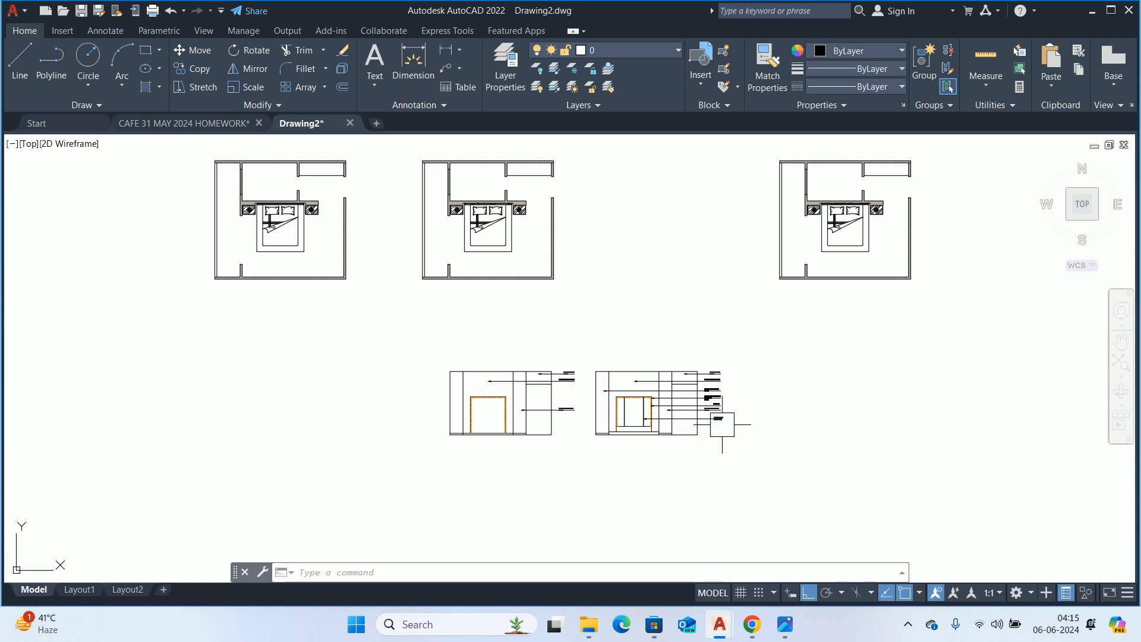
{"action": "type", "text": "s"}
{"action": "key", "text": "Return"}
{"action": "middle_click_drag", "start_coordinate": [658, 335], "coordinate": [601, 401]}
{"action": "left_click", "coordinate": [958, 367]}
{"action": "left_click", "coordinate": [636, 138]}
{"action": "key", "text": "Return"}
{"action": "left_click", "coordinate": [737, 172]}
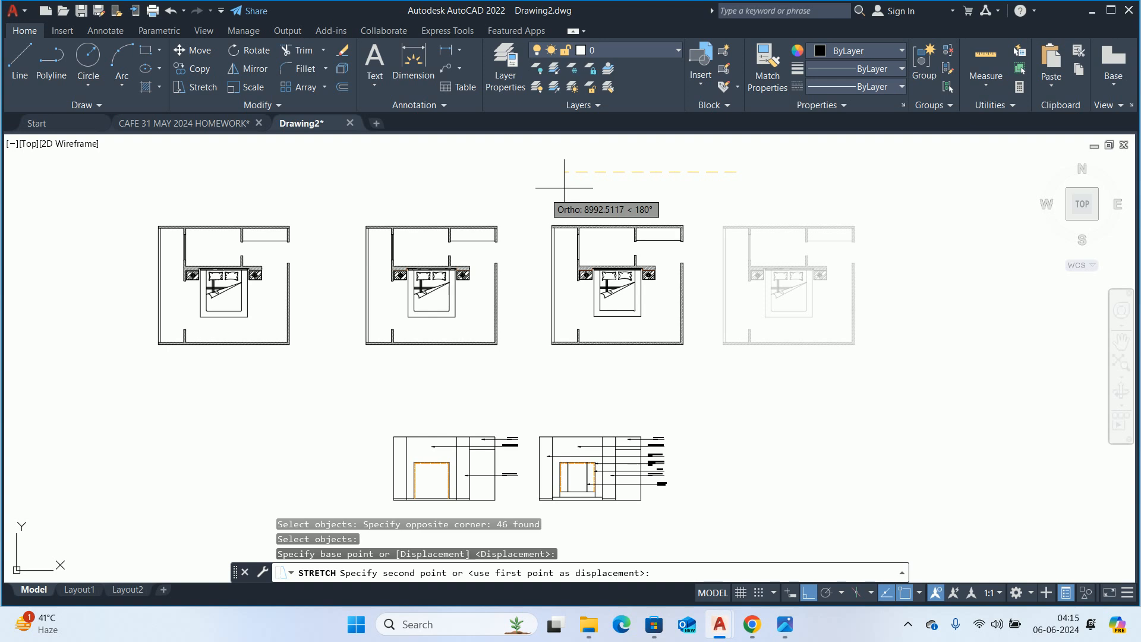
{"action": "key", "text": "Escape"}
- Draw a vertical guide line from the fully labelled elevation's top-left corner up to the level of the plans' bottom wall
{"action": "middle_click_drag", "start_coordinate": [653, 280], "coordinate": [635, 248]}
{"action": "type", "text": "l"}
{"action": "key", "text": "Return"}
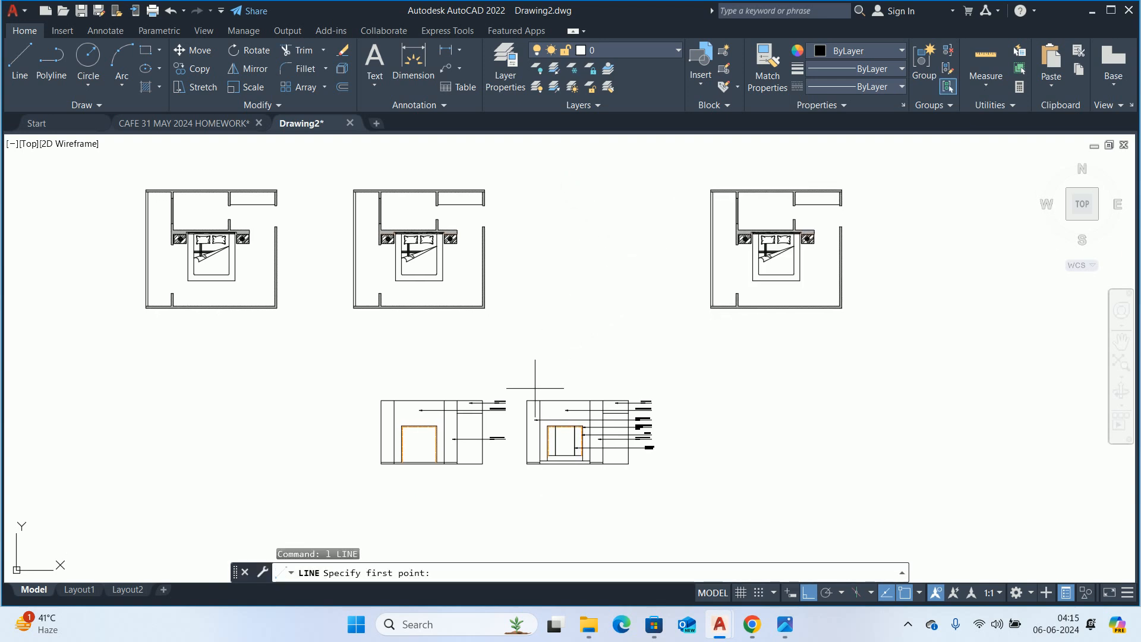
{"action": "left_click", "coordinate": [527, 401]}
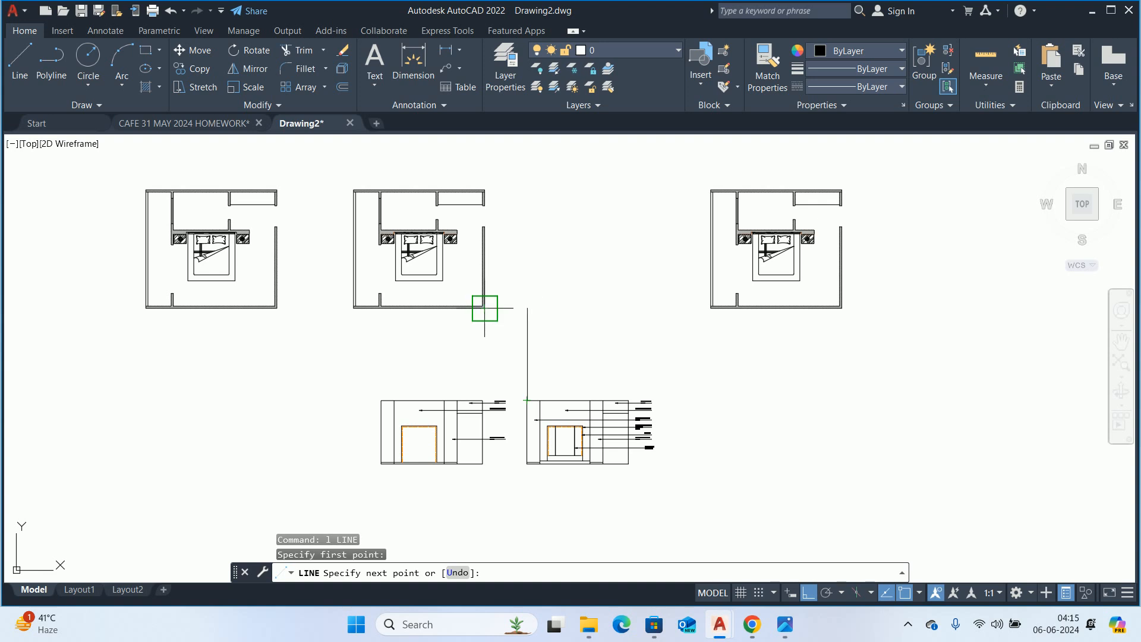
{"action": "left_click", "coordinate": [527, 309]}
{"action": "key", "text": "Escape"}
{"action": "key", "text": "Escape"}
{"action": "key", "text": "Escape"}
{"action": "middle_click_drag", "start_coordinate": [644, 280], "coordinate": [580, 318]}
{"action": "type", "text": "m"}
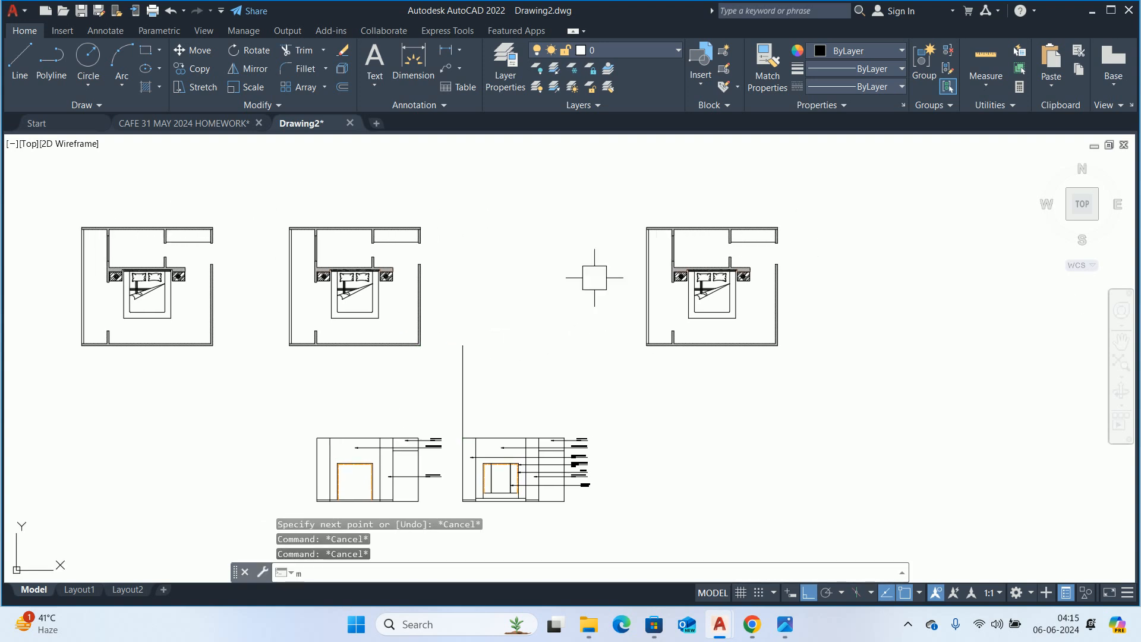
{"action": "key", "text": "Return"}
{"action": "left_click", "coordinate": [601, 158]}
{"action": "left_click", "coordinate": [874, 382]}
{"action": "key", "text": "Return"}
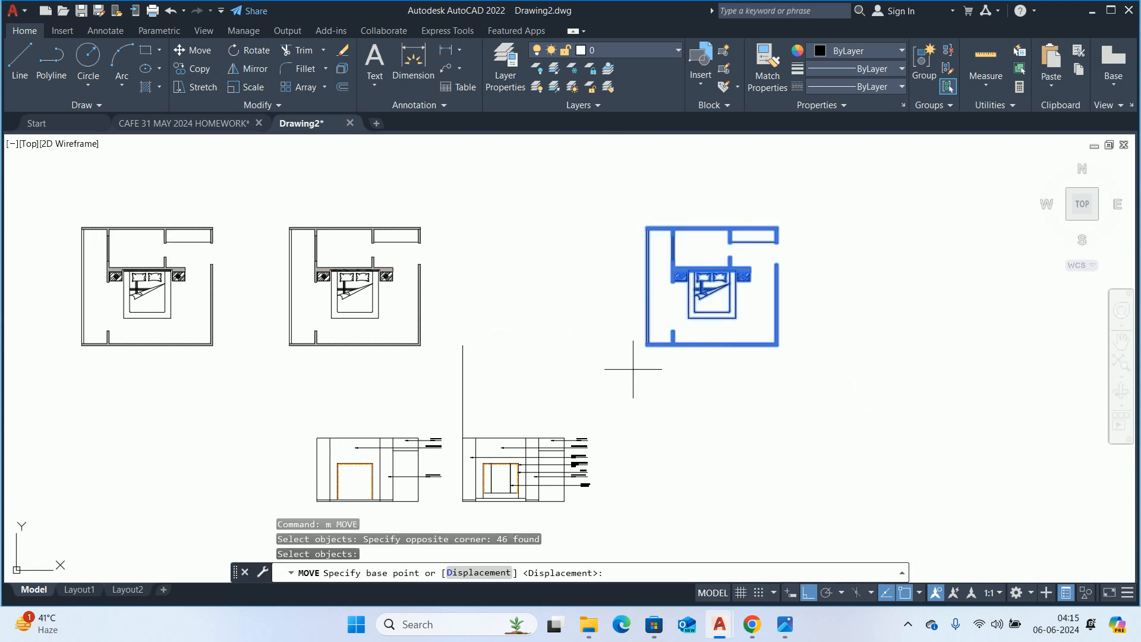
{"action": "left_click", "coordinate": [645, 347]}
{"action": "key", "text": "Escape"}
- Move the rightmost bedroom plan by its lower-left corner onto the upper end of the vertical guide line
{"action": "key", "text": "Return"}
{"action": "left_click", "coordinate": [861, 379]}
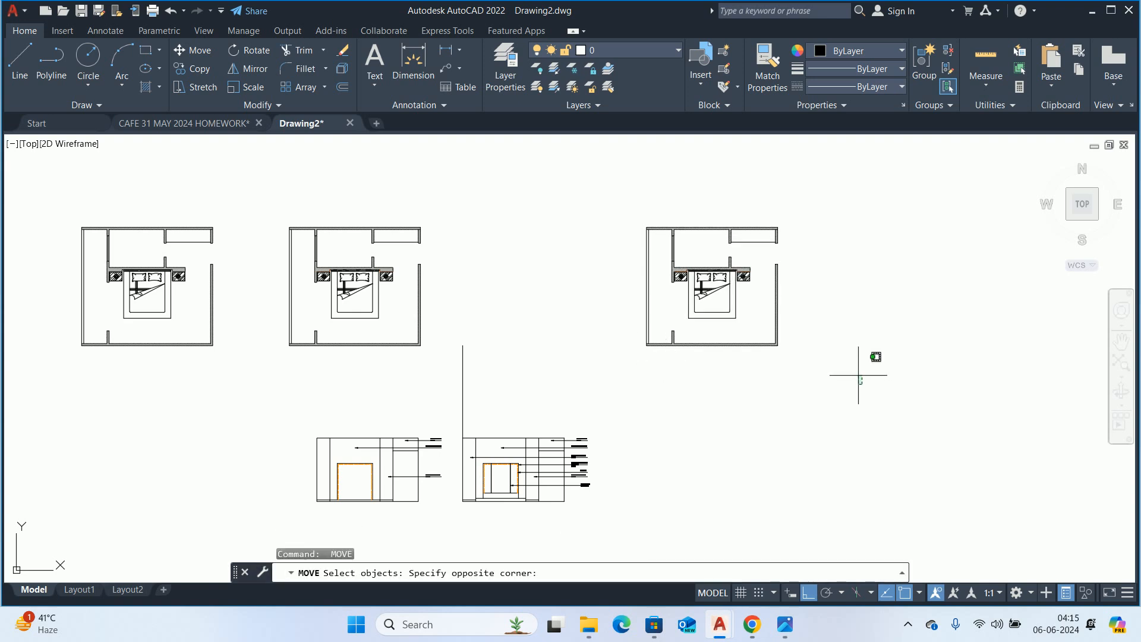
{"action": "left_click", "coordinate": [640, 185]}
{"action": "key", "text": "Return"}
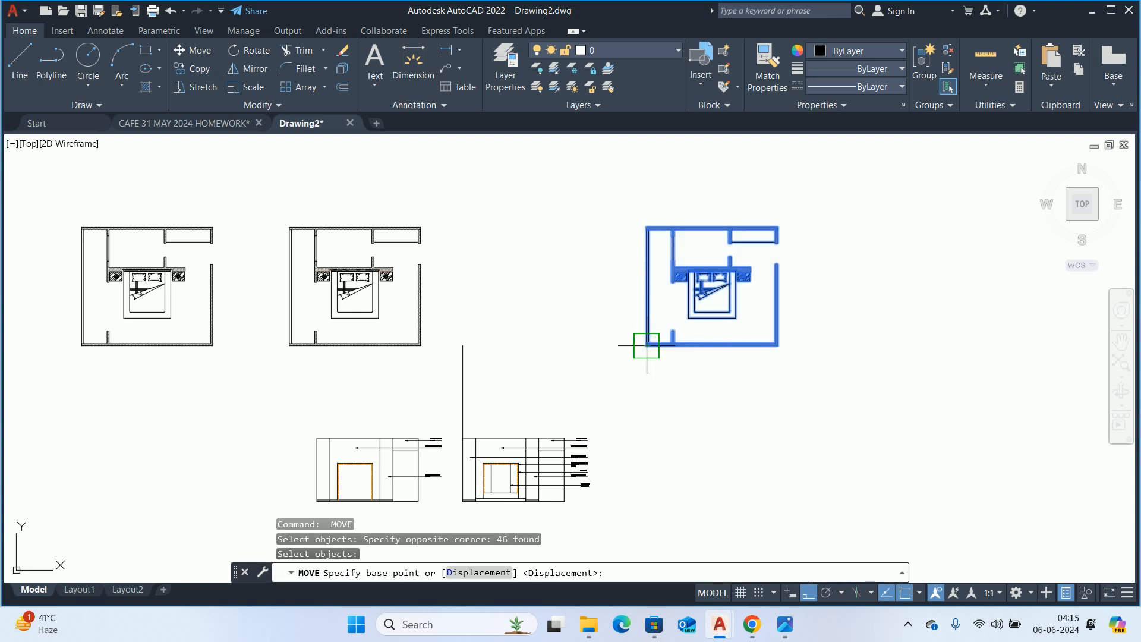
{"action": "left_click", "coordinate": [647, 345]}
{"action": "key", "text": "Escape"}
{"action": "key", "text": "Escape"}
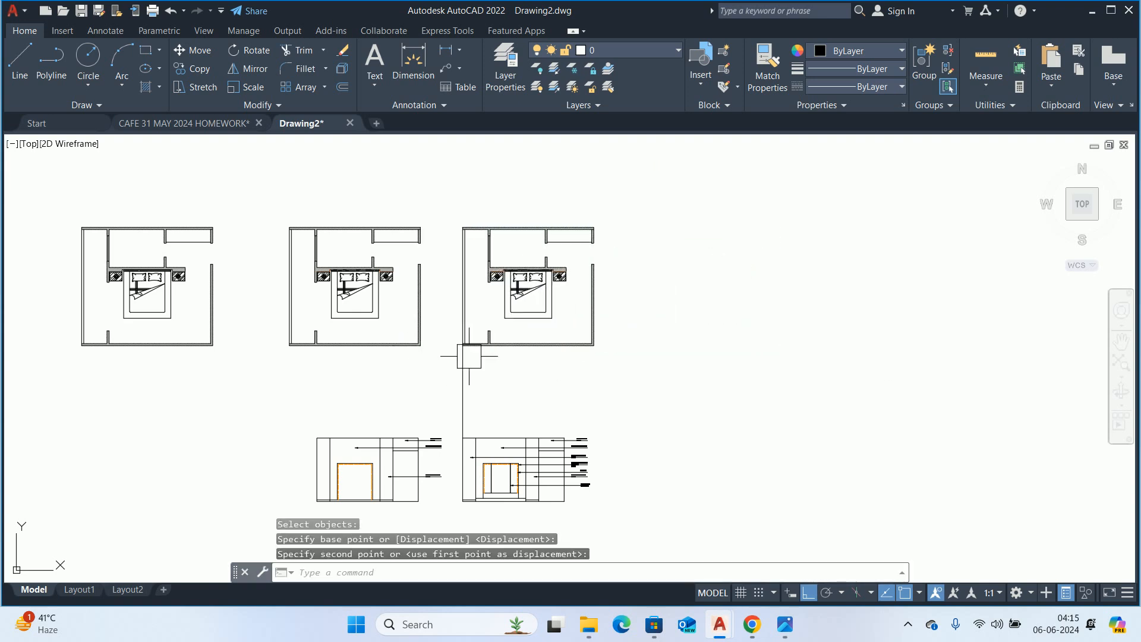
- Delete the vertical guide line between the rightmost plan and the elevation below it
{"action": "middle_click_drag", "start_coordinate": [517, 382], "coordinate": [558, 303]}
{"action": "left_click", "coordinate": [558, 303]}
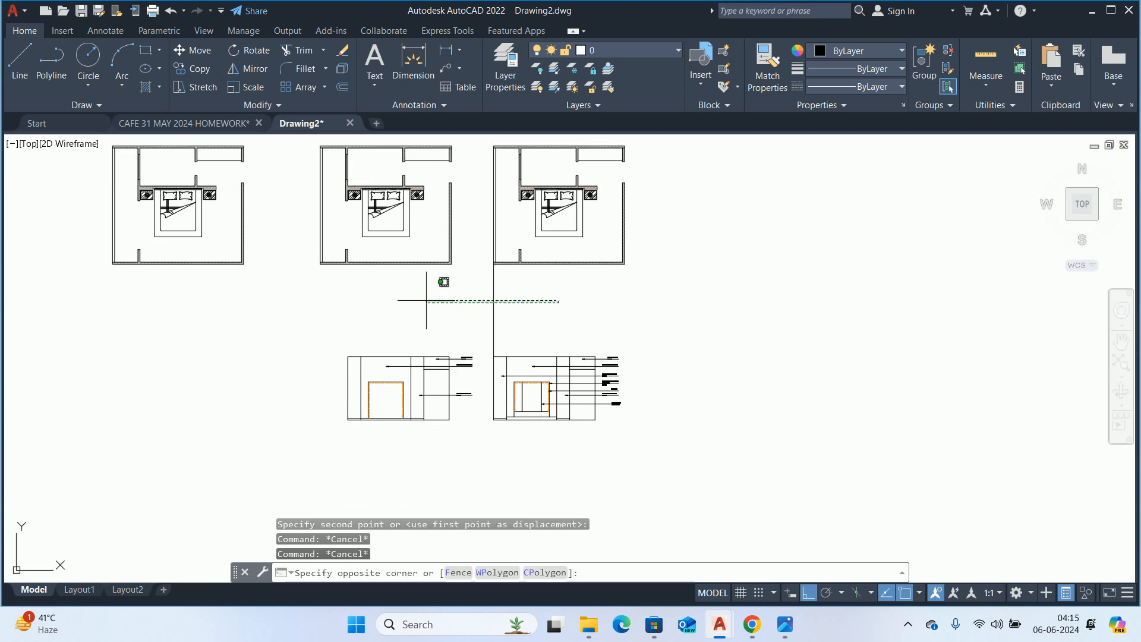
{"action": "left_click", "coordinate": [441, 308]}
{"action": "key", "text": "Delete"}
{"action": "key", "text": "Escape"}
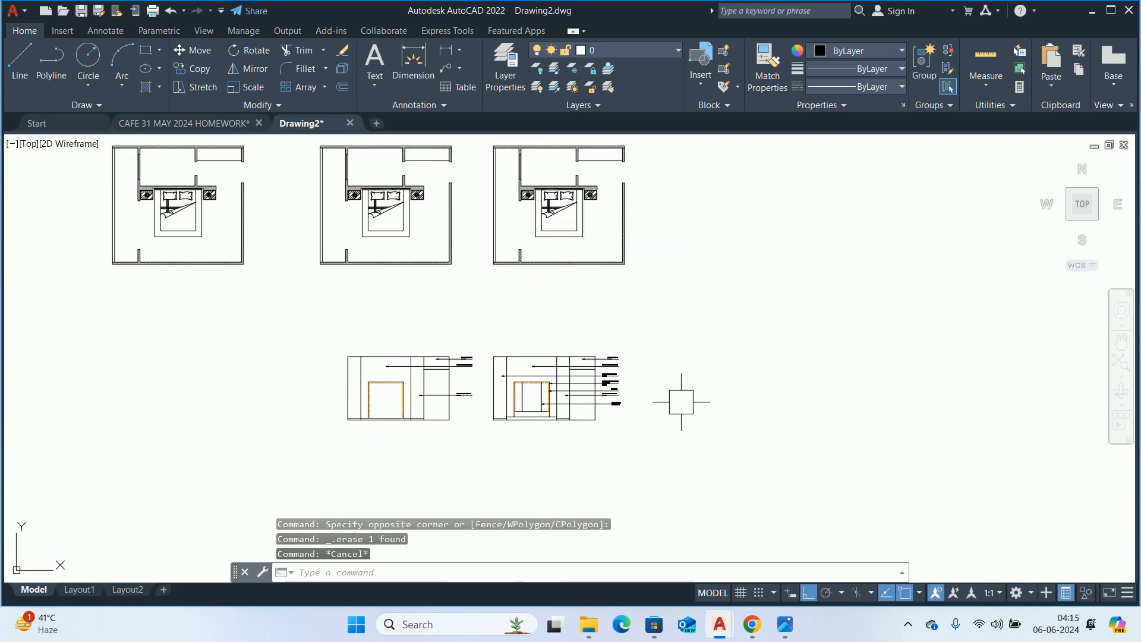
- Stretch both elevations with their notes straight up until they sit close beneath the bedroom plans
{"action": "type", "text": "s"}
{"action": "key", "text": "space"}
{"action": "left_click", "coordinate": [716, 469]}
{"action": "left_click", "coordinate": [60, 315]}
{"action": "key", "text": "space"}
{"action": "left_click", "coordinate": [190, 374]}
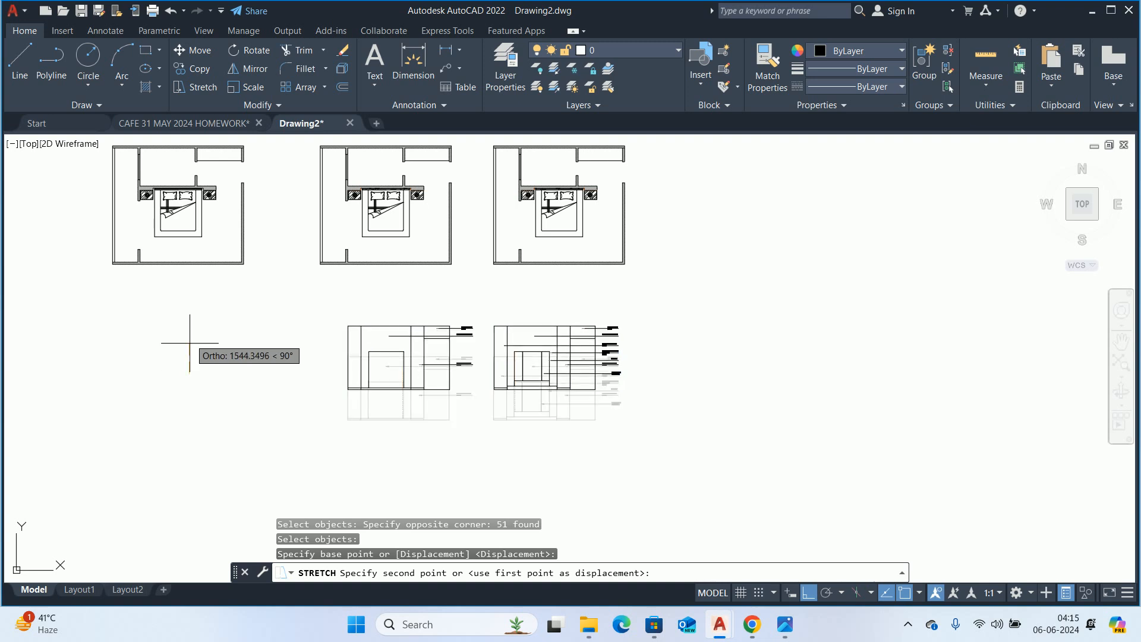
{"action": "key", "text": "Escape"}
{"action": "key", "text": "Escape"}
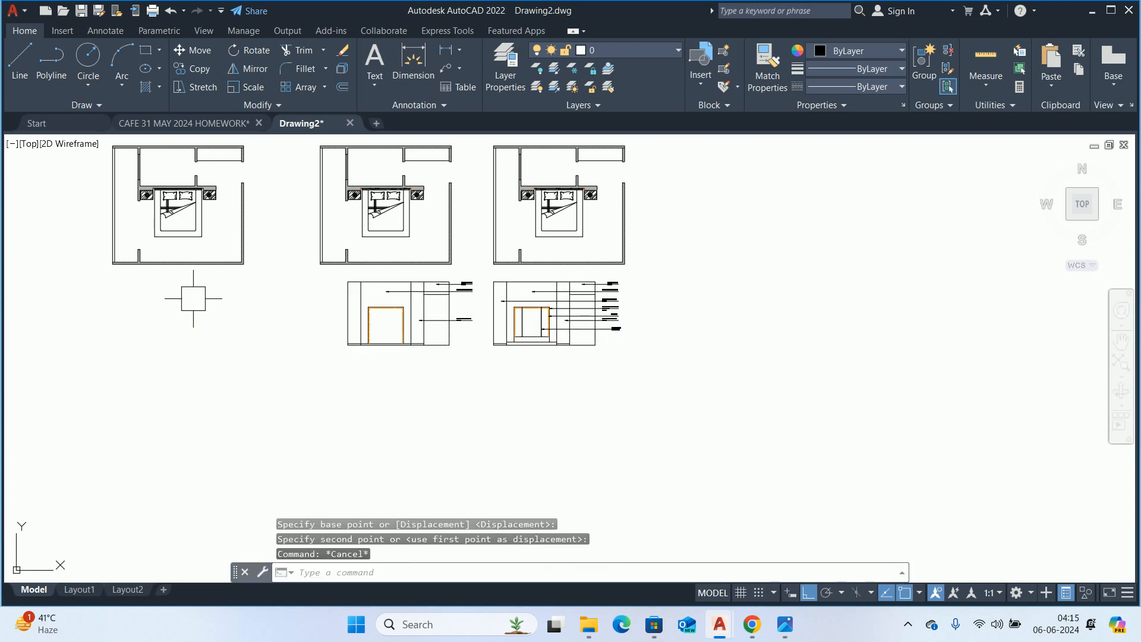
- Offset the inner face of the middle plan's bottom wall 300 into the room
{"action": "middle_click_drag", "start_coordinate": [364, 274], "coordinate": [355, 337]}
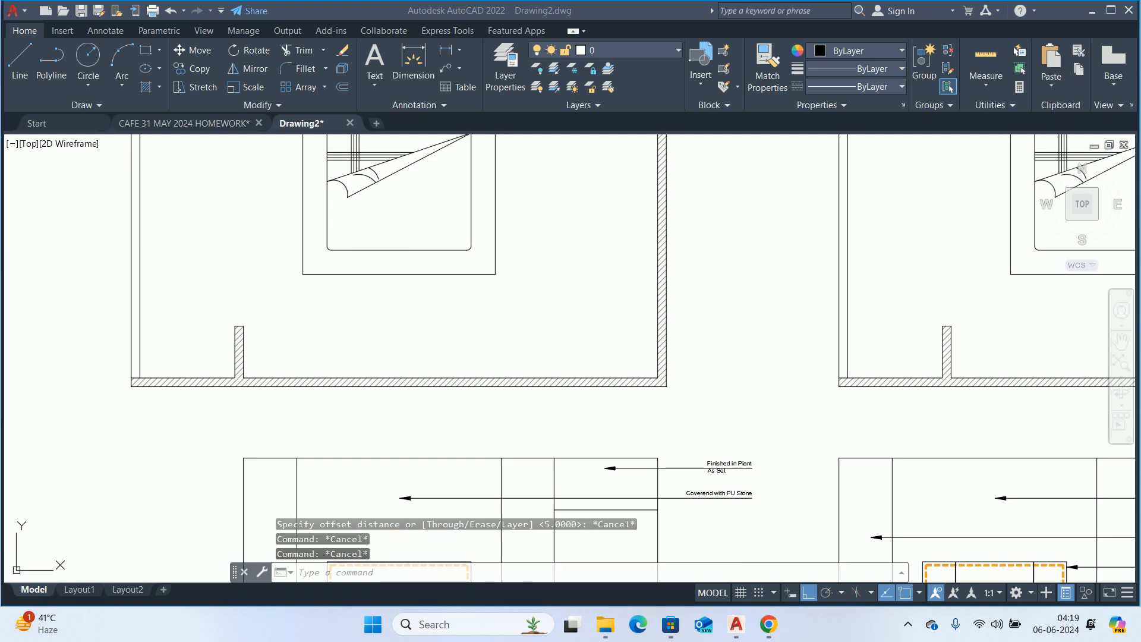
{"action": "scroll", "coordinate": [491, 382], "scroll_direction": "down", "scroll_amount": 4}
{"action": "key", "text": "Escape"}
{"action": "scroll", "coordinate": [342, 377], "scroll_direction": "up", "scroll_amount": 4}
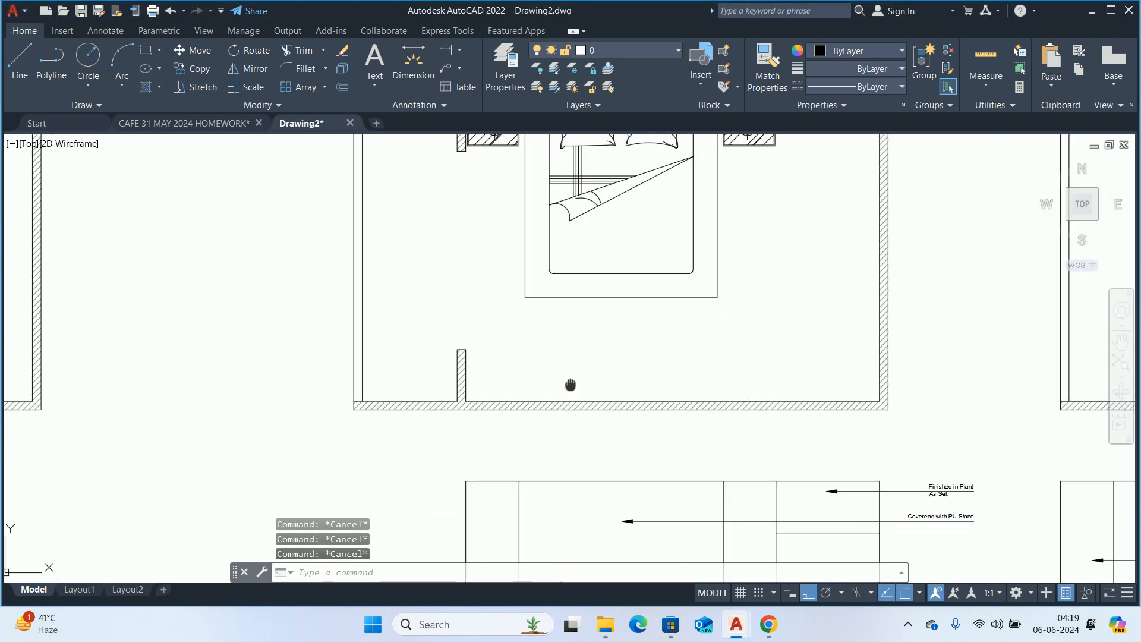
{"action": "middle_click_drag", "start_coordinate": [576, 382], "coordinate": [461, 390]}
{"action": "type", "text": "o"}
{"action": "key", "text": "Return"}
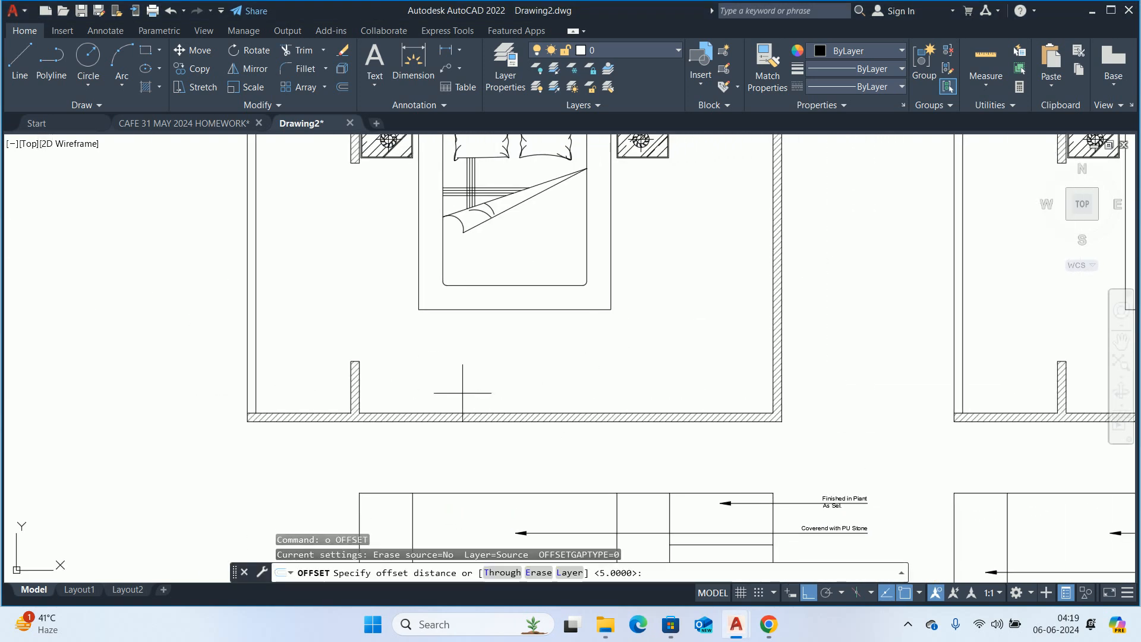
{"action": "key", "text": "Return"}
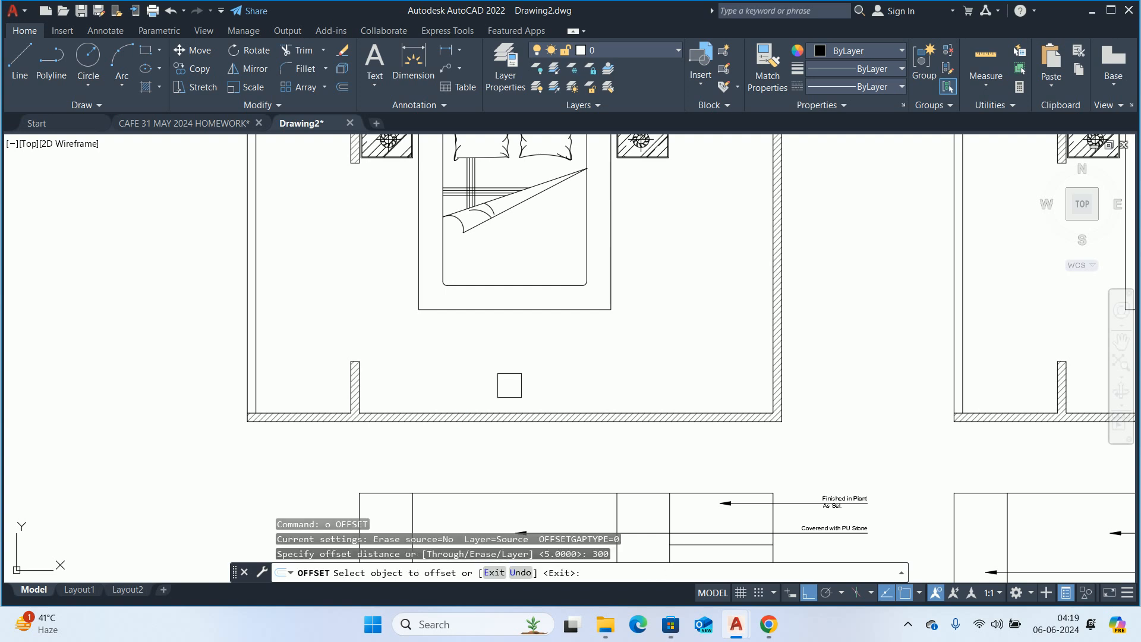
{"action": "left_click", "coordinate": [501, 404]}
{"action": "left_click", "coordinate": [501, 359]}
{"action": "key", "text": "Escape"}
{"action": "key", "text": "Escape"}
{"action": "key", "text": "Escape"}
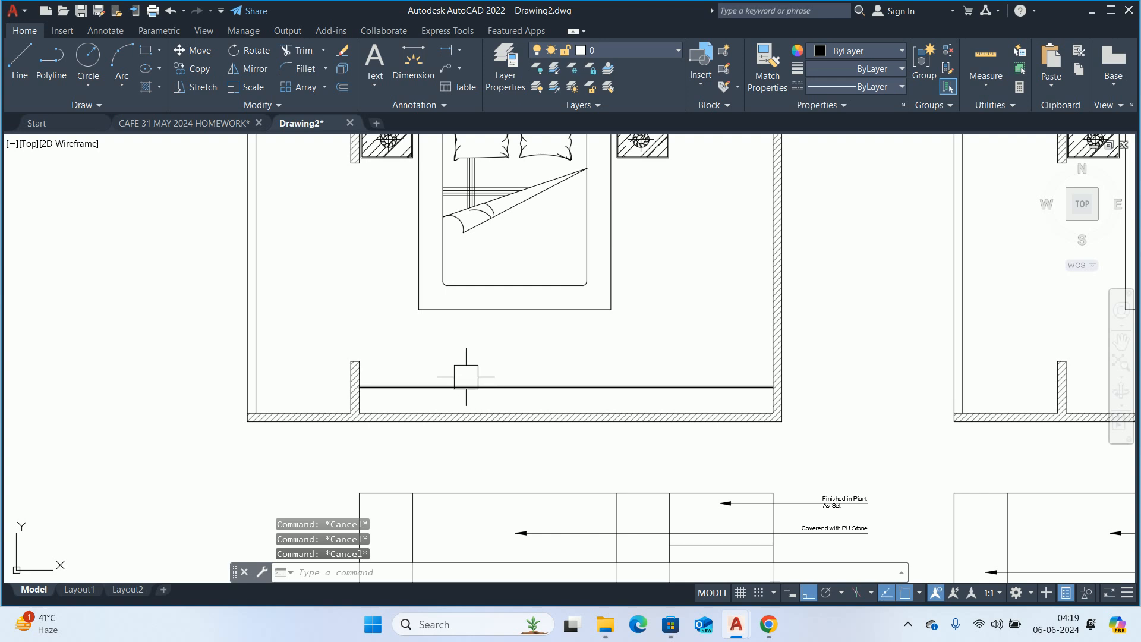
- Offset the right face of the short wall stub on the middle plan's bottom wall 300 to the right
{"action": "key", "text": "Return"}
{"action": "type", "text": "1"}
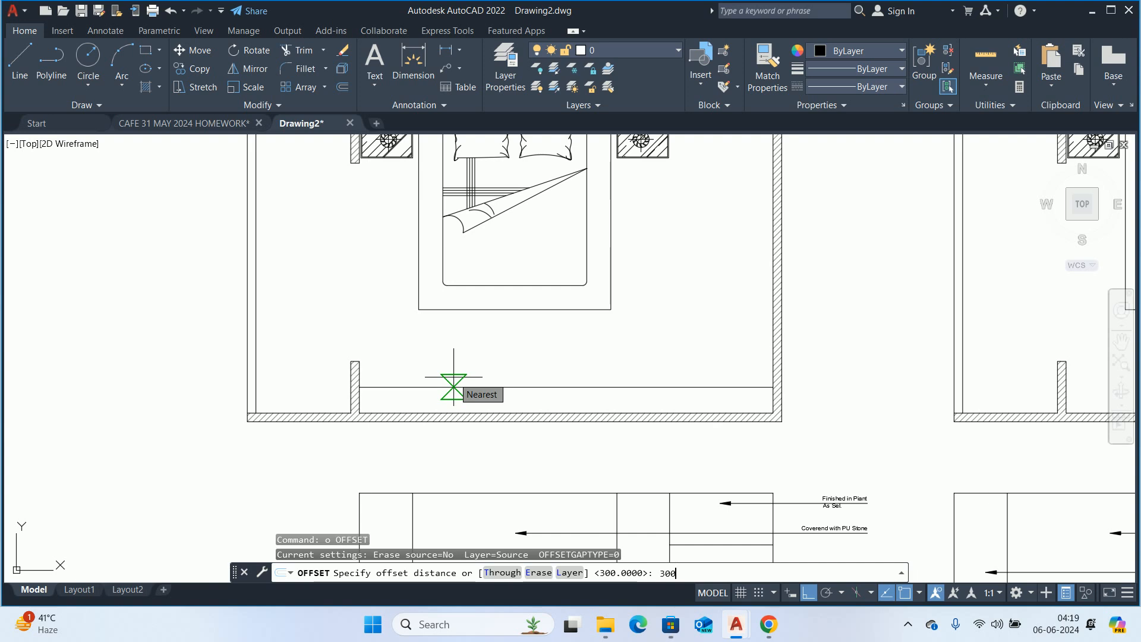
{"action": "key", "text": "Return"}
{"action": "scroll", "coordinate": [353, 378], "scroll_direction": "up", "scroll_amount": 4}
{"action": "left_click", "coordinate": [313, 382]}
{"action": "left_click", "coordinate": [302, 382]}
{"action": "left_click", "coordinate": [418, 371]}
{"action": "key", "text": "Return"}
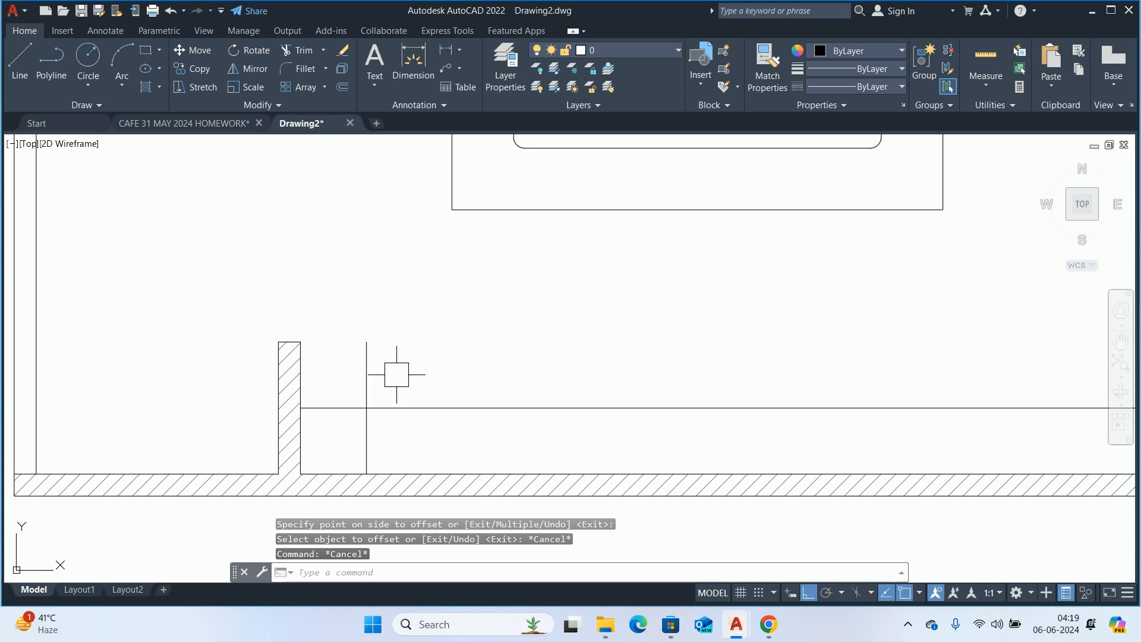
- Offset the vertical line beside the wall stub on the middle plan 150 to the right and delete the original line
{"action": "key", "text": "Return"}
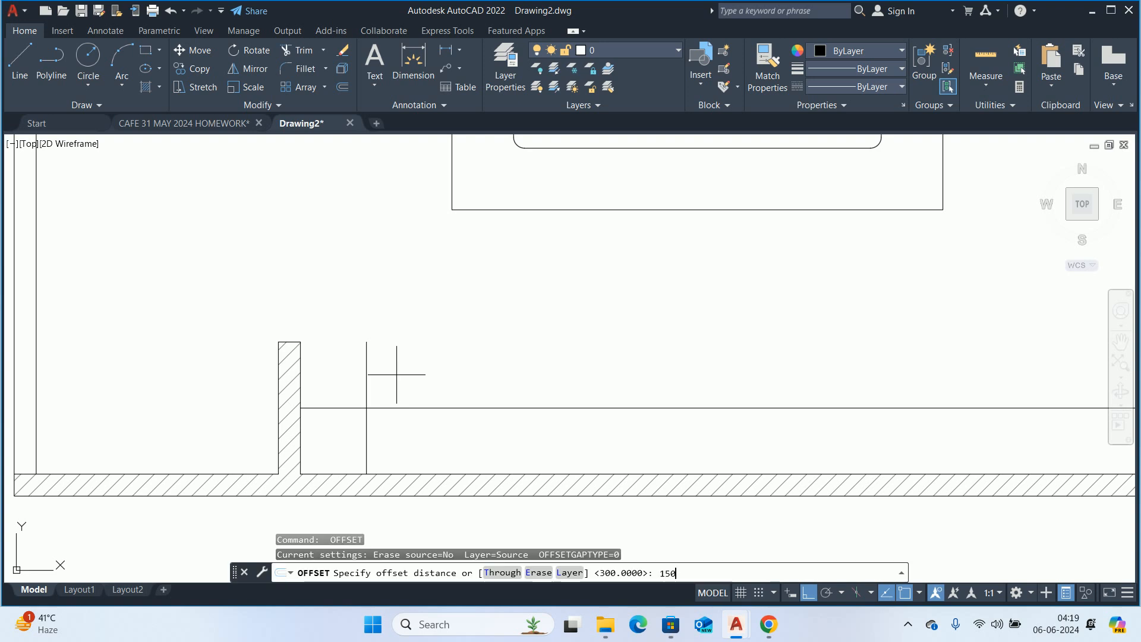
{"action": "type", "text": "150"}
{"action": "key", "text": "Return"}
{"action": "left_click", "coordinate": [365, 355]}
{"action": "left_click", "coordinate": [434, 351]}
{"action": "key", "text": "Escape"}
{"action": "left_click", "coordinate": [367, 370]}
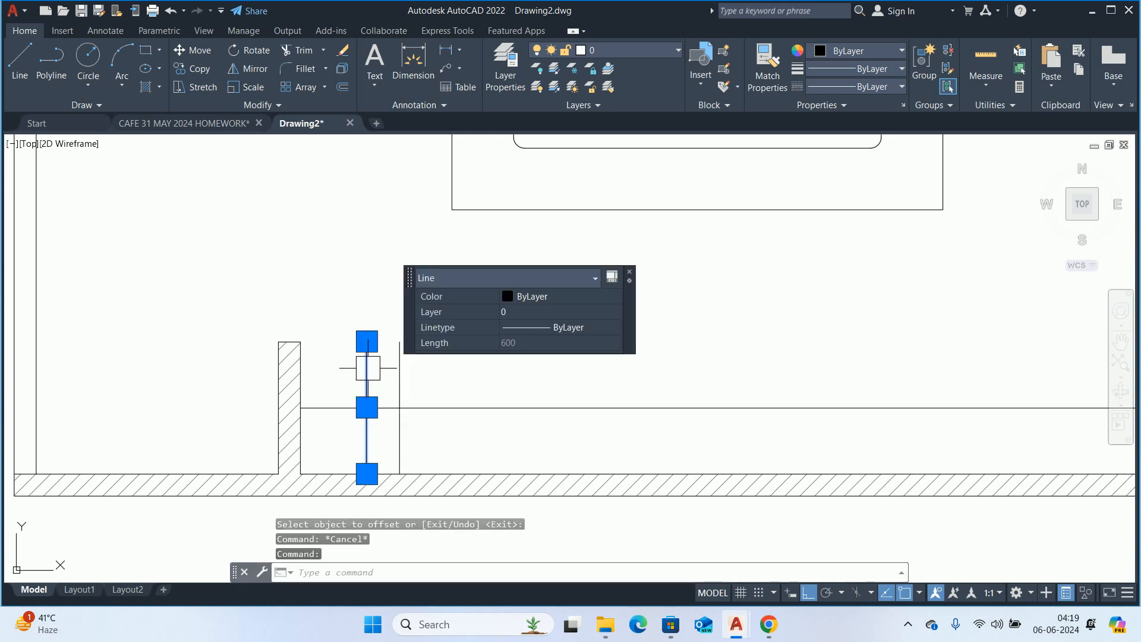
{"action": "key", "text": "Delete"}
{"action": "key", "text": "Escape"}
{"action": "key", "text": "Escape"}
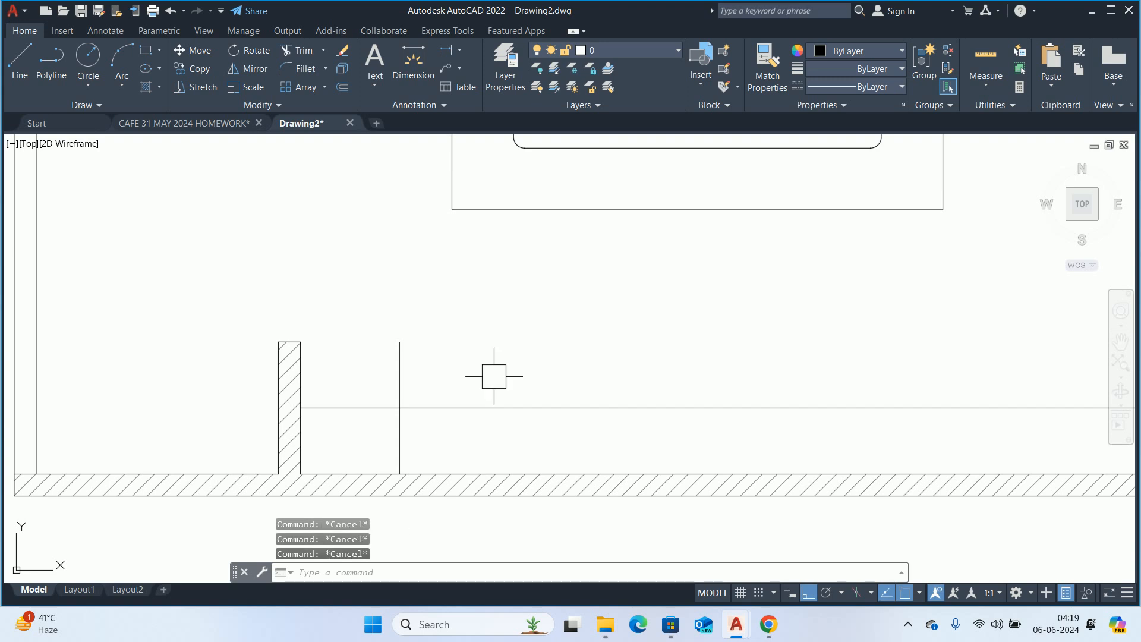
- Trim the vertical line beside the wall stub where it projects above the horizontal offset line
{"action": "type", "text": "tr"}
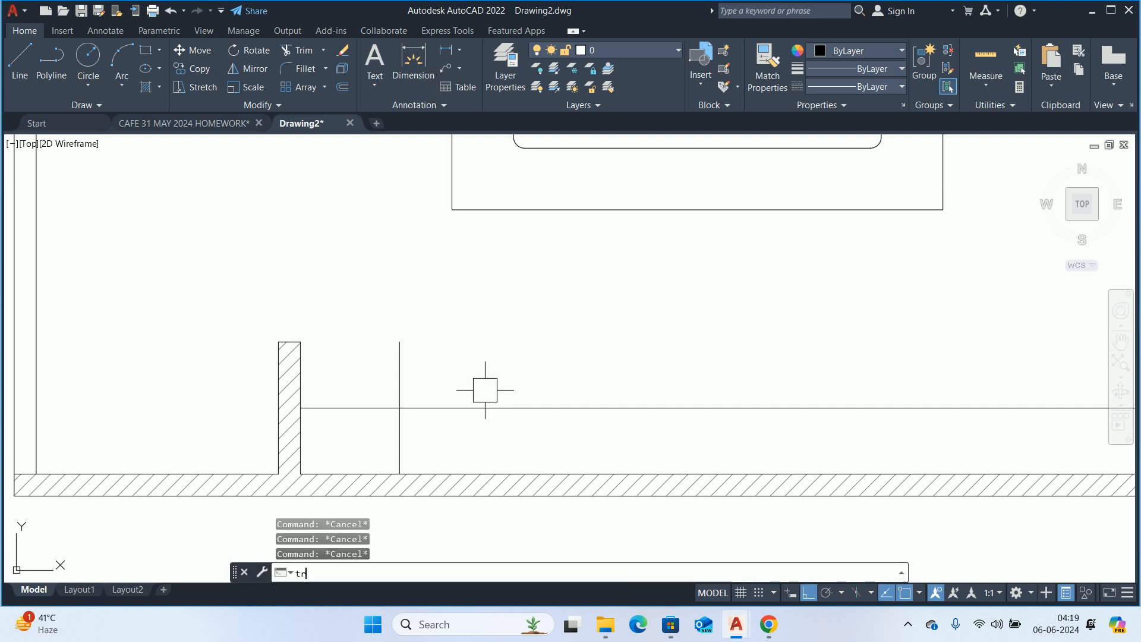
{"action": "key", "text": "Return"}
{"action": "scroll", "coordinate": [470, 361], "scroll_direction": "down", "scroll_amount": 4}
{"action": "mouse_move", "coordinate": [470, 360]}
{"action": "middle_mouse_down"}
{"action": "mouse_move", "coordinate": [520, 363]}
{"action": "mouse_move", "coordinate": [472, 367]}
{"action": "middle_mouse_up"}
{"action": "key", "text": "Escape"}
{"action": "key", "text": "Escape"}
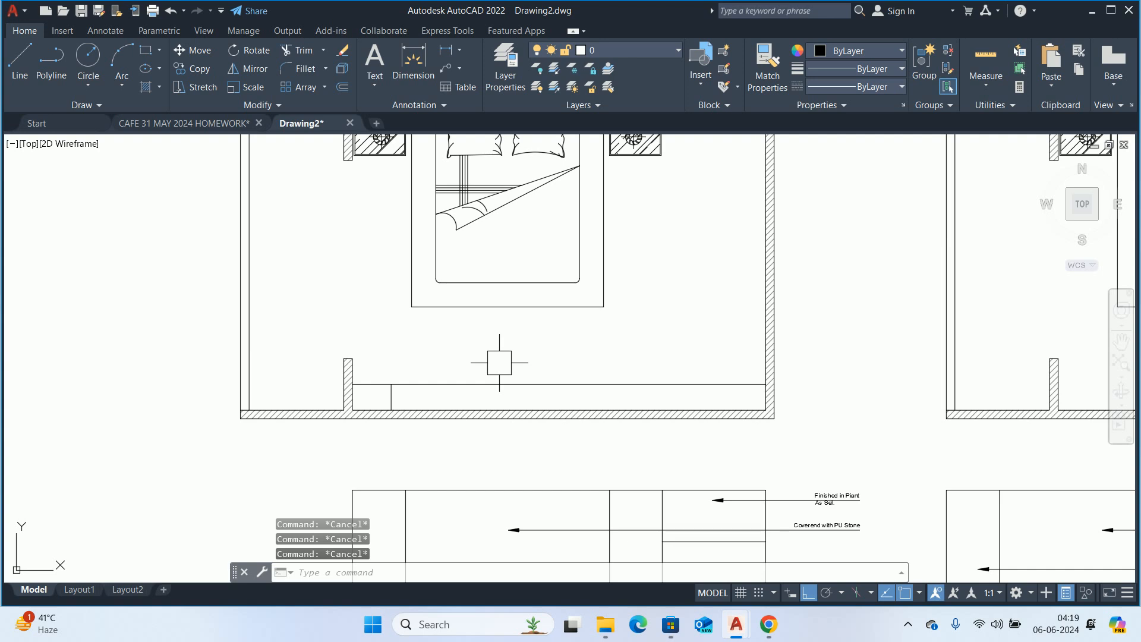
- Draw a vertical line from the right end of the wall behind the bed straight down to the bottom wall
{"action": "type", "text": "l"}
{"action": "key", "text": "Return"}
{"action": "scroll", "coordinate": [493, 440], "scroll_direction": "down", "scroll_amount": 3}
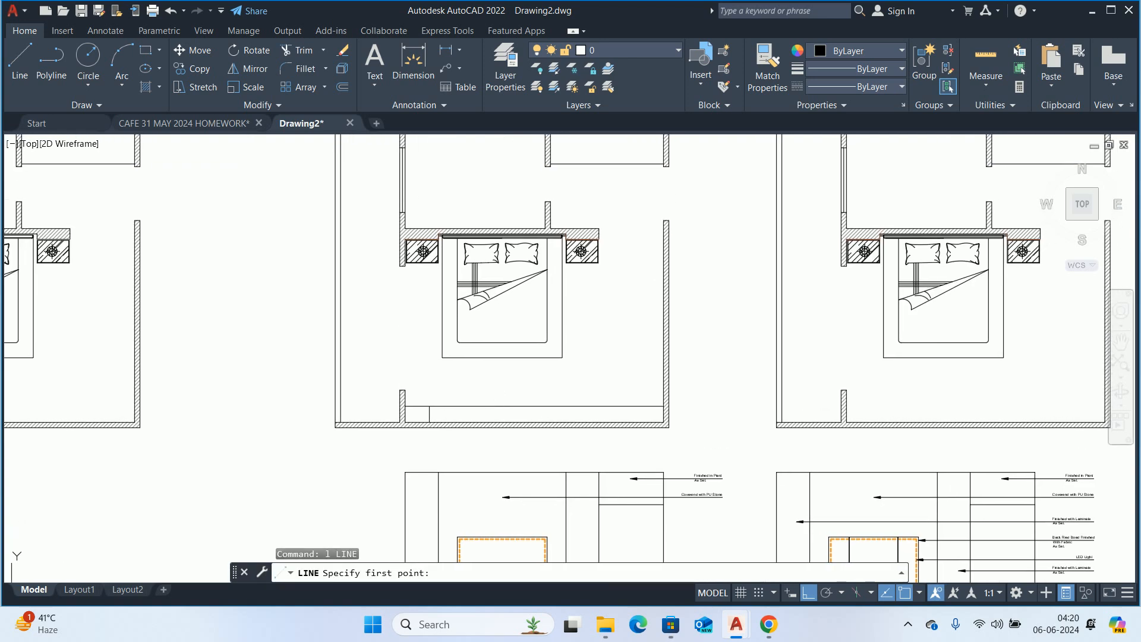
{"action": "scroll", "coordinate": [591, 255], "scroll_direction": "up", "scroll_amount": 2}
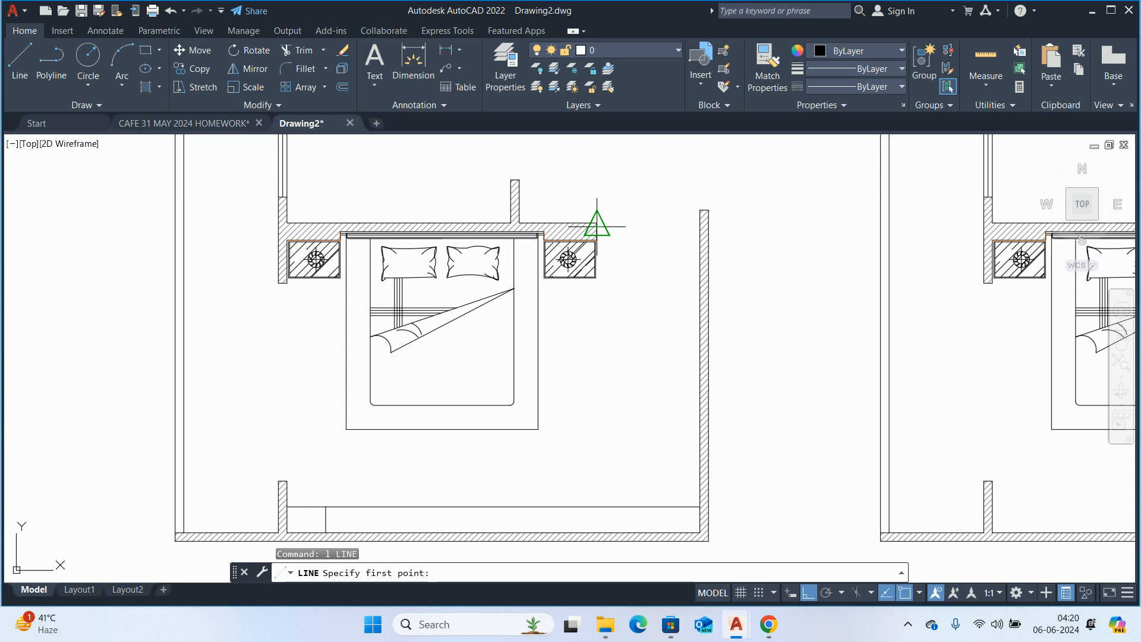
{"action": "left_click", "coordinate": [597, 224]}
{"action": "left_click", "coordinate": [597, 535]}
{"action": "key", "text": "Escape"}
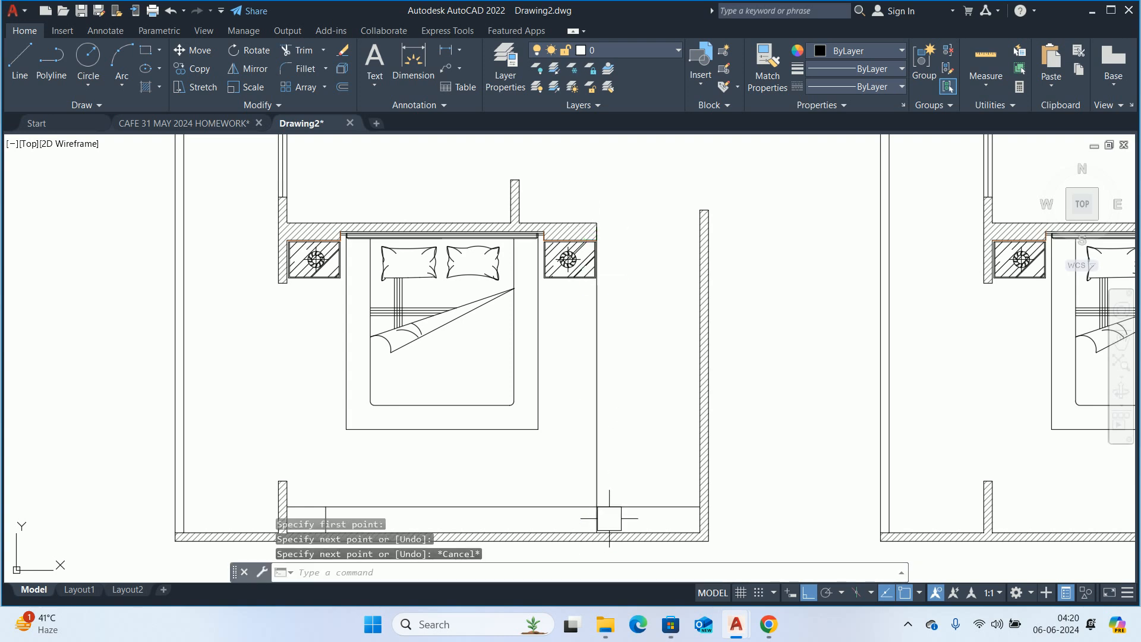
- Trim the new vertical line above the horizontal offset line, and the horizontal line's overhang to its right
{"action": "scroll", "coordinate": [604, 523], "scroll_direction": "up", "scroll_amount": 4}
{"action": "type", "text": "tr"}
{"action": "key", "text": "Return"}
{"action": "left_click_drag", "start_coordinate": [542, 441], "coordinate": [612, 429]}
{"action": "key", "text": "Escape"}
{"action": "key", "text": "Escape"}
{"action": "scroll", "coordinate": [616, 429], "scroll_direction": "down", "scroll_amount": 6}
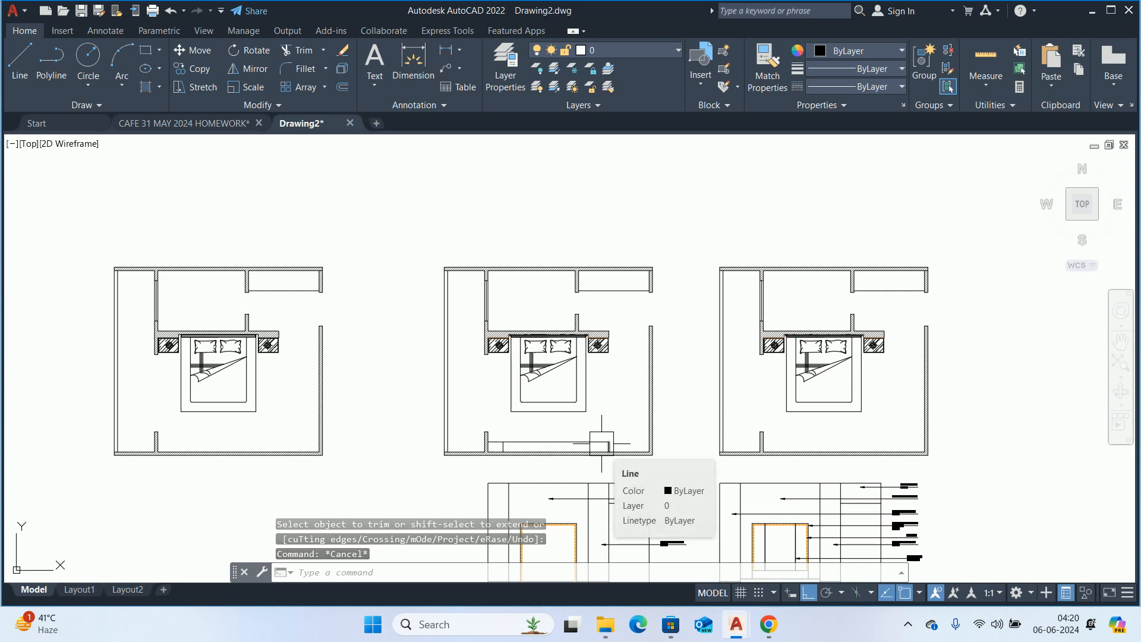
{"action": "scroll", "coordinate": [601, 444], "scroll_direction": "up", "scroll_amount": 2}
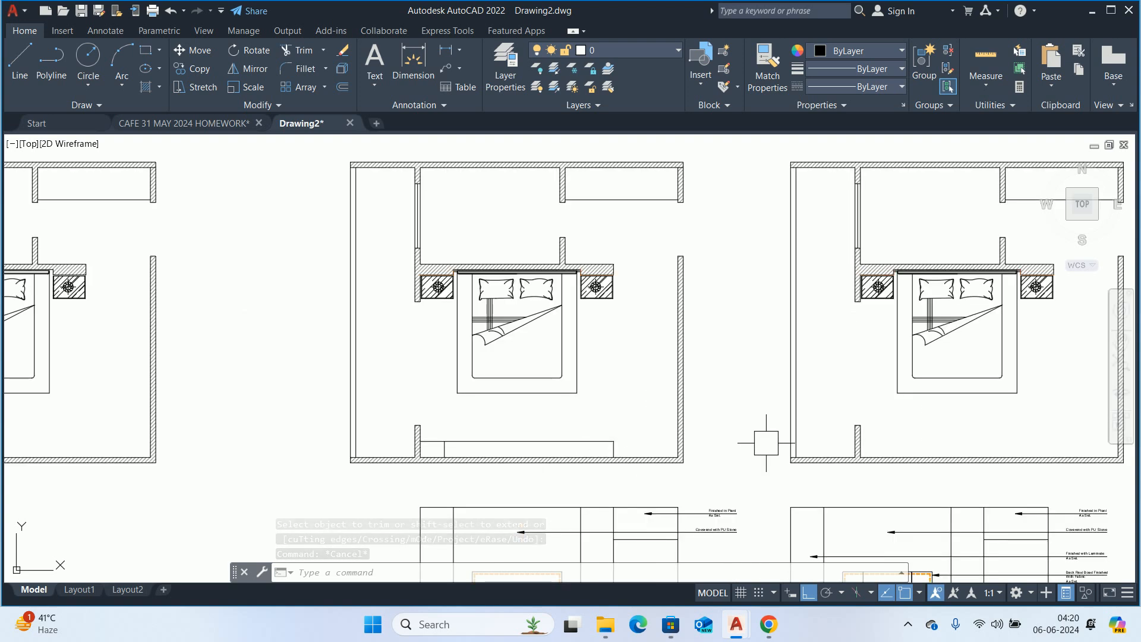
{"action": "key", "text": "Escape"}
{"action": "key", "text": "Escape"}
{"action": "key", "text": "Escape"}
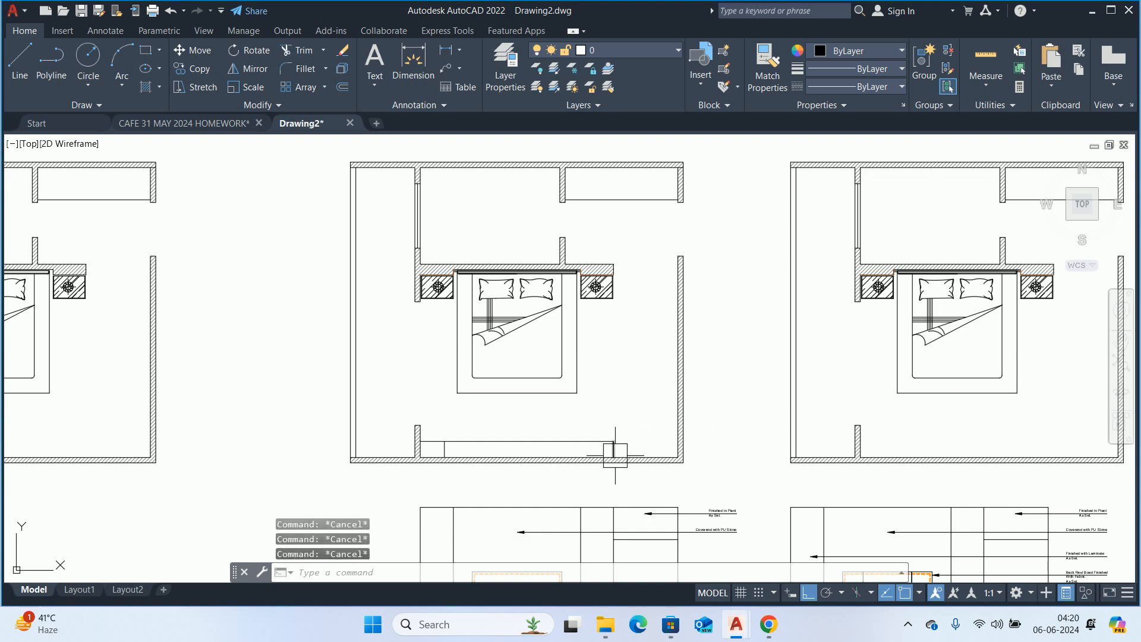
- Extend the horizontal offset line to the right wall's inner face and remove the vertical line near the wall stub
{"action": "type", "text": "ex"}
{"action": "key", "text": "Return"}
{"action": "scroll", "coordinate": [612, 453], "scroll_direction": "up", "scroll_amount": 2}
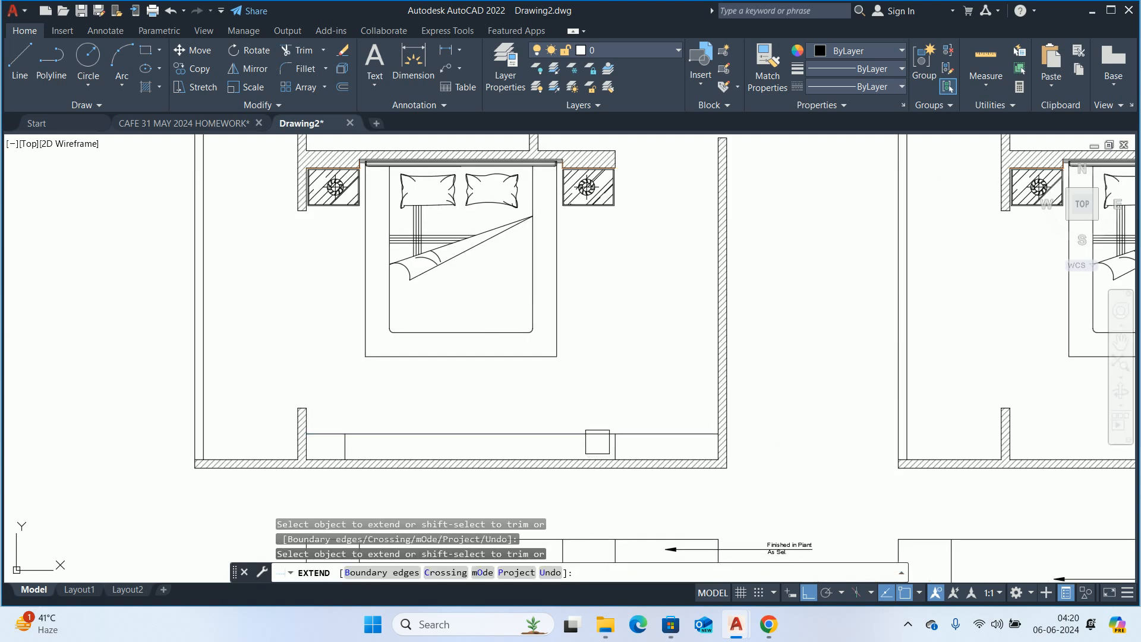
{"action": "scroll", "coordinate": [255, 453], "scroll_direction": "up", "scroll_amount": 2}
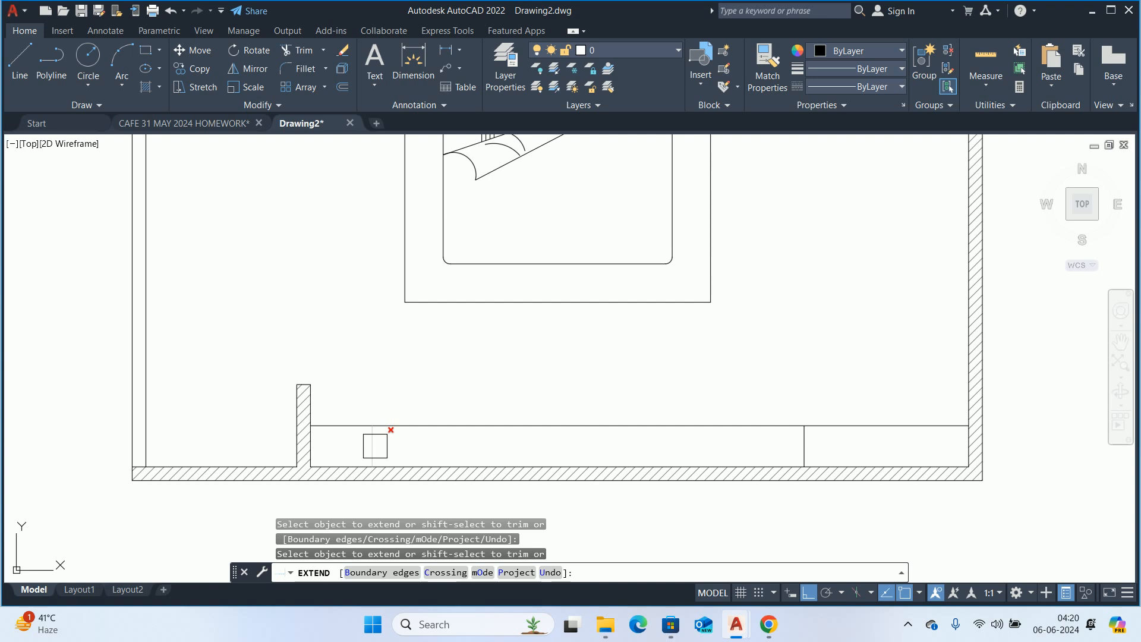
{"action": "key", "text": "Escape"}
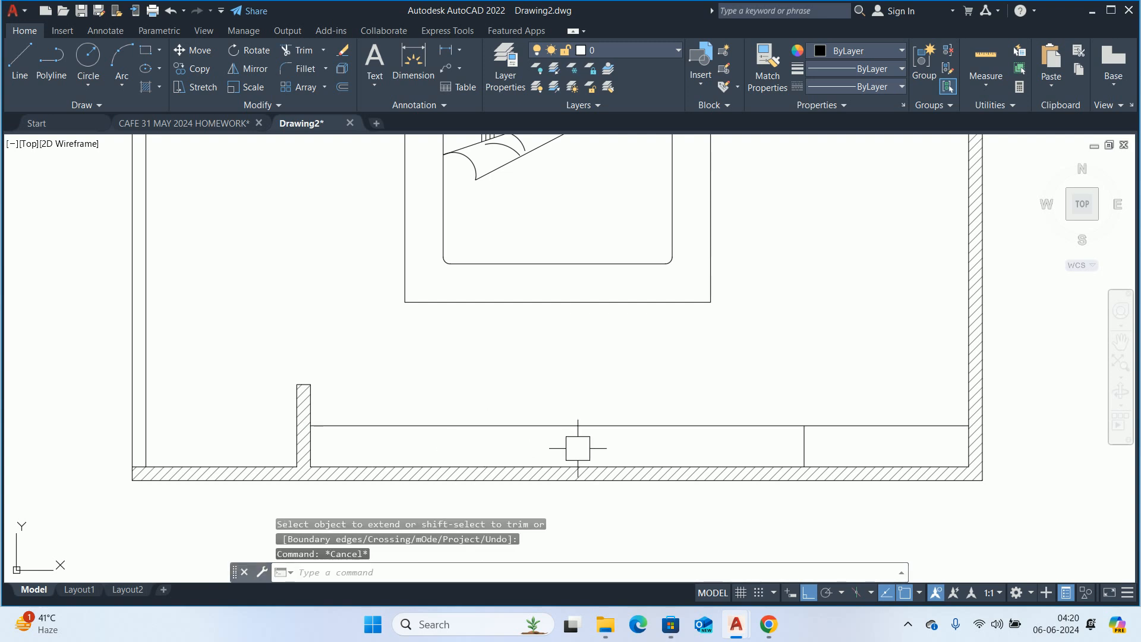
{"action": "key", "text": "Escape"}
{"action": "key", "text": "Escape"}
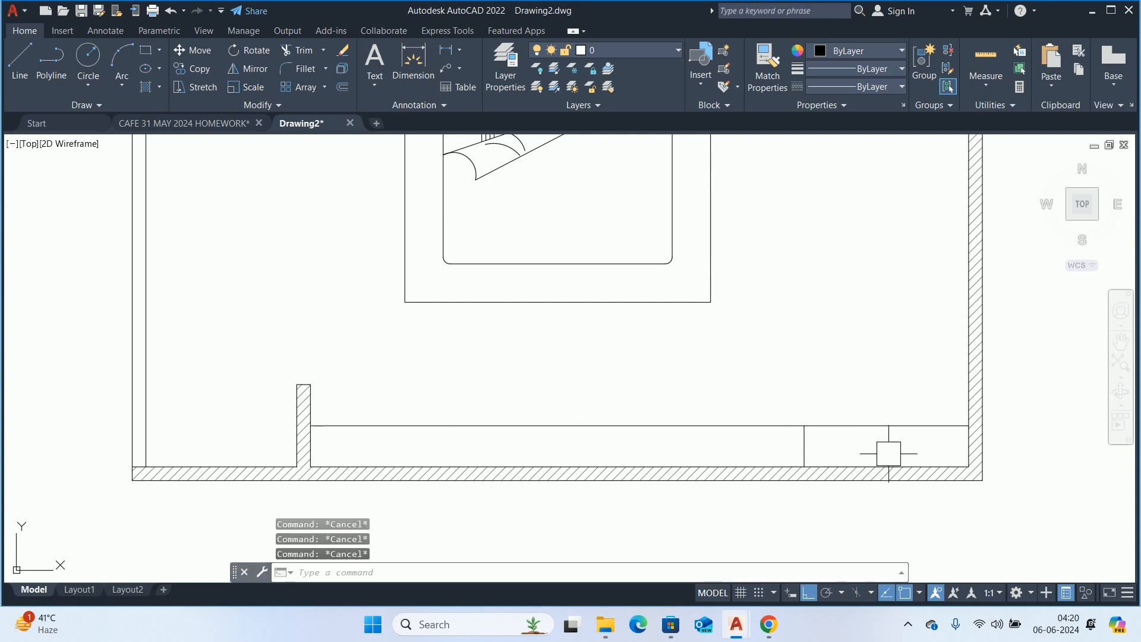
- Offset the inner face of the middle plan's right wall 450 to the left twice in succession
{"action": "type", "text": "o"}
{"action": "key", "text": "Return"}
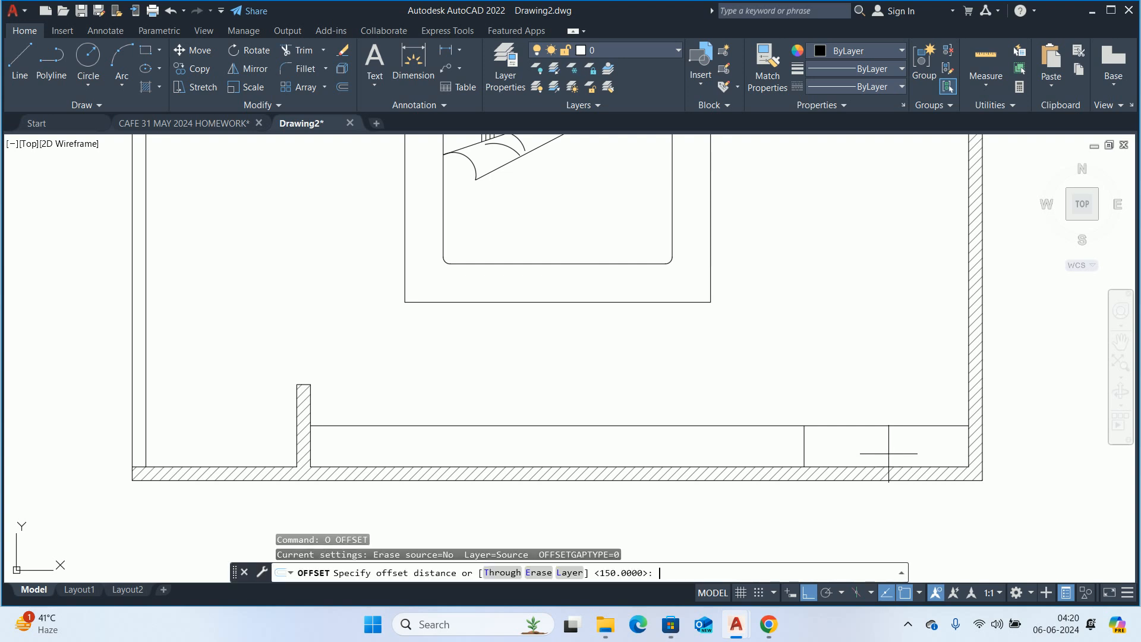
{"action": "type", "text": "450"}
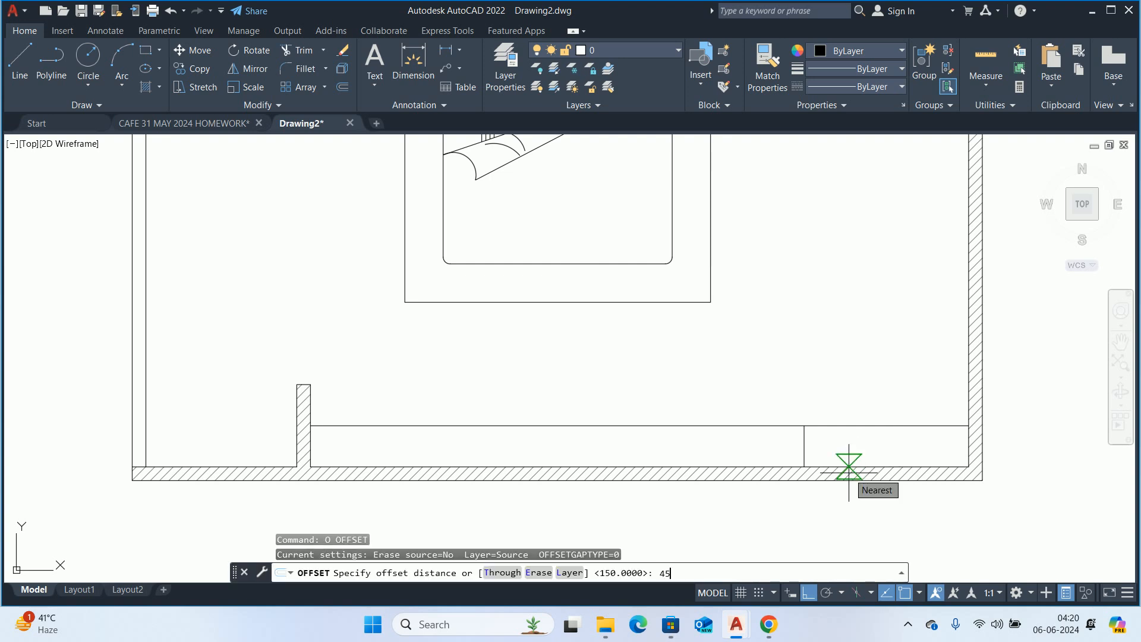
{"action": "key", "text": "Return"}
{"action": "scroll", "coordinate": [947, 431], "scroll_direction": "up", "scroll_amount": 2}
{"action": "left_click", "coordinate": [975, 457]}
{"action": "left_click", "coordinate": [884, 462]}
{"action": "left_click", "coordinate": [882, 459]}
{"action": "key", "text": "Escape"}
- Trim both offset vertical lines above the horizontal line and remove the older vertical line to their left
{"action": "type", "text": "tr"}
{"action": "key", "text": "Return"}
{"action": "left_click", "coordinate": [788, 390]}
{"action": "left_click", "coordinate": [870, 384]}
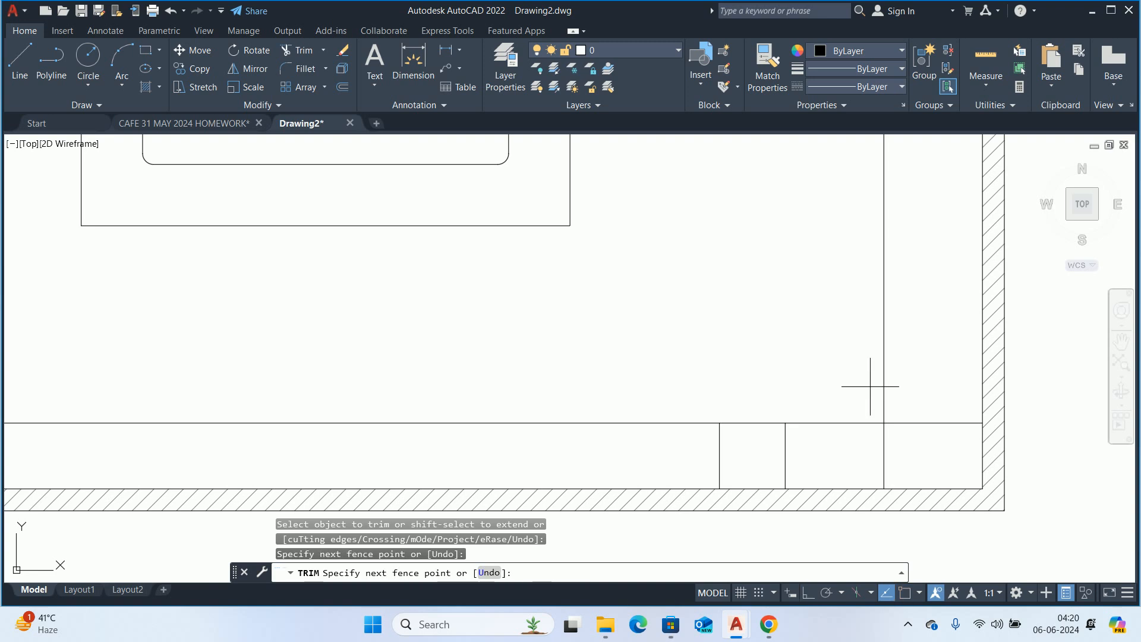
{"action": "left_click", "coordinate": [891, 377]}
{"action": "left_click", "coordinate": [719, 455]}
{"action": "key", "text": "Escape"}
{"action": "scroll", "coordinate": [797, 429], "scroll_direction": "down", "scroll_amount": 2}
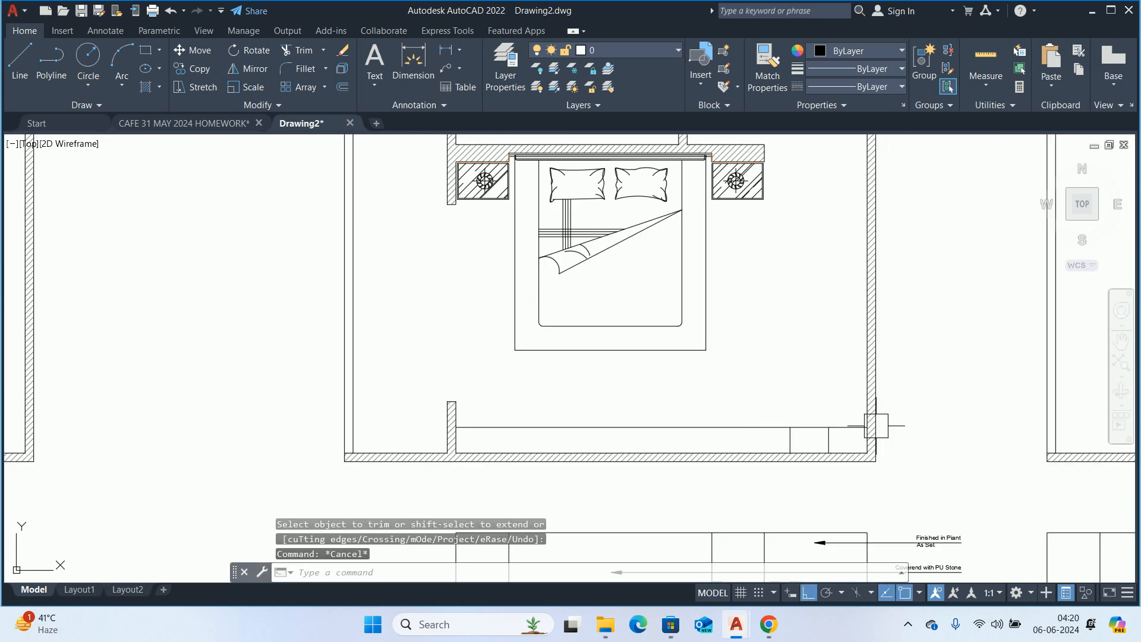
{"action": "key", "text": "Escape"}
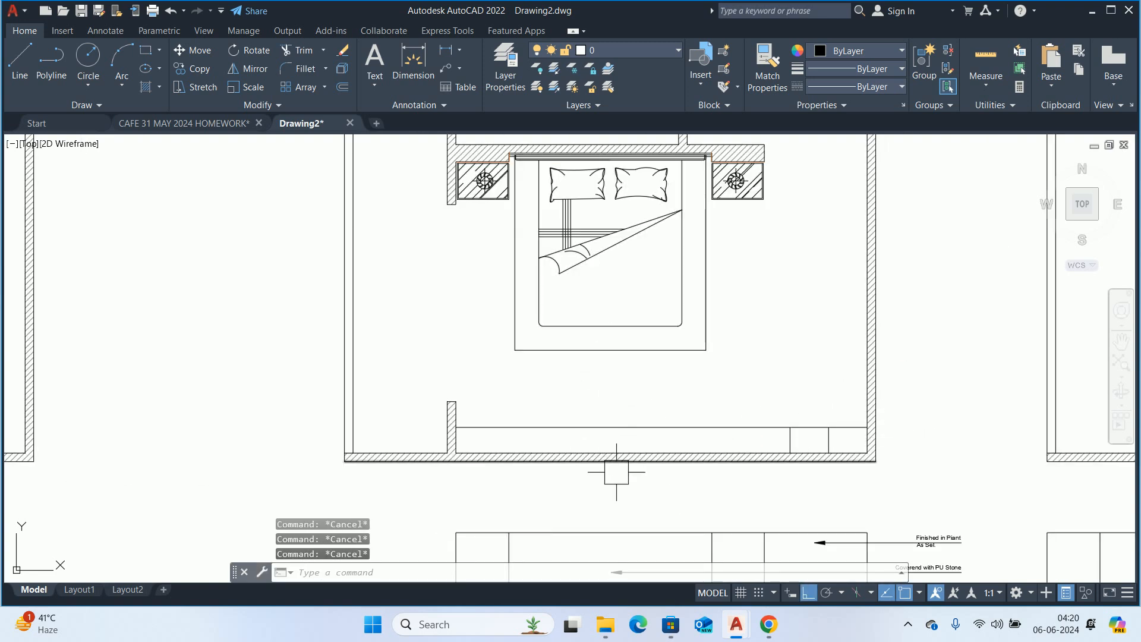
- Draw a vertical centre line from the midpoint of the mattress's lower edge down to the bottom wall's inner face
{"action": "type", "text": "l"}
{"action": "key", "text": "Return"}
{"action": "left_click", "coordinate": [611, 326]}
{"action": "scroll", "coordinate": [611, 431], "scroll_direction": "up", "scroll_amount": 2}
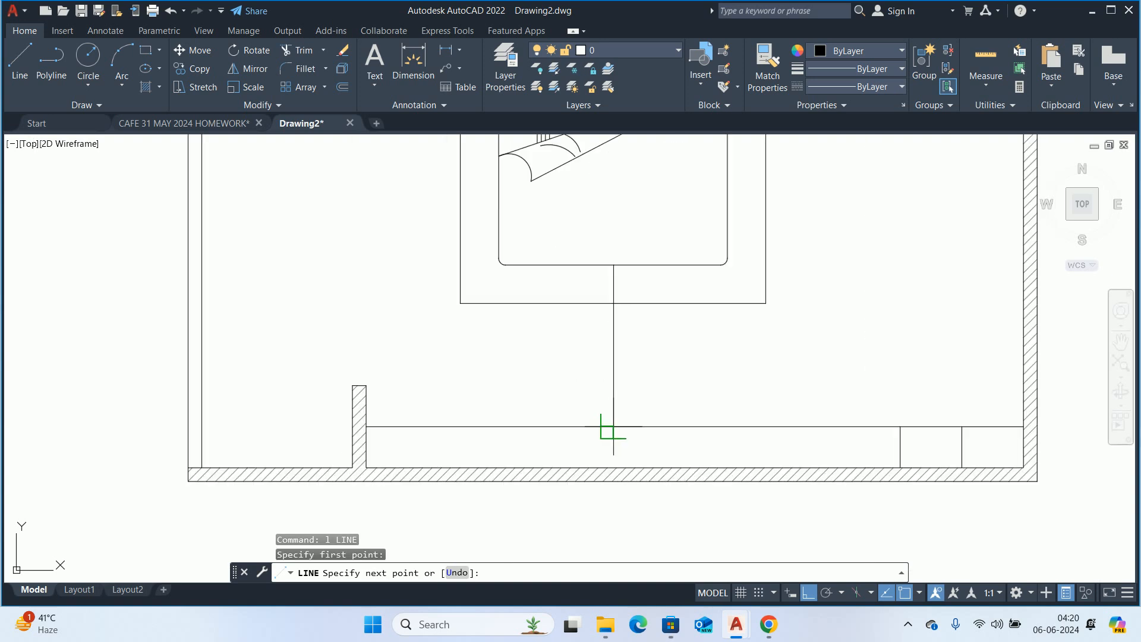
{"action": "left_click", "coordinate": [612, 466]}
{"action": "key", "text": "Escape"}
{"action": "key", "text": "Escape"}
{"action": "scroll", "coordinate": [639, 456], "scroll_direction": "up", "scroll_amount": 5}
{"action": "key", "text": "Escape"}
{"action": "key", "text": "Escape"}
{"action": "middle_click_drag", "start_coordinate": [632, 476], "coordinate": [637, 477]}
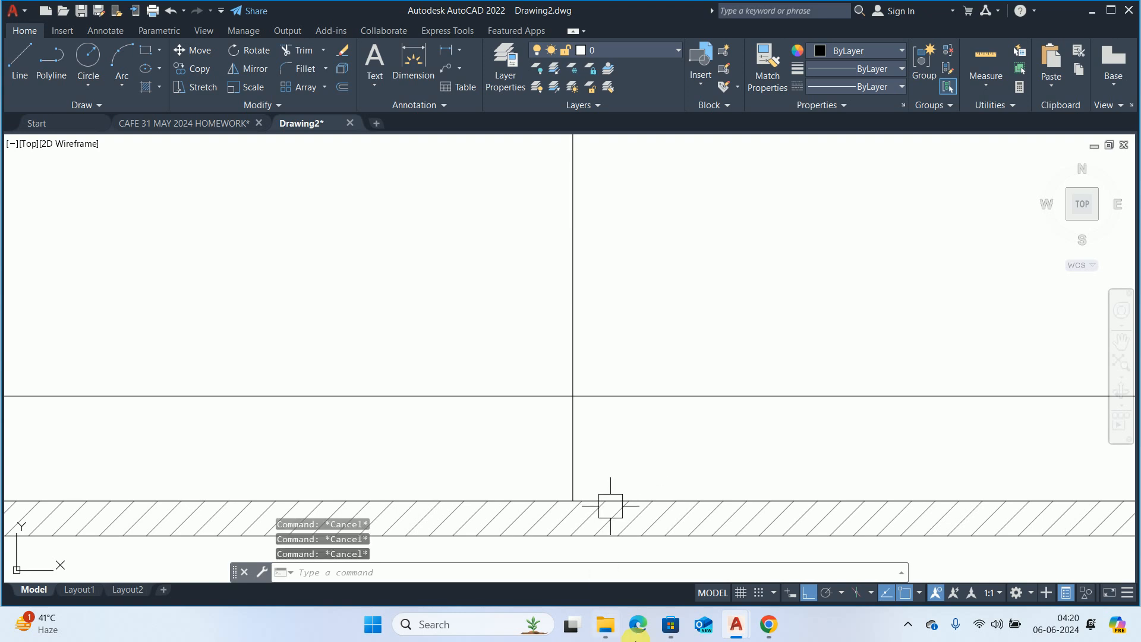
- Switch to Pinterest in Chrome, search for "tv unit" and open the pin with the marble TV panel and side bookshelf
{"action": "left_click", "coordinate": [769, 625]}
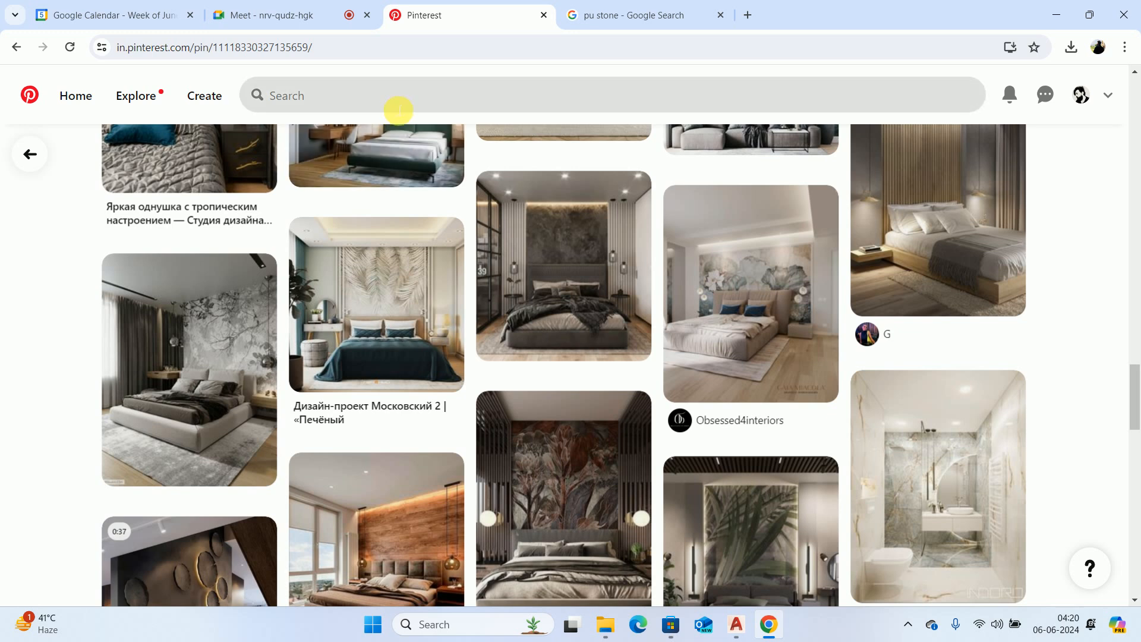
{"action": "left_click", "coordinate": [400, 105]}
{"action": "type", "text": "tc"}
{"action": "key", "text": "BackSpace"}
{"action": "type", "text": "v unit"}
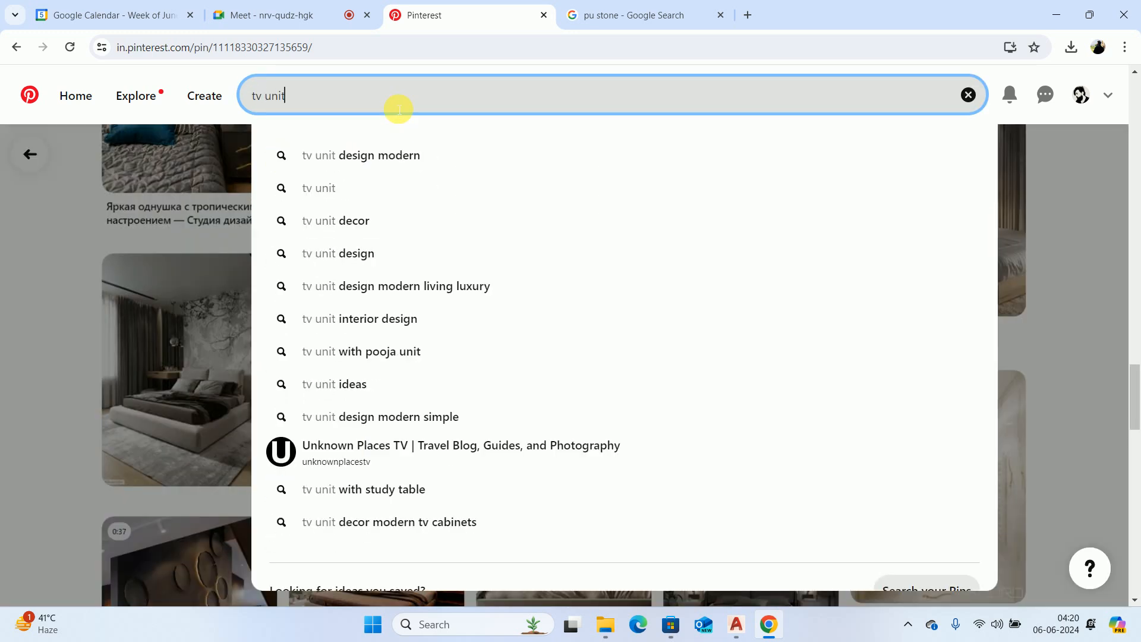
{"action": "key", "text": "Return"}
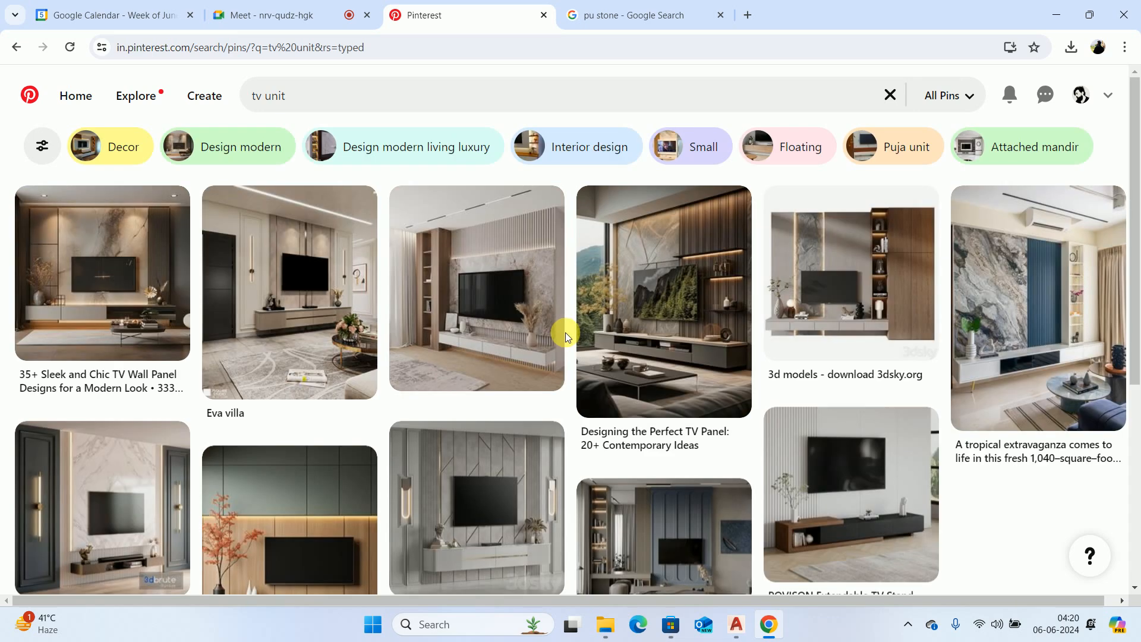
{"action": "left_click", "coordinate": [544, 270]}
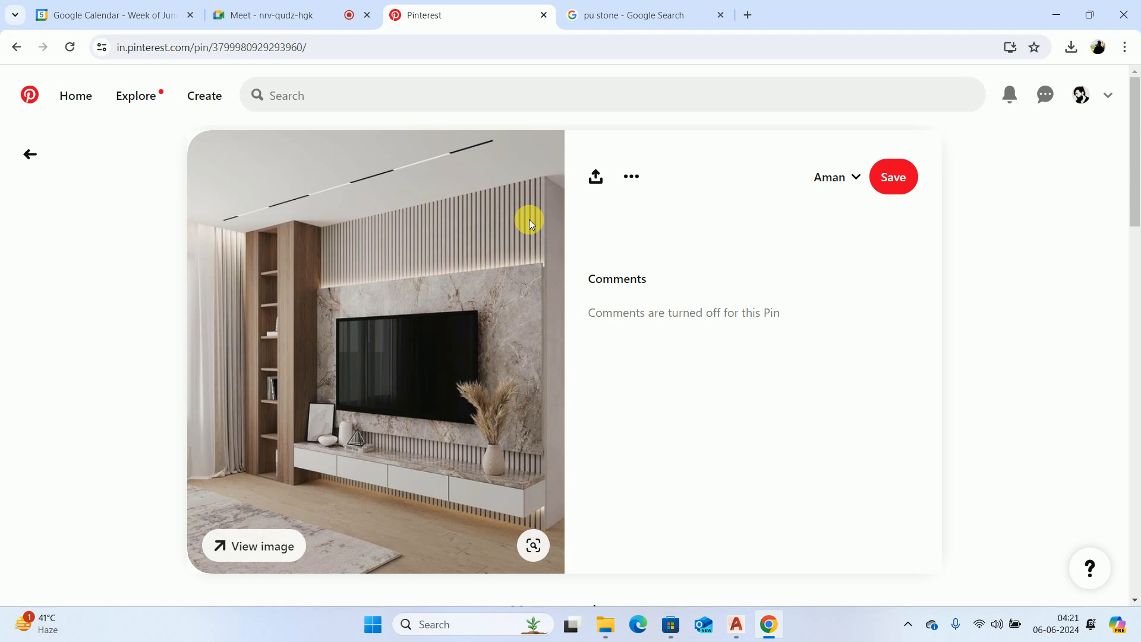
- Switch back to AutoCAD and offset the inner face of the middle plan's bottom wall 40 into the room
{"action": "left_click", "coordinate": [1056, 14]}
{"action": "scroll", "coordinate": [639, 394], "scroll_direction": "down", "scroll_amount": 3}
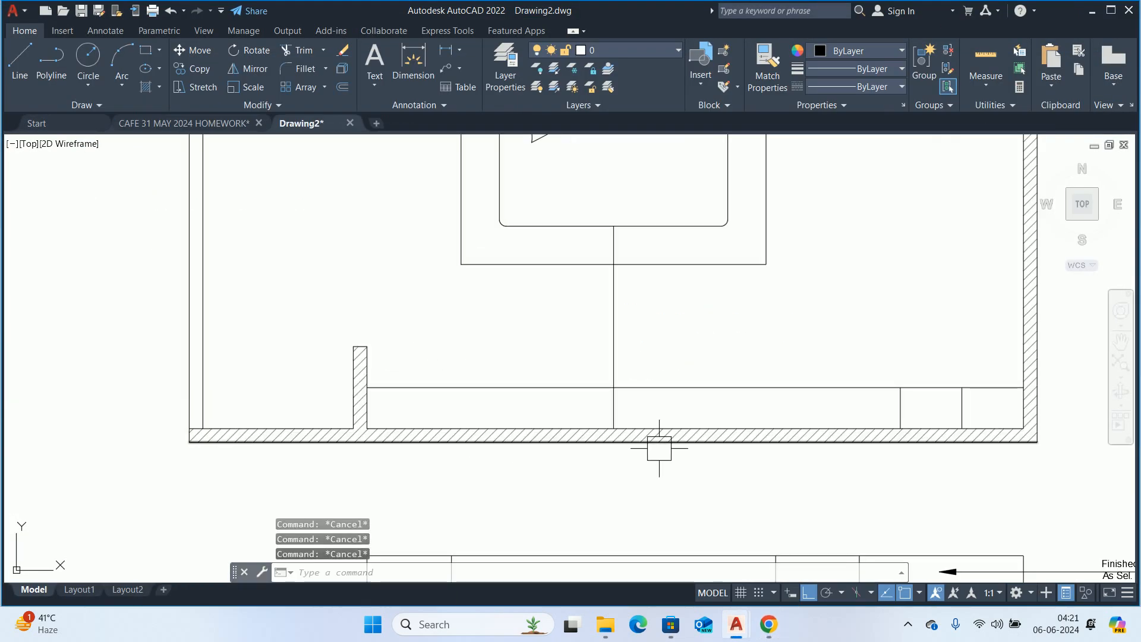
{"action": "type", "text": "o"}
{"action": "key", "text": "Return"}
{"action": "type", "text": "40"}
{"action": "key", "text": "Return"}
{"action": "scroll", "coordinate": [536, 454], "scroll_direction": "up", "scroll_amount": 2}
{"action": "left_click", "coordinate": [576, 404]}
{"action": "left_click", "coordinate": [573, 381]}
{"action": "key", "text": "Escape"}
- Switch to Pinterest, download the TV unit reference image and return to AutoCAD
{"action": "key", "text": "alt+Tab"}
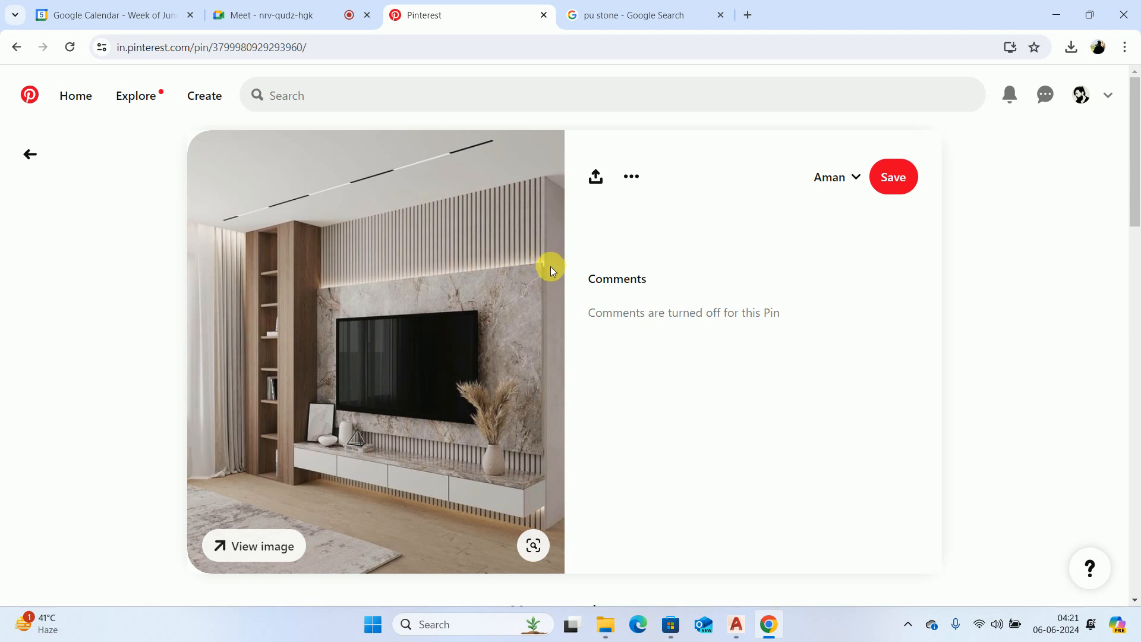
{"action": "left_click", "coordinate": [631, 176]}
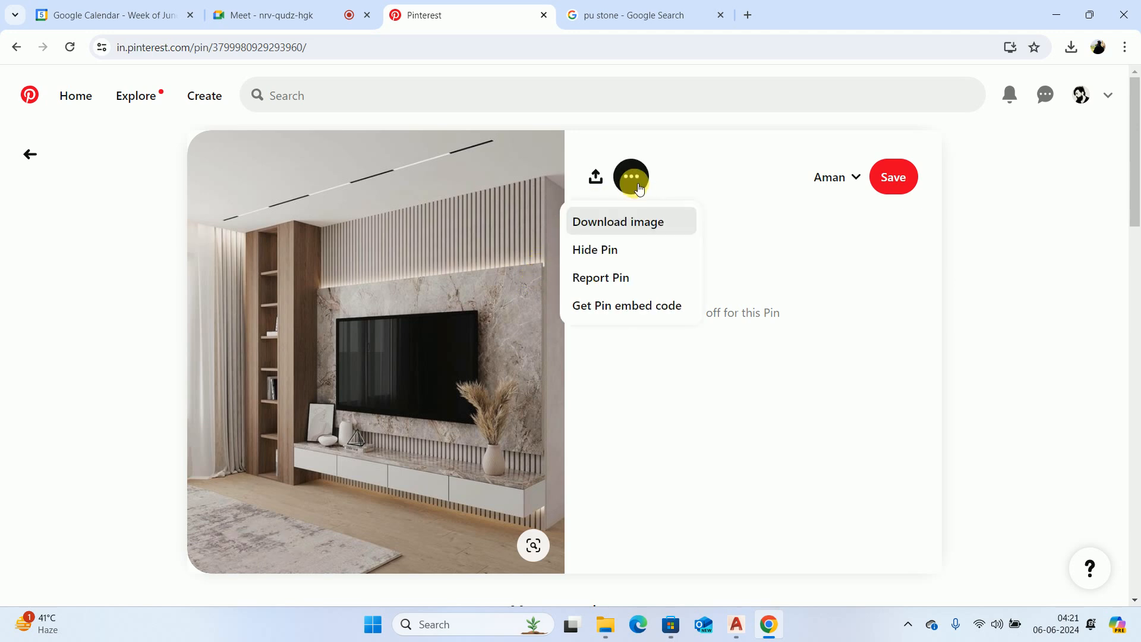
{"action": "left_click", "coordinate": [601, 220]}
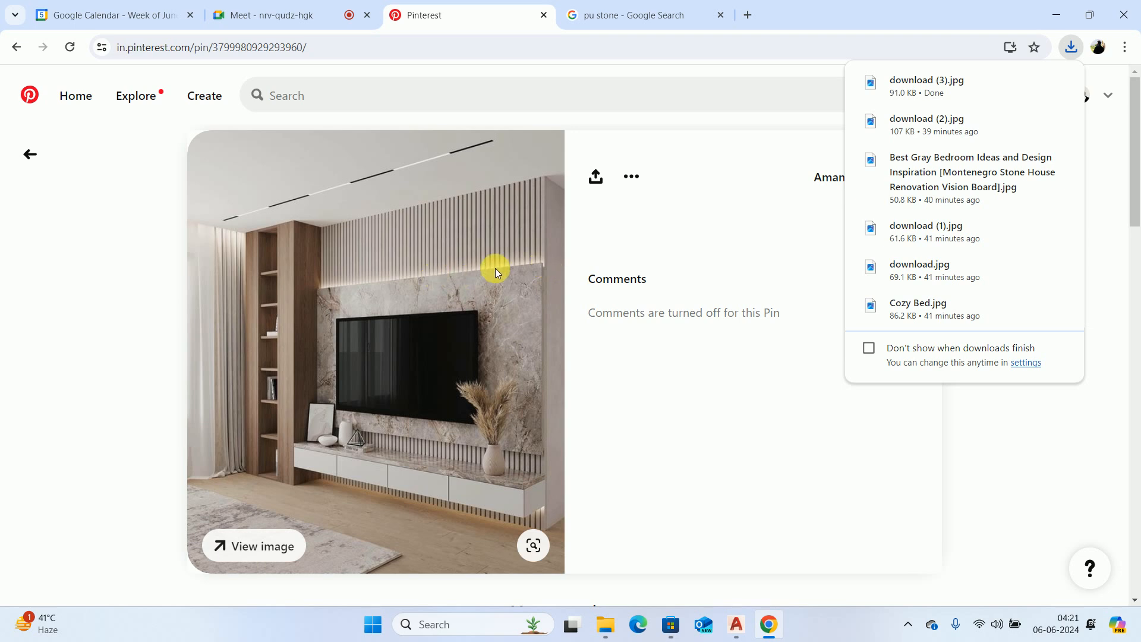
{"action": "left_click", "coordinate": [1057, 15]}
{"action": "middle_click_drag", "start_coordinate": [494, 363], "coordinate": [315, 384]}
{"action": "type", "text": "o"}
{"action": "key", "text": "Return"}
{"action": "type", "text": "2"}
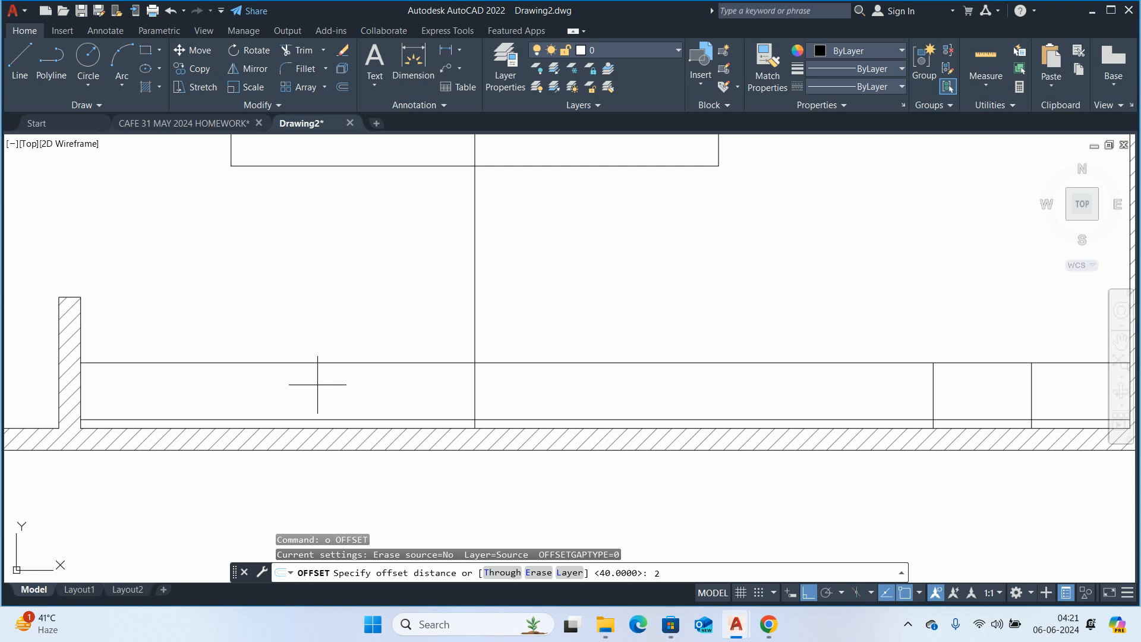
{"action": "key", "text": "Escape"}
- Offset the thin panel line above the bottom wall another 40 into the room
{"action": "type", "text": "O"}
{"action": "key", "text": "Return"}
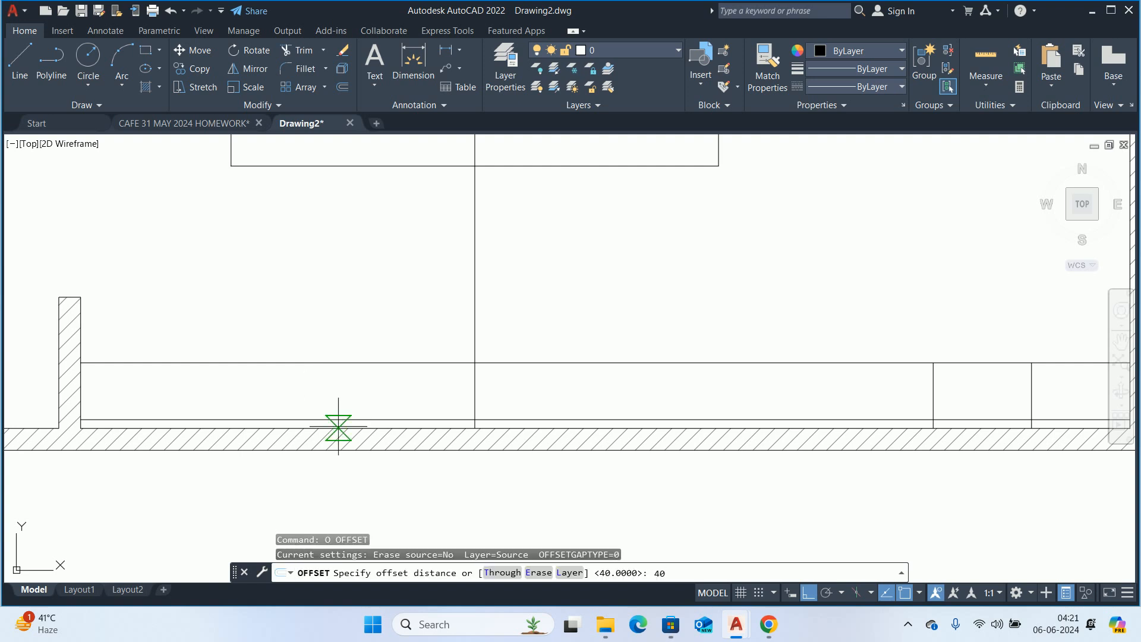
{"action": "type", "text": "40"}
{"action": "key", "text": "Return"}
{"action": "left_click", "coordinate": [329, 419]}
{"action": "left_click", "coordinate": [337, 389]}
{"action": "key", "text": "Escape"}
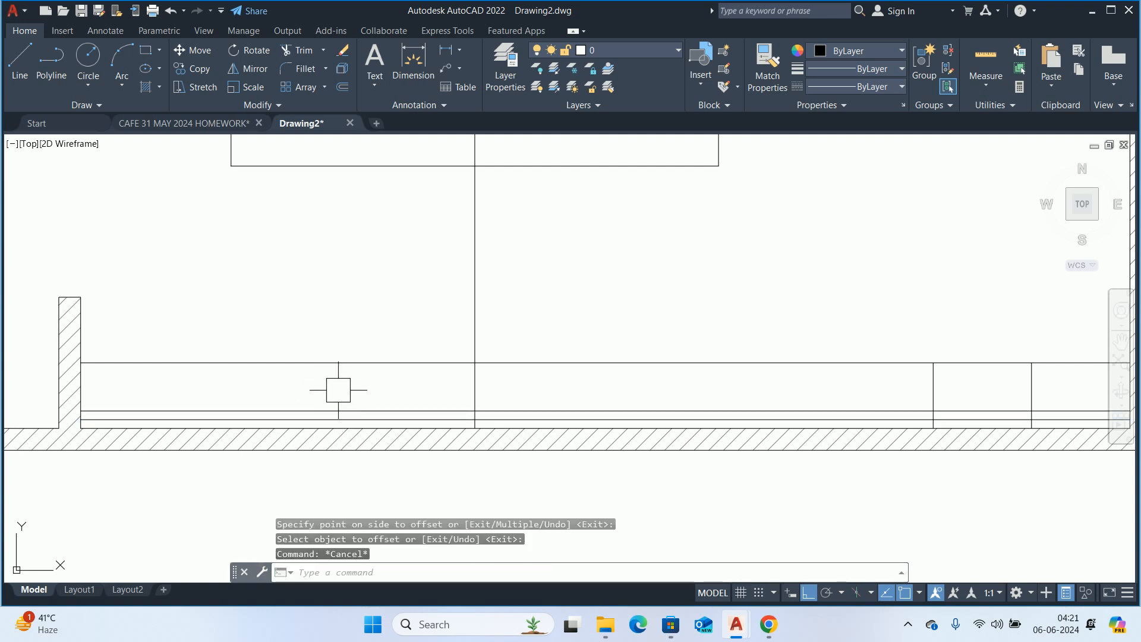
- Switch to Chrome and examine the TV unit reference image on Pinterest
{"action": "key", "text": "Return"}
{"action": "key", "text": "Escape"}
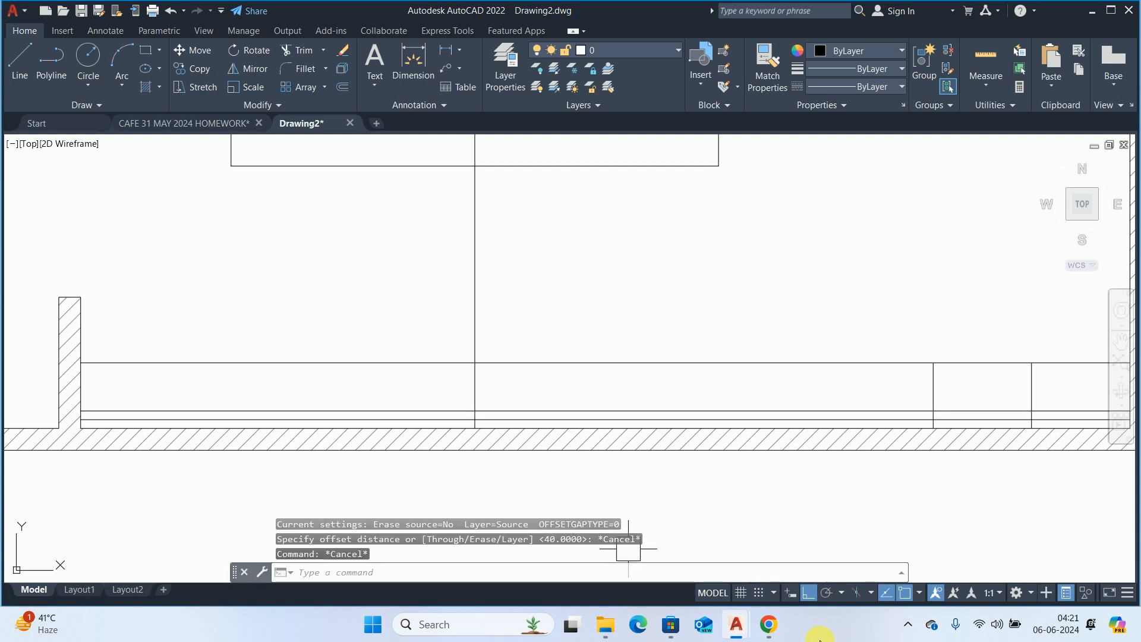
{"action": "left_click", "coordinate": [769, 625]}
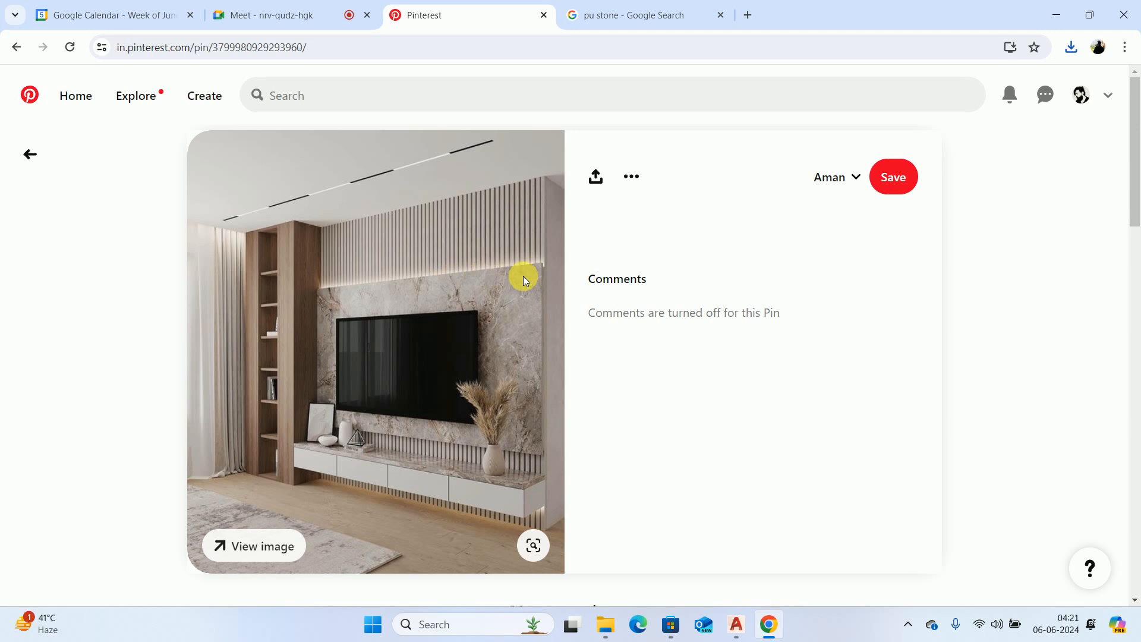
- Switch back to AutoCAD and trim the two thin panel lines inside the cabinet divisions at the bottom wall's right end
{"action": "left_click", "coordinate": [1056, 14]}
{"action": "type", "text": "tr"}
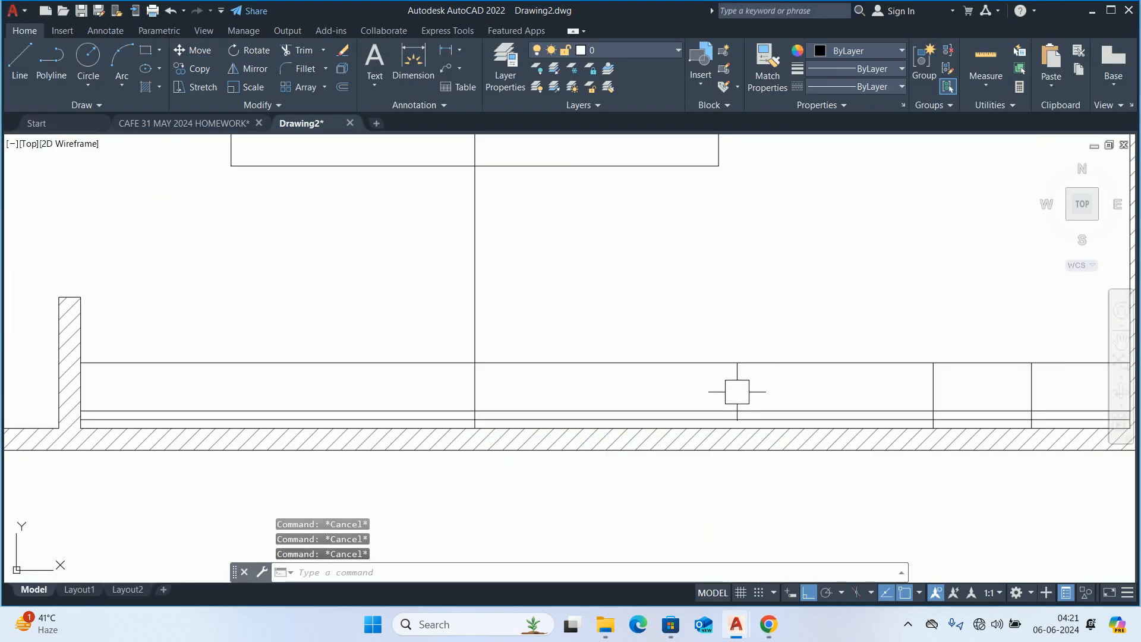
{"action": "key", "text": "Return"}
{"action": "scroll", "coordinate": [630, 374], "scroll_direction": "up", "scroll_amount": 5}
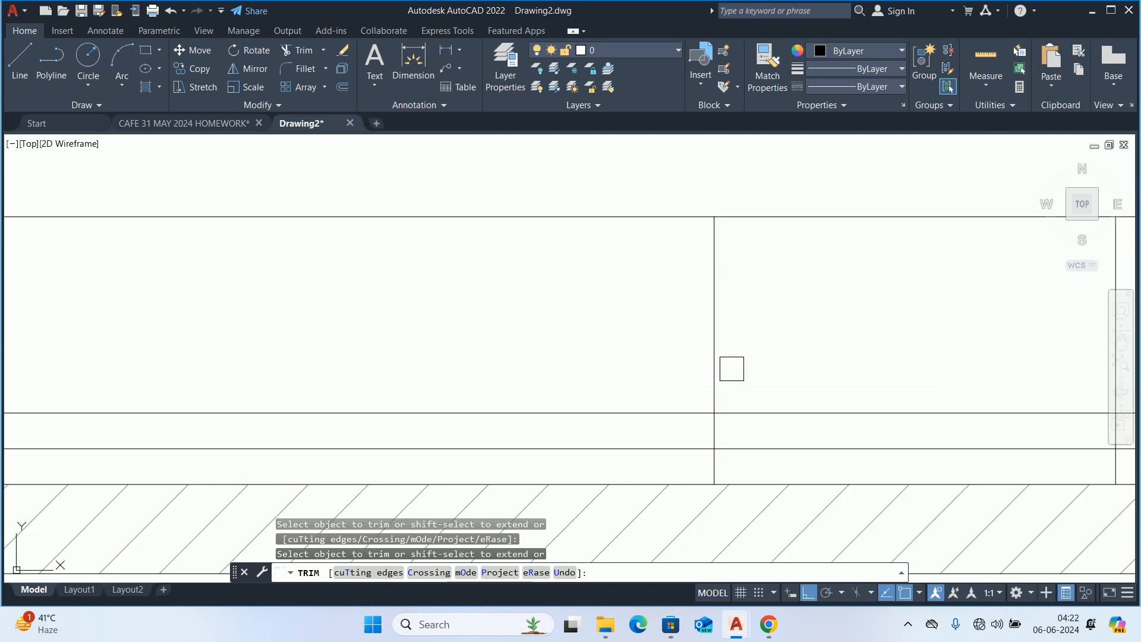
{"action": "middle_click_drag", "start_coordinate": [758, 368], "coordinate": [875, 298]}
{"action": "left_click", "coordinate": [869, 337]}
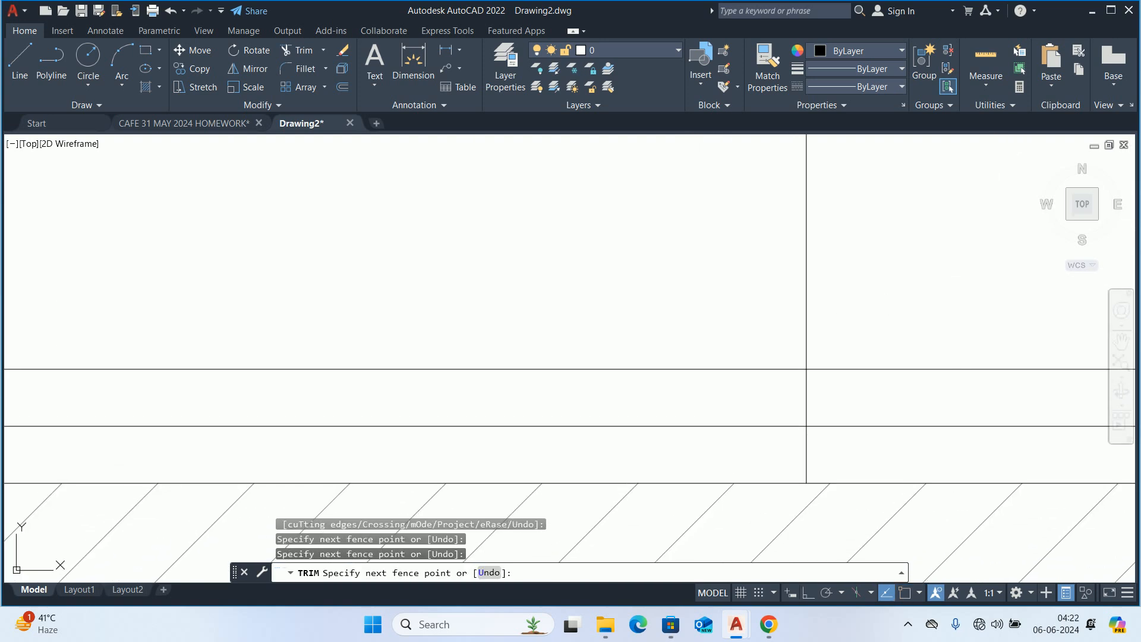
{"action": "left_click", "coordinate": [855, 438]}
{"action": "scroll", "coordinate": [833, 375], "scroll_direction": "down", "scroll_amount": 5}
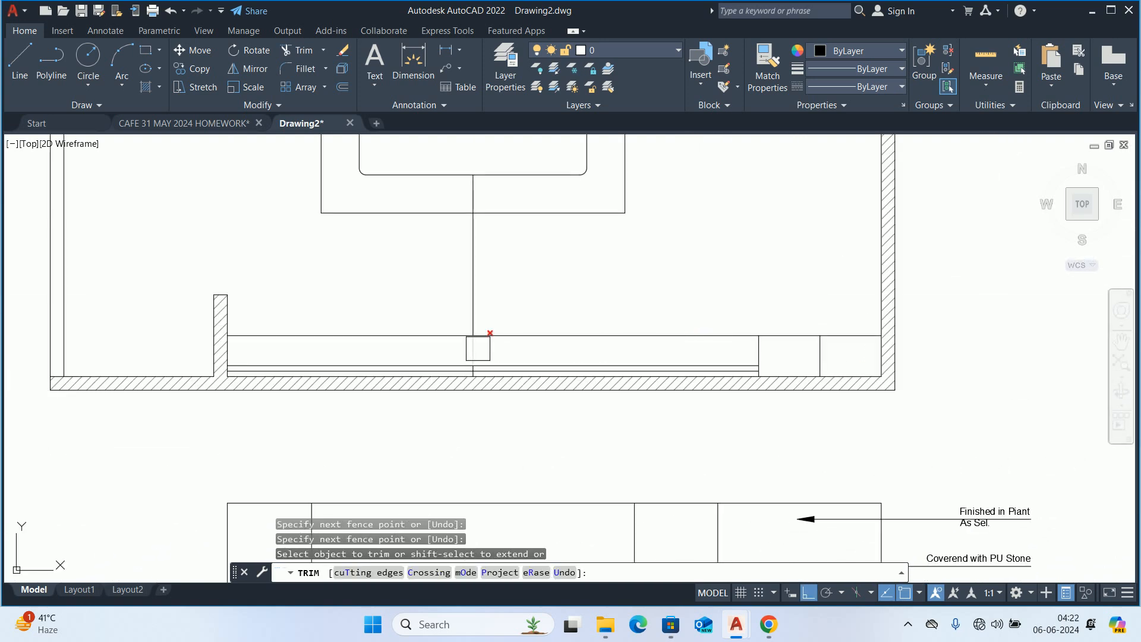
{"action": "scroll", "coordinate": [475, 349], "scroll_direction": "up", "scroll_amount": 2}
{"action": "middle_click_drag", "start_coordinate": [248, 341], "coordinate": [266, 348]}
{"action": "key", "text": "Escape"}
{"action": "key", "text": "Escape"}
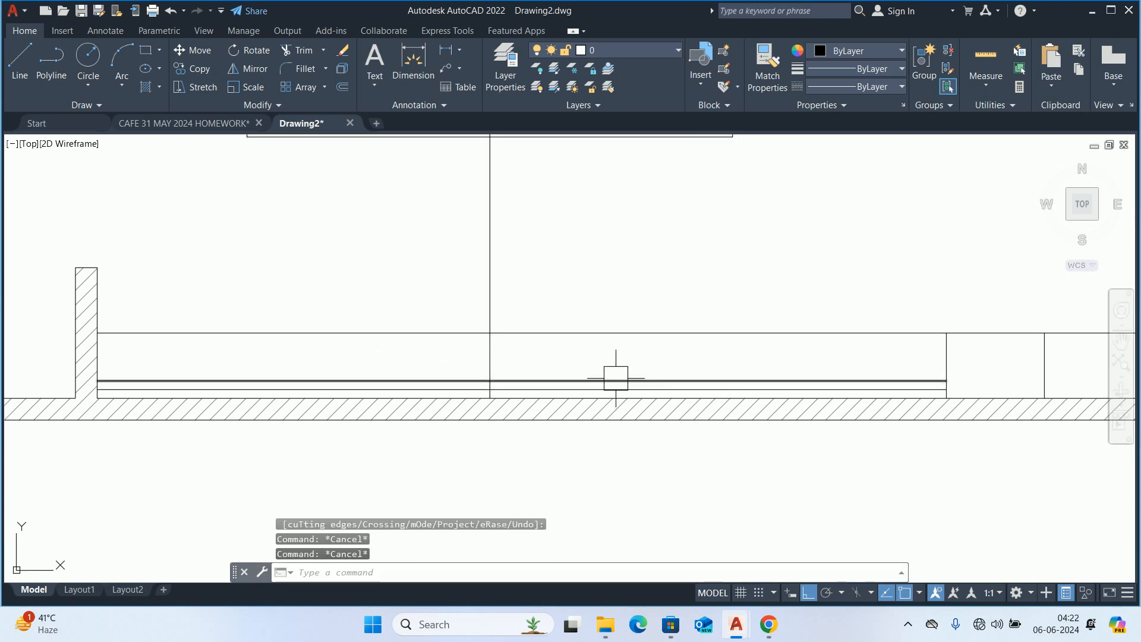
{"action": "key", "text": "Escape"}
- Check the TV unit reference image on Pinterest in Chrome again and return to AutoCAD
{"action": "scroll", "coordinate": [497, 365], "scroll_direction": "down", "scroll_amount": 4}
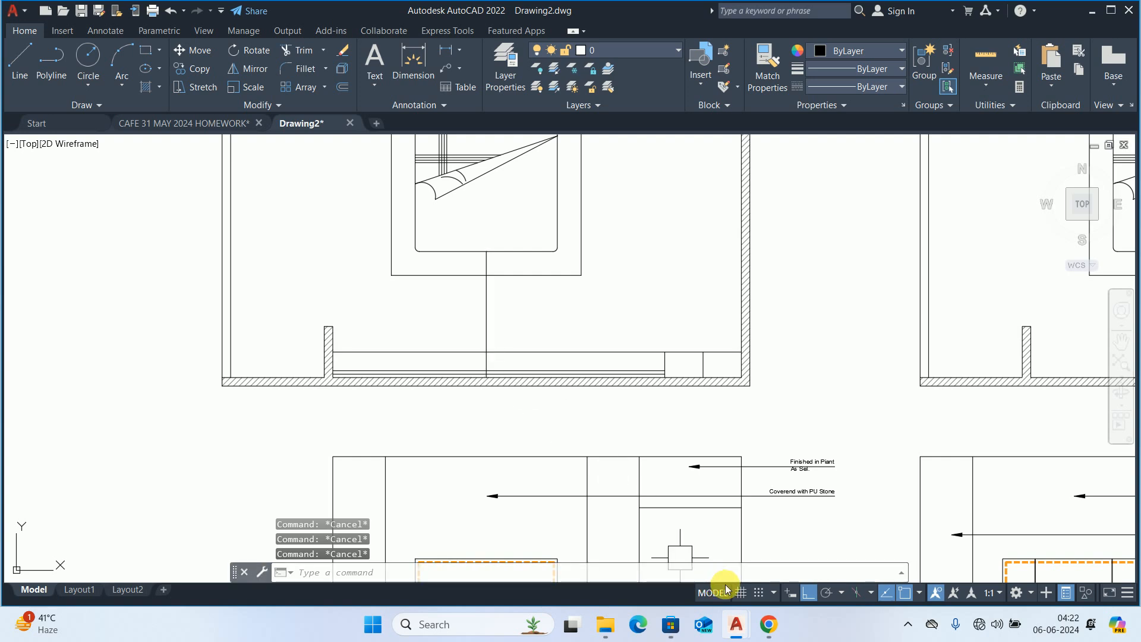
{"action": "left_click", "coordinate": [769, 624]}
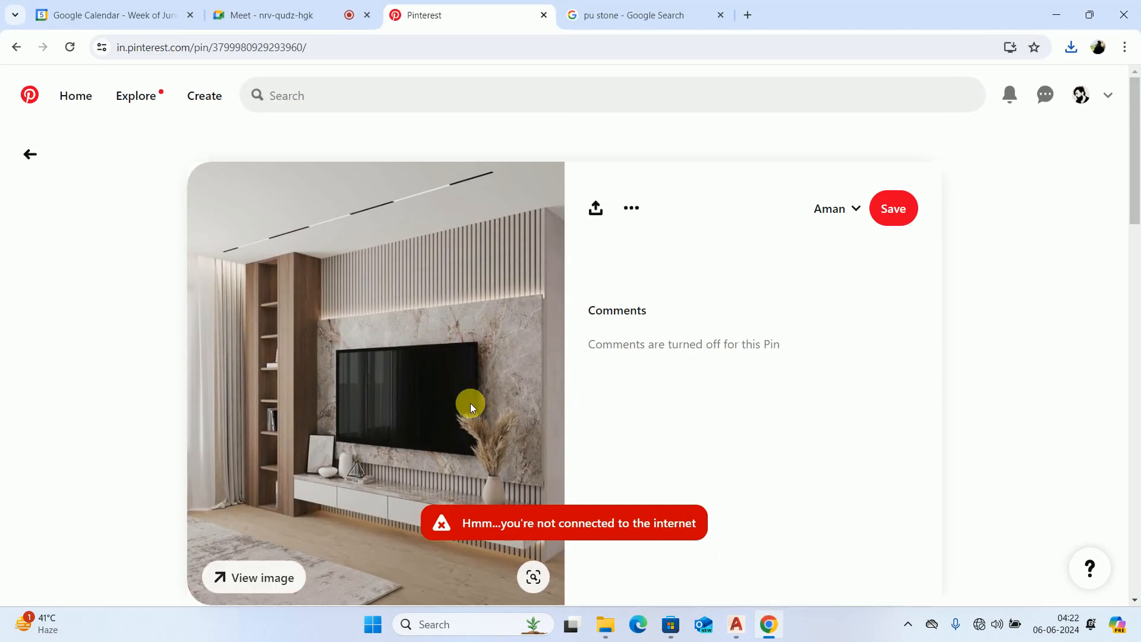
{"action": "left_click", "coordinate": [1055, 12]}
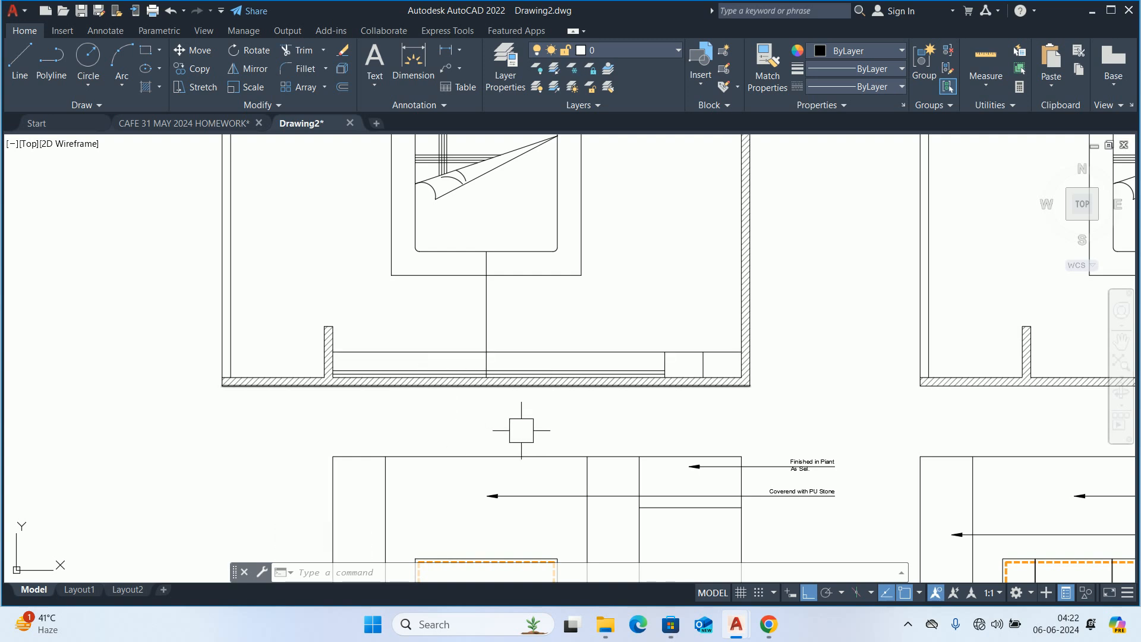
{"action": "mouse_move", "coordinate": [781, 635]}
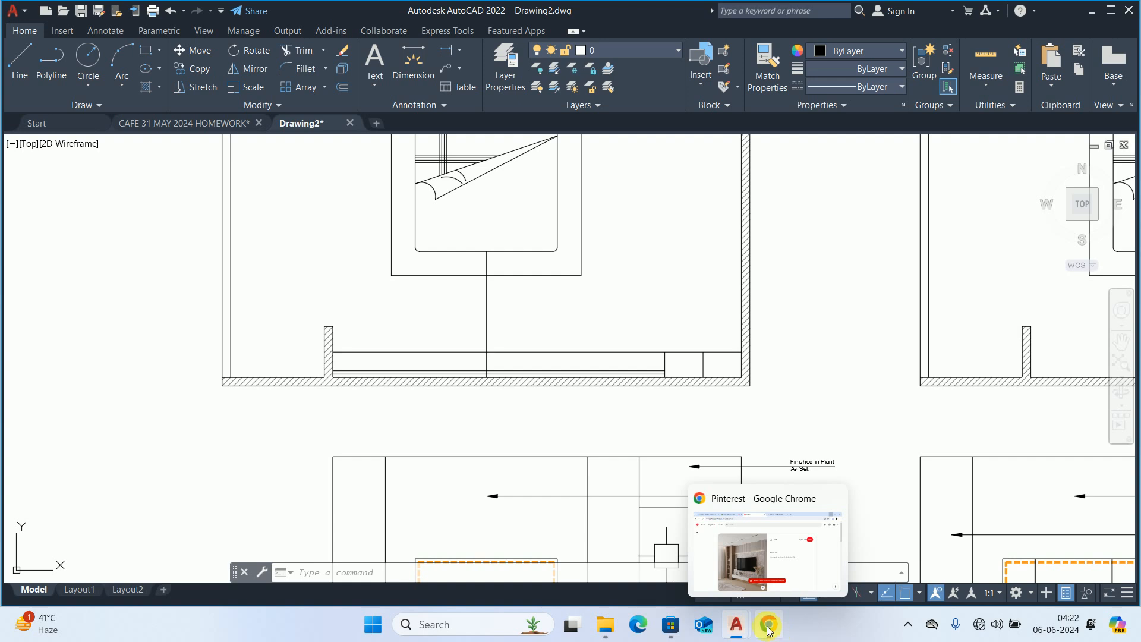
- Offset the vertical centre line between the bed and the bottom wall 600 to each side
{"action": "key", "text": "Escape"}
{"action": "key", "text": "Escape"}
{"action": "key", "text": "Escape"}
{"action": "type", "text": "o"}
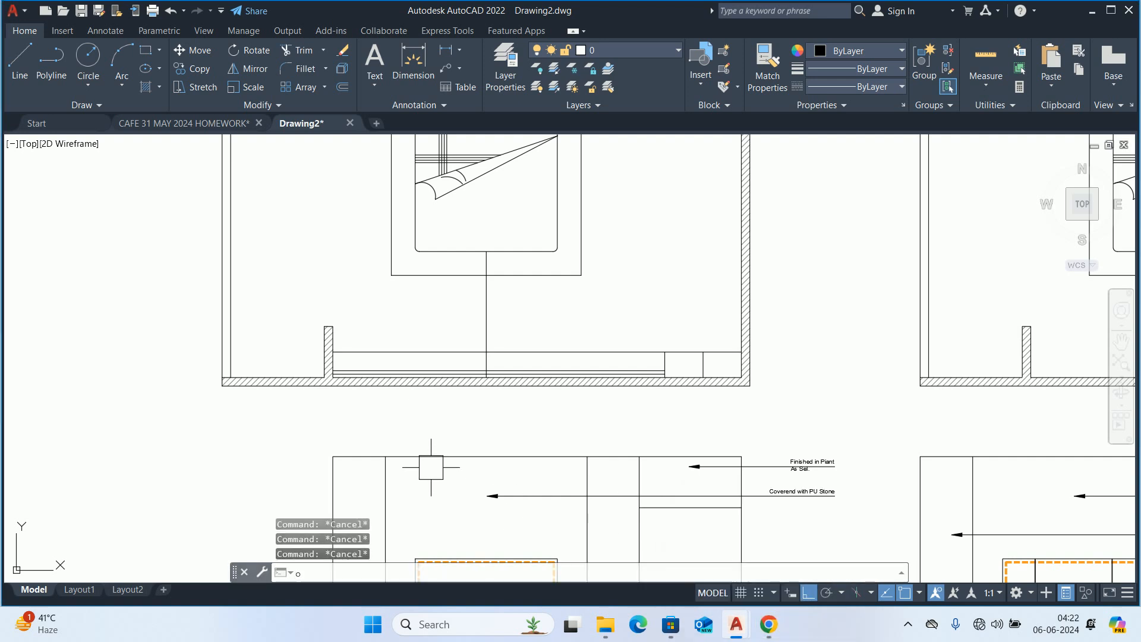
{"action": "key", "text": "Return"}
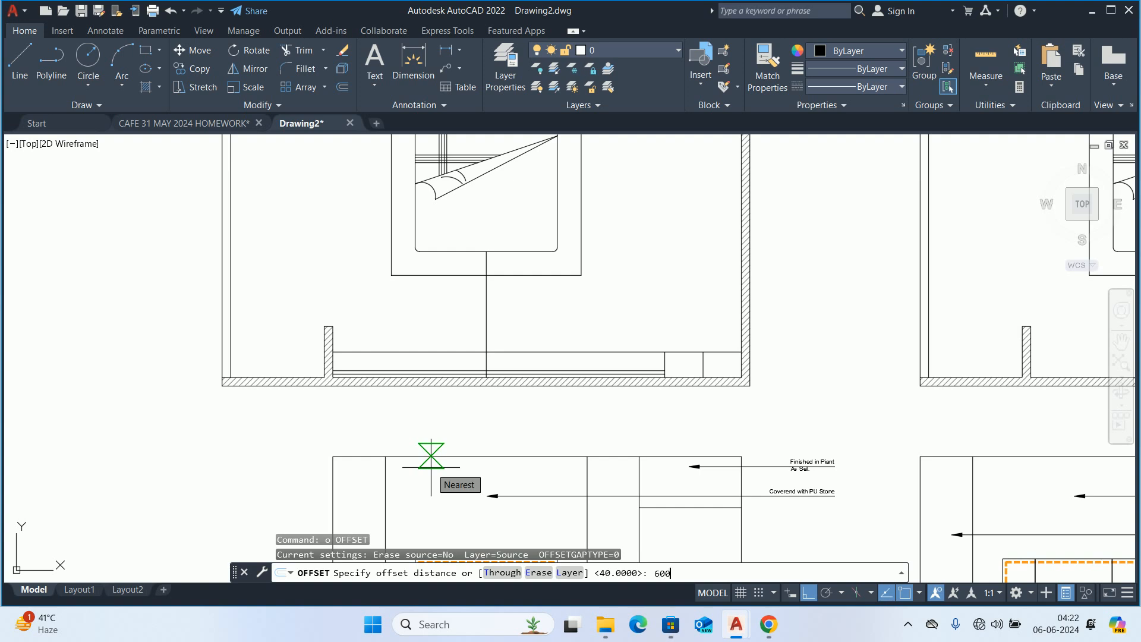
{"action": "type", "text": "00"}
{"action": "key", "text": "Return"}
{"action": "left_click", "coordinate": [488, 321]}
{"action": "left_click", "coordinate": [423, 326]}
{"action": "left_click", "coordinate": [484, 329]}
{"action": "left_click", "coordinate": [571, 308]}
{"action": "key", "text": "Escape"}
{"action": "key", "text": "Escape"}
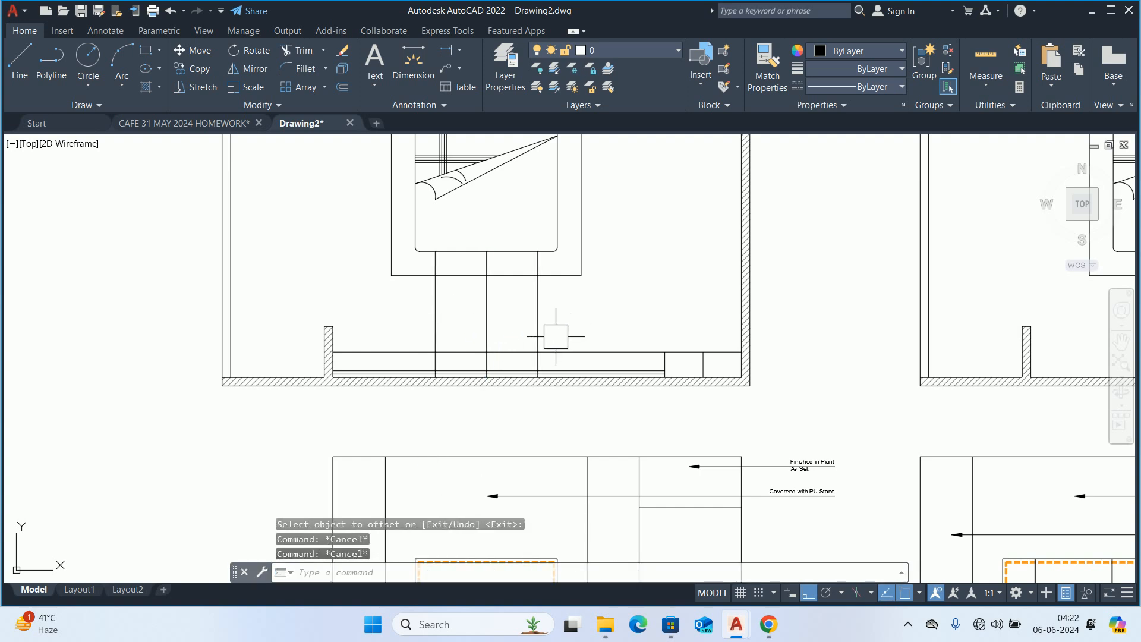
- Delete the two offset lines on either side of the bed's centre line
{"action": "middle_click_drag", "start_coordinate": [528, 319], "coordinate": [545, 364]}
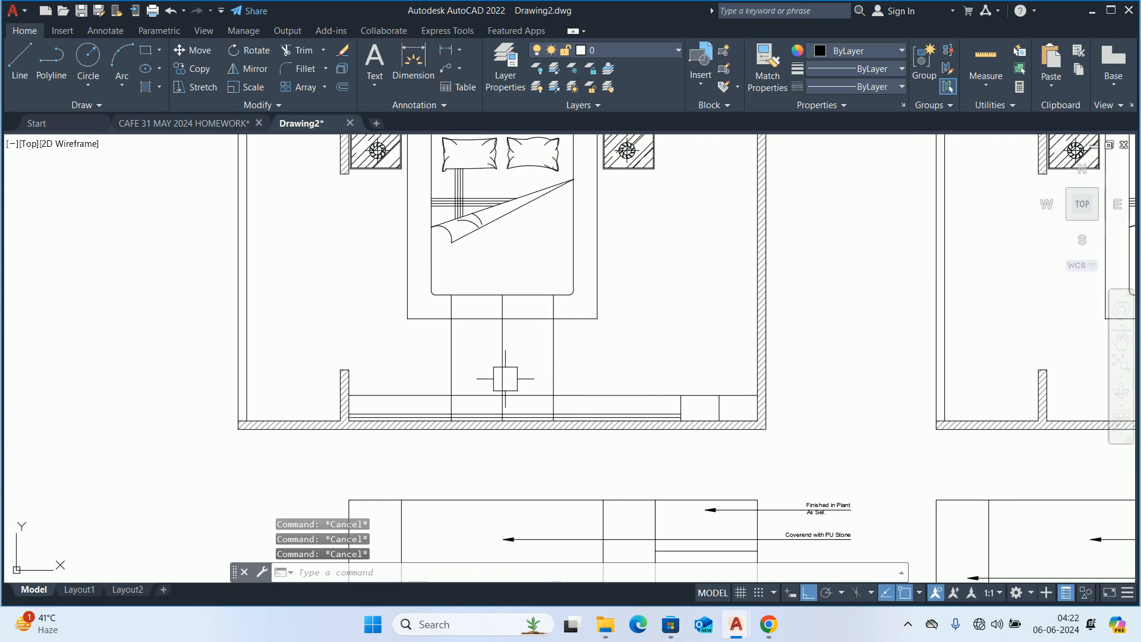
{"action": "left_click", "coordinate": [553, 357]}
{"action": "left_click", "coordinate": [451, 357]}
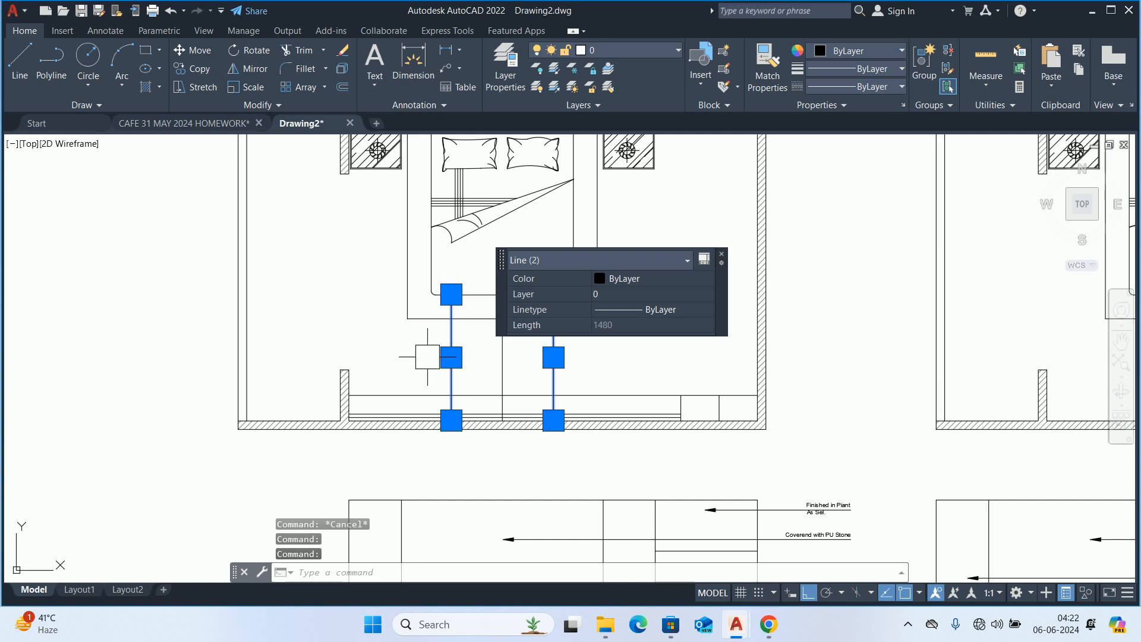
{"action": "key", "text": "Delete"}
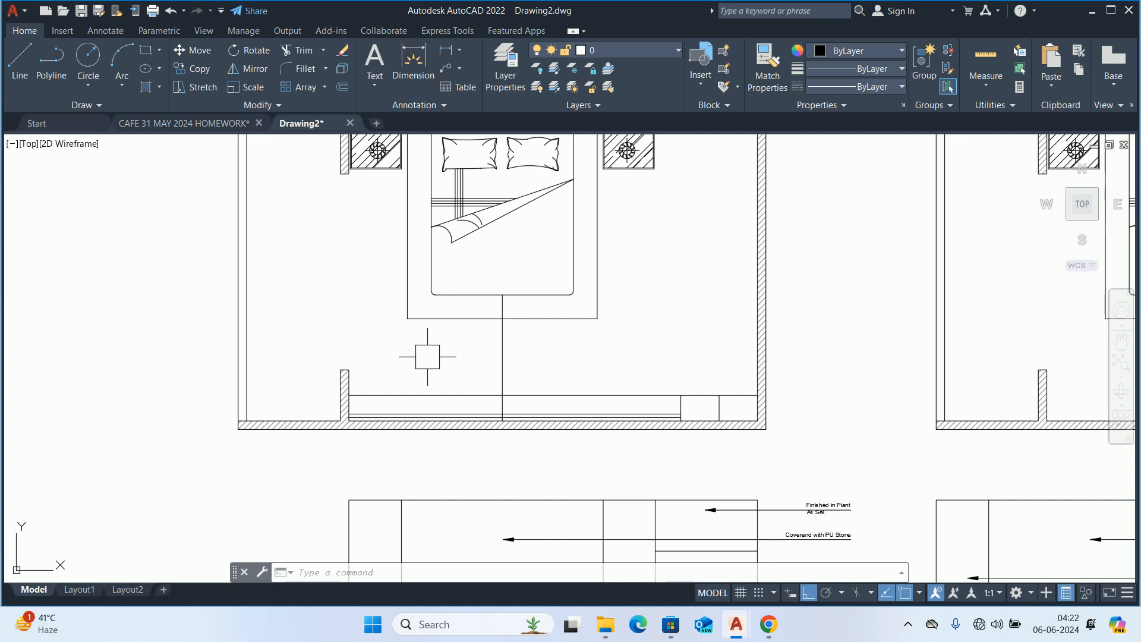
{"action": "key", "text": "Return"}
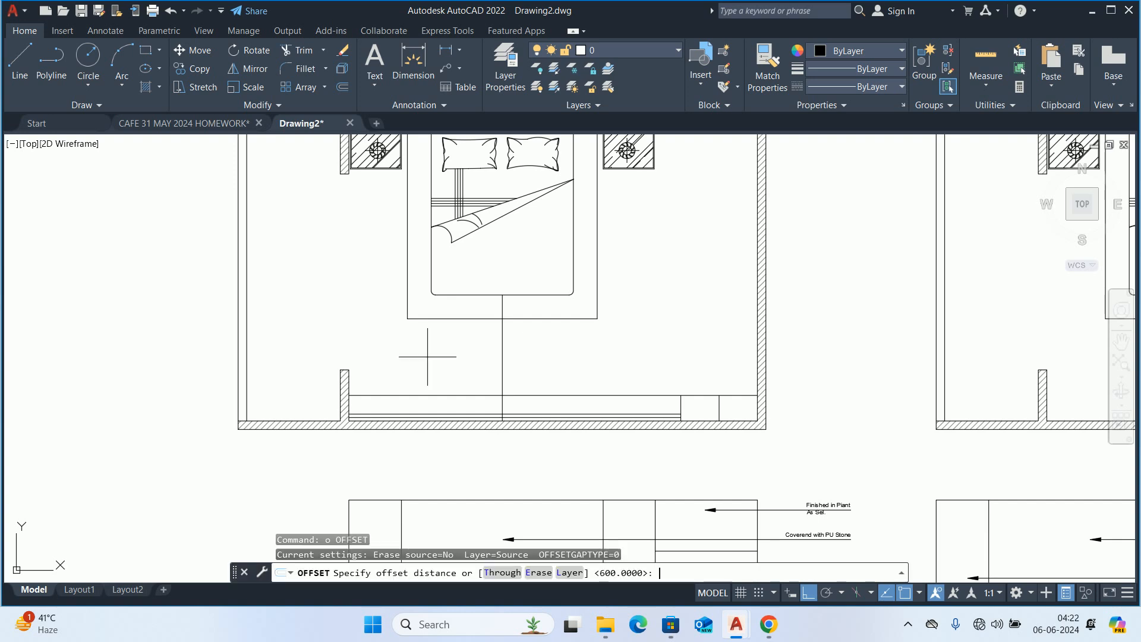
{"action": "key", "text": "Escape"}
- Switch to the Google Images page in Chrome and search for "60 inches tv unit"
{"action": "left_click", "coordinate": [769, 624]}
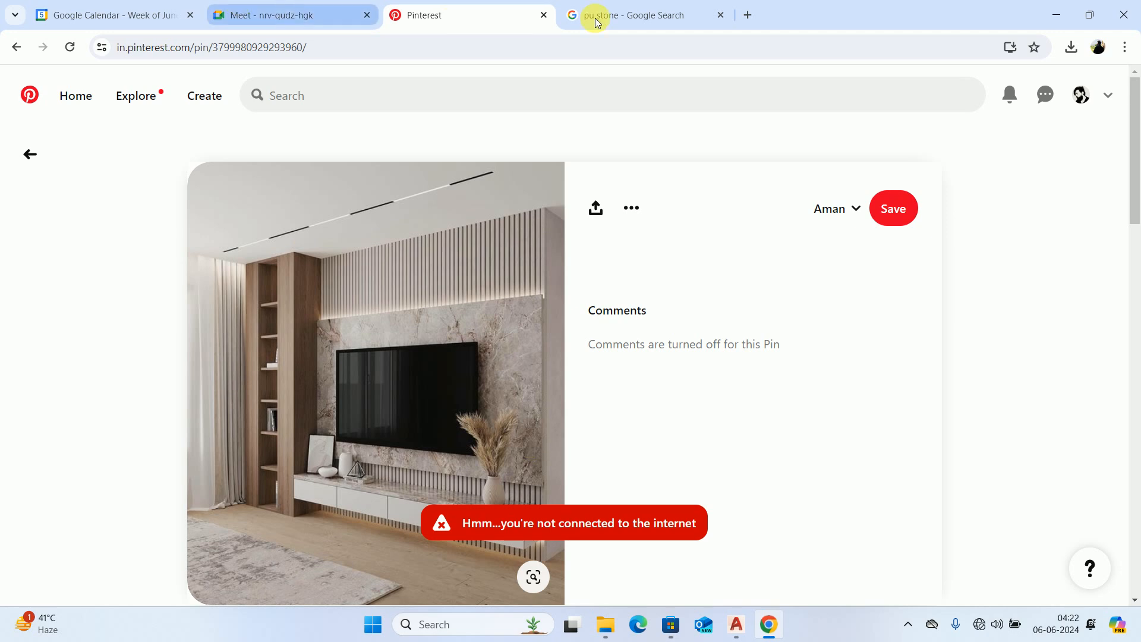
{"action": "left_click", "coordinate": [693, 18]}
{"action": "left_click", "coordinate": [368, 101]}
{"action": "triple_click", "coordinate": [368, 101]}
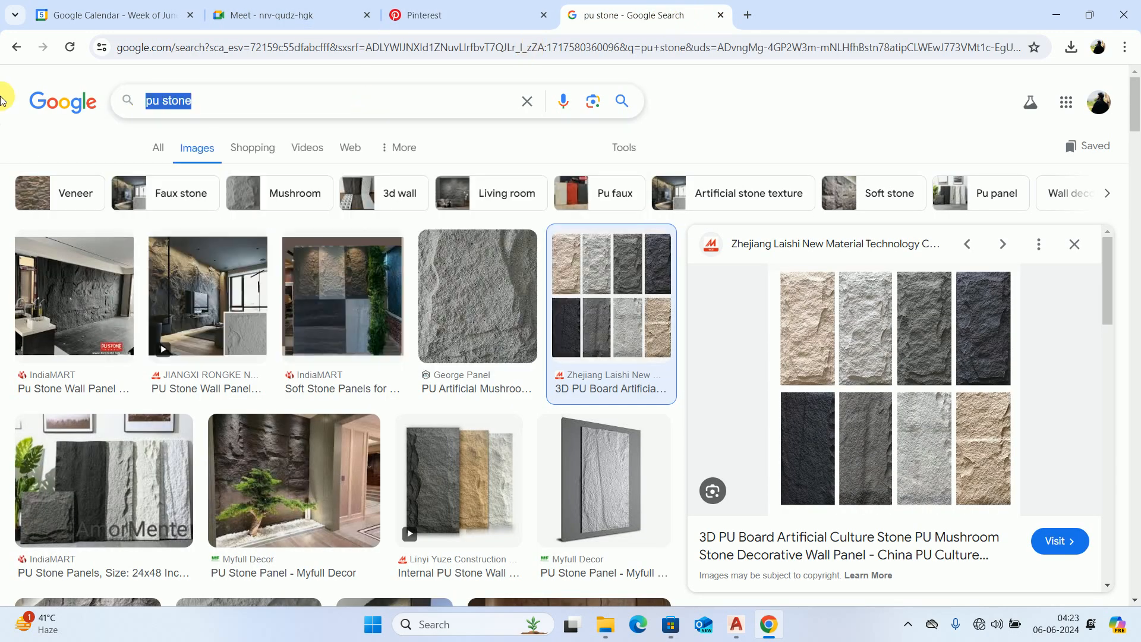
{"action": "type", "text": "60 inches"}
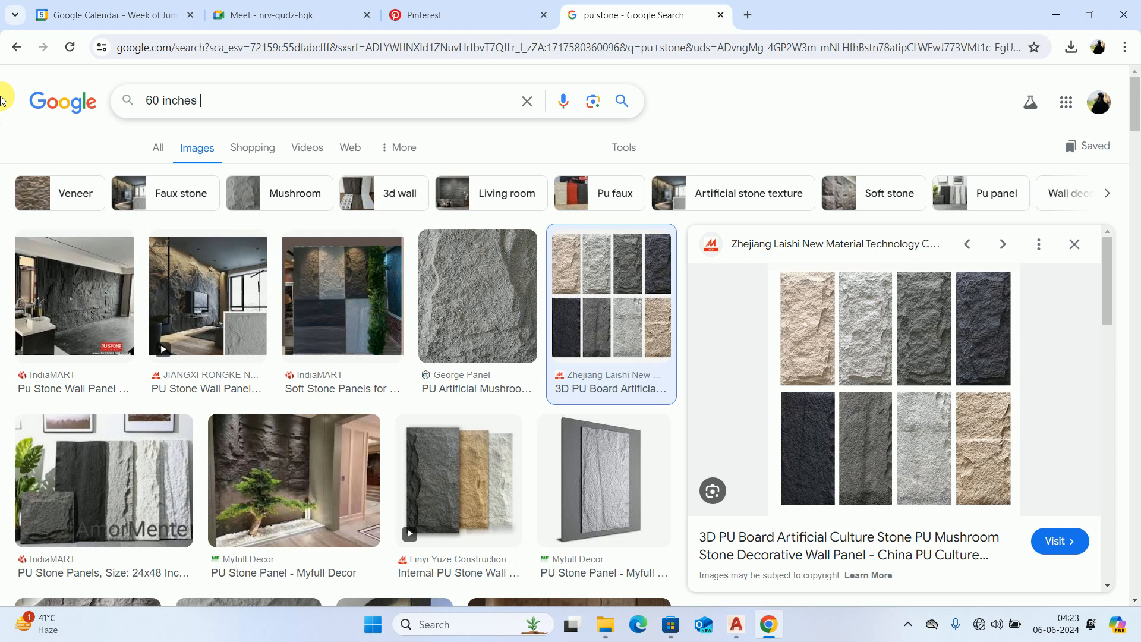
{"action": "type", "text": " tv unit"}
{"action": "key", "text": "Return"}
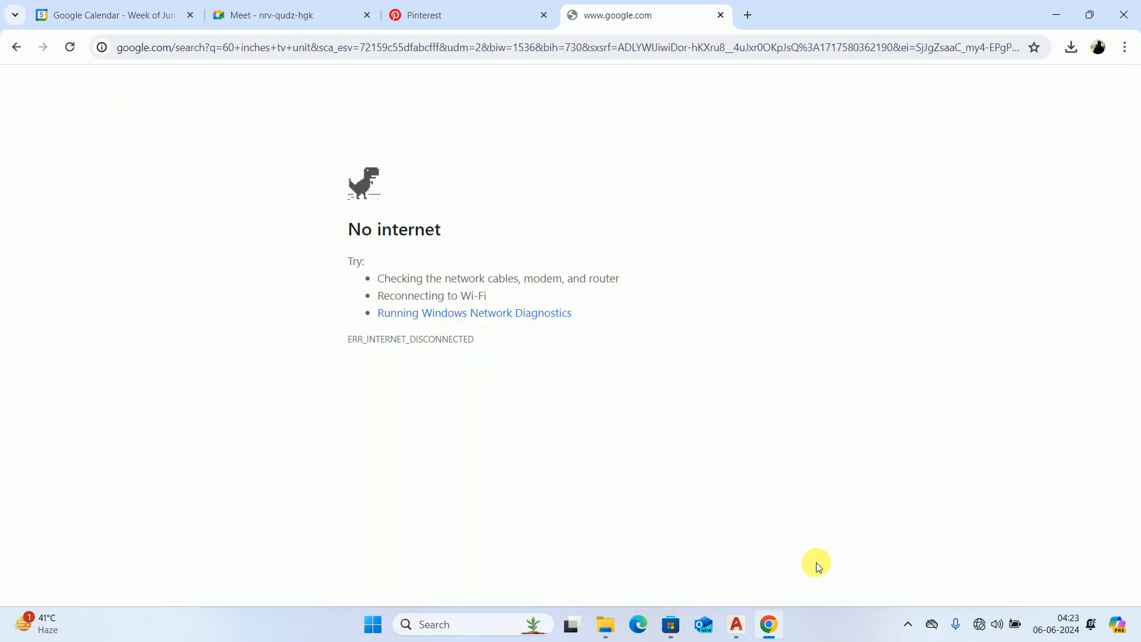
- Look through the list of available Wi-Fi networks for one to reconnect to
{"action": "left_click", "coordinate": [979, 624]}
{"action": "left_click", "coordinate": [944, 349]}
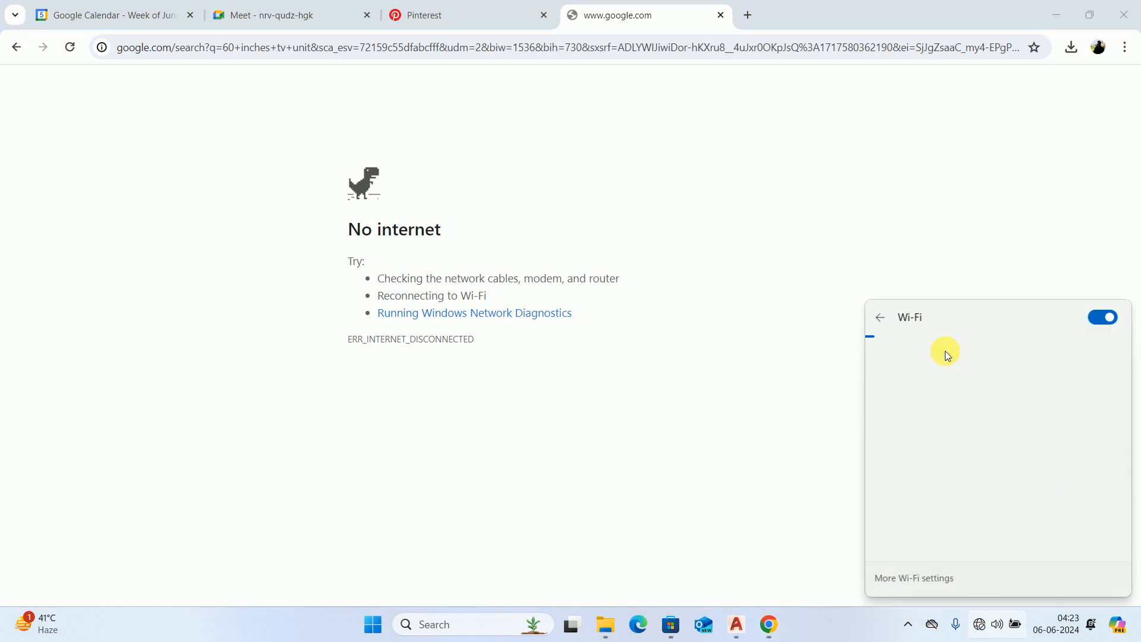
{"action": "scroll", "coordinate": [938, 380], "scroll_direction": "down", "scroll_amount": 2}
{"action": "scroll", "coordinate": [958, 437], "scroll_direction": "up", "scroll_amount": 2}
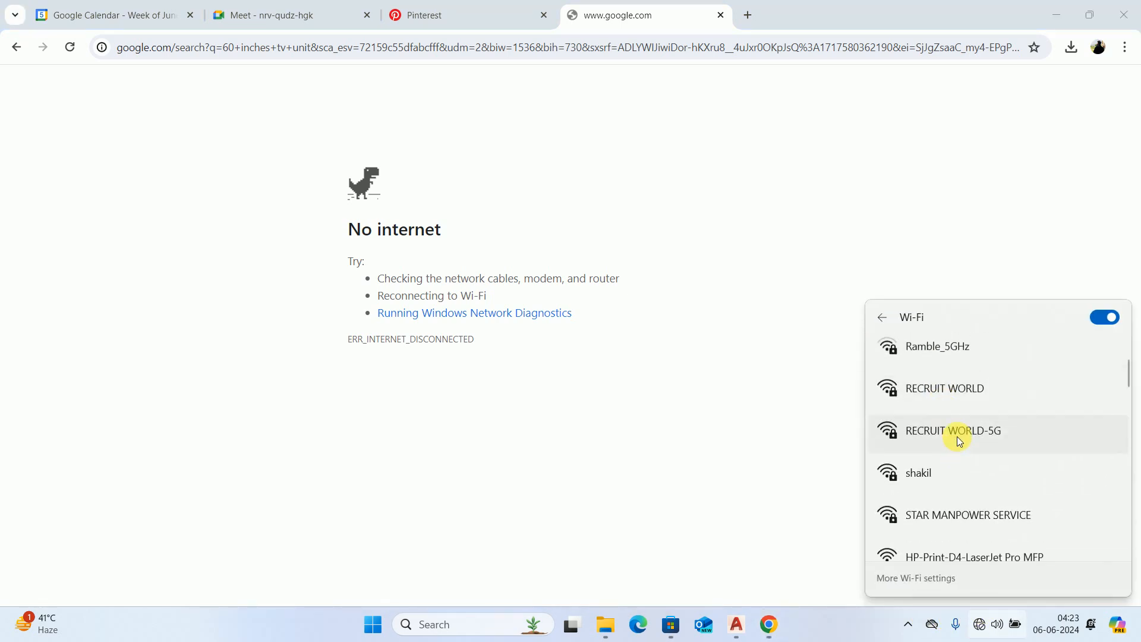
{"action": "scroll", "coordinate": [957, 437], "scroll_direction": "down", "scroll_amount": 2}
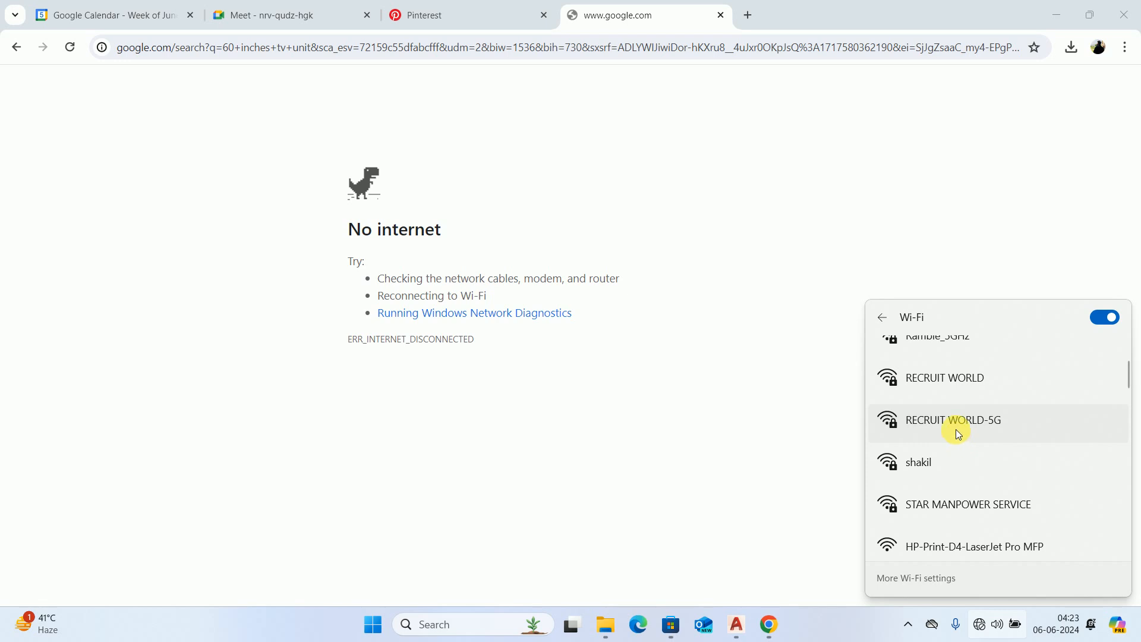
{"action": "scroll", "coordinate": [955, 432], "scroll_direction": "down", "scroll_amount": 2}
{"action": "scroll", "coordinate": [1036, 515], "scroll_direction": "down", "scroll_amount": 1}
{"action": "scroll", "coordinate": [1037, 517], "scroll_direction": "down", "scroll_amount": 2}
{"action": "scroll", "coordinate": [1037, 515], "scroll_direction": "up", "scroll_amount": 3}
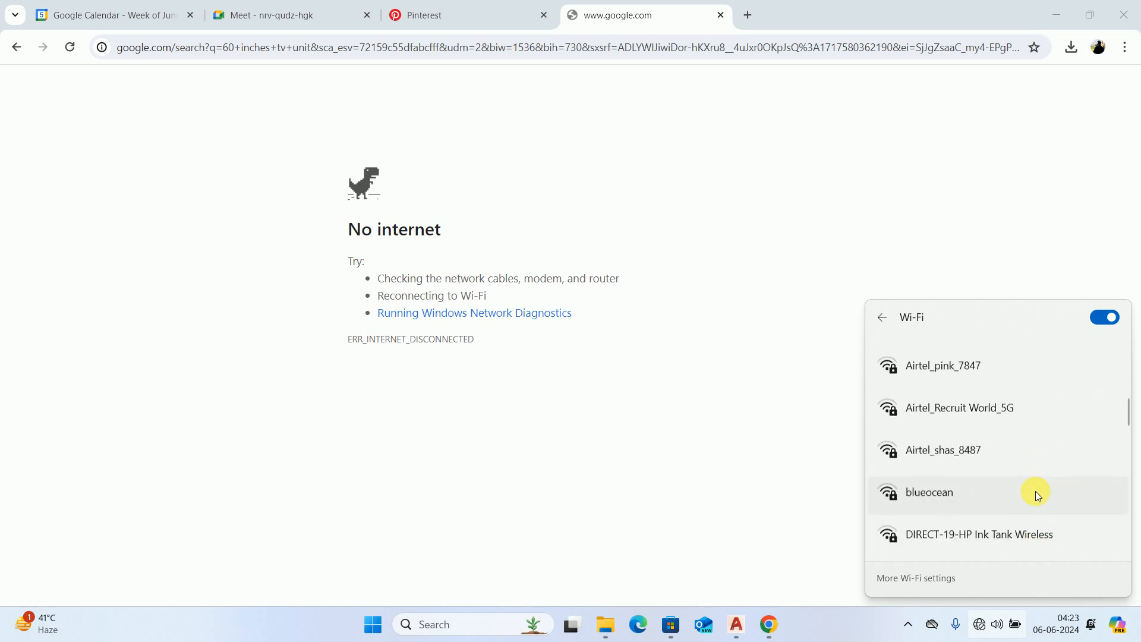
{"action": "scroll", "coordinate": [1035, 475], "scroll_direction": "up", "scroll_amount": 3}
{"action": "scroll", "coordinate": [1034, 469], "scroll_direction": "up", "scroll_amount": 2}
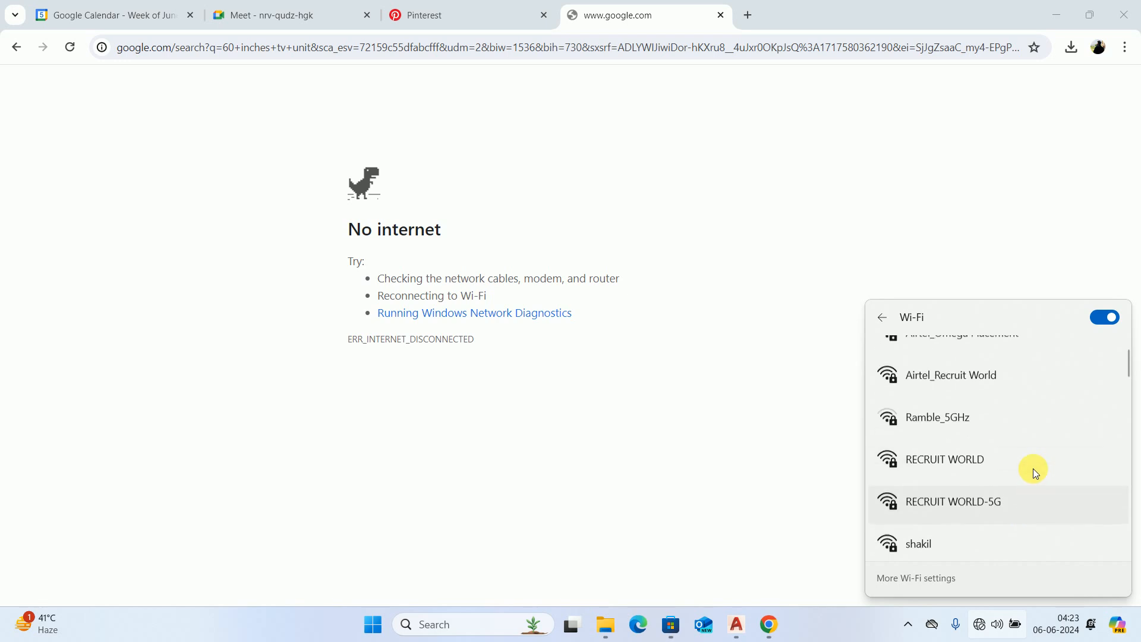
{"action": "scroll", "coordinate": [1033, 469], "scroll_direction": "down", "scroll_amount": 3}
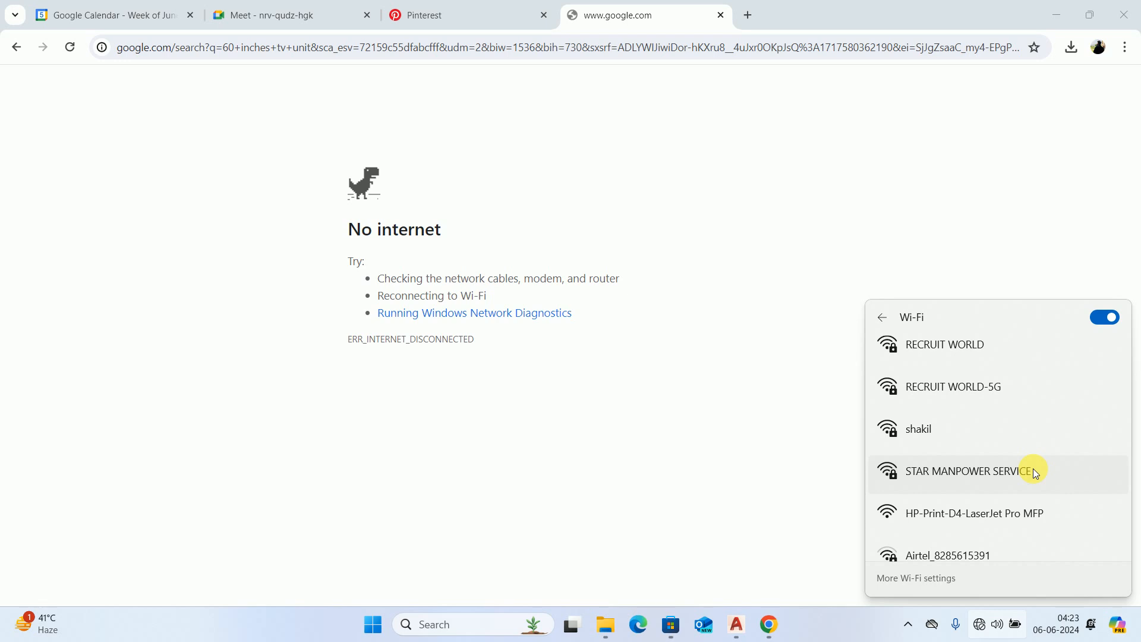
- Check the Google Meet call's connection in Chrome, then return to AutoCAD and open the Windows network quick settings
{"action": "left_click", "coordinate": [771, 627]}
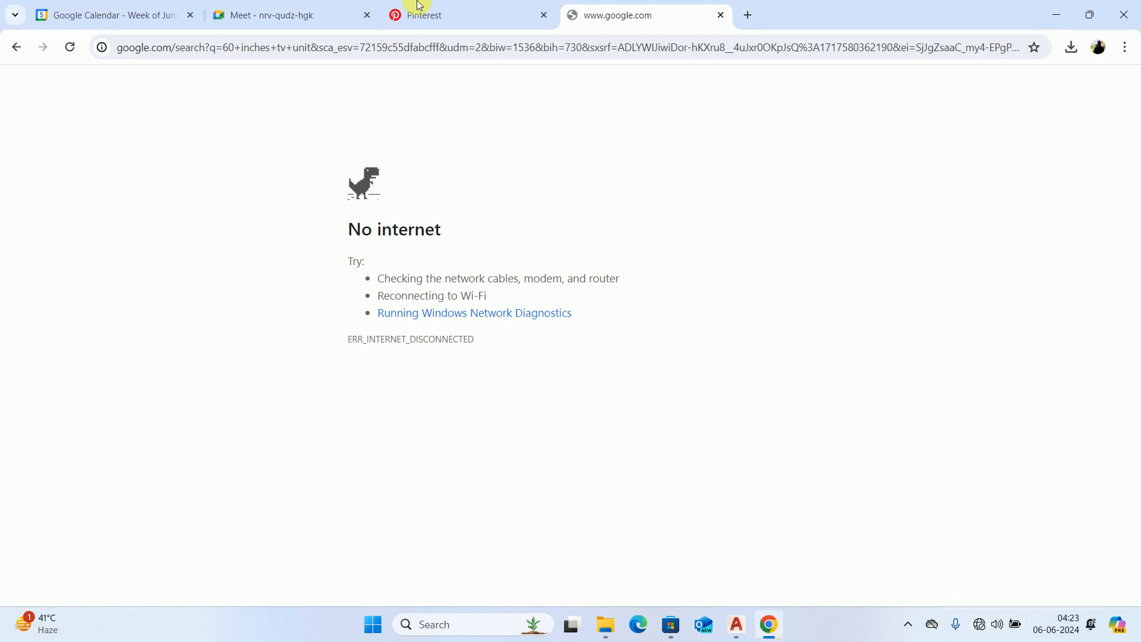
{"action": "left_click", "coordinate": [296, 13]}
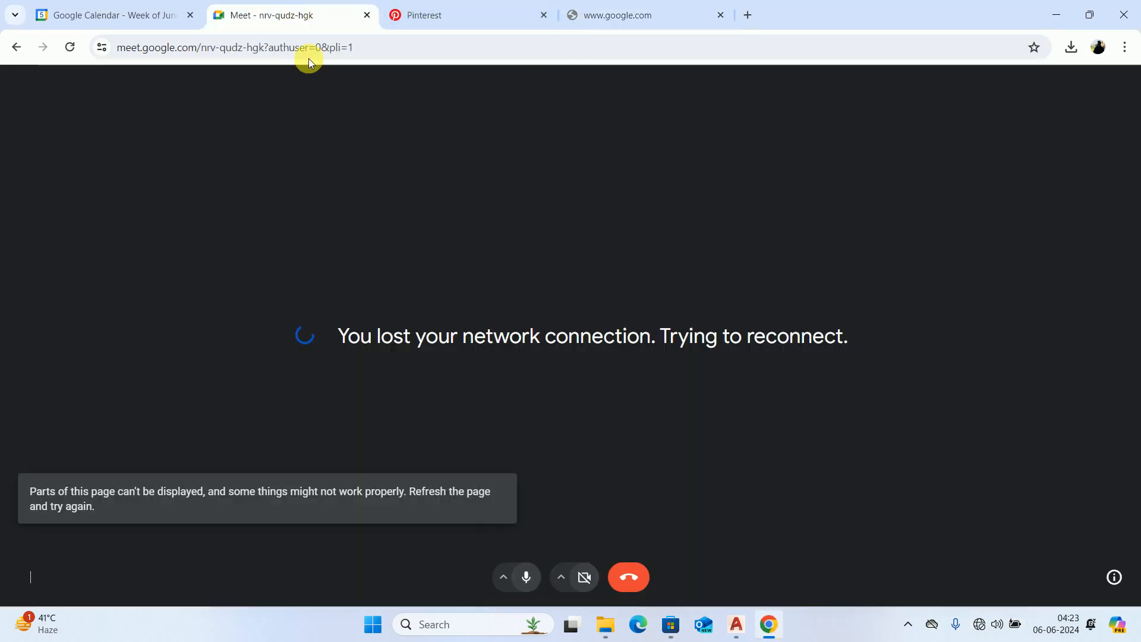
{"action": "left_click", "coordinate": [1056, 18]}
{"action": "left_click", "coordinate": [980, 625]}
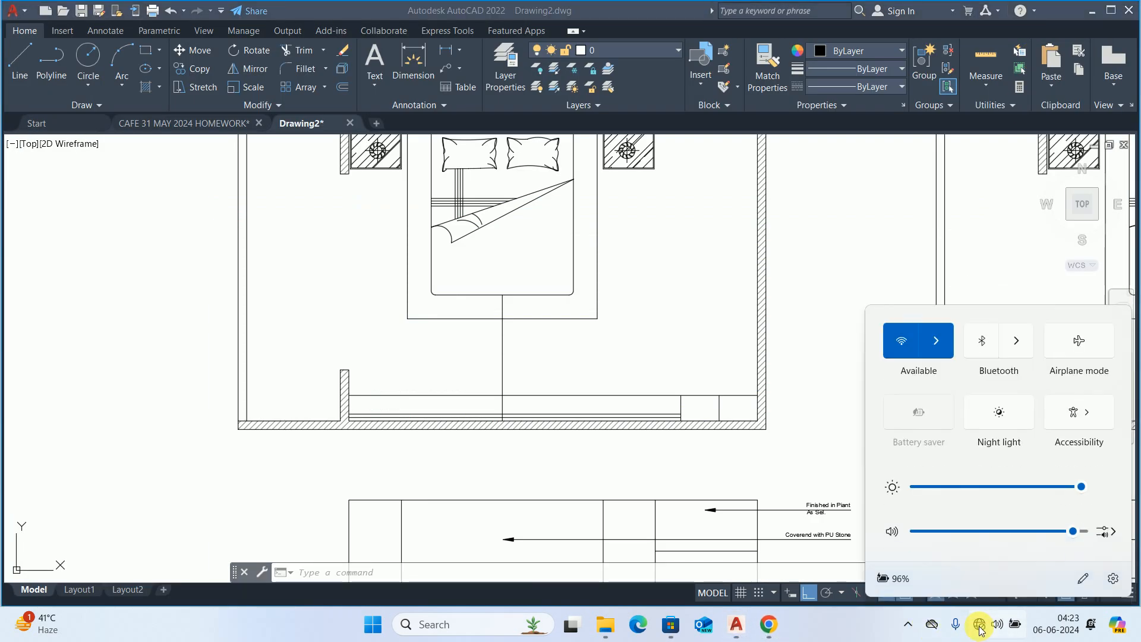